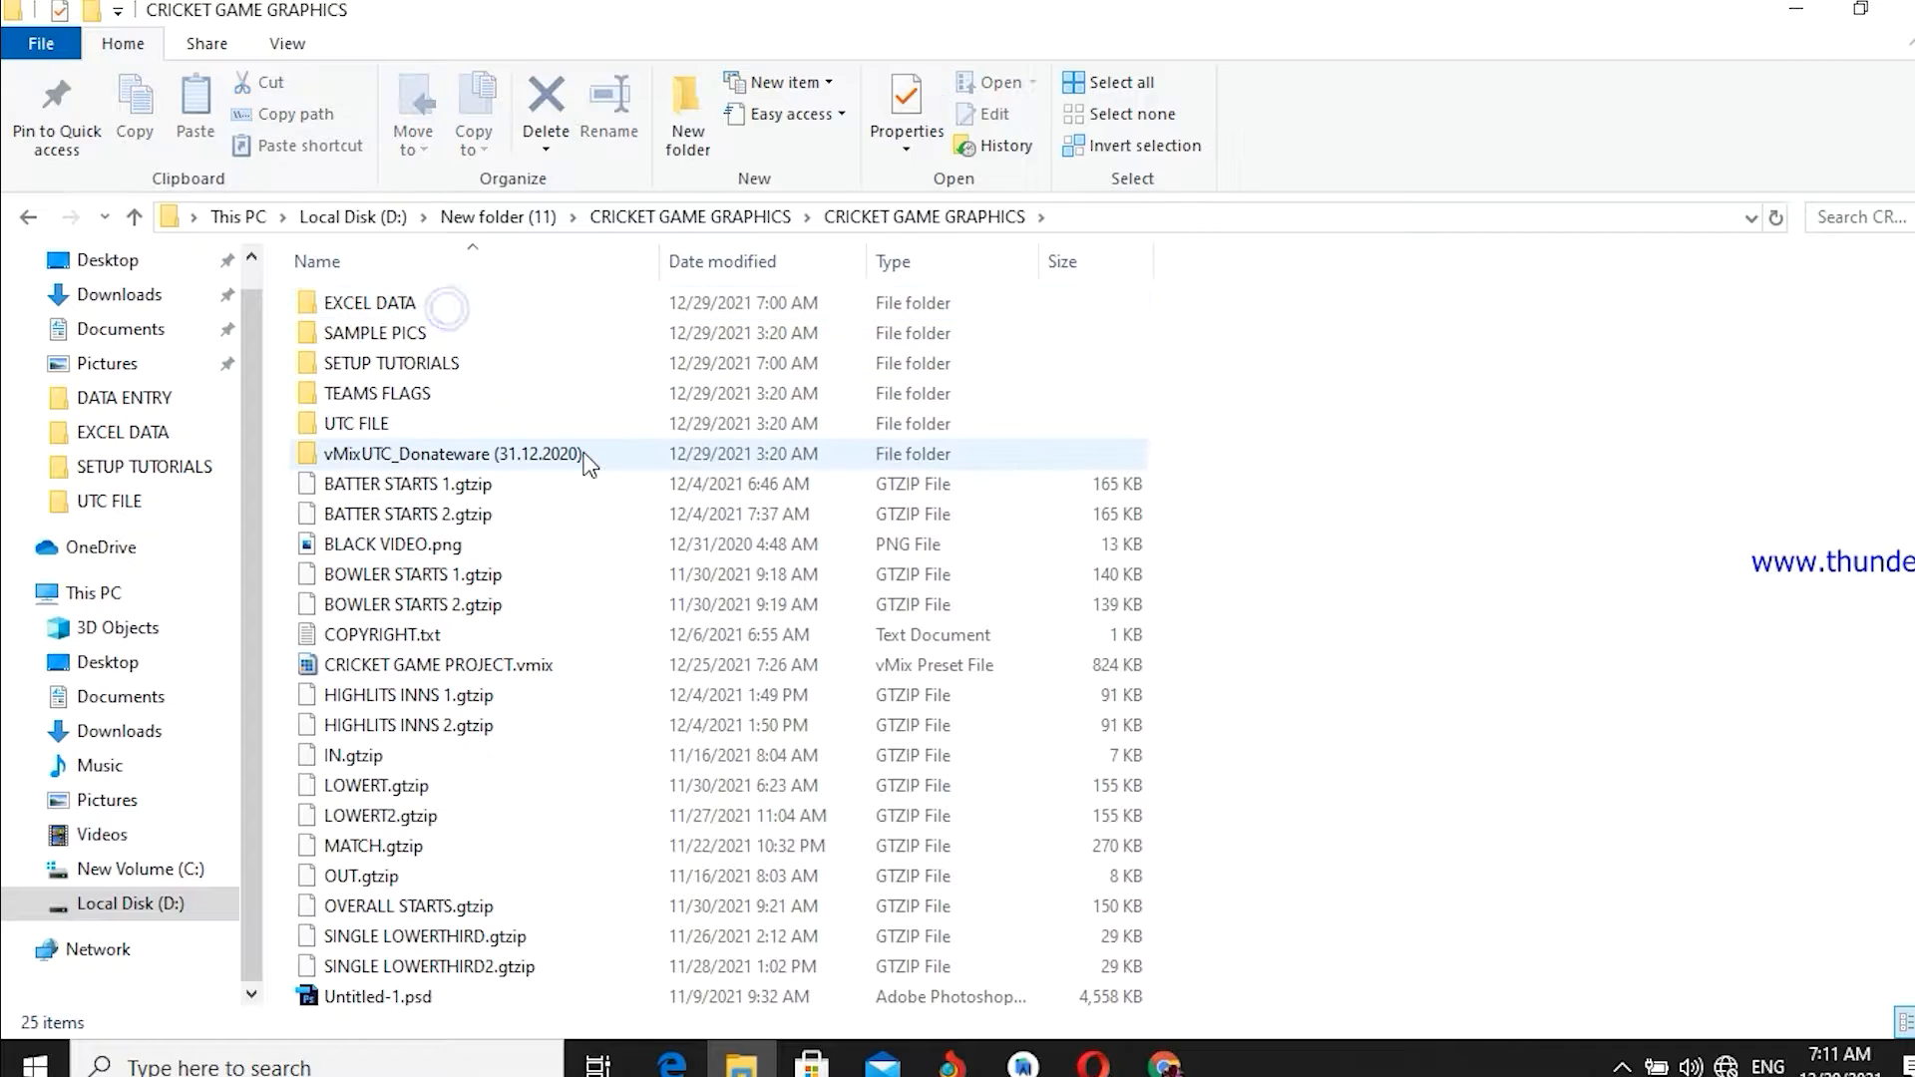
# - Look over the six subfolders of CRICKET GAME GRAPHICS, from EXCEL DATA to vMixUTC_Donateware (31.12.2020)
pyautogui.moveTo(588, 461)
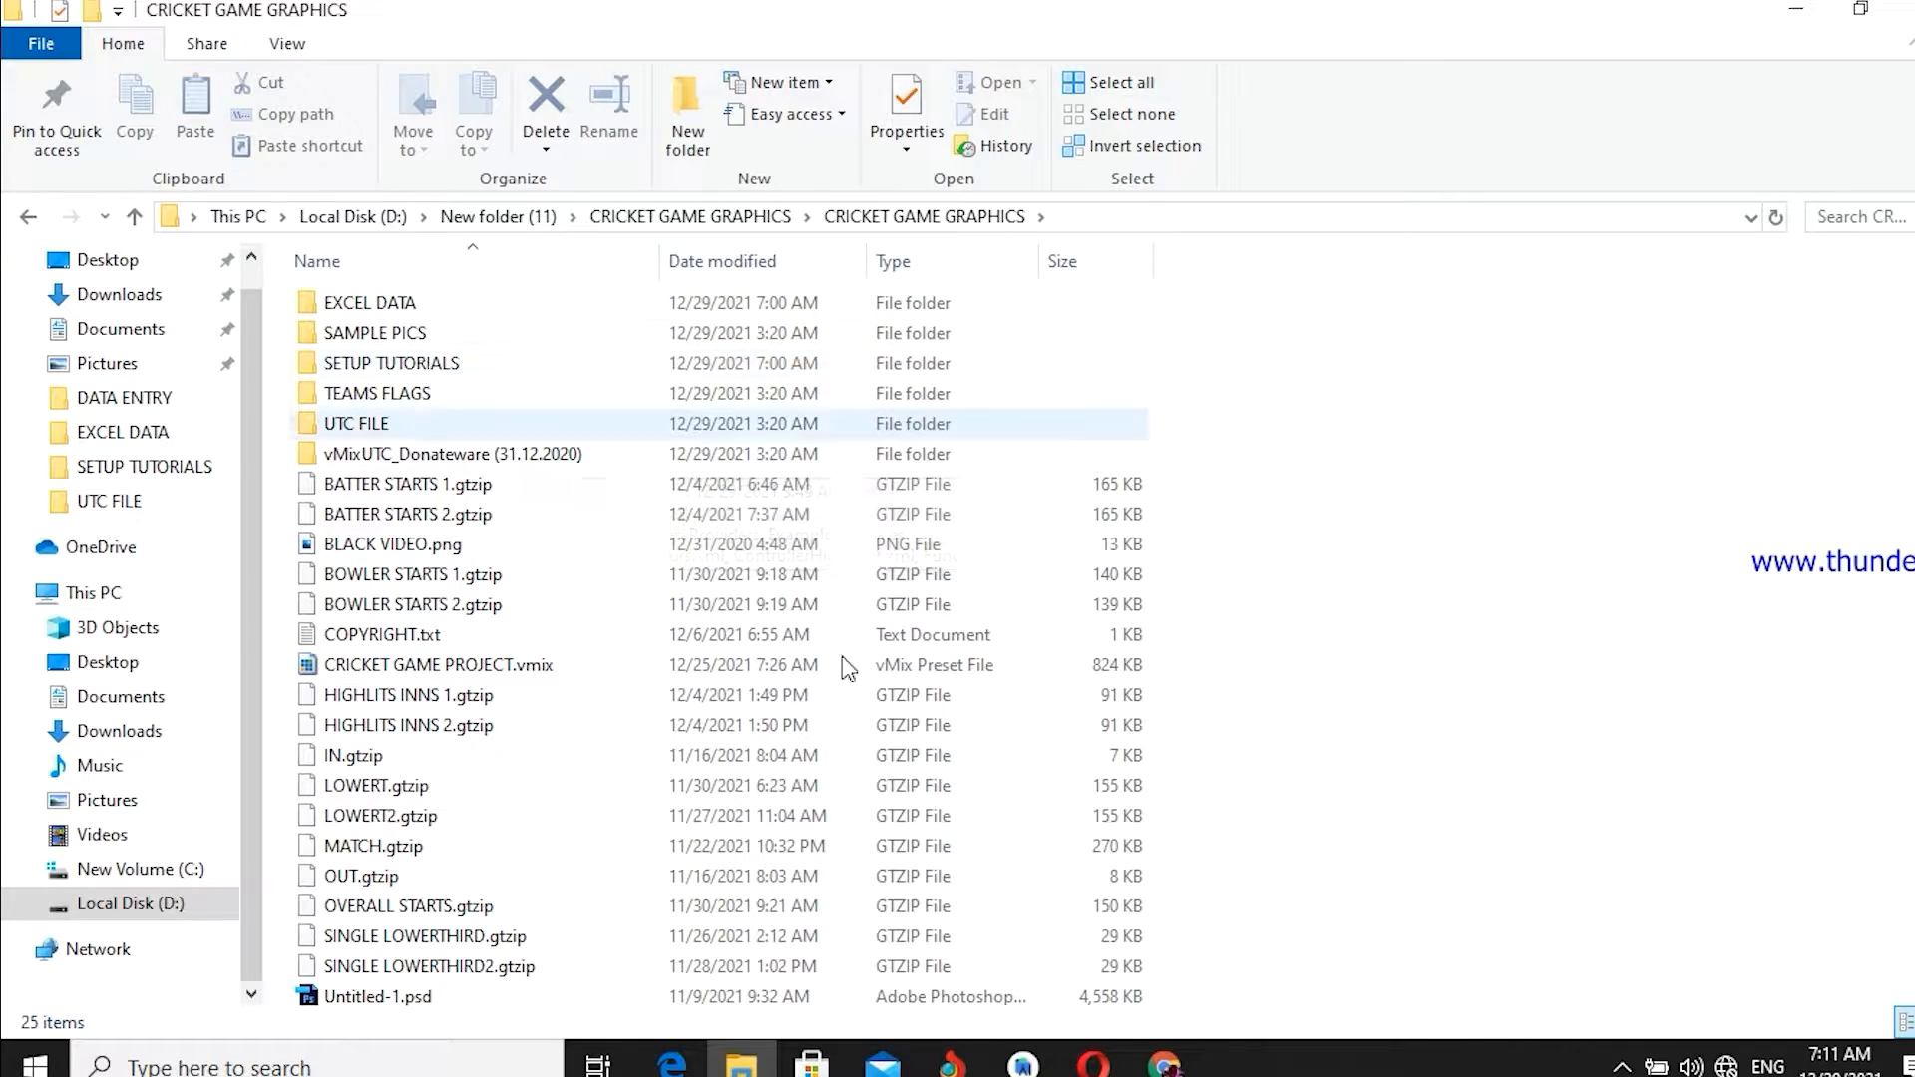
pyautogui.click(376, 305)
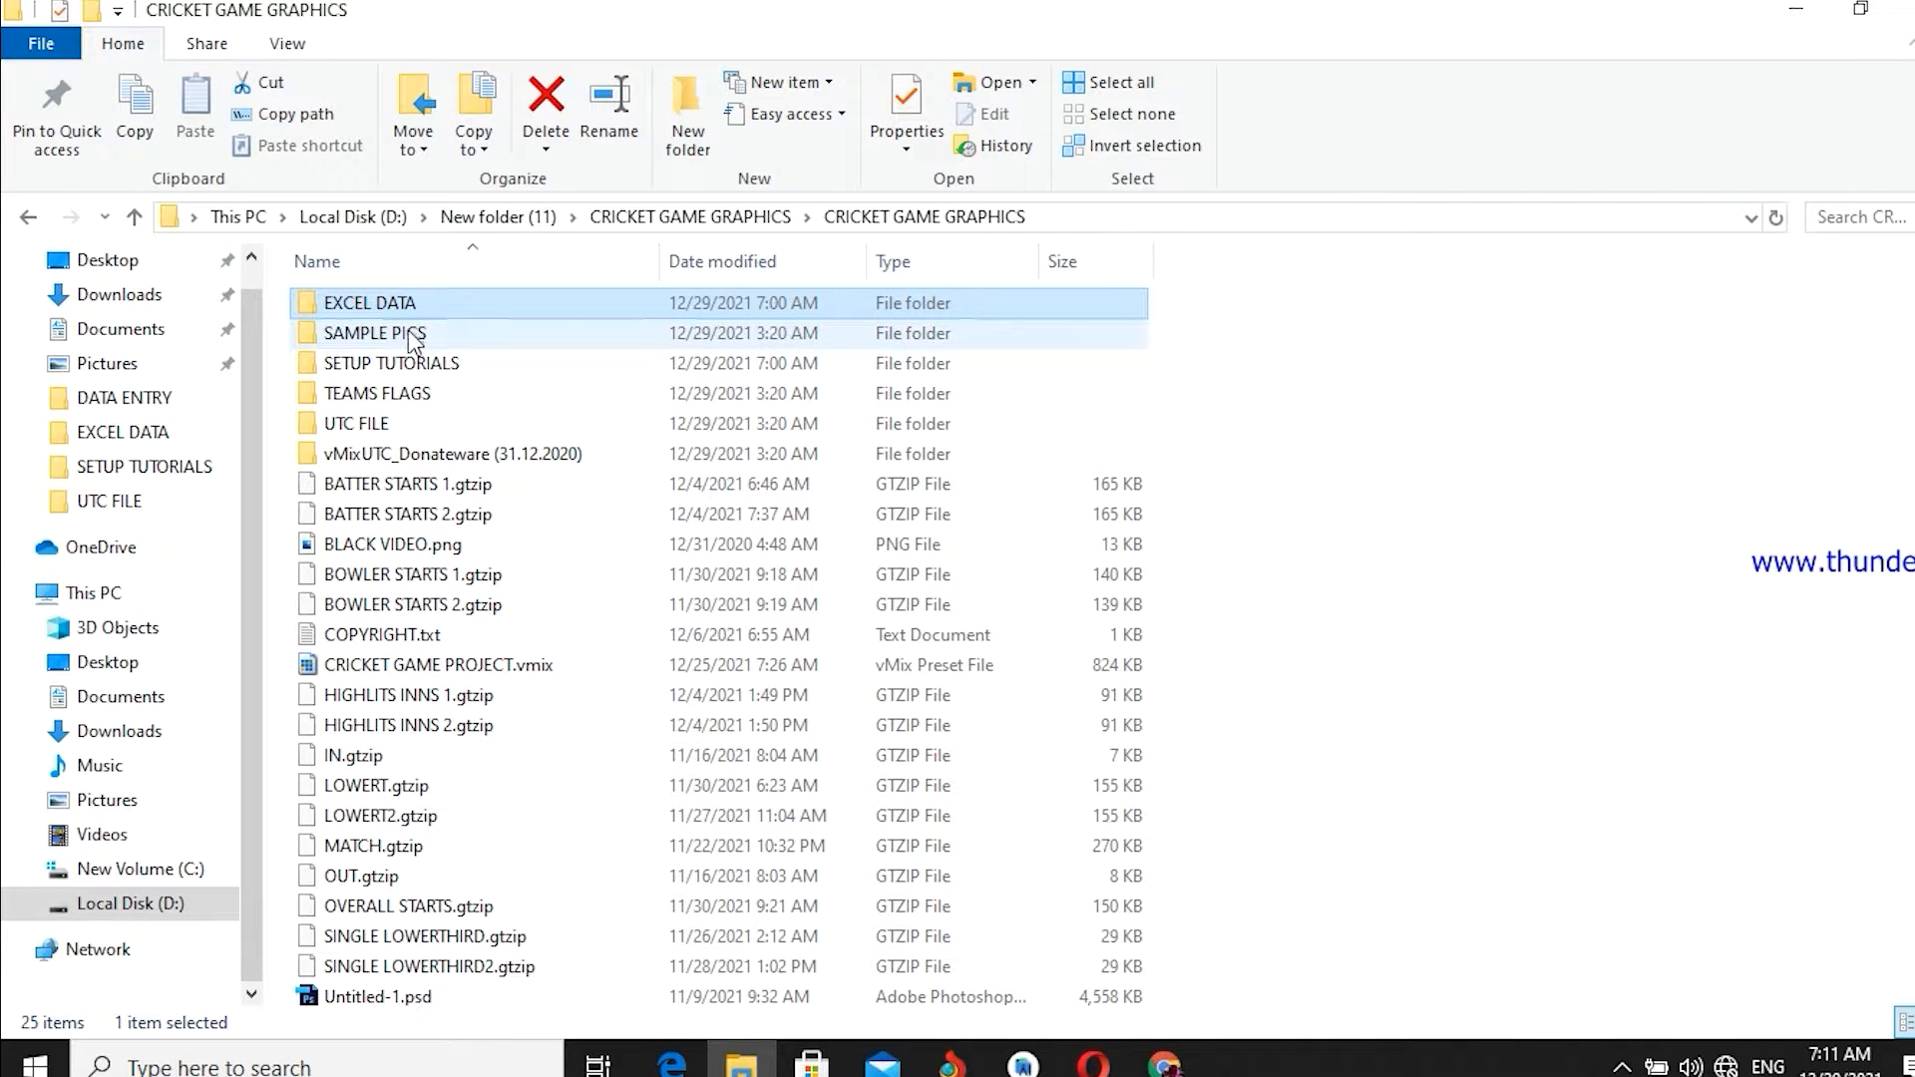
pyautogui.moveTo(423, 337)
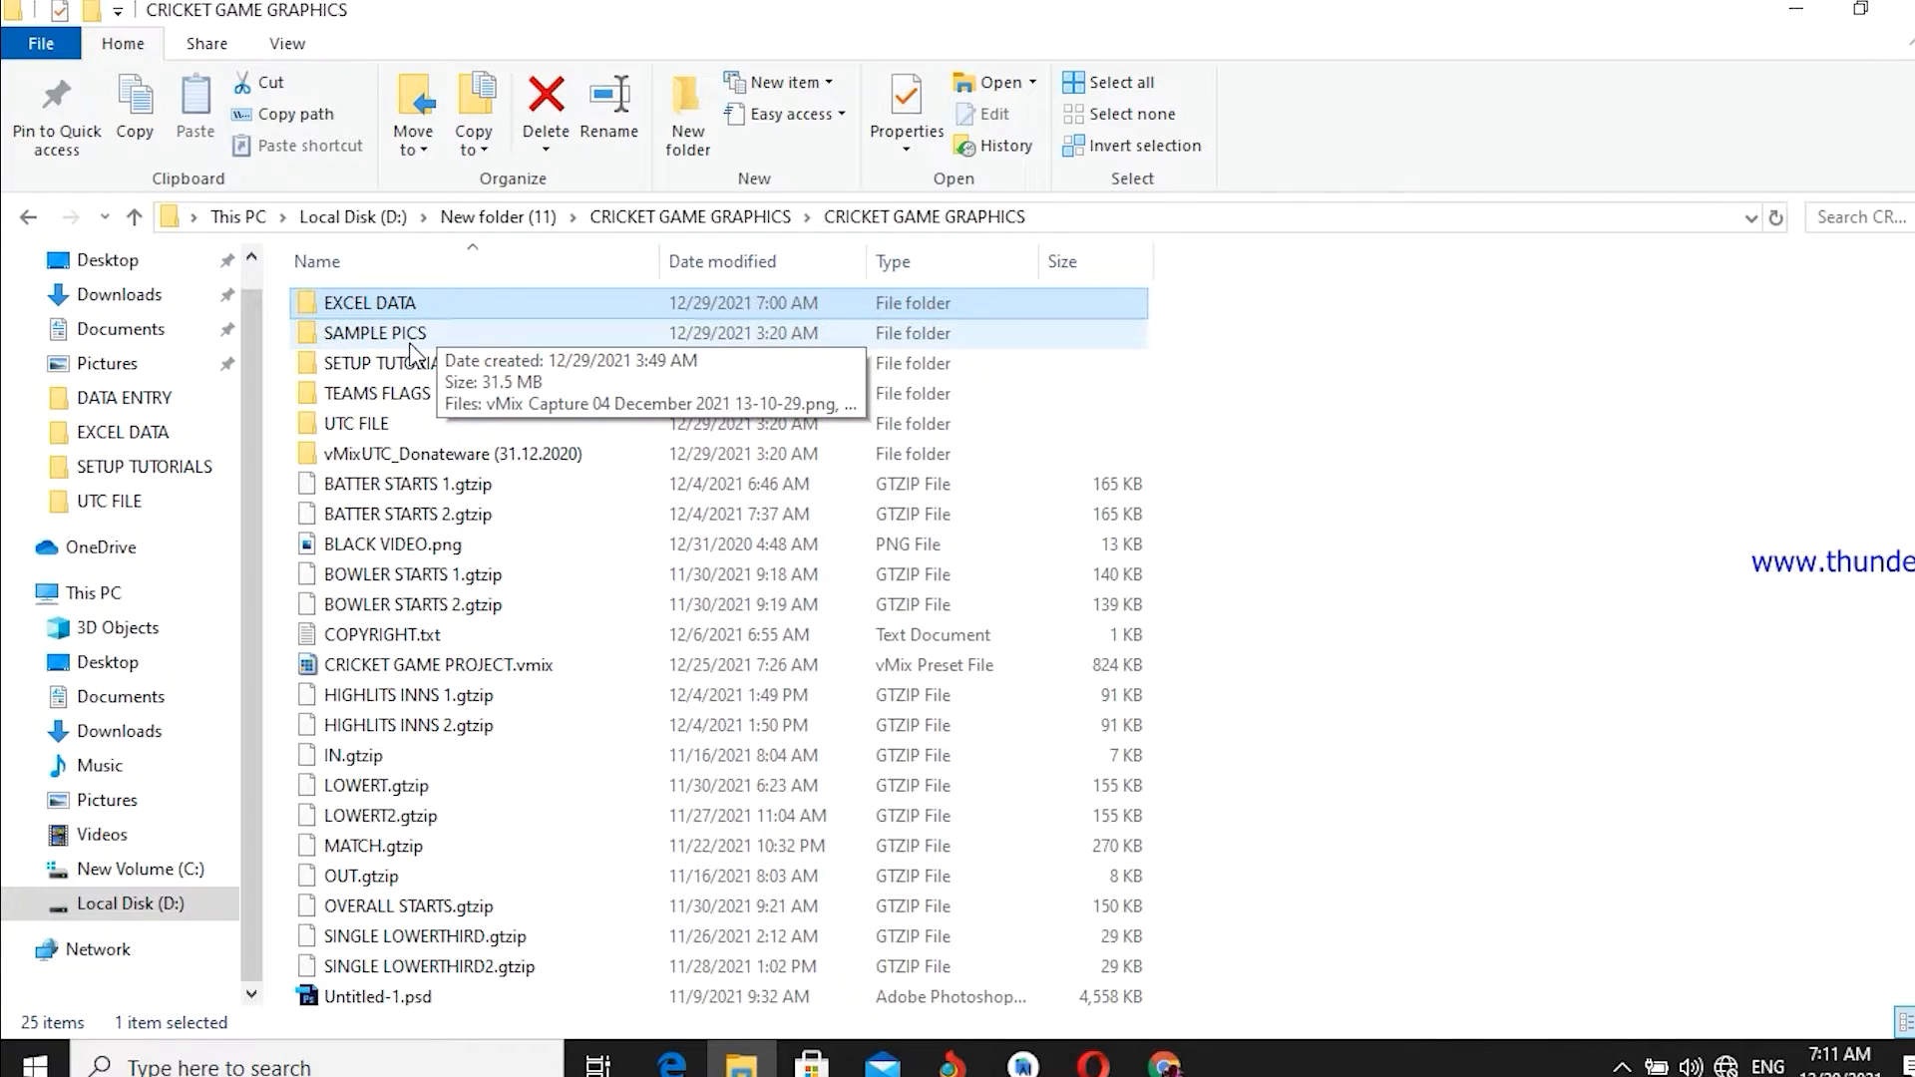
pyautogui.click(412, 339)
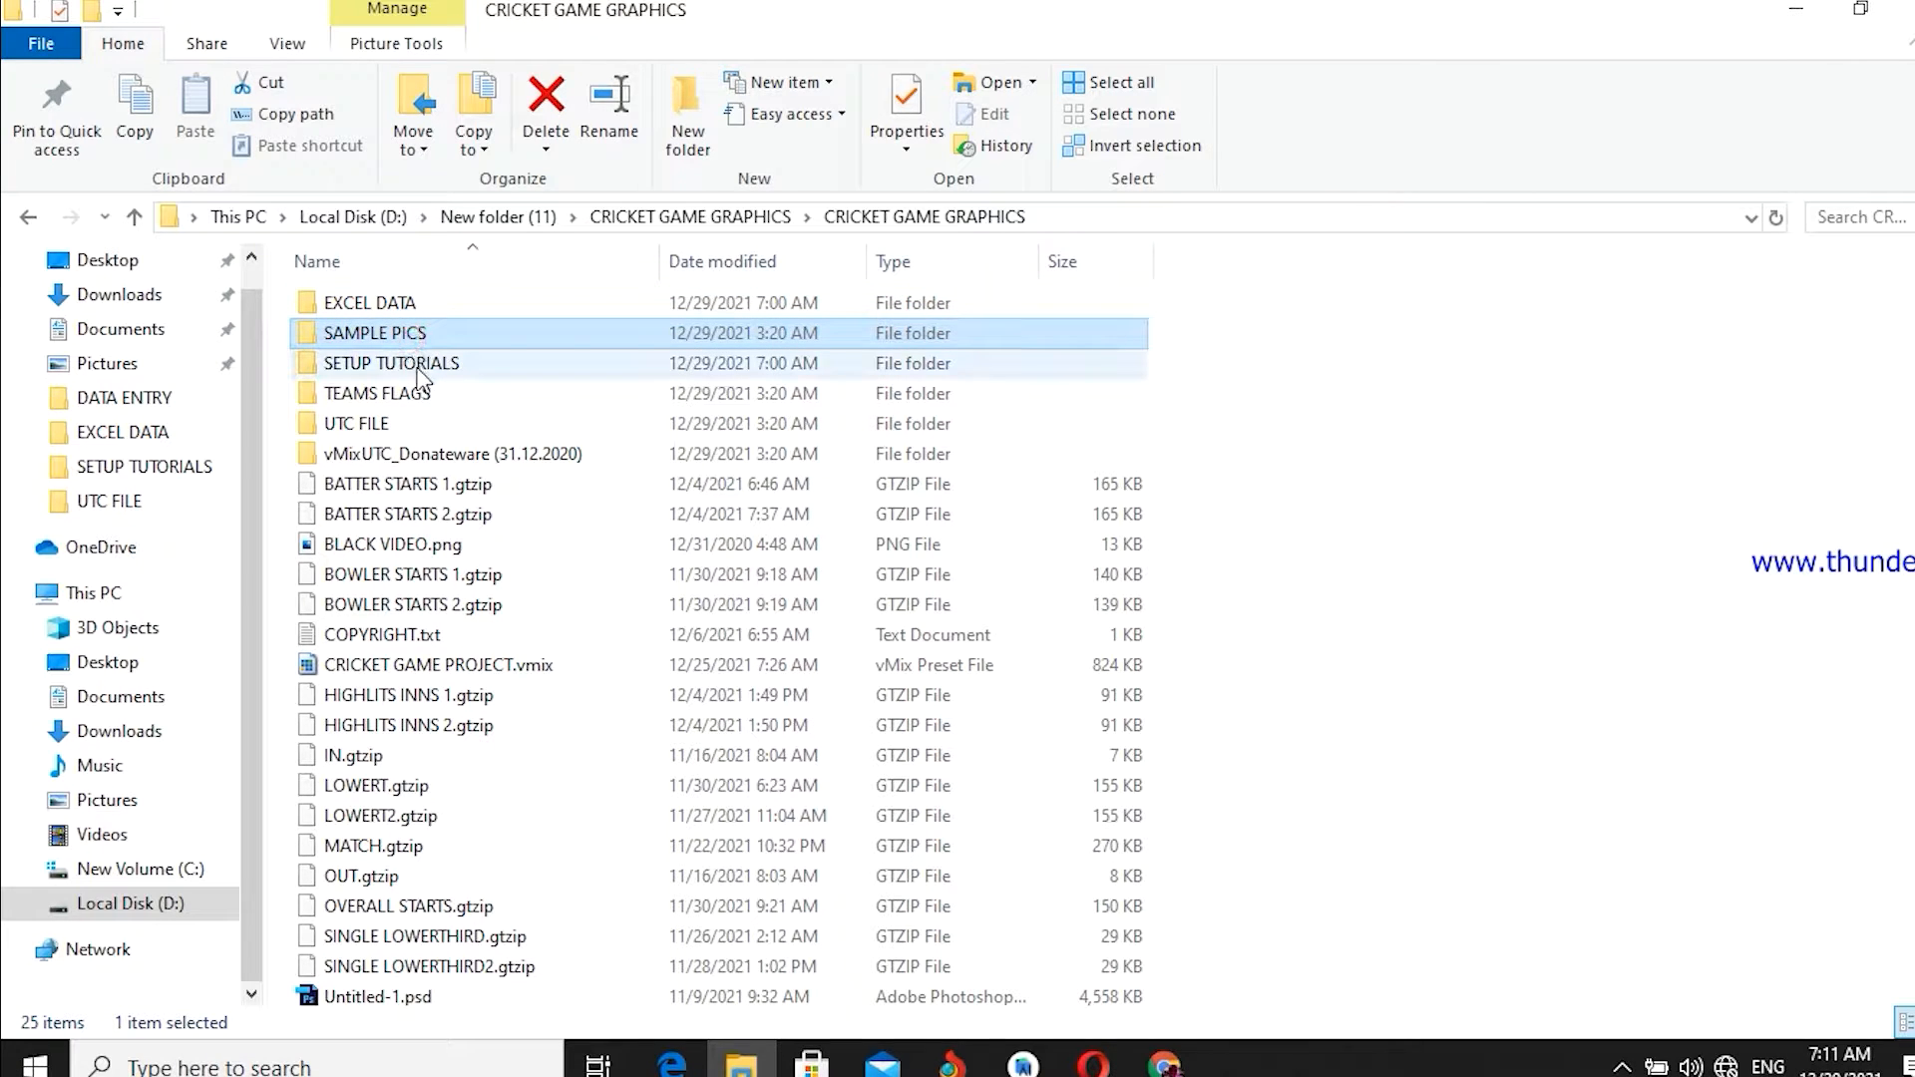
pyautogui.click(385, 369)
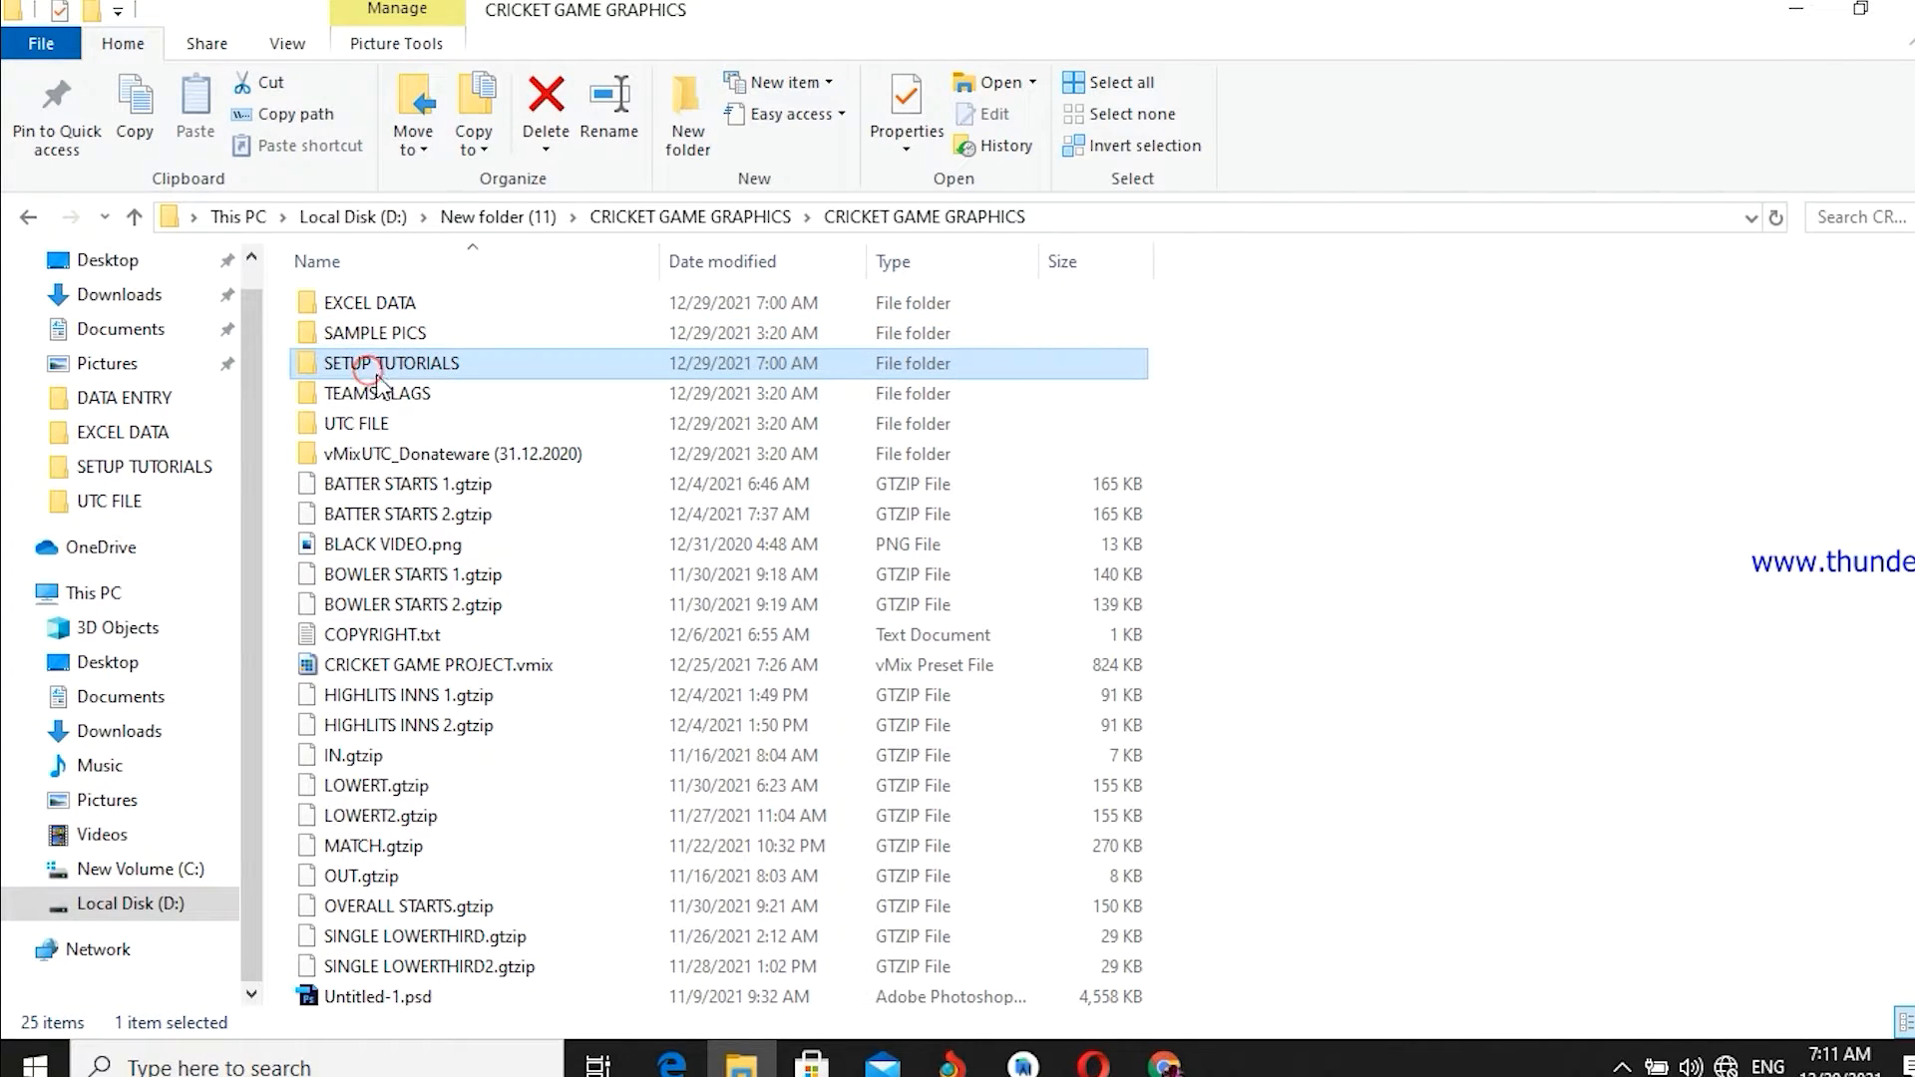
pyautogui.moveTo(375, 394)
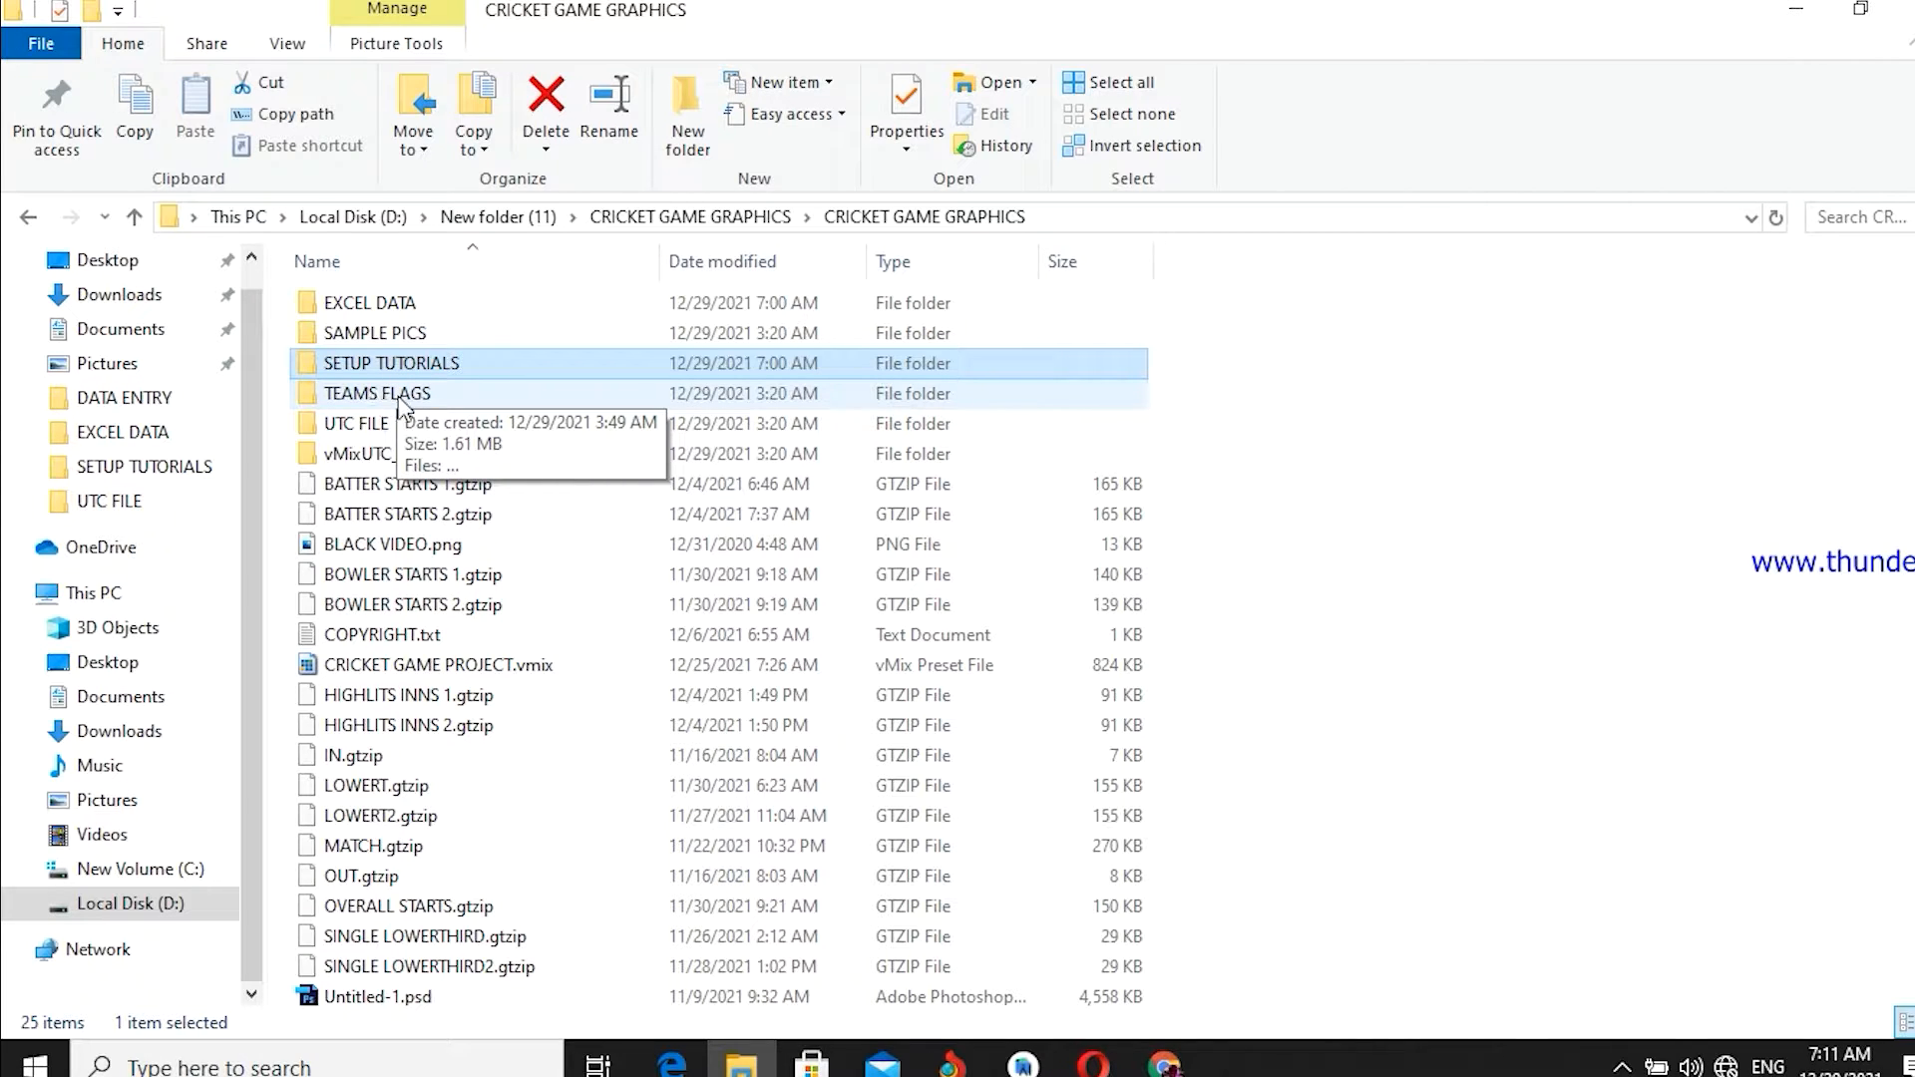
pyautogui.click(404, 395)
pyautogui.click(385, 427)
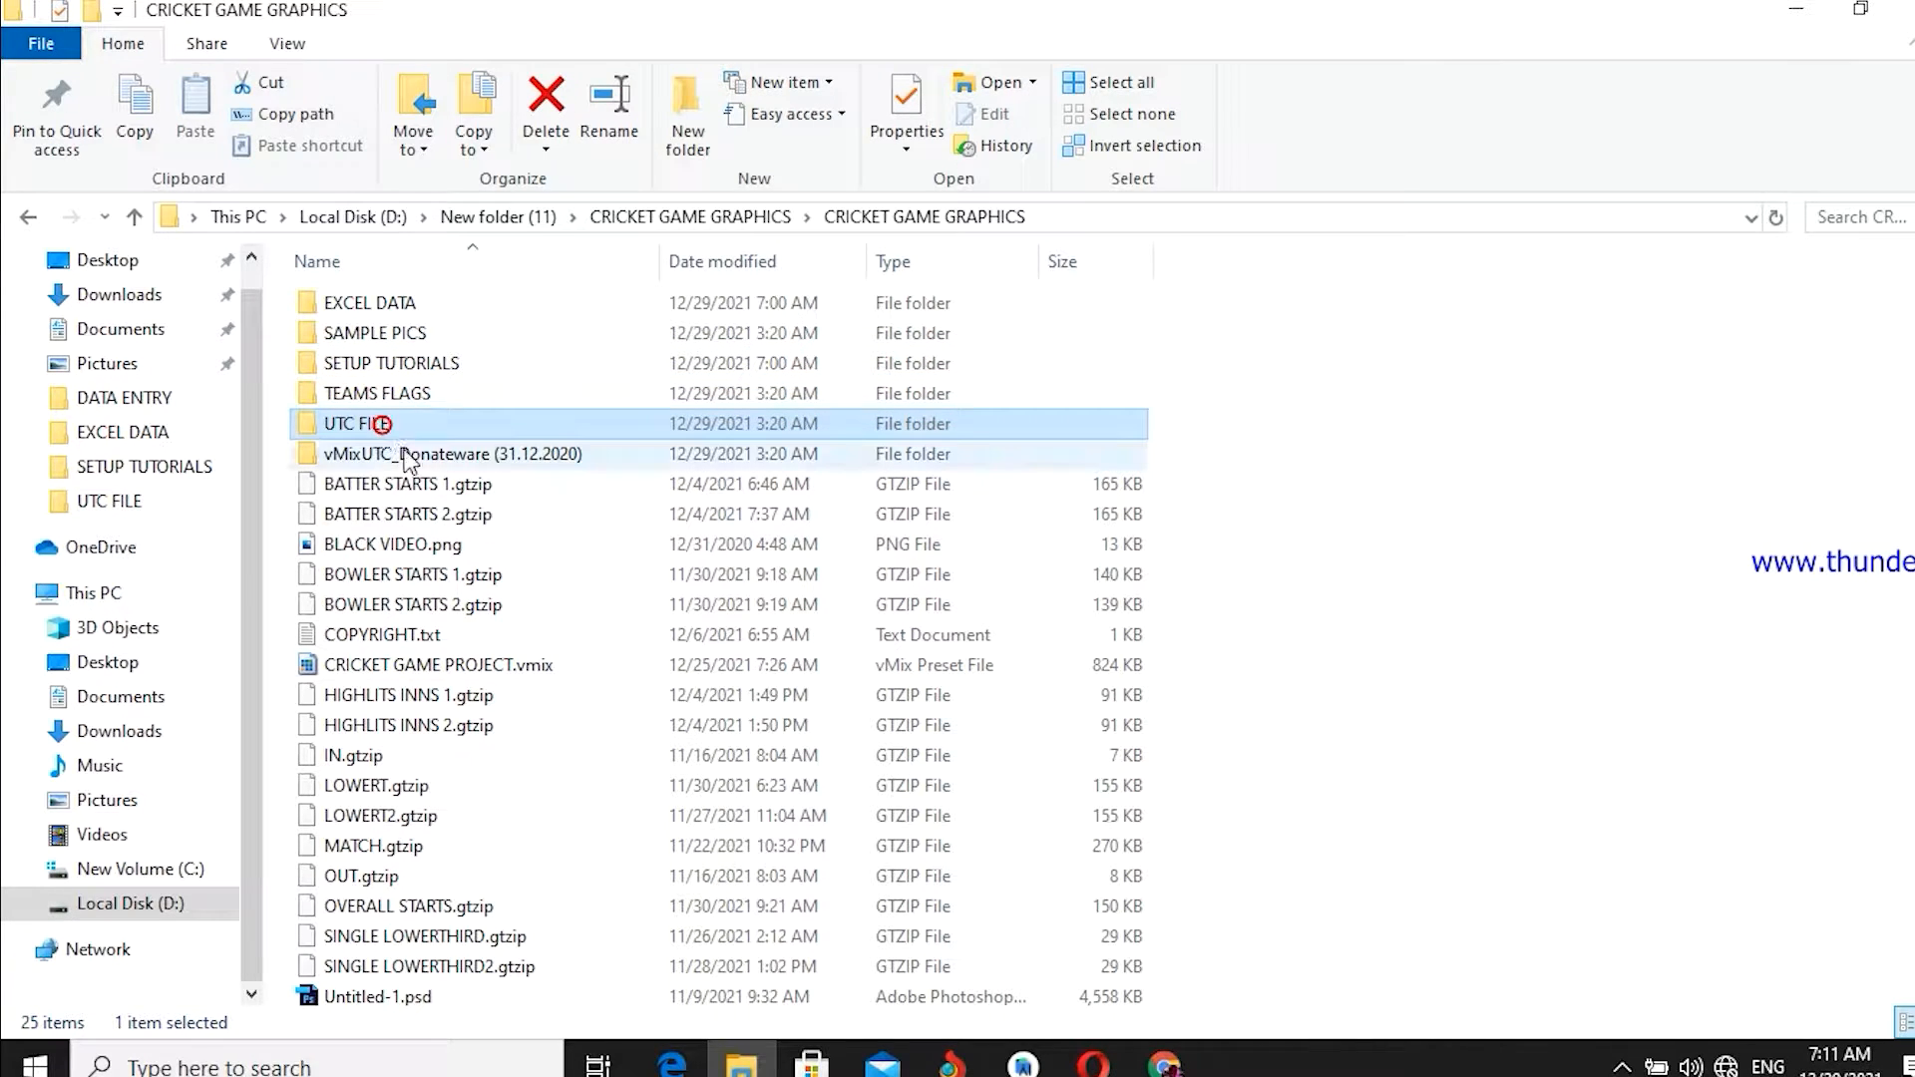
pyautogui.click(442, 457)
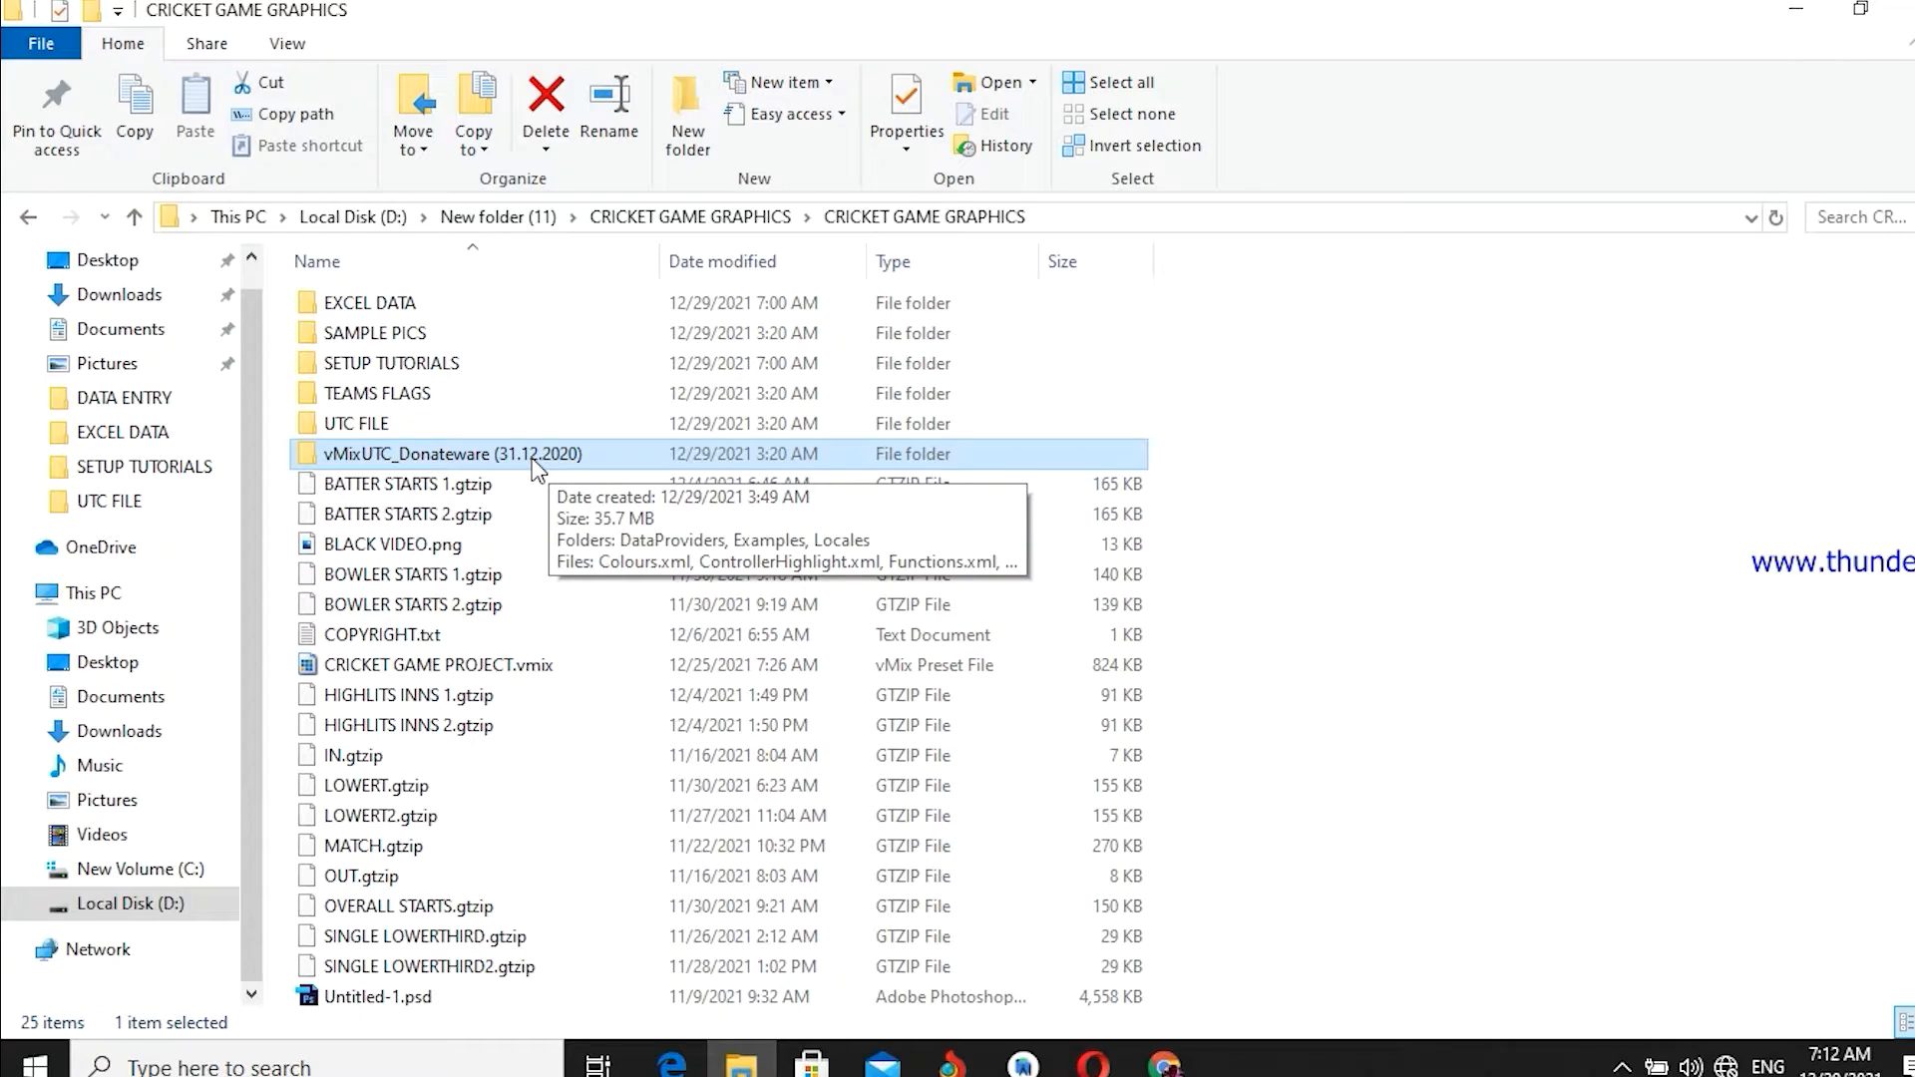
# - Examine the contents of the UTC FILE and TEAMS FLAGS folders, returning to the CRICKET GAME GRAPHICS folder
pyautogui.click(371, 426)
pyautogui.doubleClick(359, 429)
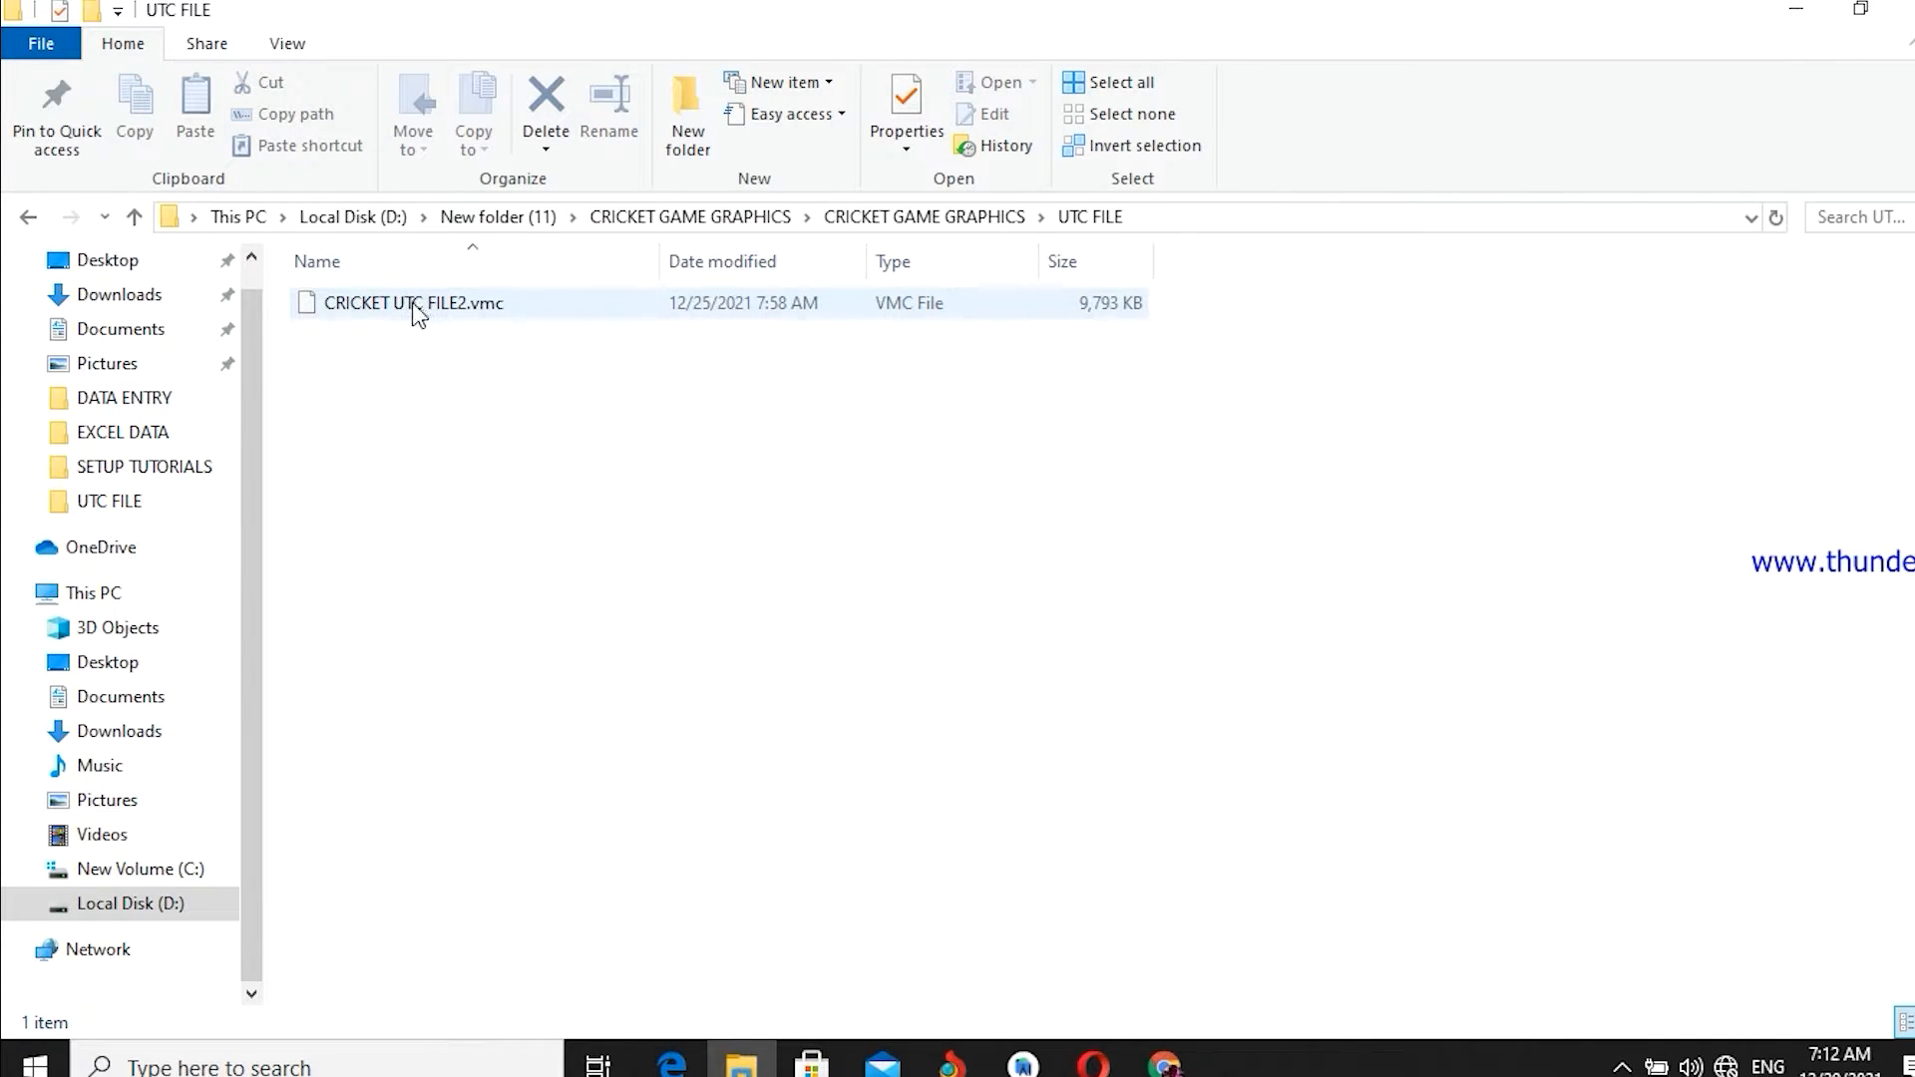
pyautogui.click(26, 218)
pyautogui.doubleClick(387, 393)
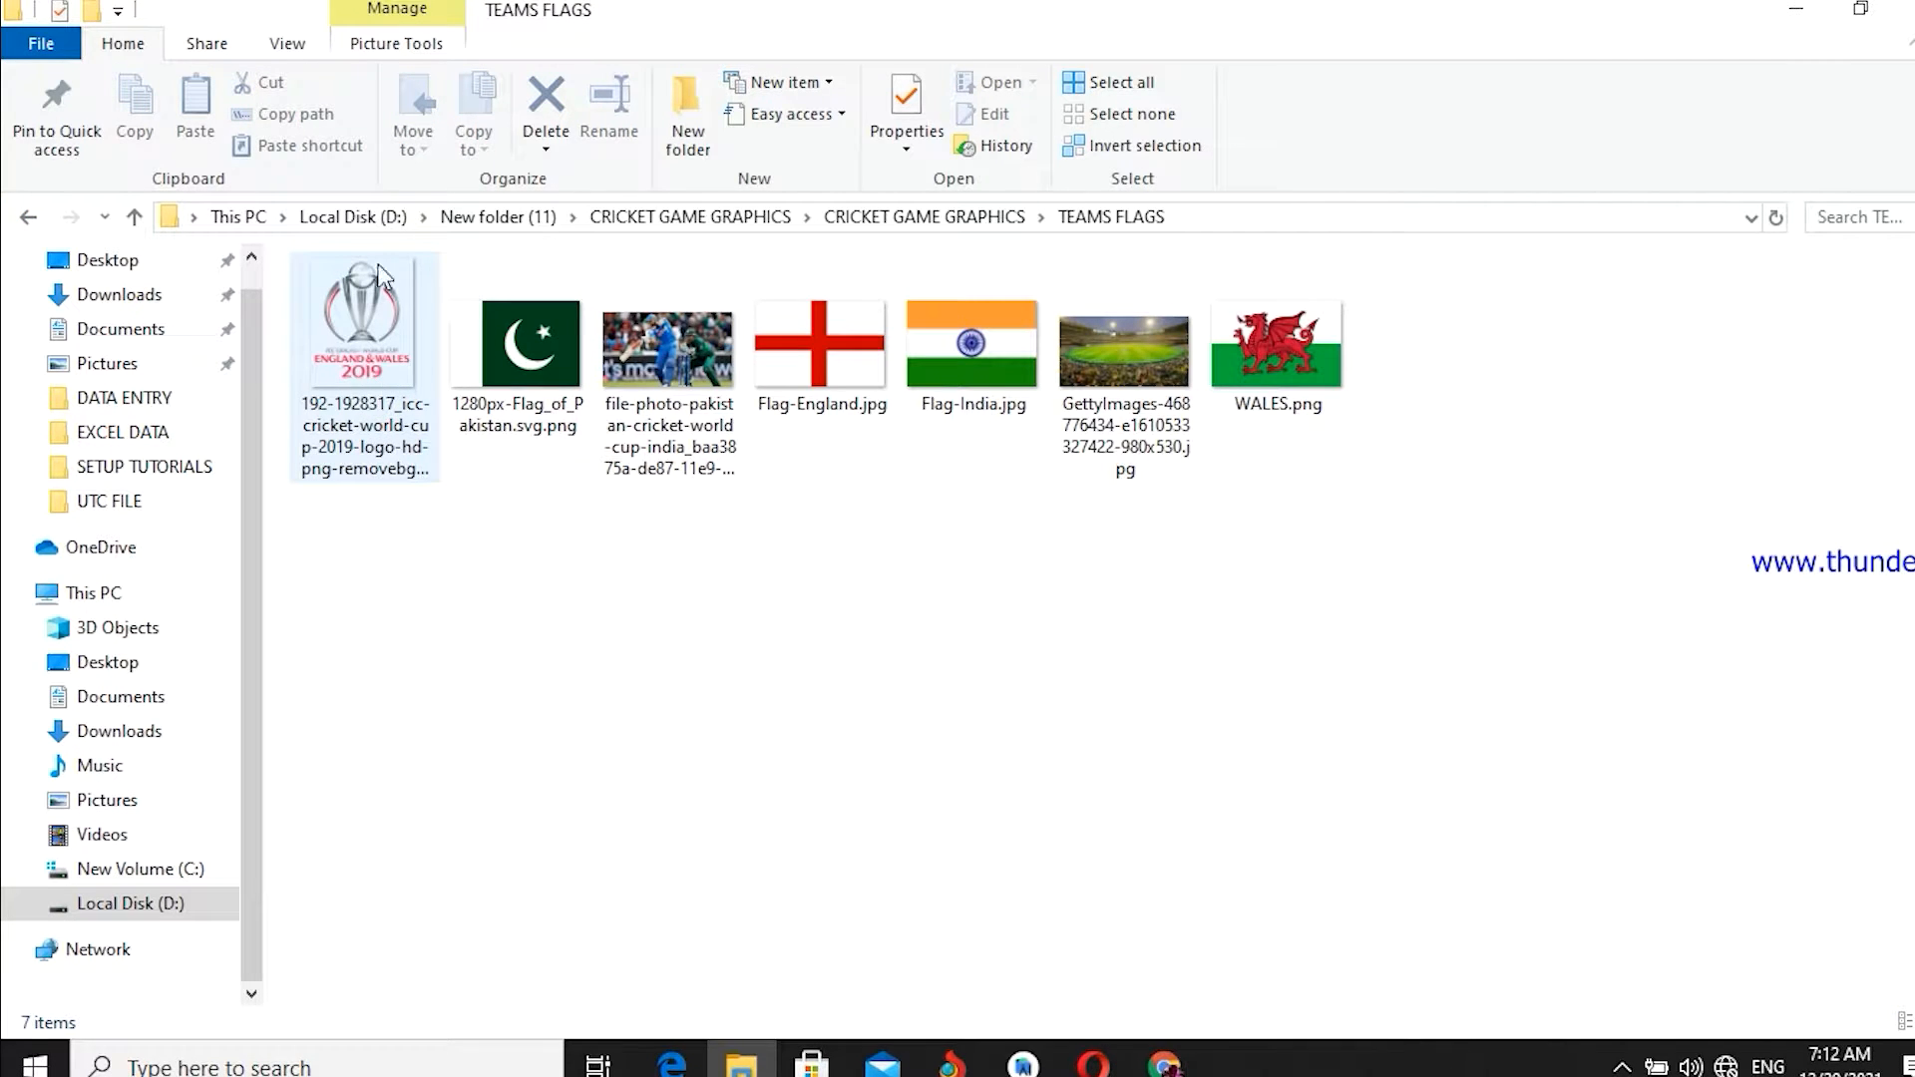
pyautogui.click(353, 516)
pyautogui.click(518, 349)
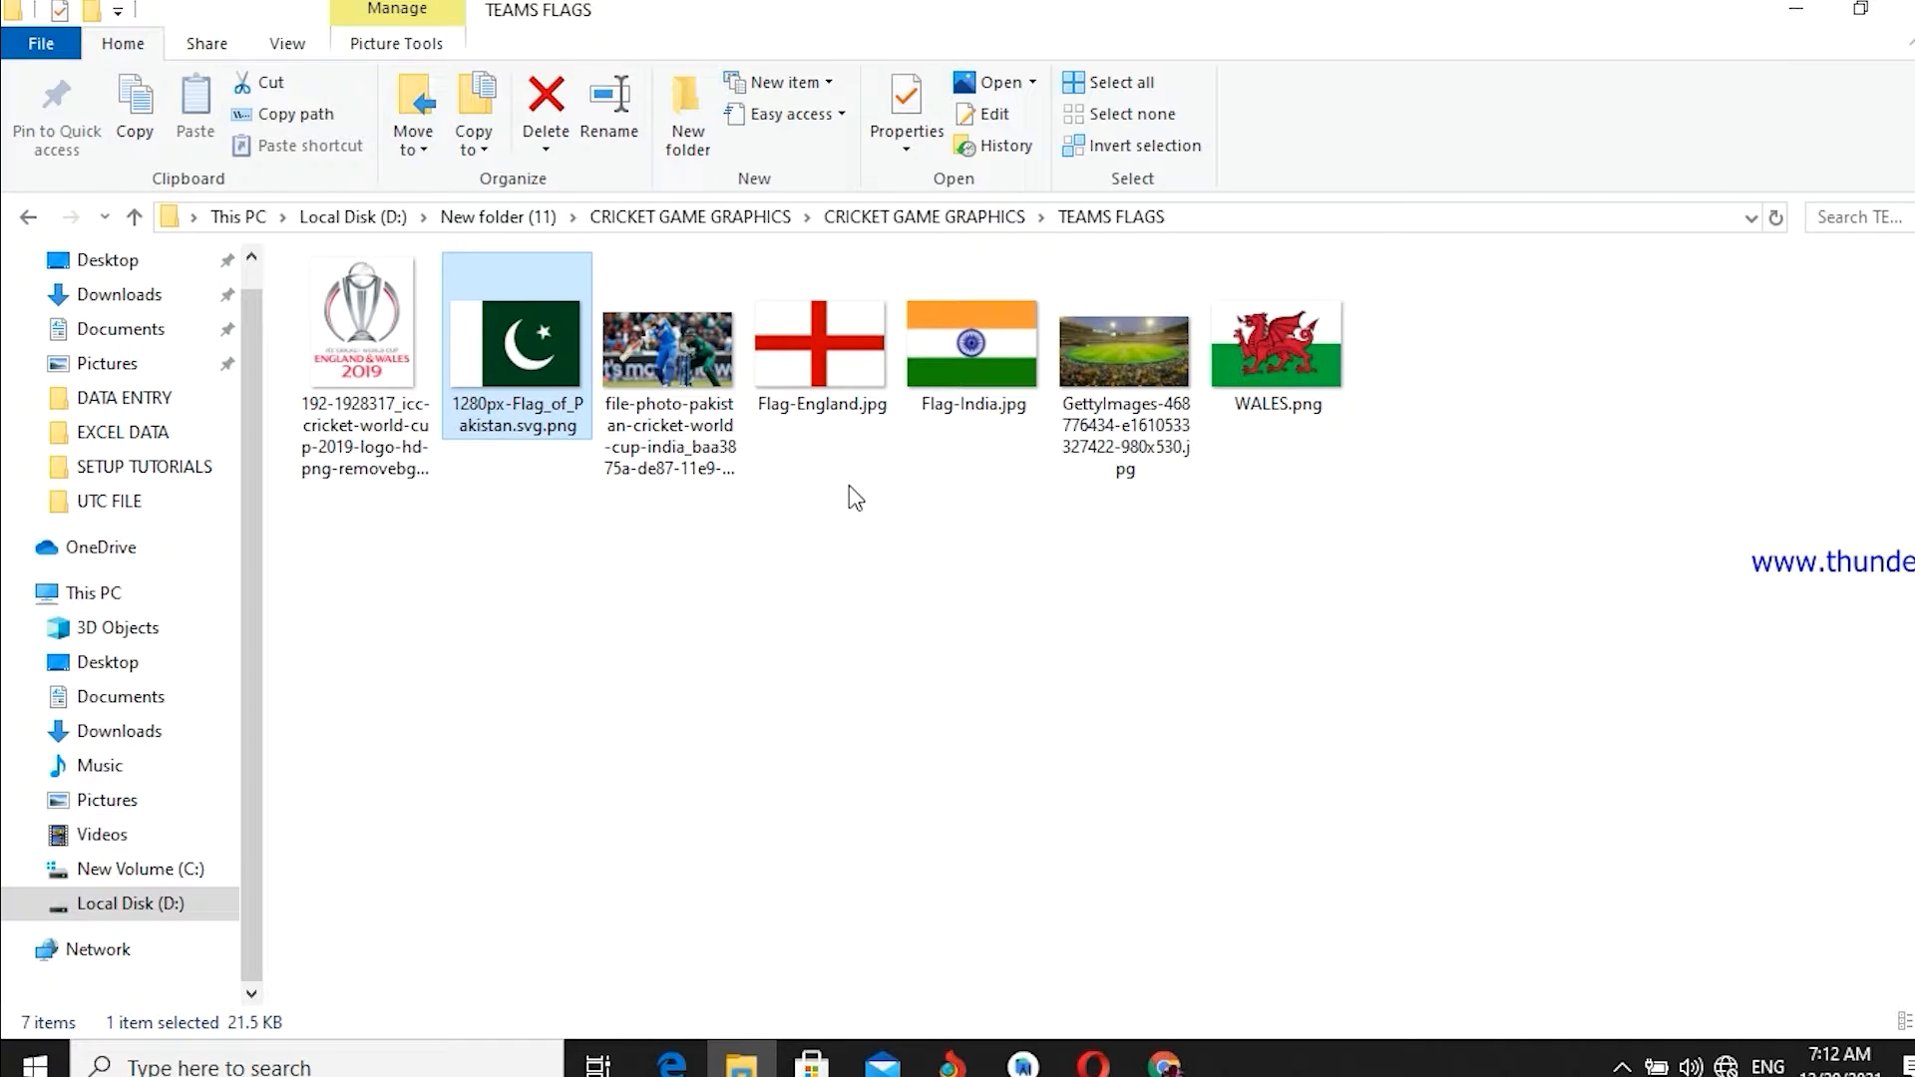
pyautogui.click(408, 573)
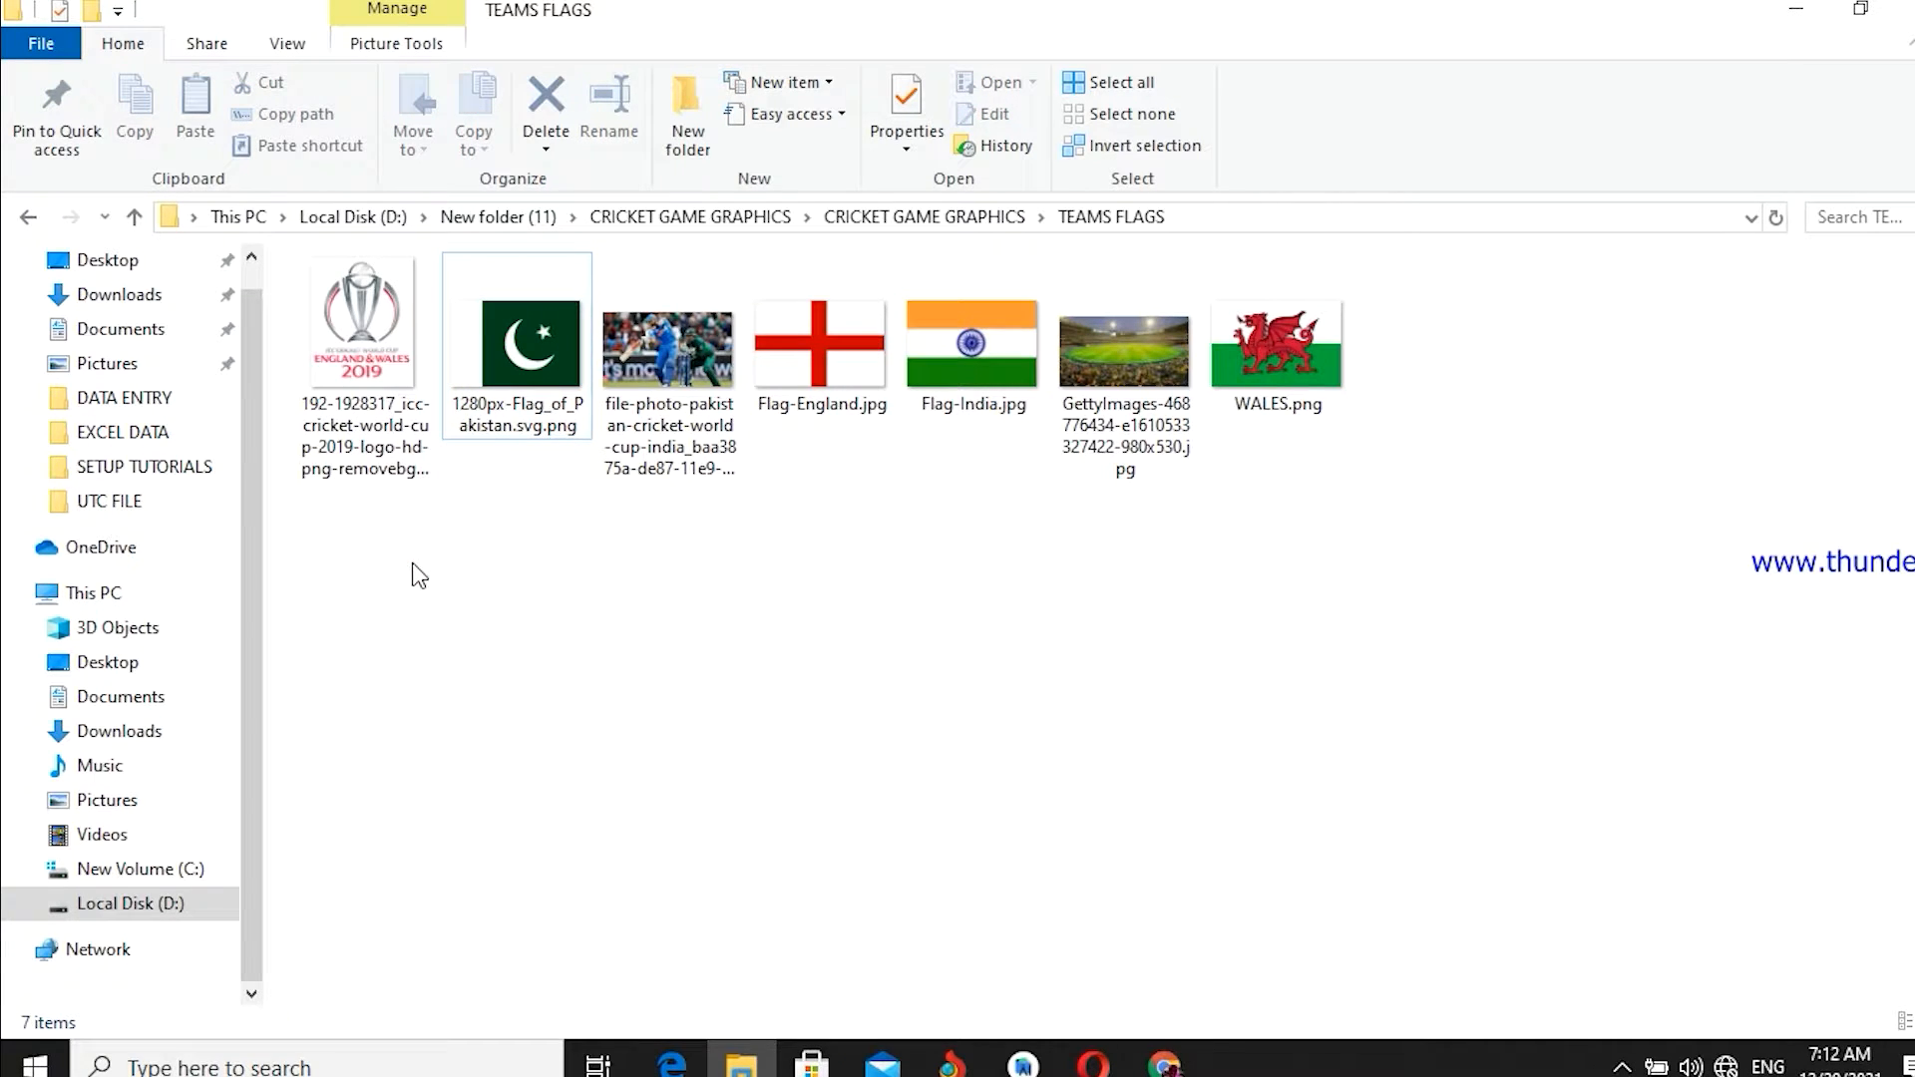
pyautogui.click(25, 221)
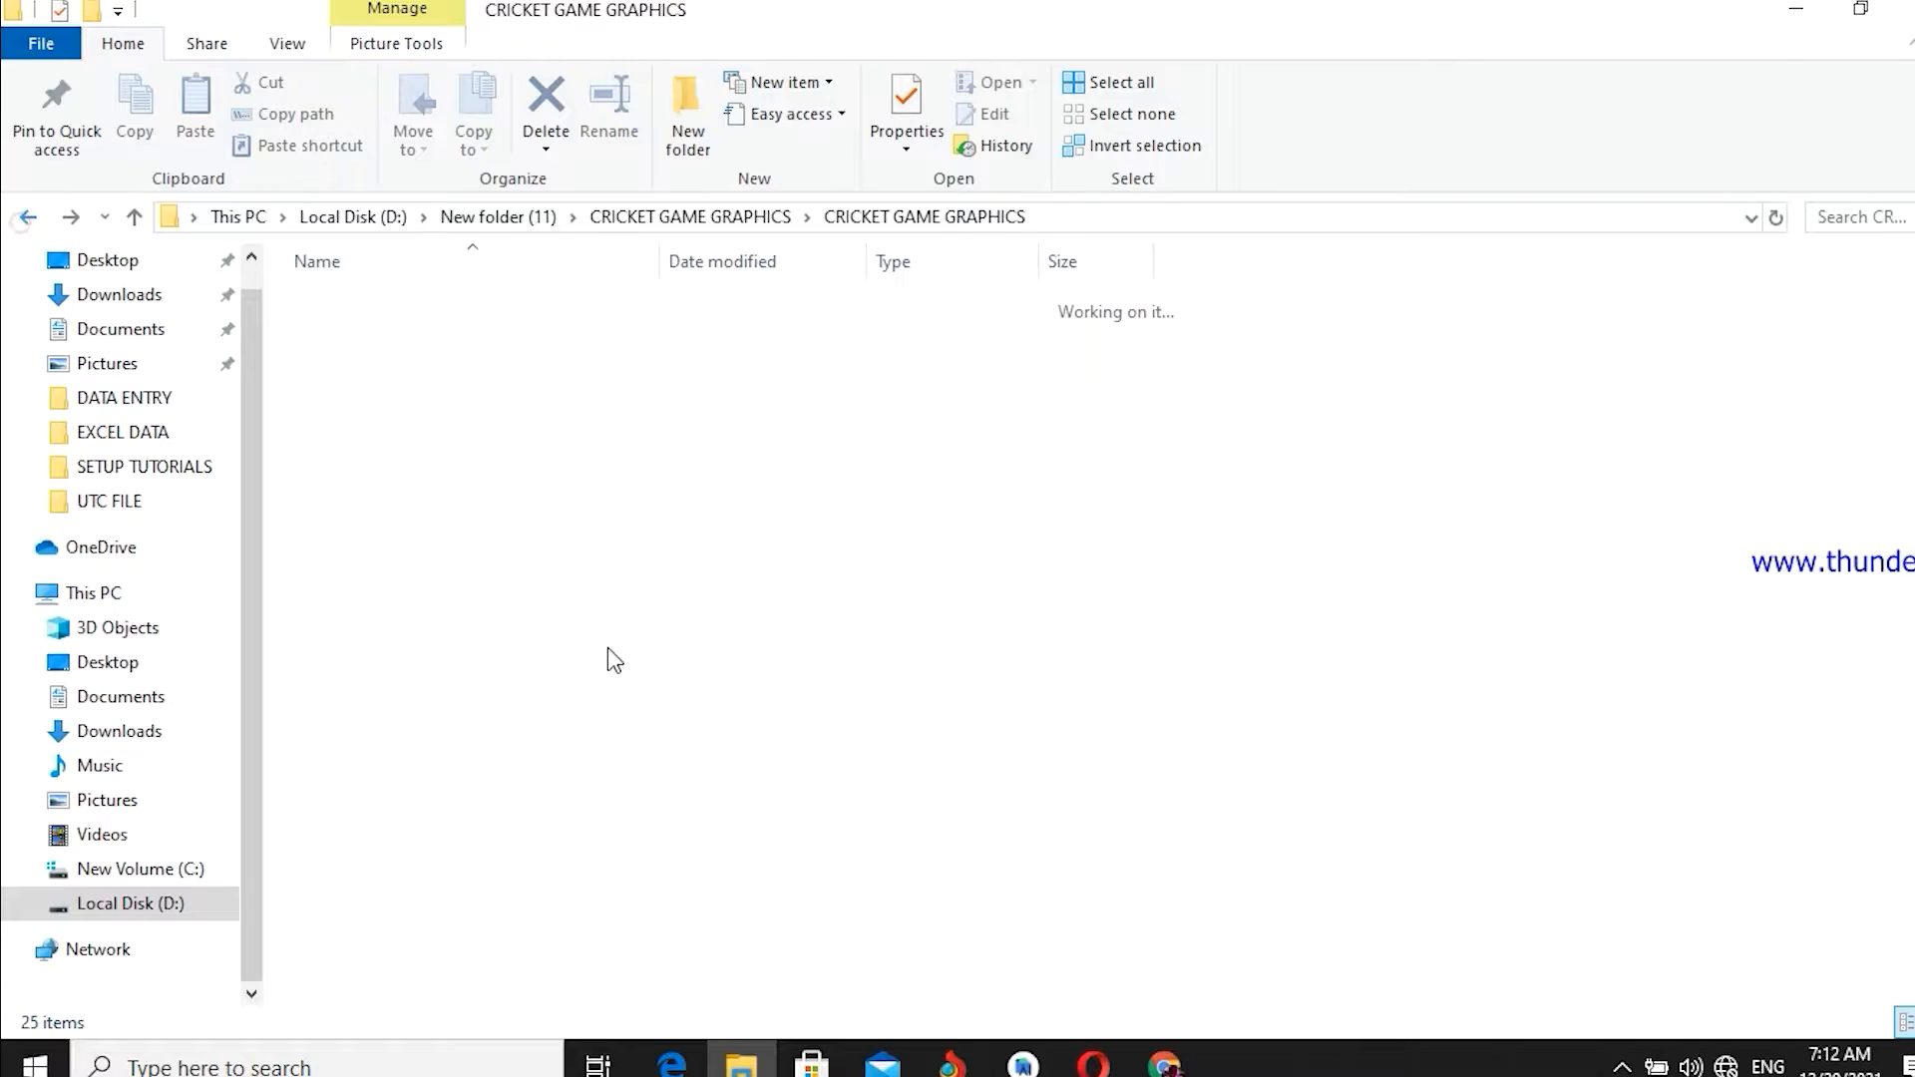
# - Examine the contents of the SETUP TUTORIALS and SAMPLE PICS folders, returning to the CRICKET GAME GRAPHICS folder
pyautogui.doubleClick(413, 363)
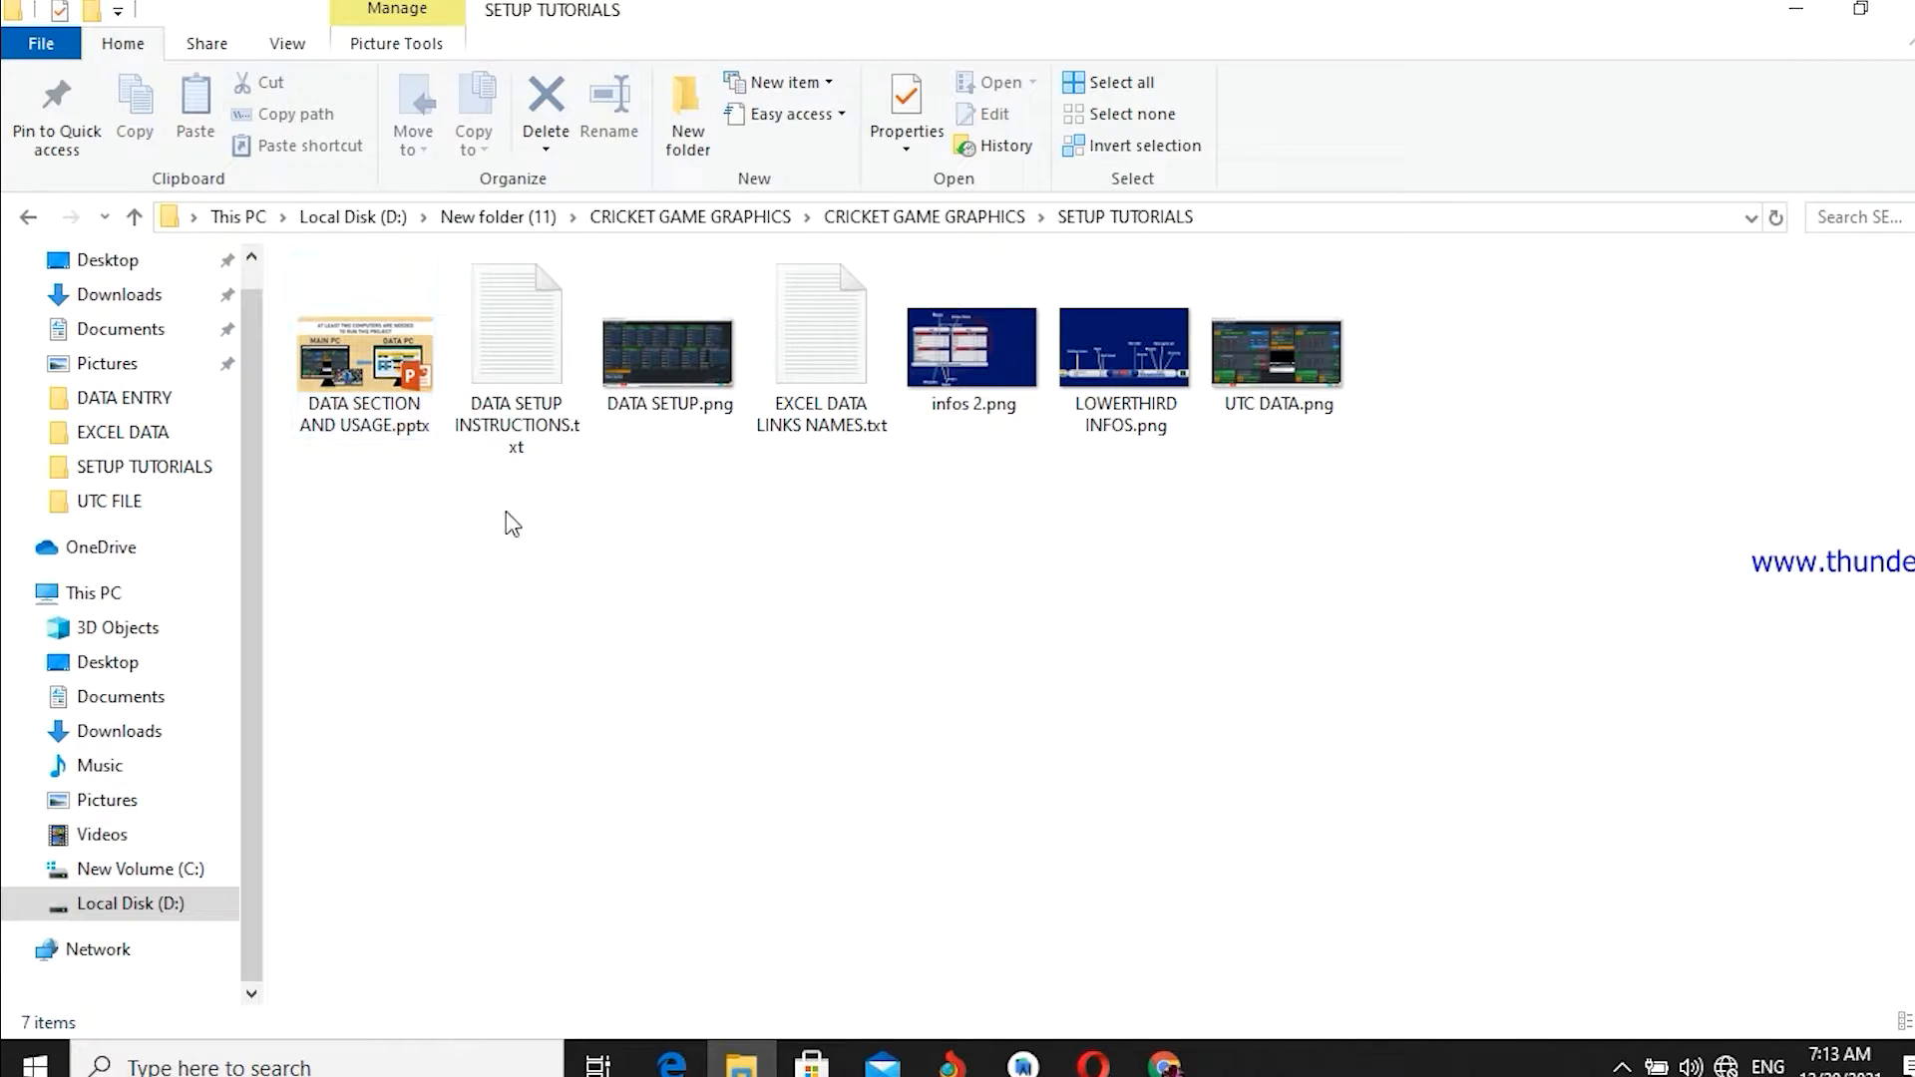
pyautogui.click(662, 349)
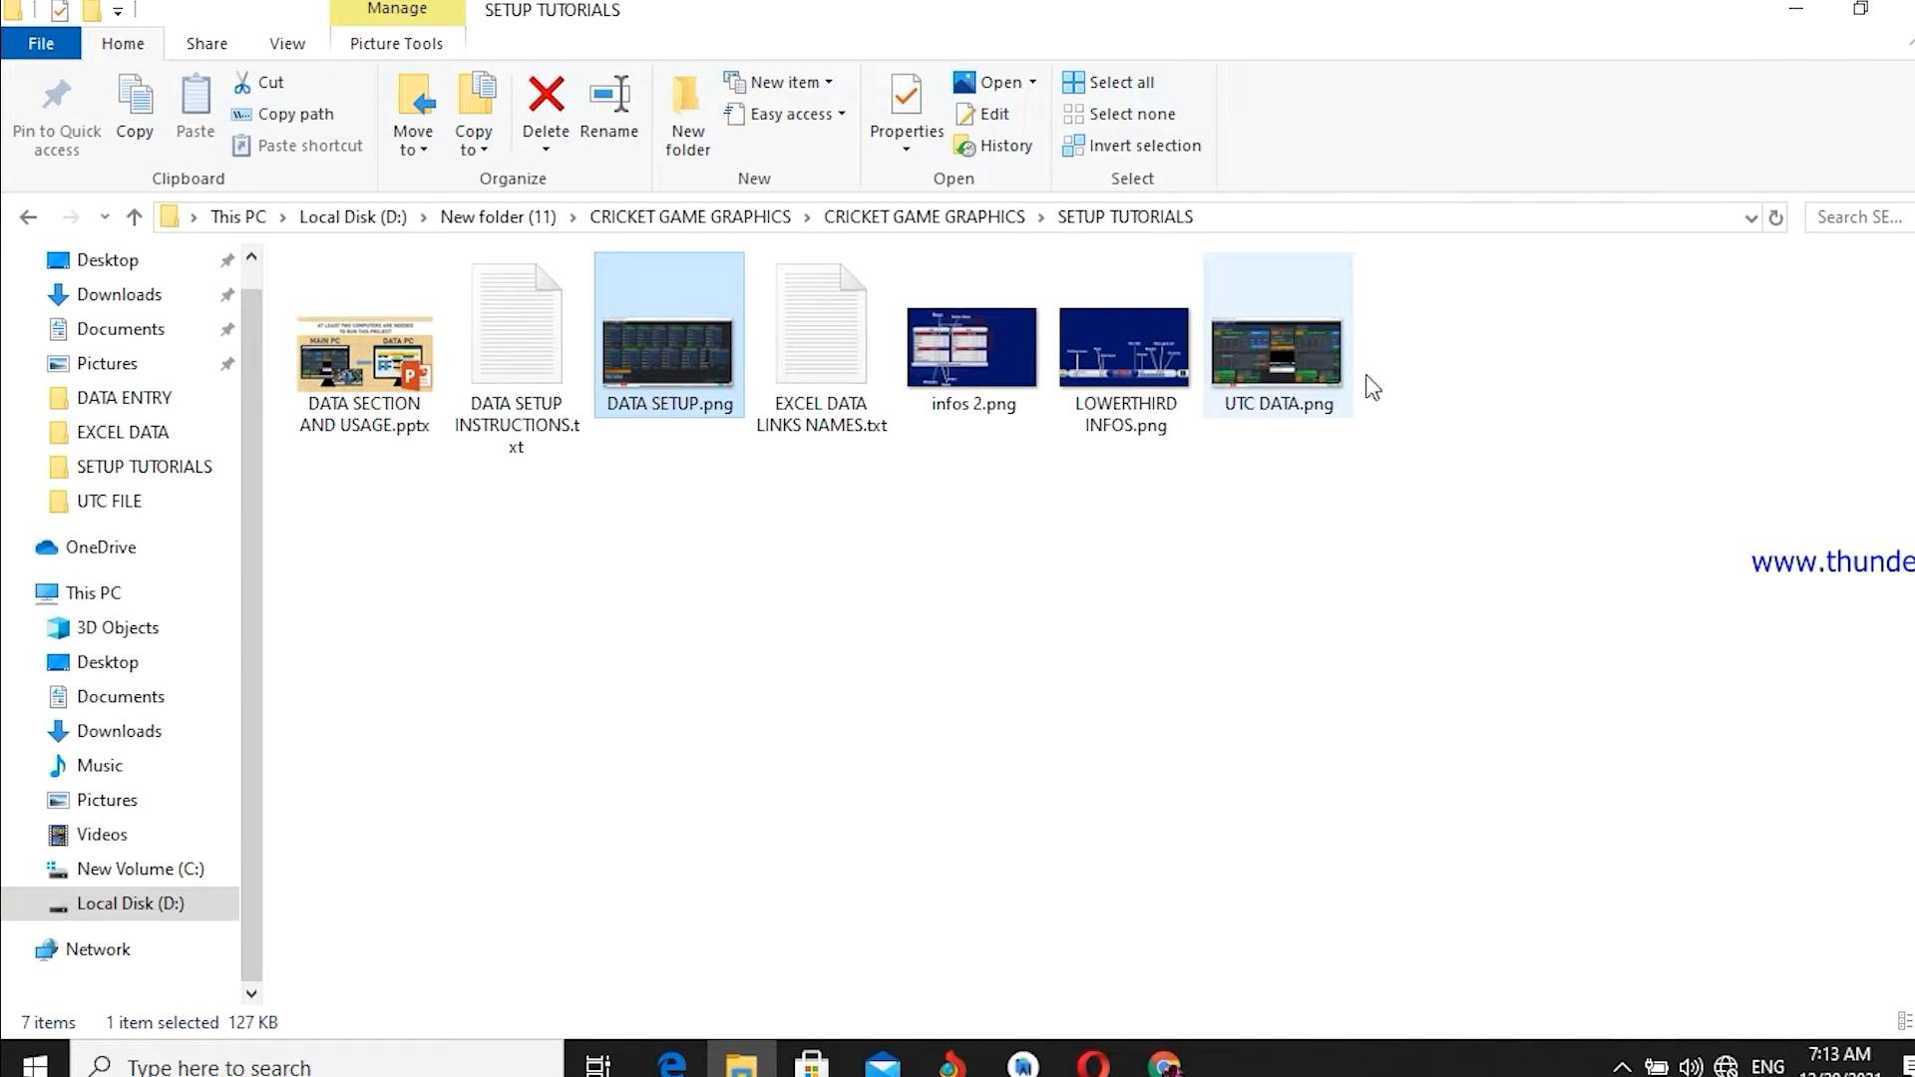
pyautogui.moveTo(310, 509); pyautogui.dragTo(1408, 315)
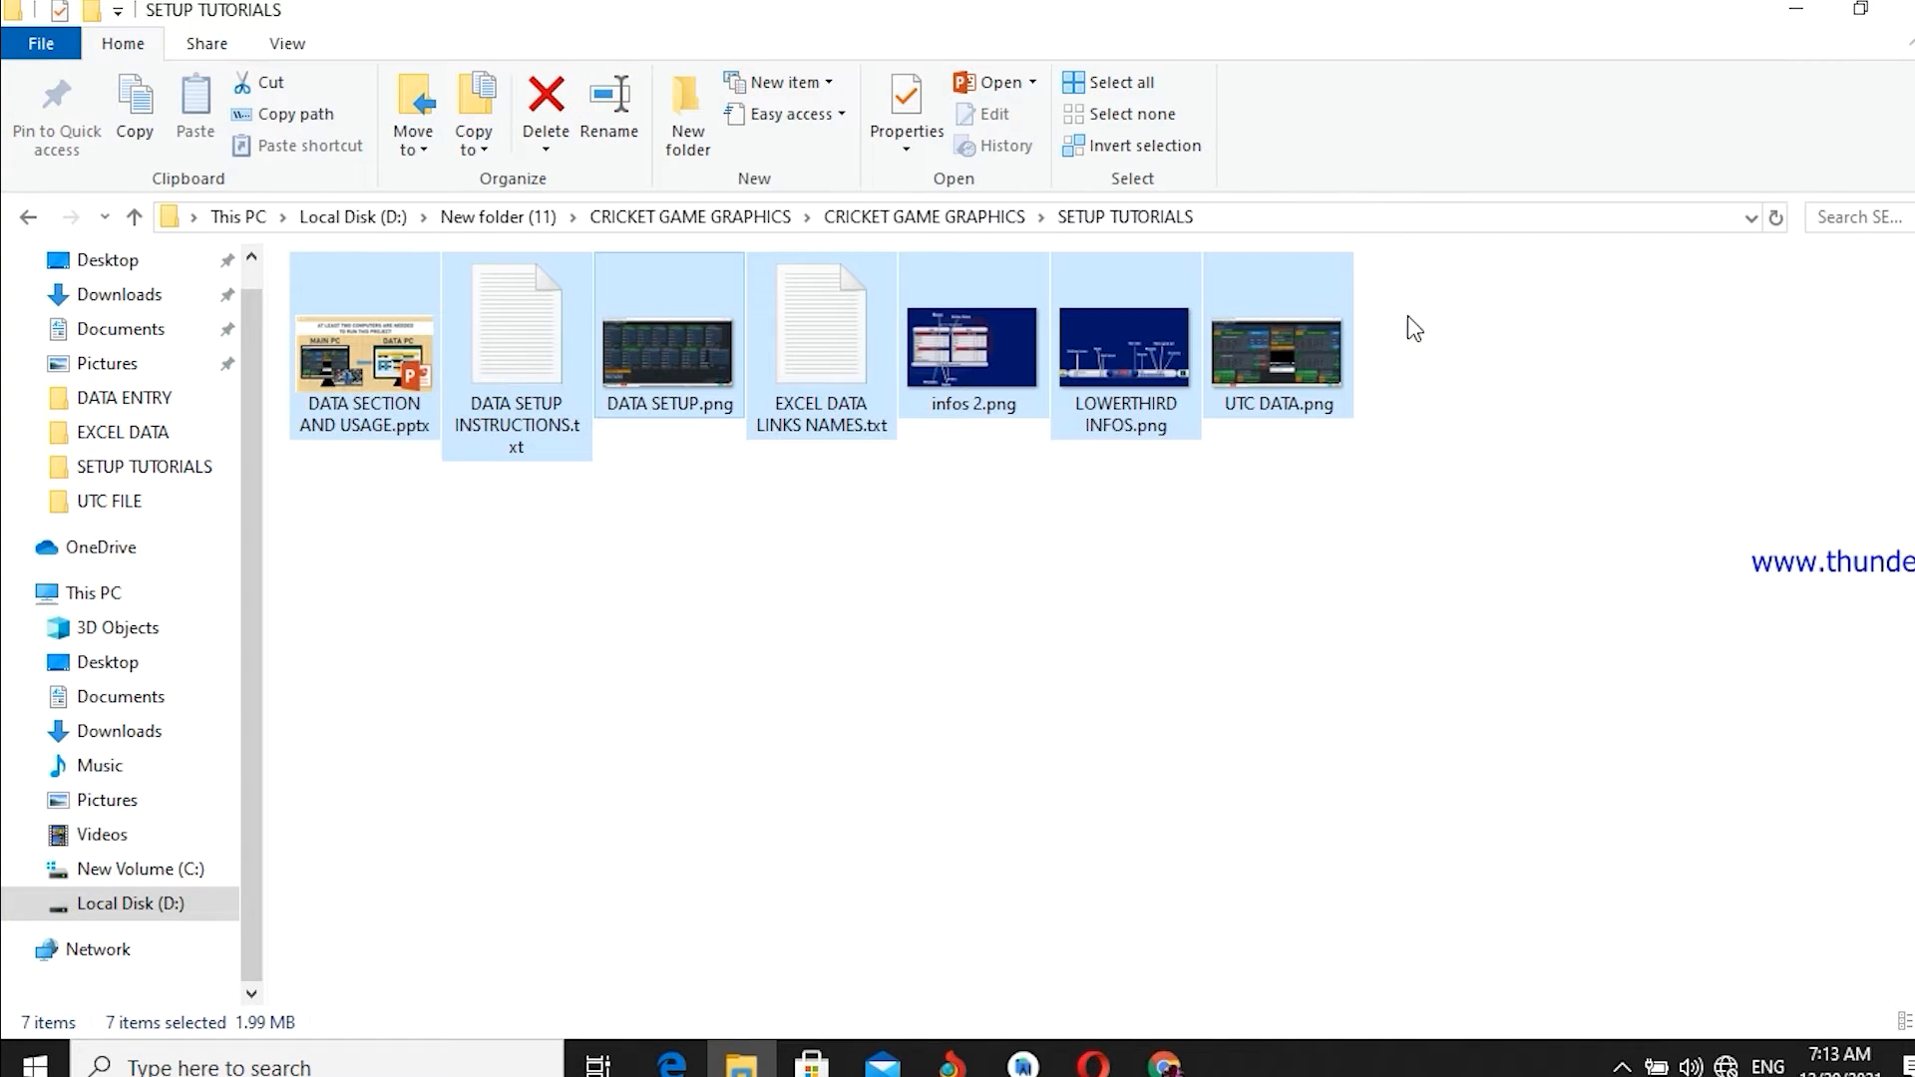
pyautogui.hotkey('alt', 'Left')
pyautogui.click(369, 339)
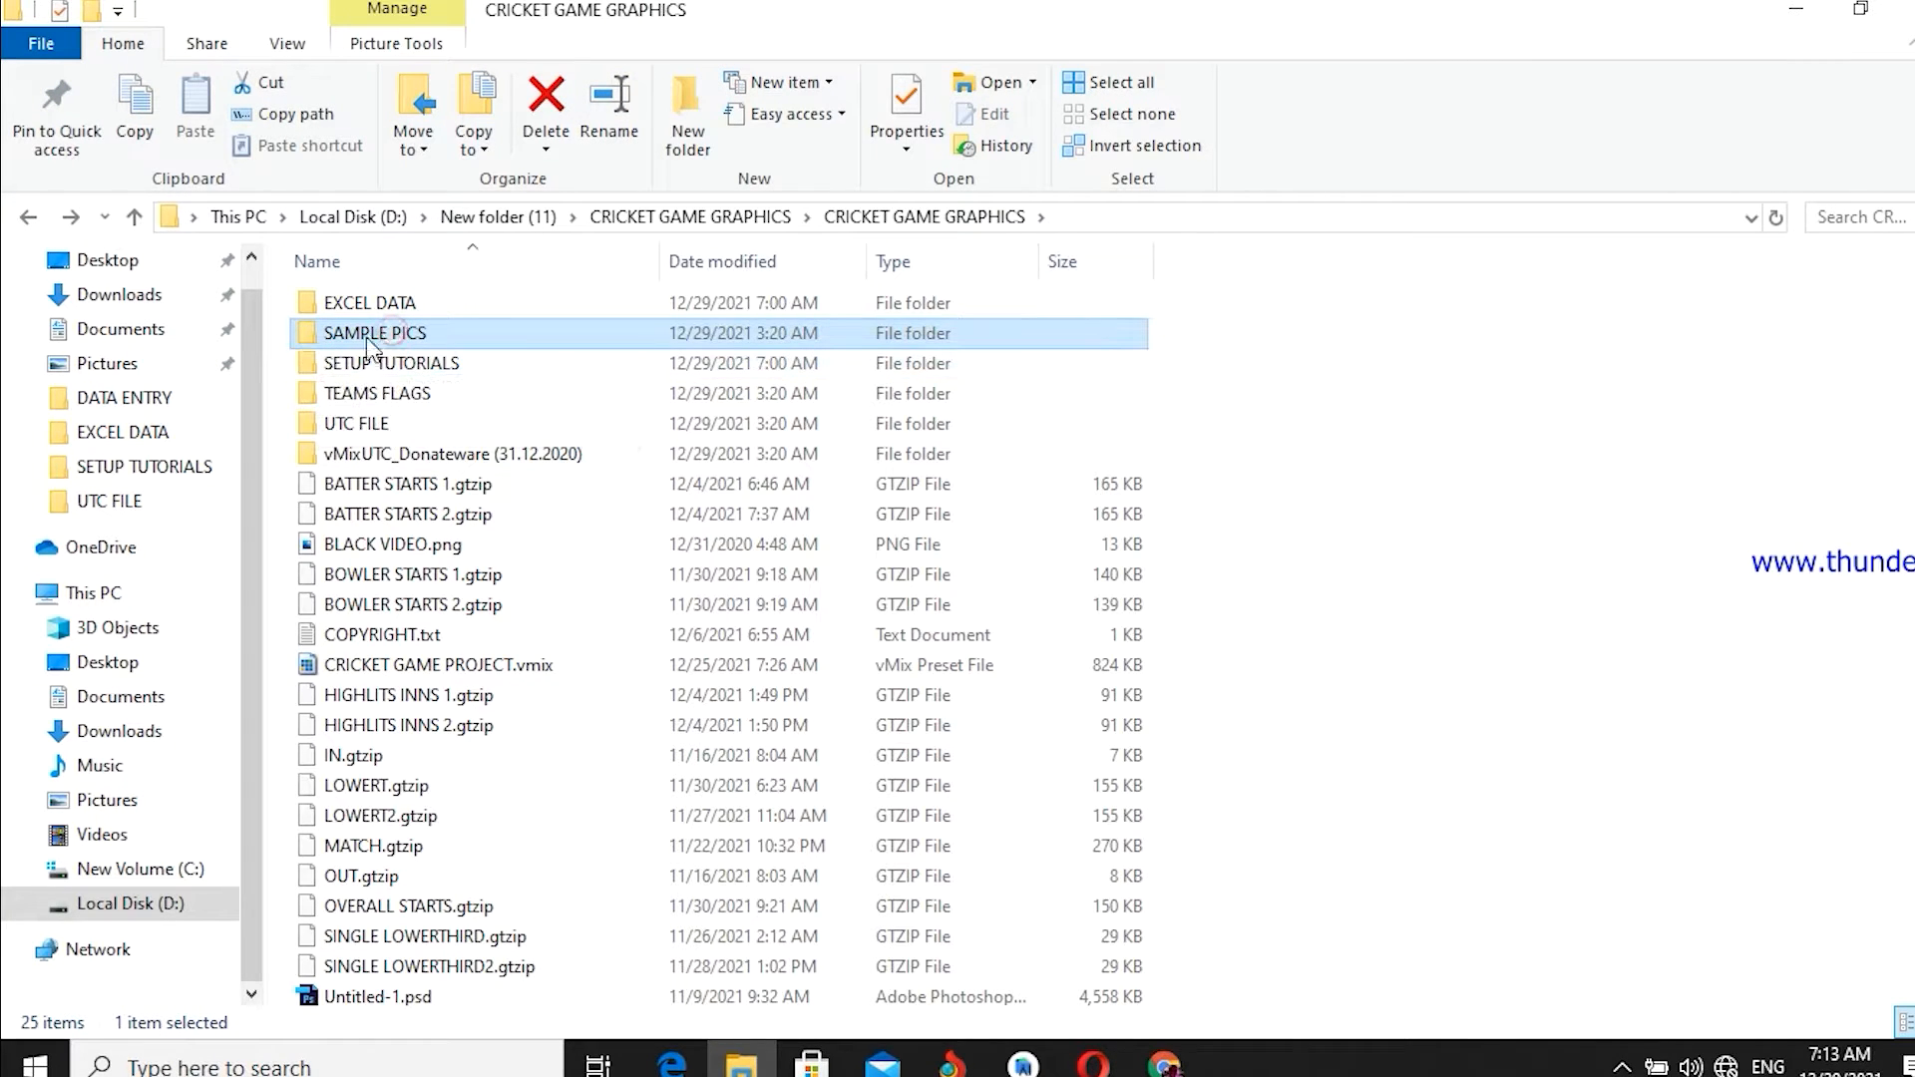
pyautogui.doubleClick(422, 332)
pyautogui.hotkey('alt', 'Left')
# - Inspect the EXCEL DATA folder and its DATA WITH SAMPLE FILES and DATA WITHOUT SAMPLE FILES subfolders
pyautogui.doubleClick(407, 299)
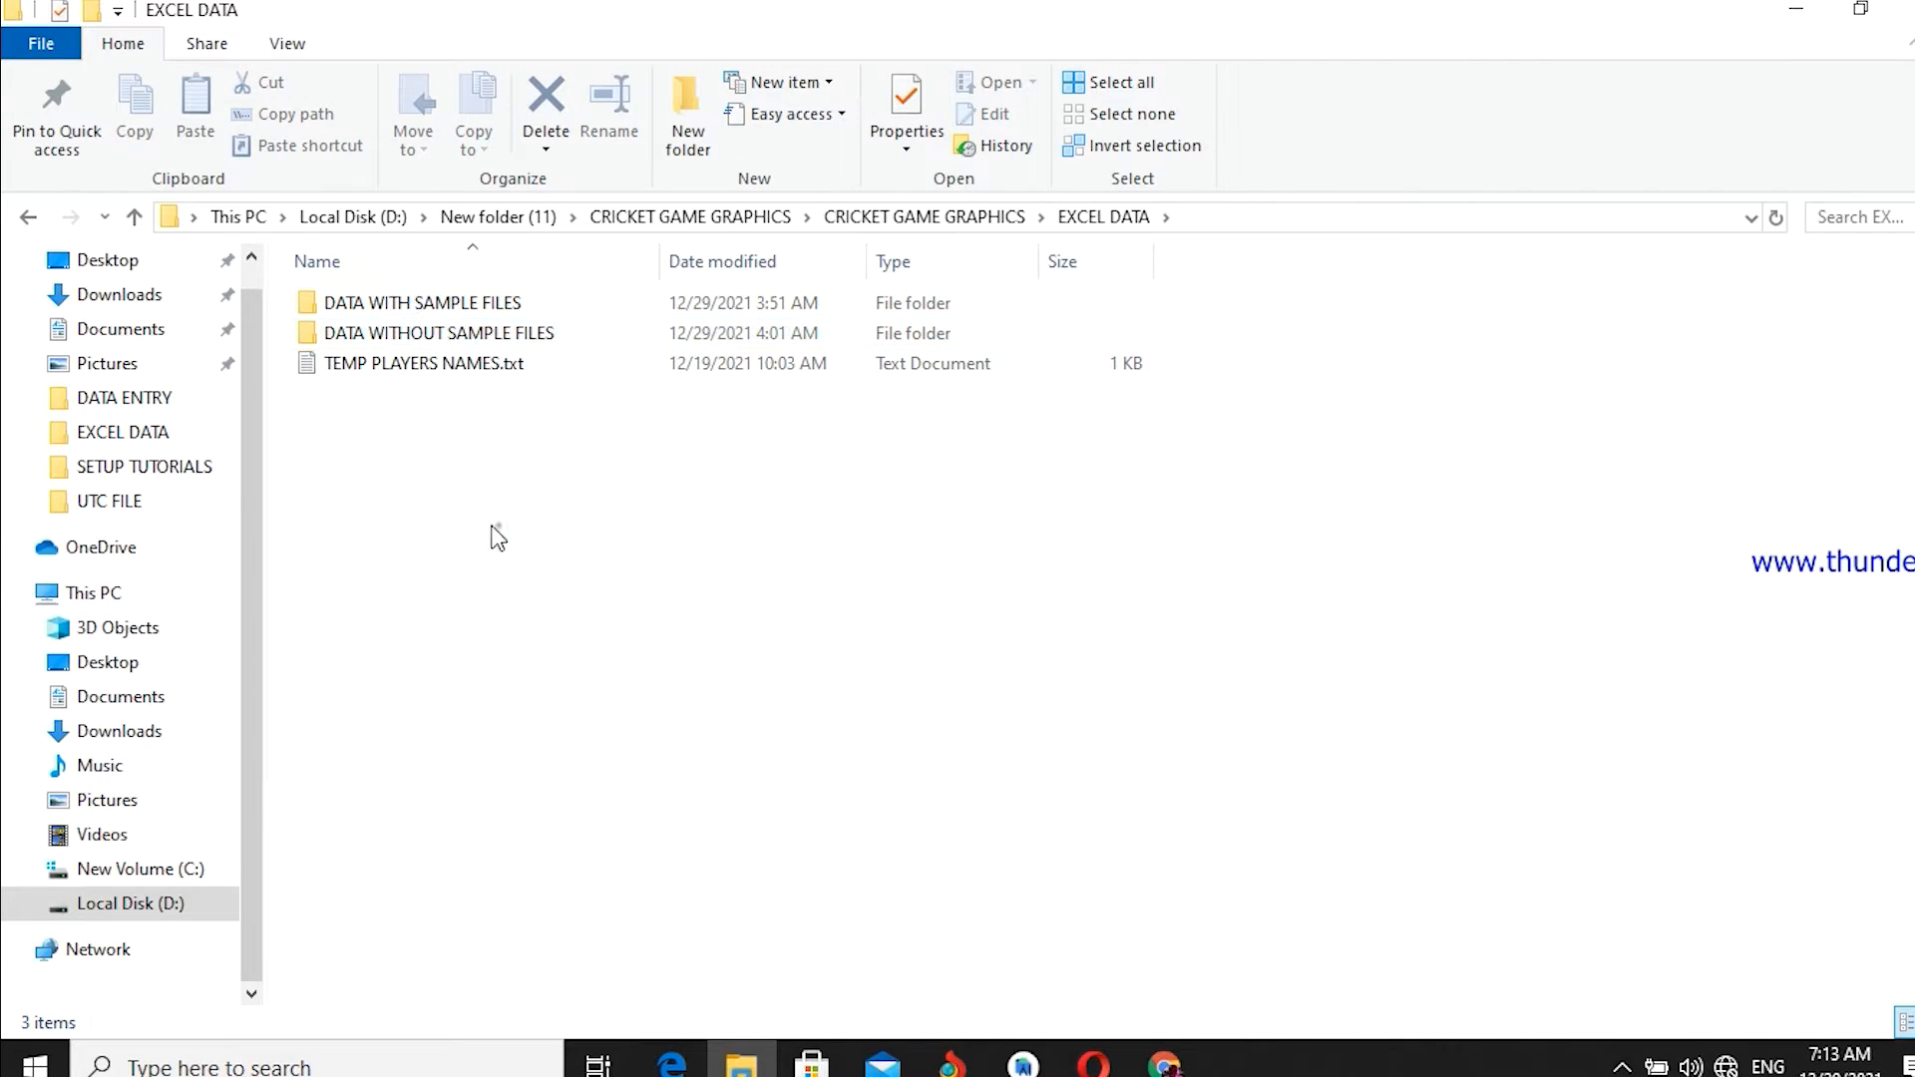
pyautogui.click(496, 523)
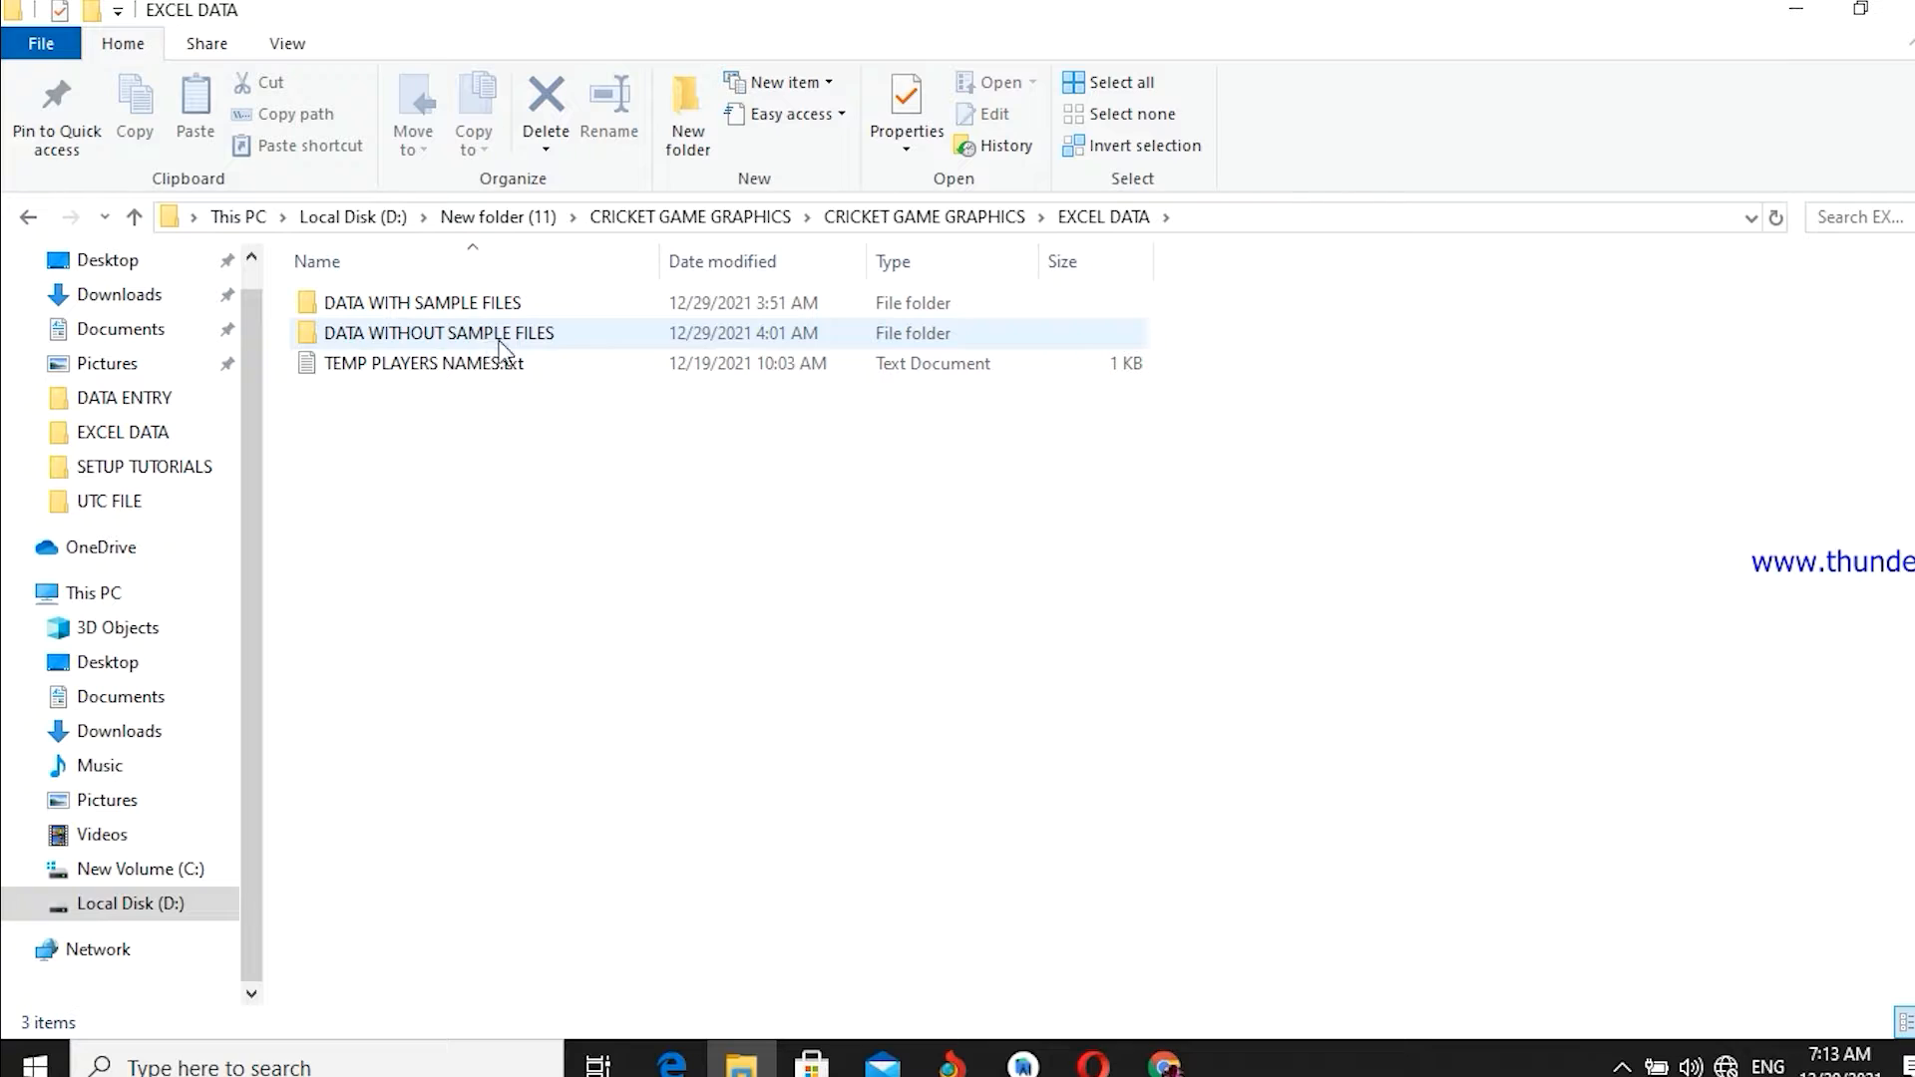
pyautogui.click(371, 307)
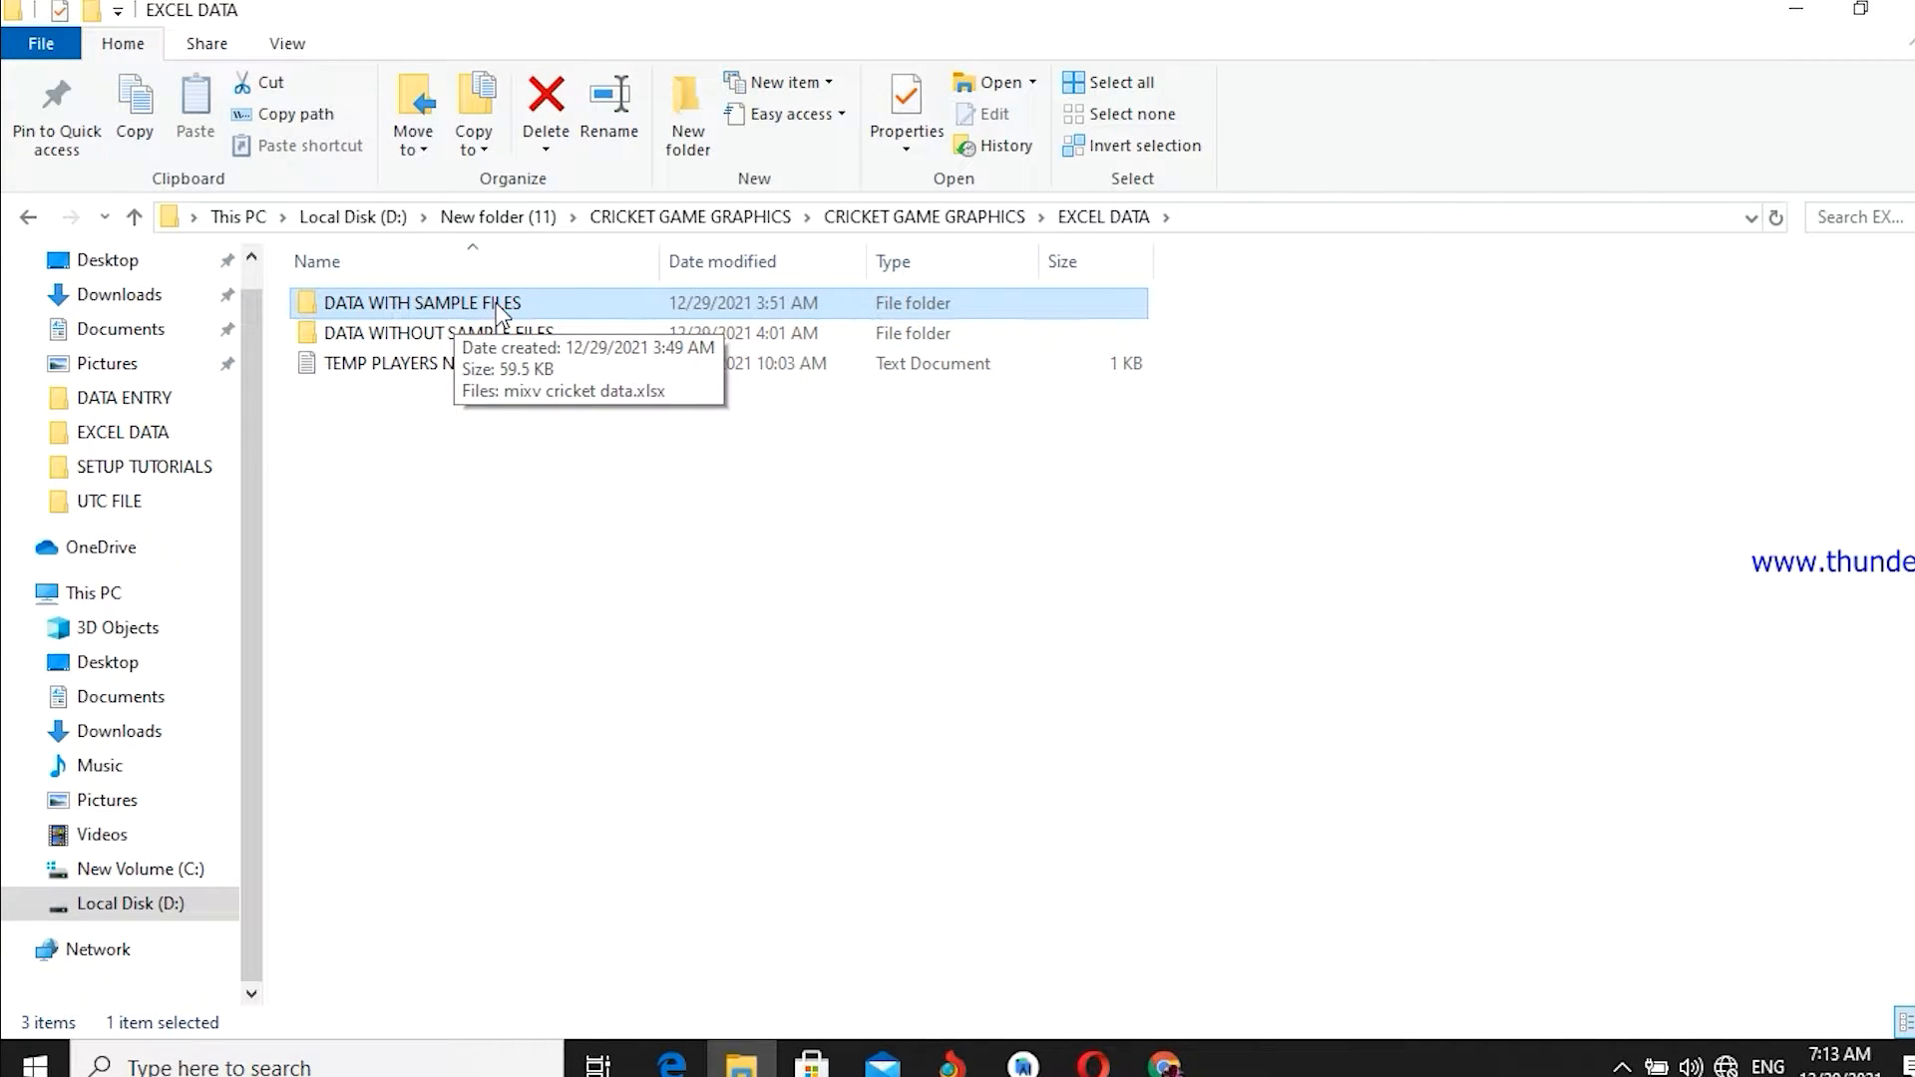
pyautogui.click(461, 339)
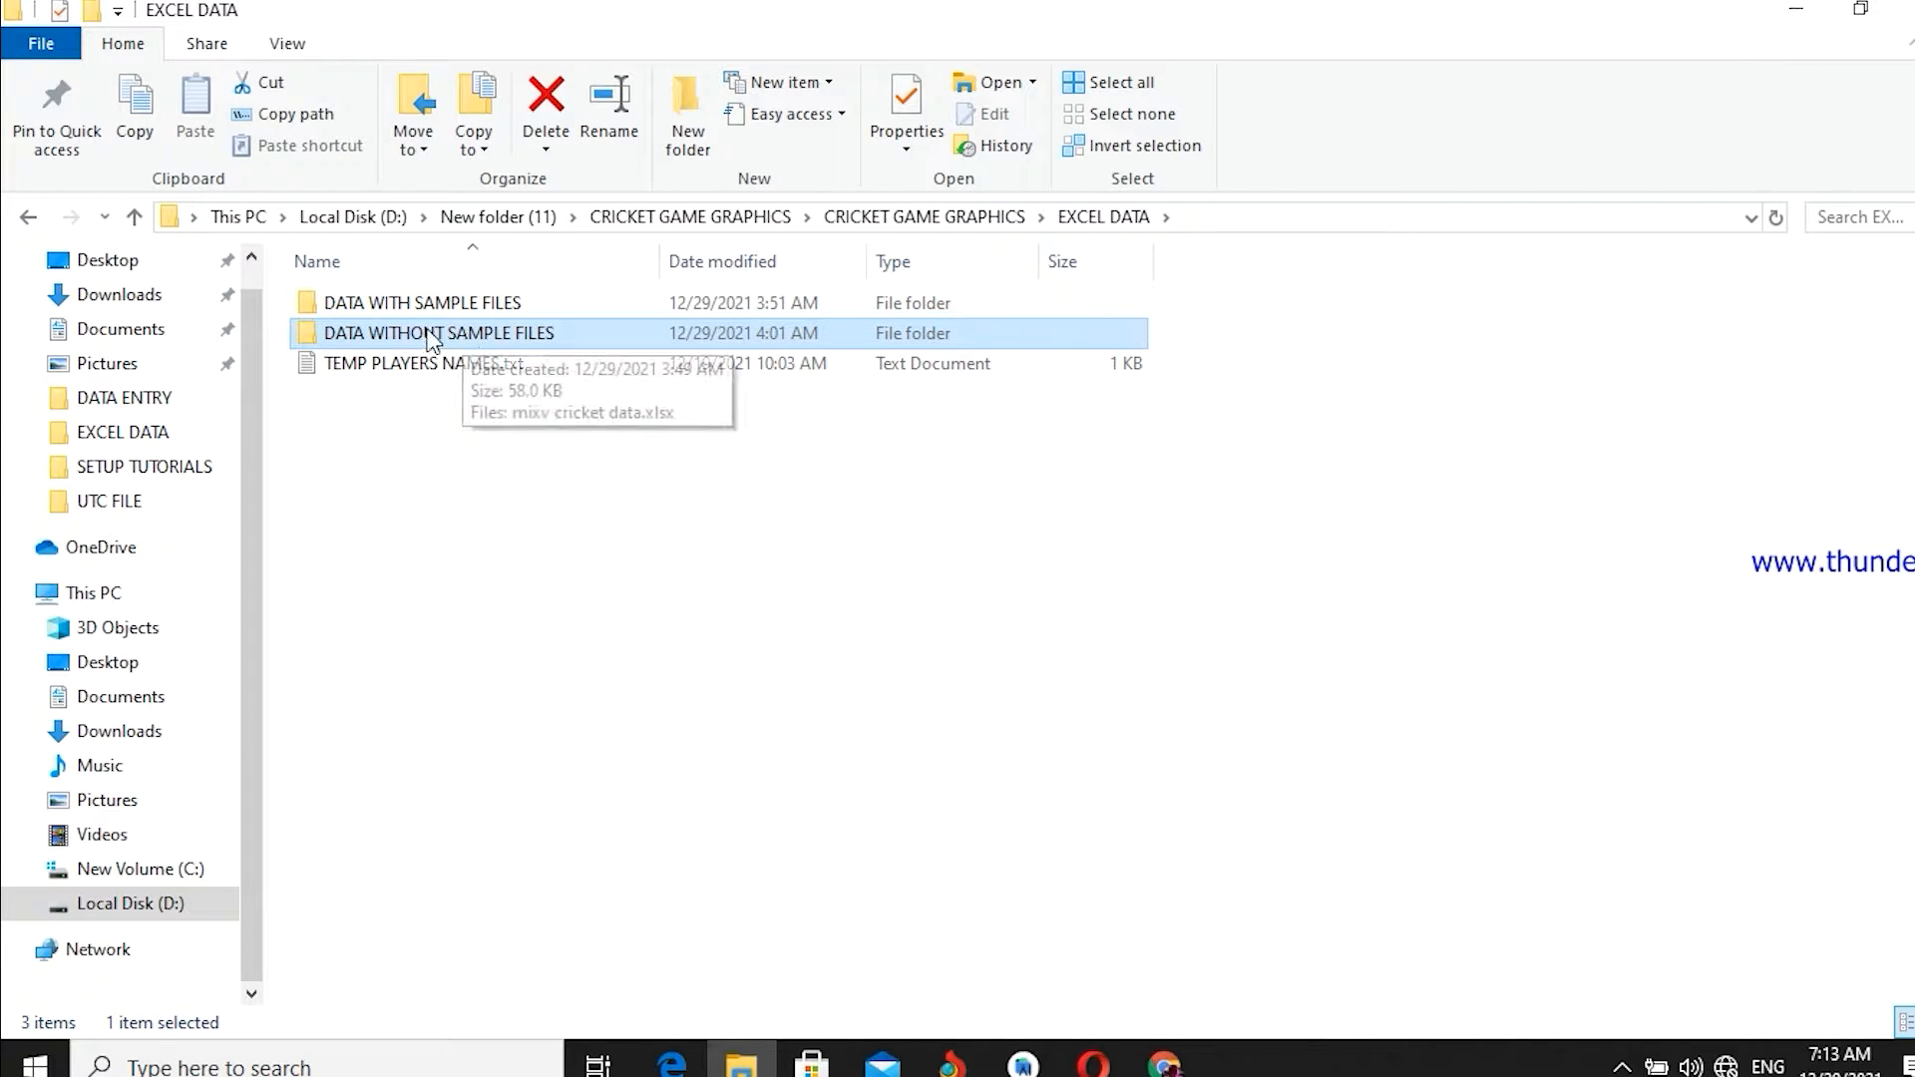
pyautogui.click(458, 477)
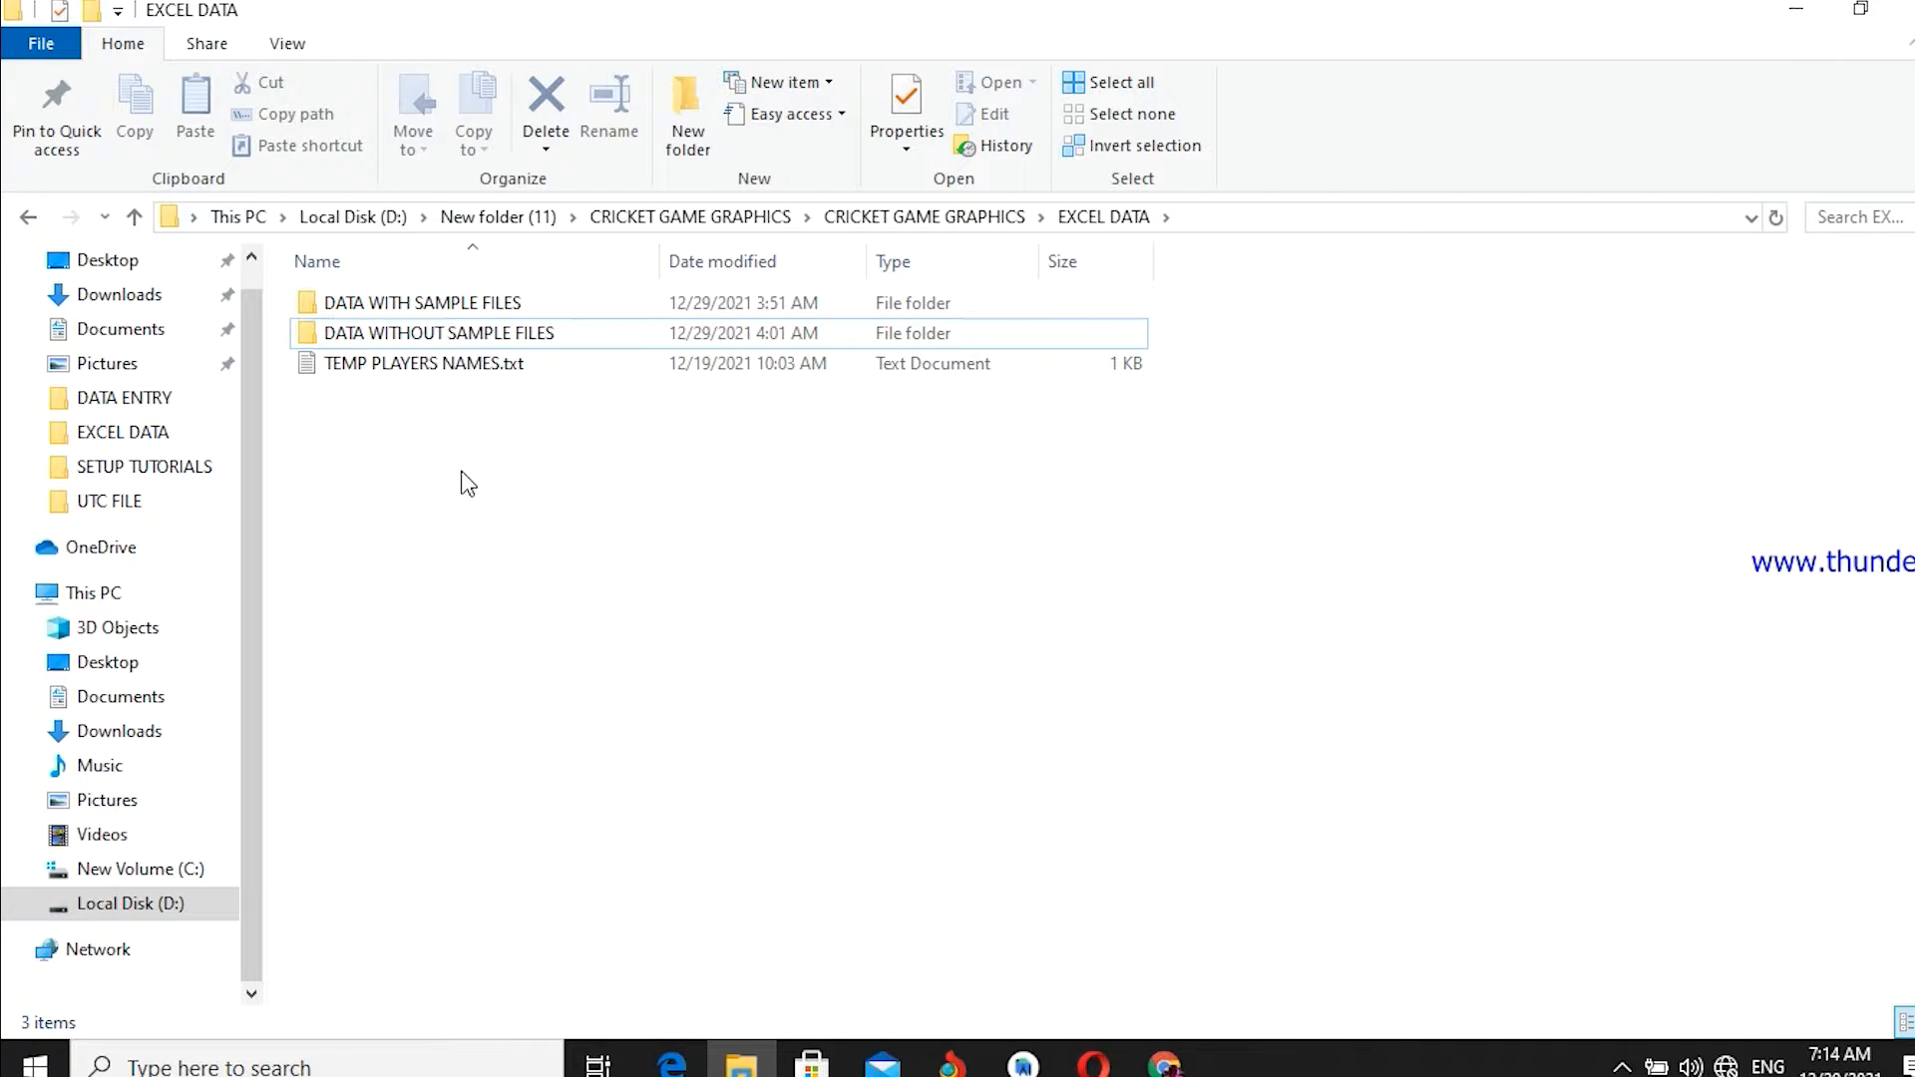
# - Return to the inner CRICKET GAME GRAPHICS folder and open CRICKET GAME PROJECT.vmix in vMix
pyautogui.click(667, 214)
pyautogui.doubleClick(549, 301)
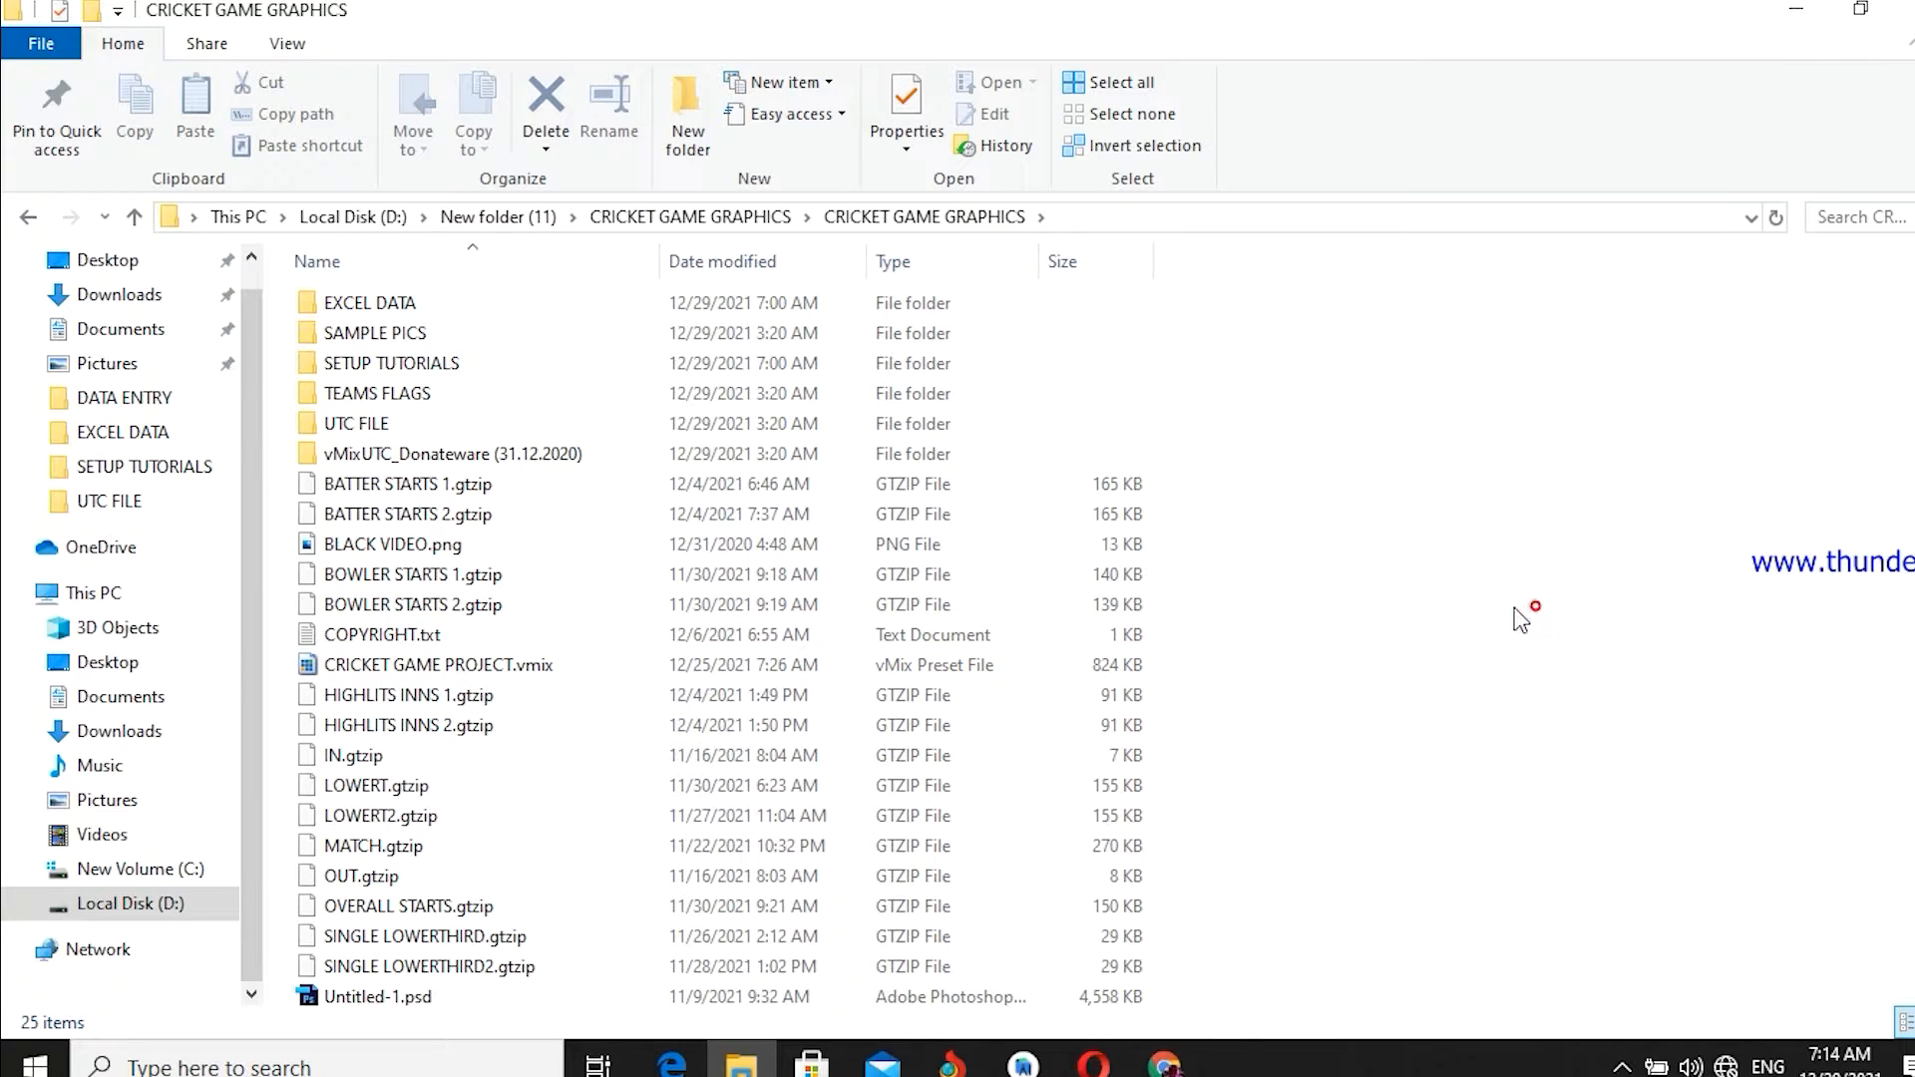
pyautogui.click(417, 669)
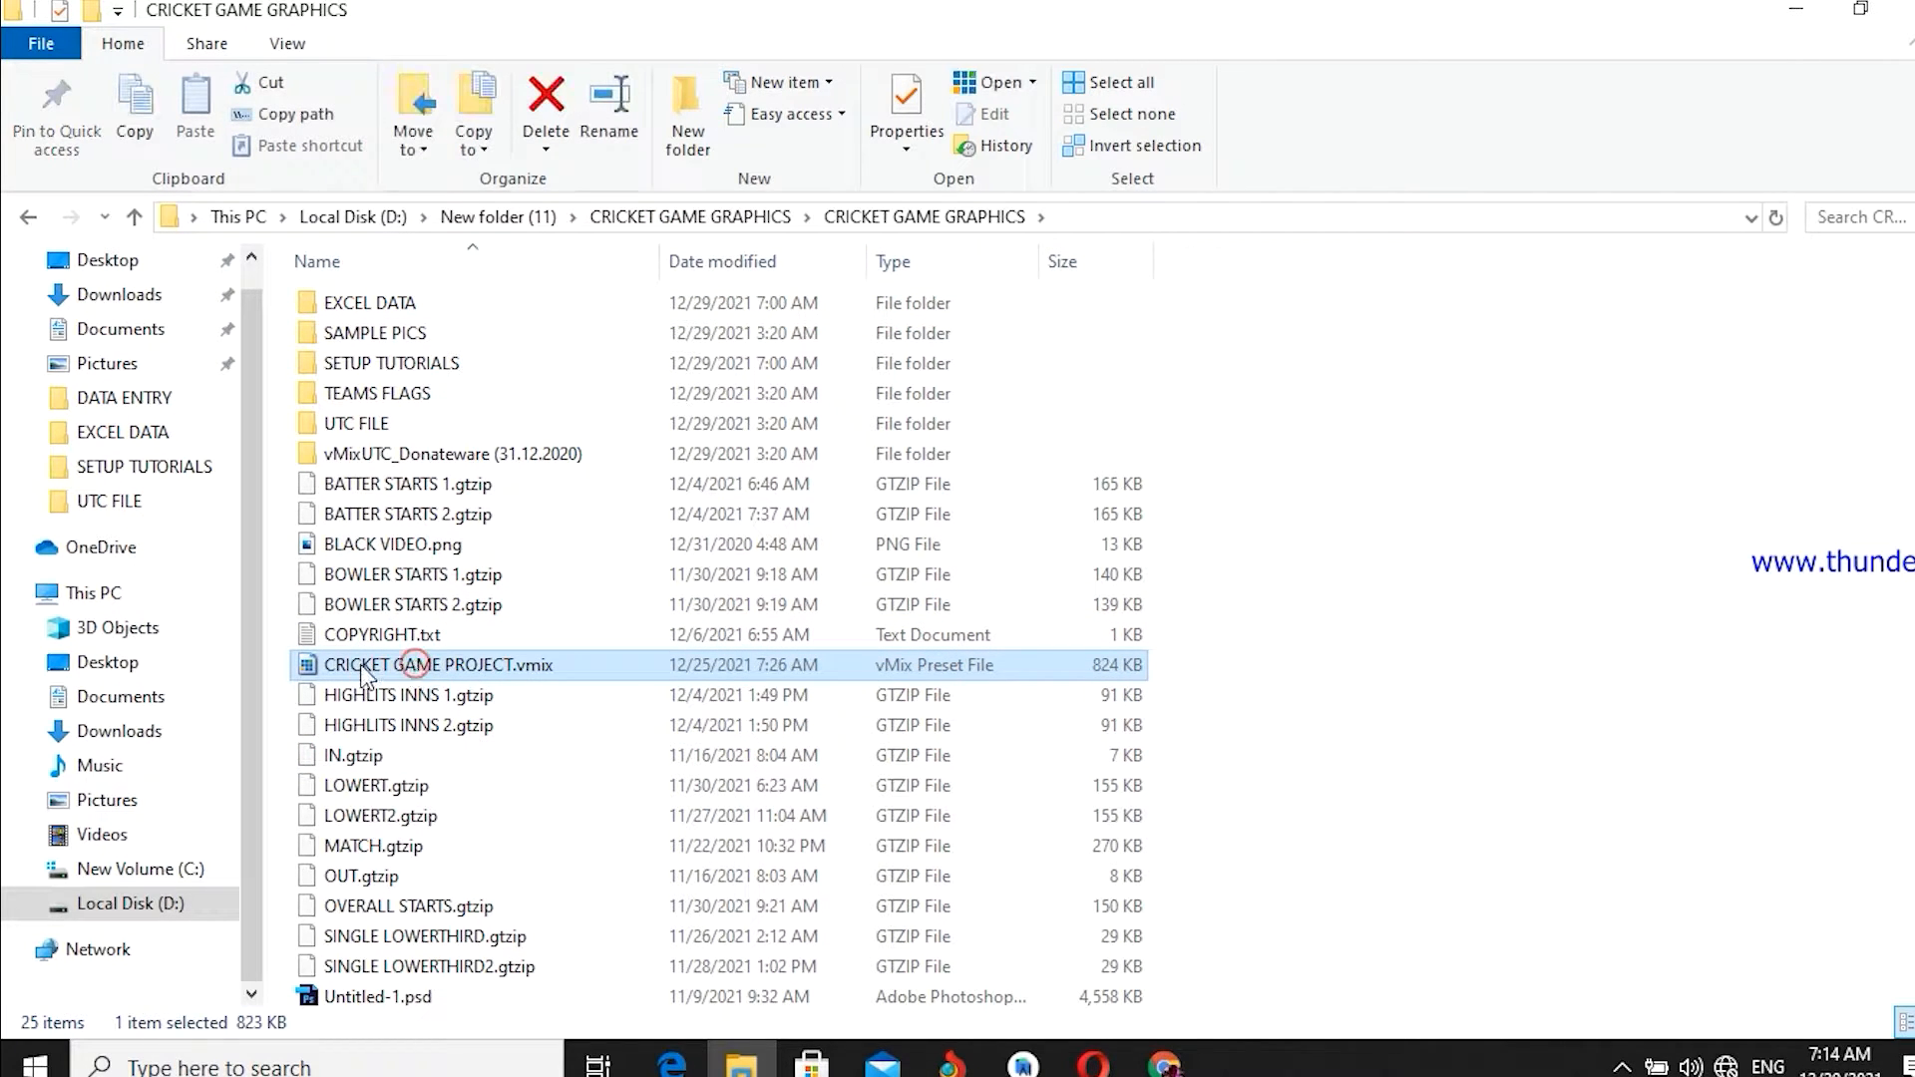
pyautogui.doubleClick(394, 668)
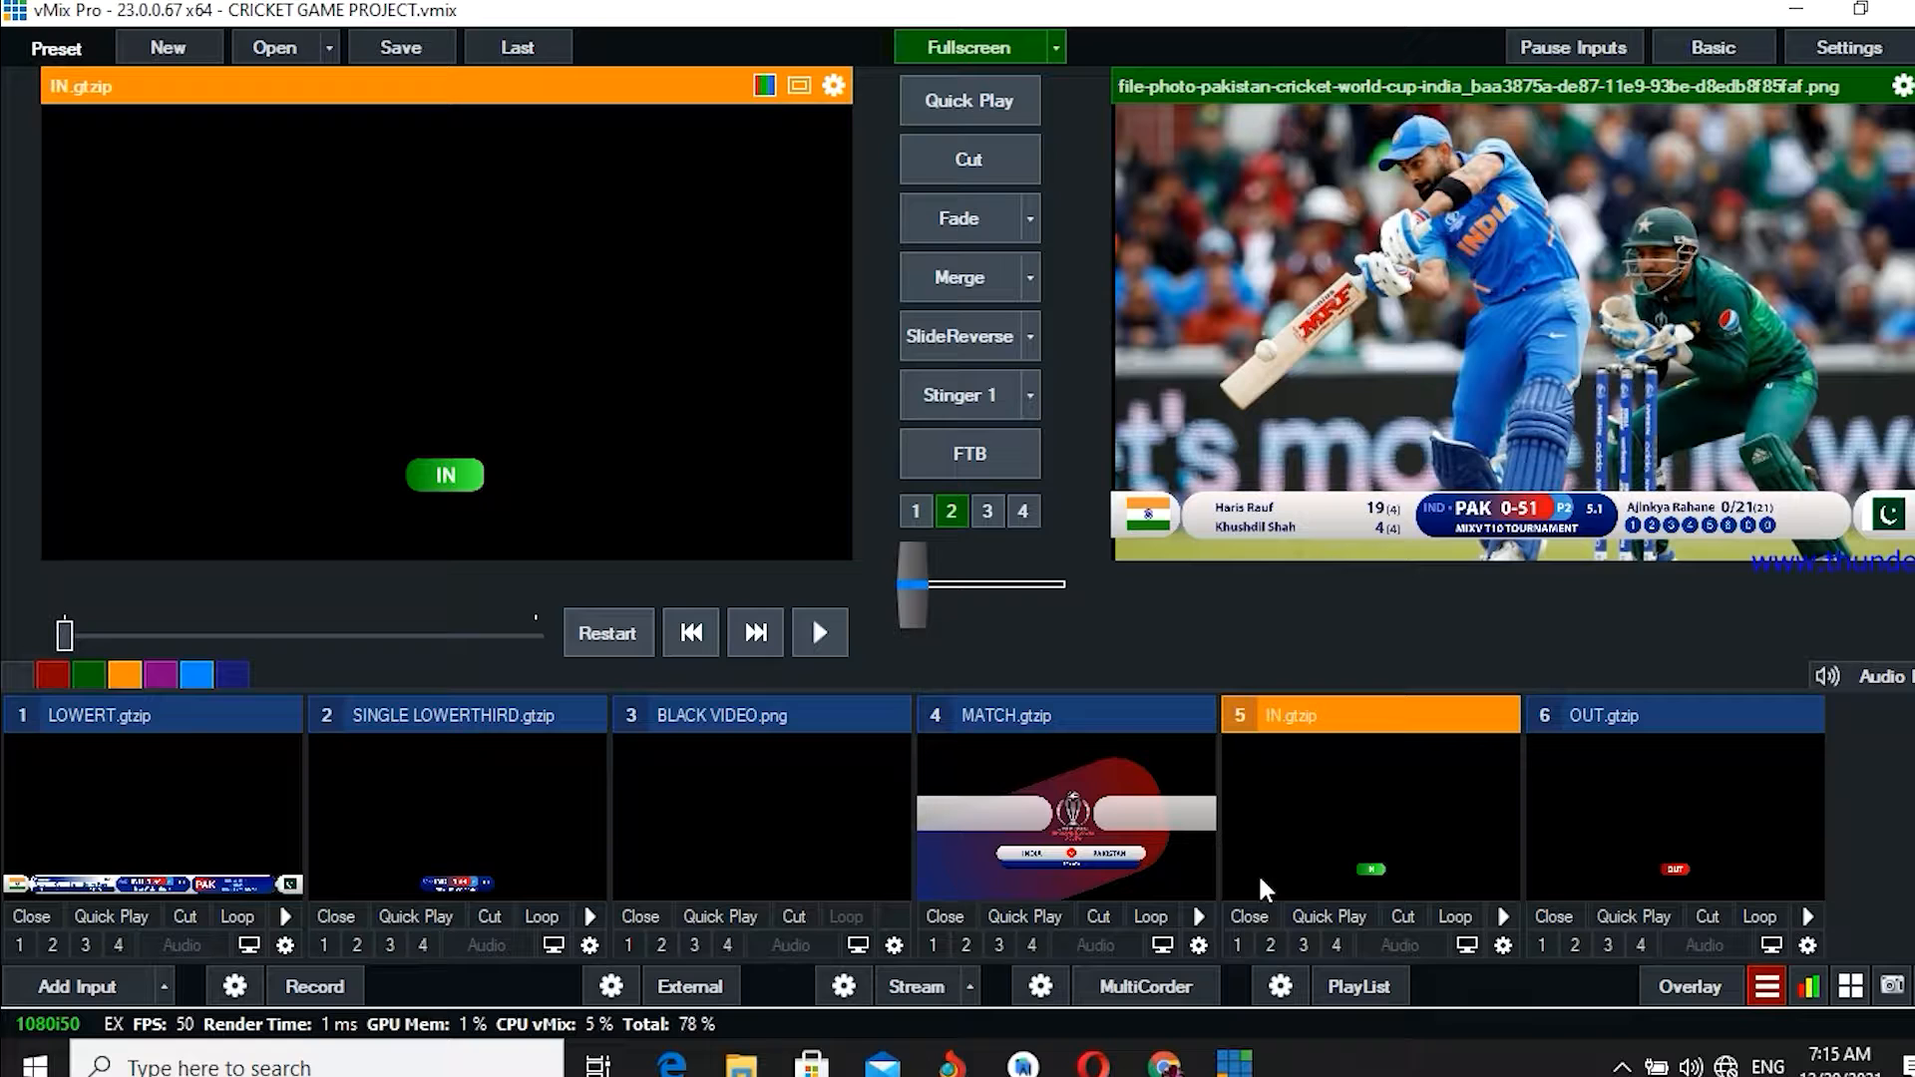
# - Switch back to File Explorer and launch vMixController.exe from the vMixUTC_Donateware (31.12.2020) folder
pyautogui.click(741, 1065)
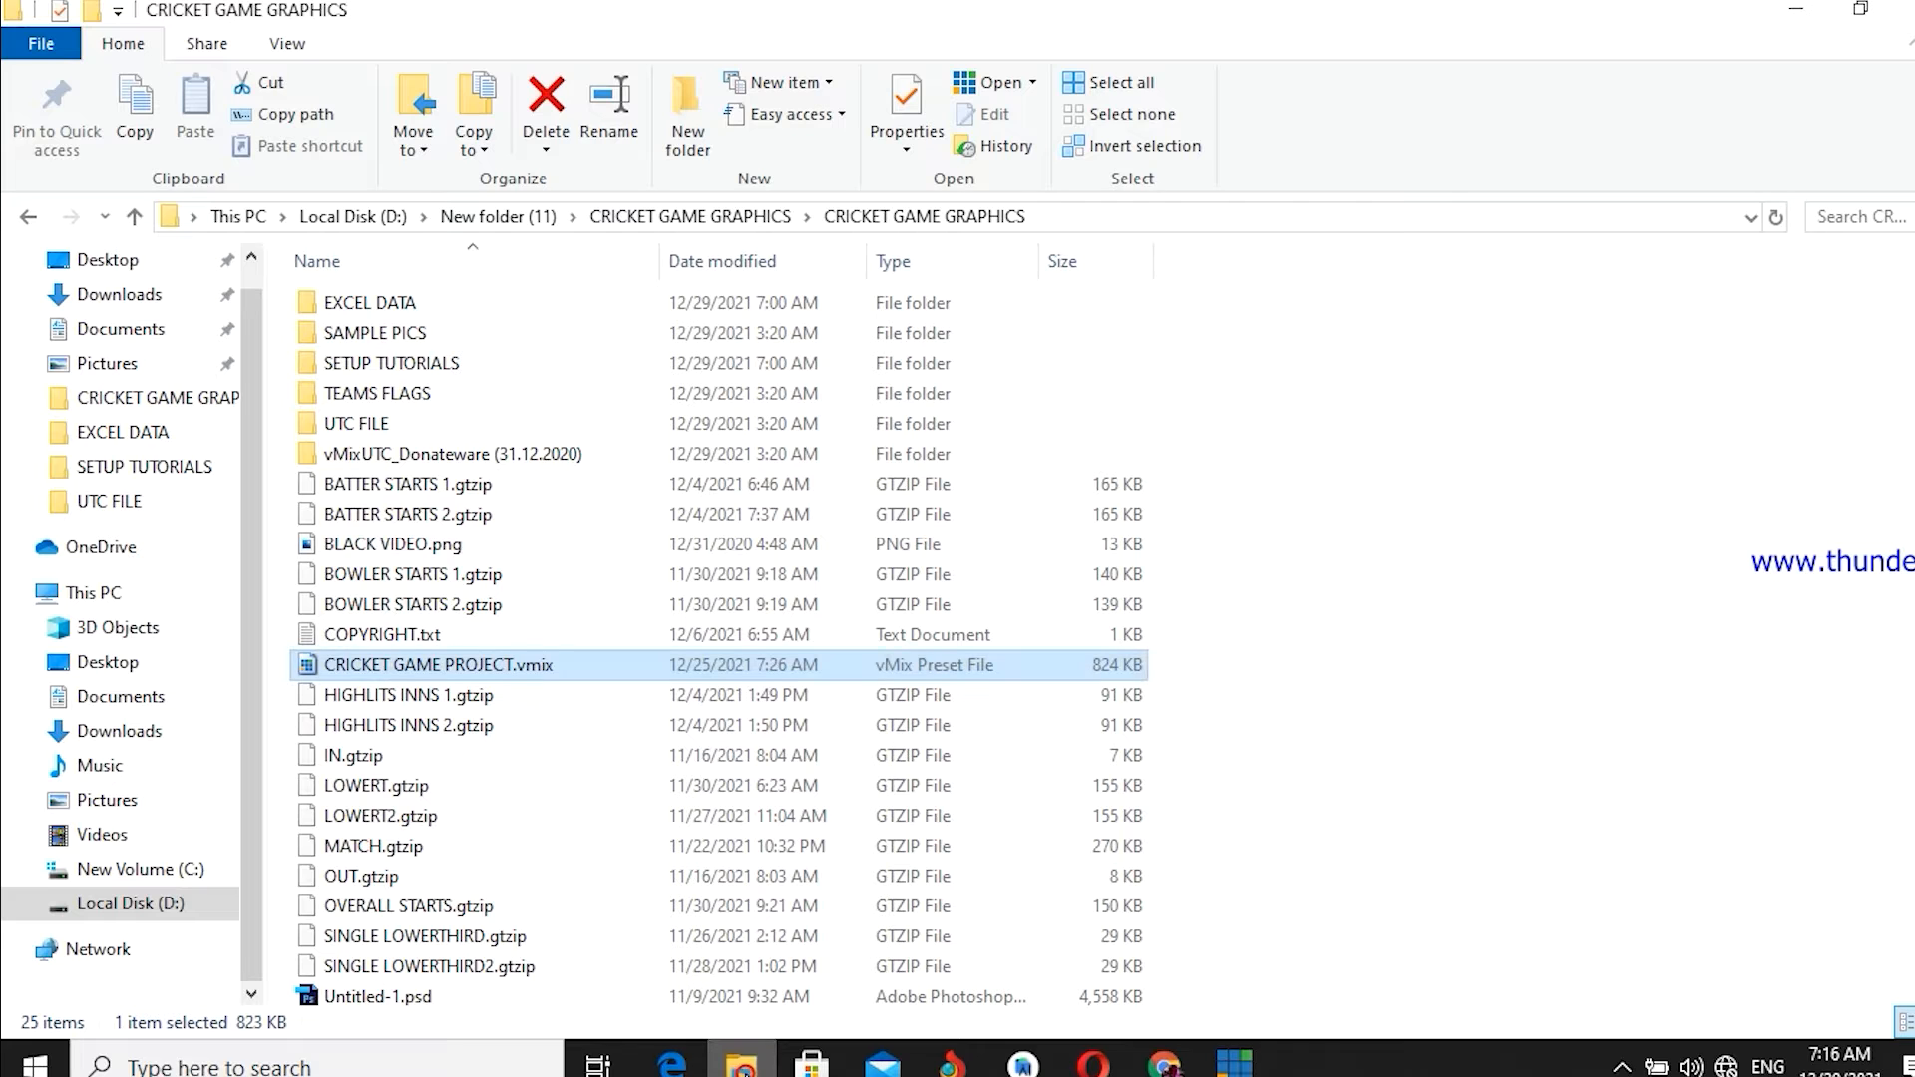
pyautogui.doubleClick(512, 461)
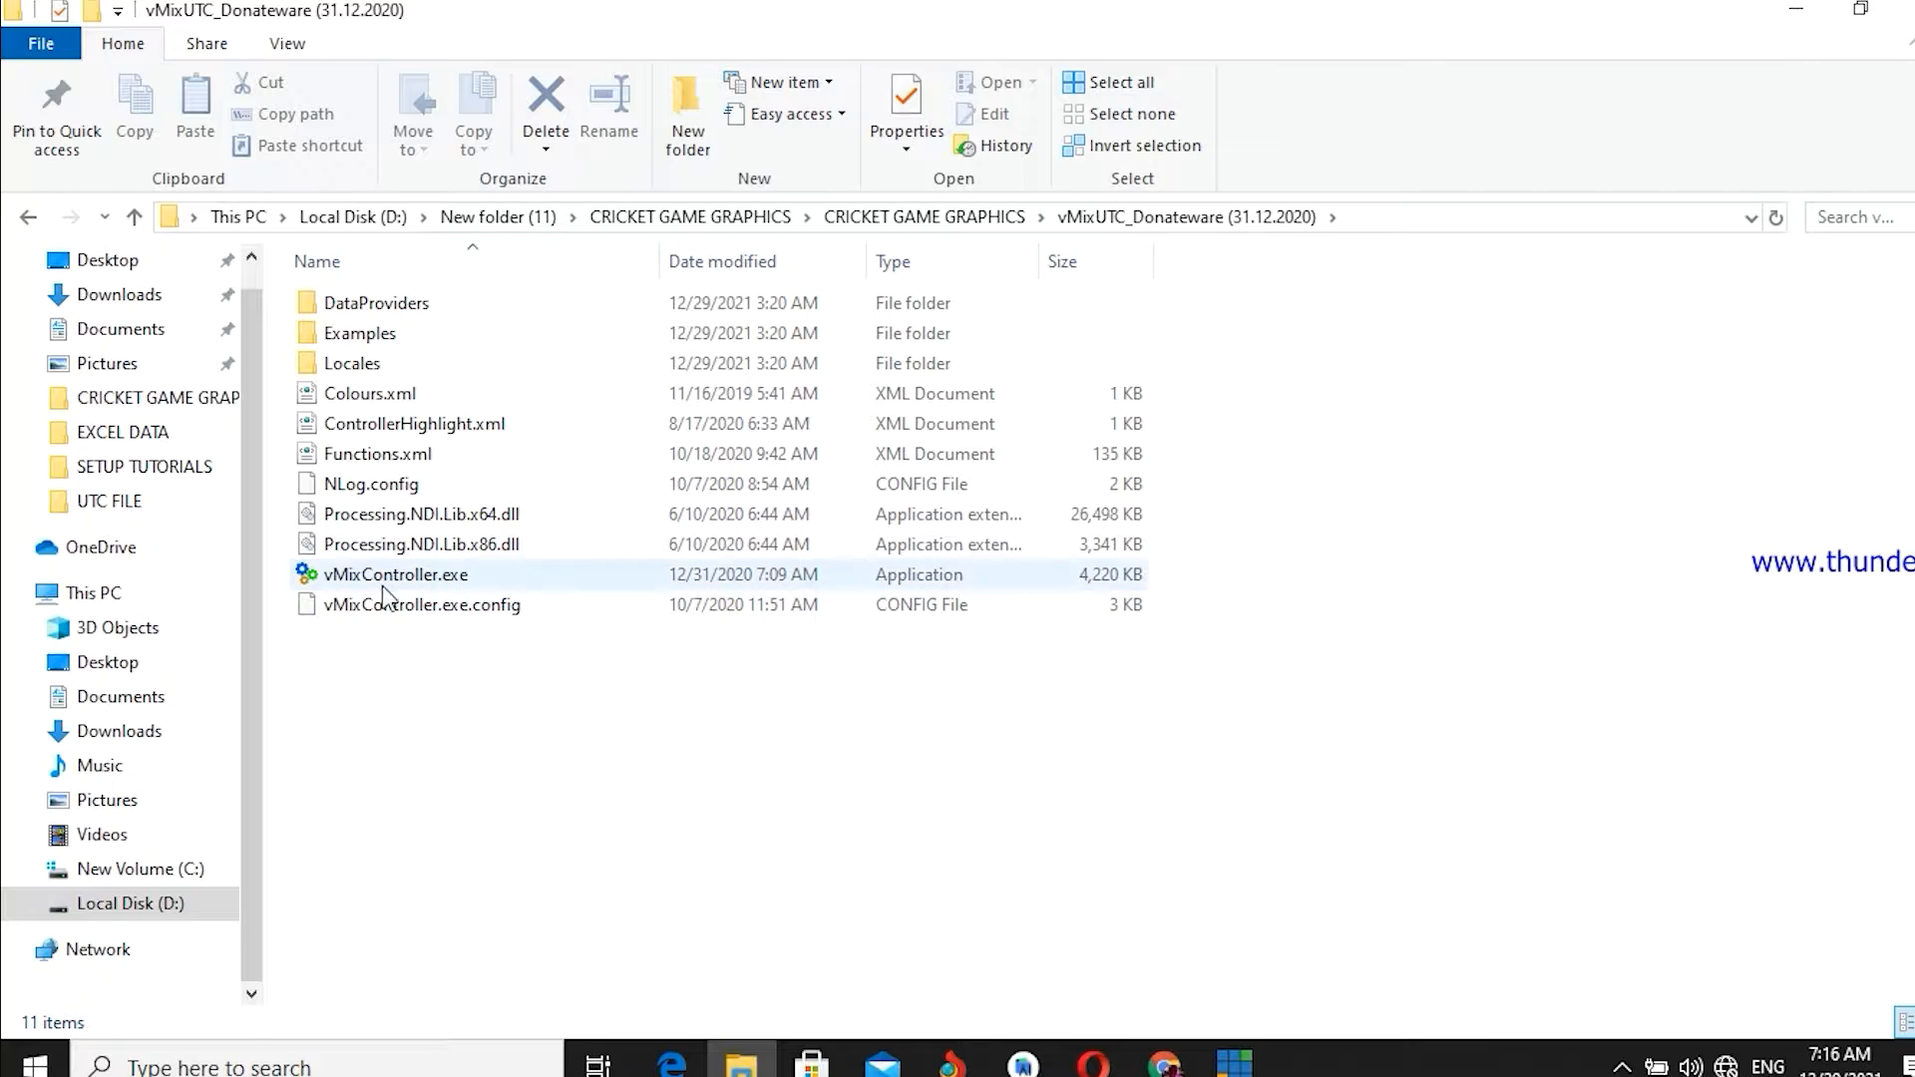
pyautogui.doubleClick(388, 583)
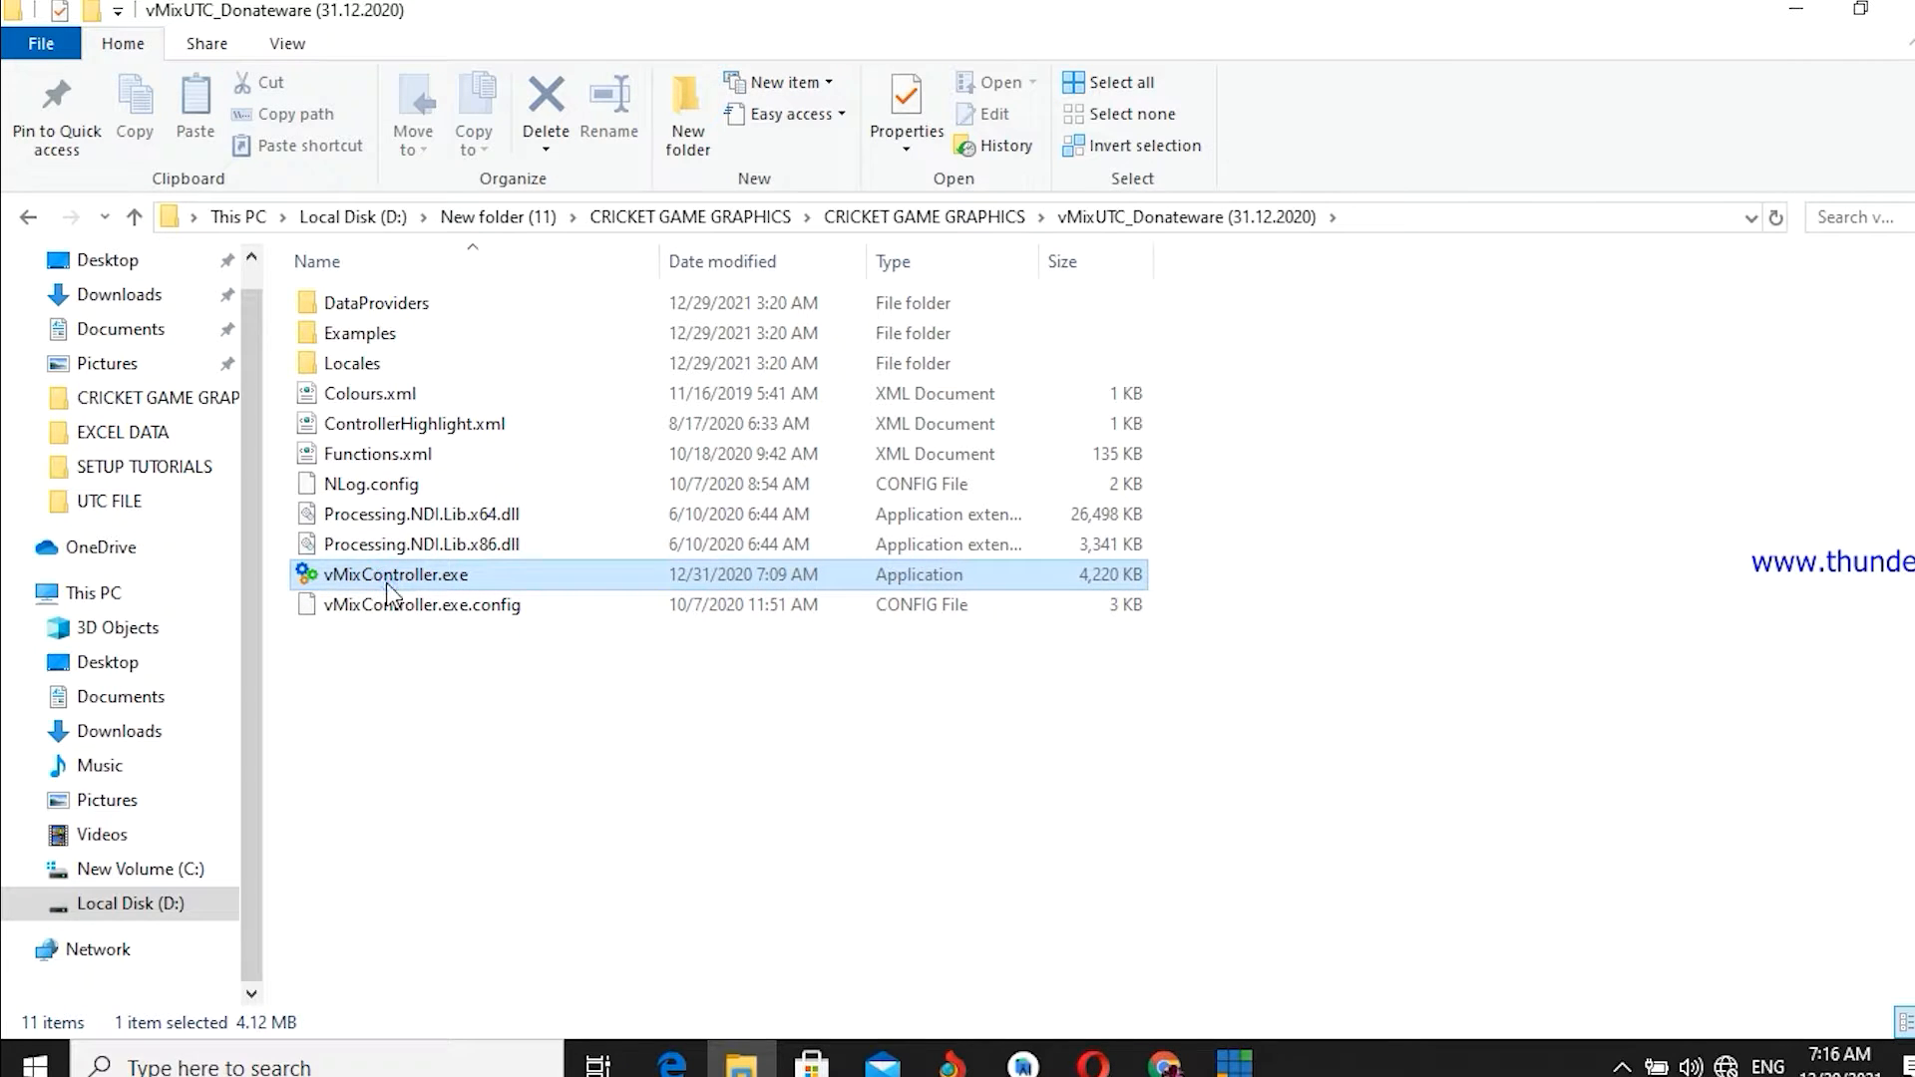
# - Load CRICKET UTC FILE2.vmc from the UTC FILE folder inside the inner CRICKET GAME GRAPHICS folder on Local Disk (D:)
pyautogui.hotkey('ctrl', 'o')
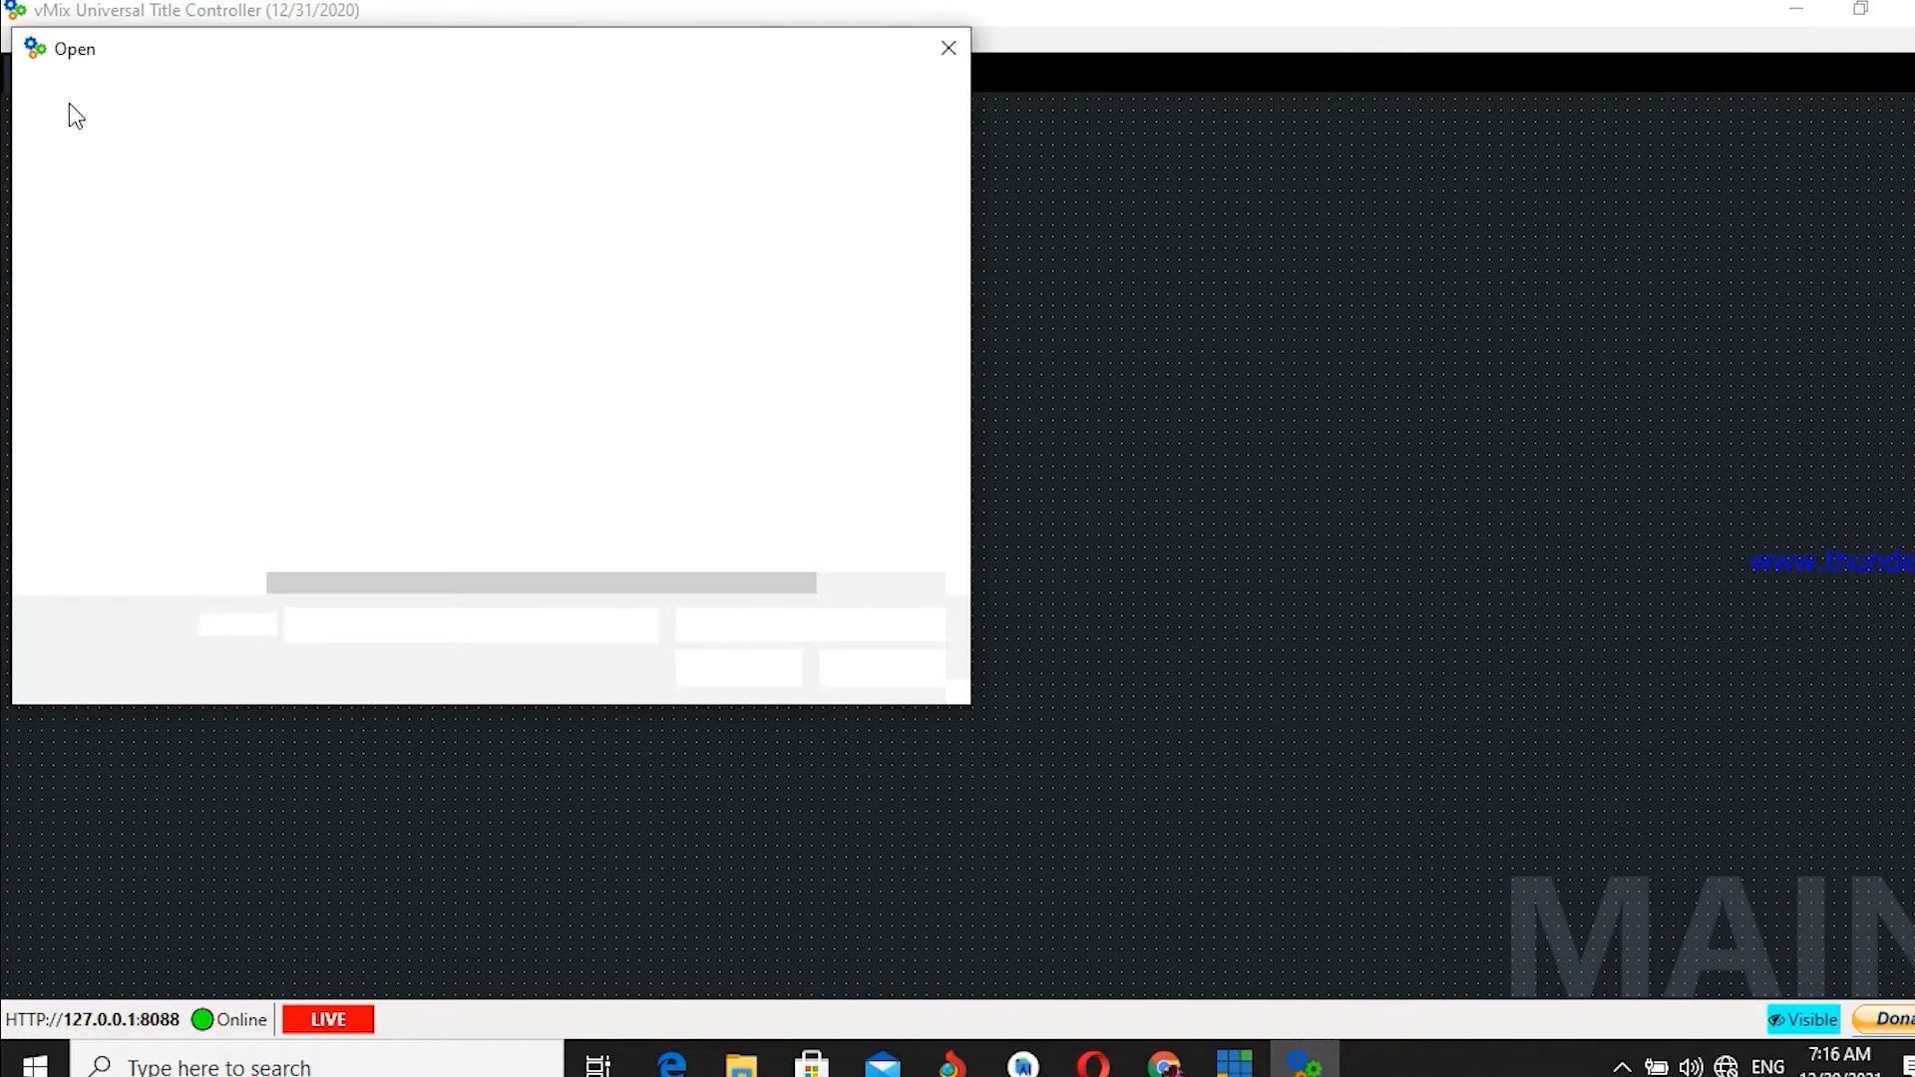
pyautogui.click(342, 227)
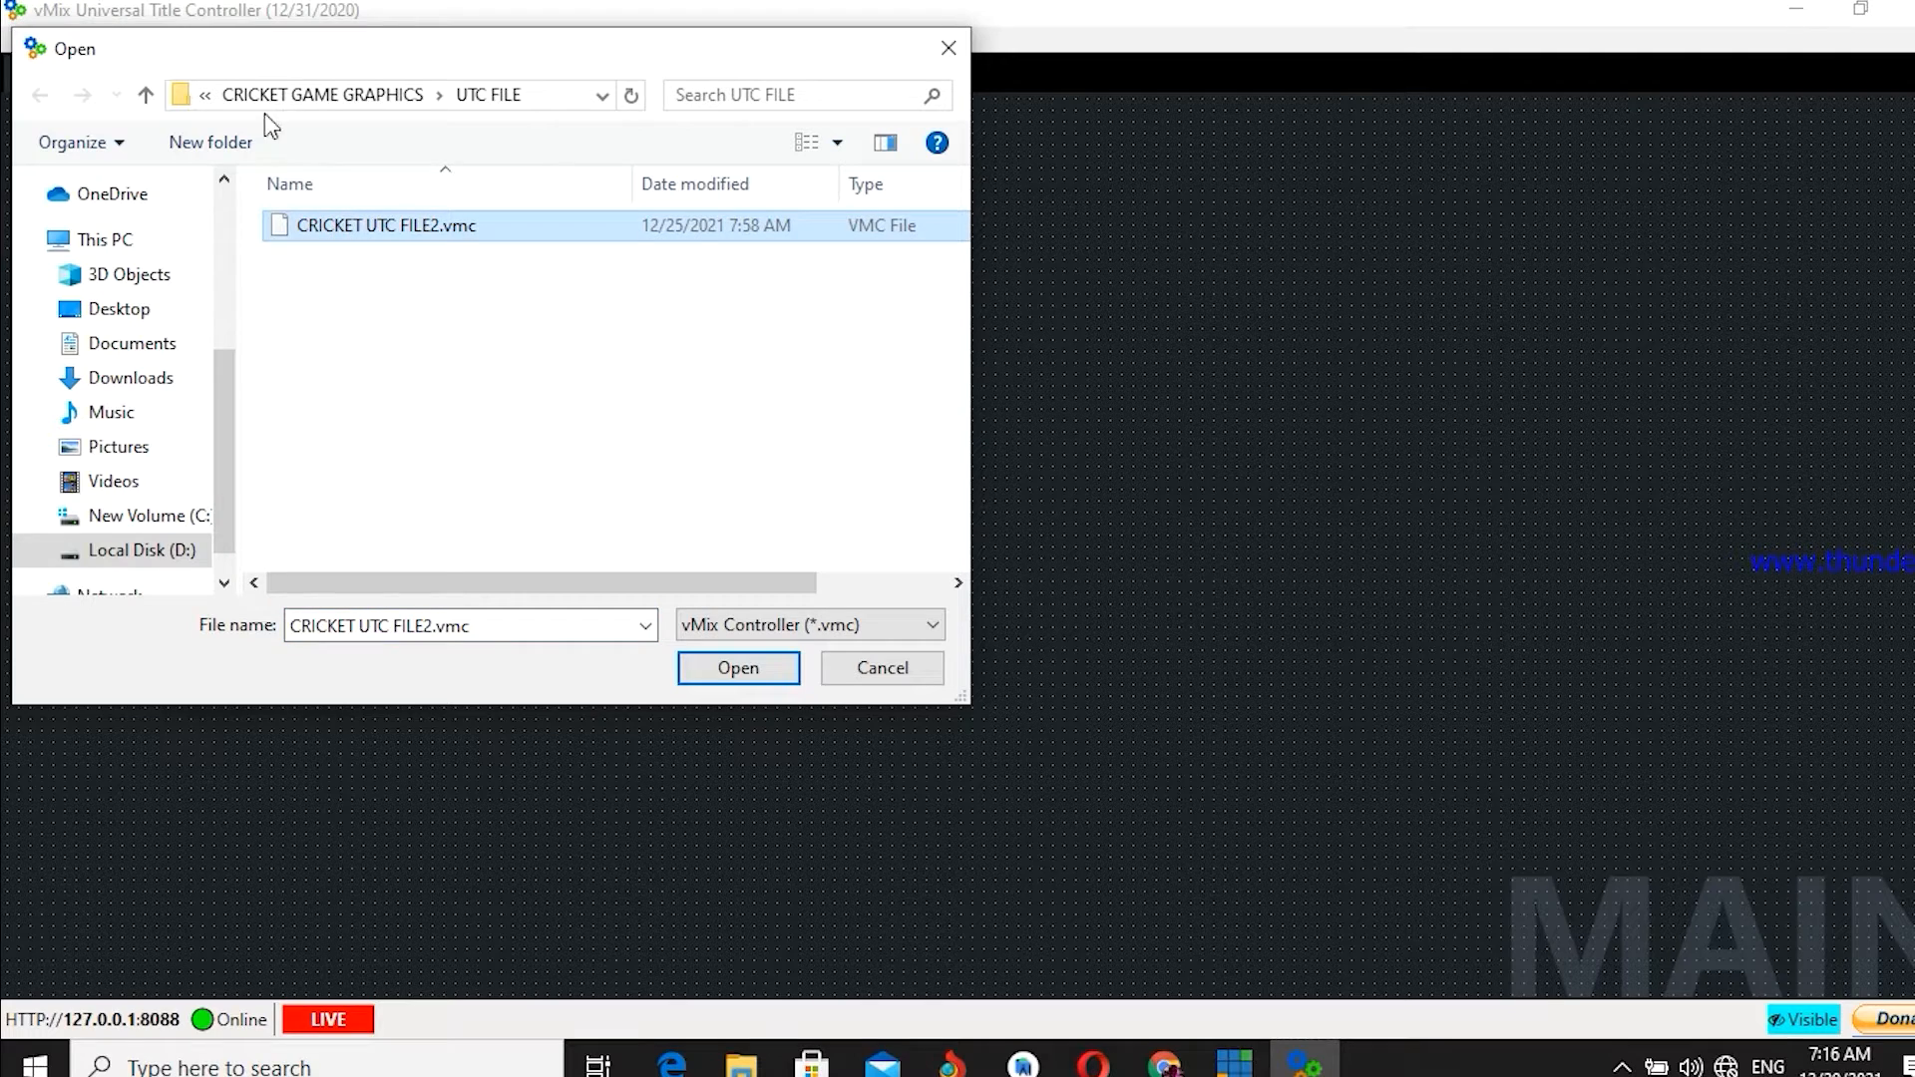
pyautogui.click(150, 550)
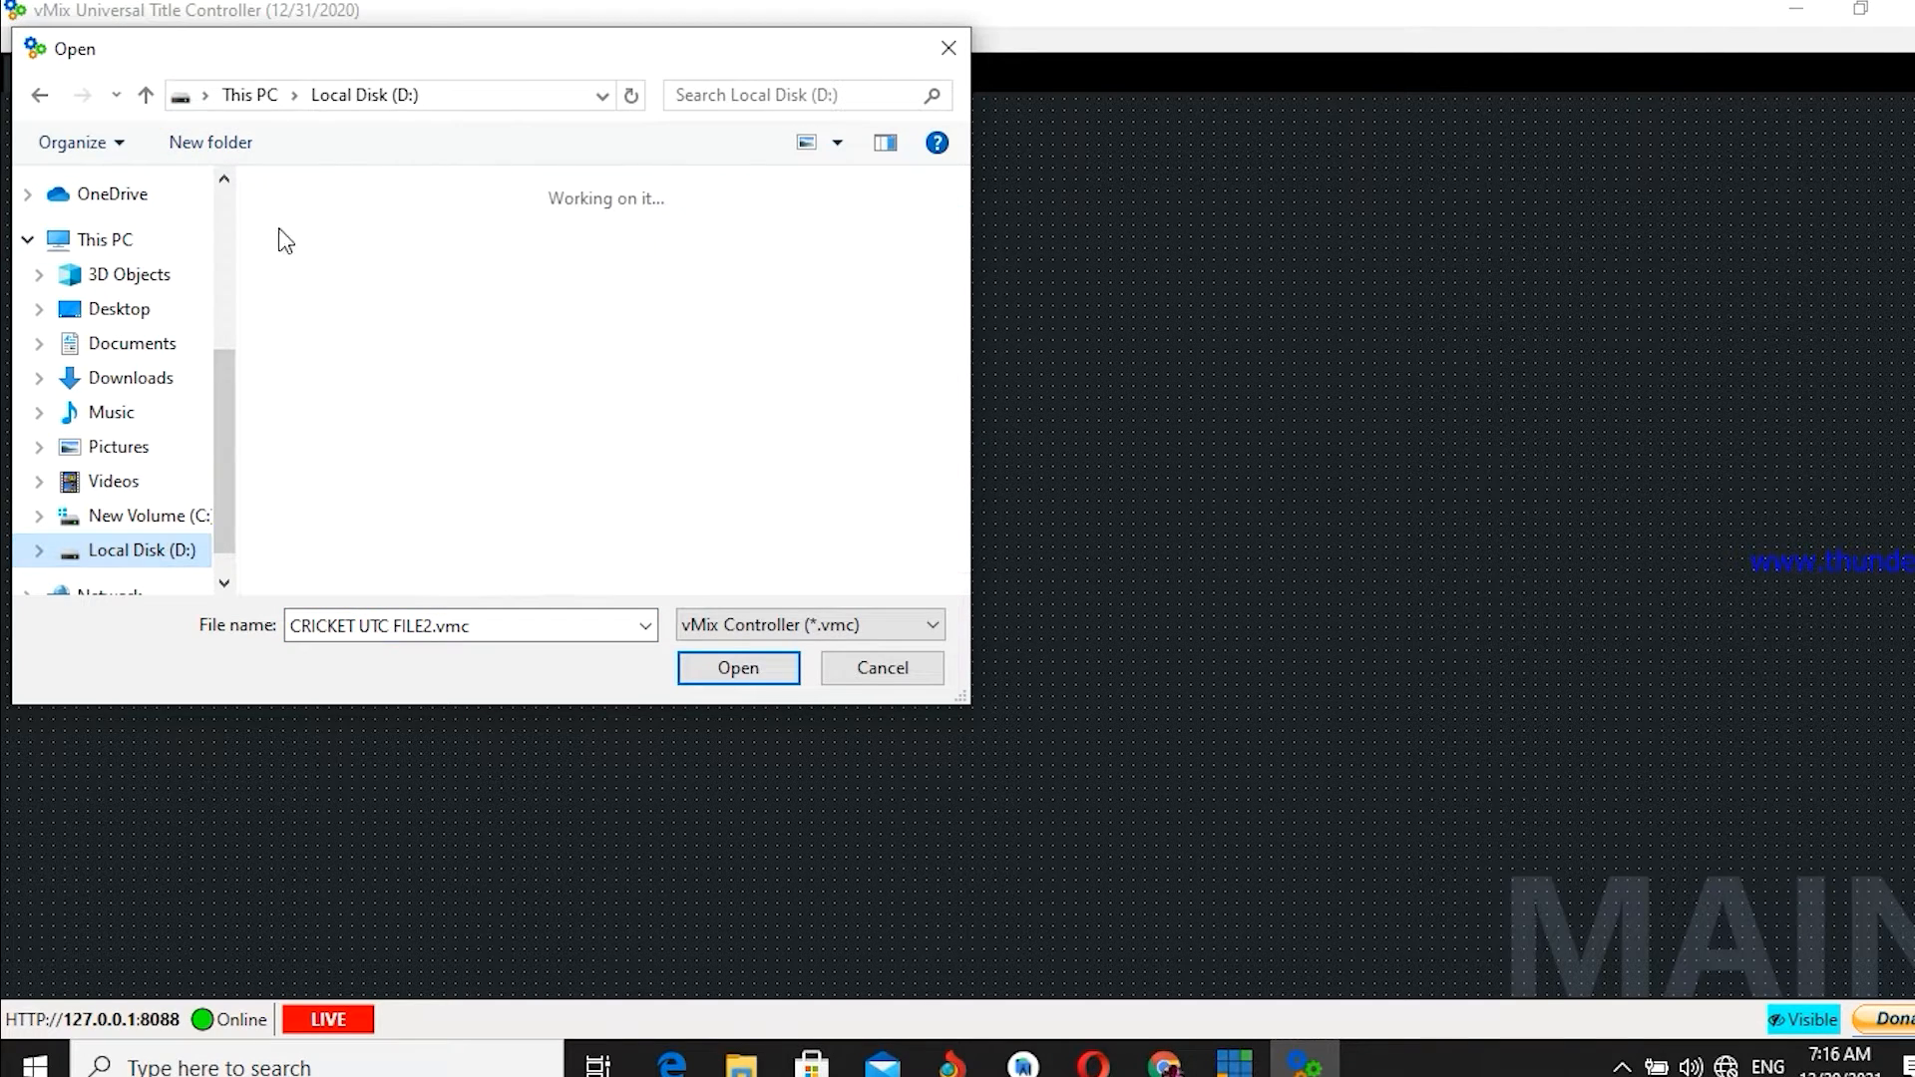
pyautogui.doubleClick(501, 301)
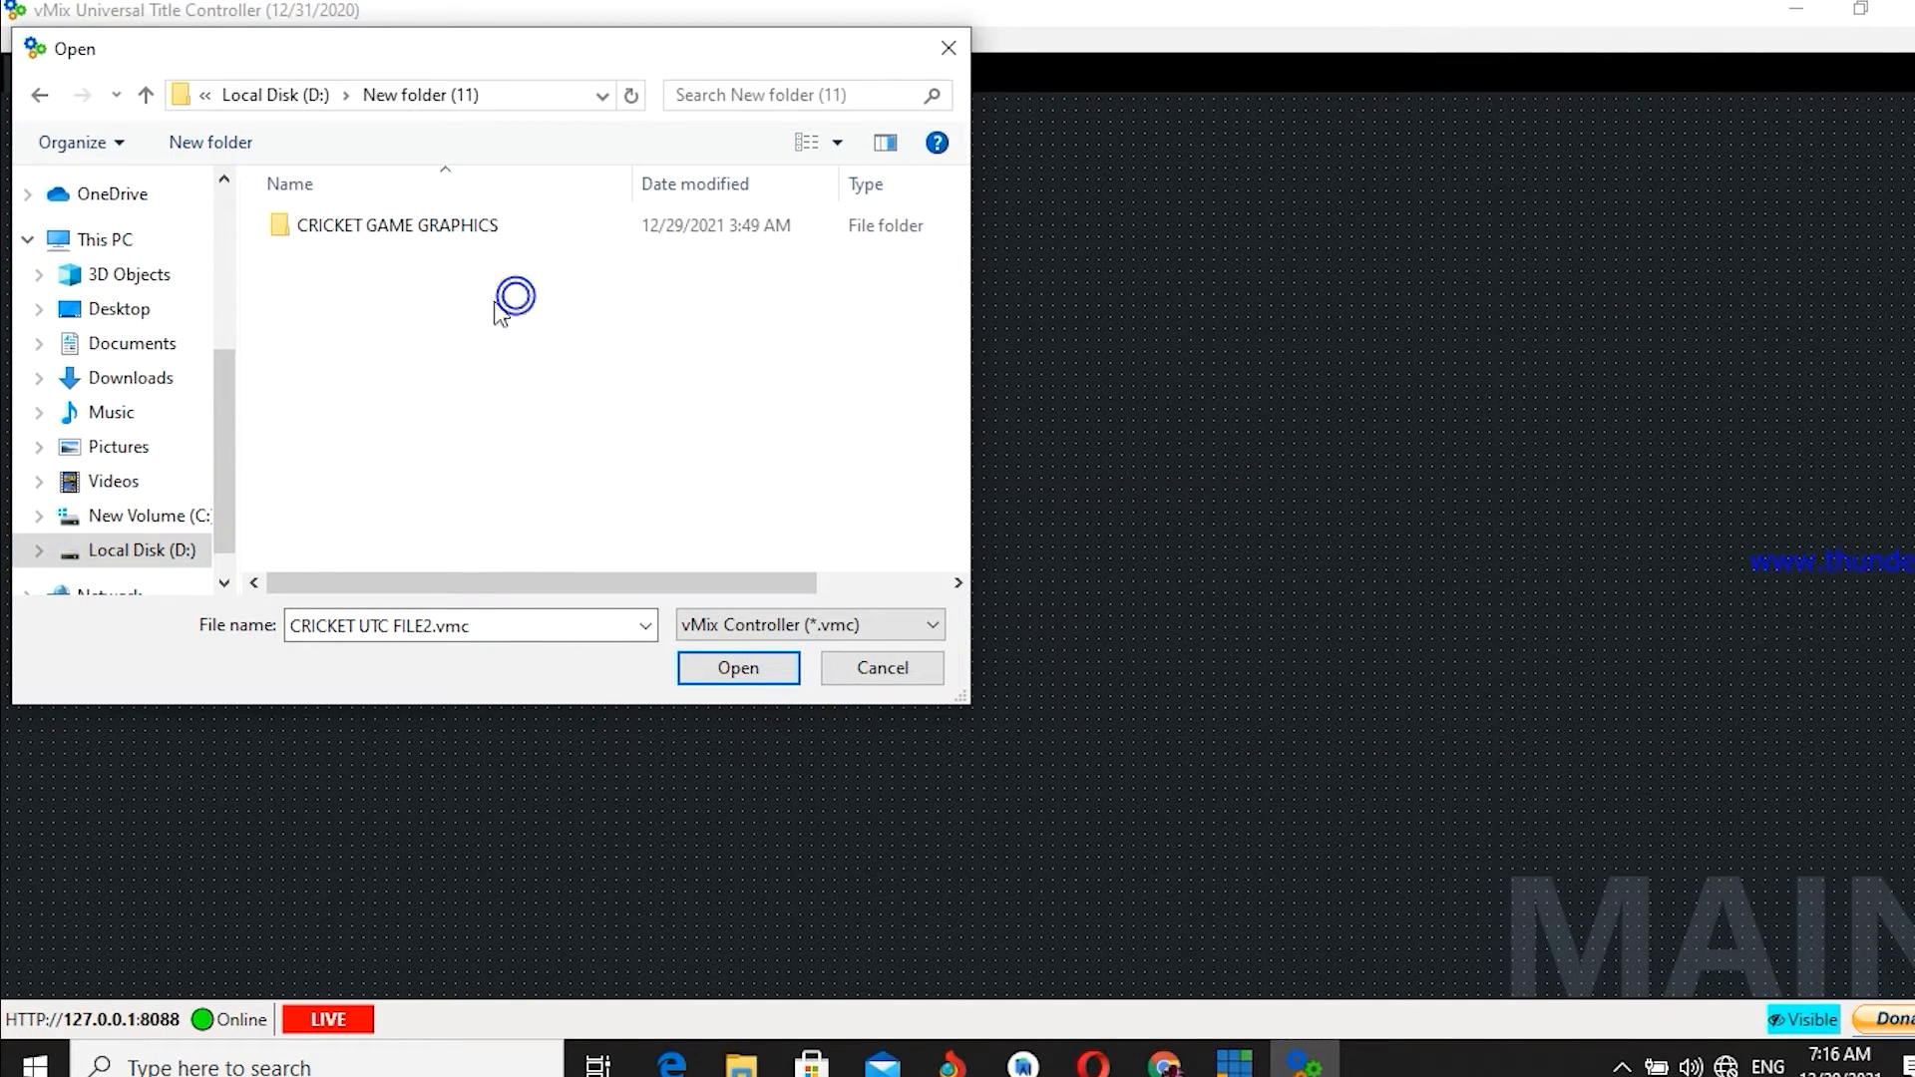
pyautogui.doubleClick(345, 226)
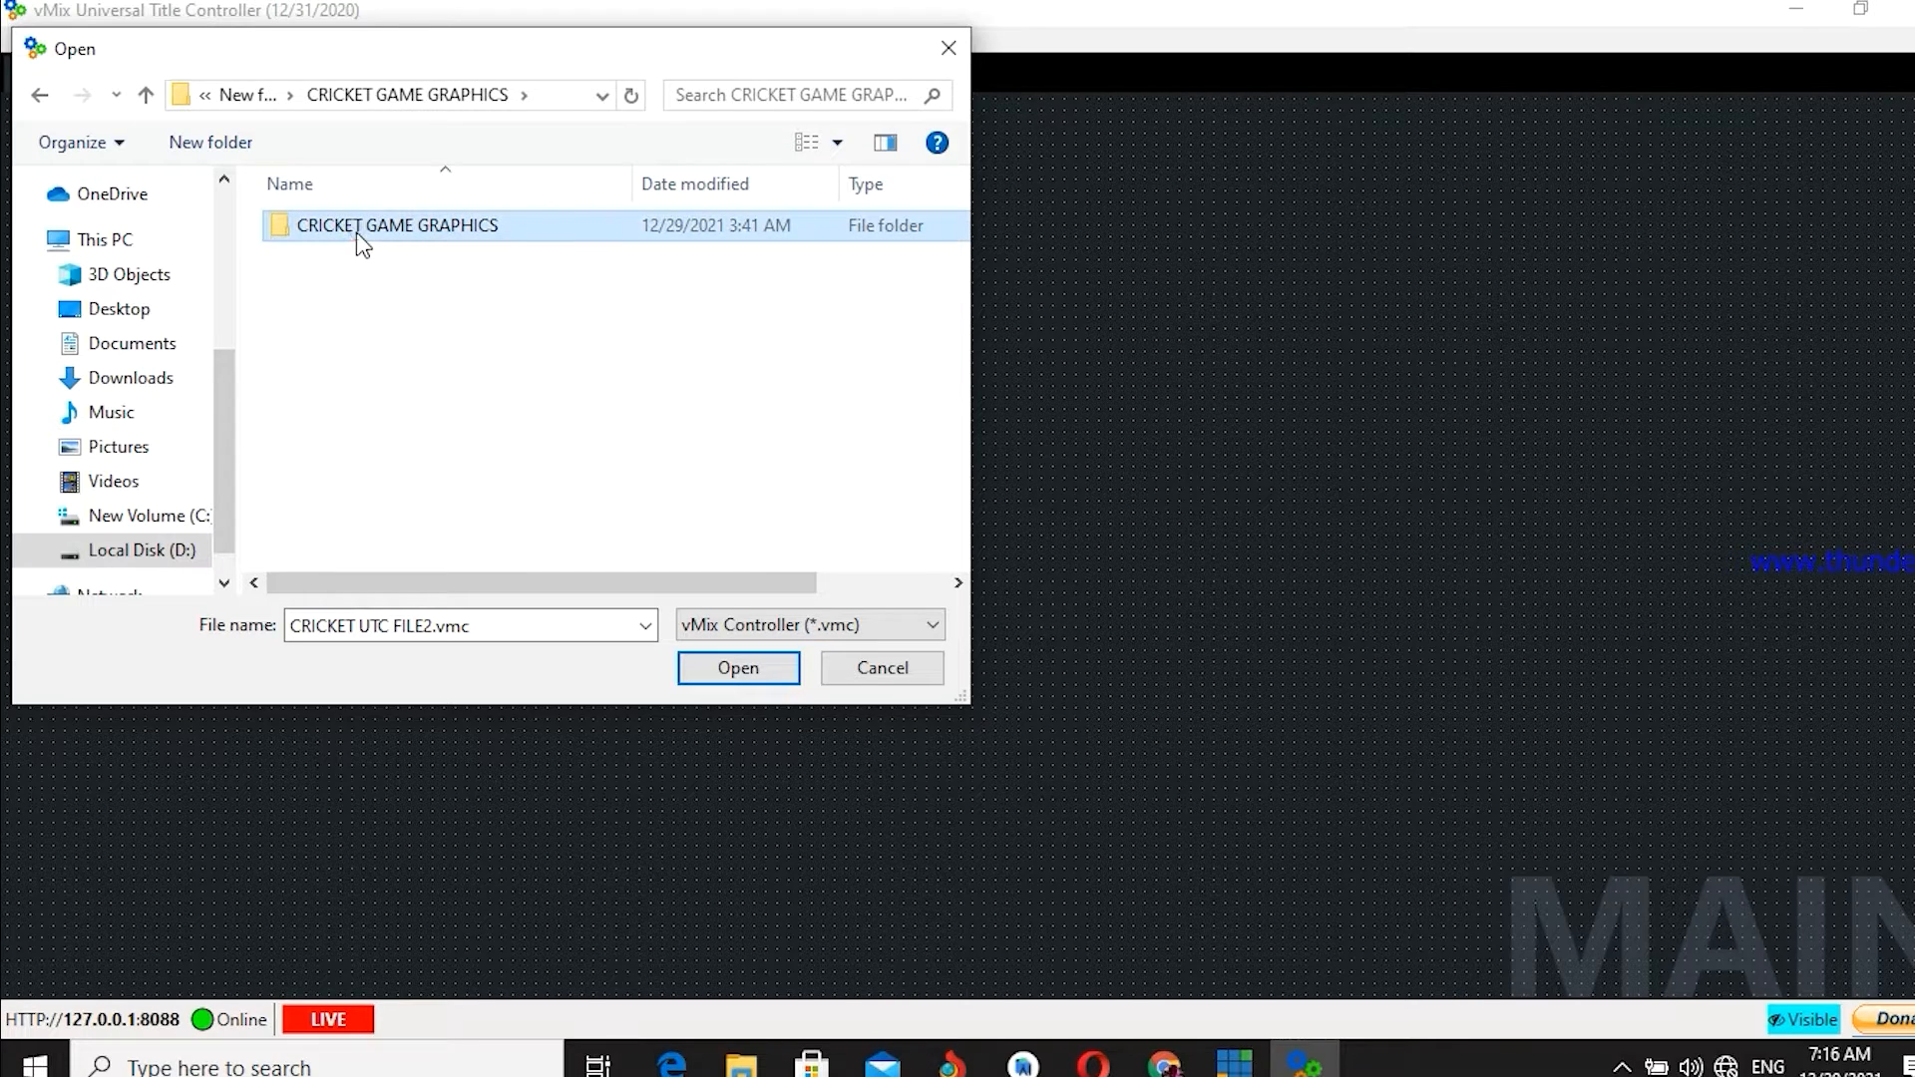
pyautogui.doubleClick(357, 237)
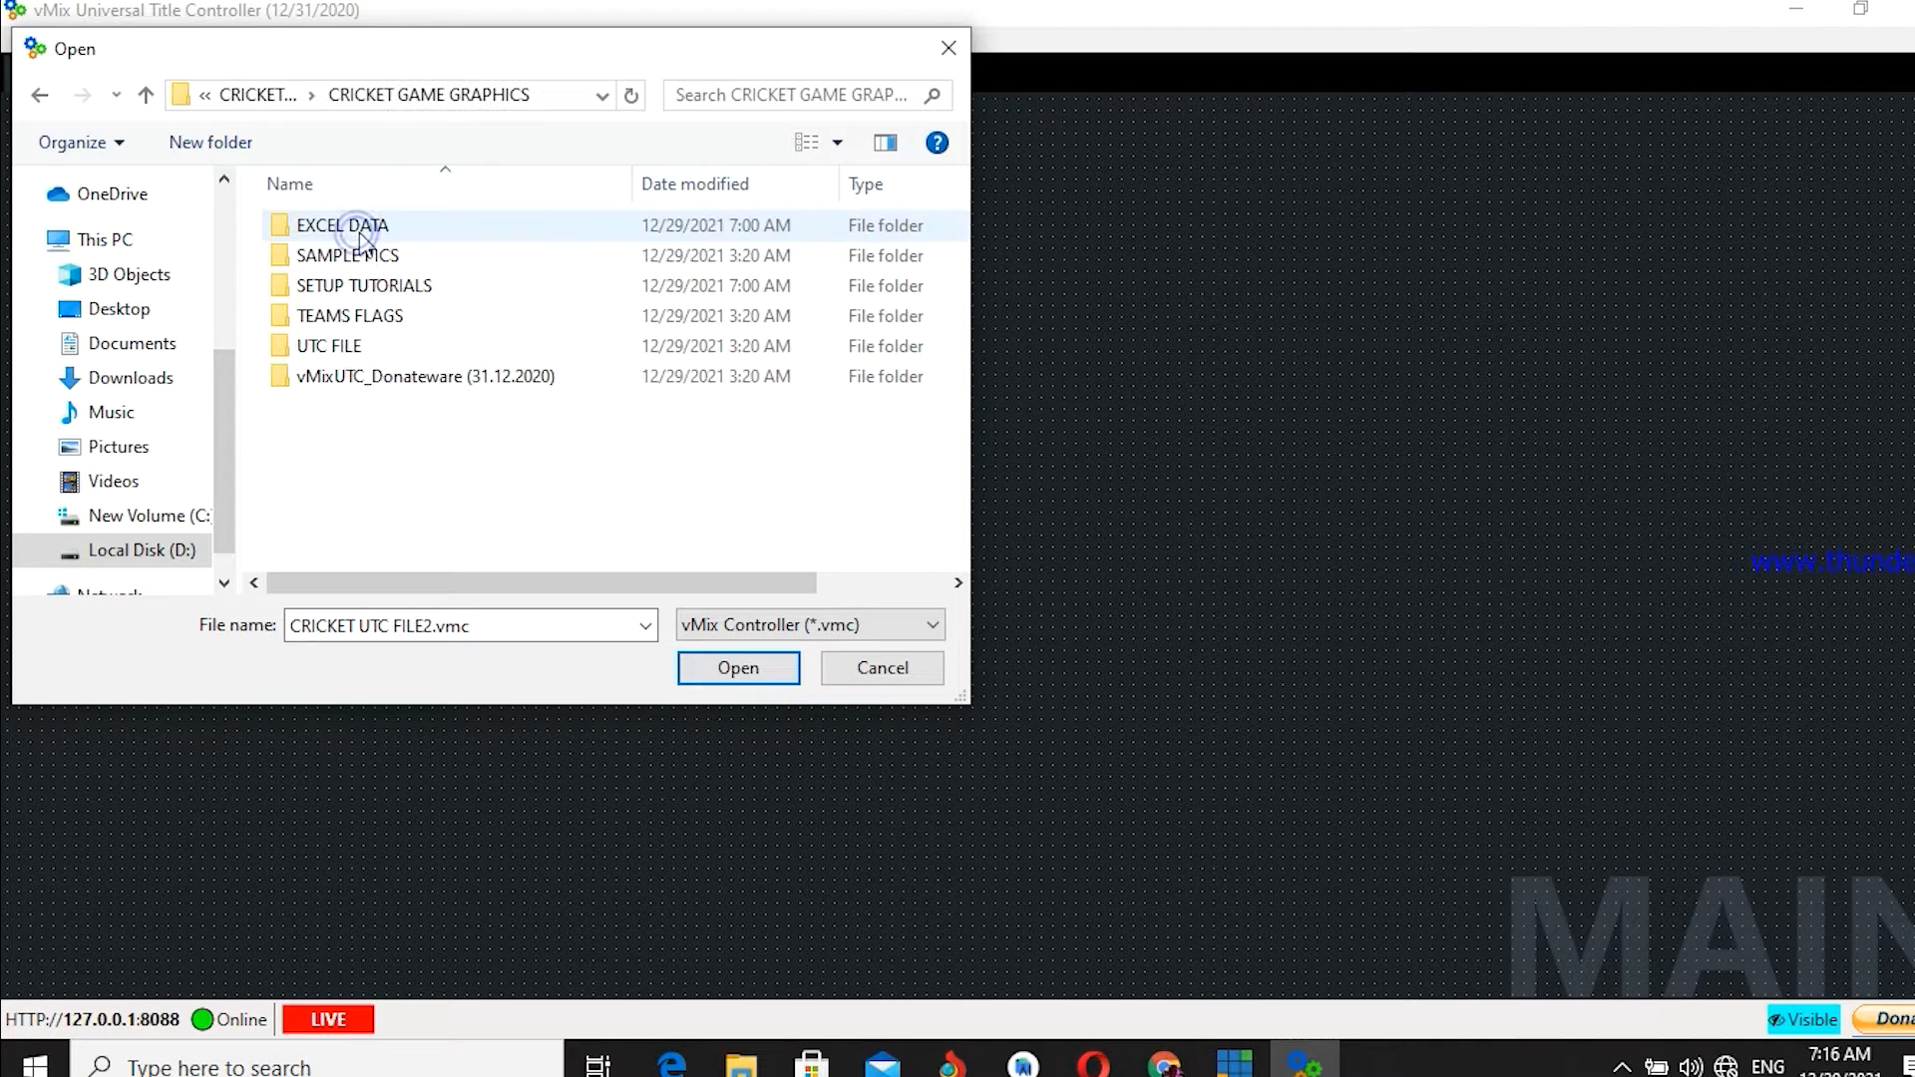
pyautogui.doubleClick(337, 349)
pyautogui.click(351, 233)
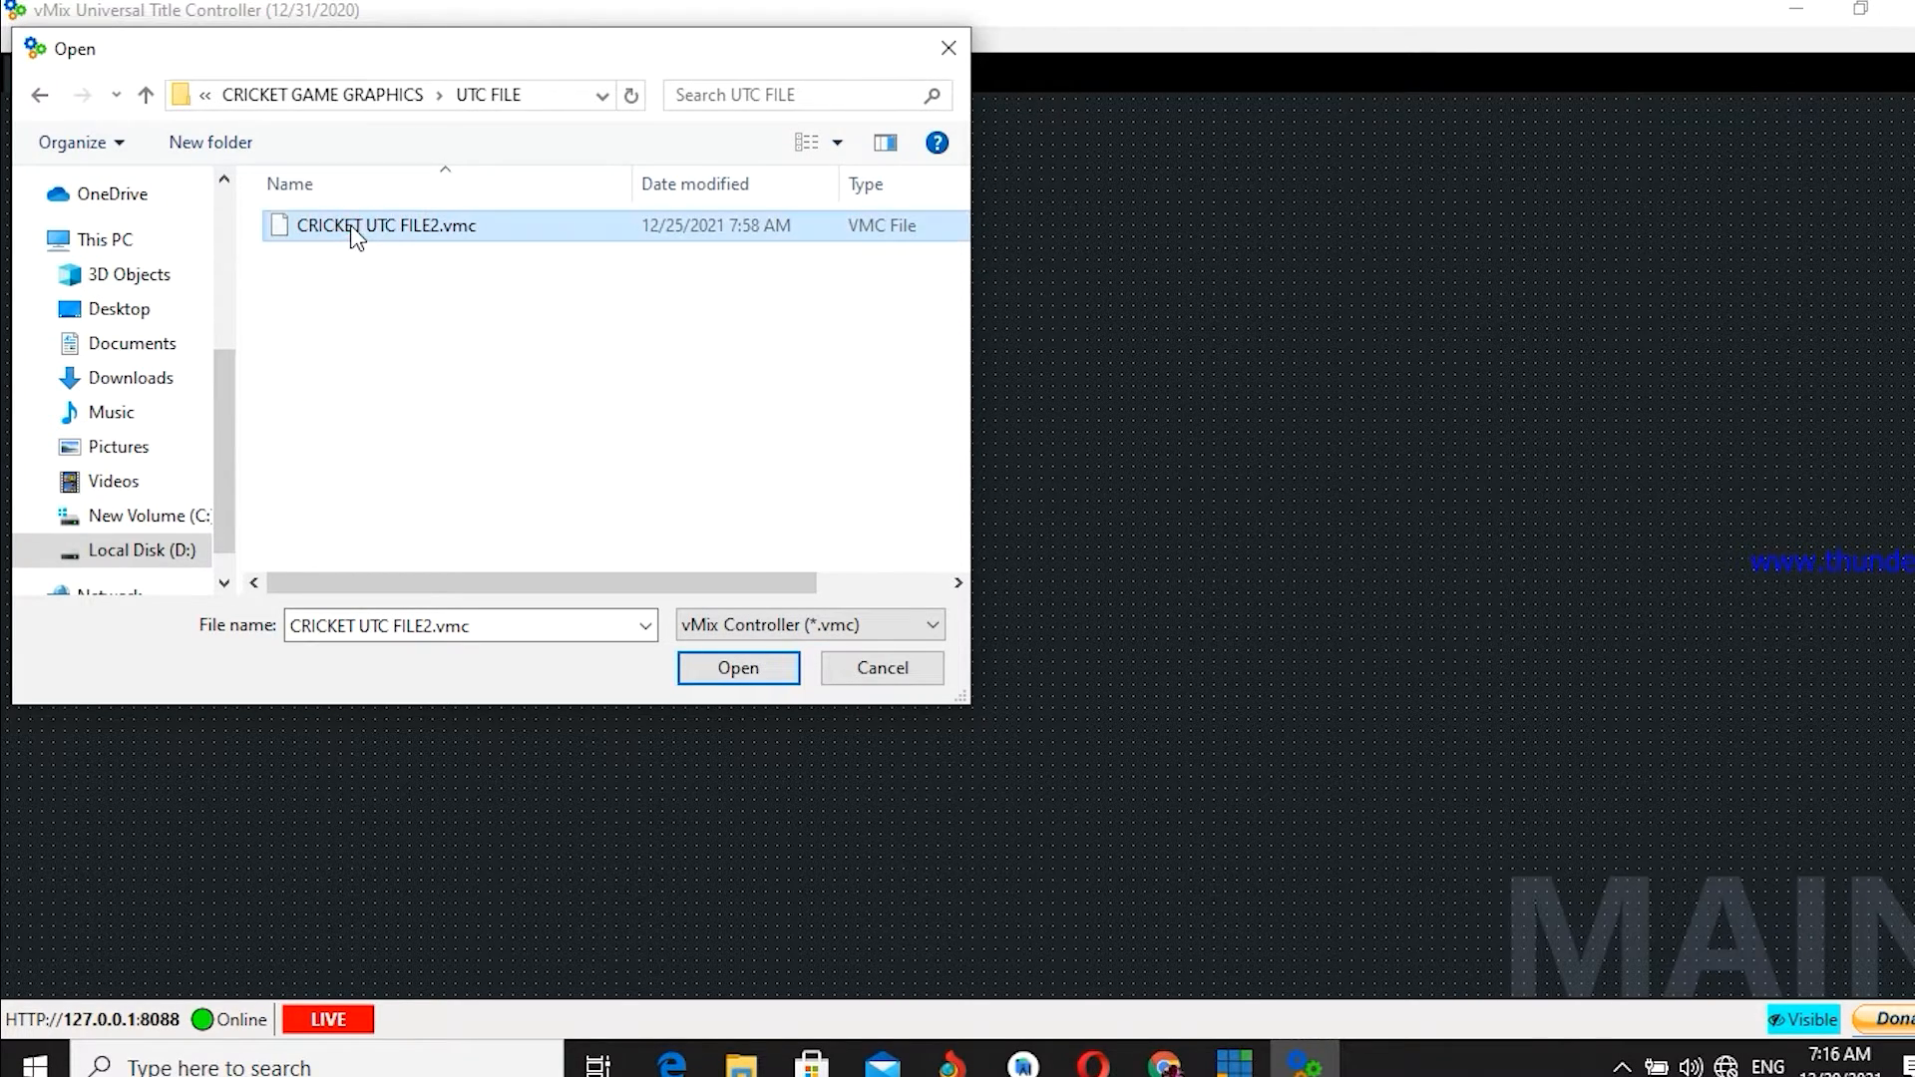
pyautogui.click(736, 671)
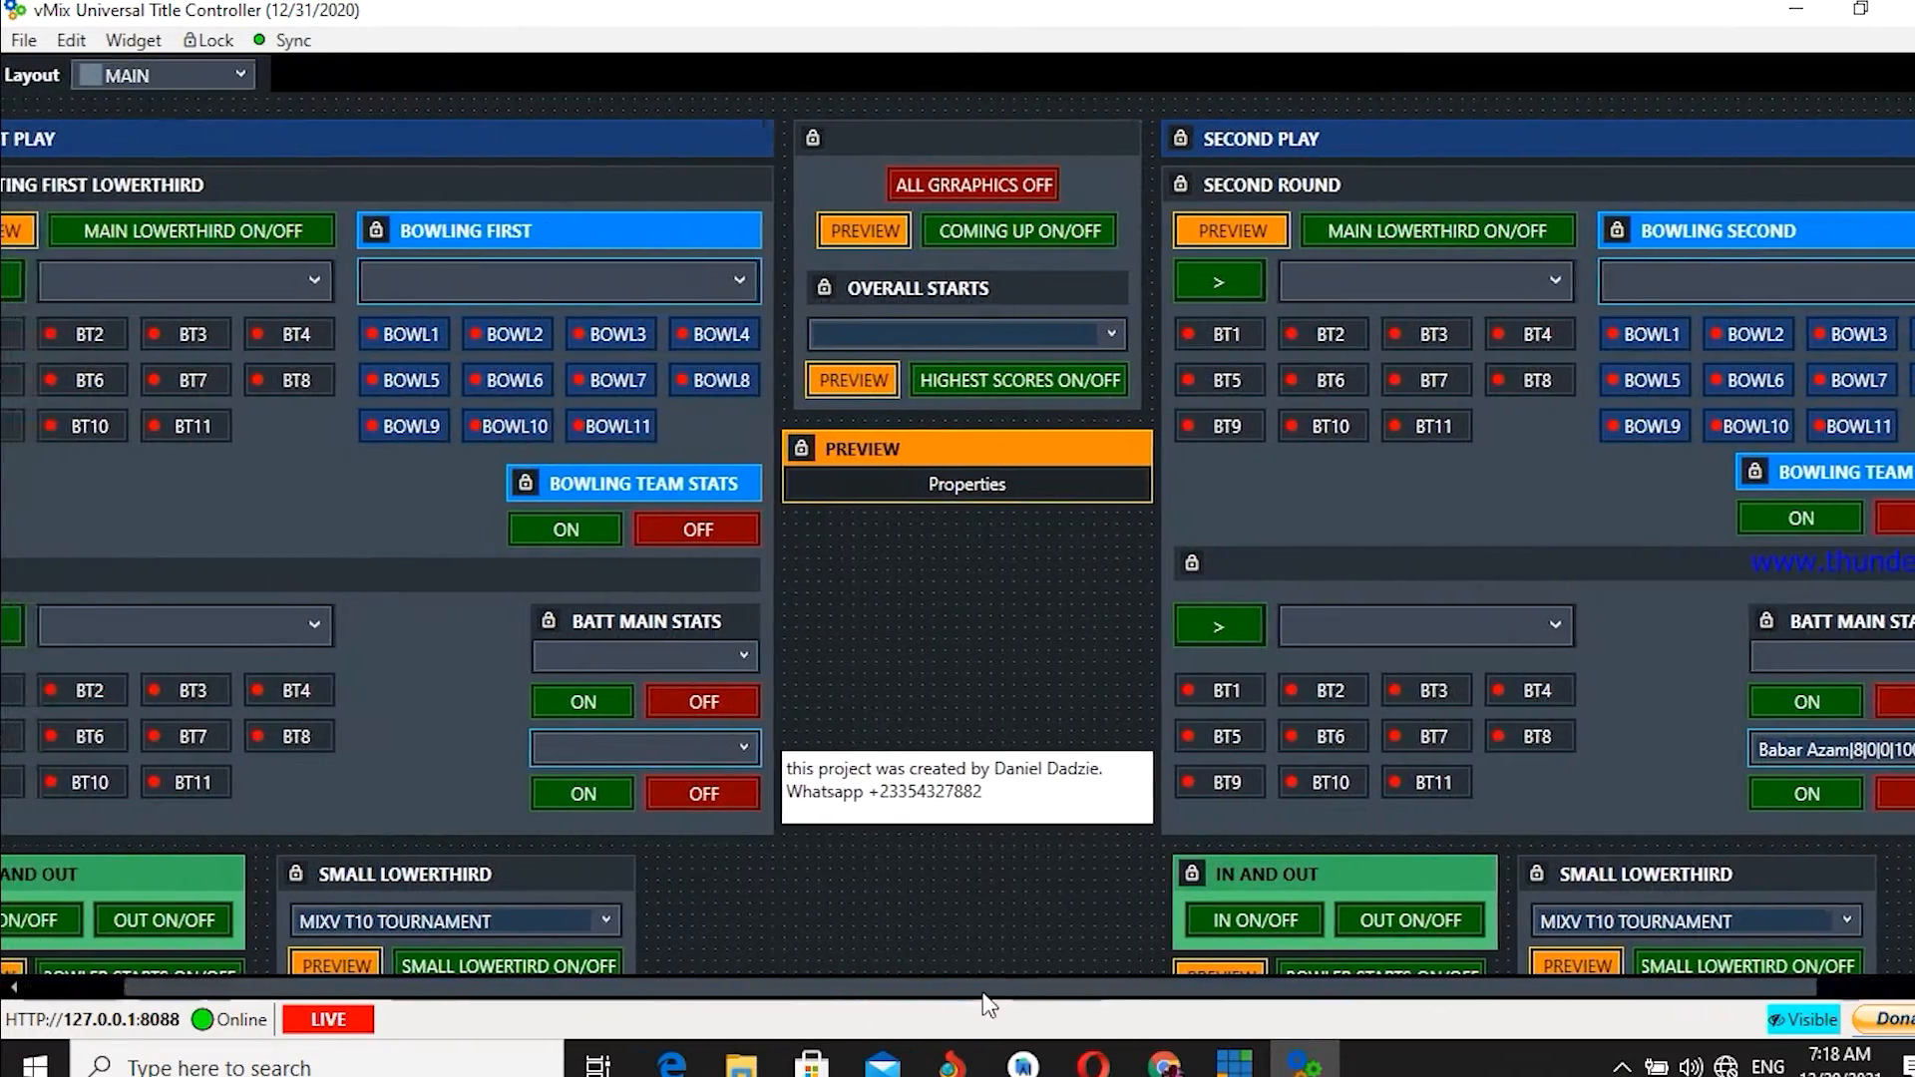
# - Change the controller's layout page from MAIN to DATA
pyautogui.click(270, 75)
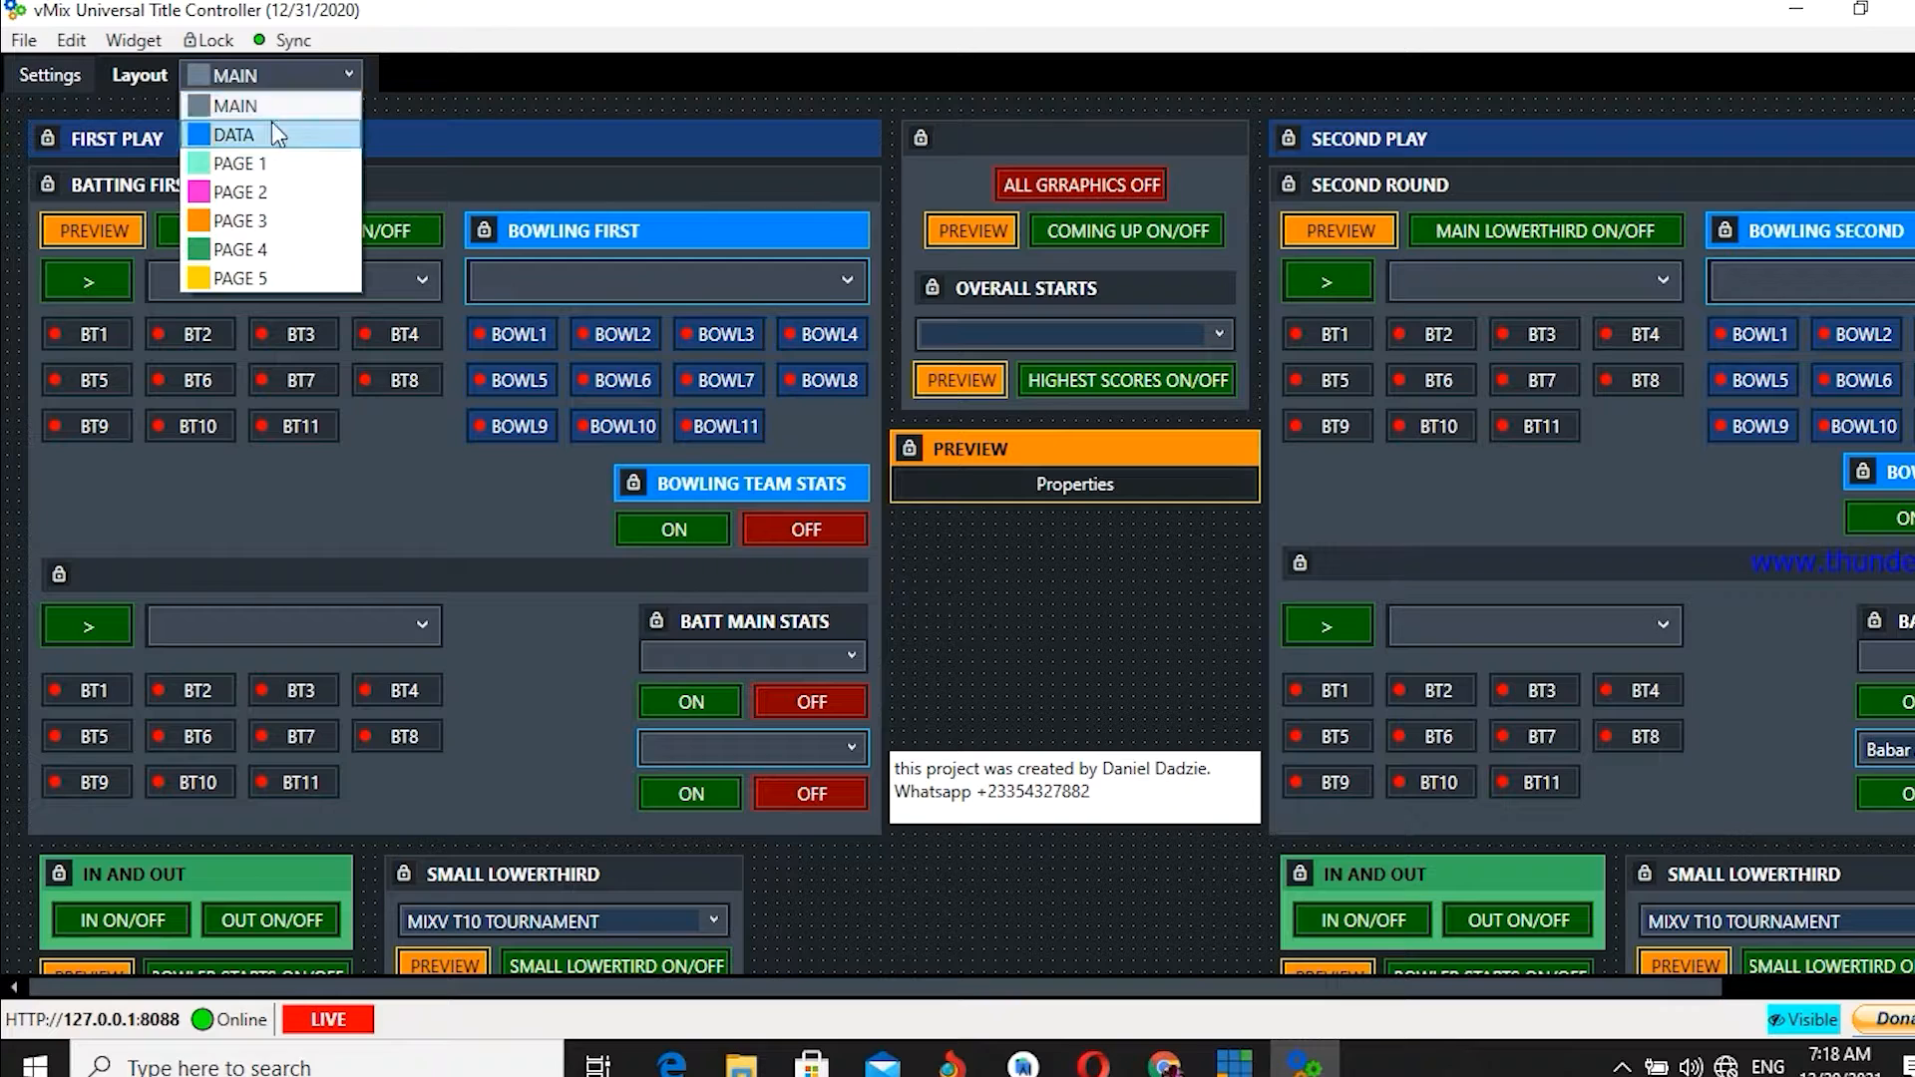
pyautogui.click(293, 70)
pyautogui.click(297, 68)
pyautogui.click(281, 138)
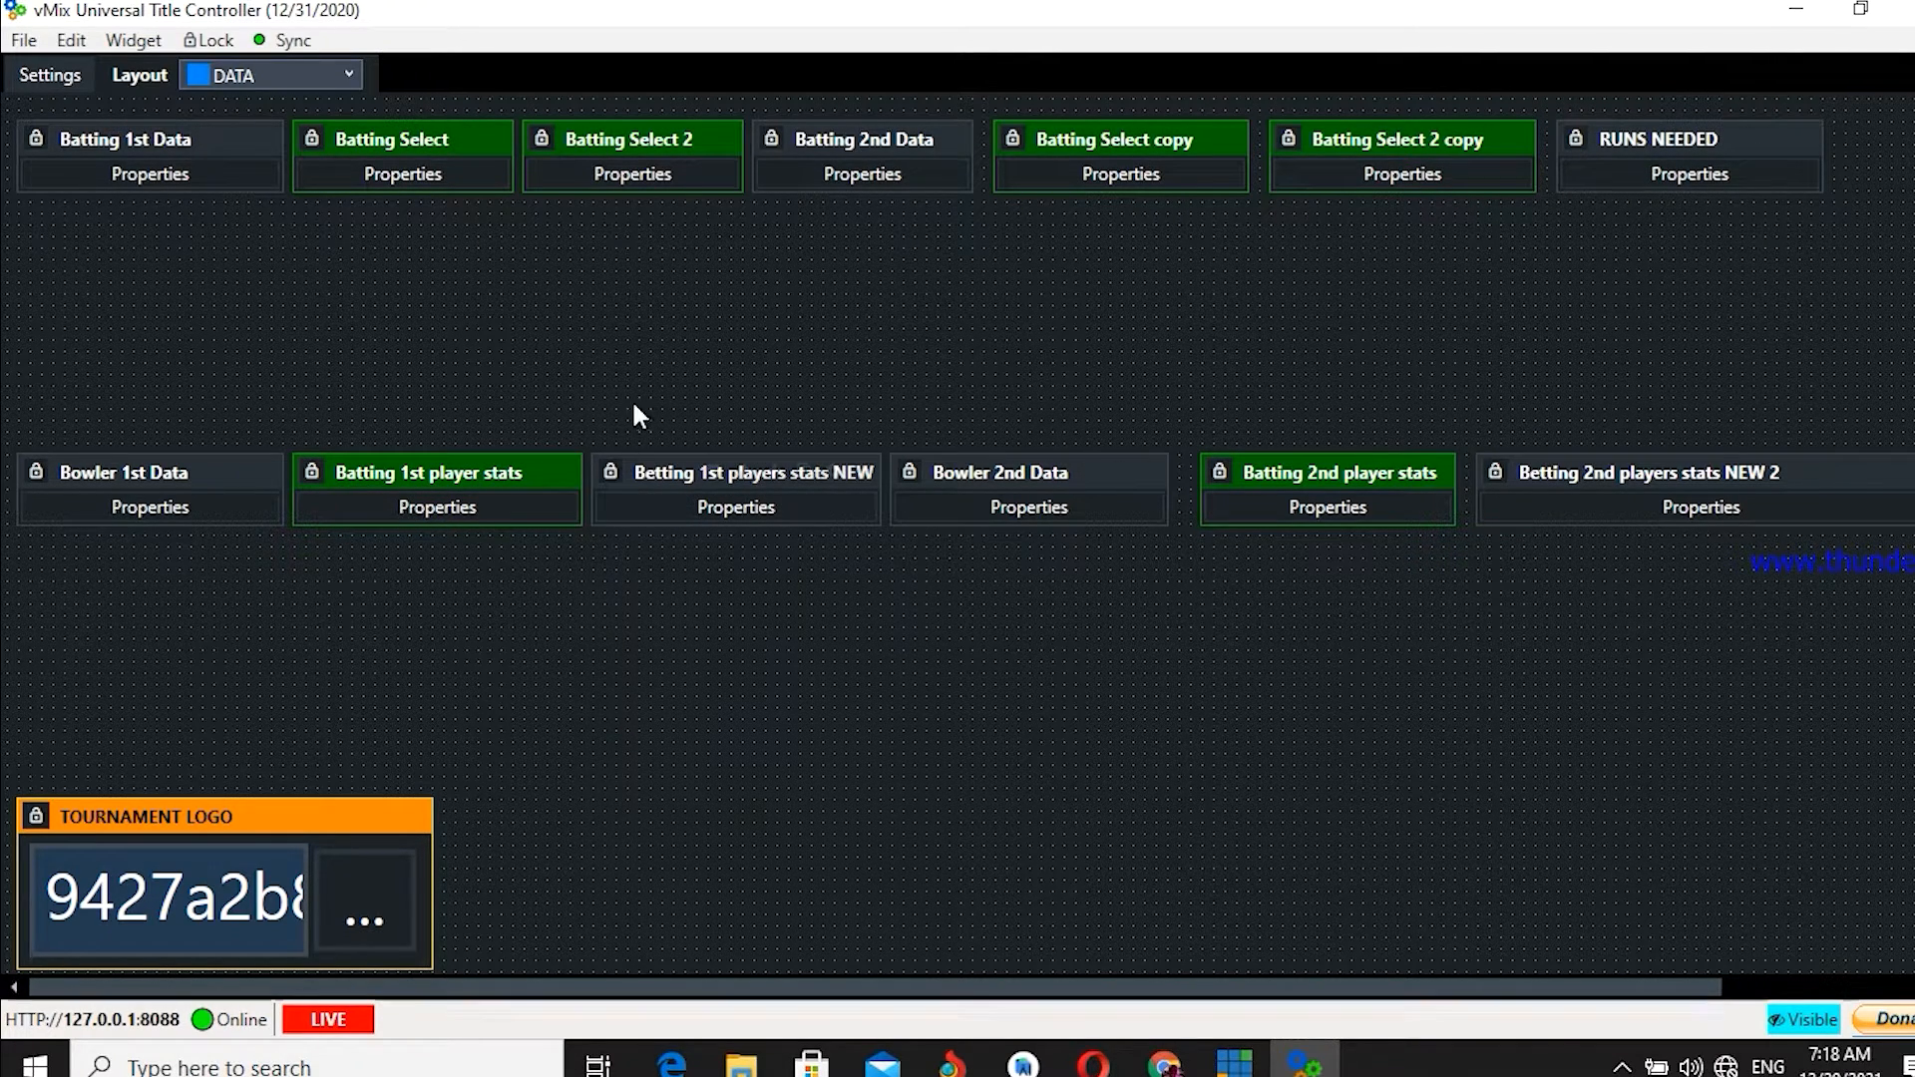
# - Switch to vMix, bring up the Data Sources Manager and open the CRICKET DATA source's settings
pyautogui.click(1795, 10)
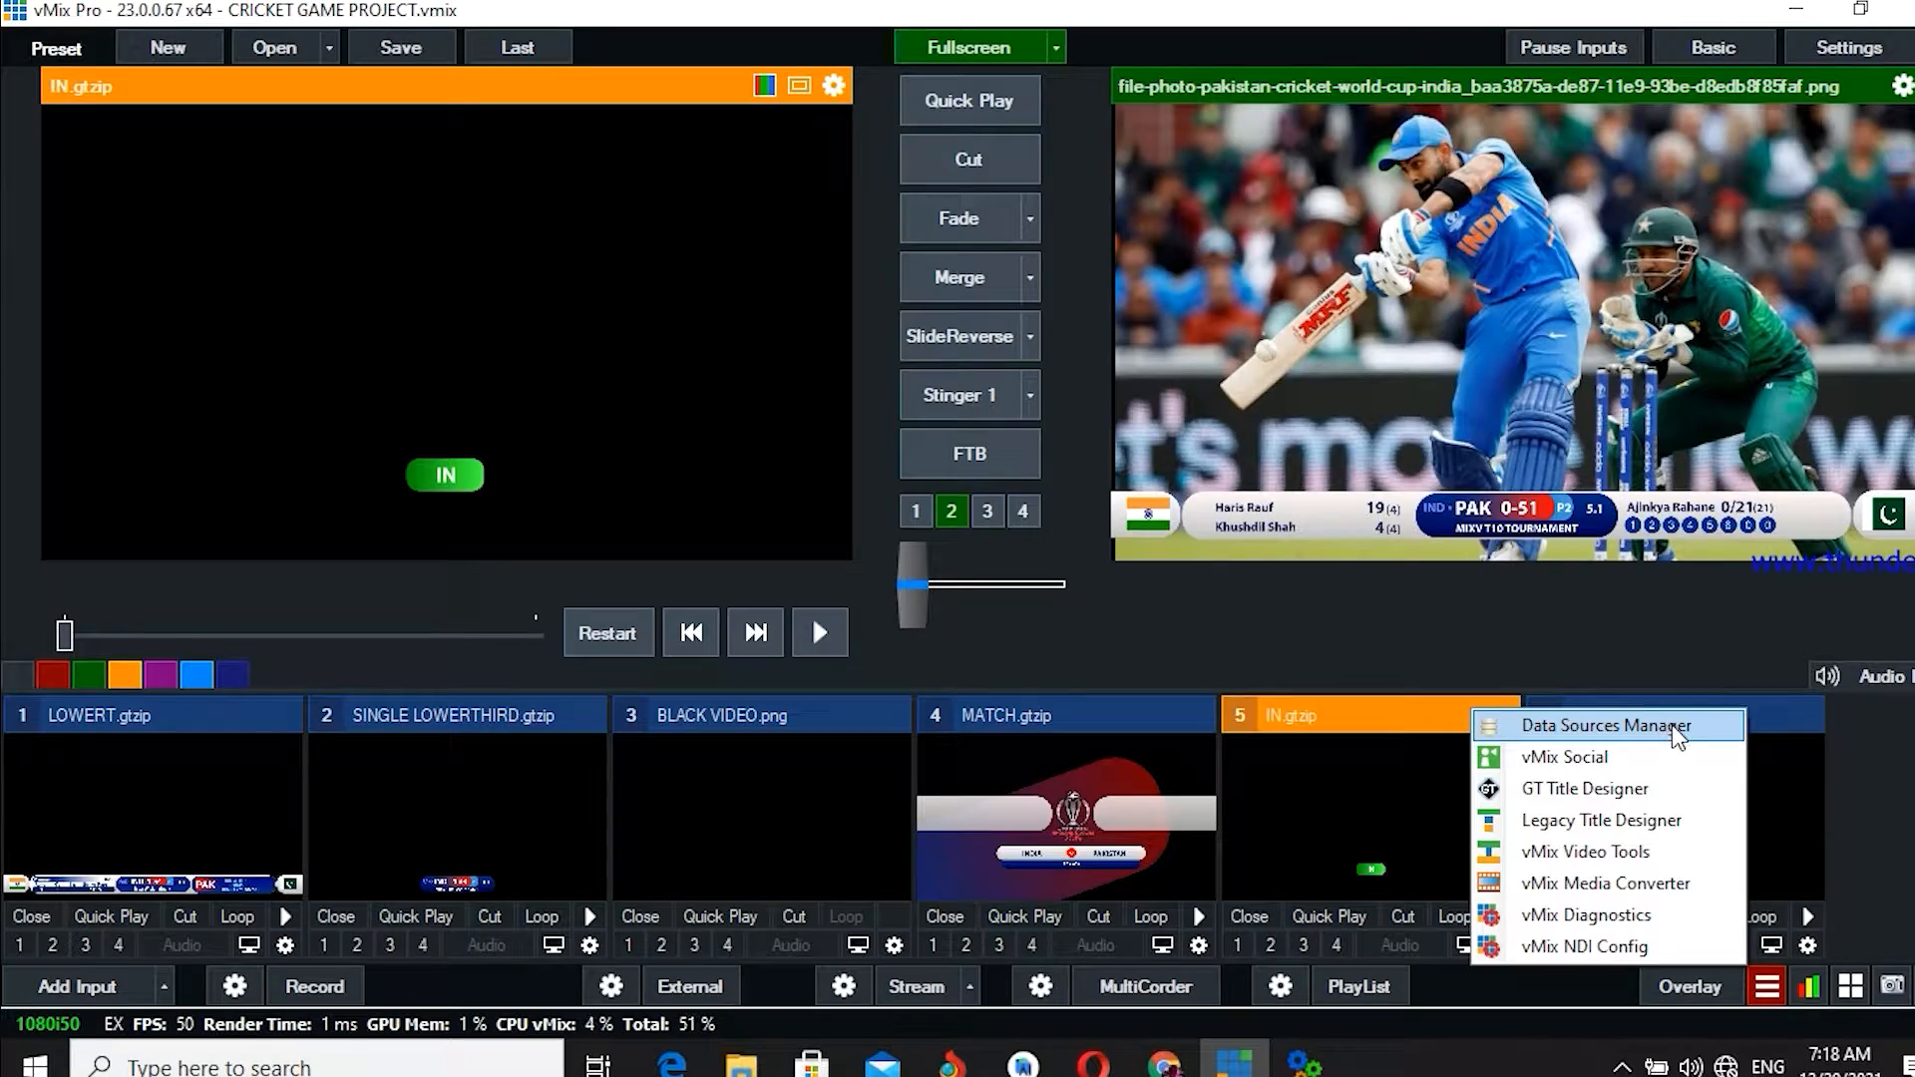
pyautogui.click(1305, 1065)
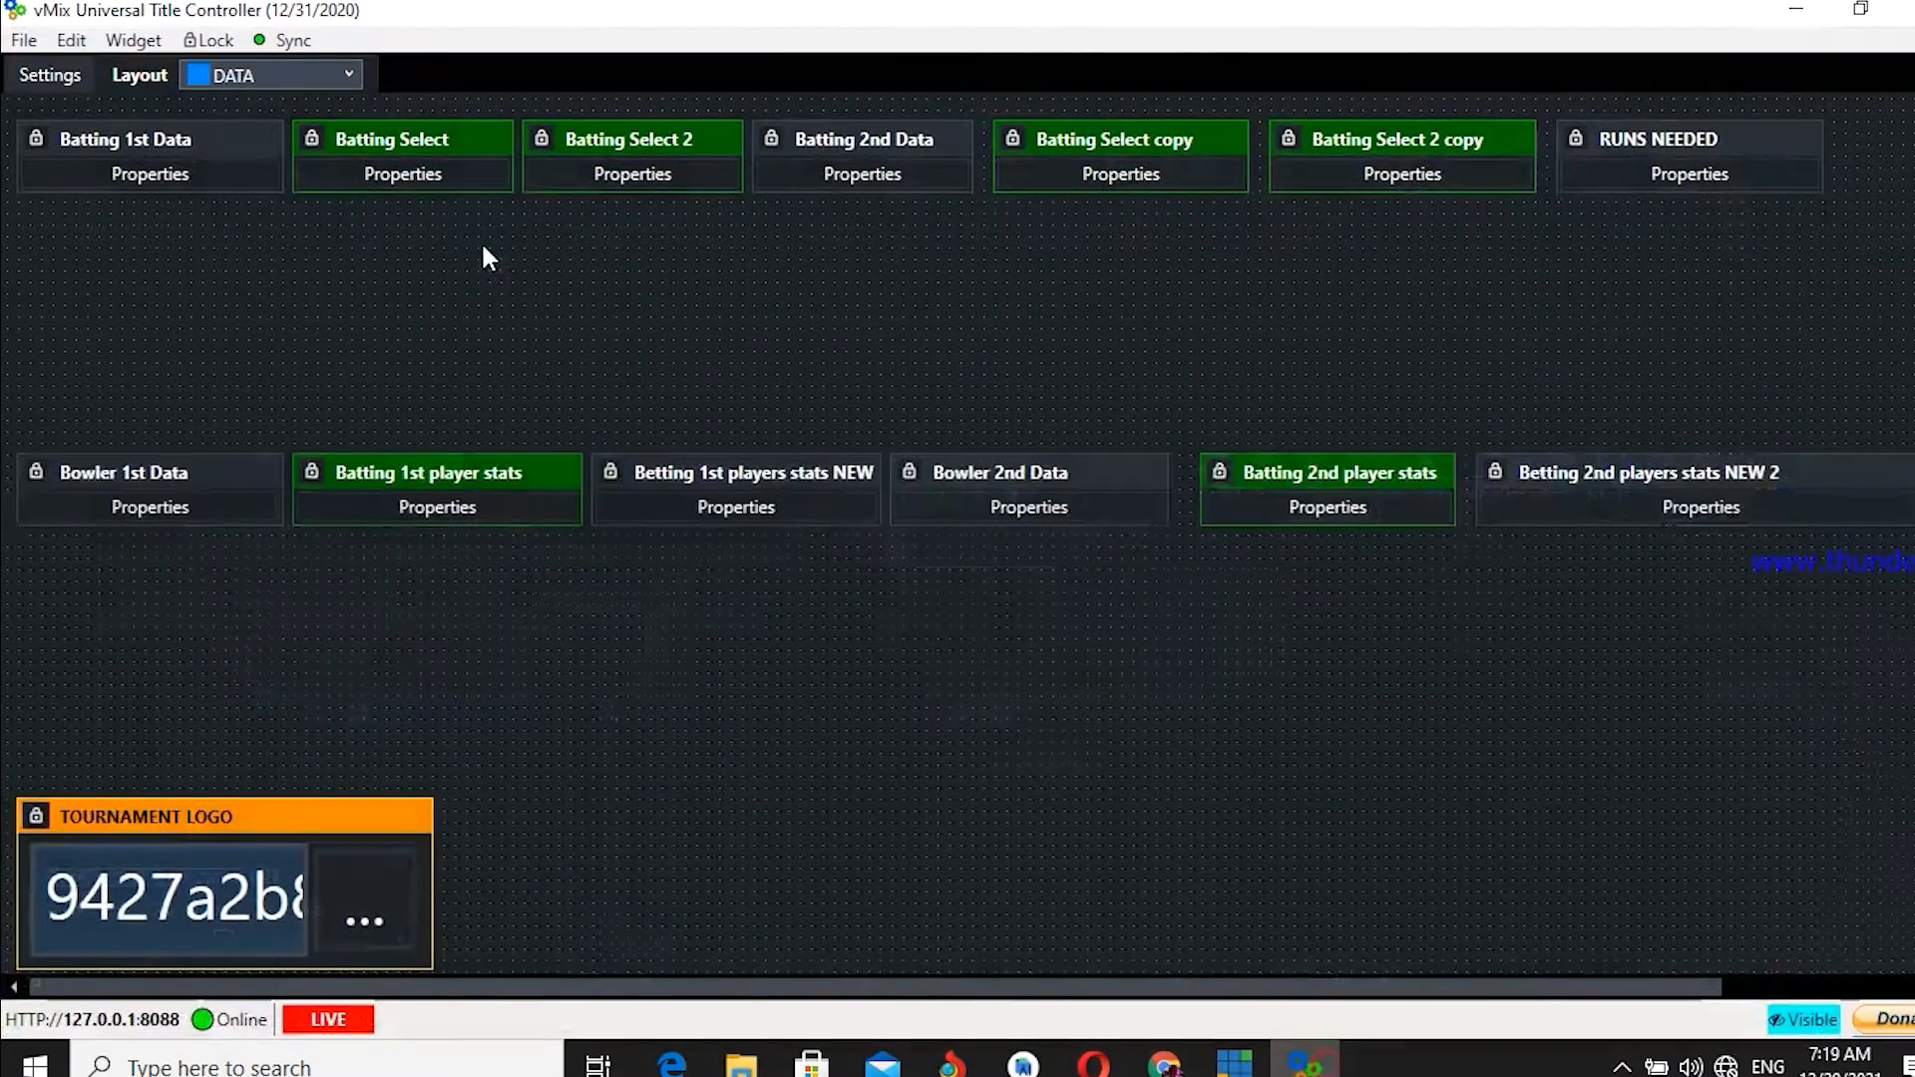
pyautogui.click(1795, 14)
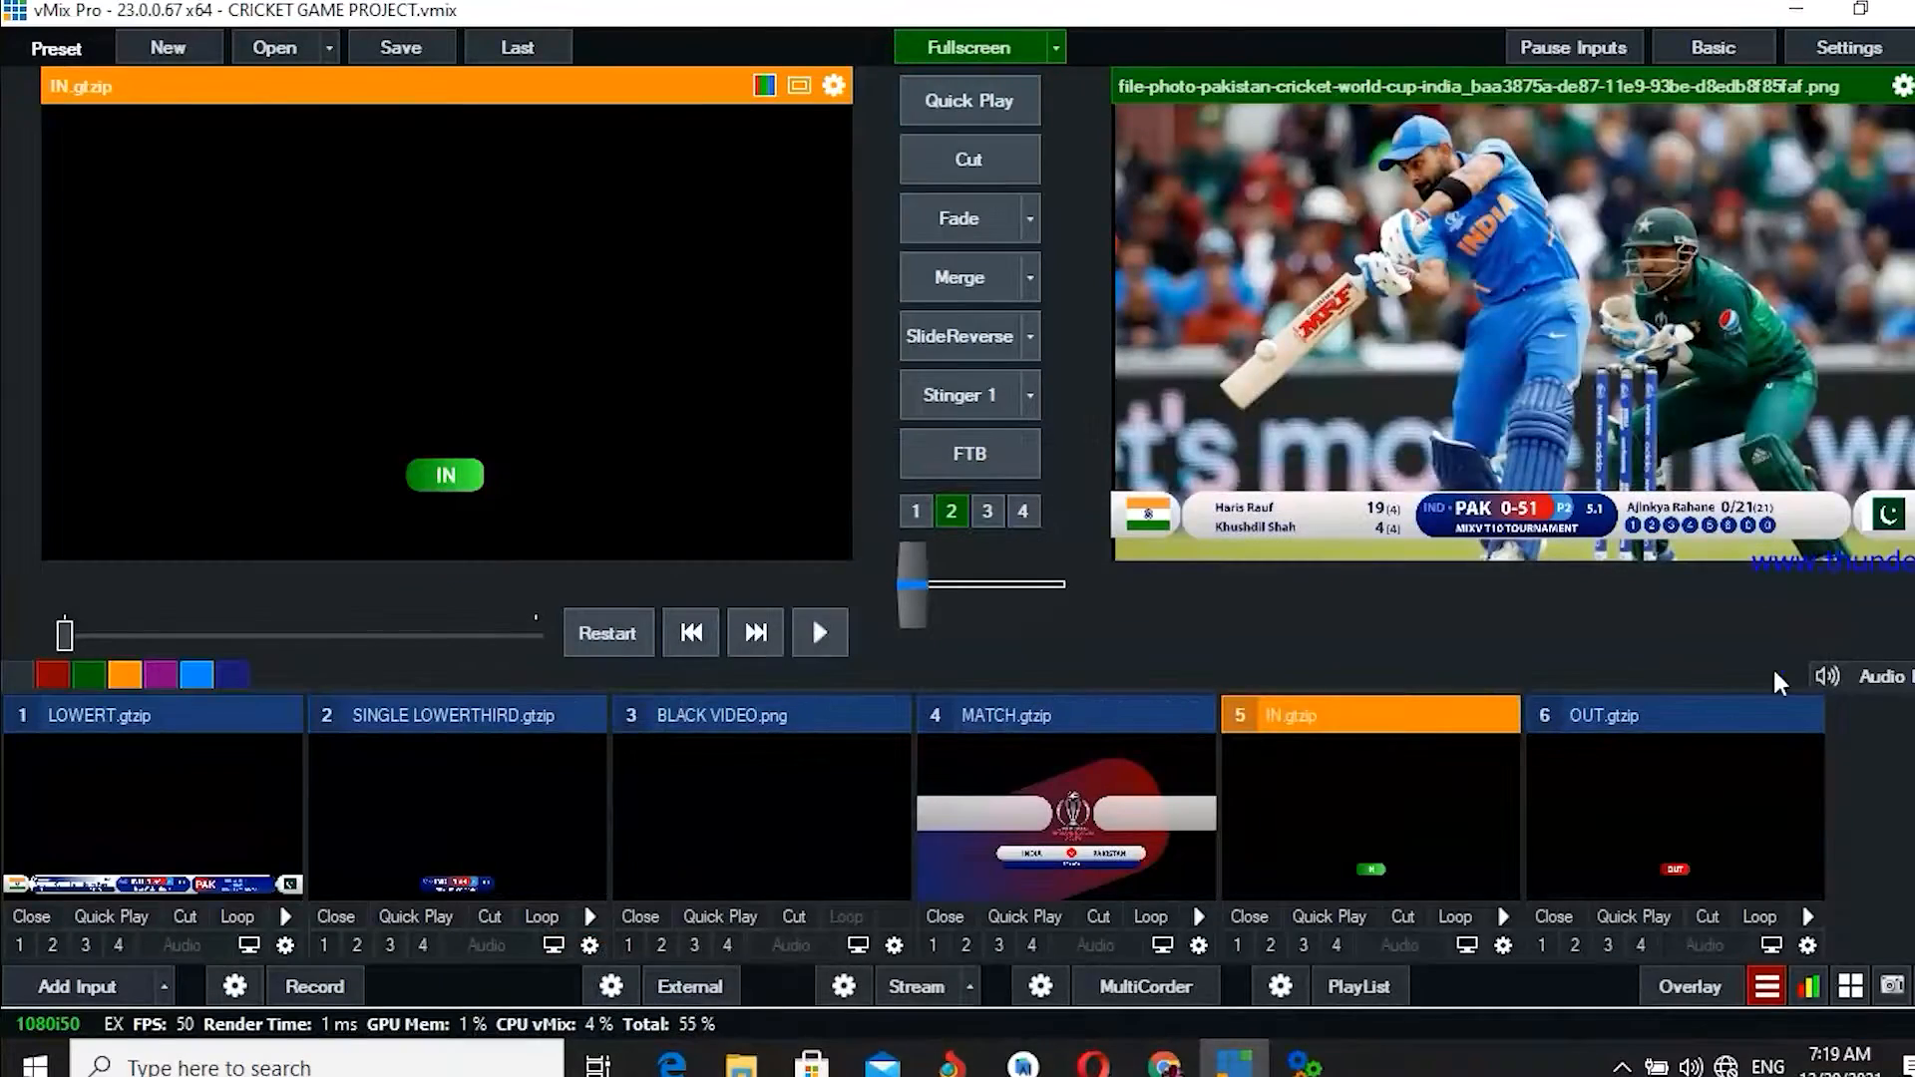
pyautogui.click(1771, 987)
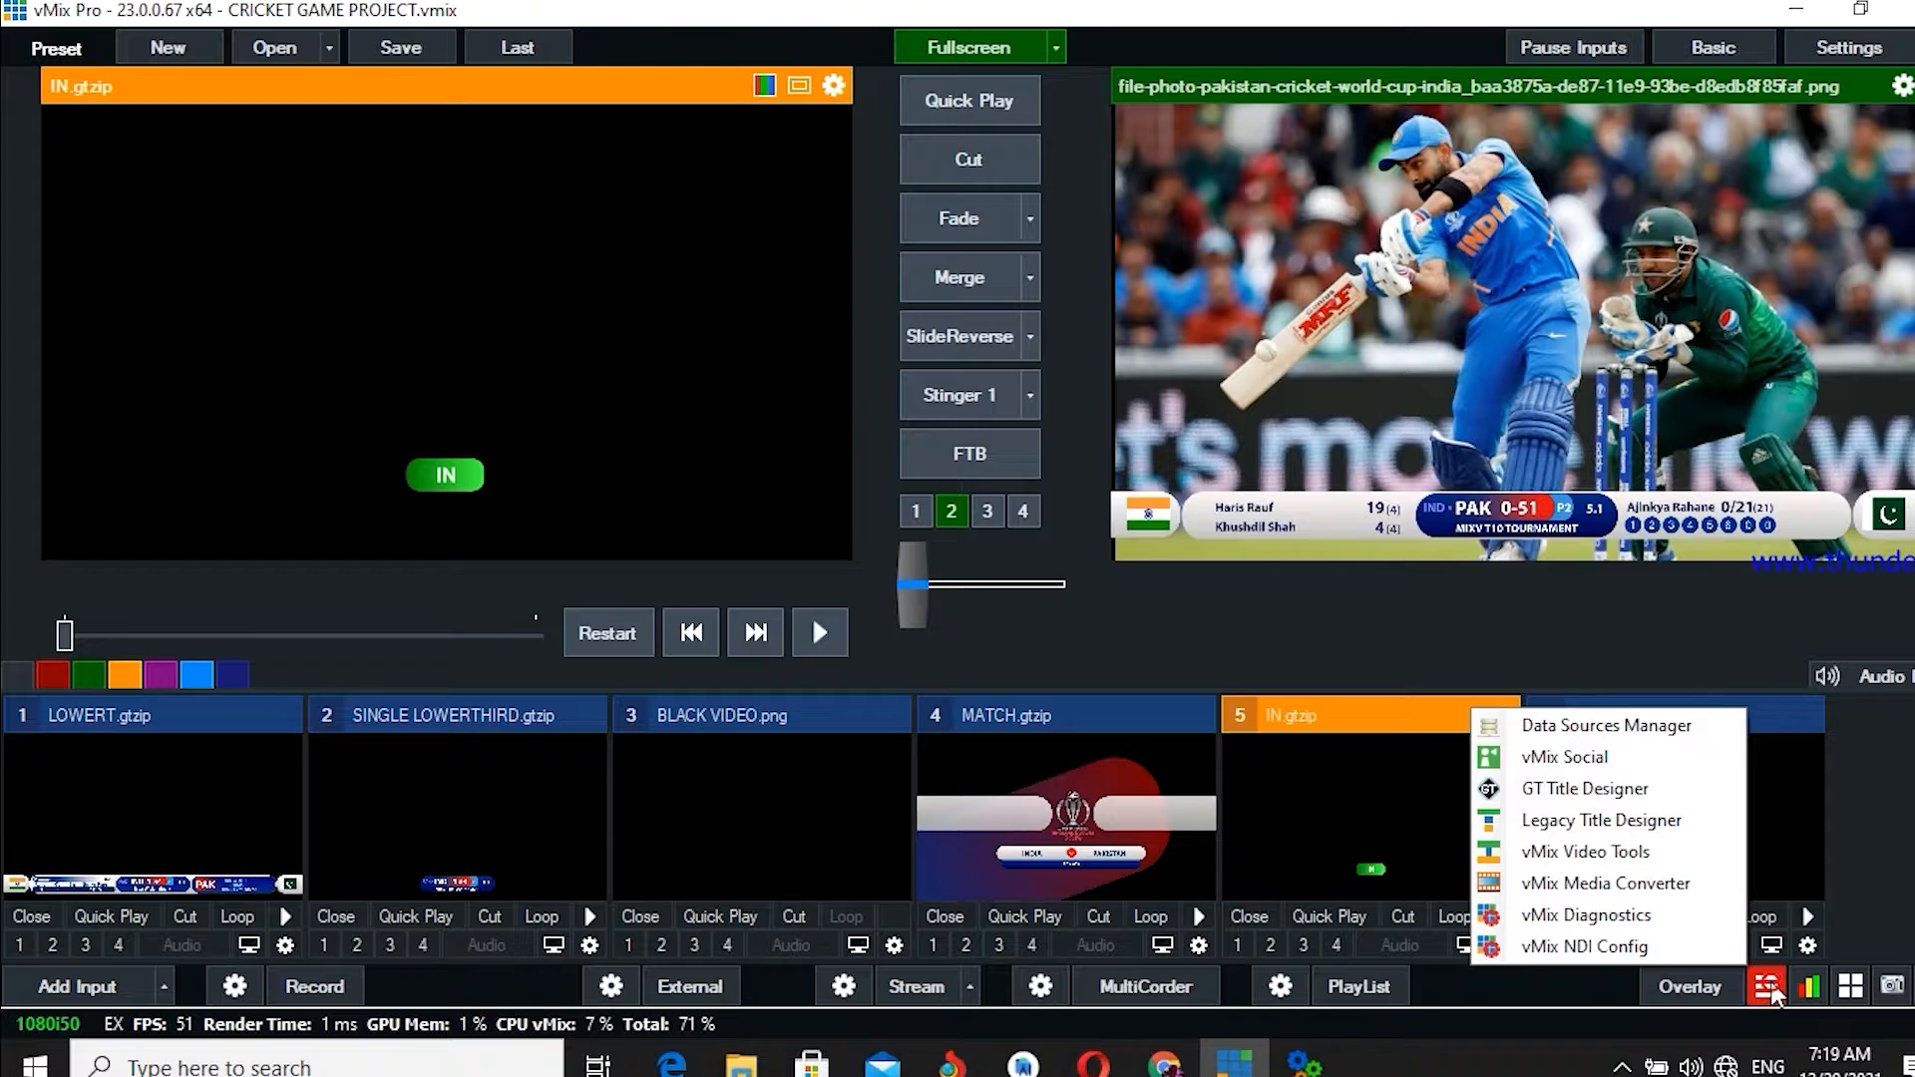
pyautogui.click(1607, 725)
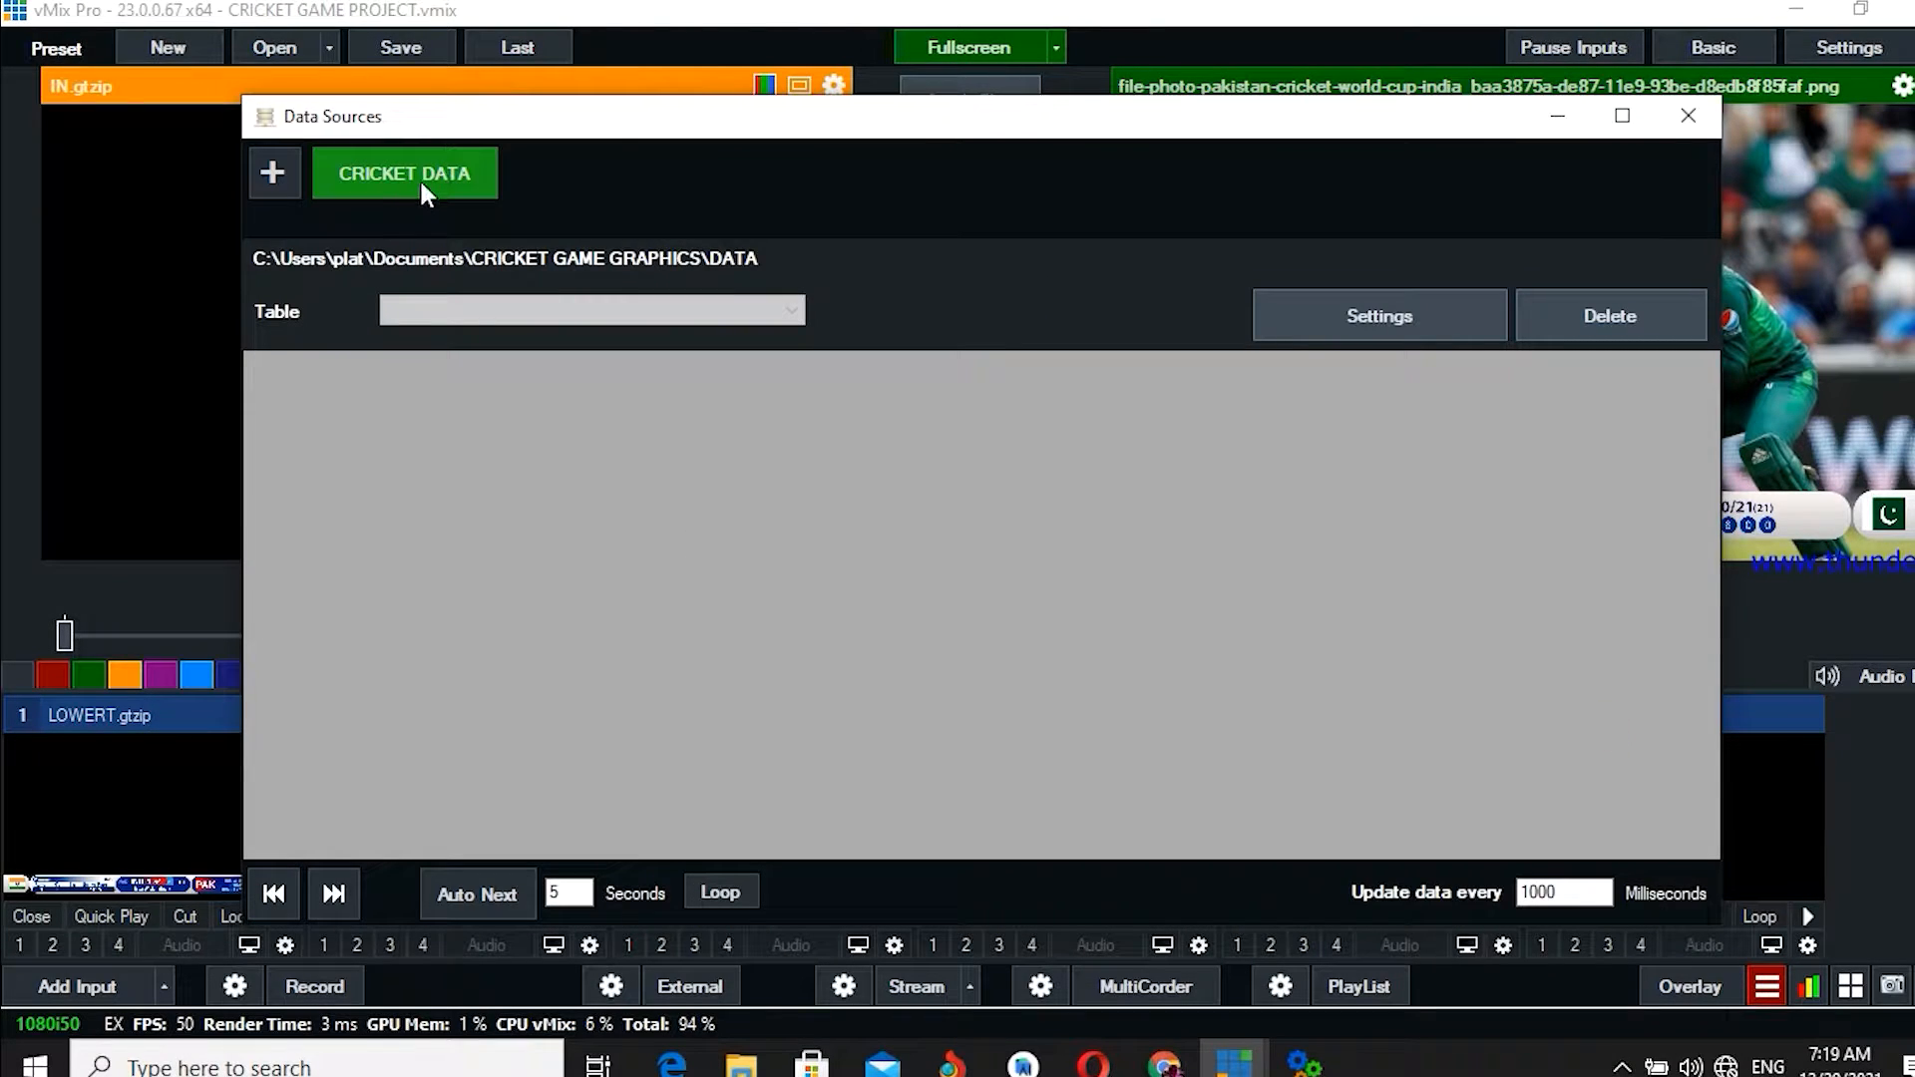
pyautogui.click(1345, 321)
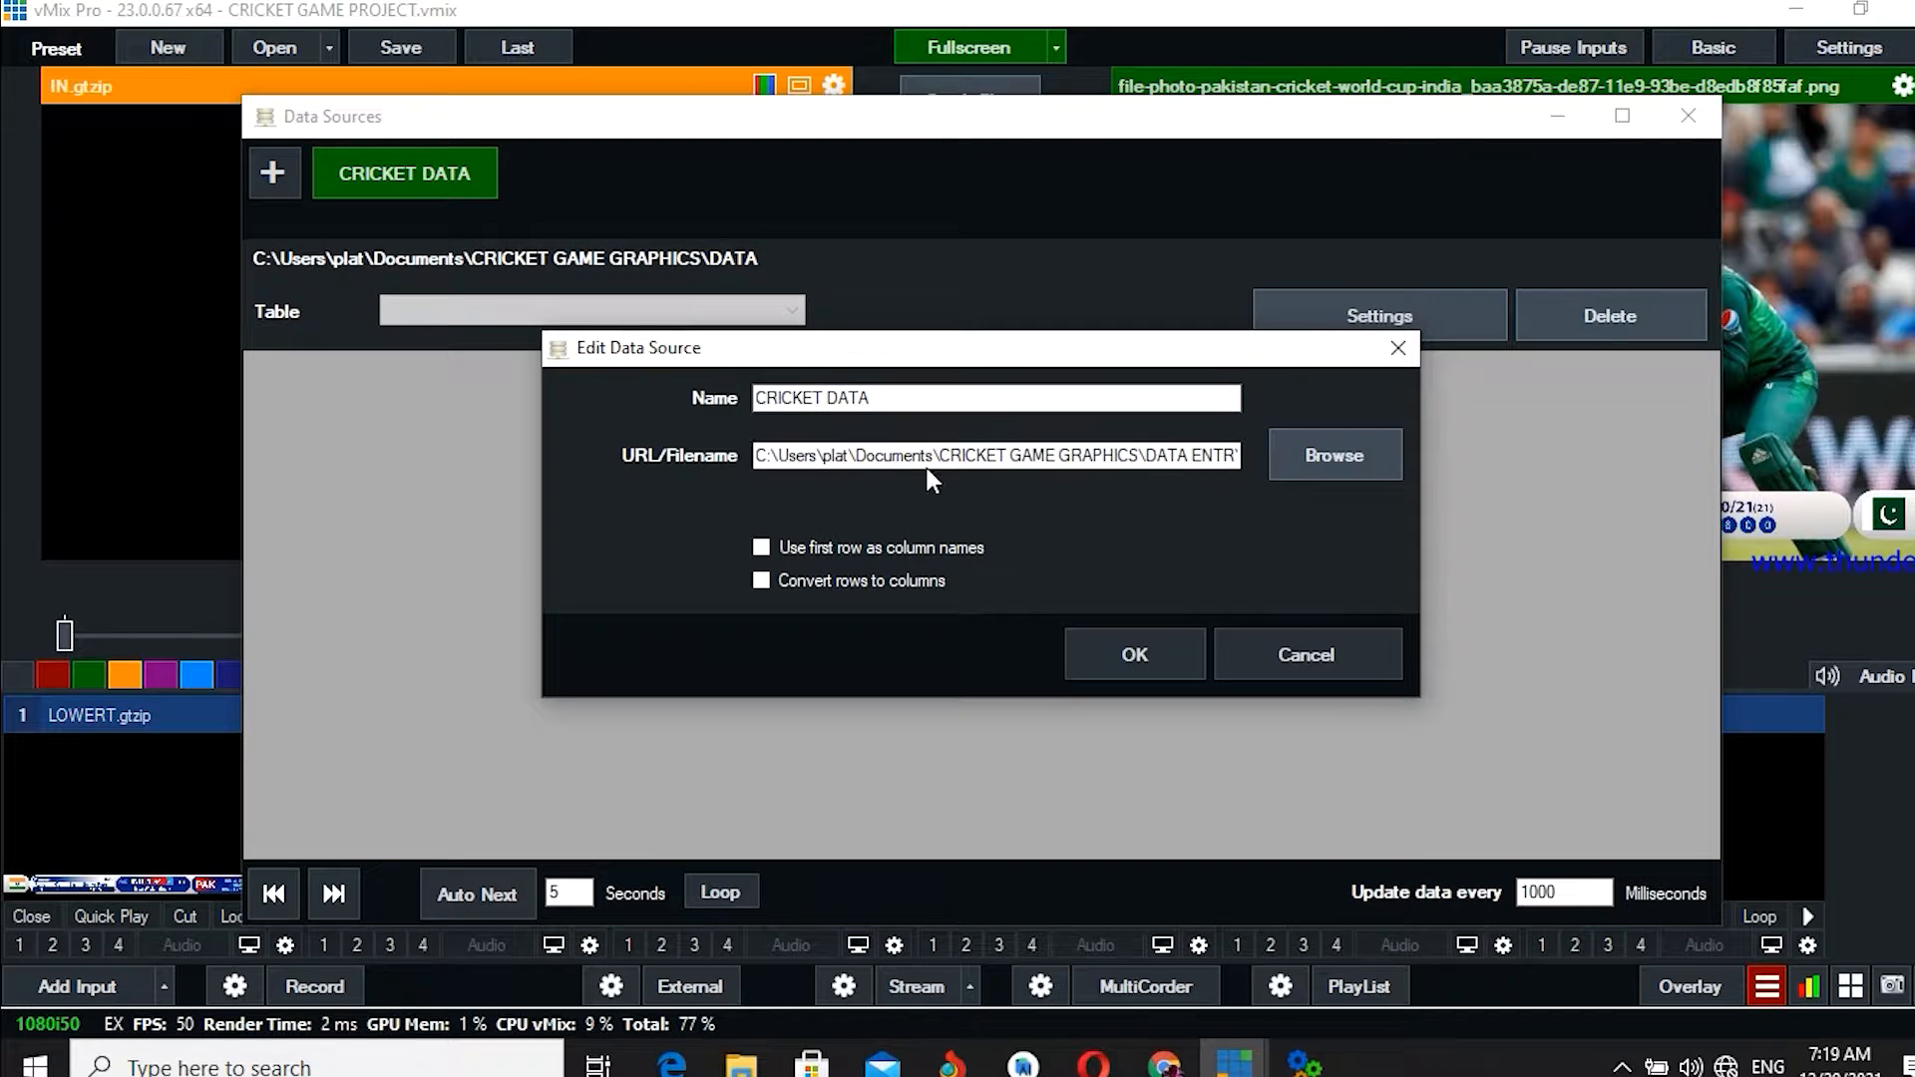
# - Point the CRICKET DATA source to mixv cricket data.xlsx in EXCEL DATA's DATA WITHOUT SAMPLE FILES folder and apply the change
pyautogui.click(1322, 456)
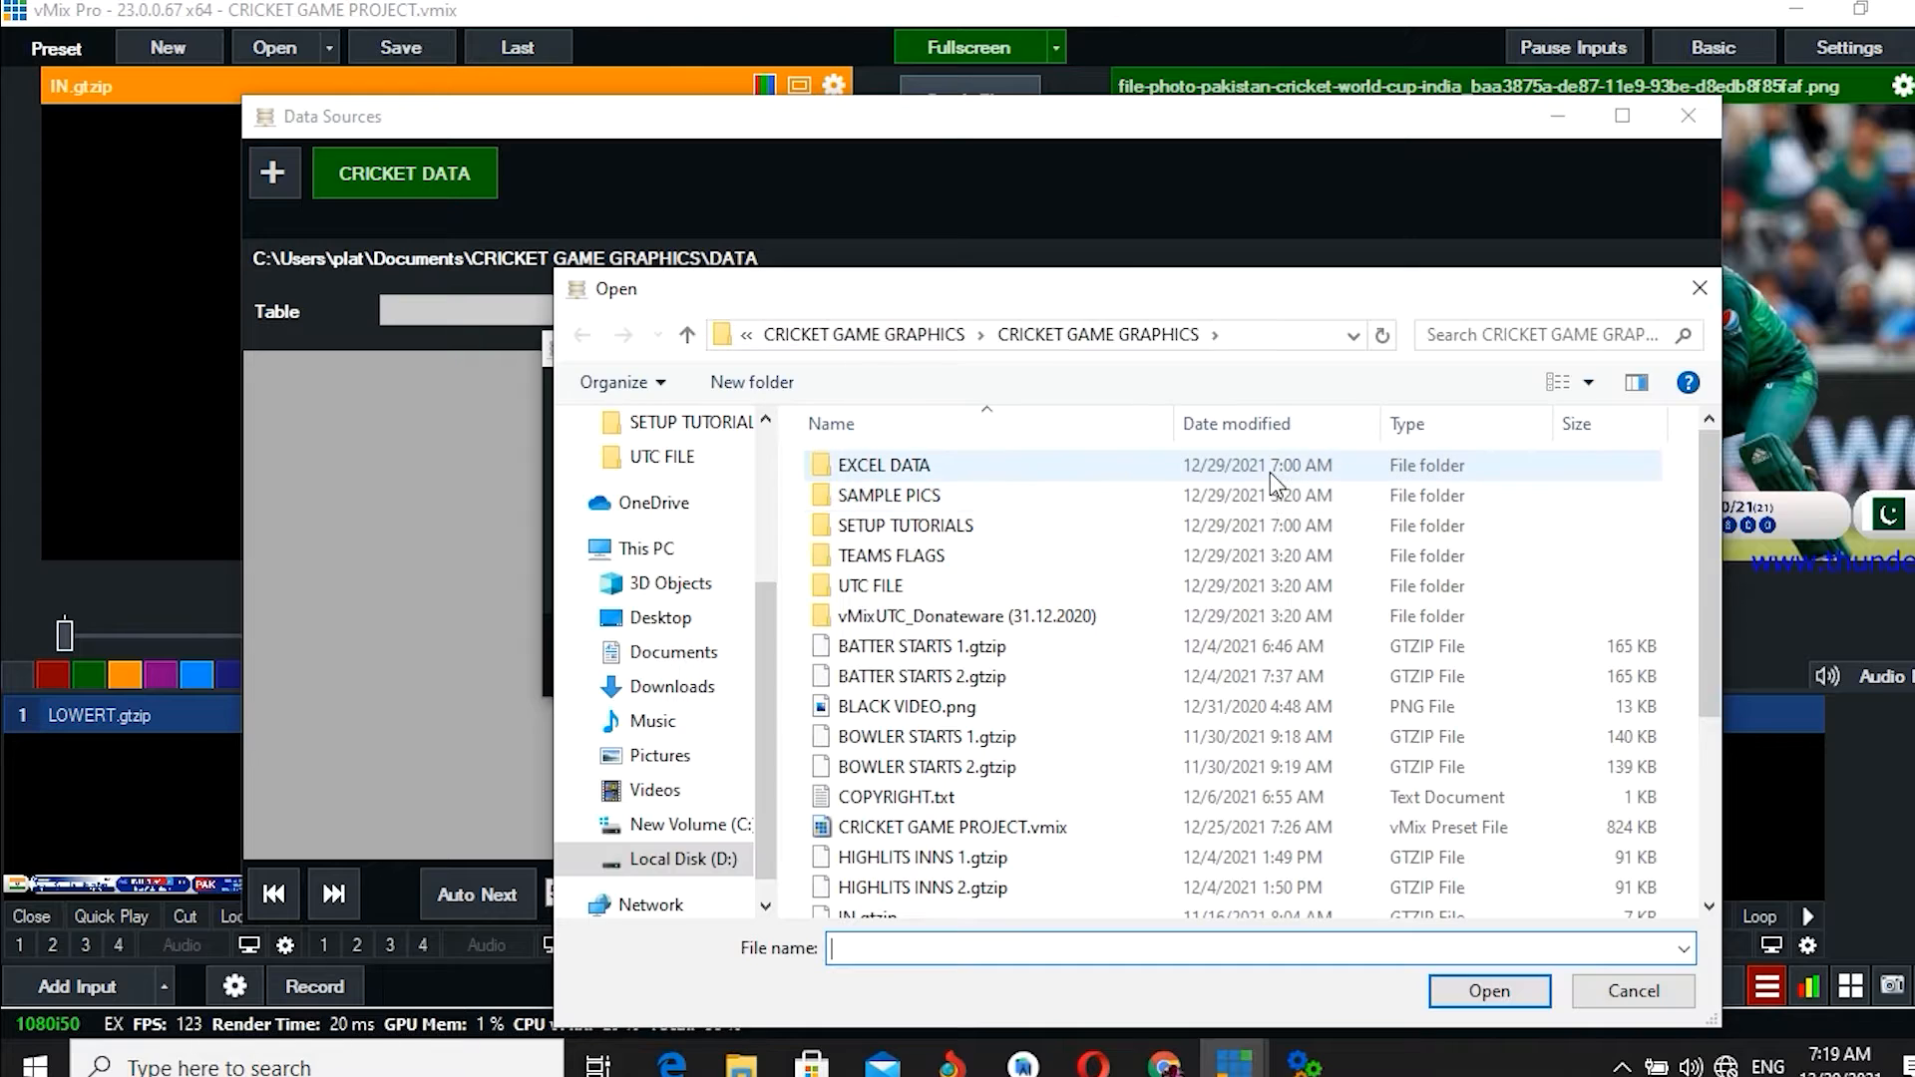
pyautogui.click(710, 855)
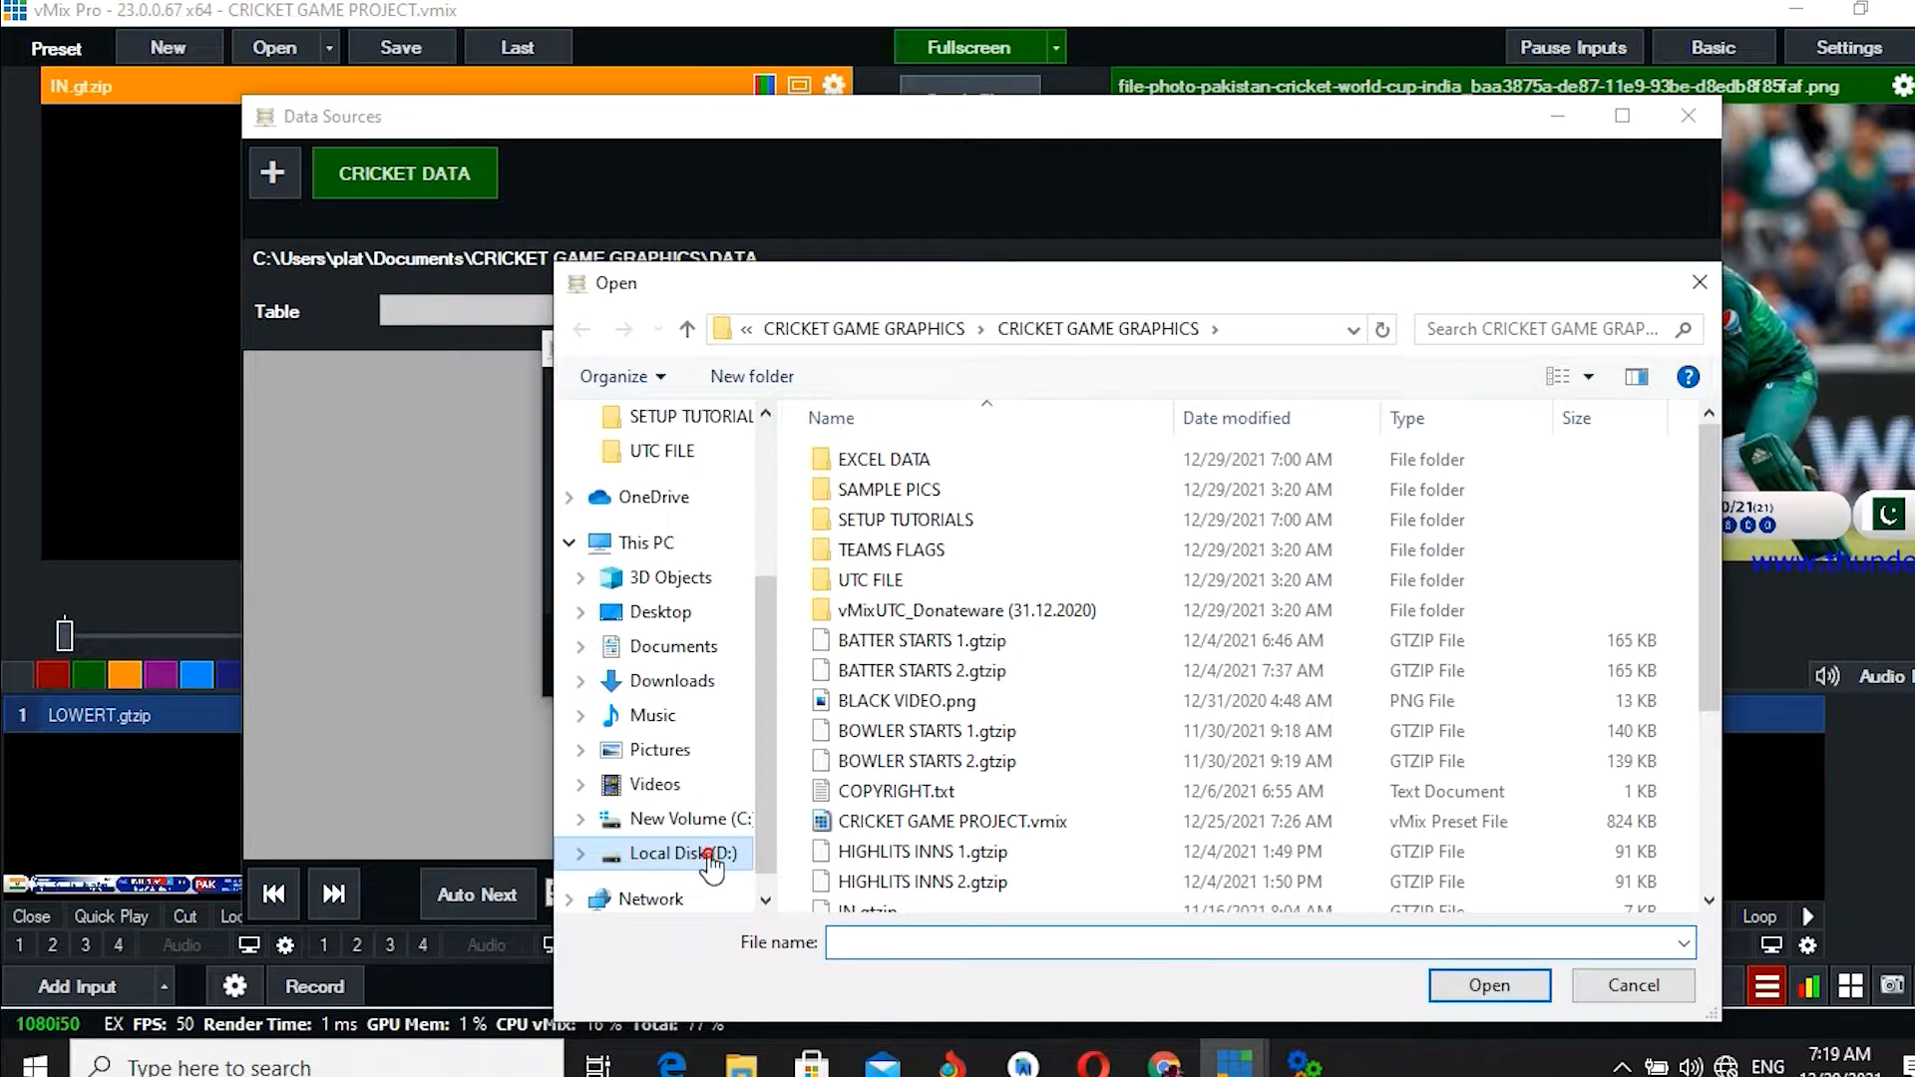
pyautogui.doubleClick(1055, 533)
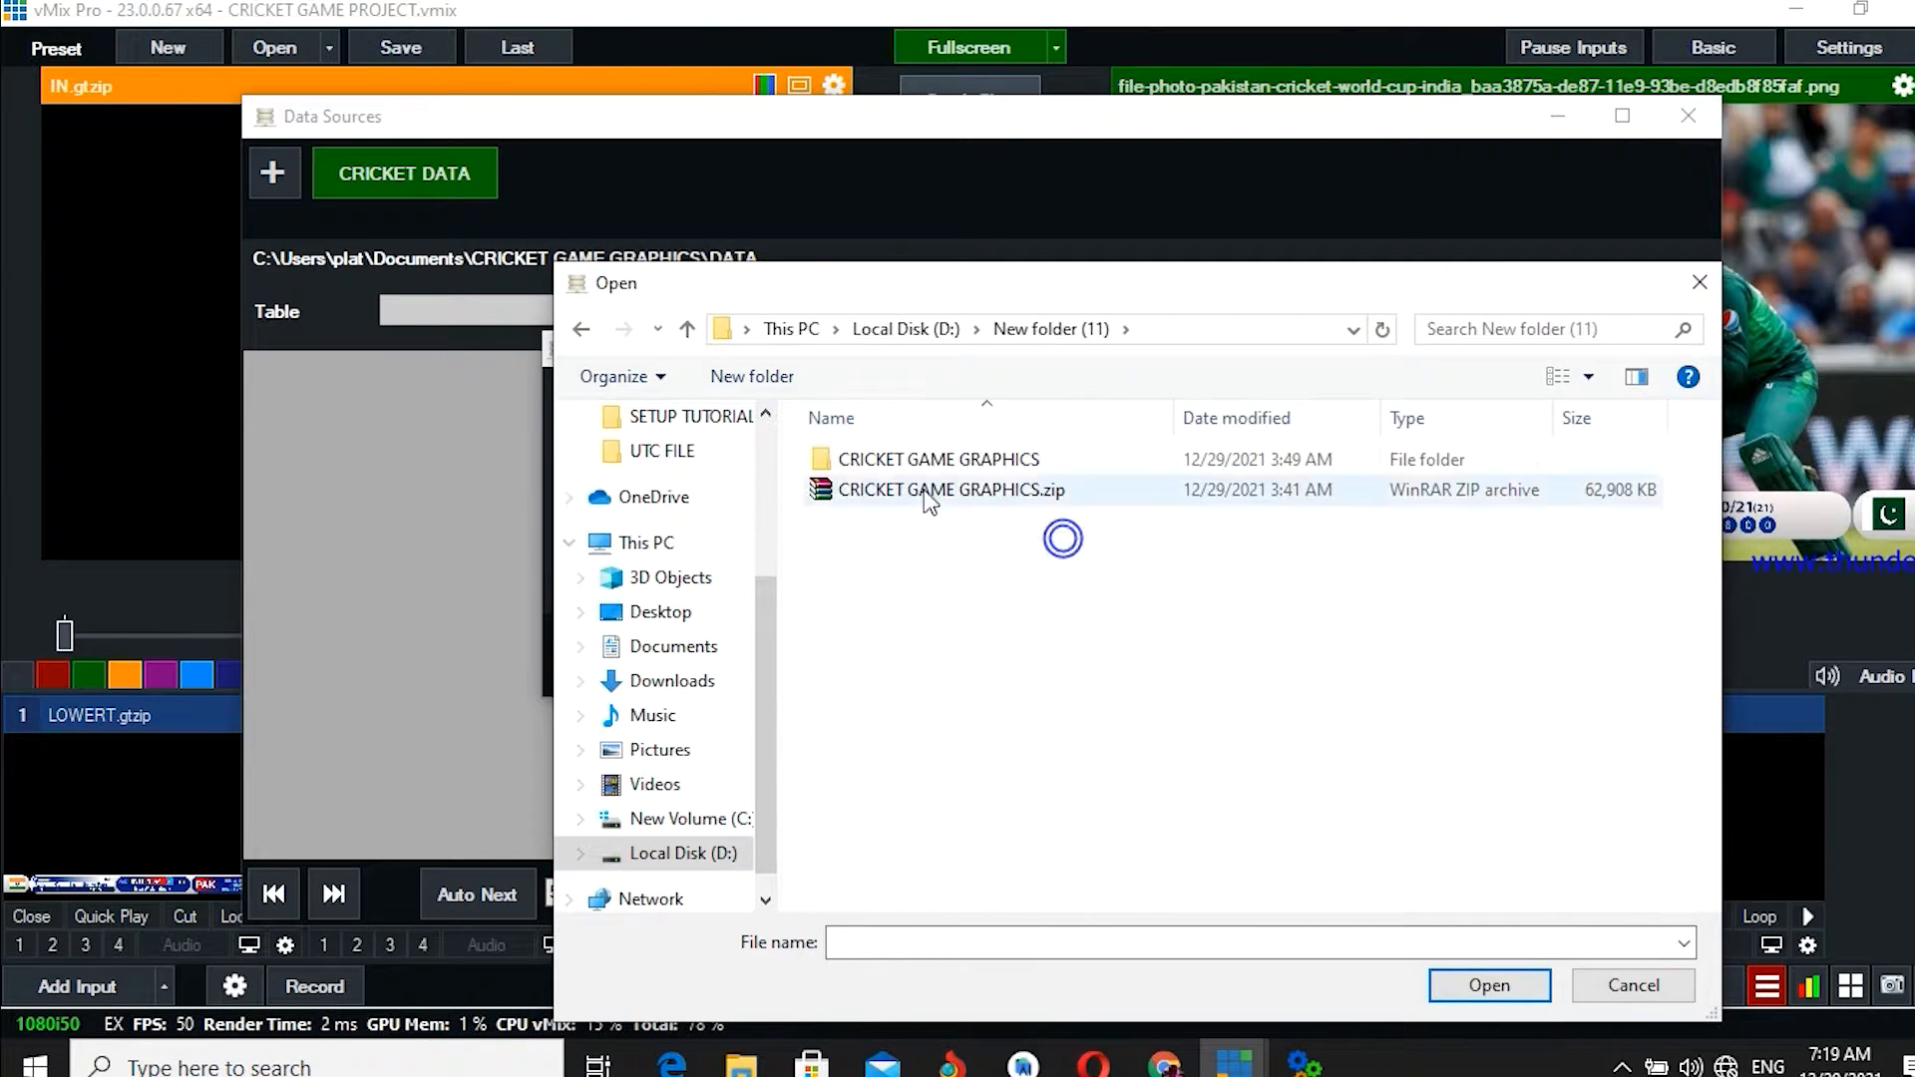
pyautogui.doubleClick(927, 464)
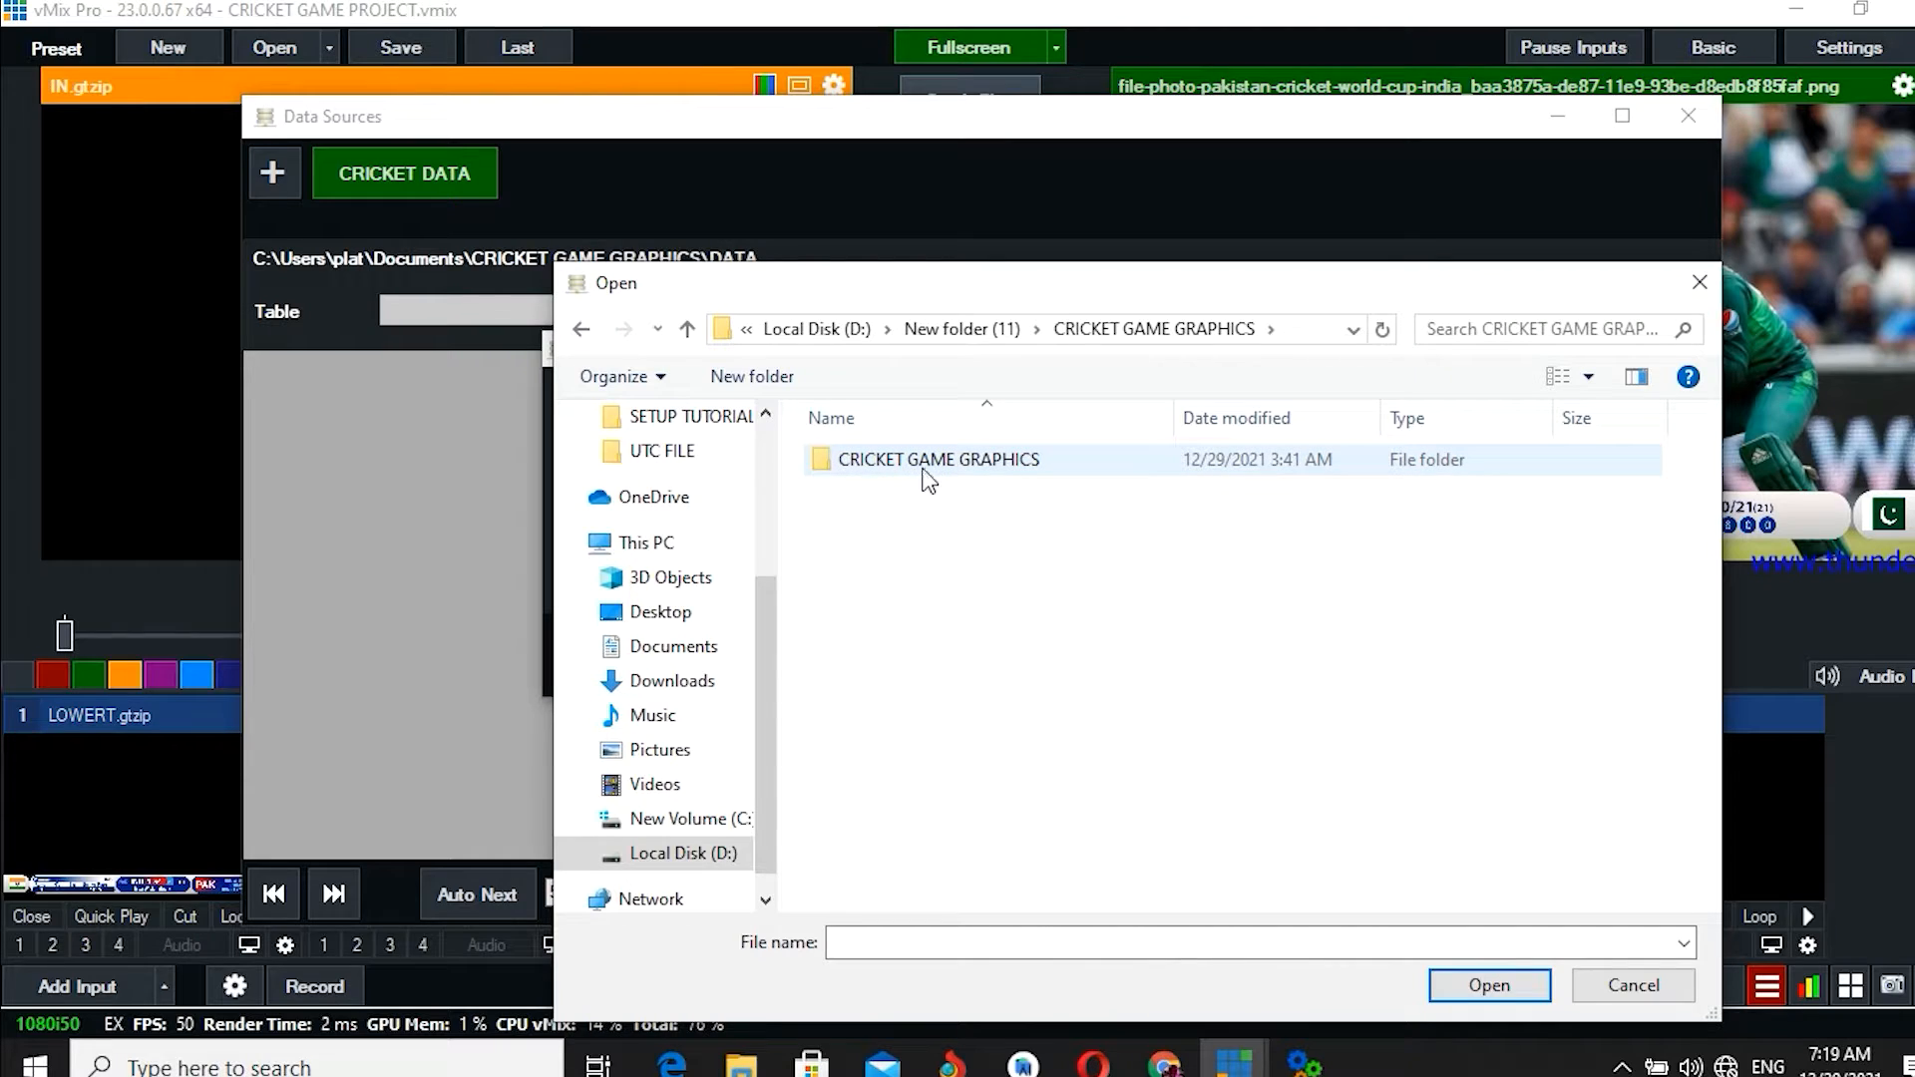
pyautogui.click(928, 468)
pyautogui.doubleClick(927, 463)
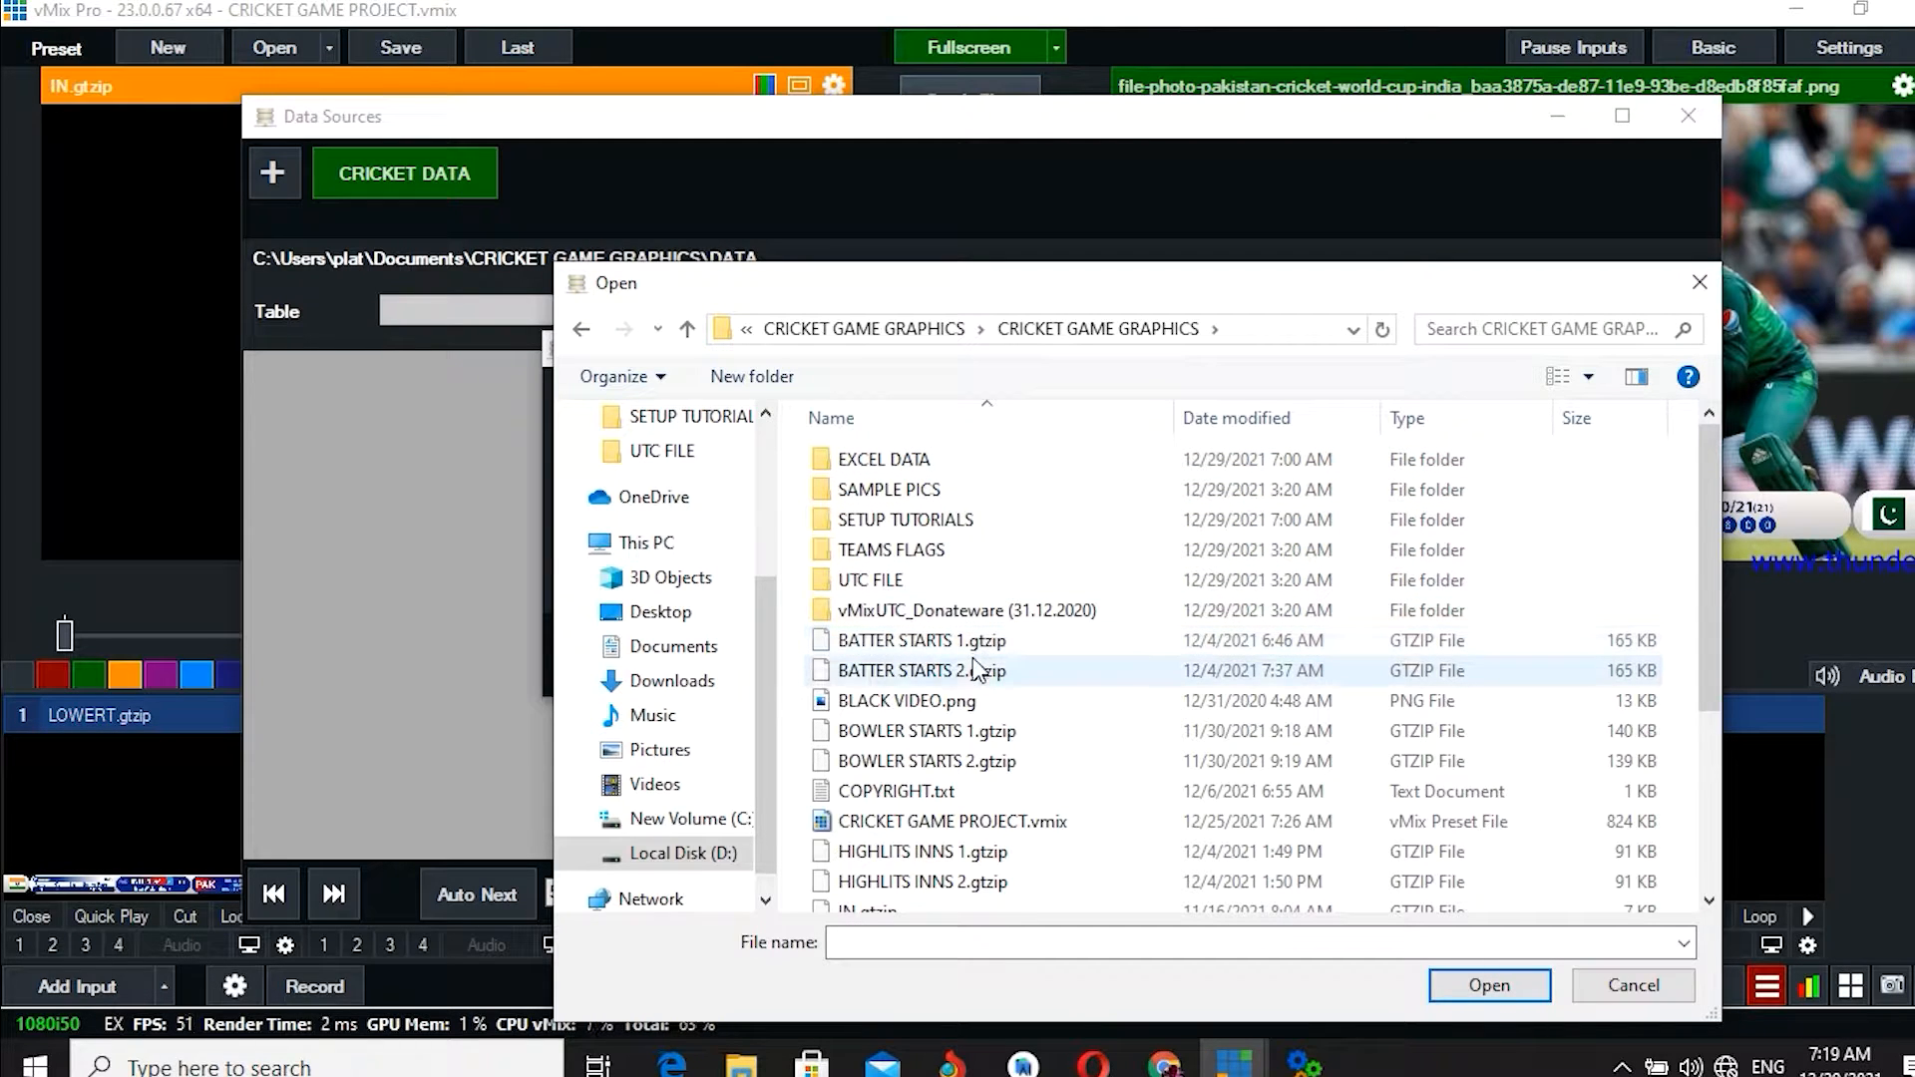
pyautogui.click(905, 464)
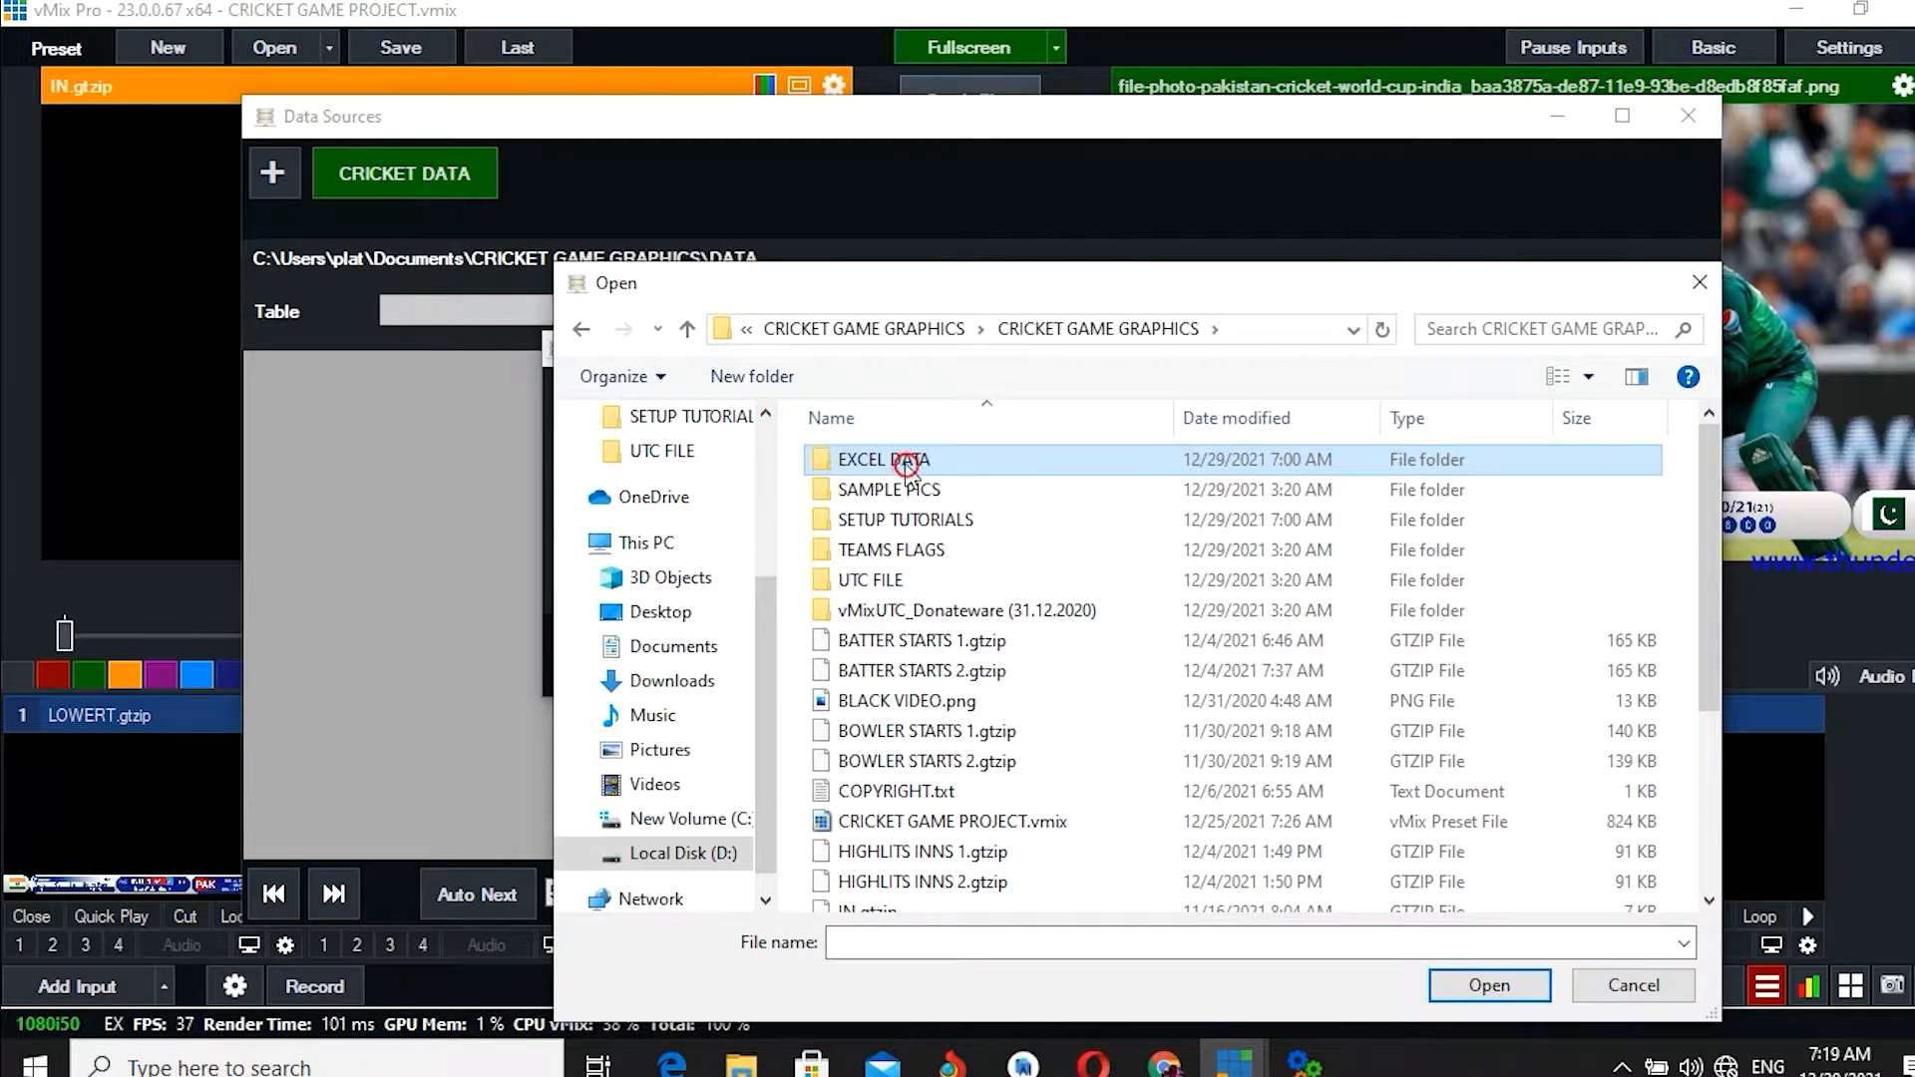
pyautogui.doubleClick(898, 463)
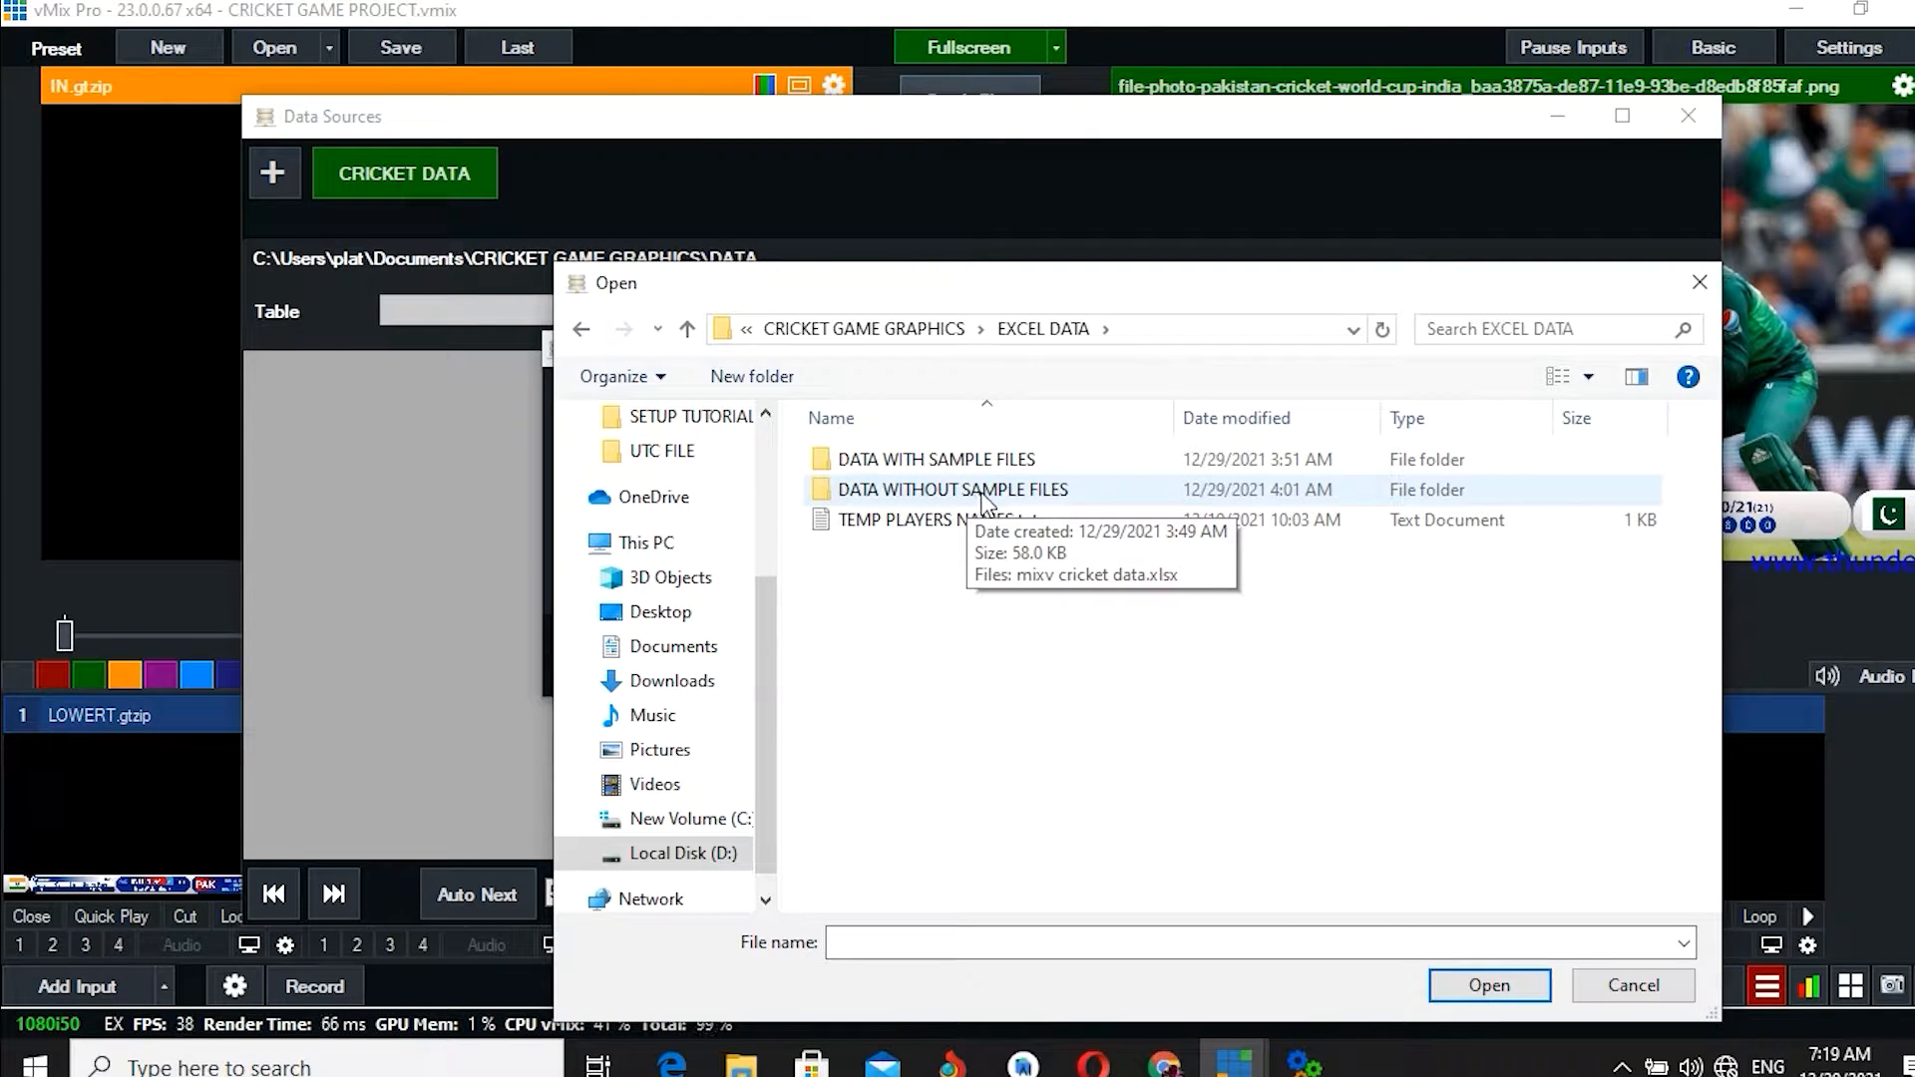
pyautogui.doubleClick(1017, 496)
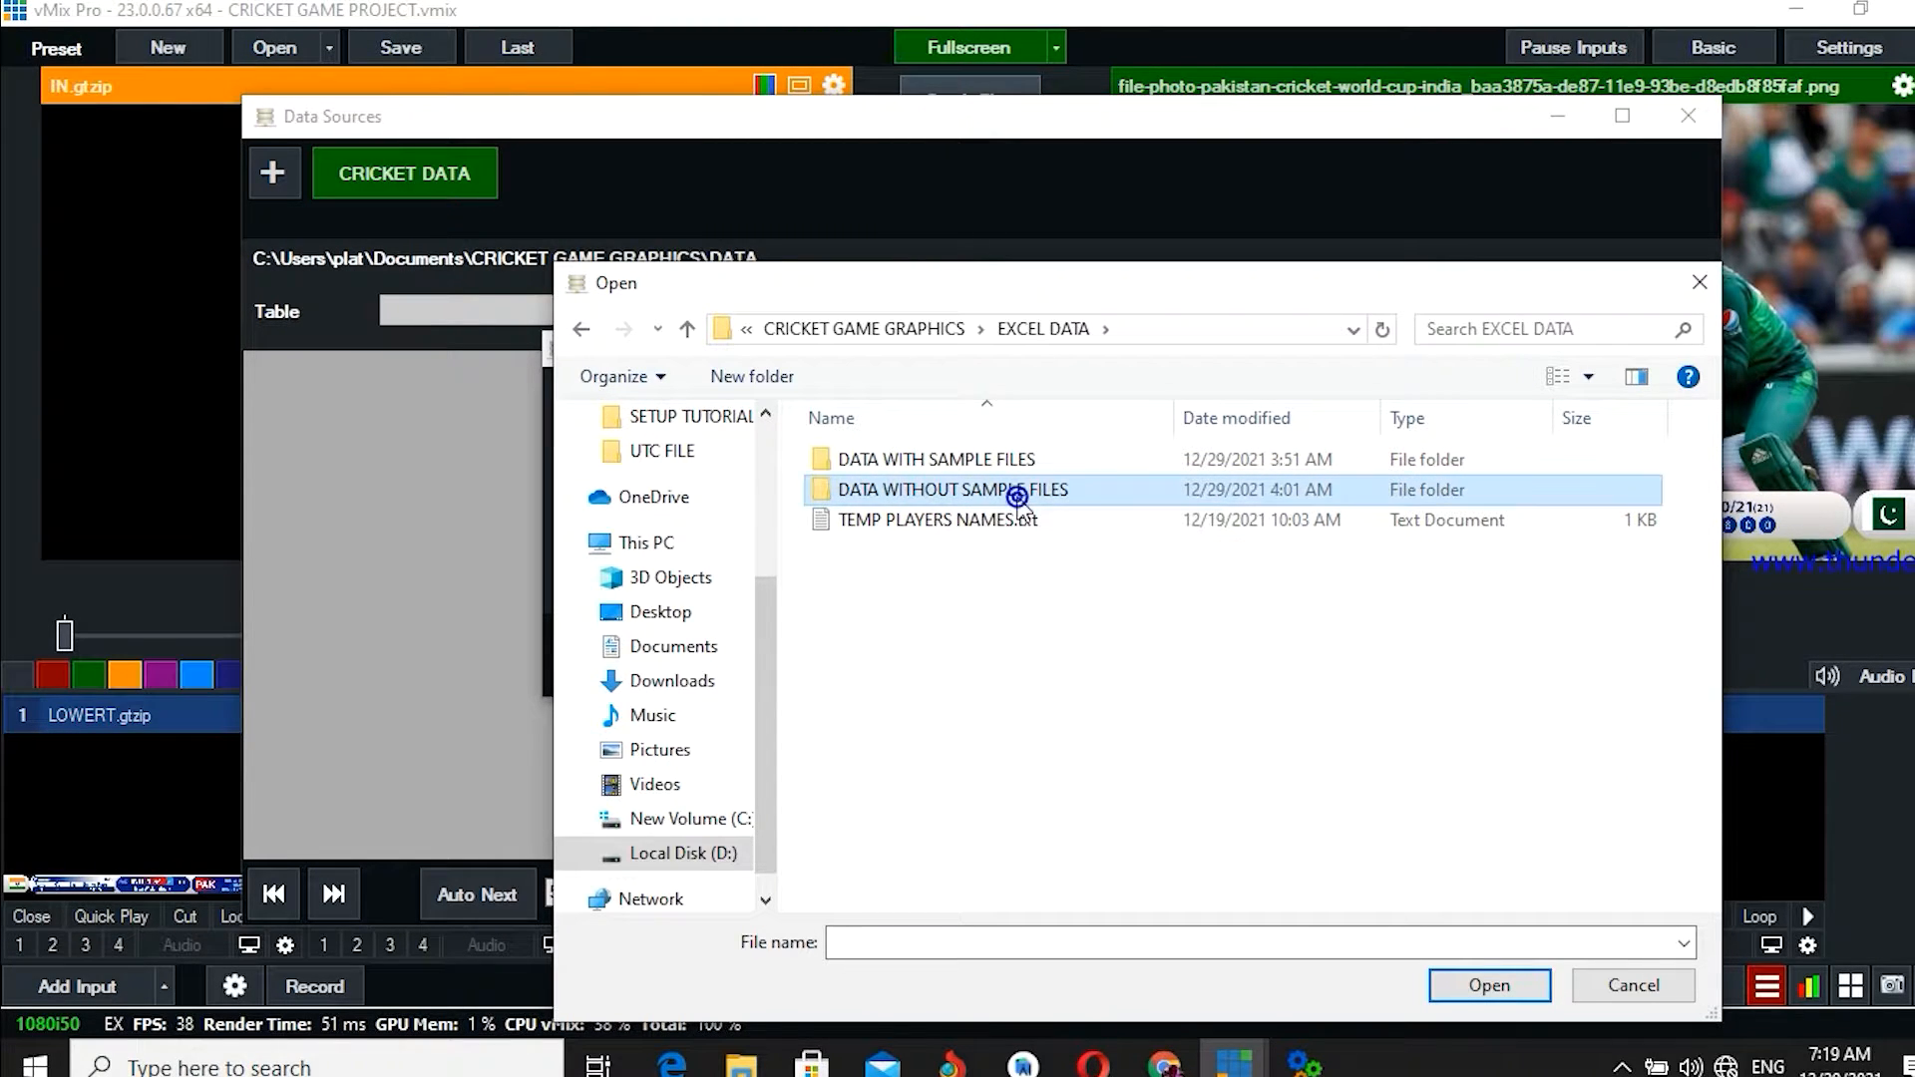
pyautogui.click(933, 463)
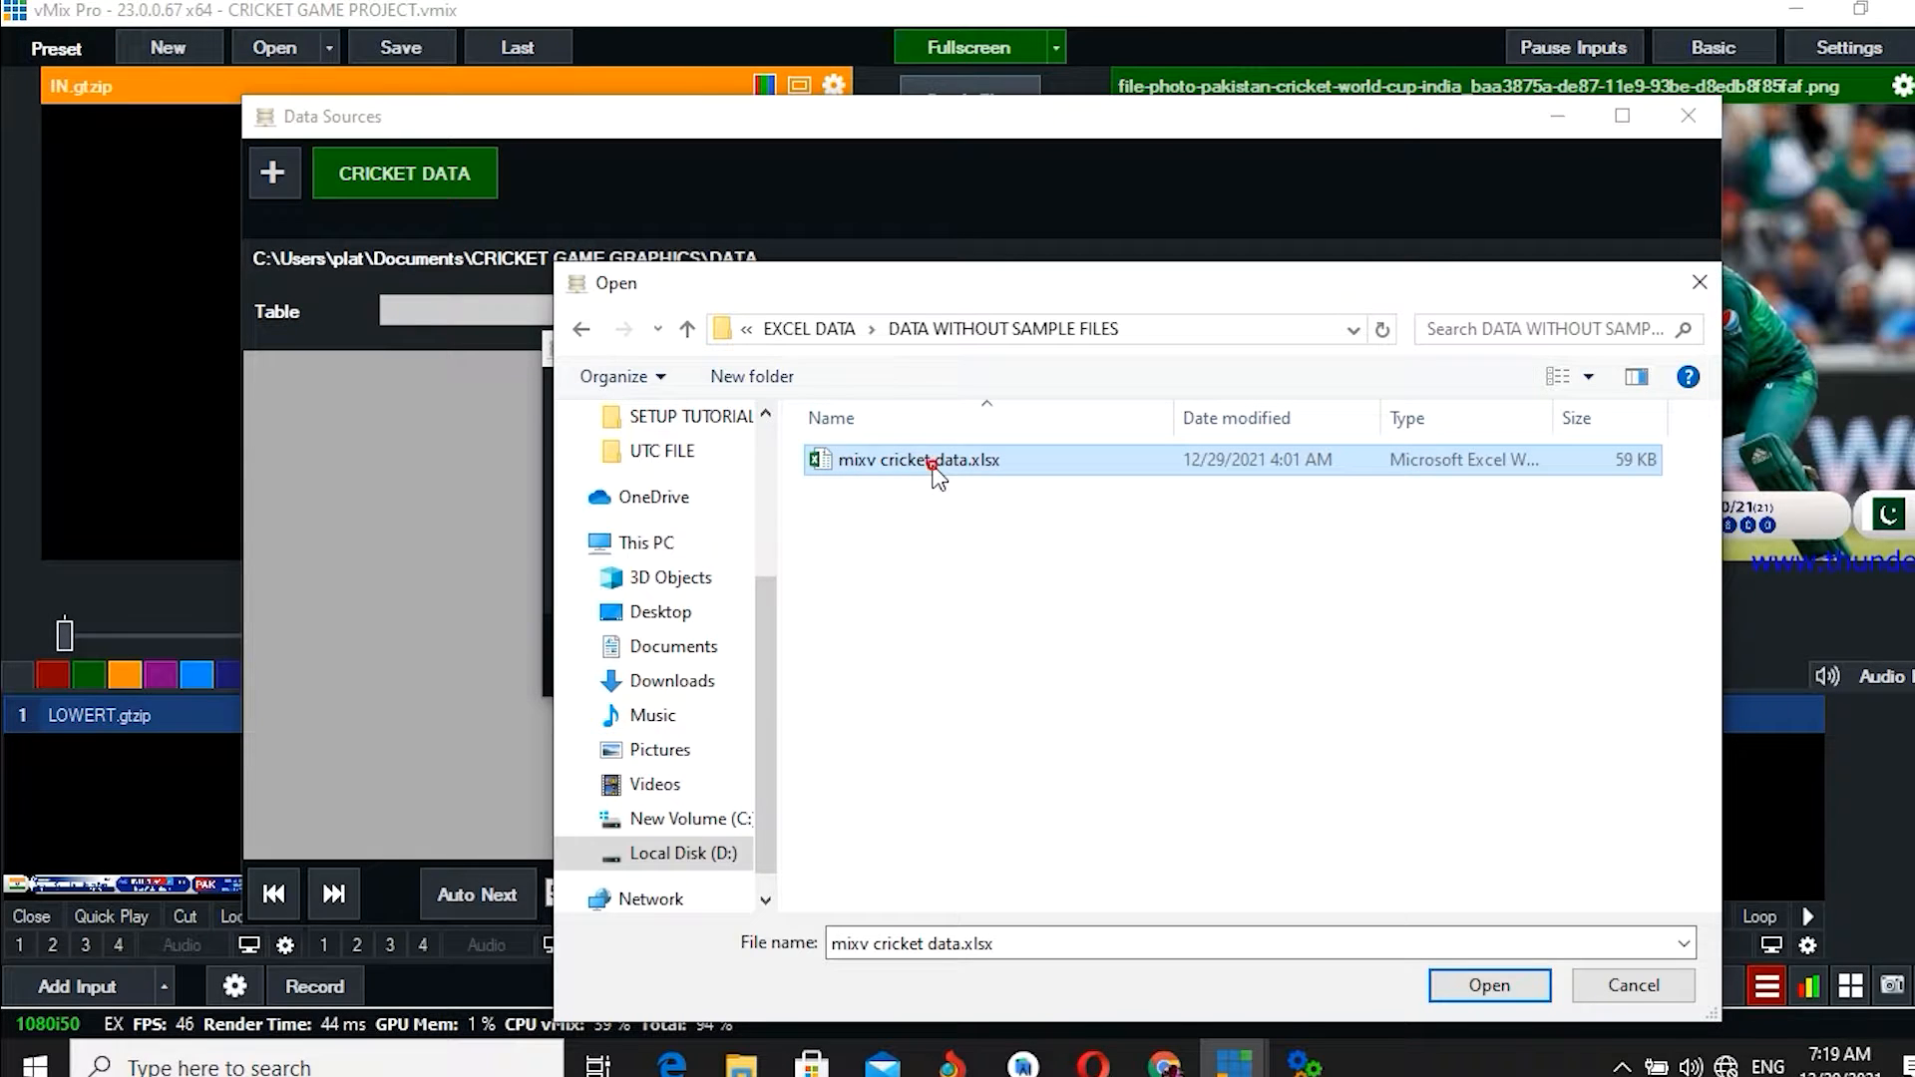
pyautogui.click(1486, 985)
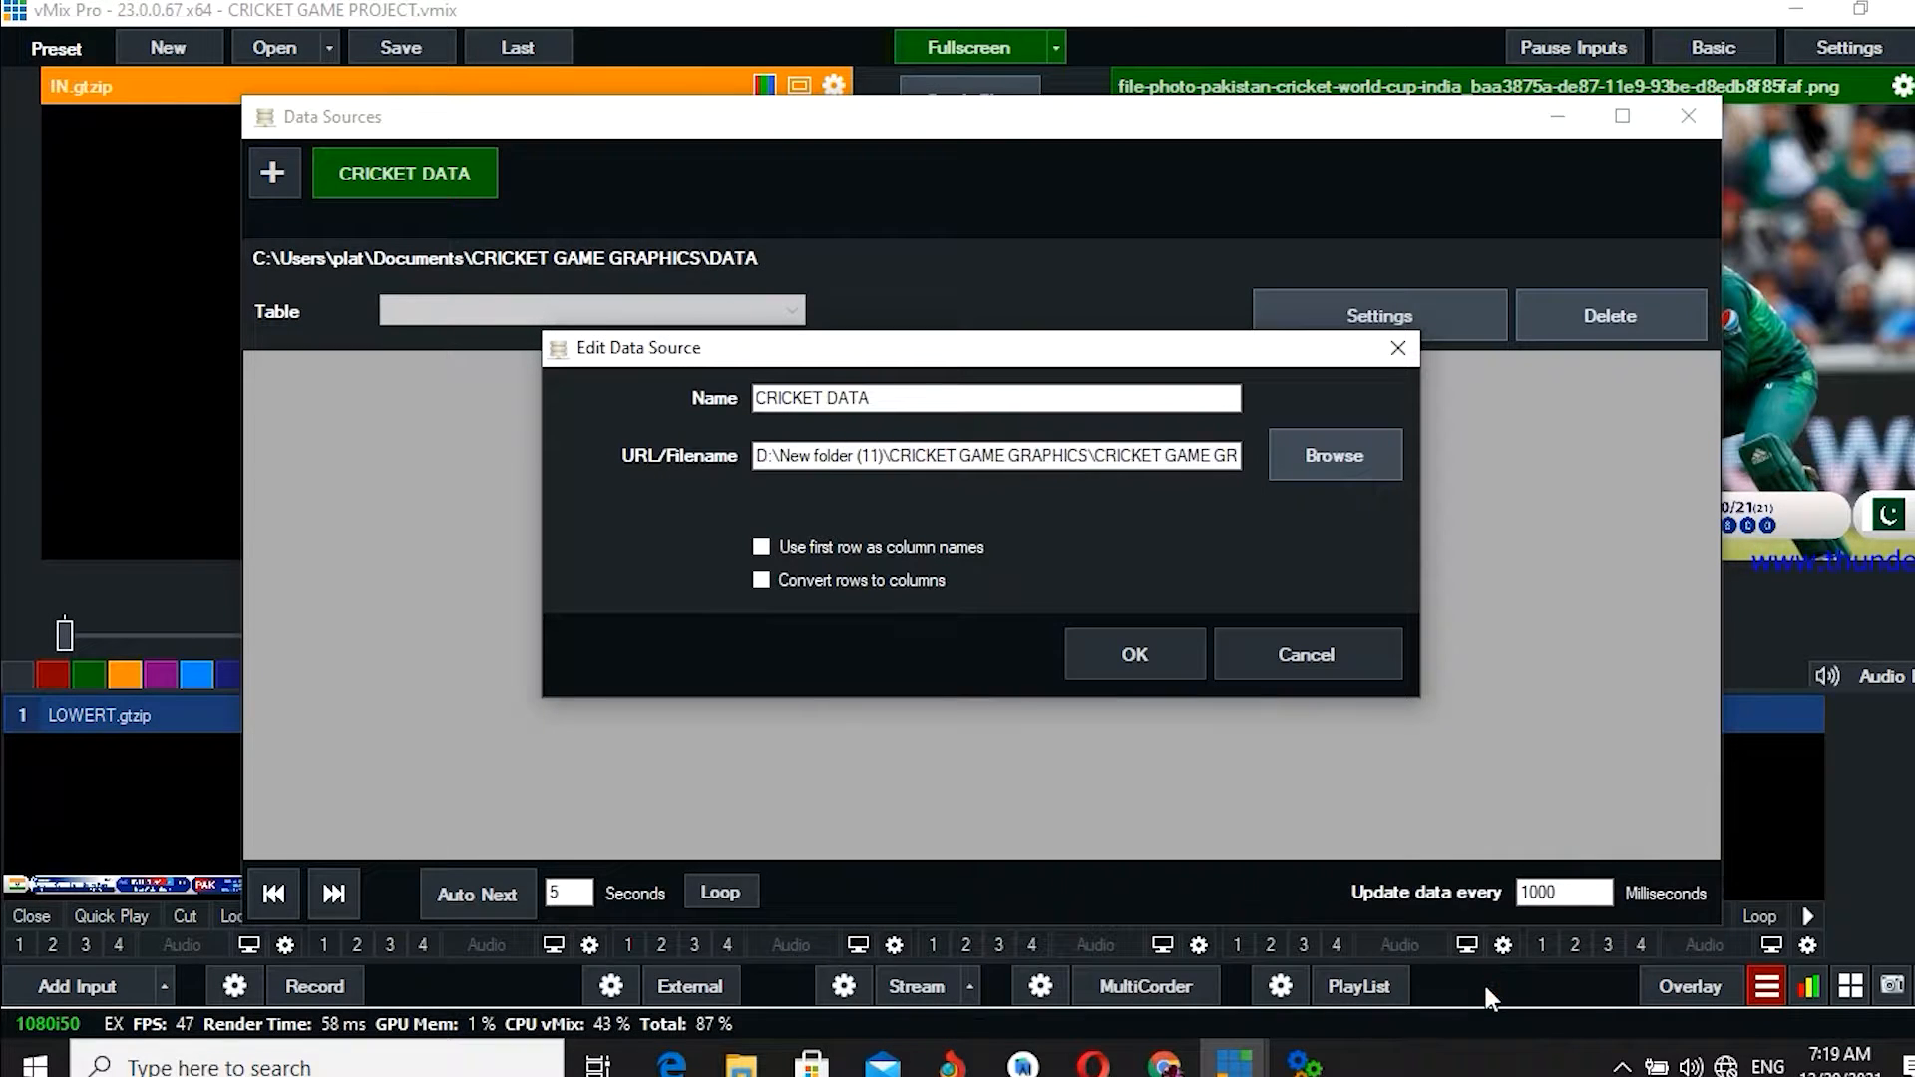
pyautogui.click(1151, 656)
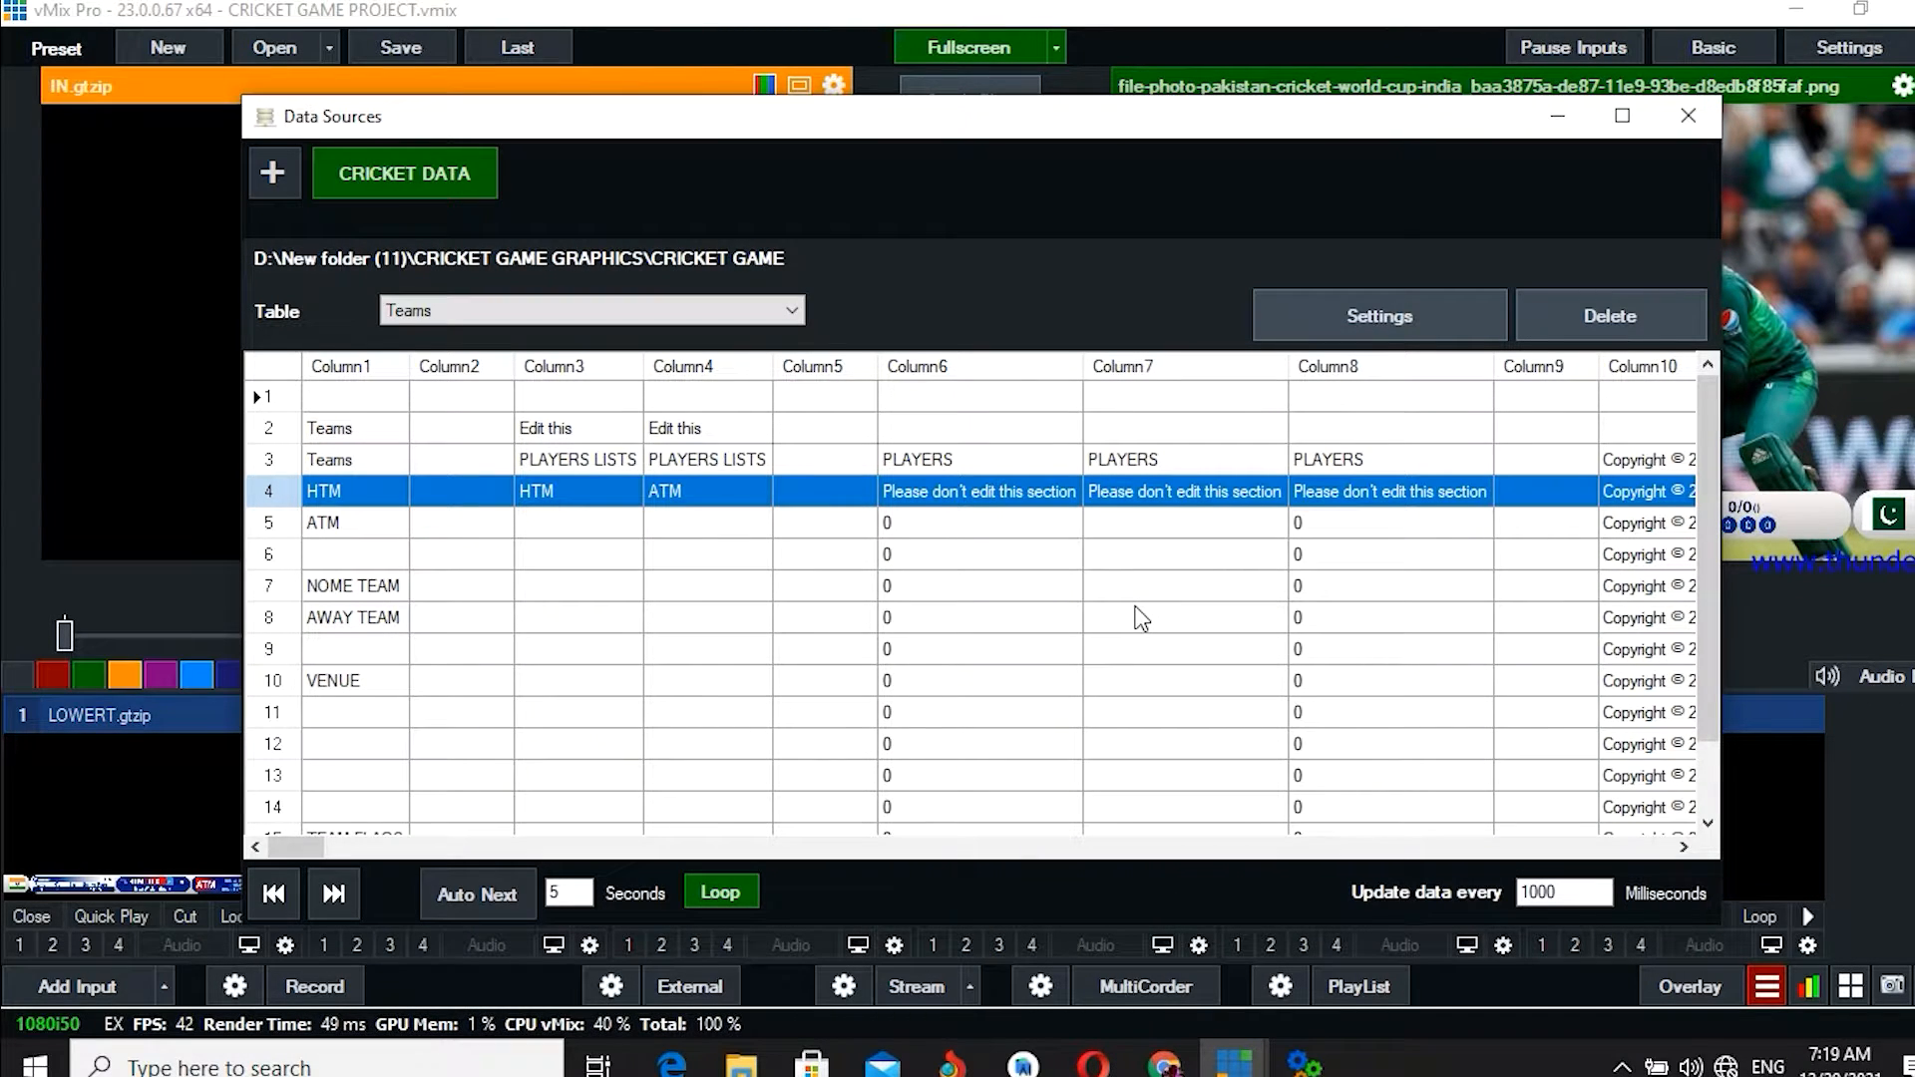
# - Close the Data Sources window and return to the DATA layout in vMix Universal Title Controller
pyautogui.click(1687, 116)
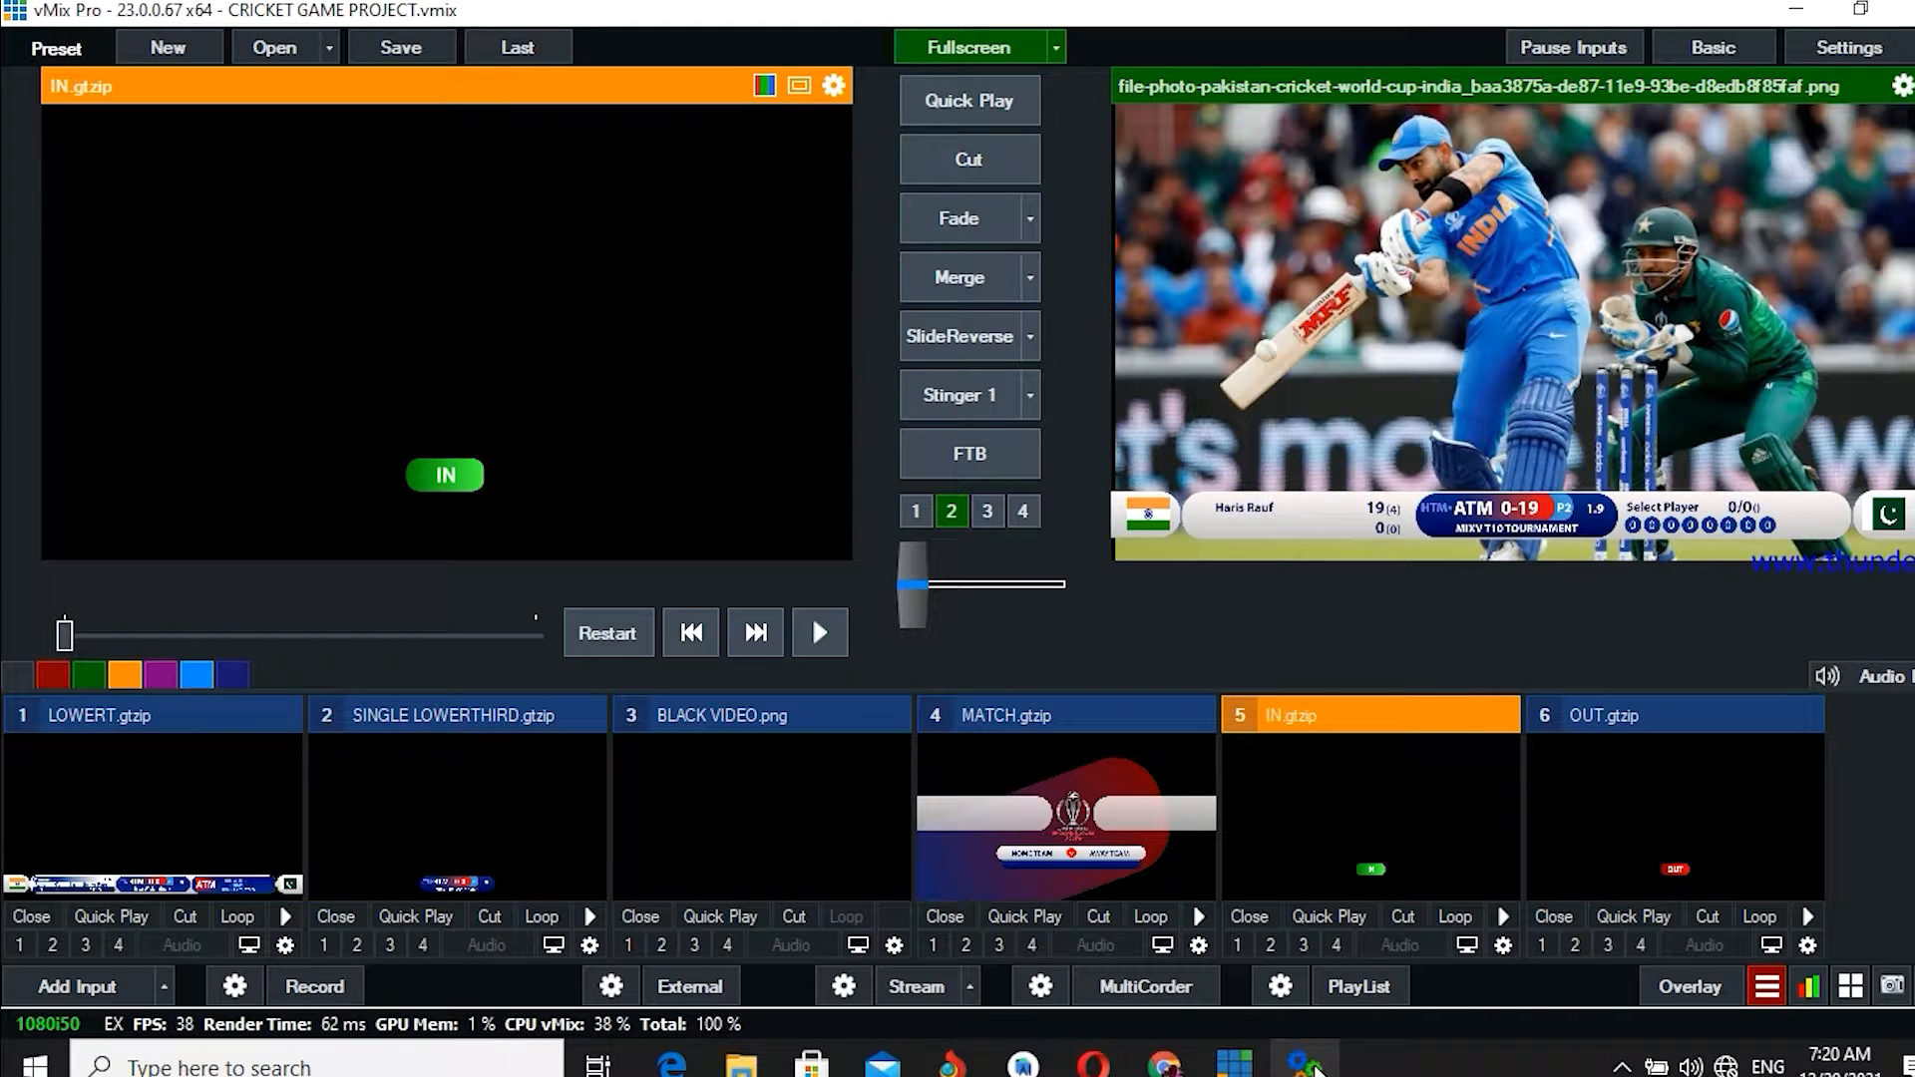
pyautogui.moveTo(1309, 1067)
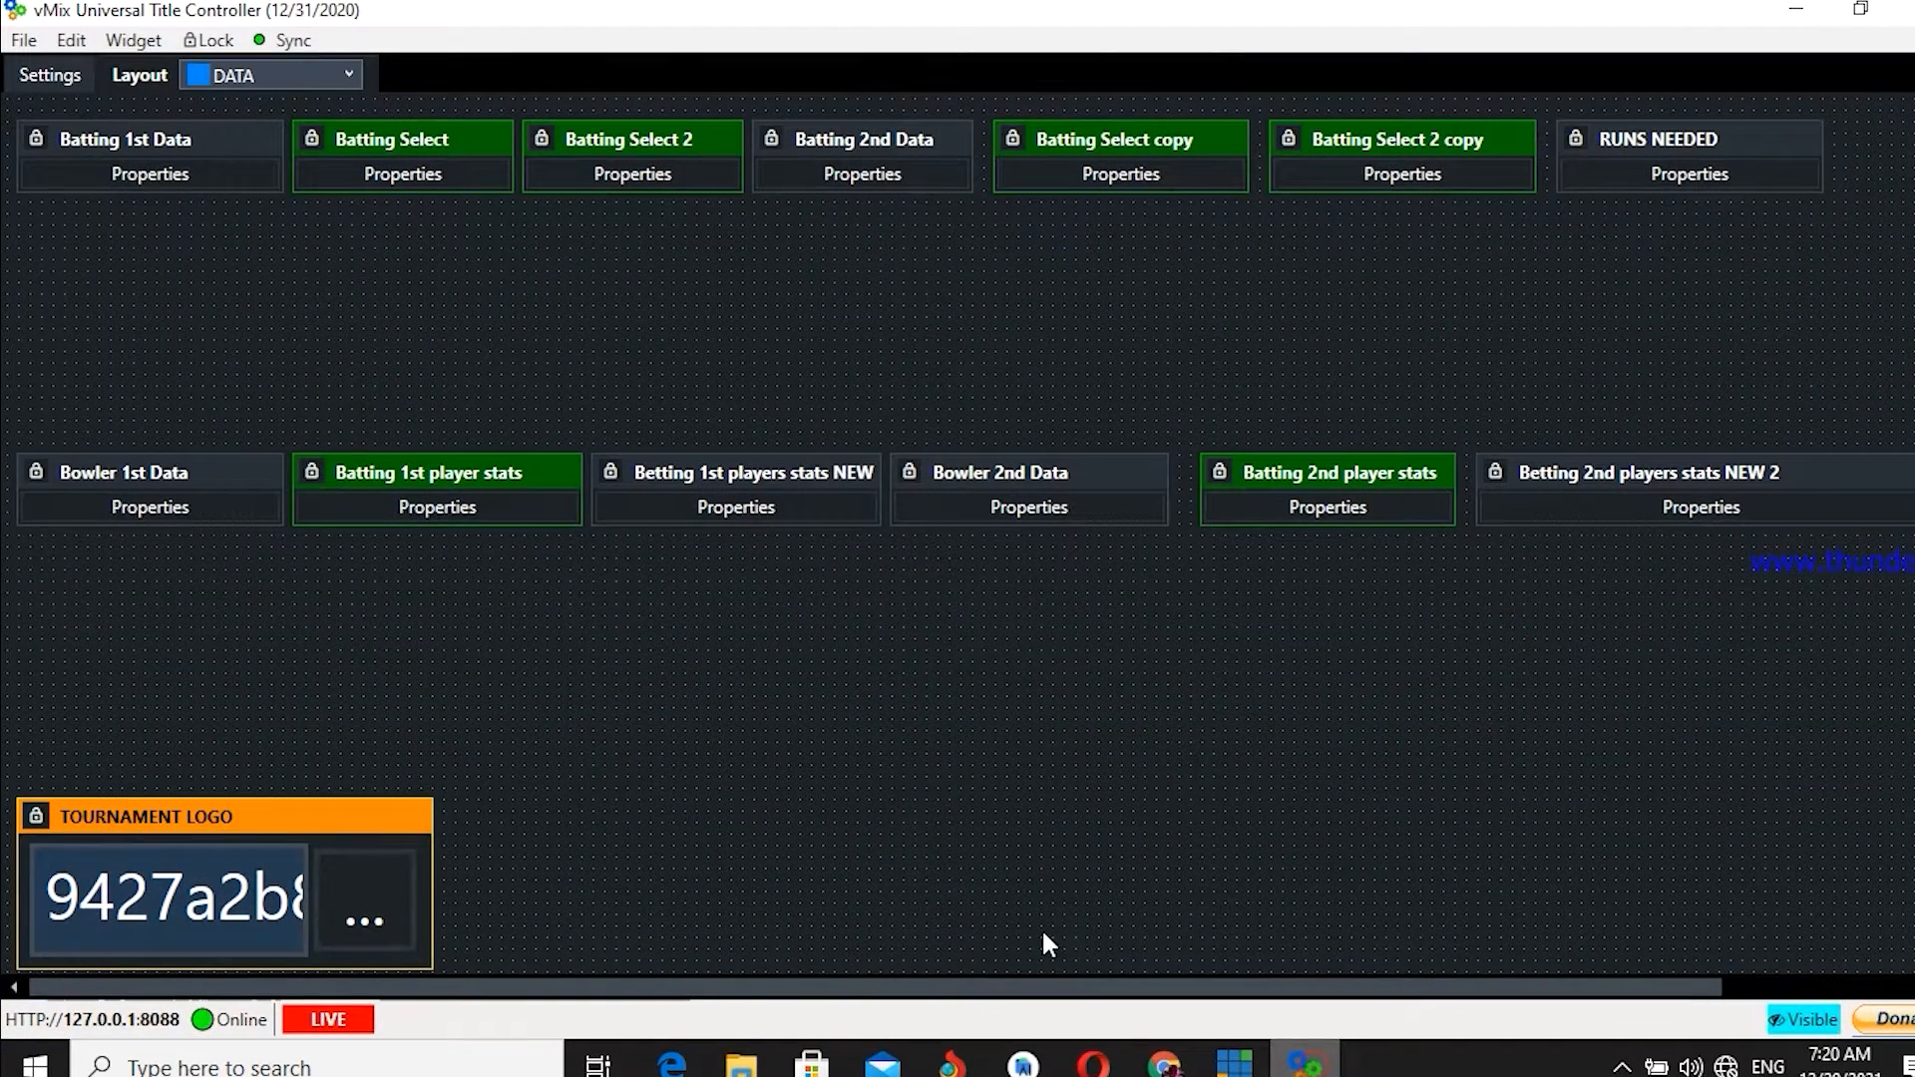
pyautogui.click(227, 239)
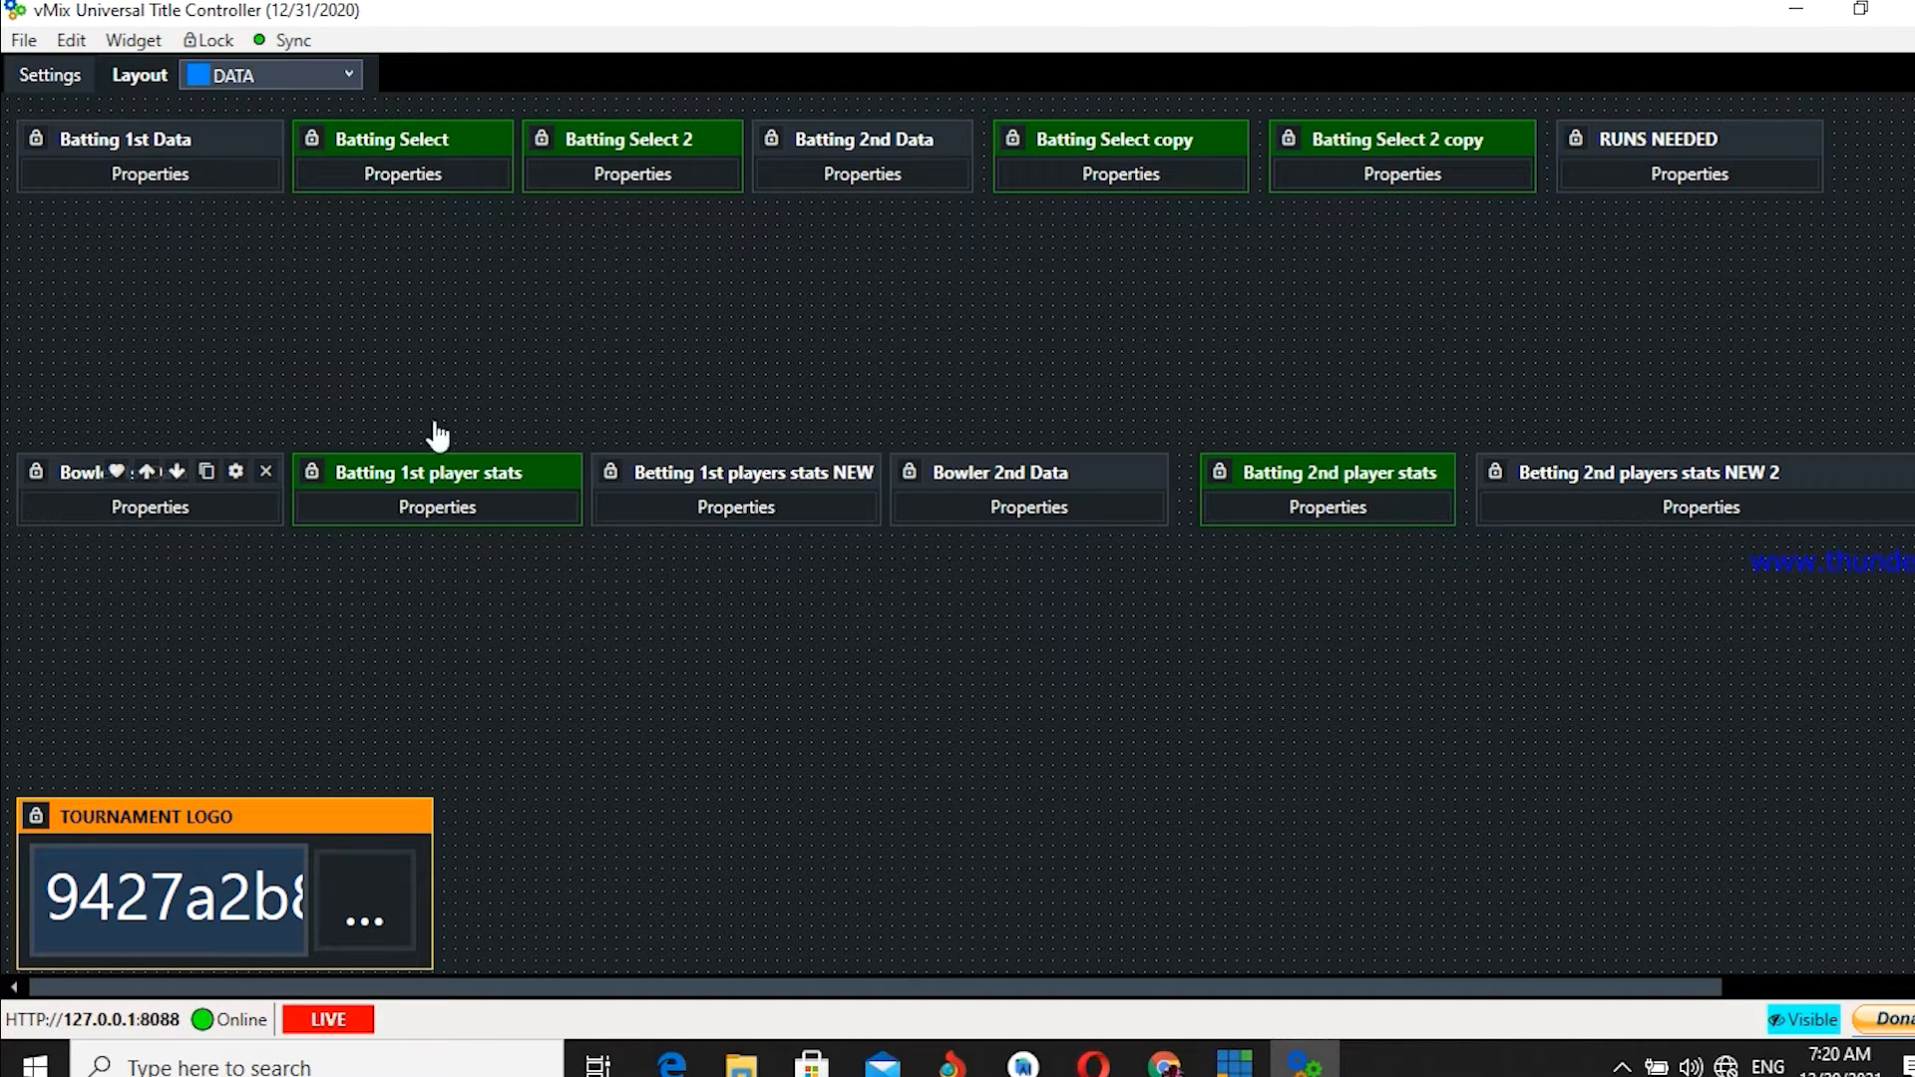
# - Switch to File Explorer and open EXCEL DATA LINKS NAMES.txt from the SETUP TUTORIALS folder of CRICKET GAME GRAPHICS
pyautogui.click(741, 1063)
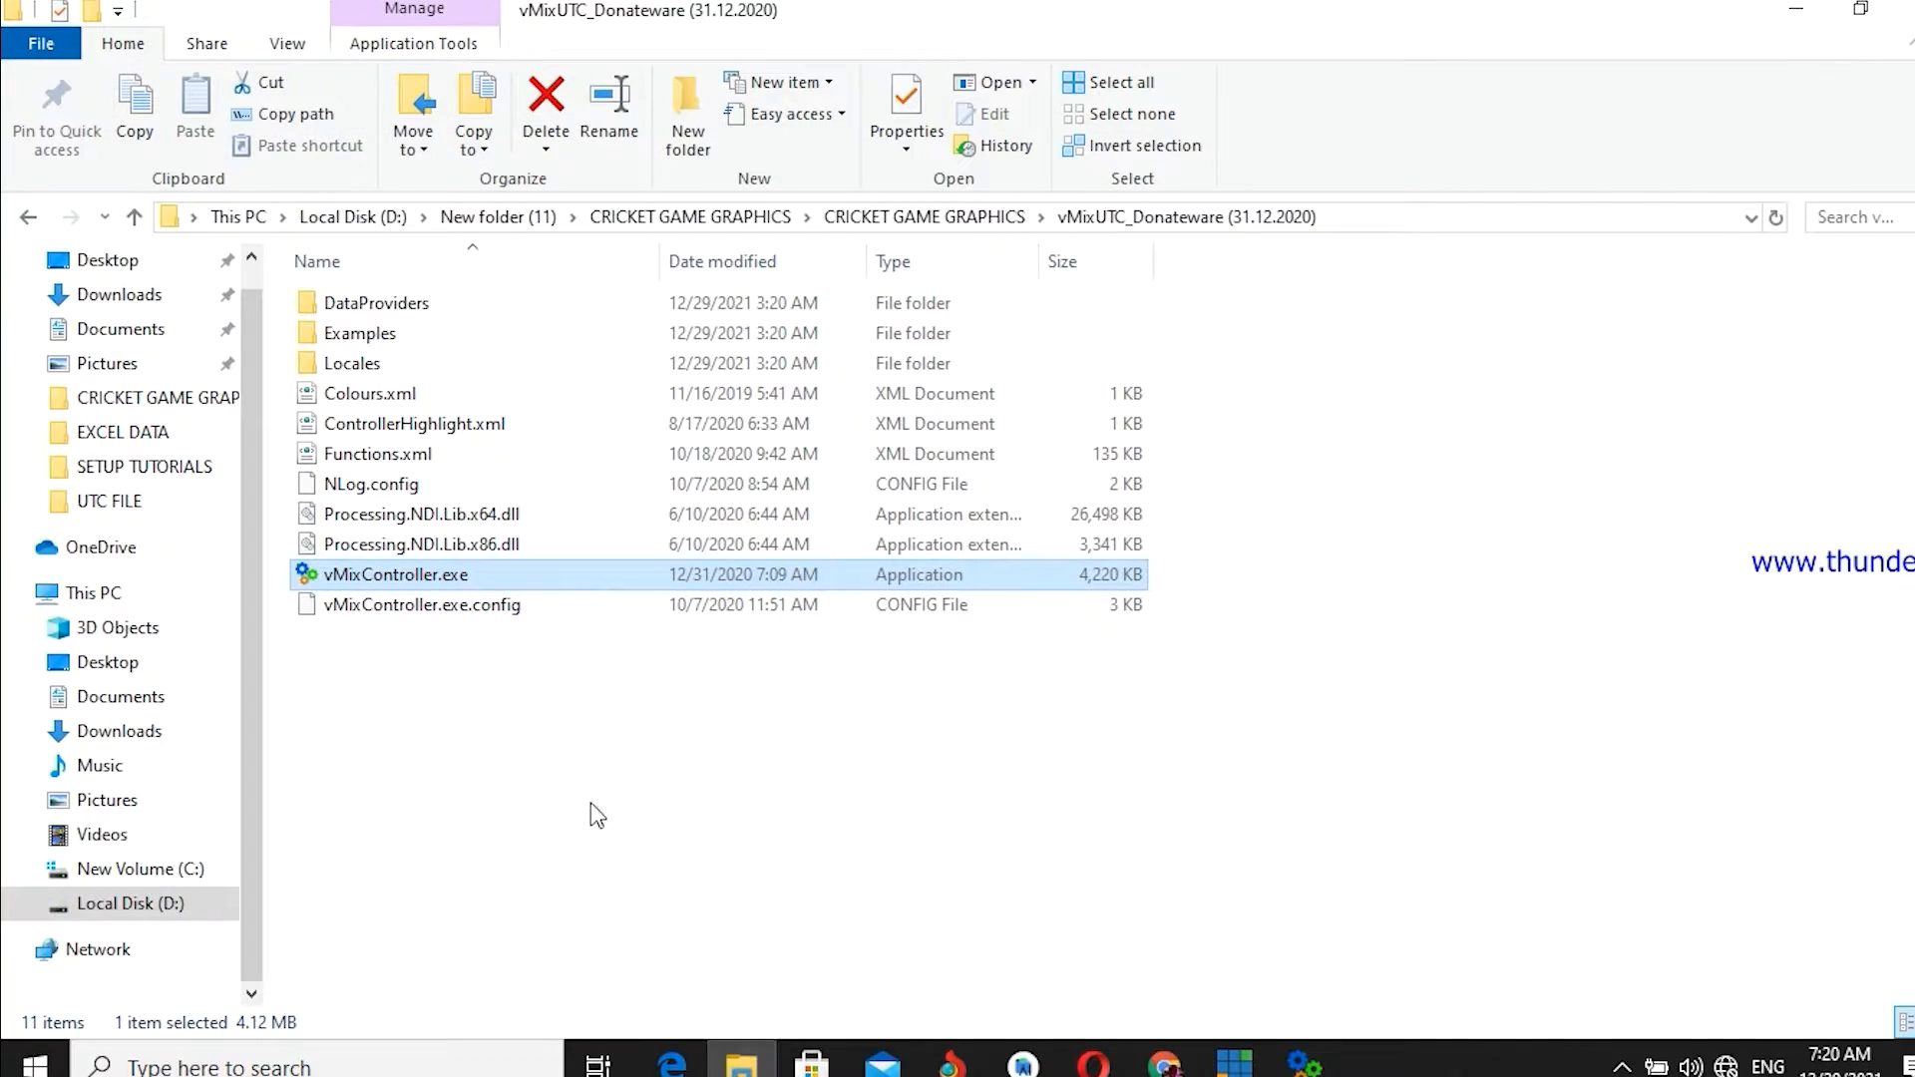
pyautogui.click(953, 227)
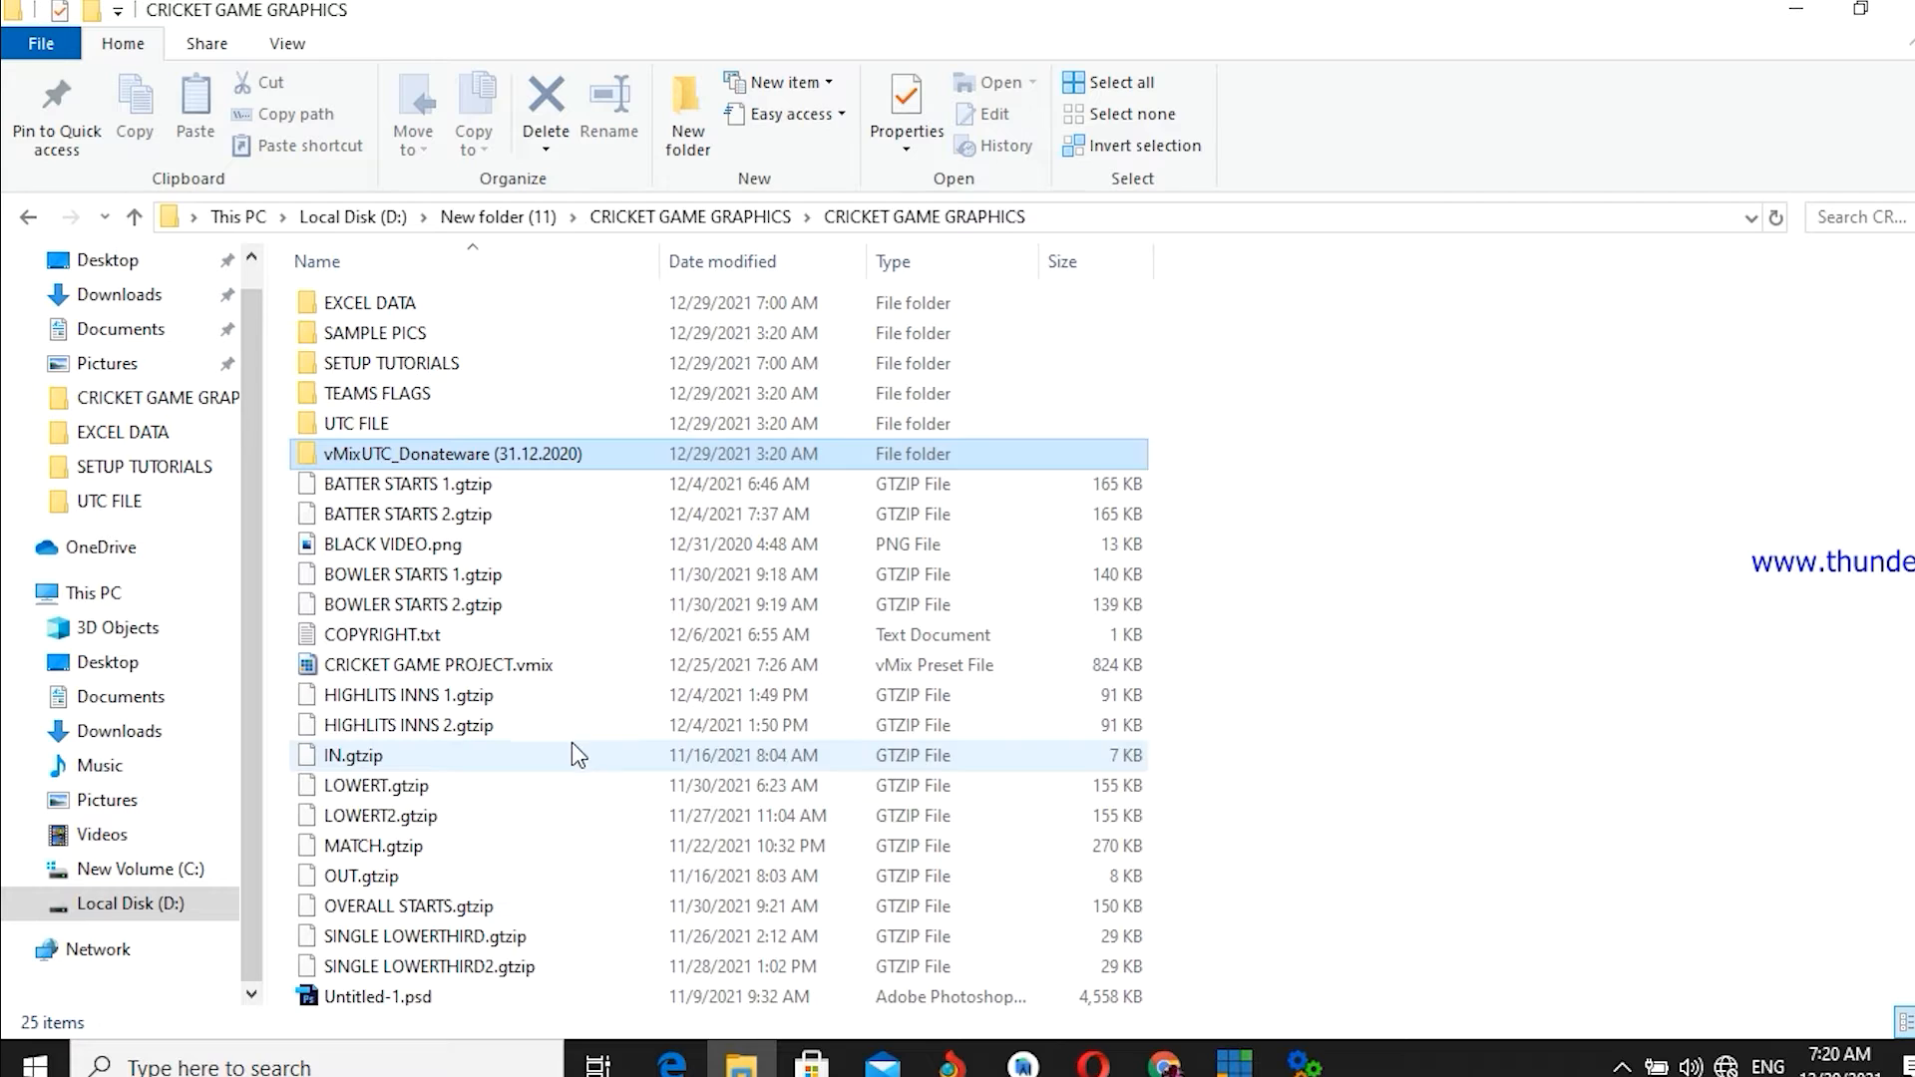
pyautogui.click(406, 374)
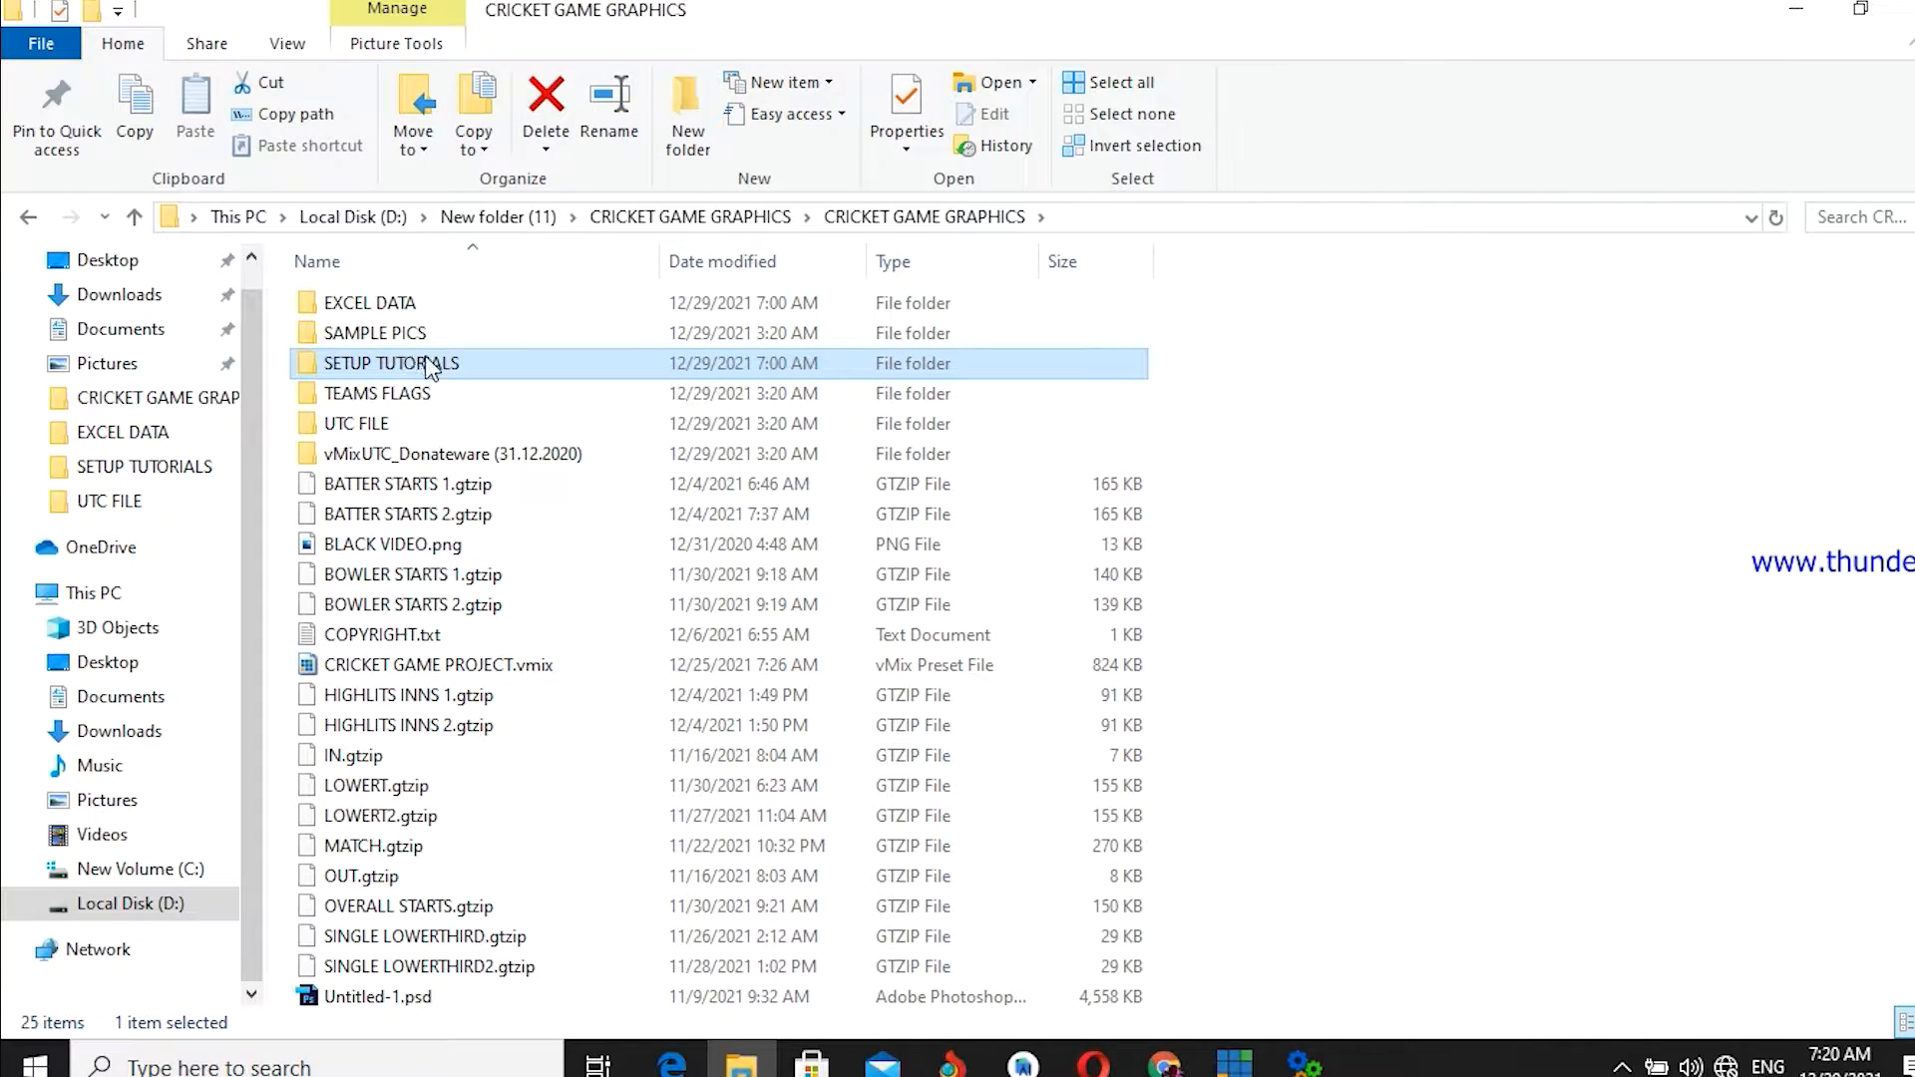
pyautogui.doubleClick(409, 367)
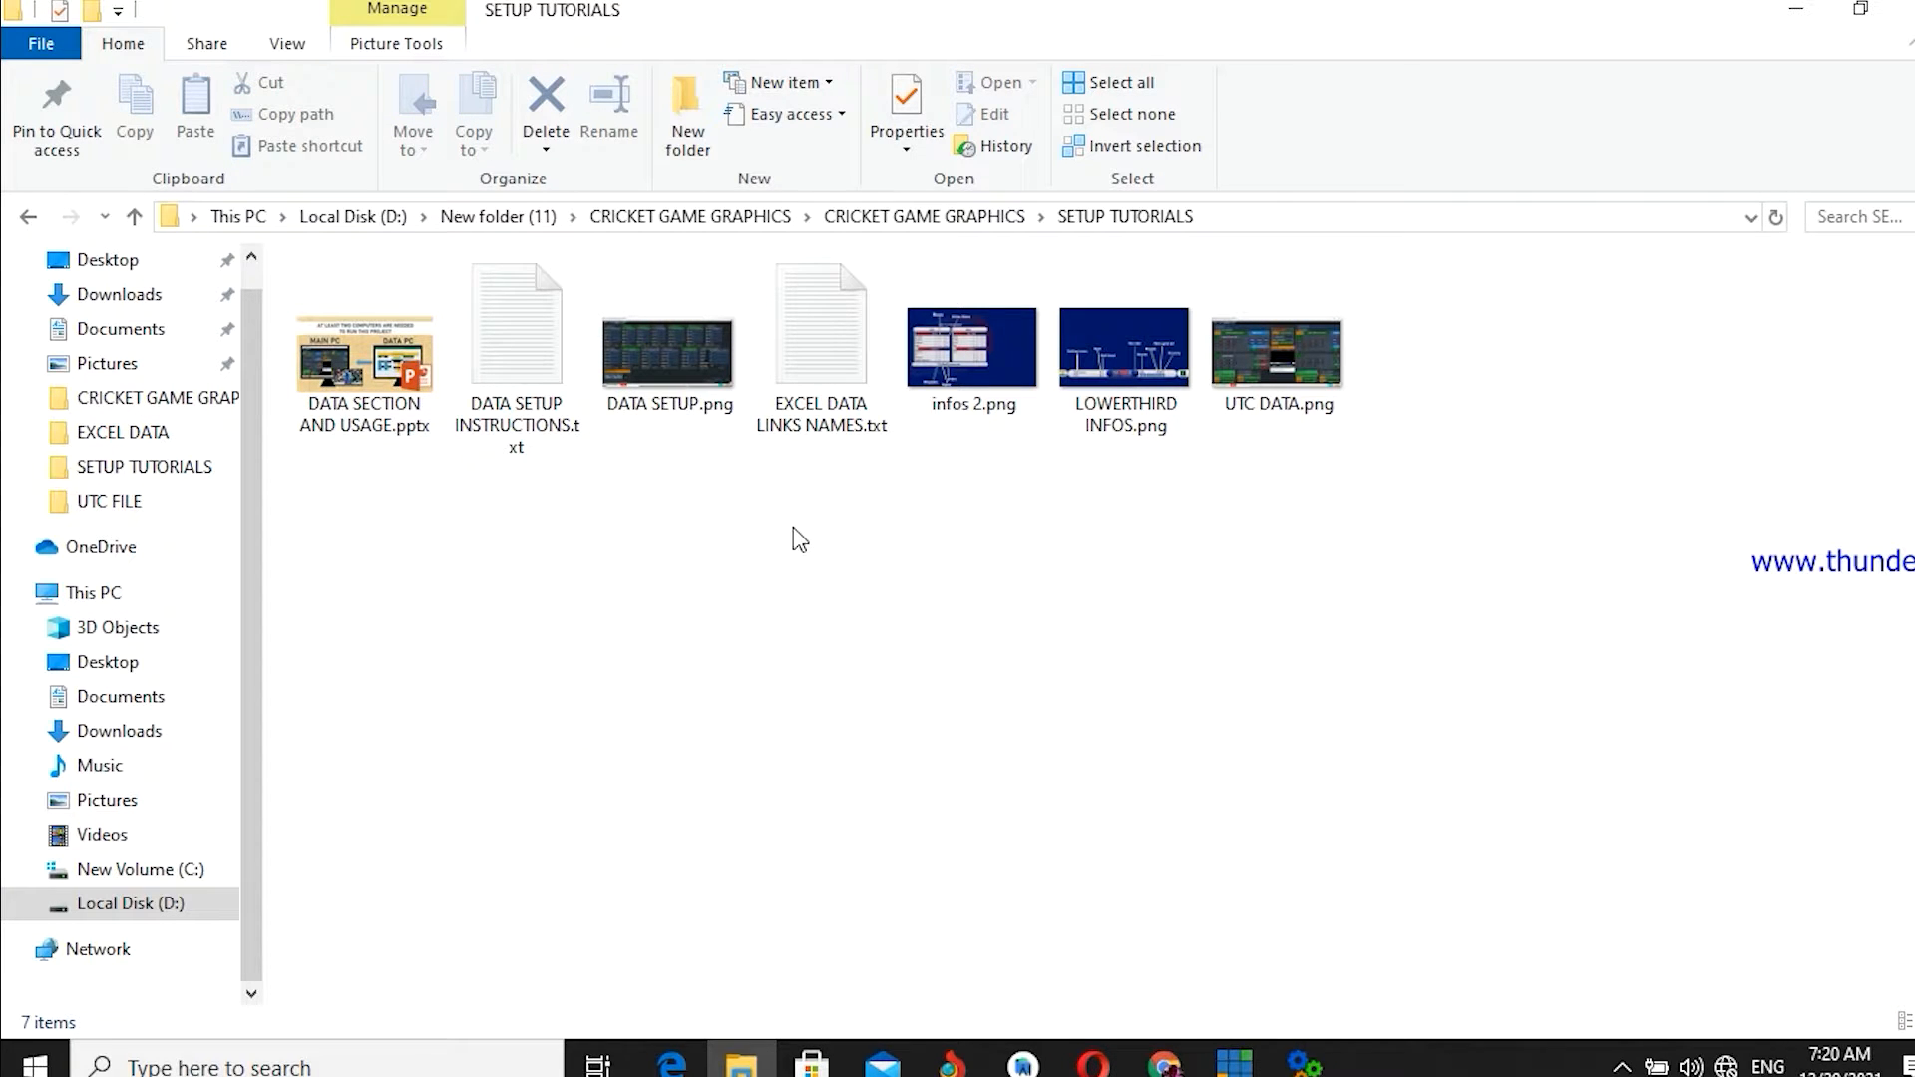
pyautogui.click(816, 313)
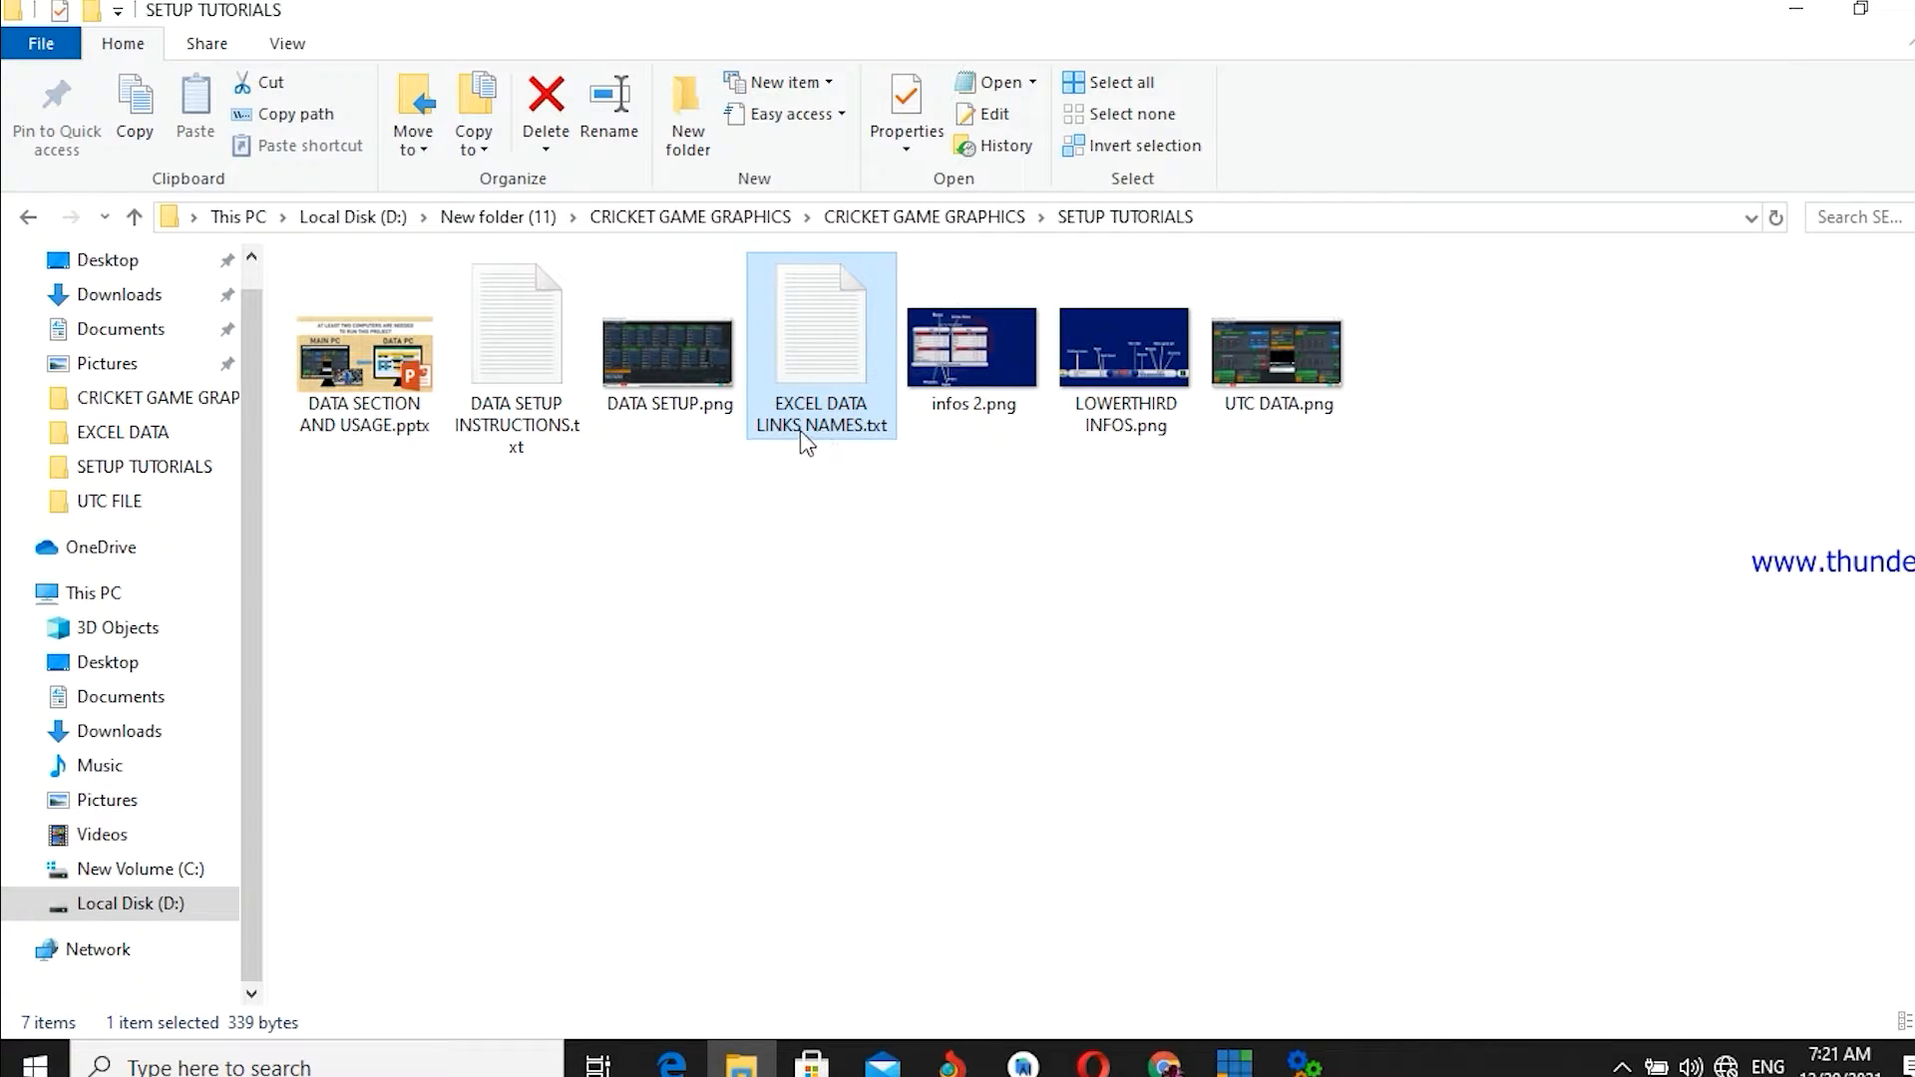
pyautogui.doubleClick(819, 323)
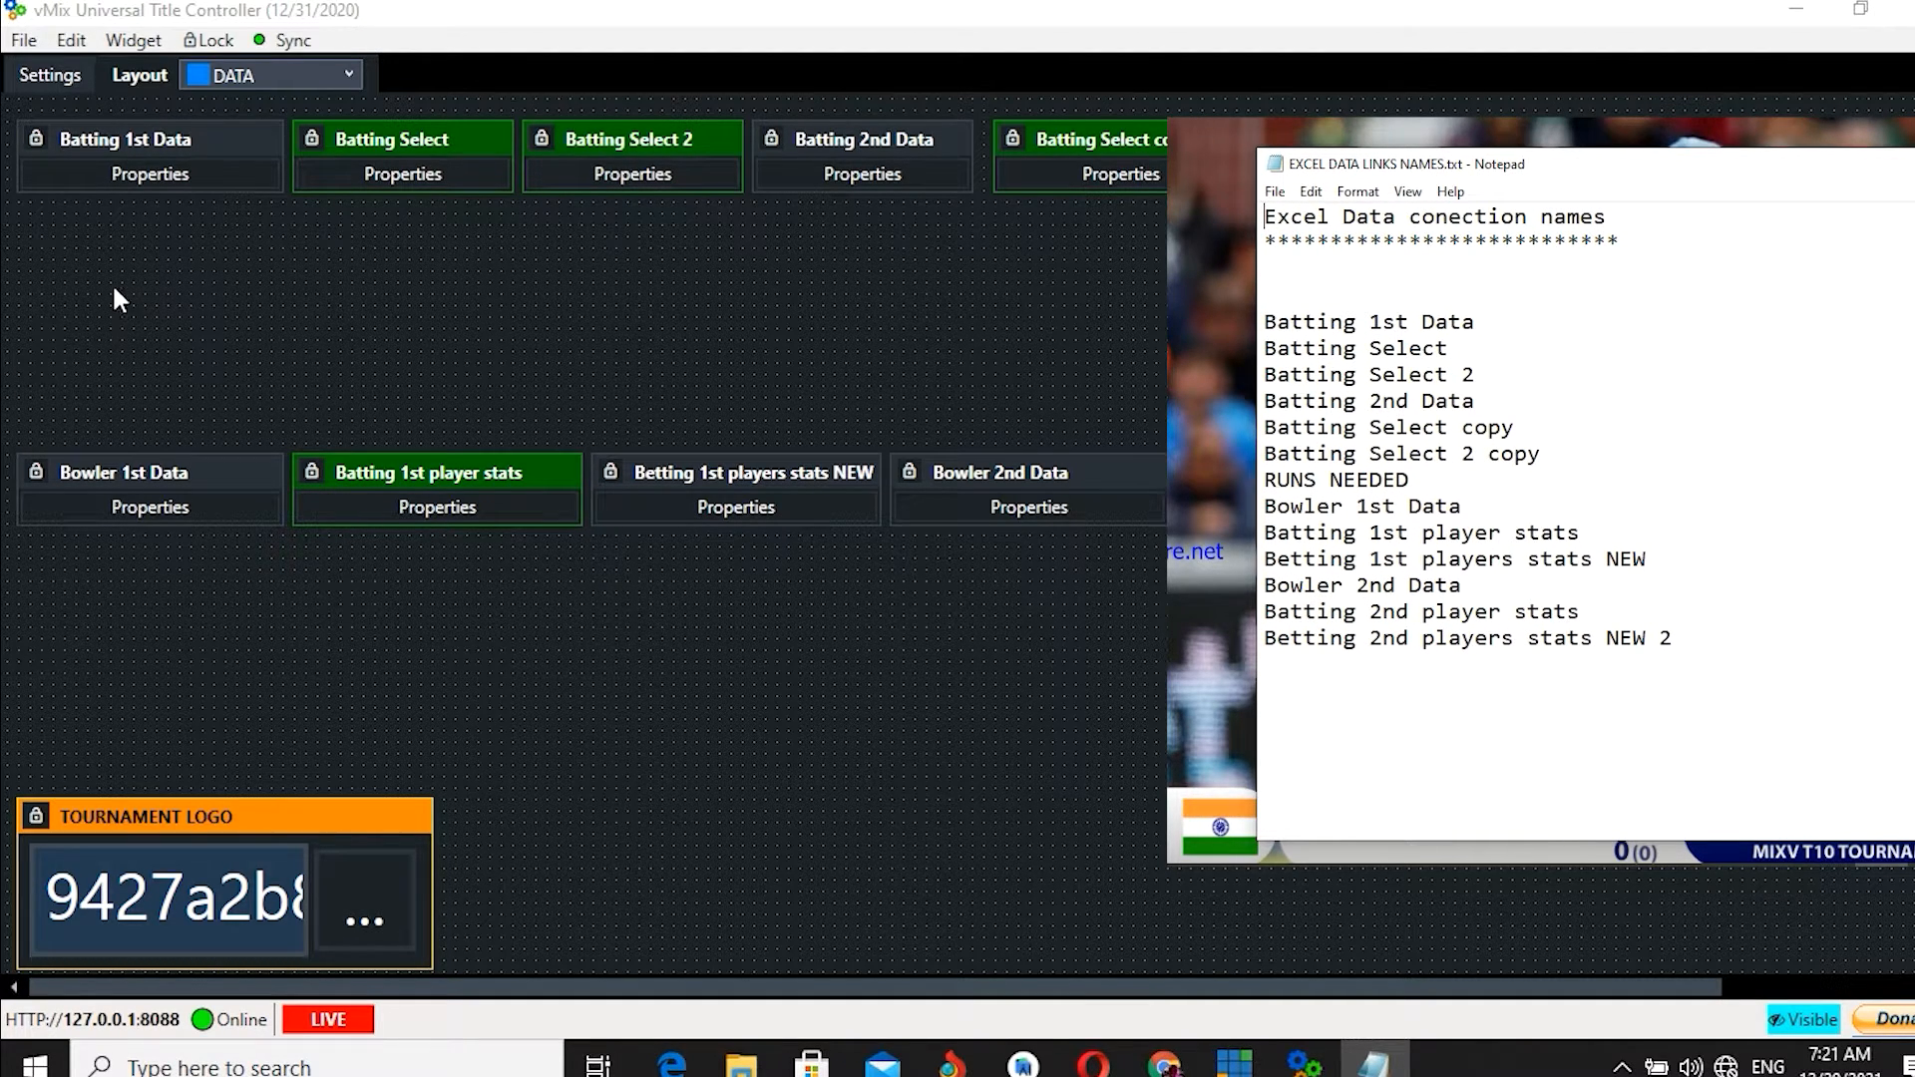
# - Add an Excel Data external data widget to the DATA layout, directly below the Batting 1st Data widget
pyautogui.click(78, 295)
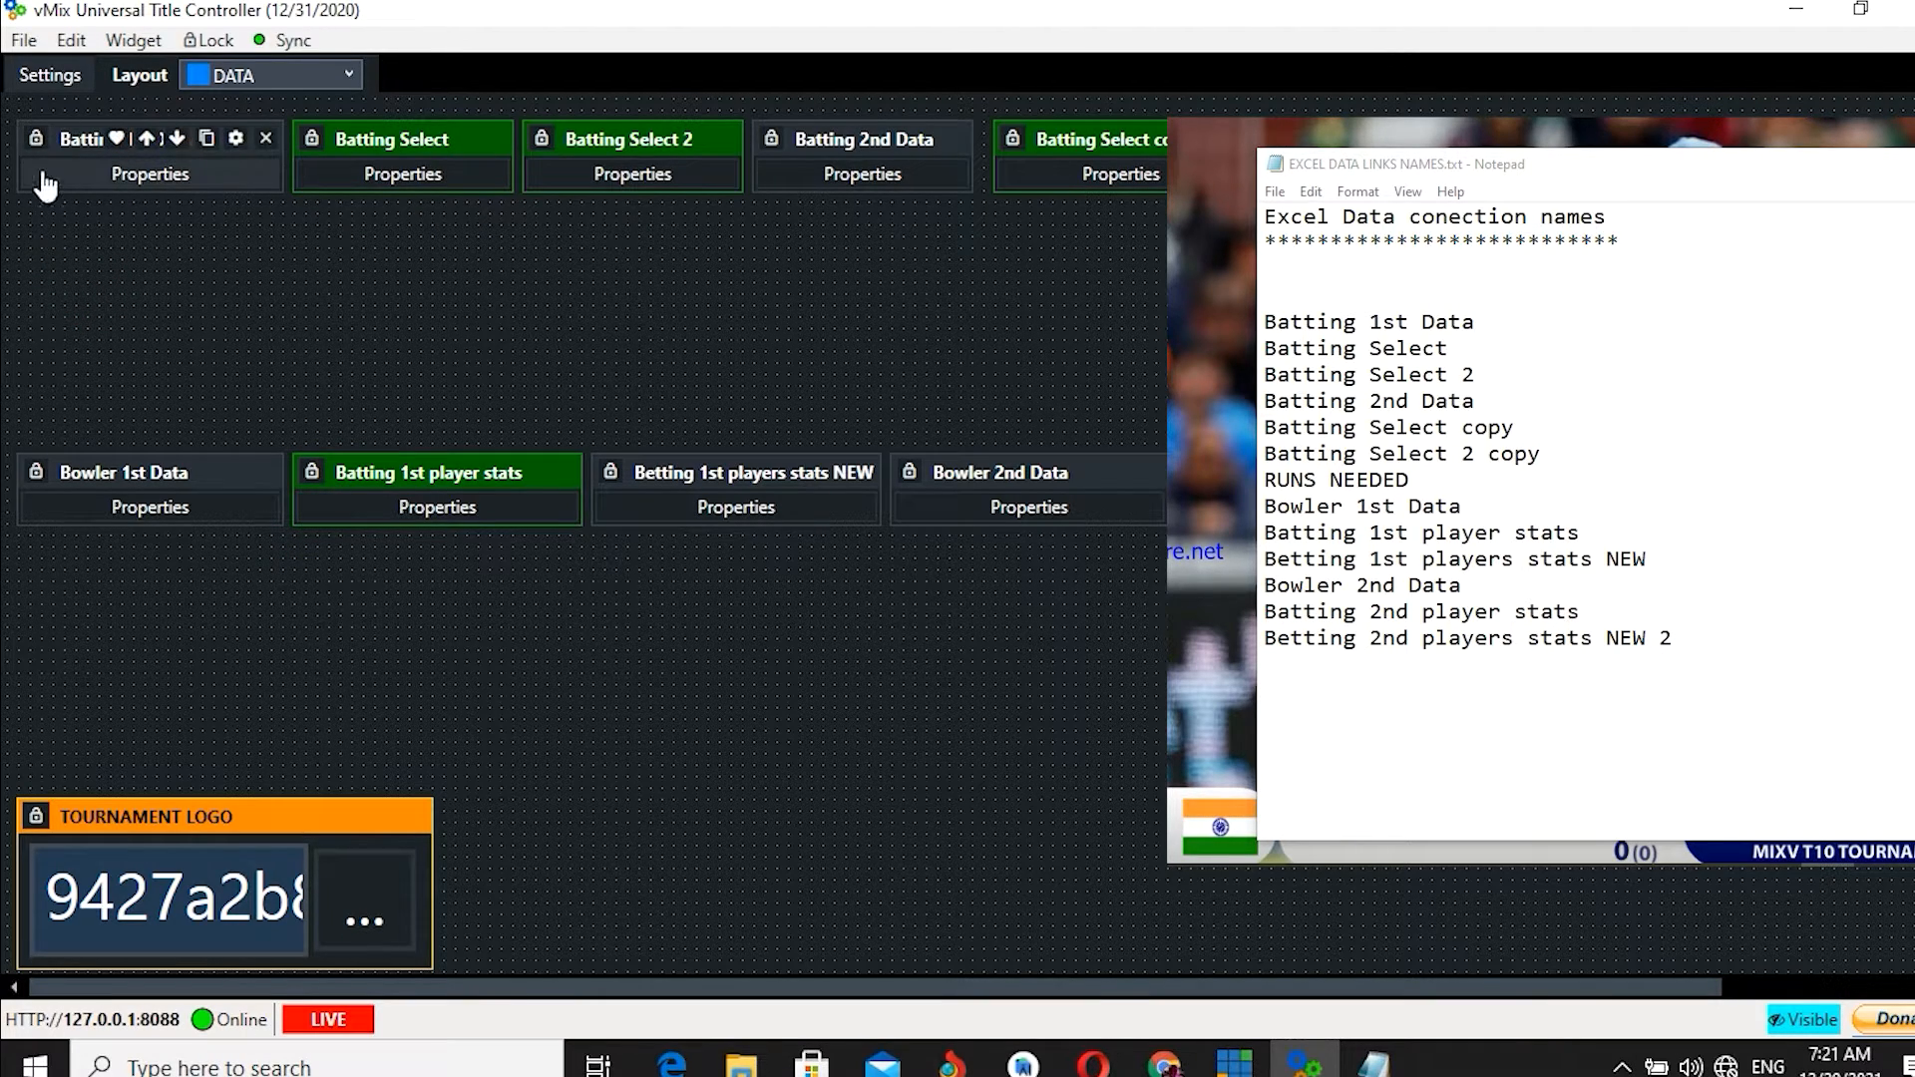
pyautogui.rightClick(40, 243)
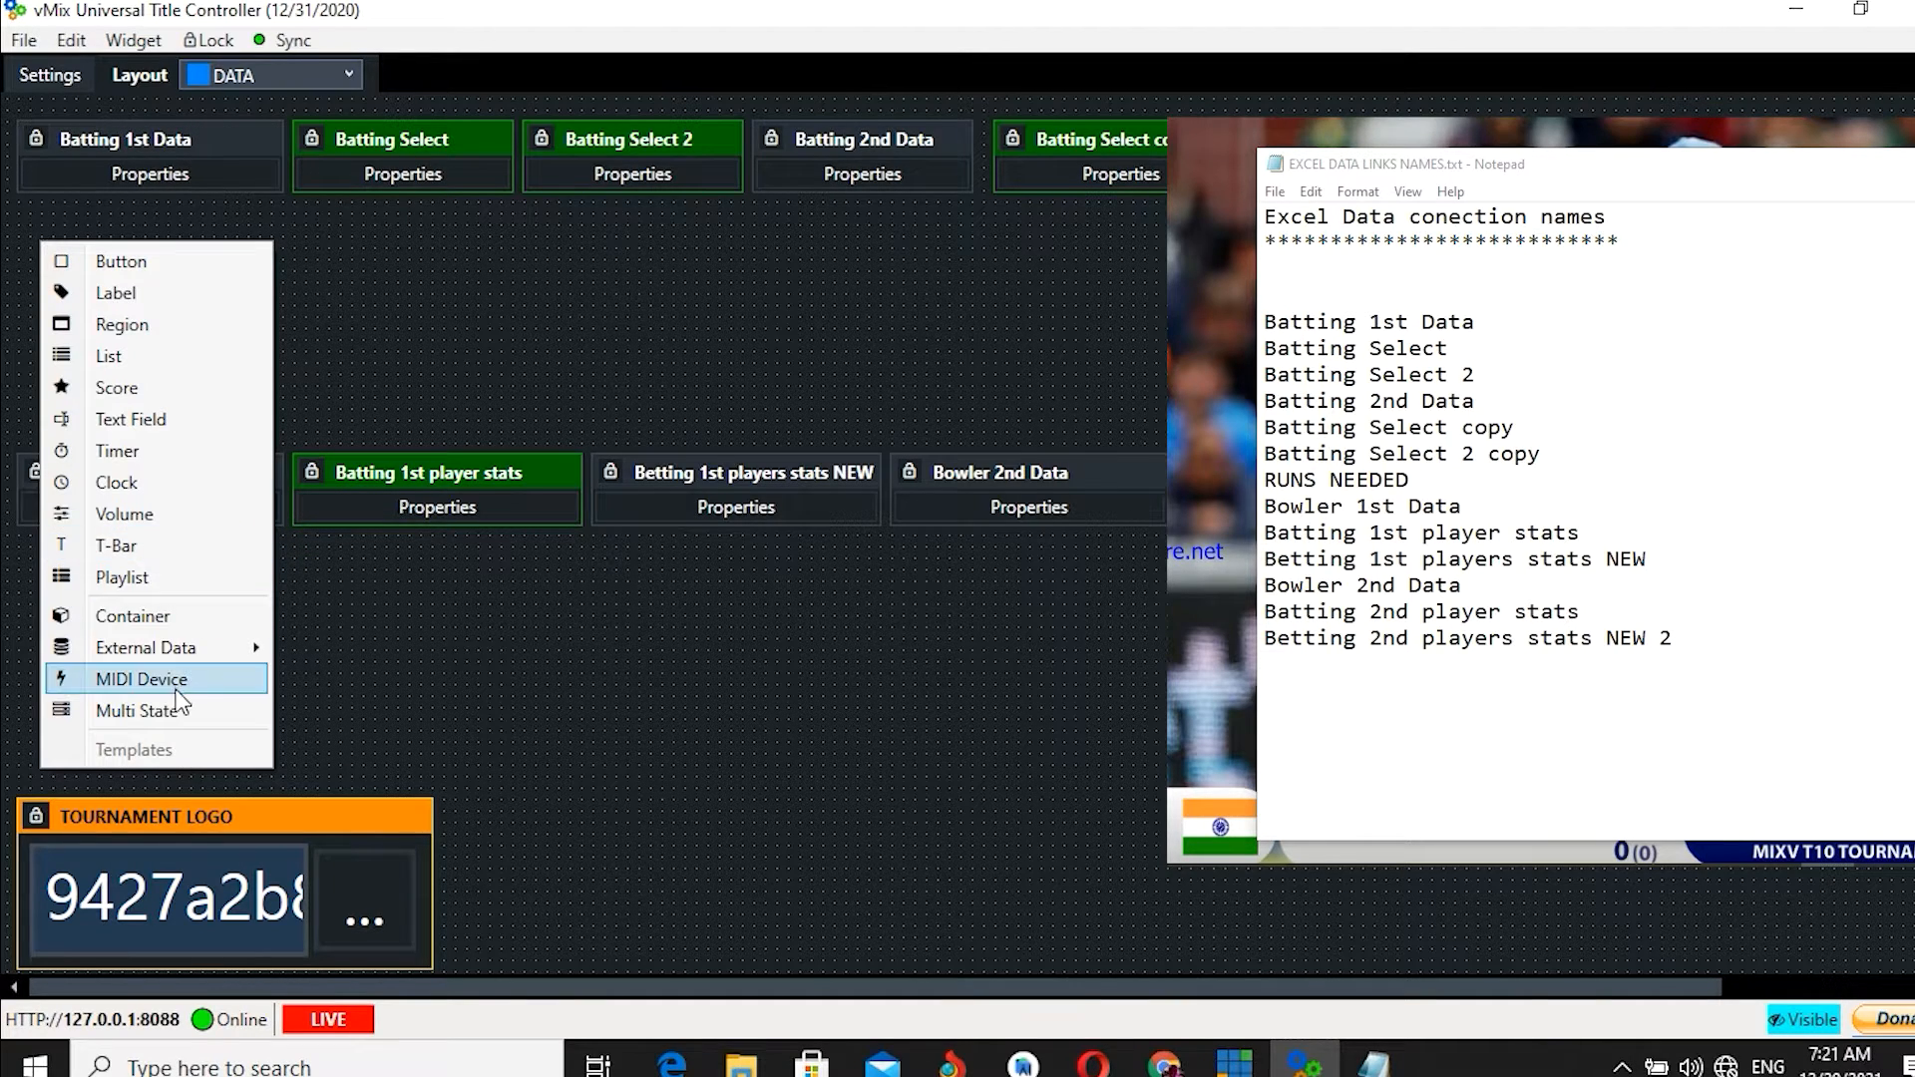
pyautogui.moveTo(206, 662)
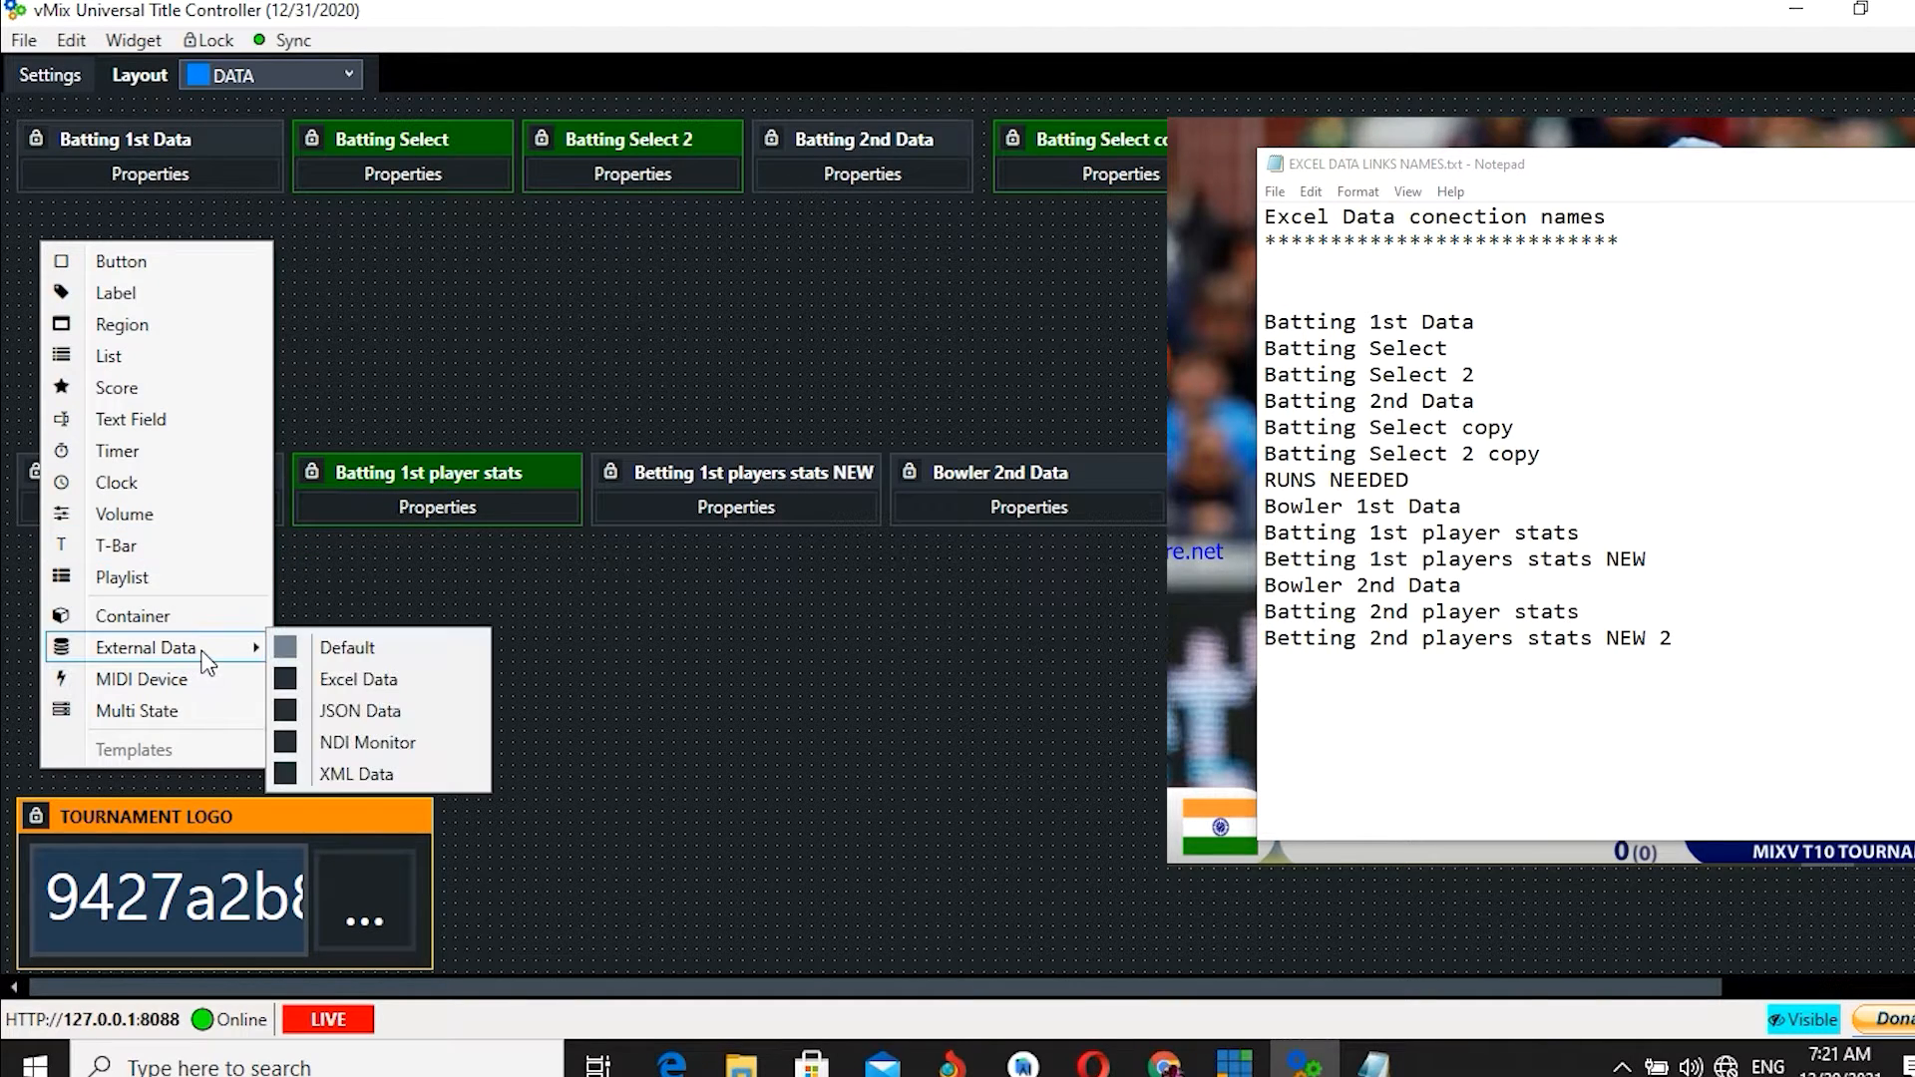
pyautogui.click(379, 684)
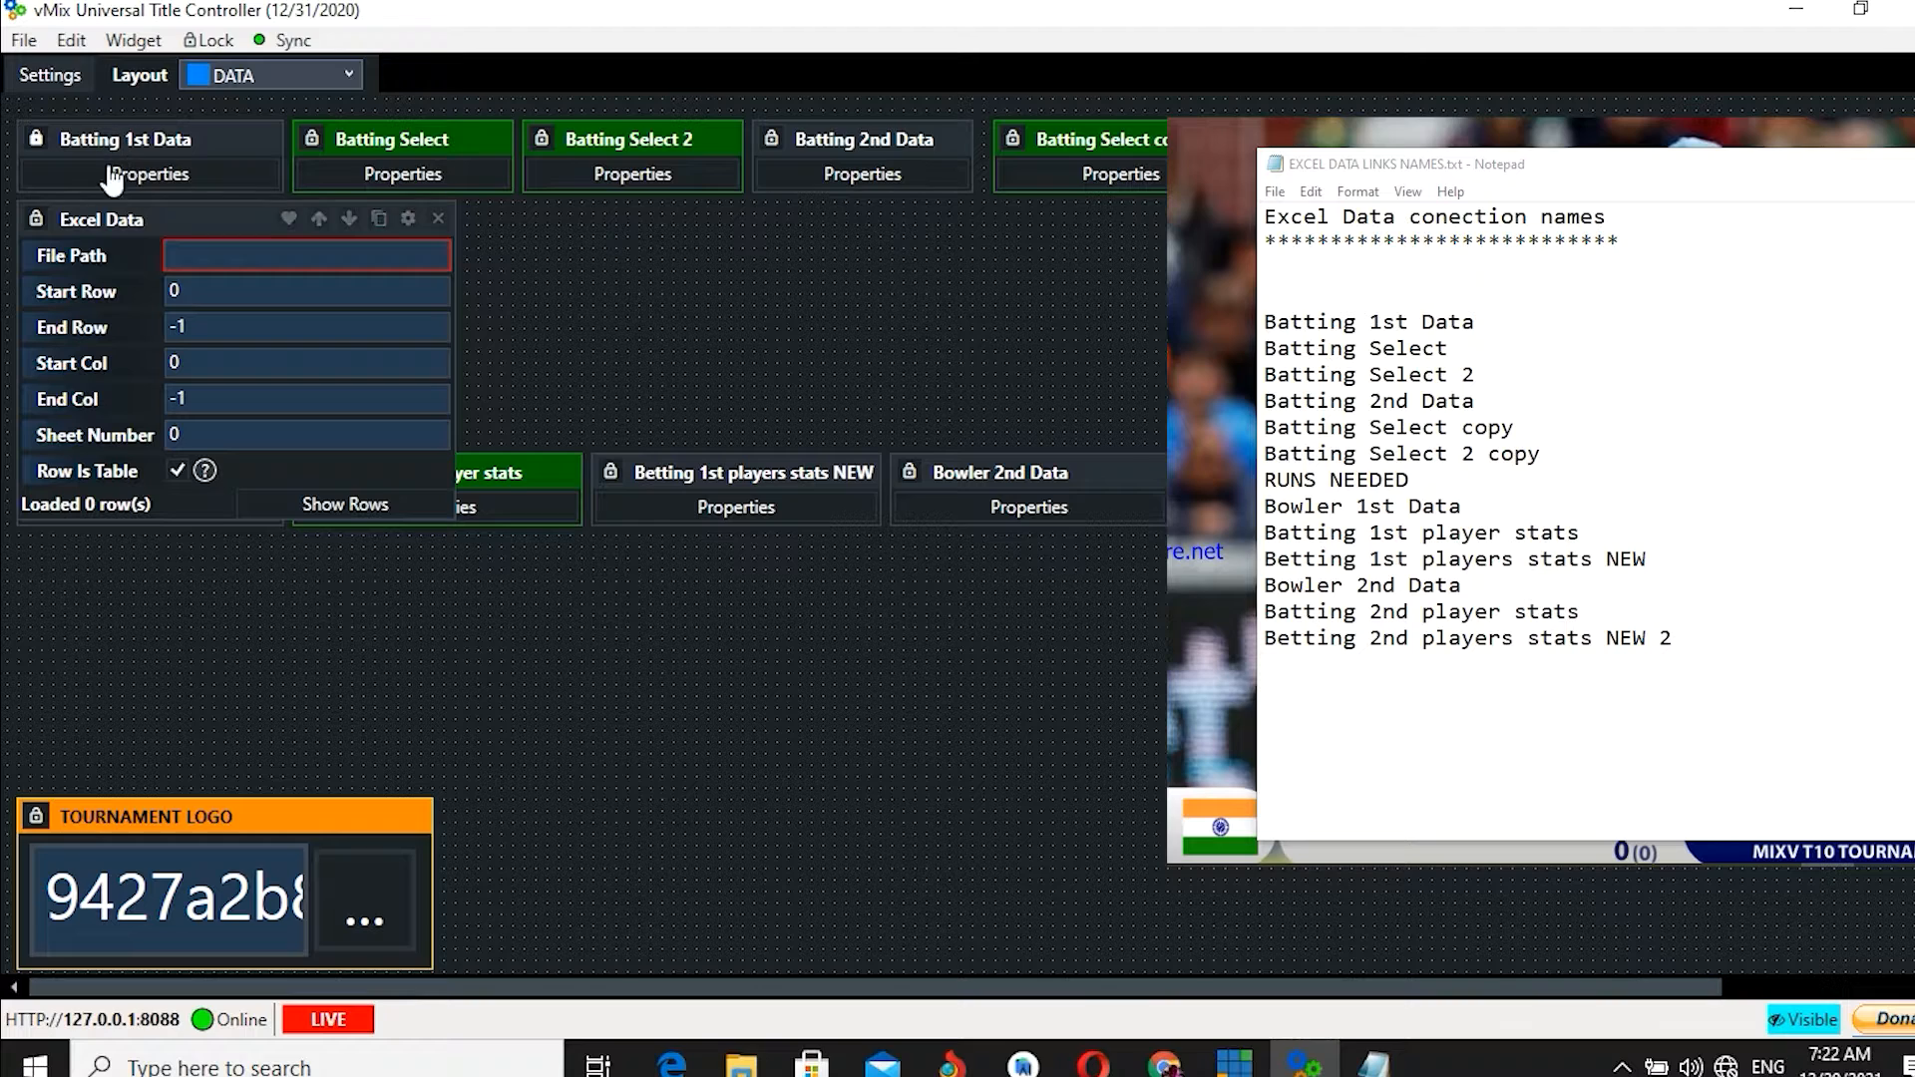
# - Copy the connection name "Batting 1st Data" from the EXCEL DATA LINKS NAMES.txt list
pyautogui.hotkey('alt', 'Tab')
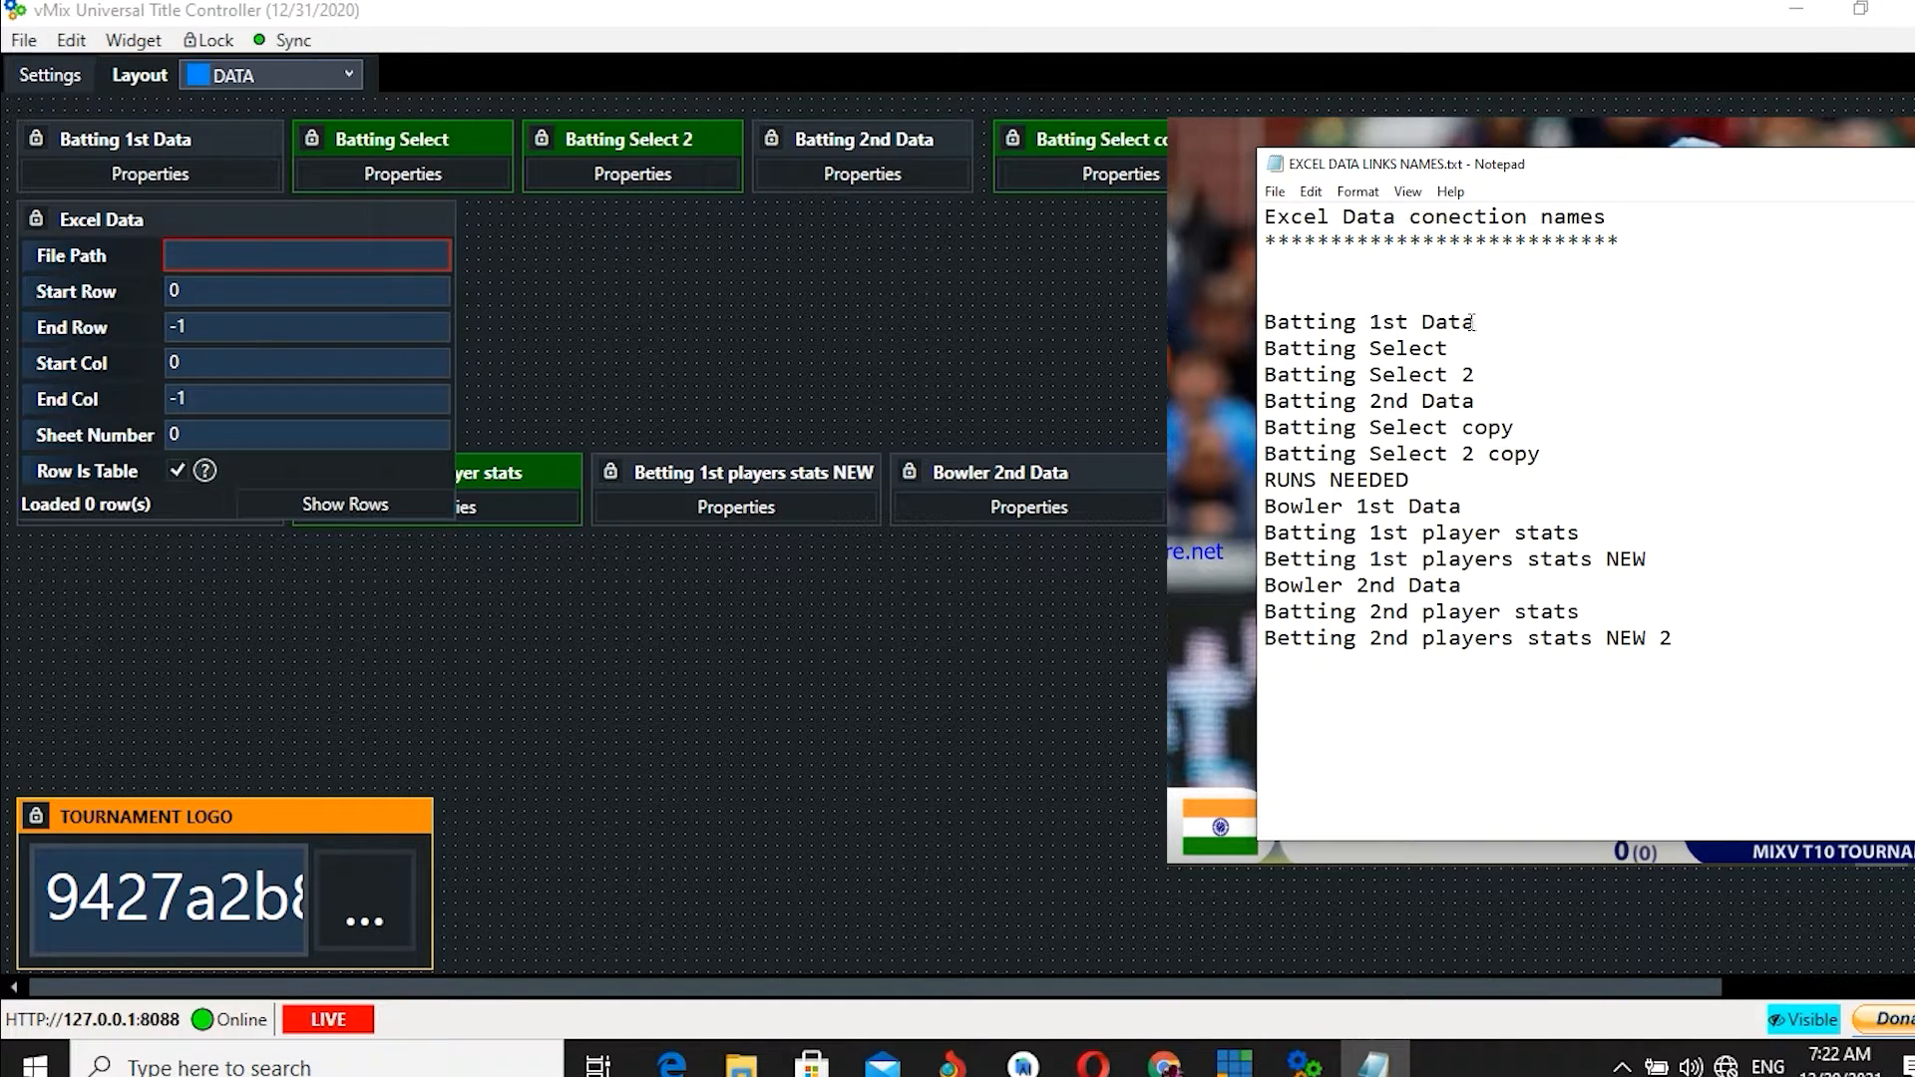
pyautogui.moveTo(1472, 322); pyautogui.dragTo(1255, 319)
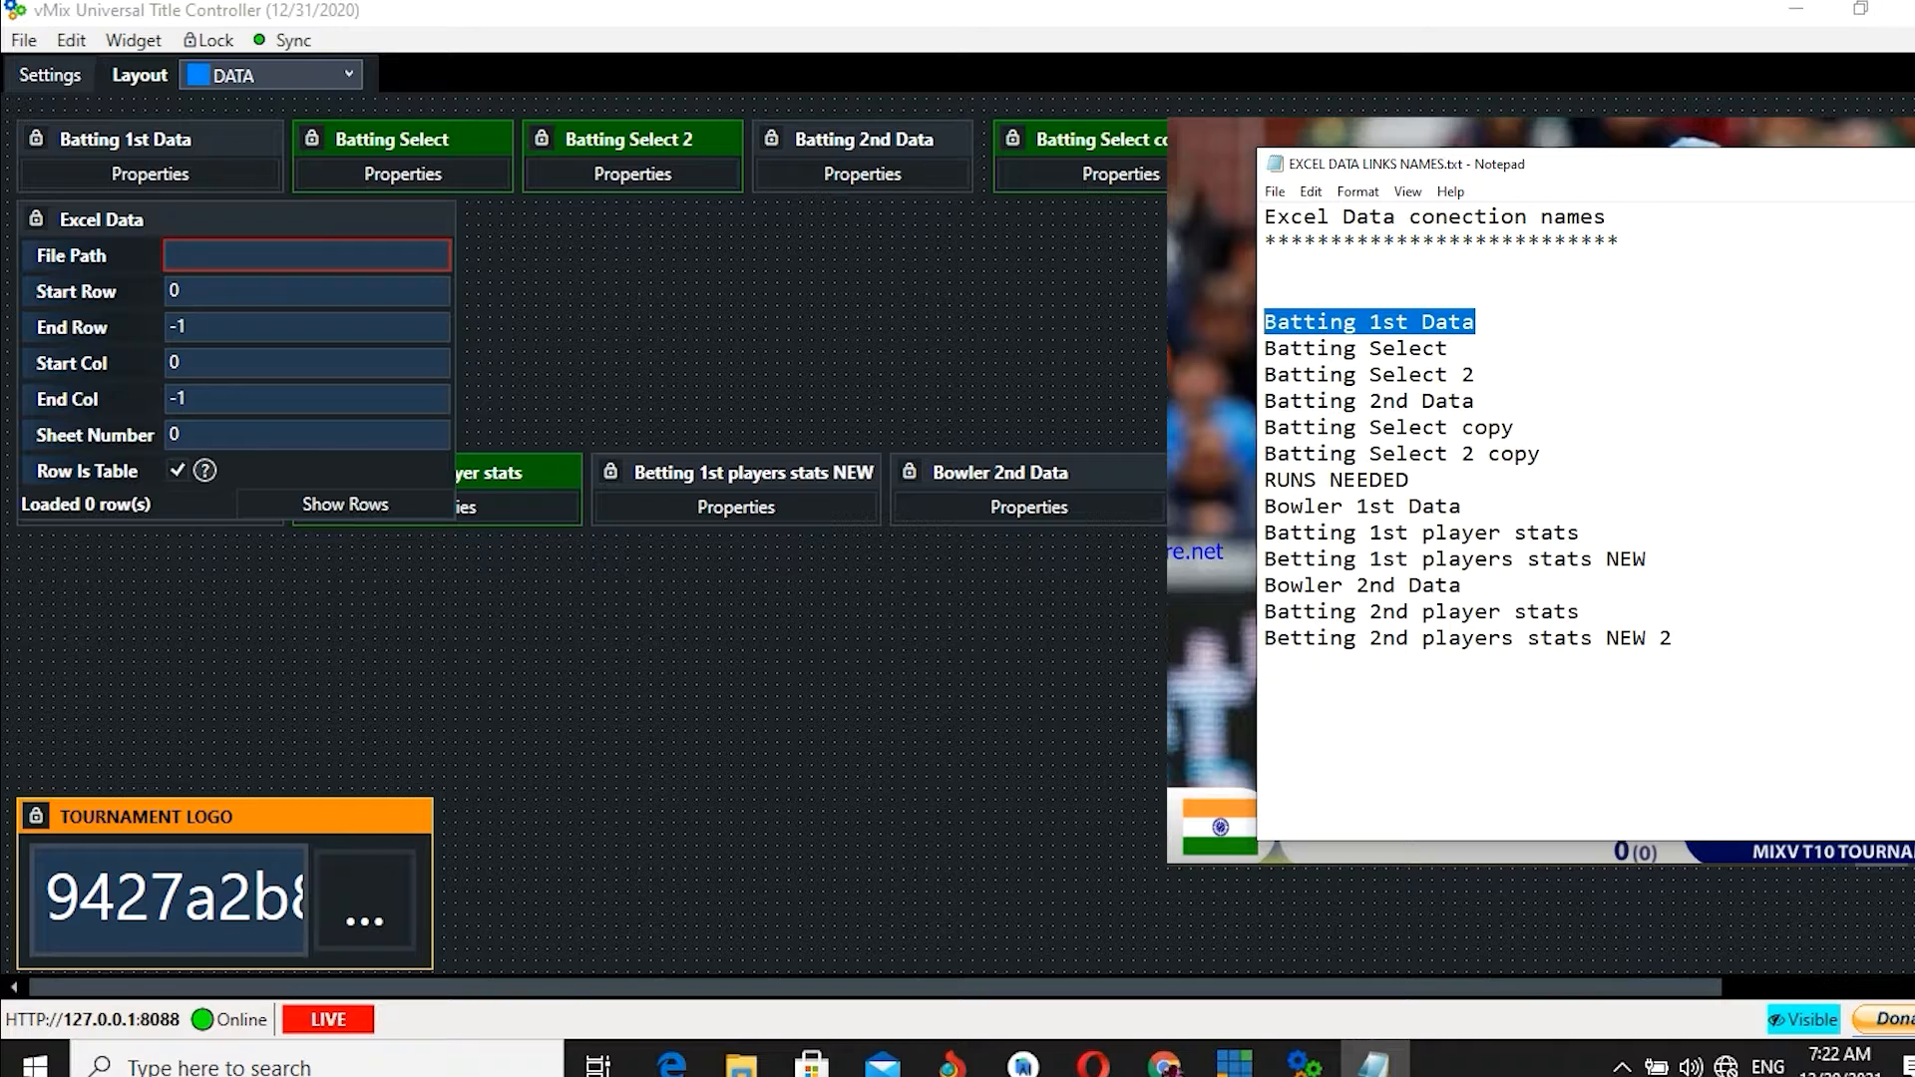
pyautogui.click(30, 148)
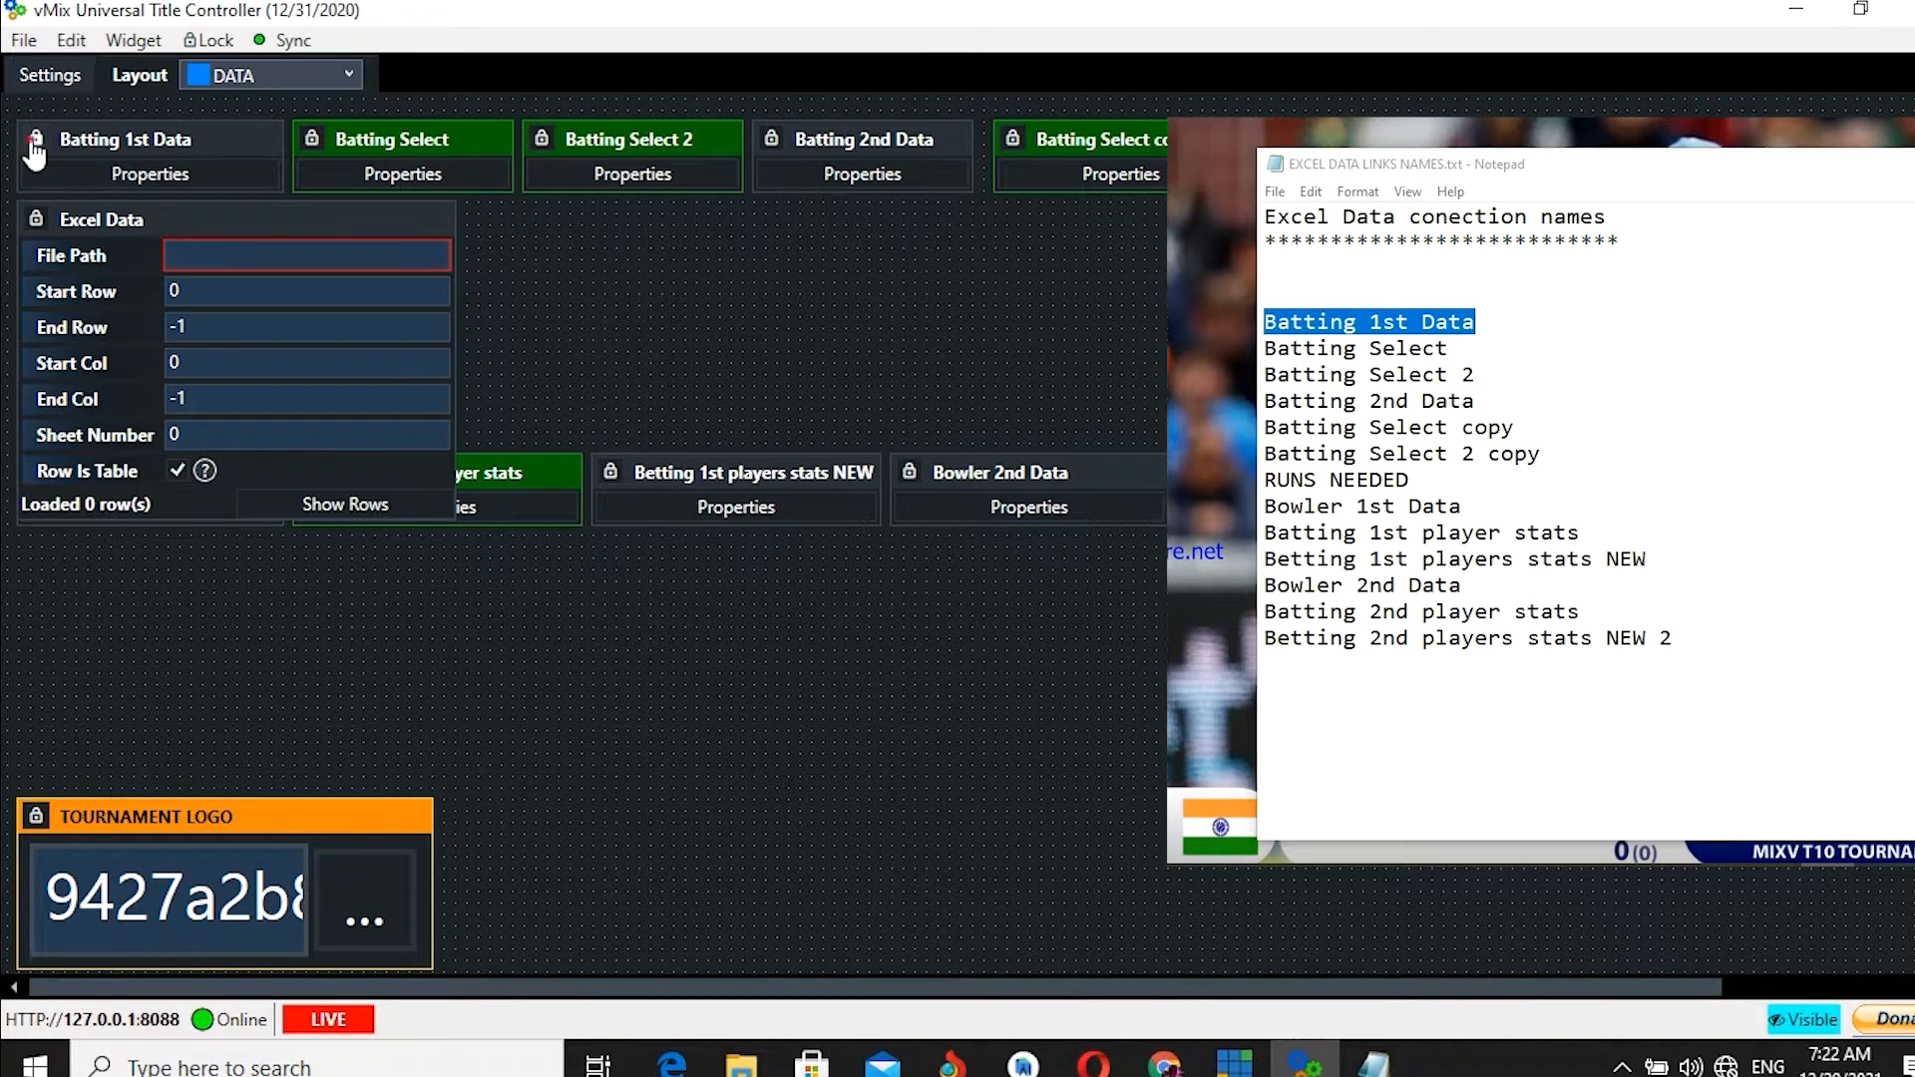
pyautogui.moveTo(35, 150)
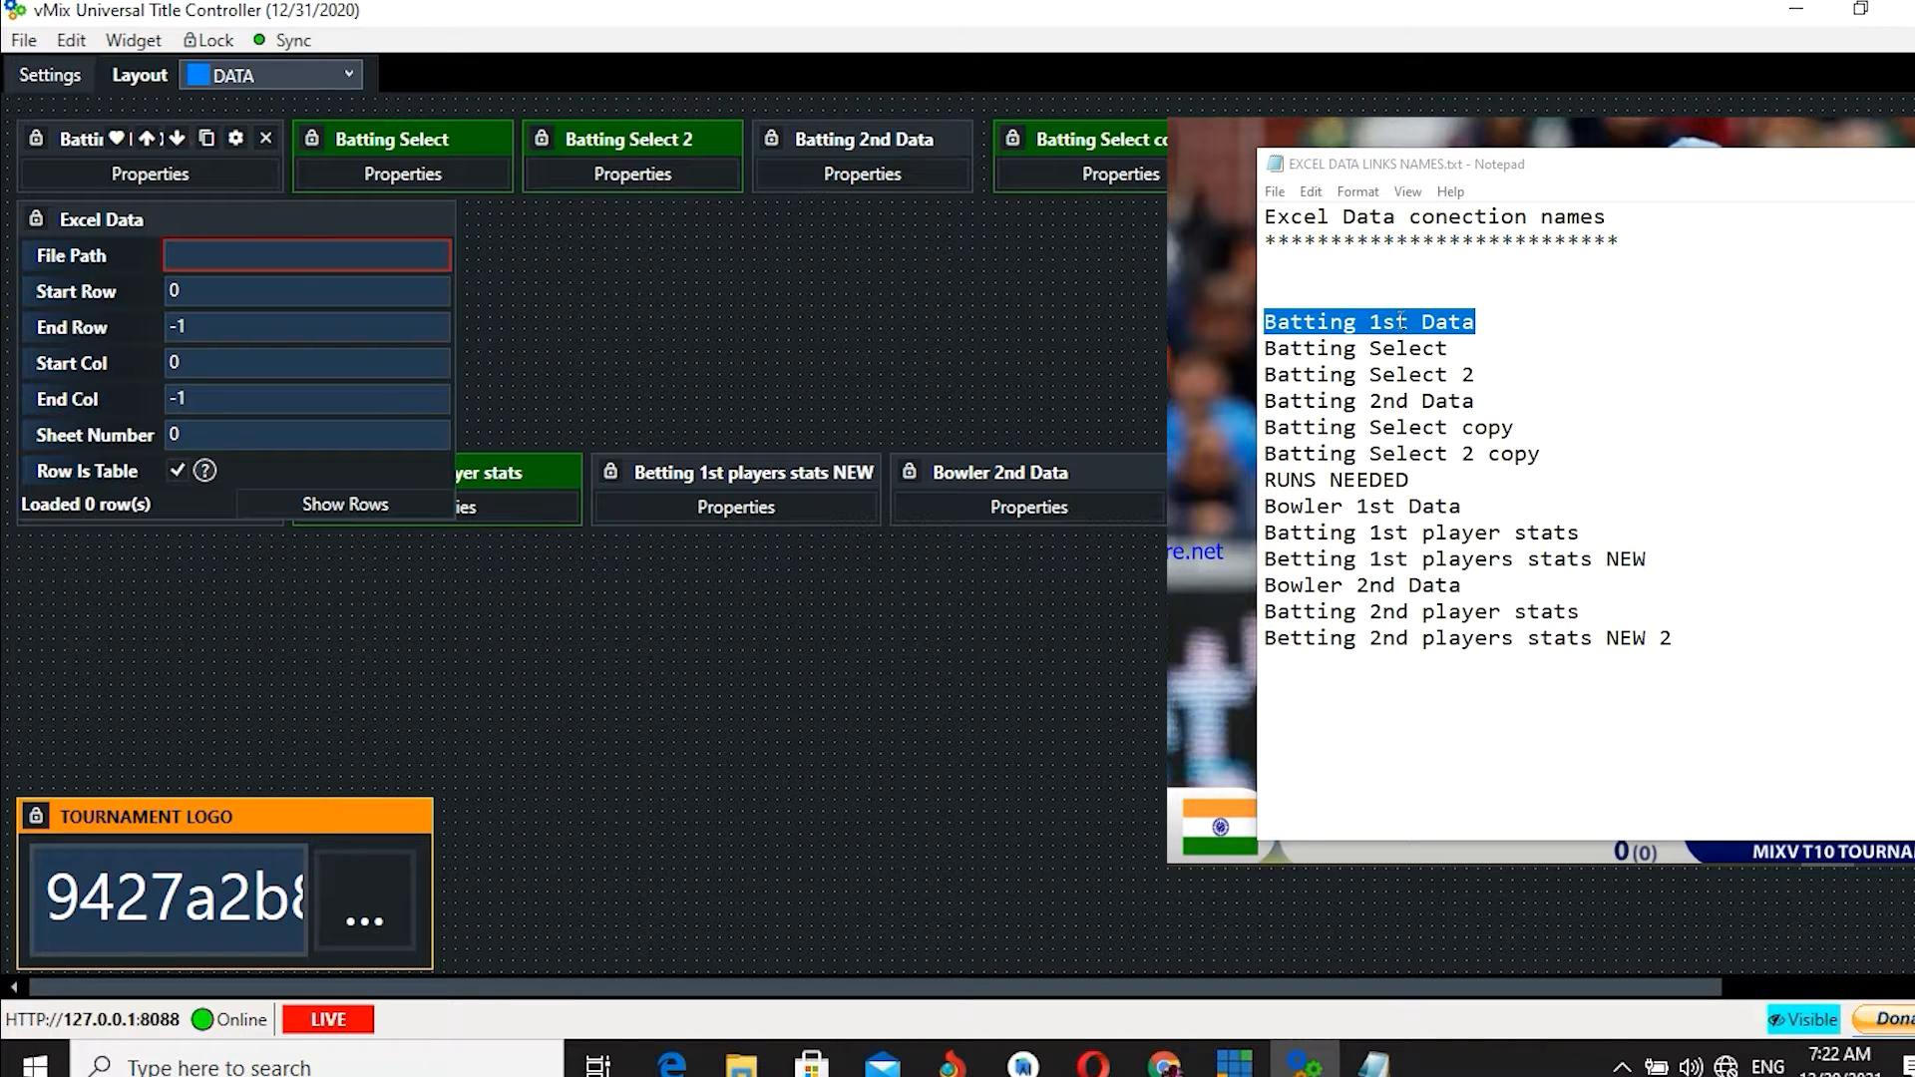
pyautogui.click(1475, 322)
pyautogui.hotkey('shift', 'Home')
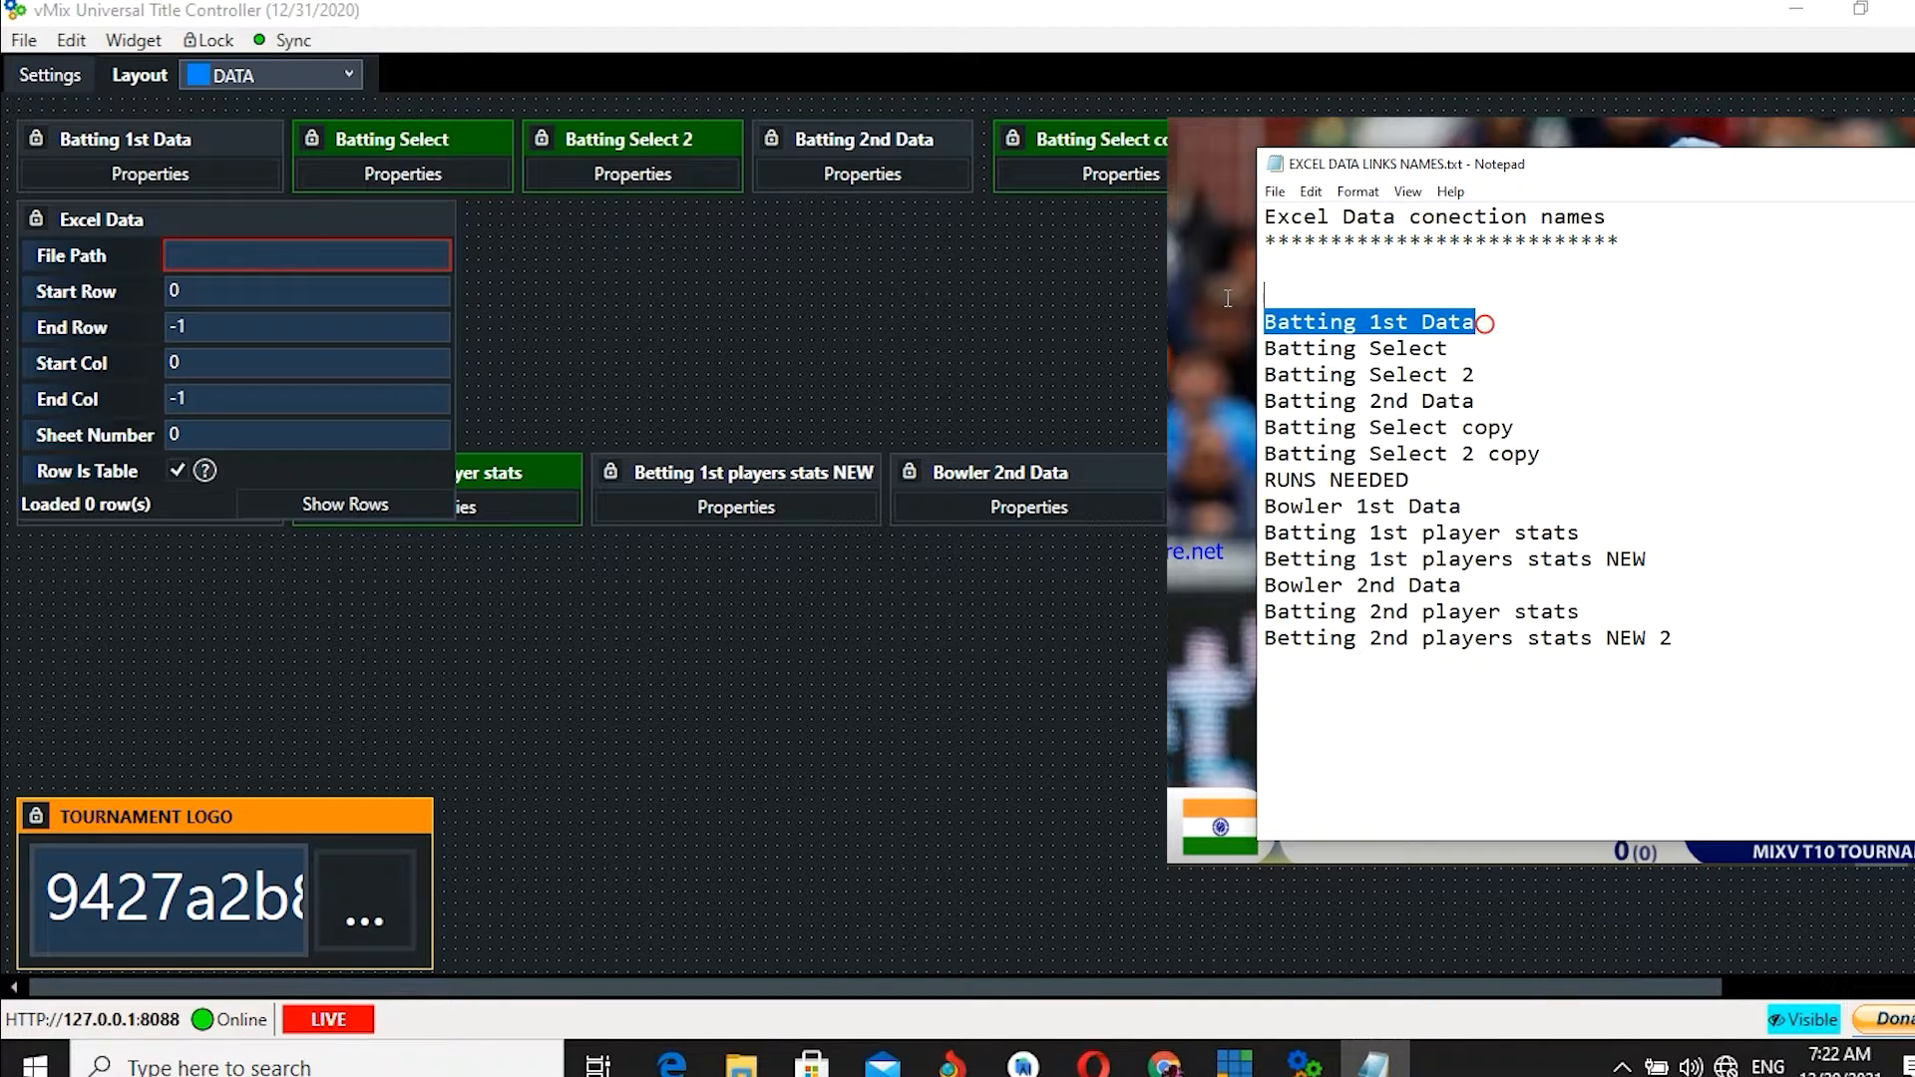
pyautogui.rightClick(1280, 314)
pyautogui.click(1340, 380)
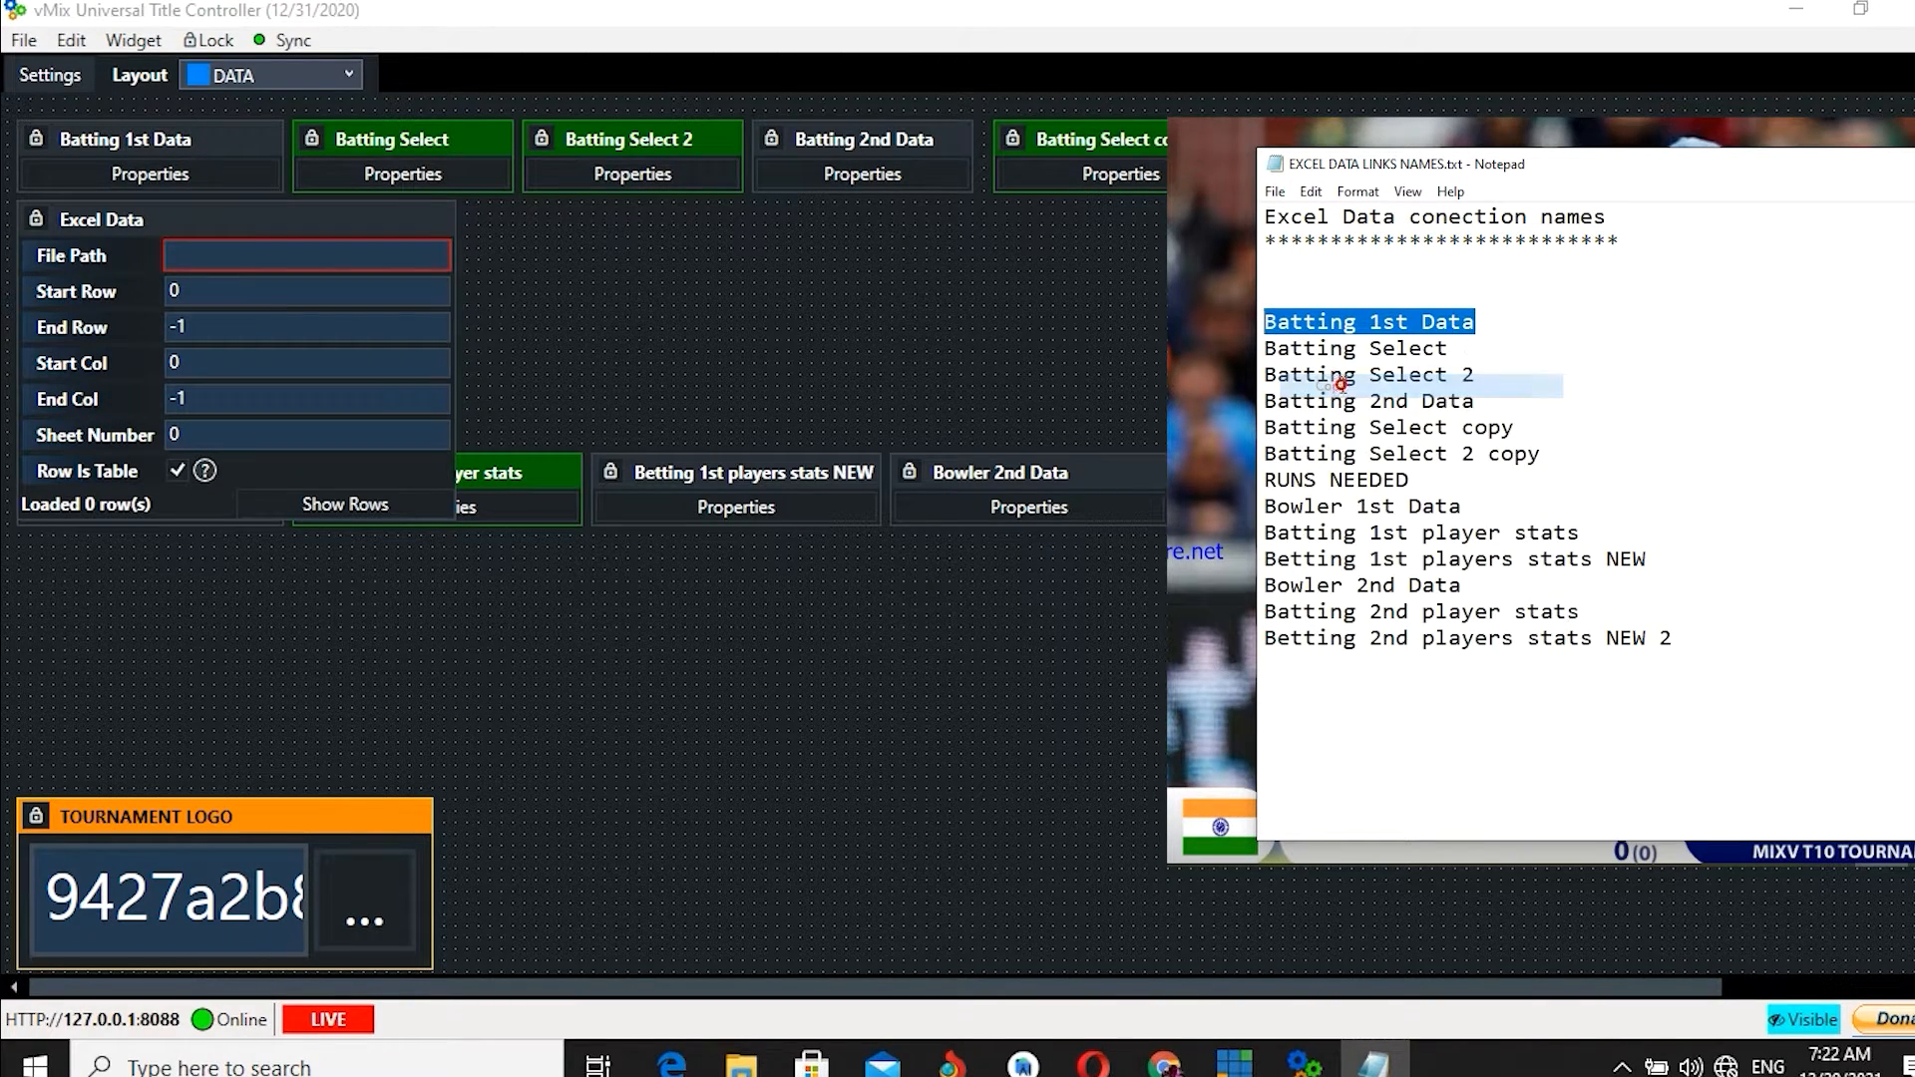
# - Rename the new Excel Data widget as Batting 1st Data in its properties, keep its color Gray, and apply the changes
pyautogui.moveTo(176, 289)
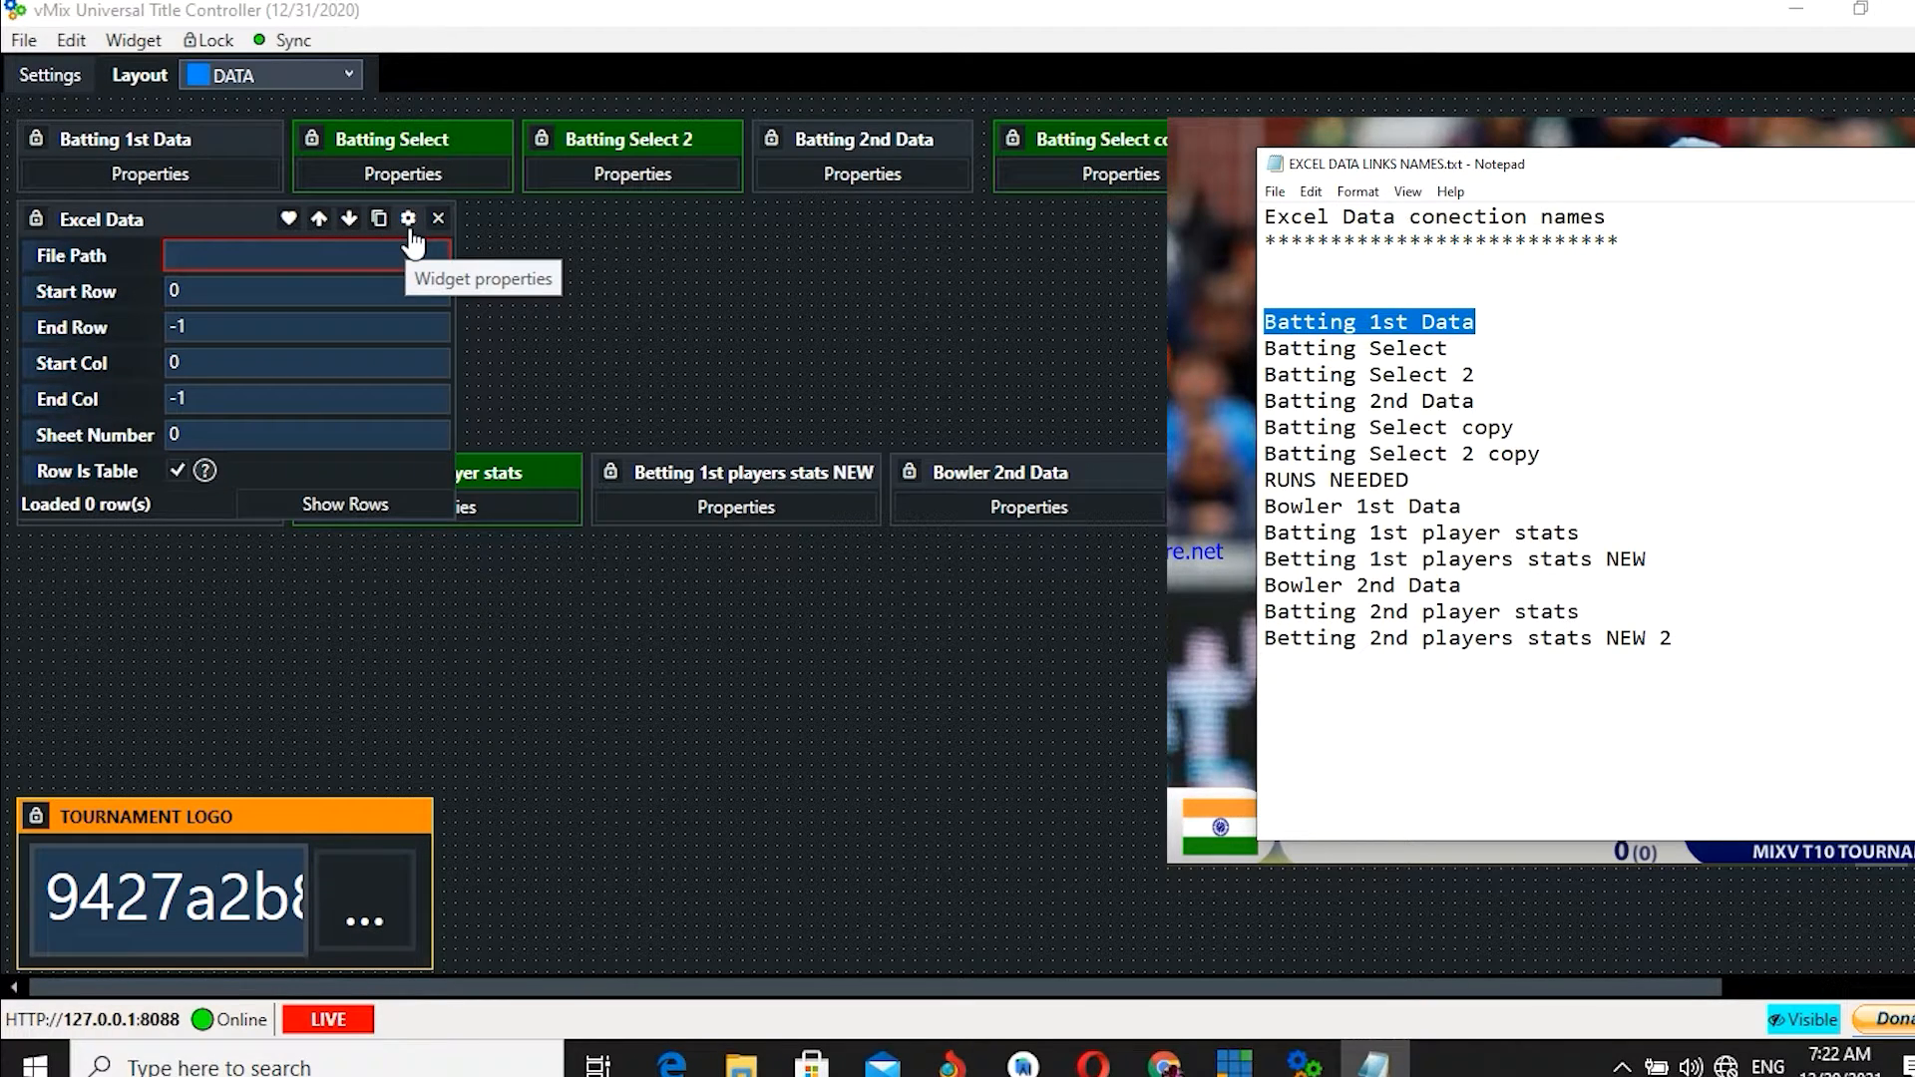
pyautogui.rightClick(183, 219)
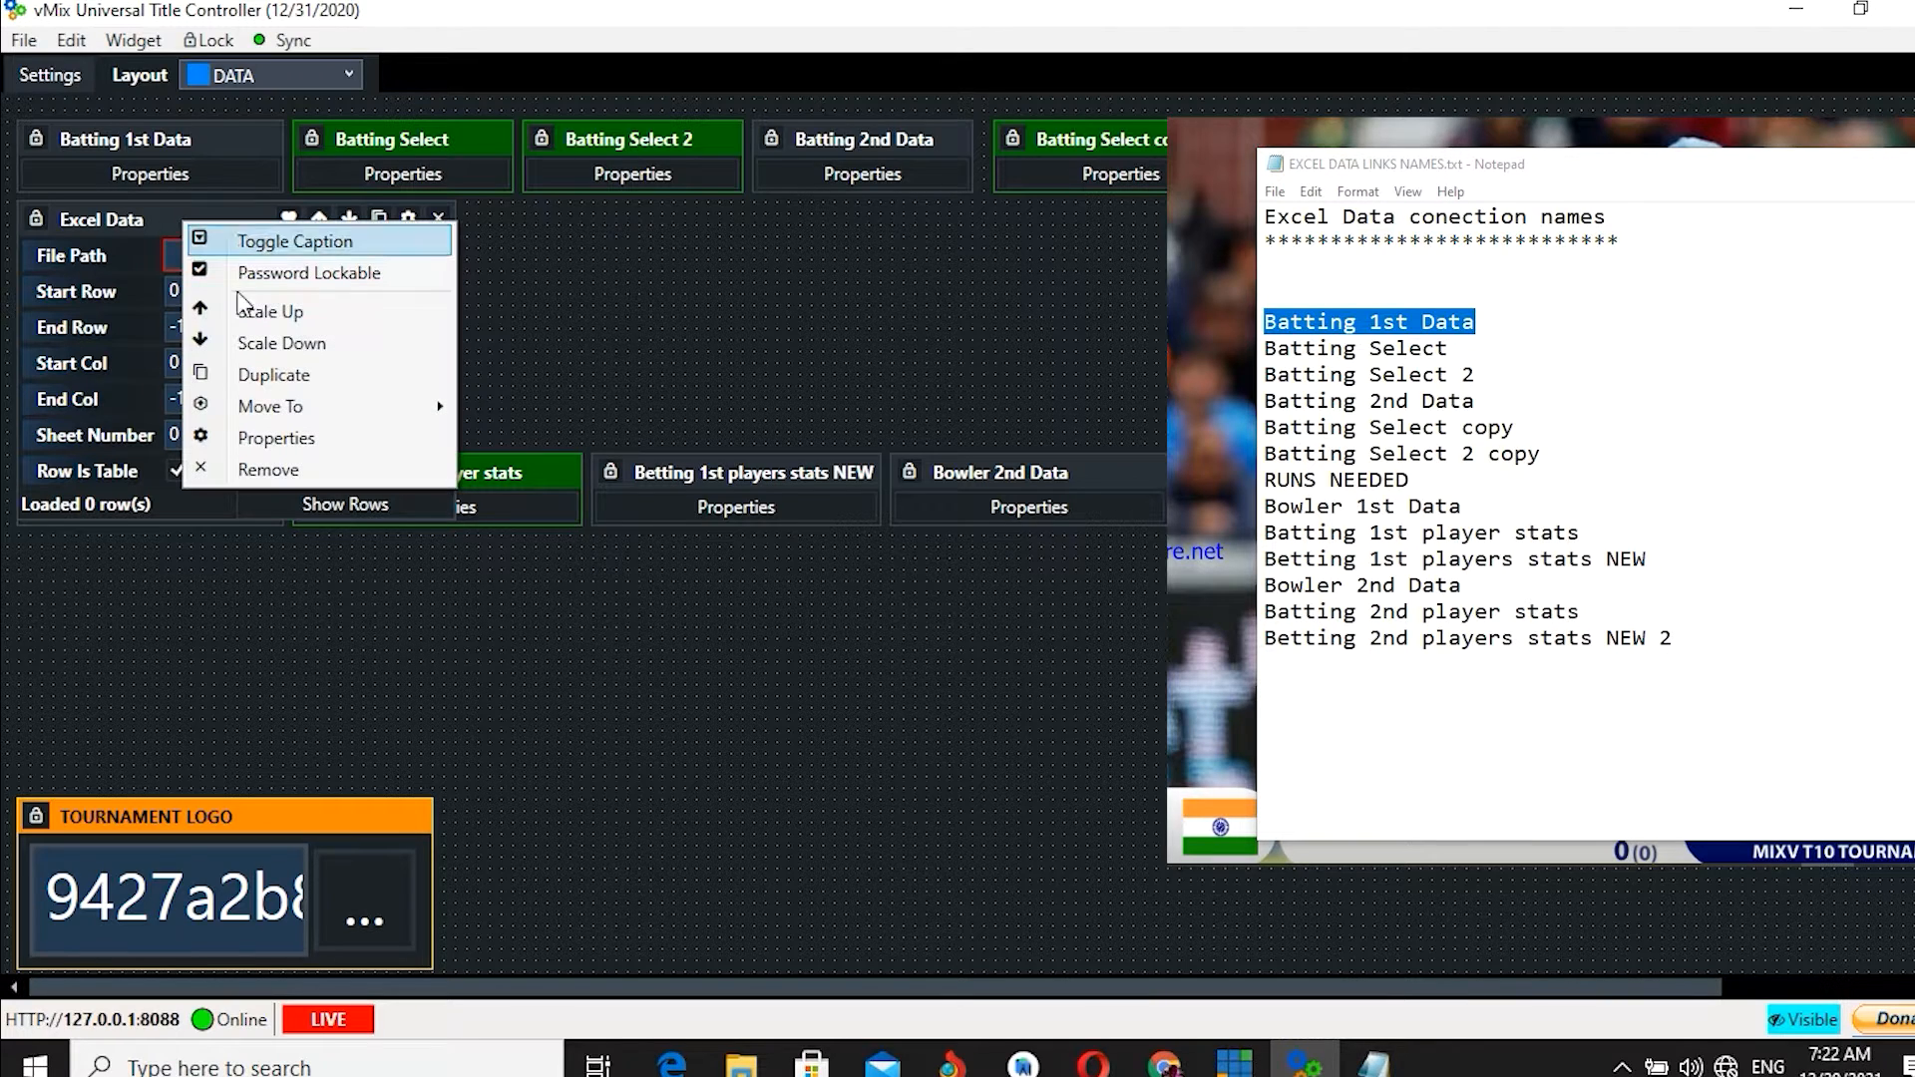
pyautogui.click(309, 439)
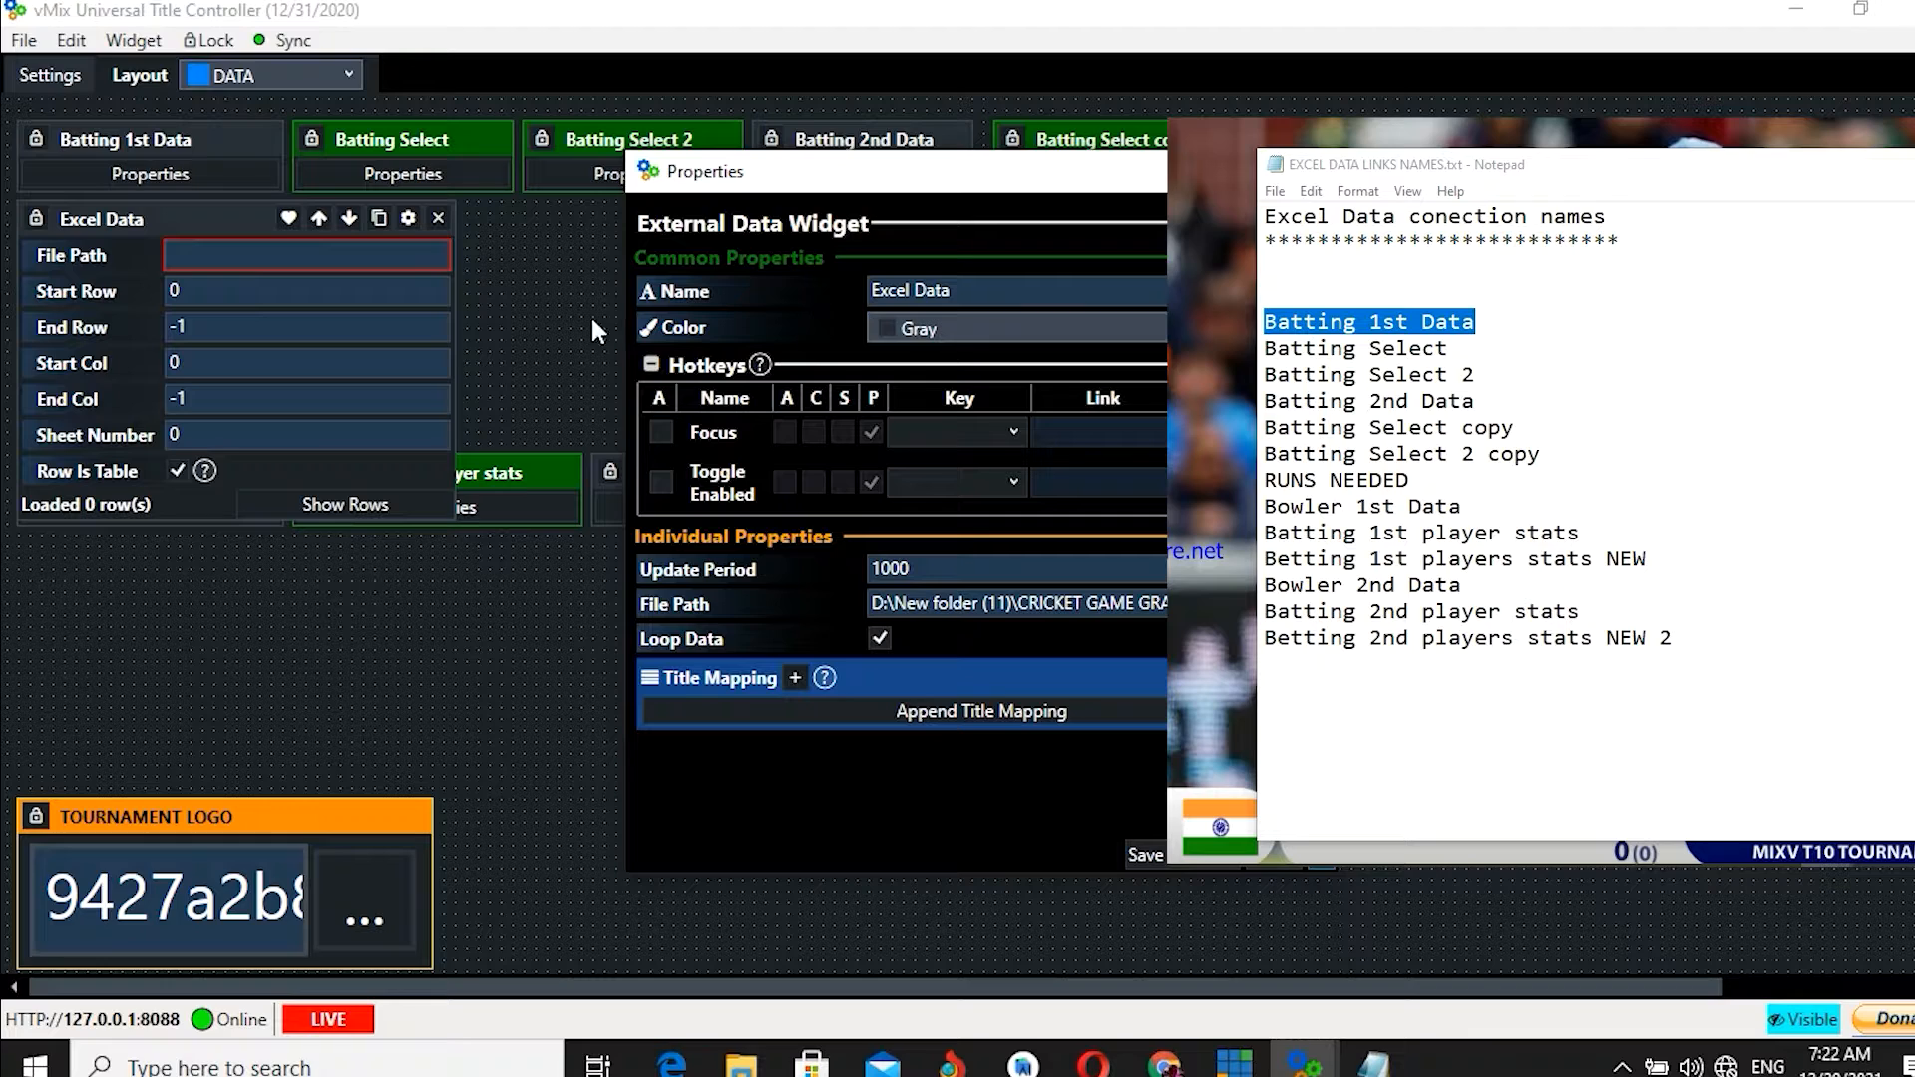
pyautogui.click(962, 289)
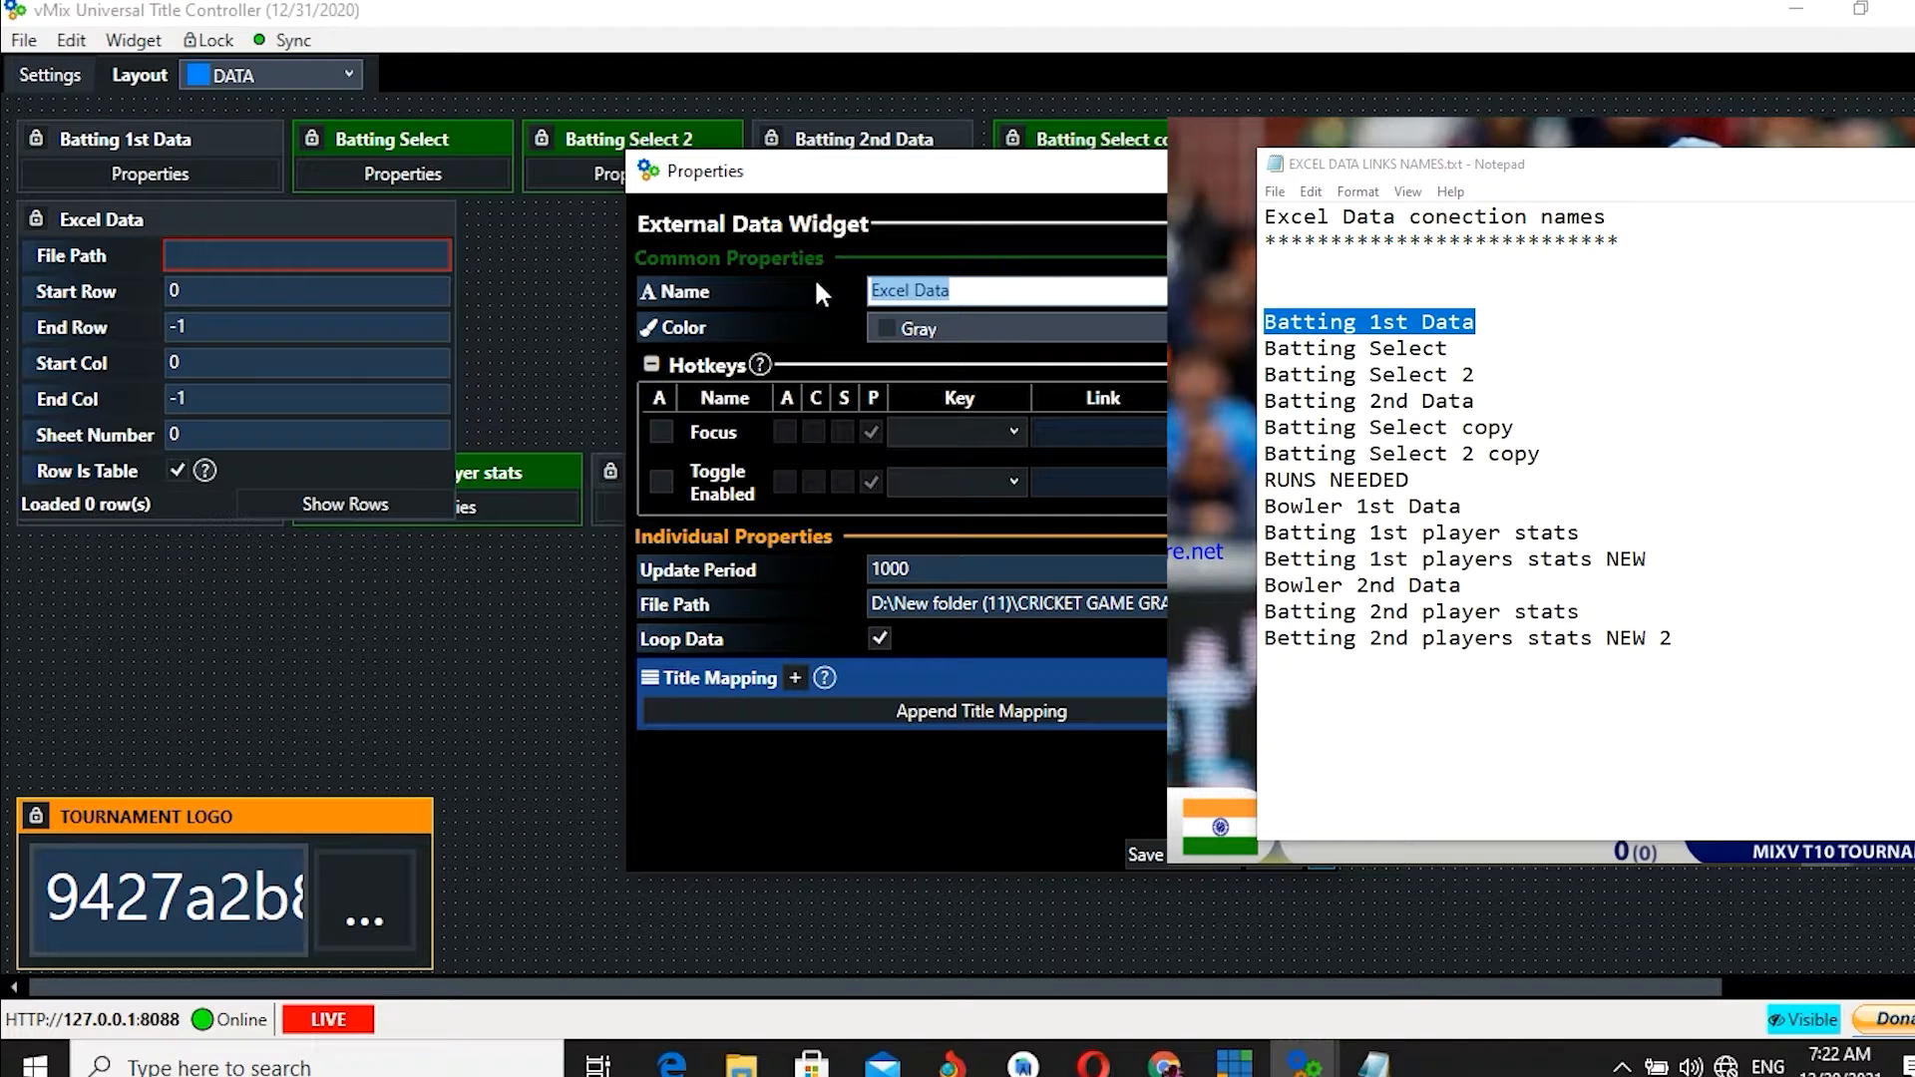
pyautogui.rightClick(928, 295)
pyautogui.click(995, 386)
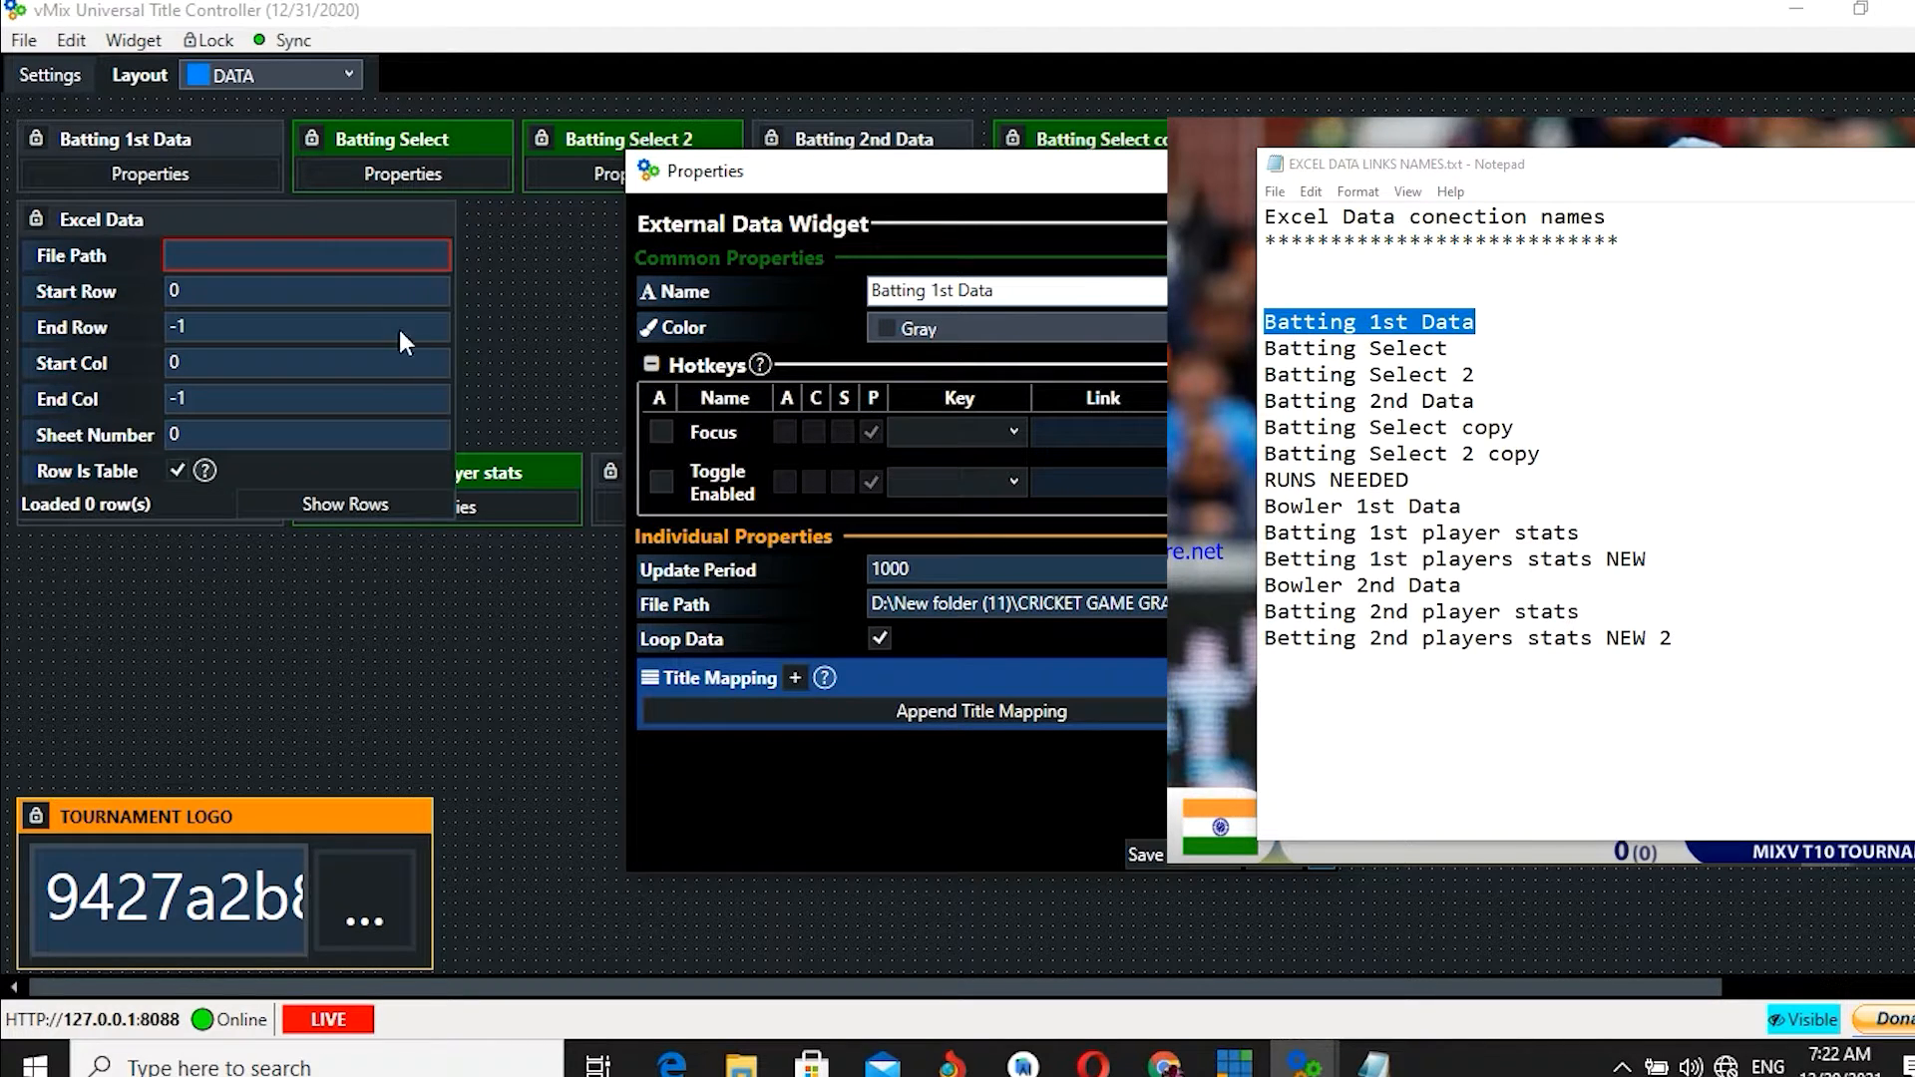
pyautogui.click(973, 332)
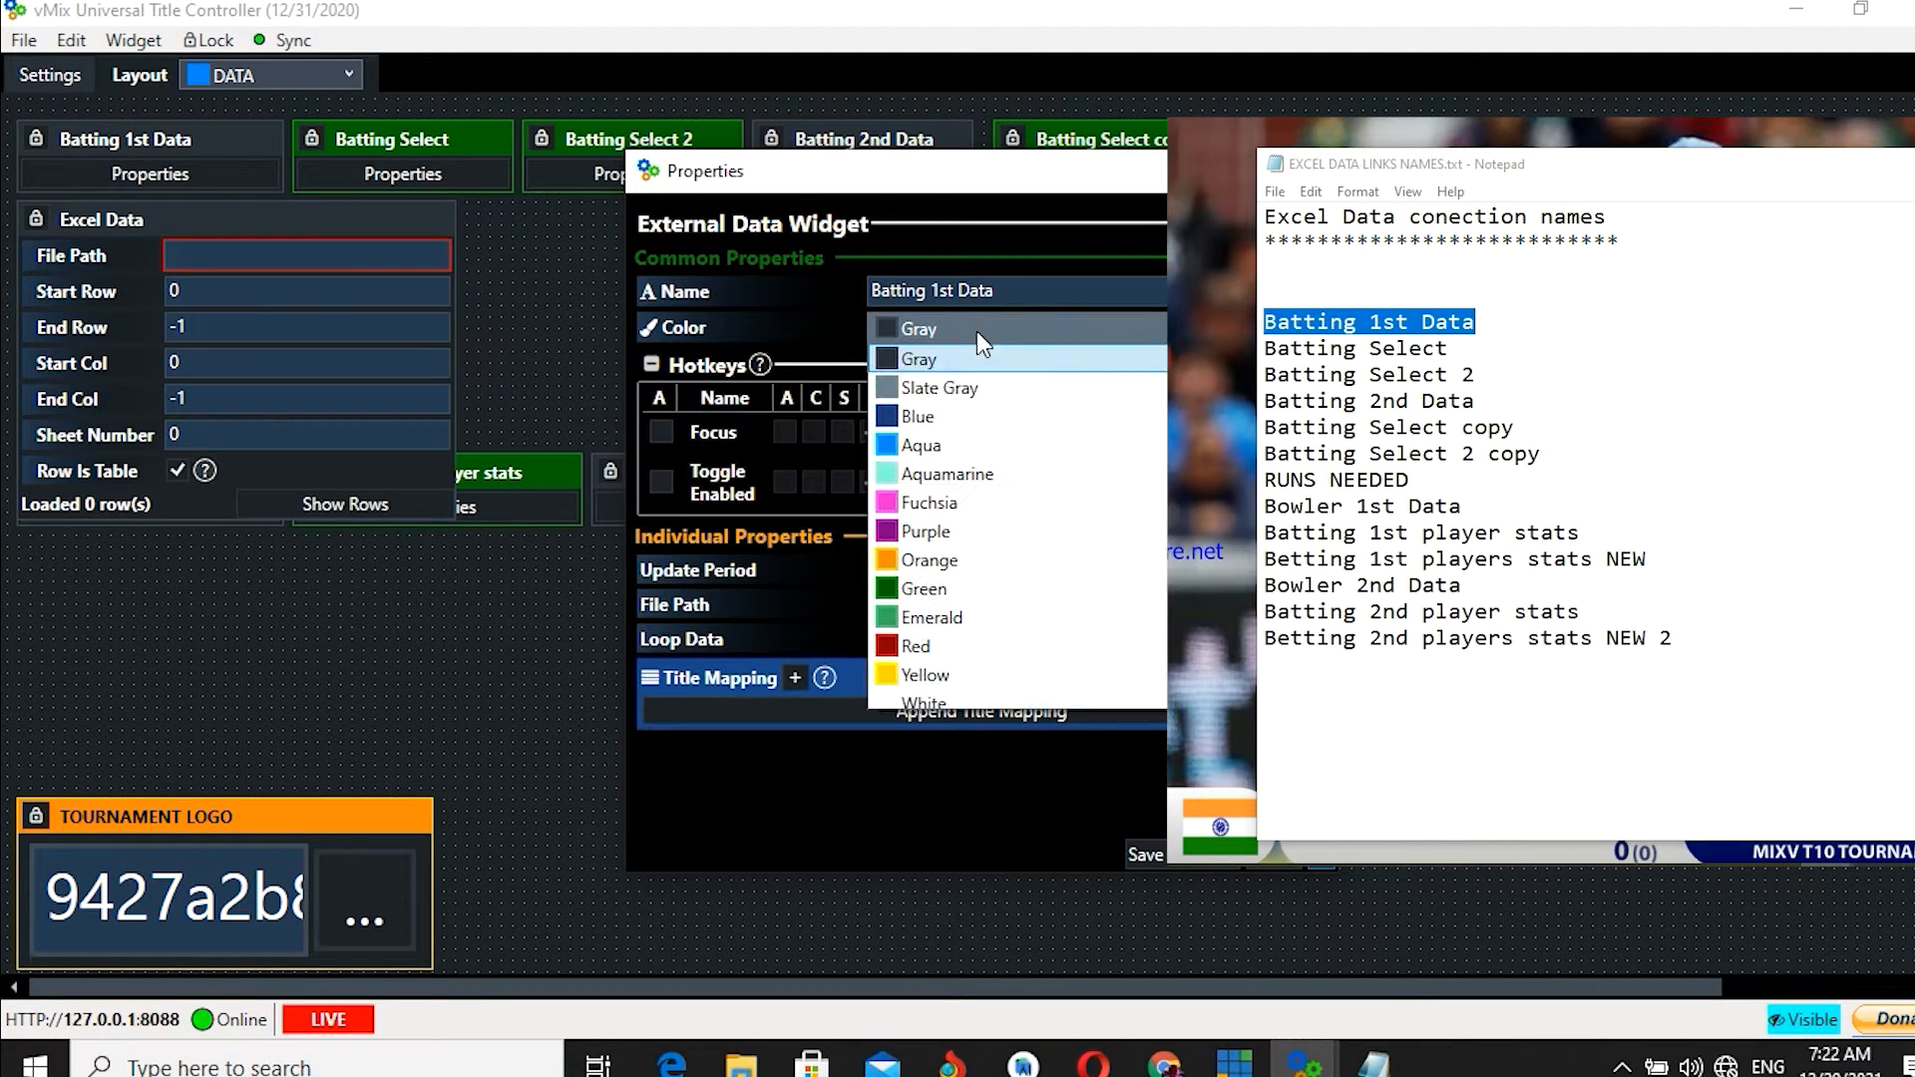
pyautogui.click(978, 331)
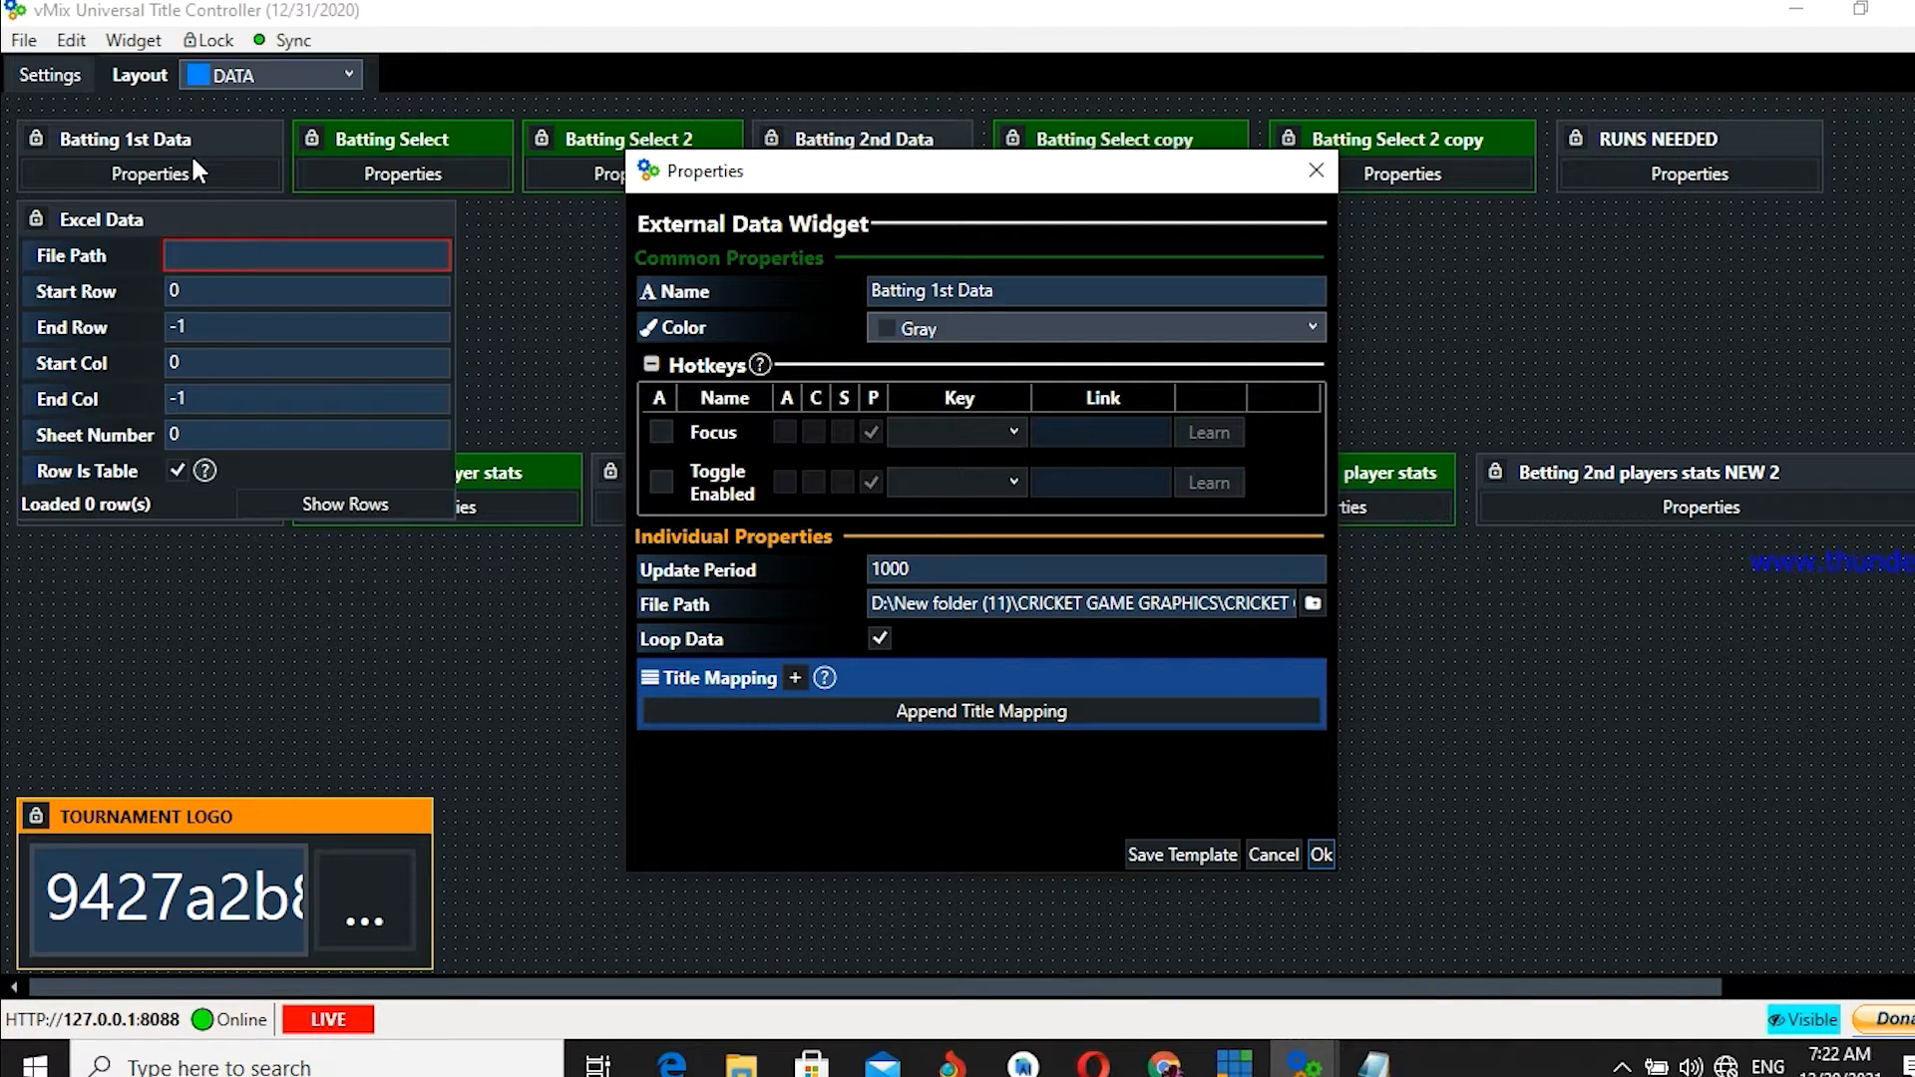
pyautogui.click(1320, 856)
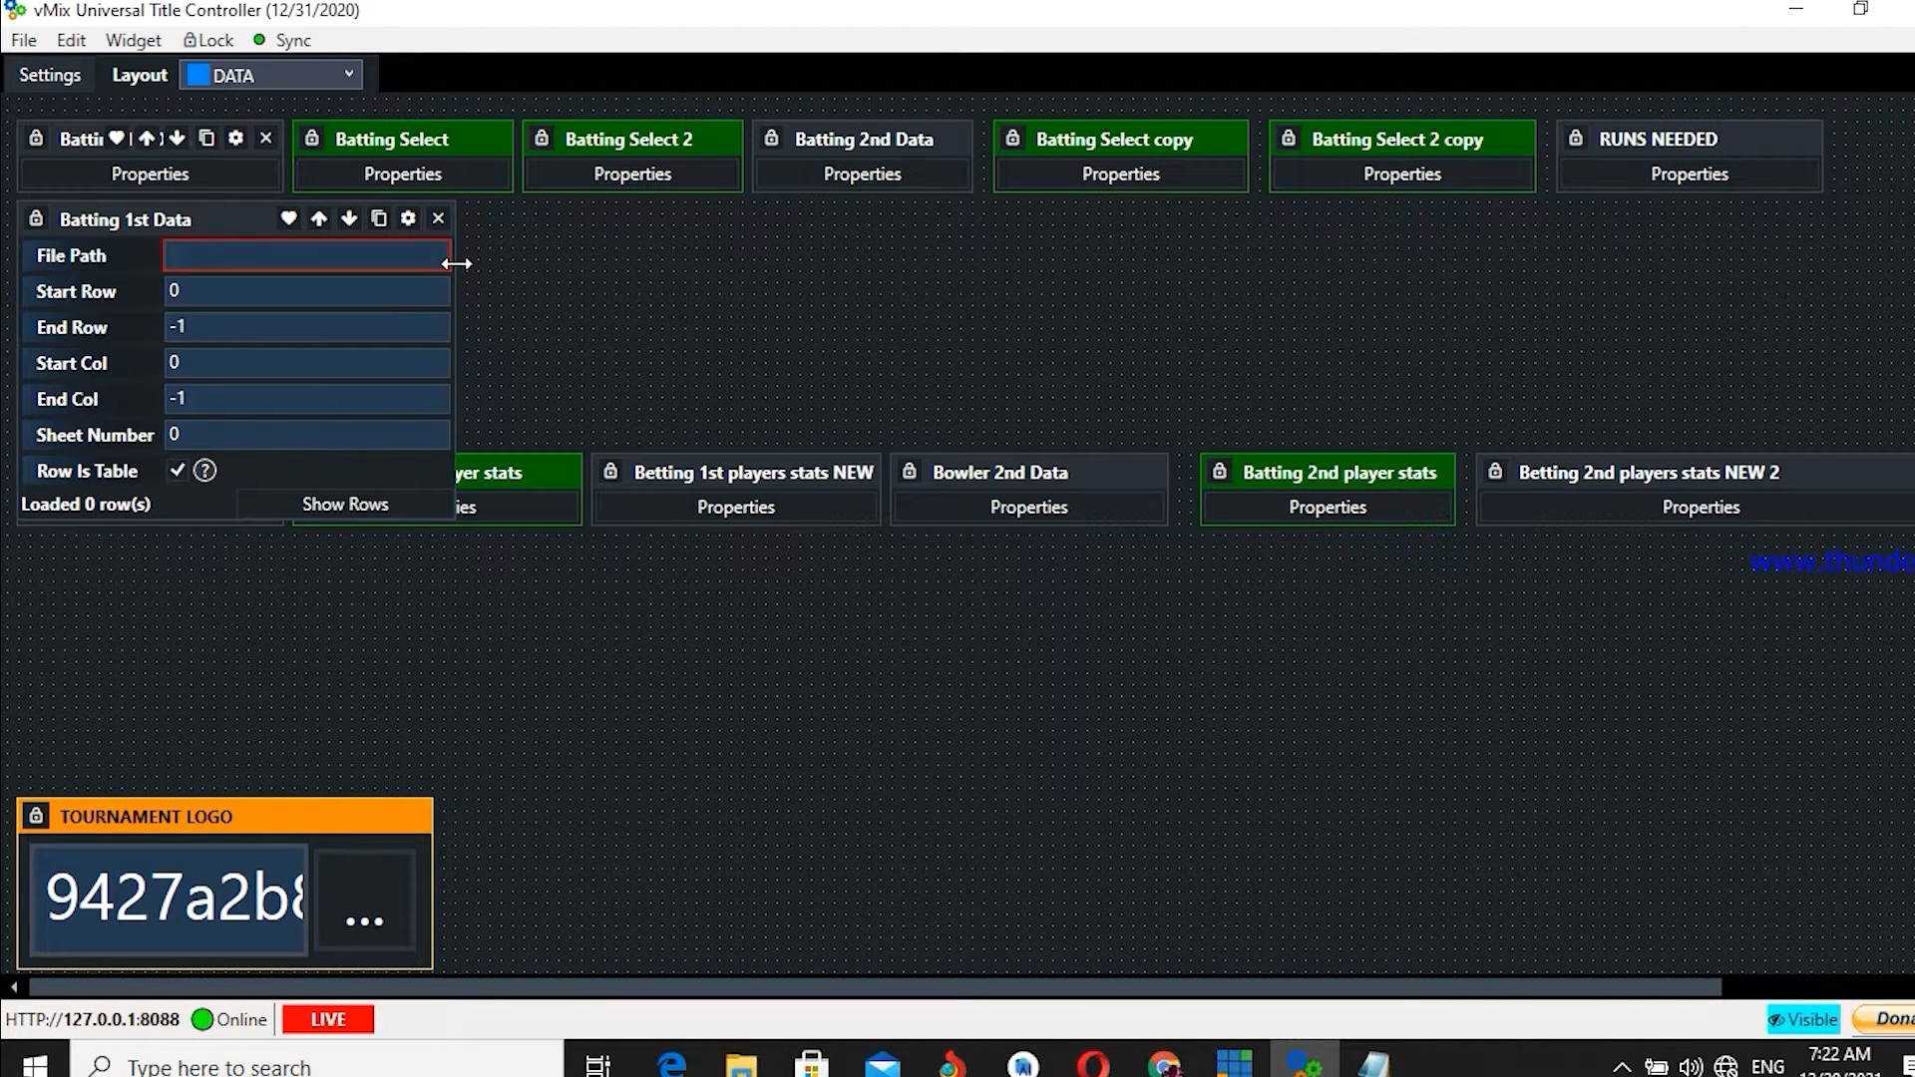
# - Narrow the new Batting 1st Data widget to the old one's width, remove the old widget and move the new one into its place
pyautogui.moveTo(454, 263); pyautogui.dragTo(287, 259)
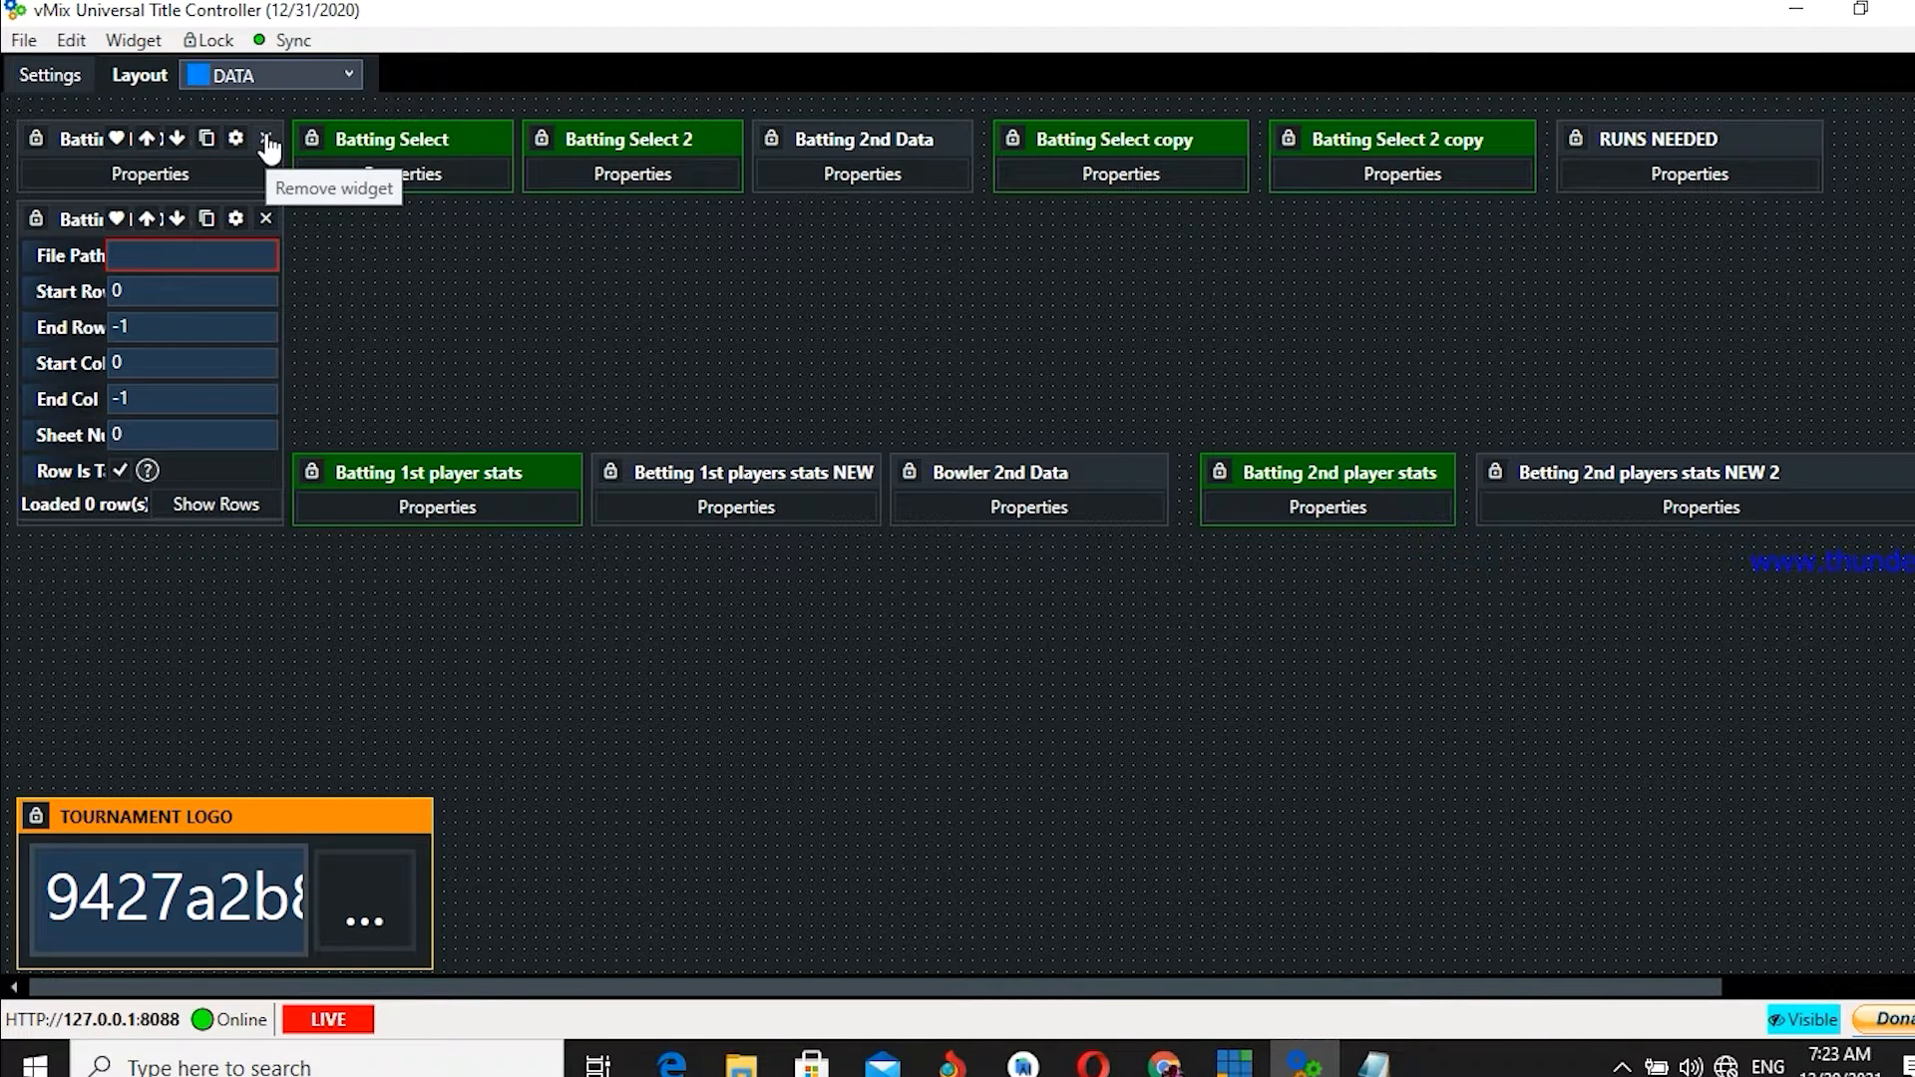
pyautogui.click(265, 141)
pyautogui.moveTo(64, 178); pyautogui.dragTo(74, 100)
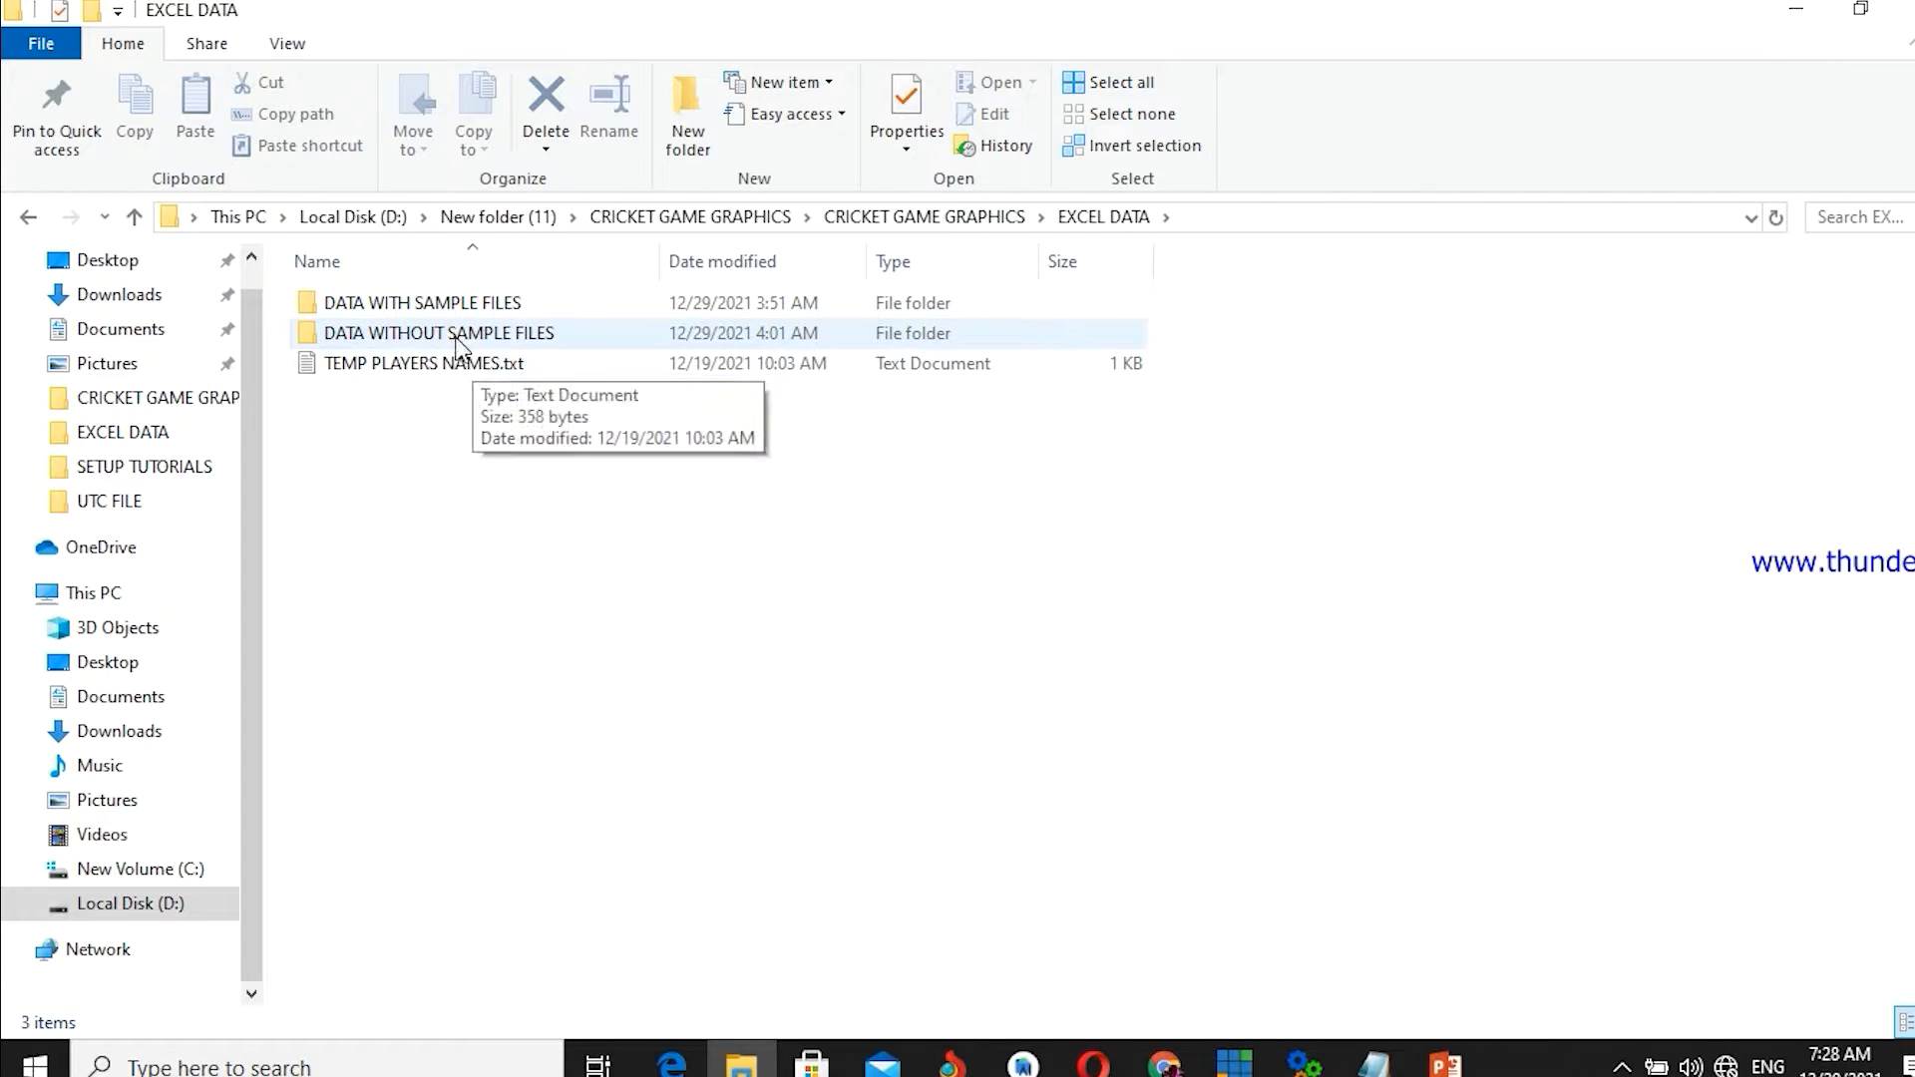
# - Copy the file path of mixv cricket data.xlsx in EXCEL DATA's DATA WITHOUT SAMPLE FILES folder
pyautogui.doubleClick(461, 337)
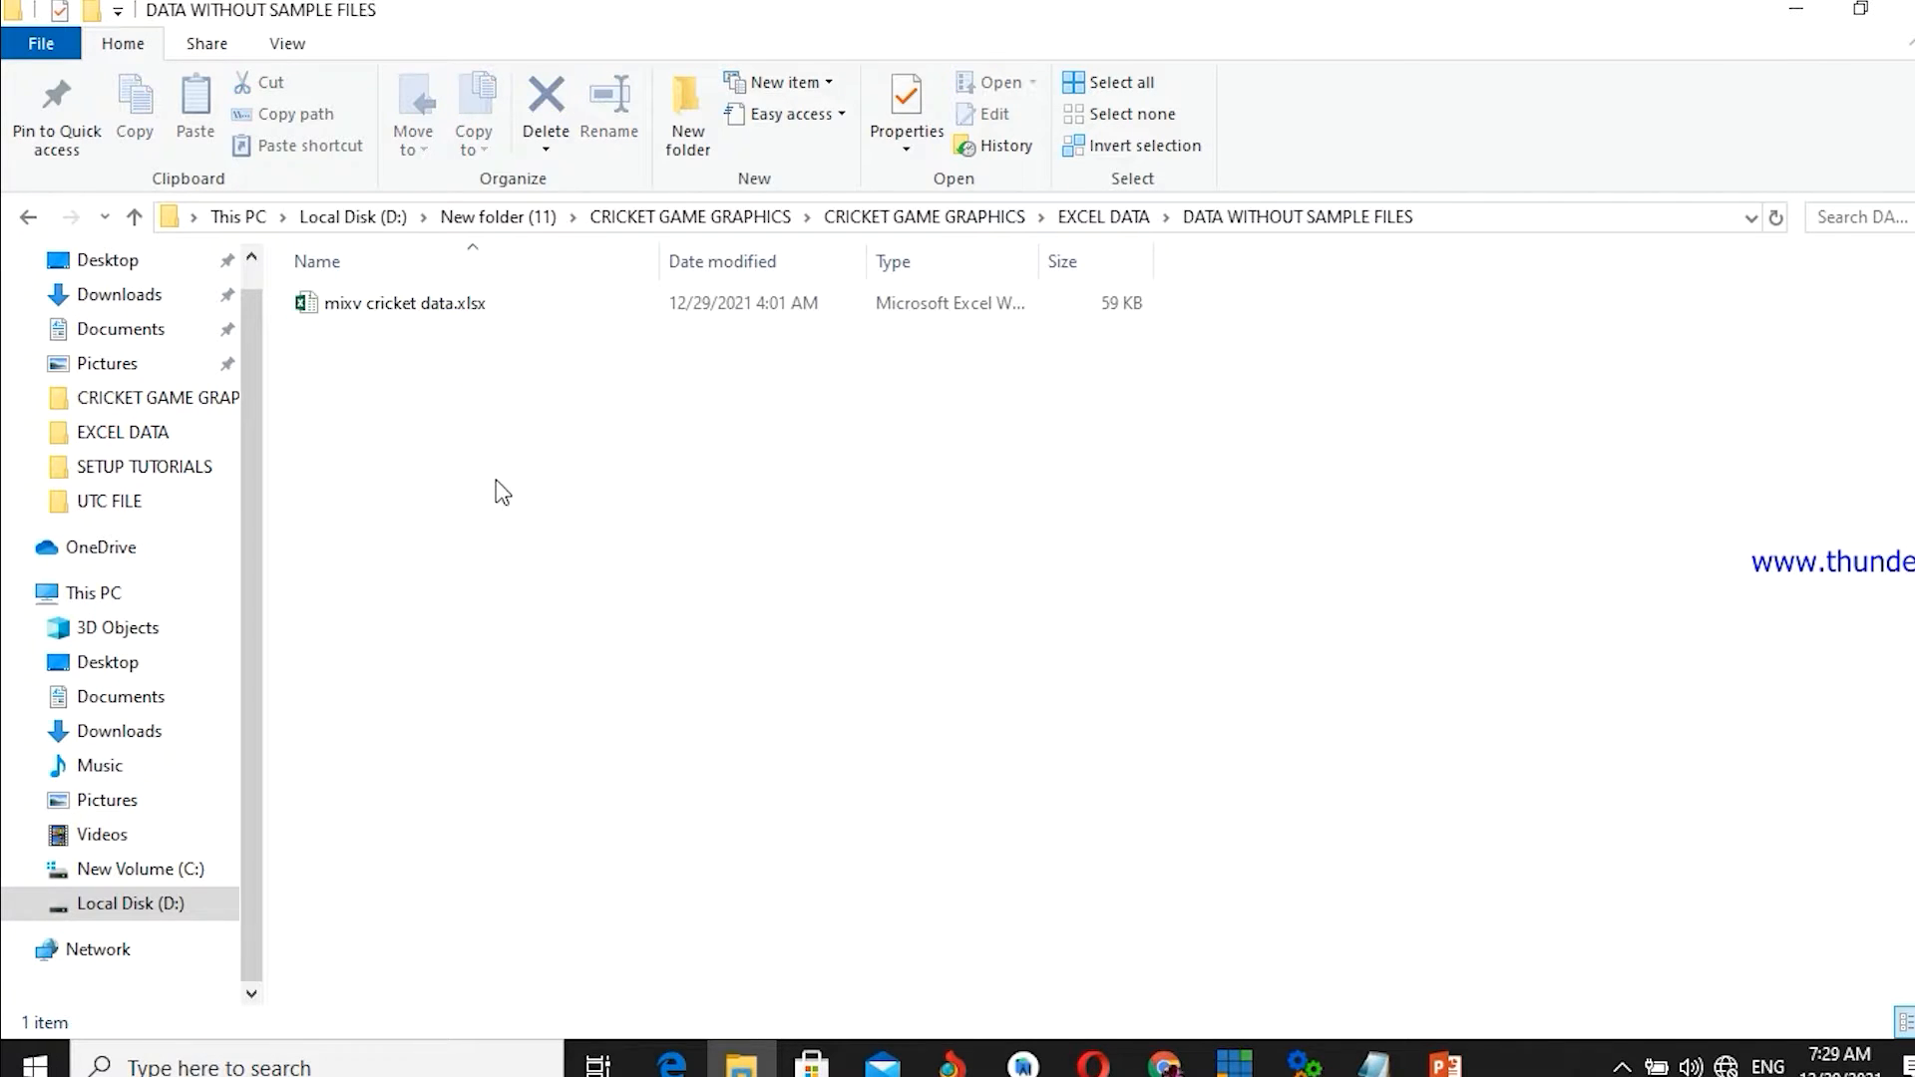
pyautogui.click(407, 305)
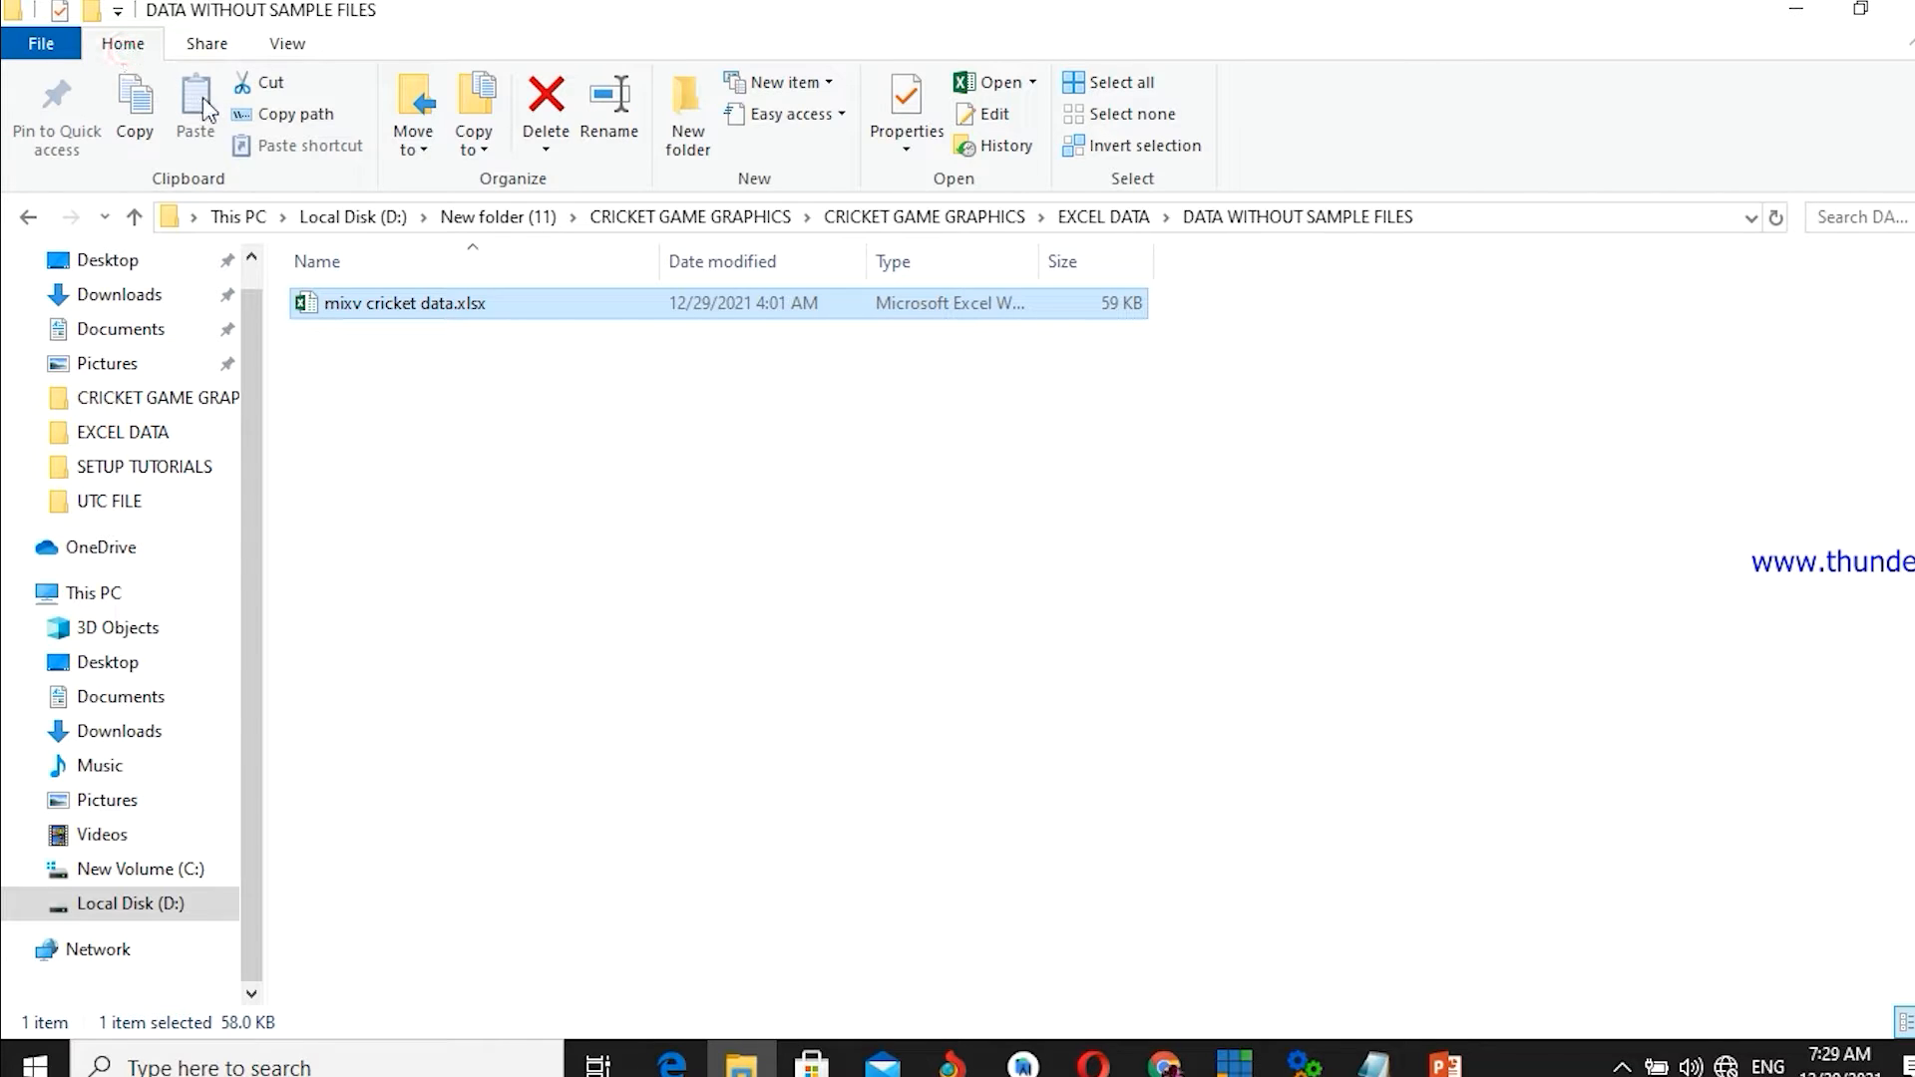
pyautogui.click(294, 121)
# - Switch back to vMix Universal Title Controller and paste the copied workbook path as the Batting 1st Data widget's file path
pyautogui.hotkey('alt', 'Tab')
pyautogui.click(192, 126)
pyautogui.rightClick(191, 126)
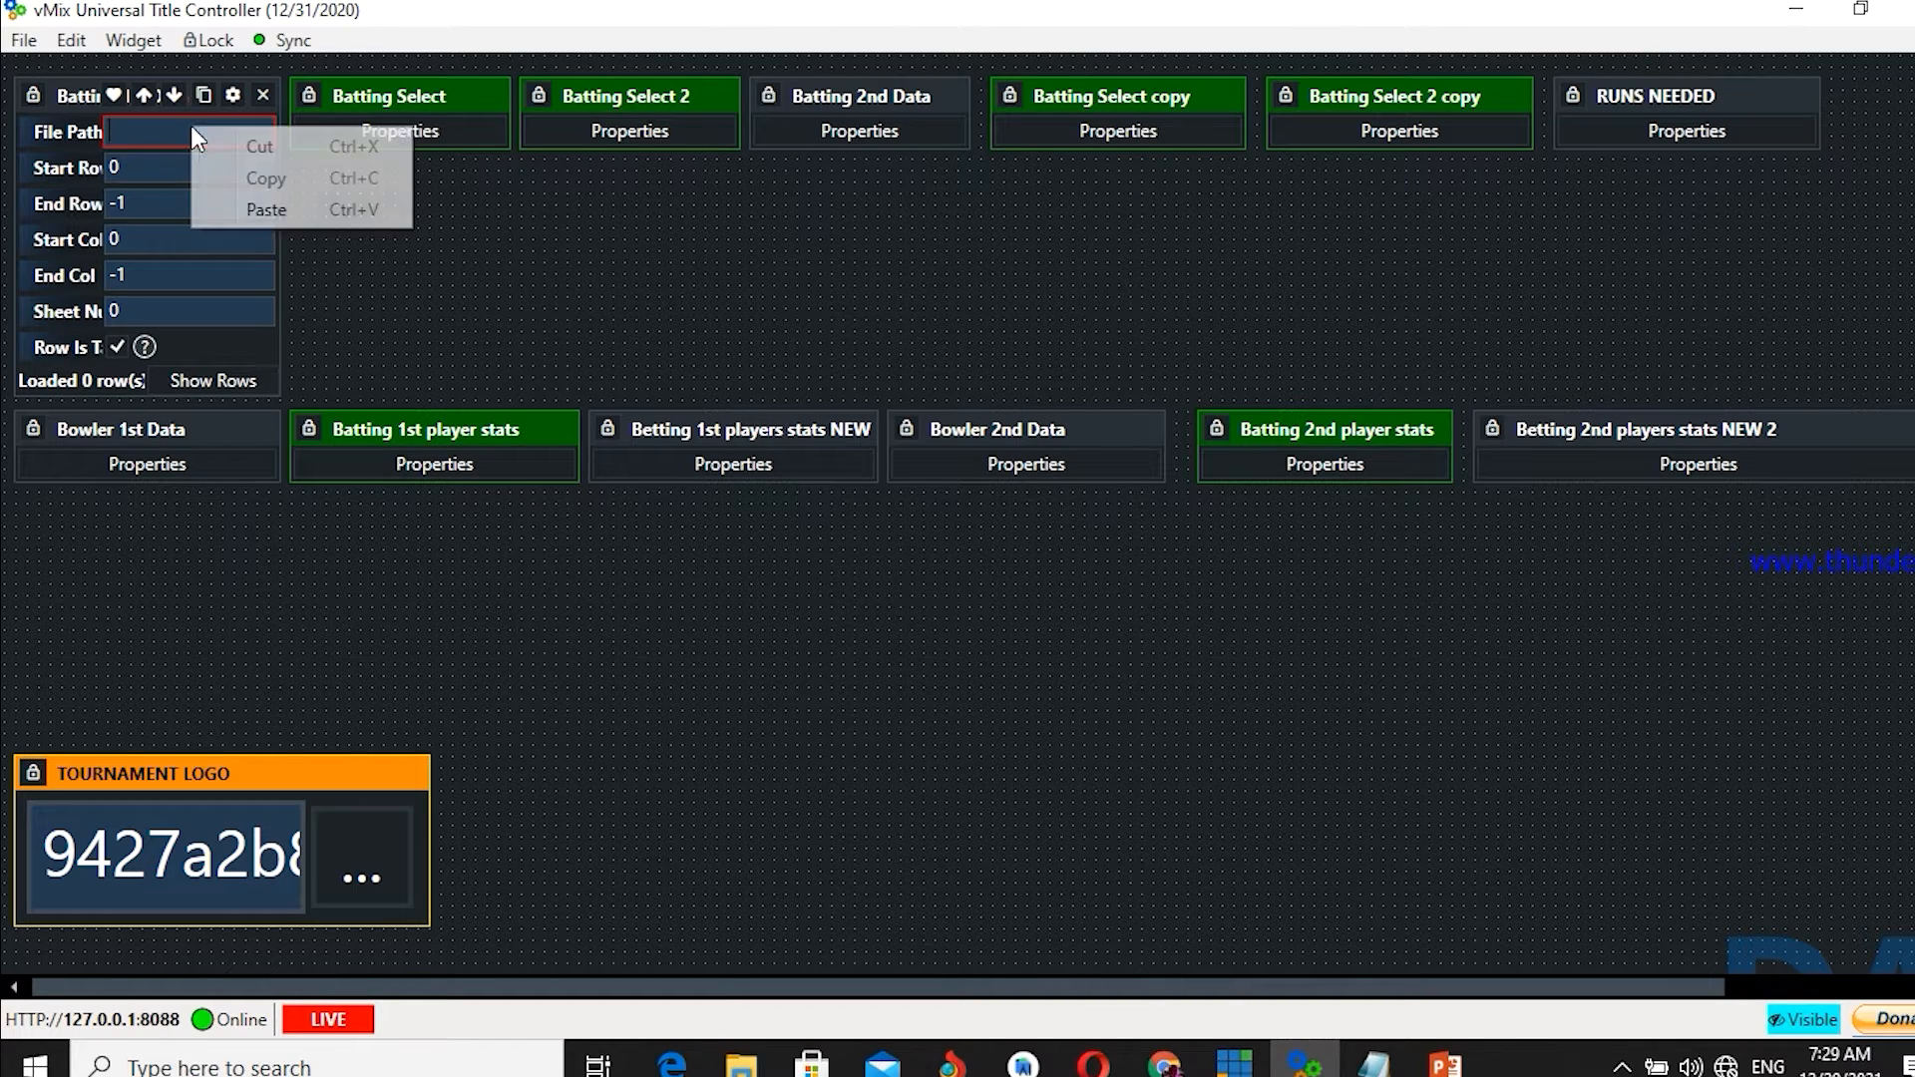
pyautogui.click(250, 213)
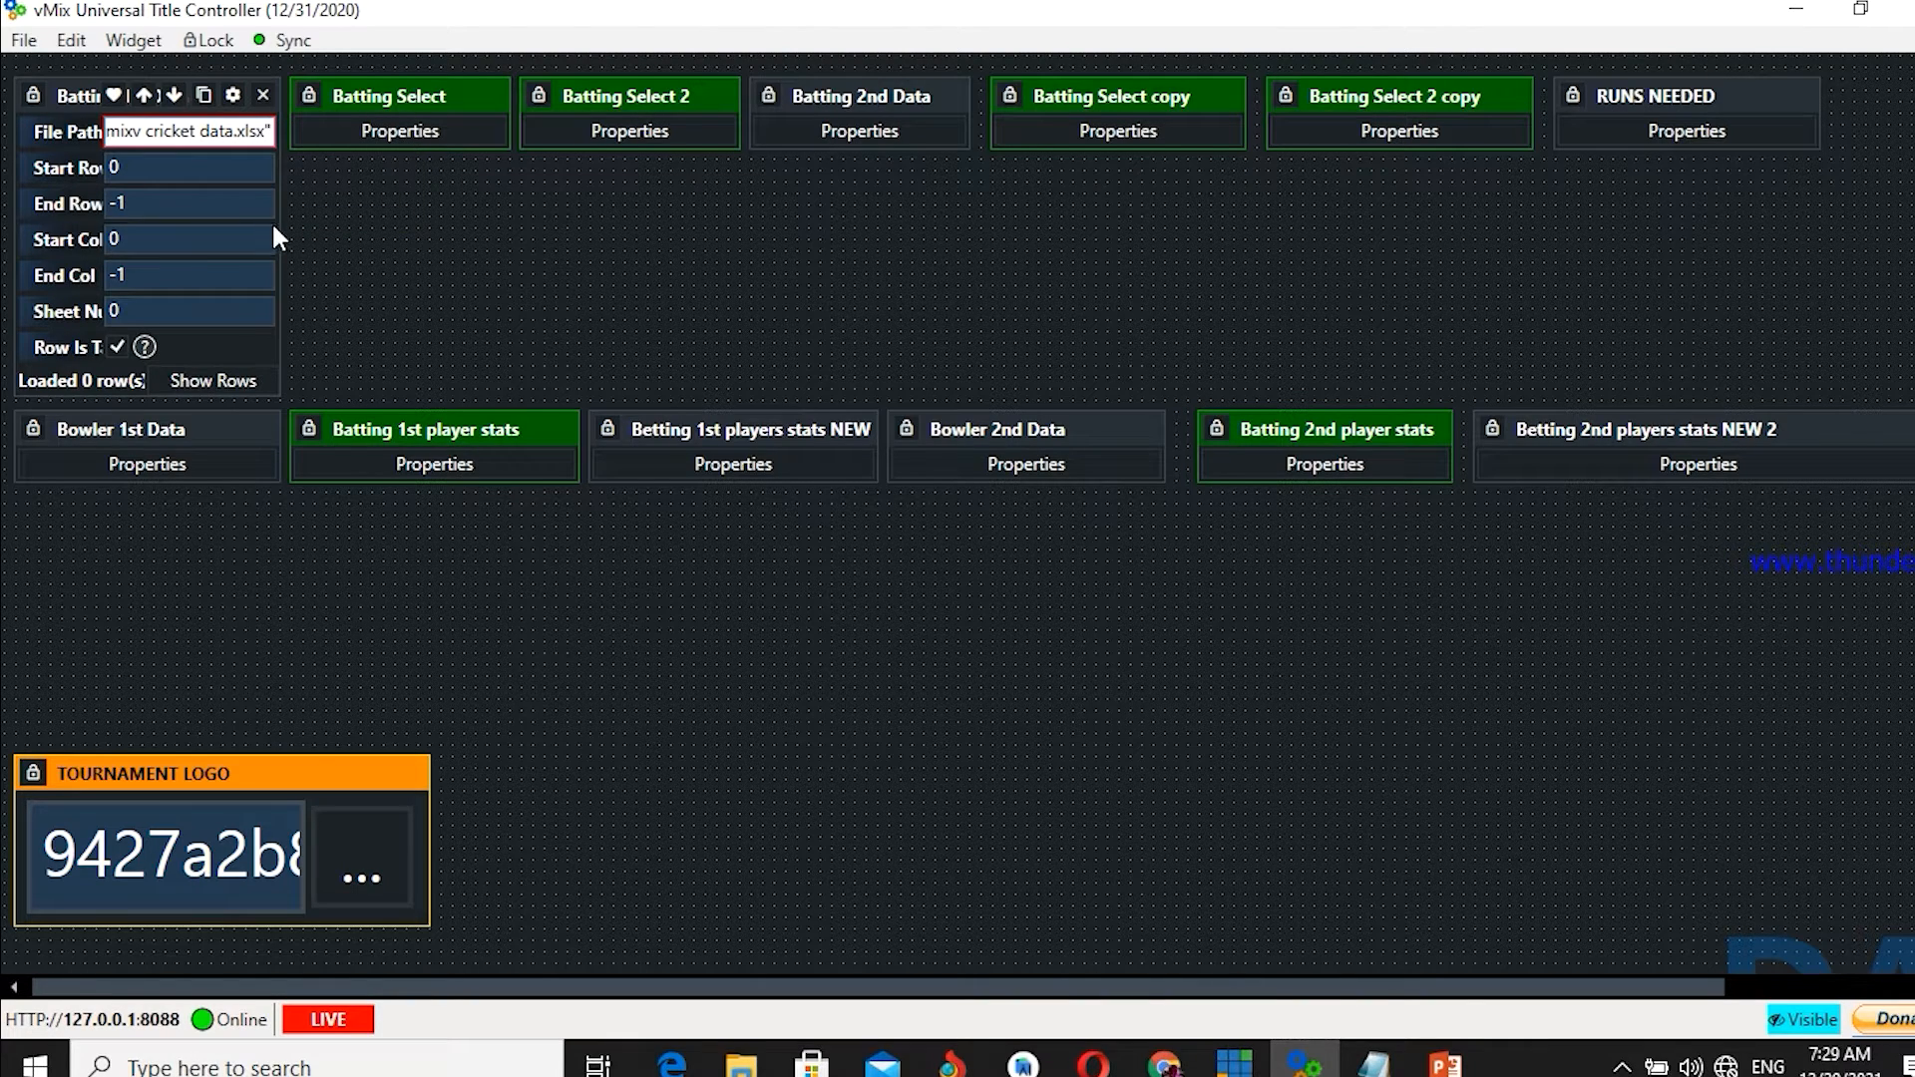
# - Widen the Batting 1st Data widget and delete the quotation marks at both ends of its file path
pyautogui.moveTo(281, 230); pyautogui.dragTo(1127, 339)
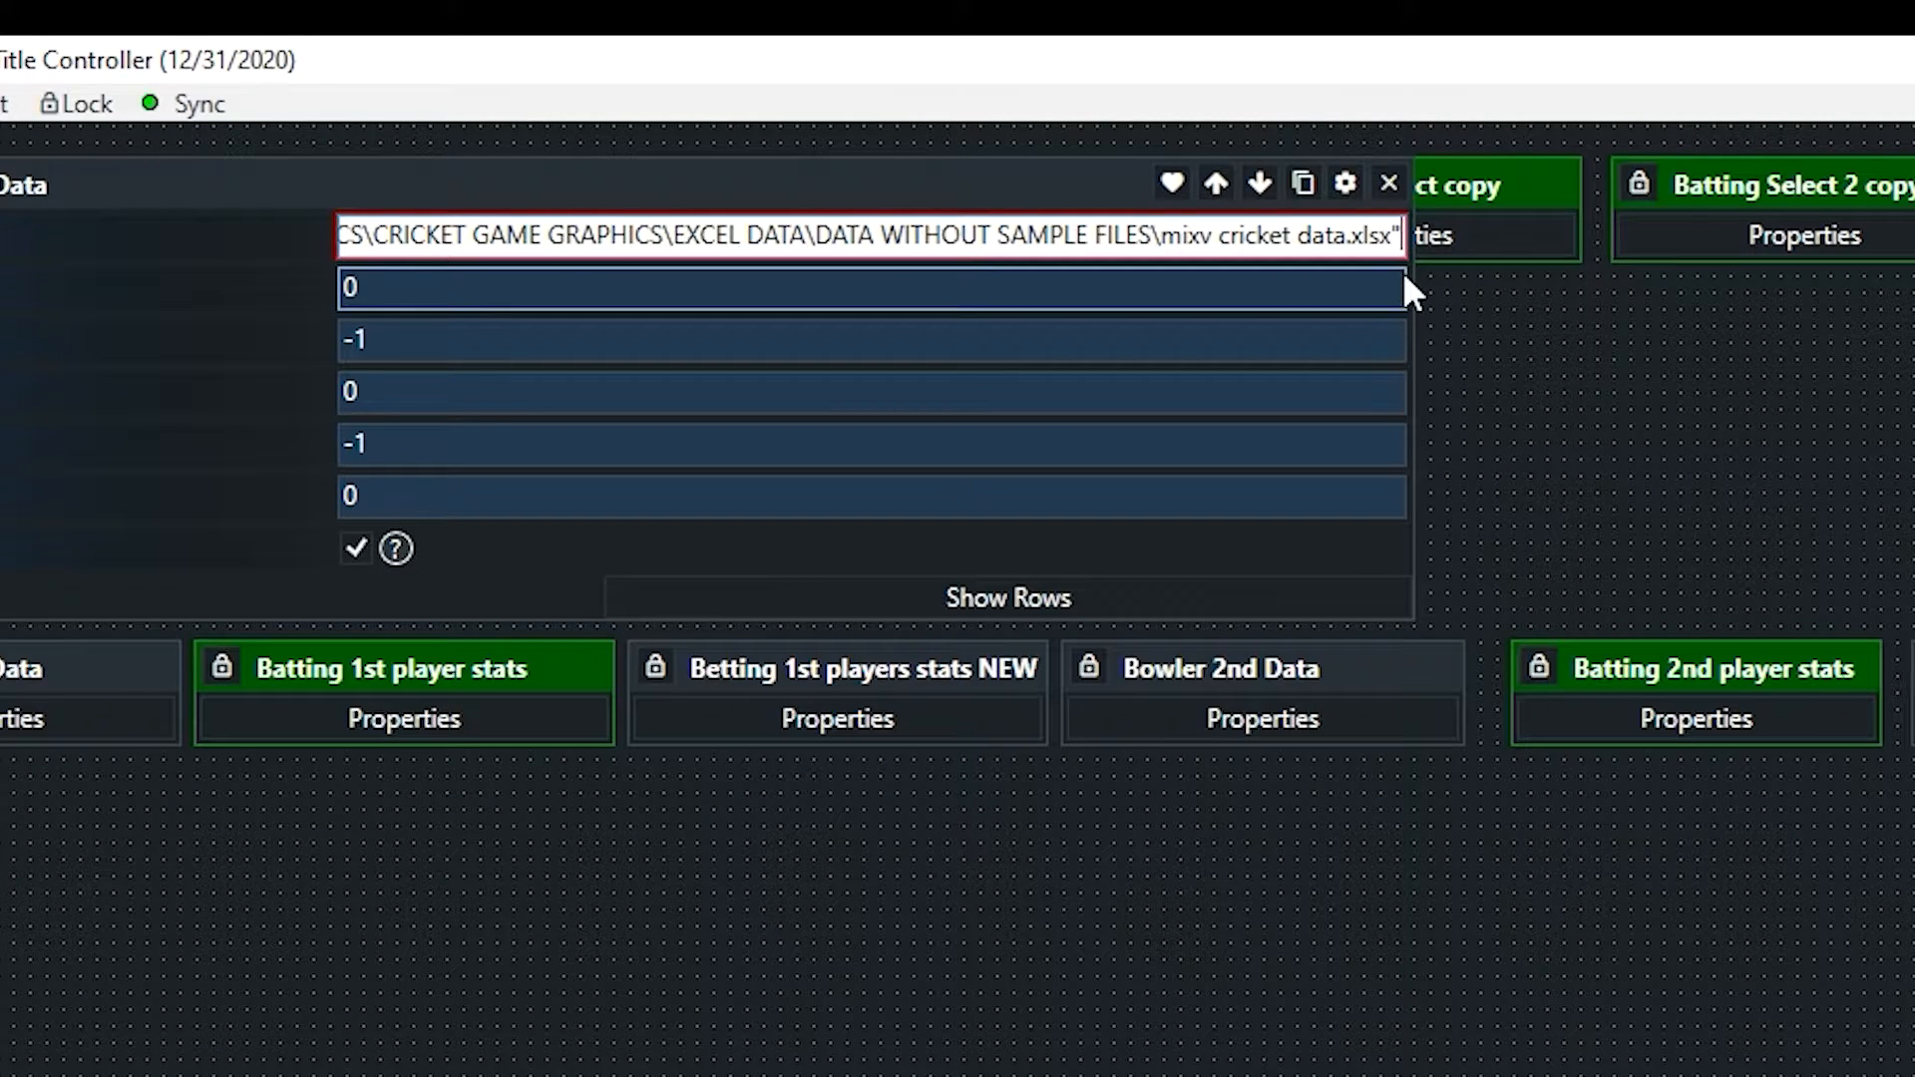
pyautogui.click(1399, 231)
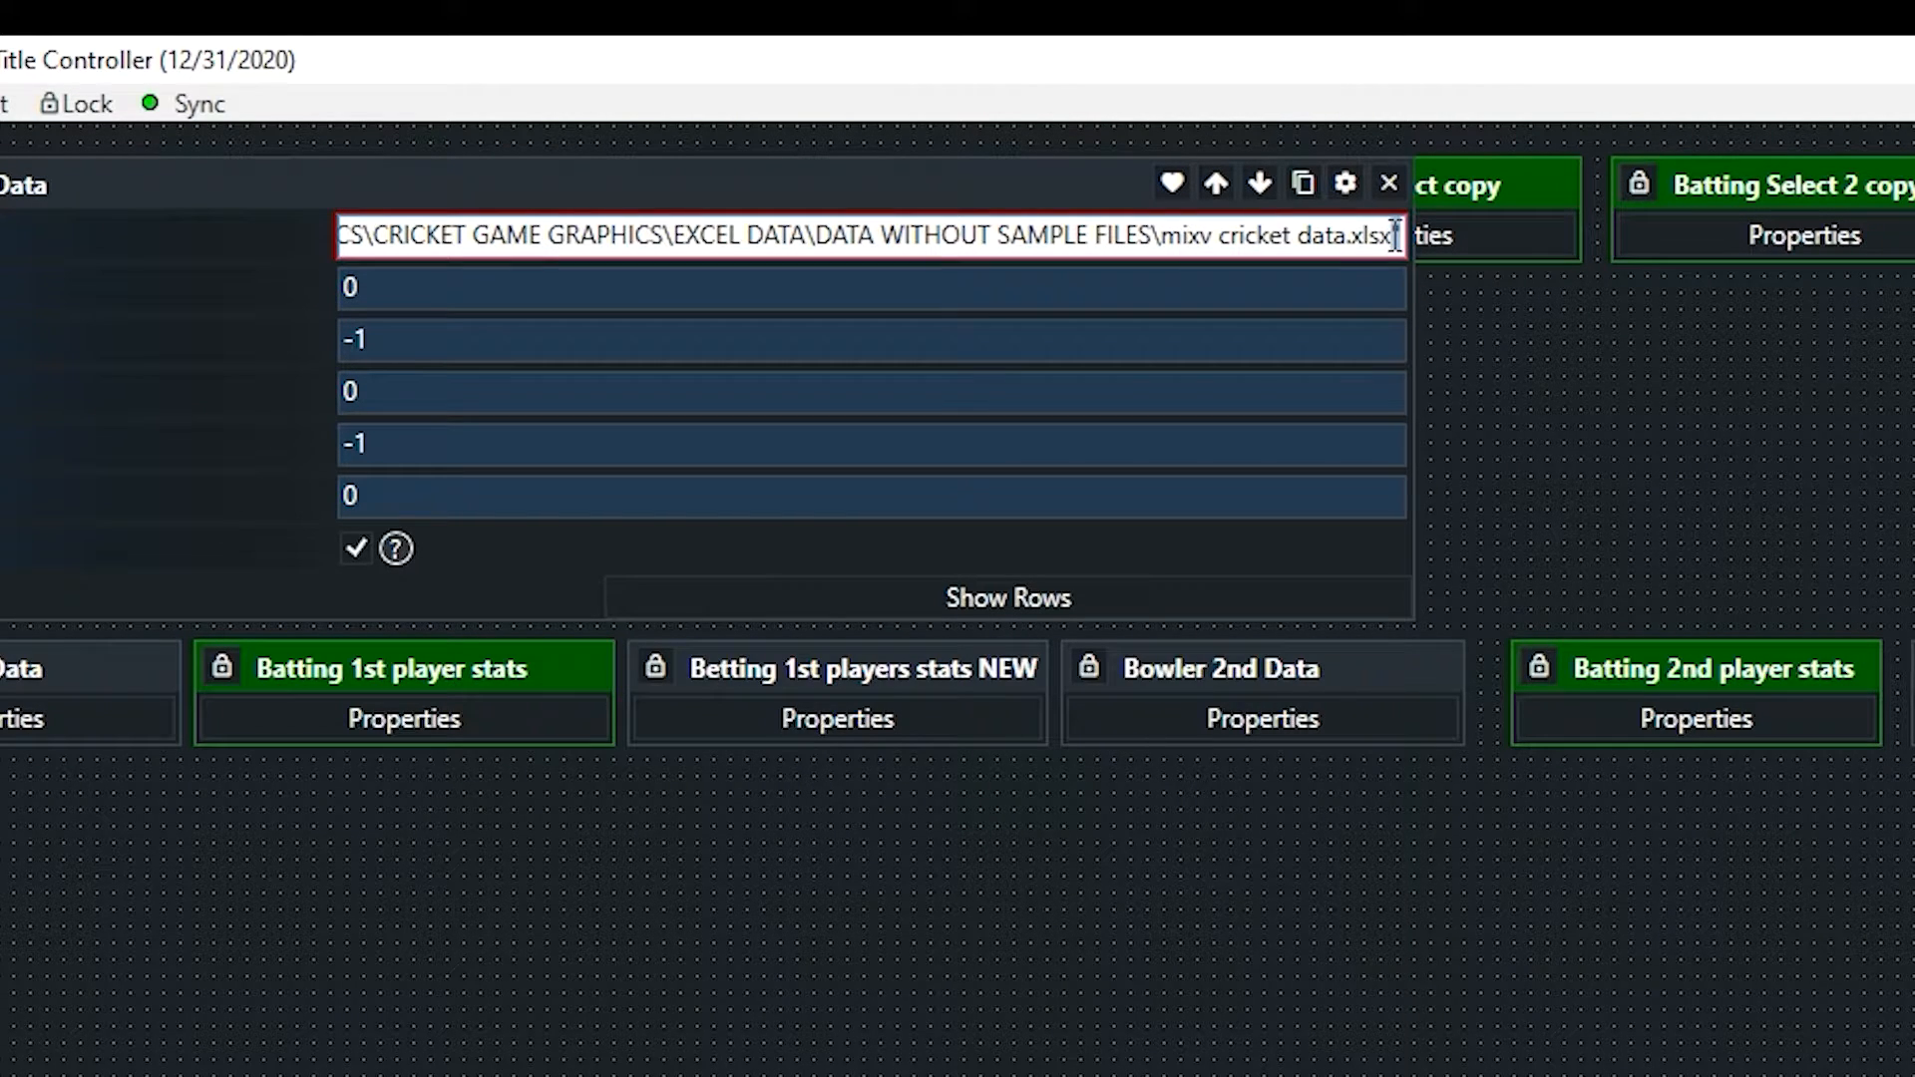
pyautogui.moveTo(1235, 234); pyautogui.dragTo(205, 233)
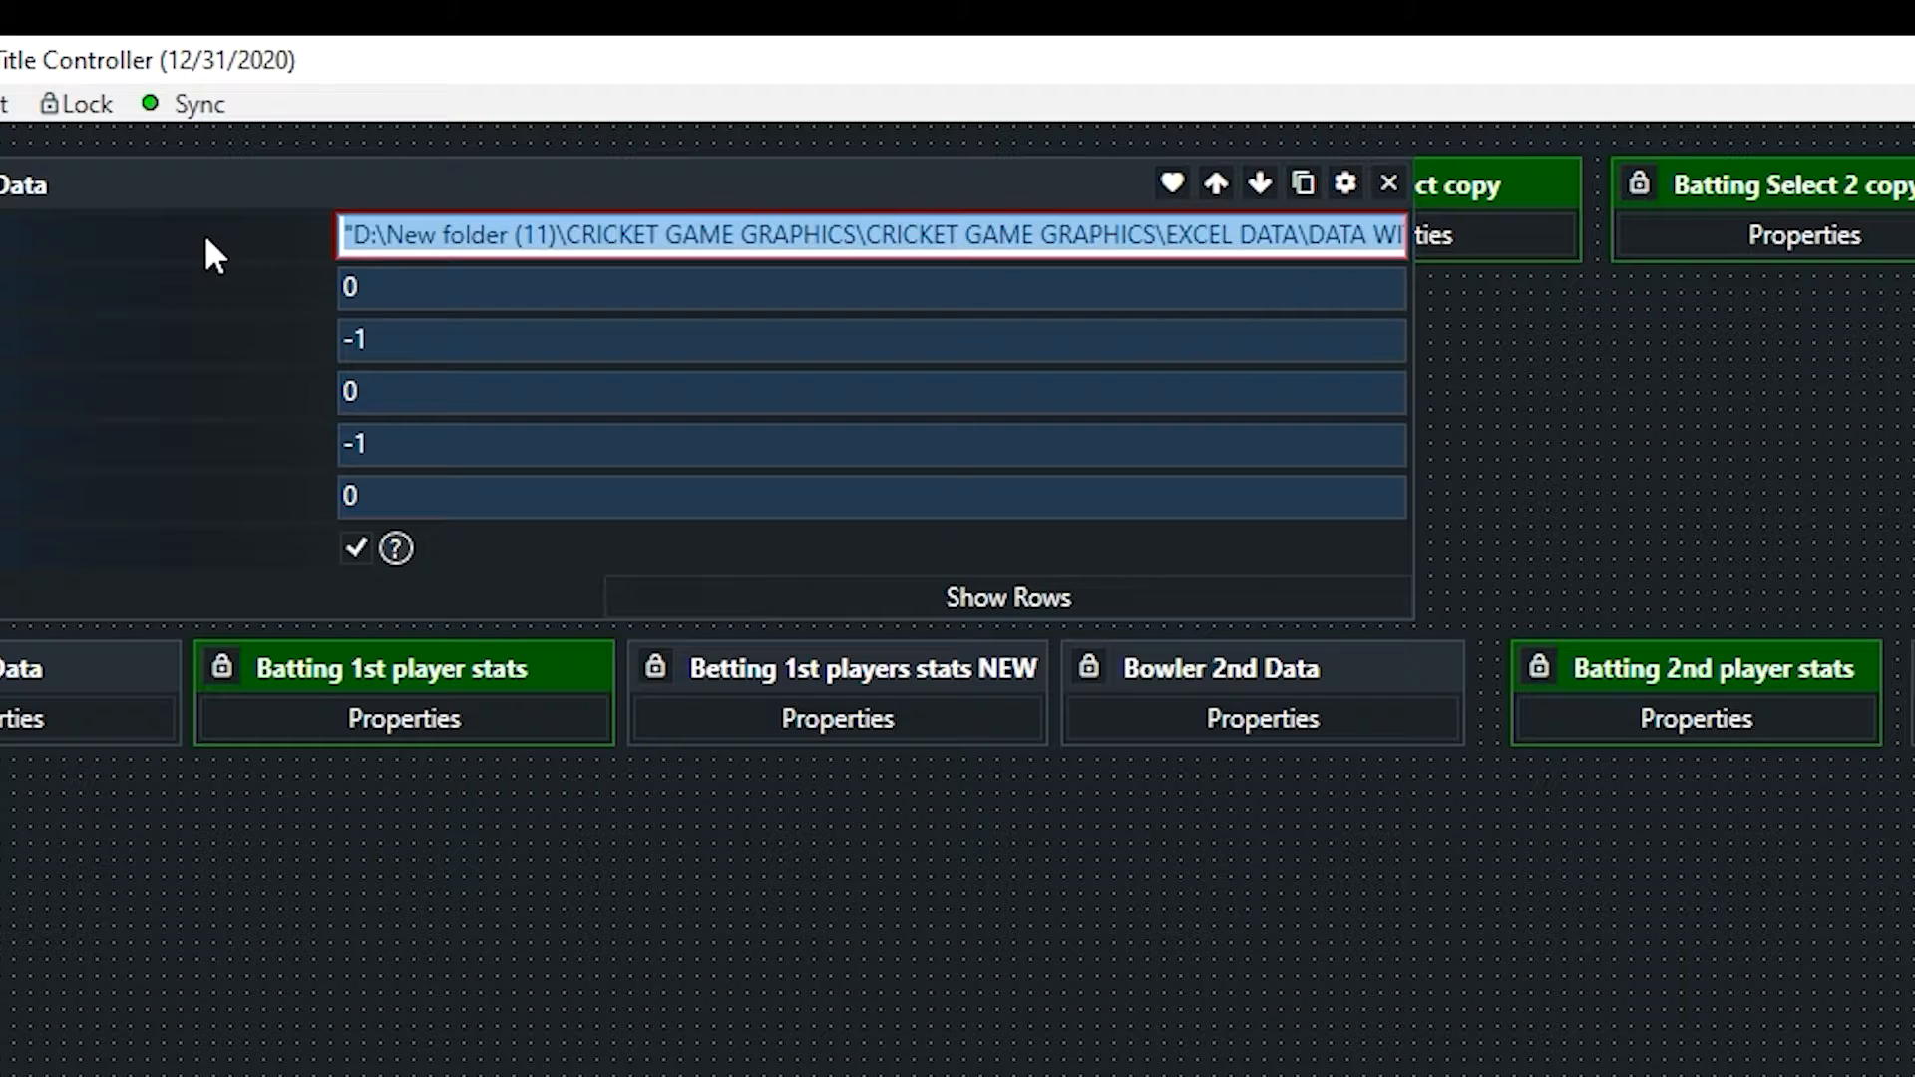
pyautogui.click(345, 241)
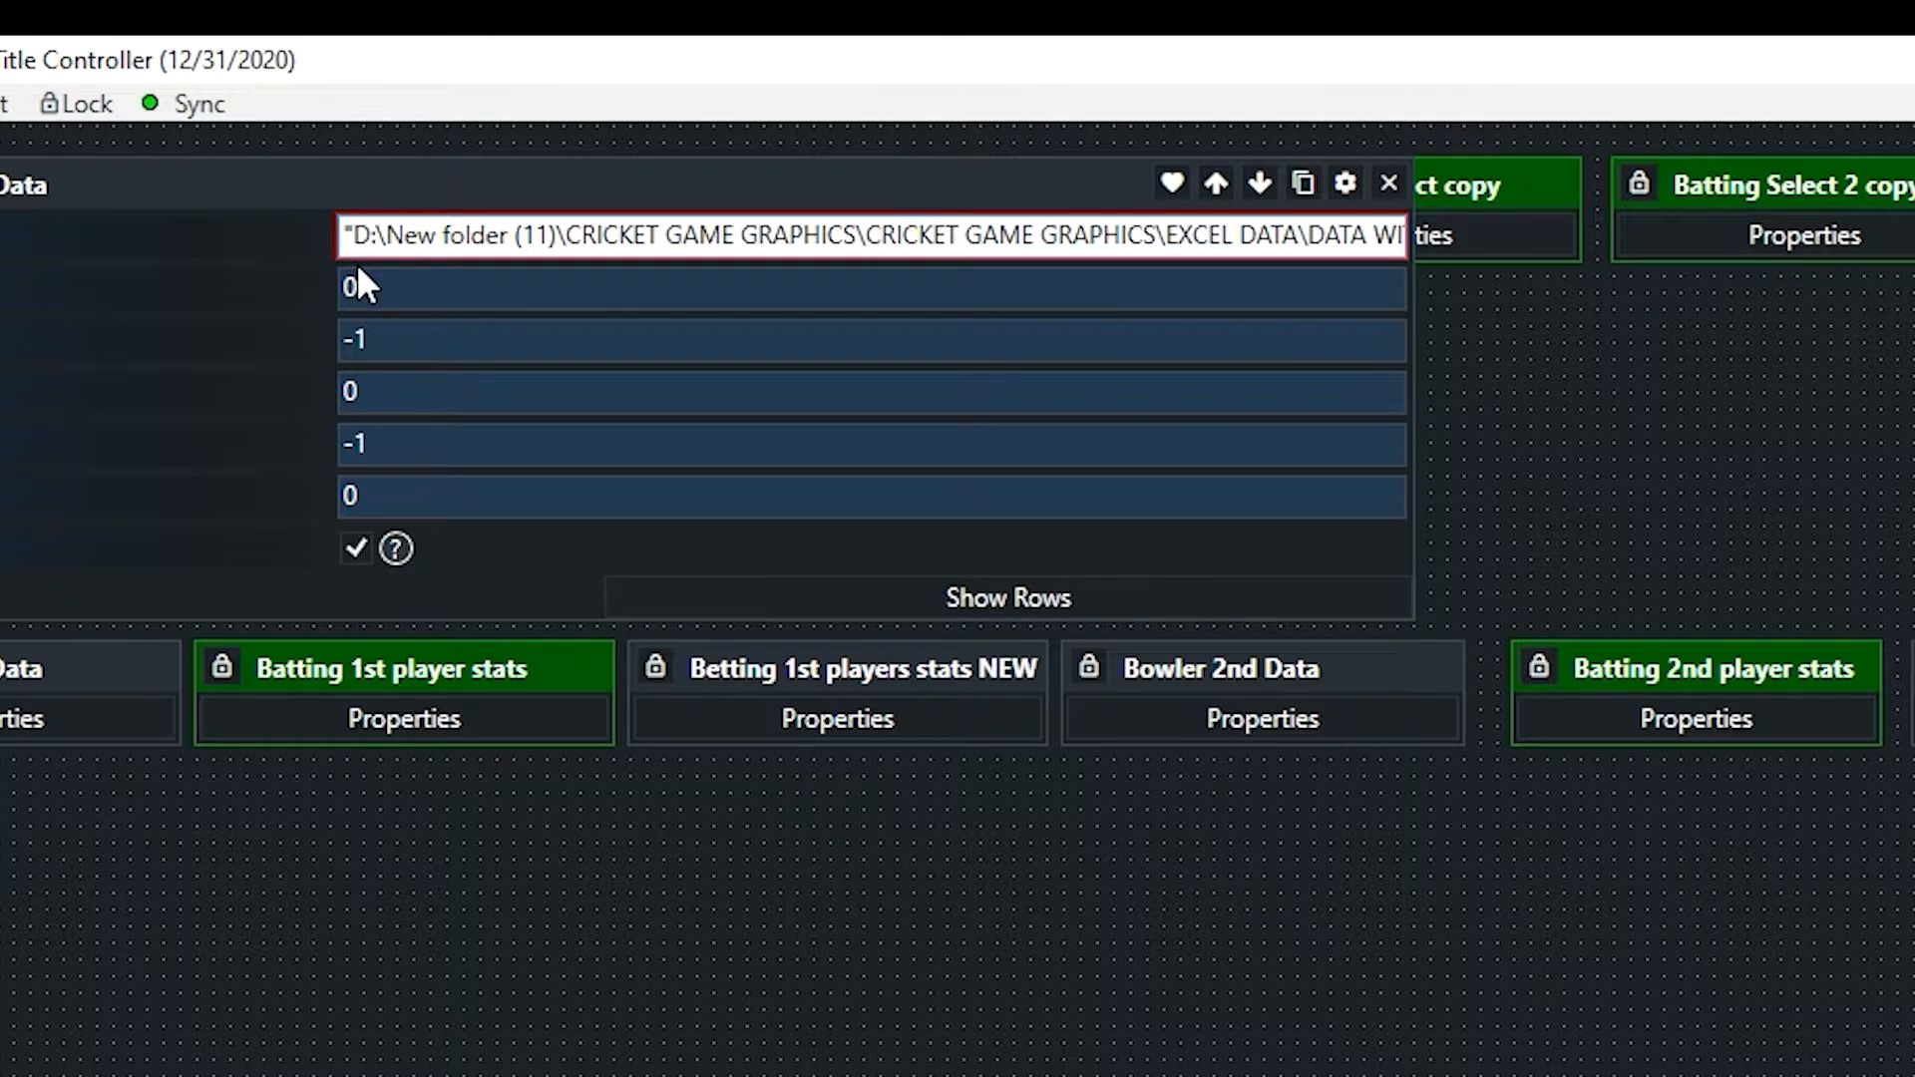
pyautogui.press('Delete')
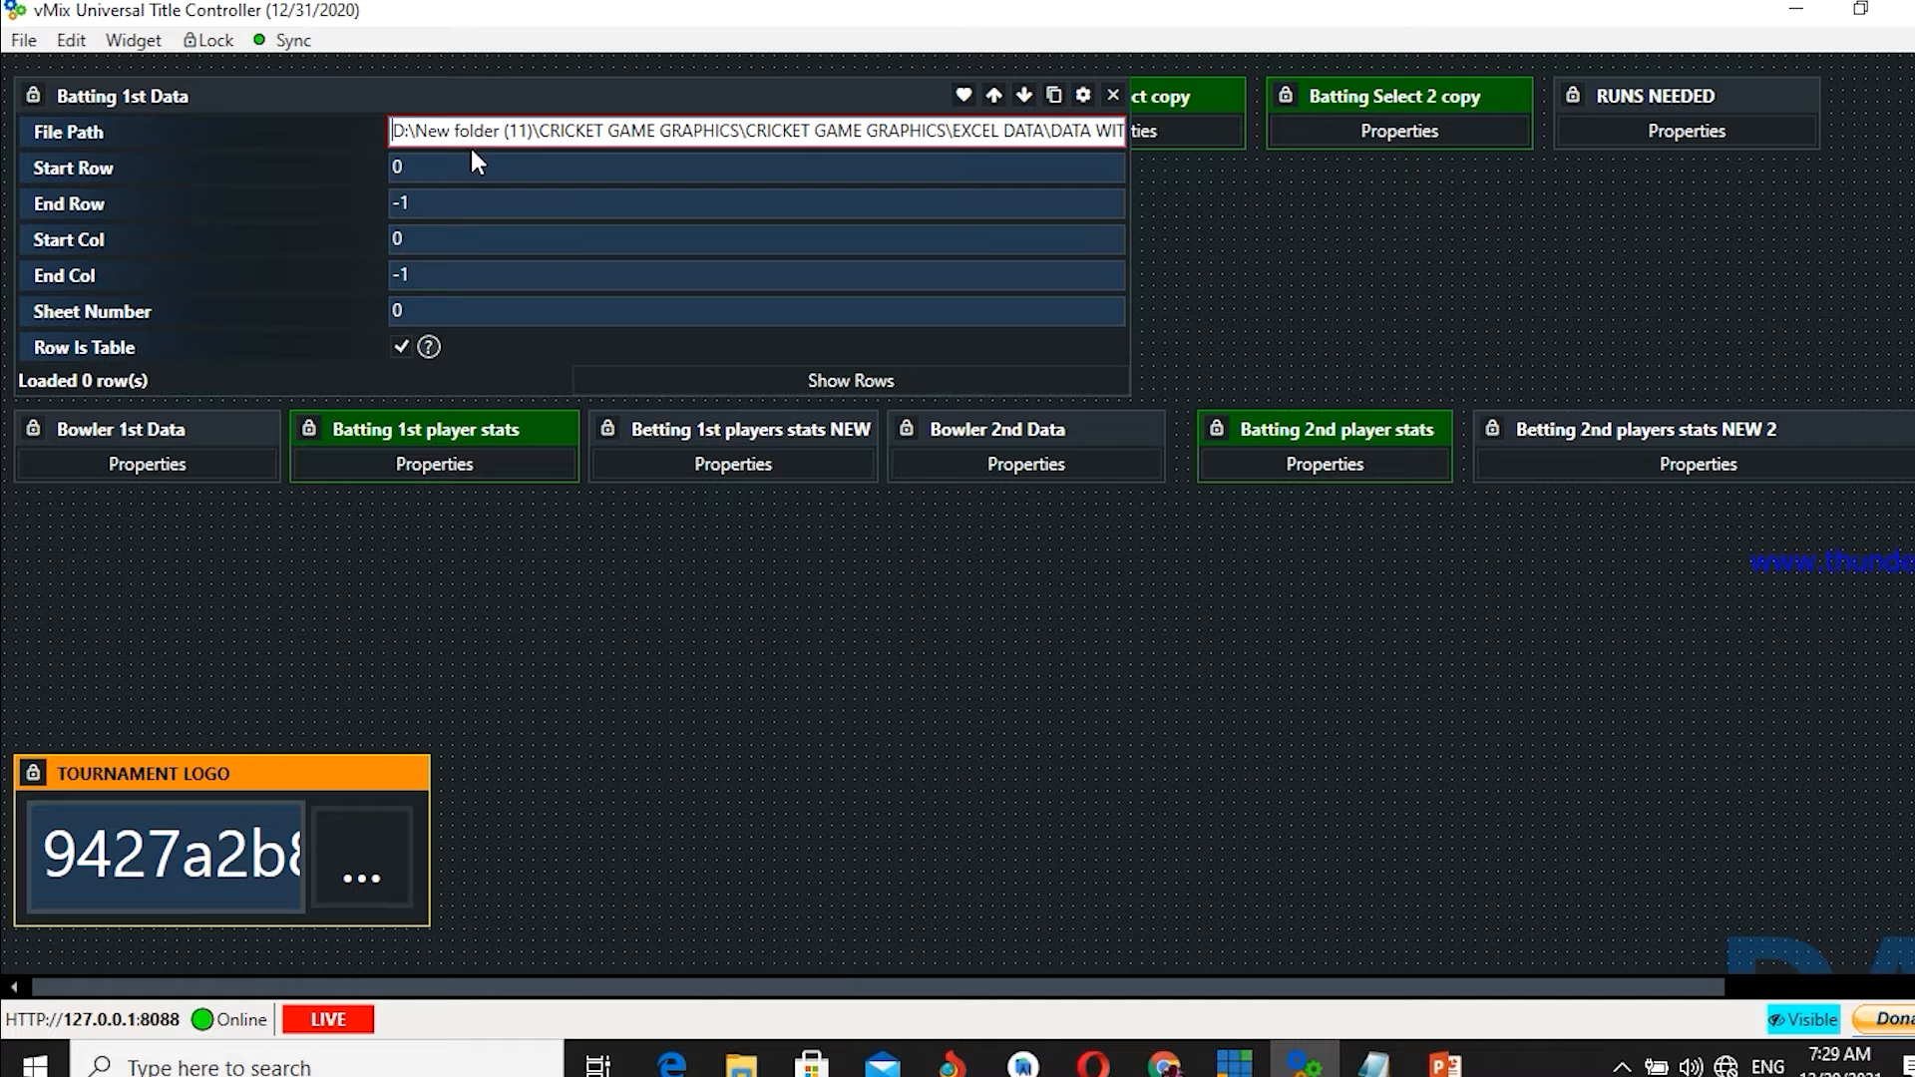
# - Narrow the Batting 1st Data widget back so it fits beside the Batting Select widget
pyautogui.click(492, 131)
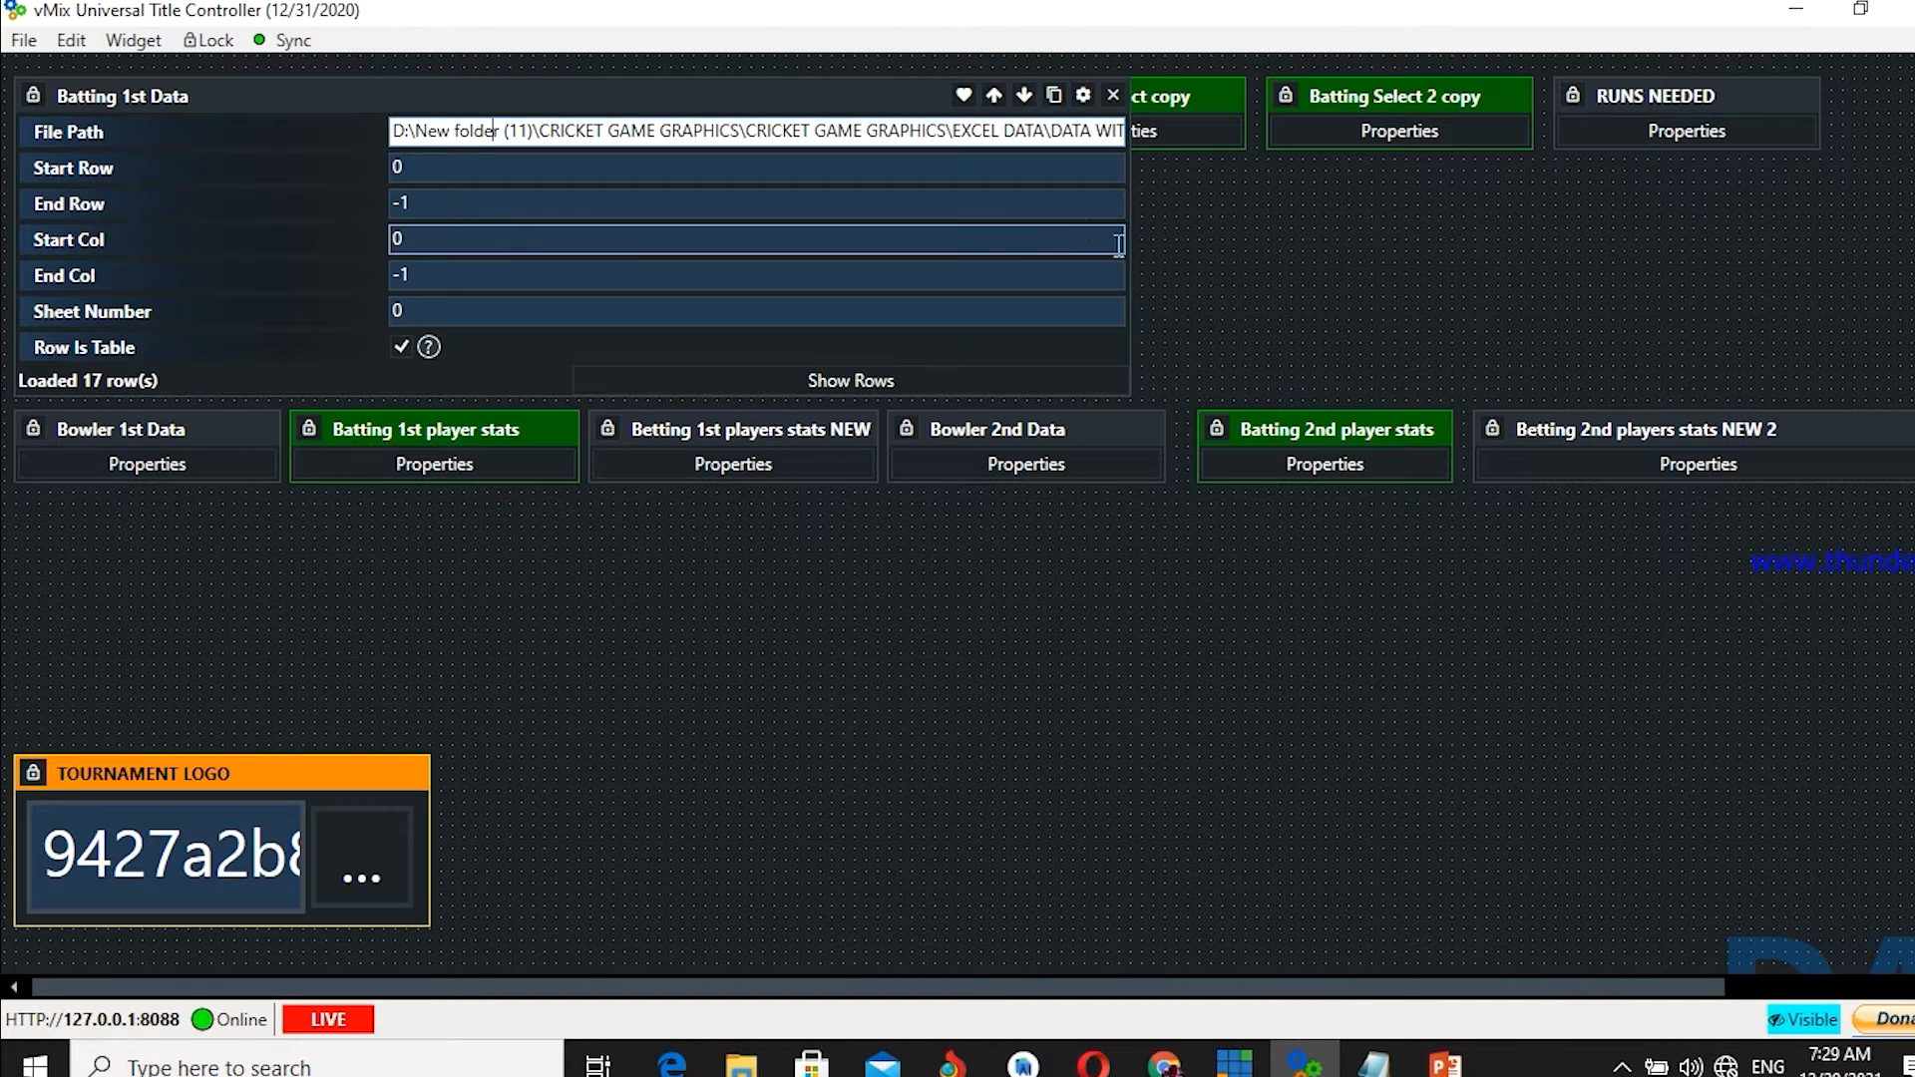
pyautogui.moveTo(1132, 243); pyautogui.dragTo(286, 233)
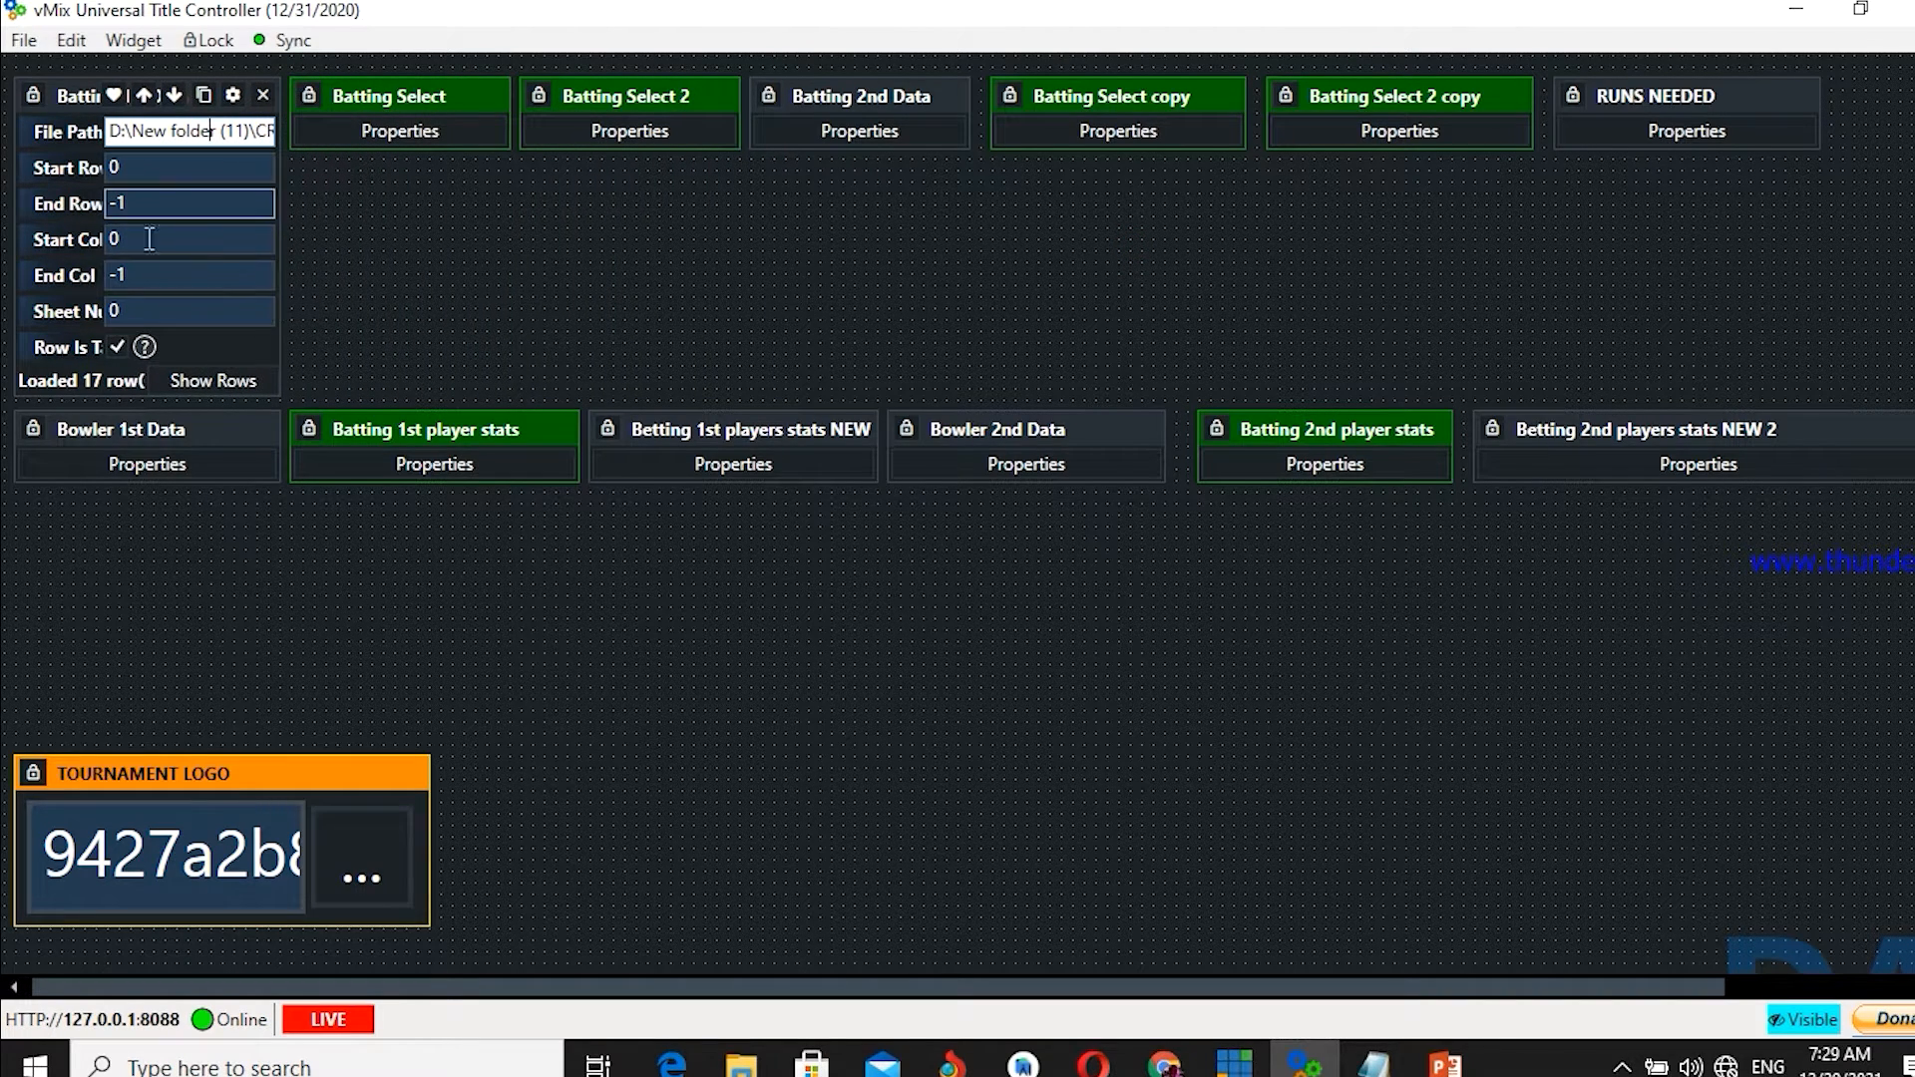
pyautogui.click(212, 112)
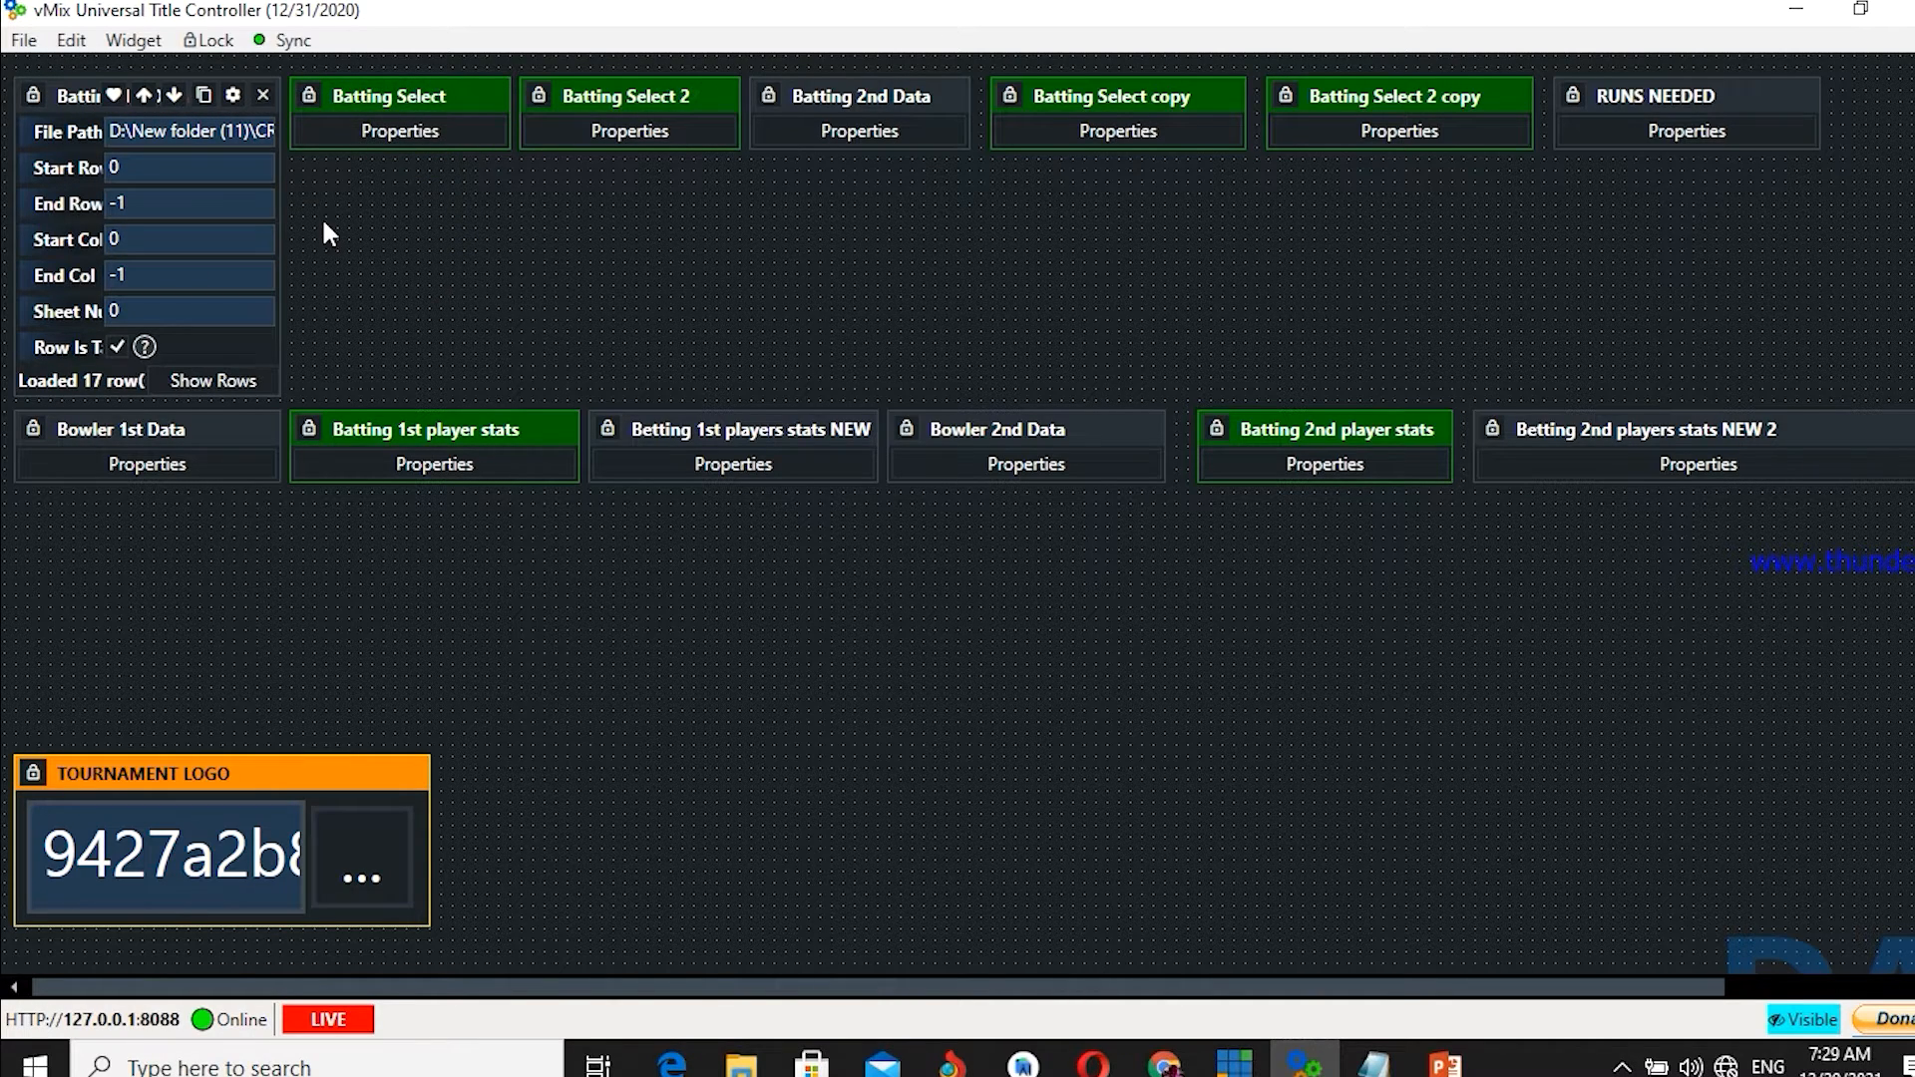
# - Duplicate the Batting 1st Data widget and place the copy directly below the old Batting Select widget
pyautogui.rightClick(72, 100)
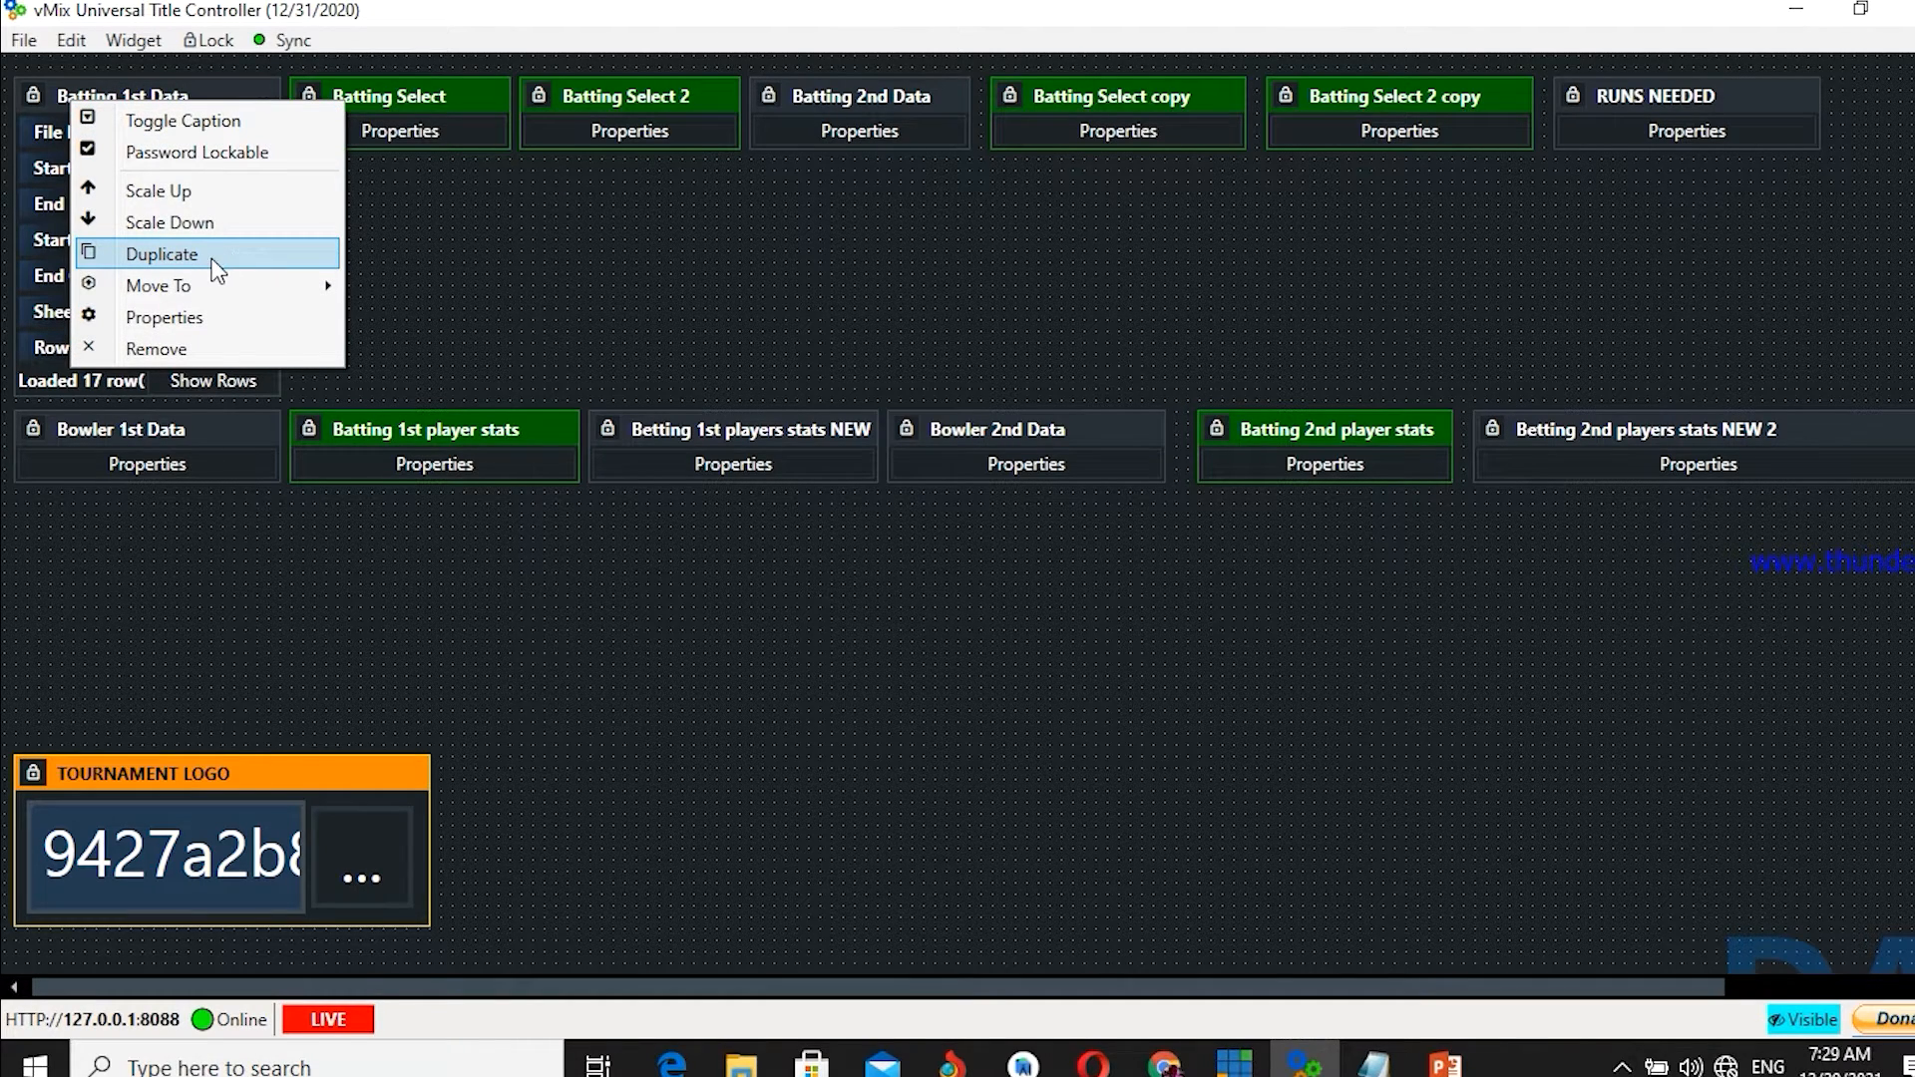
pyautogui.click(470, 293)
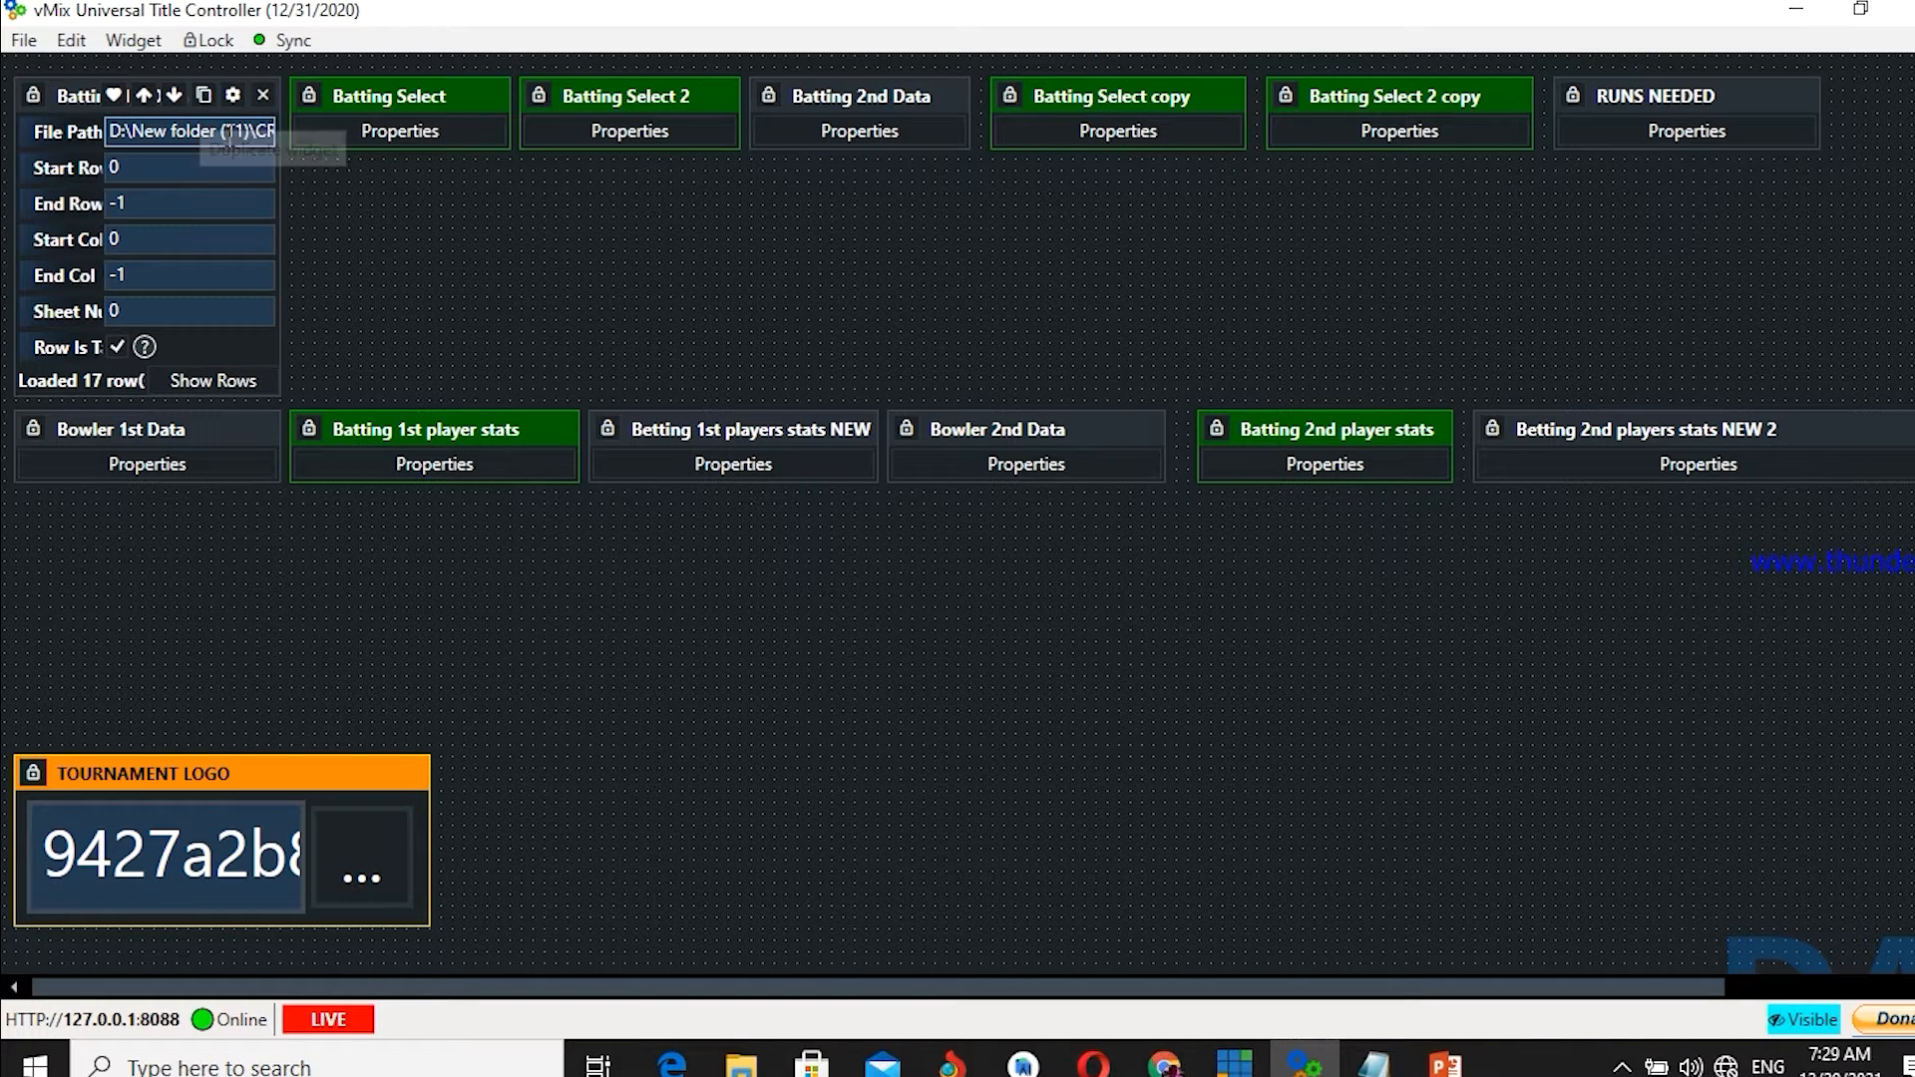
pyautogui.rightClick(54, 90)
pyautogui.click(179, 244)
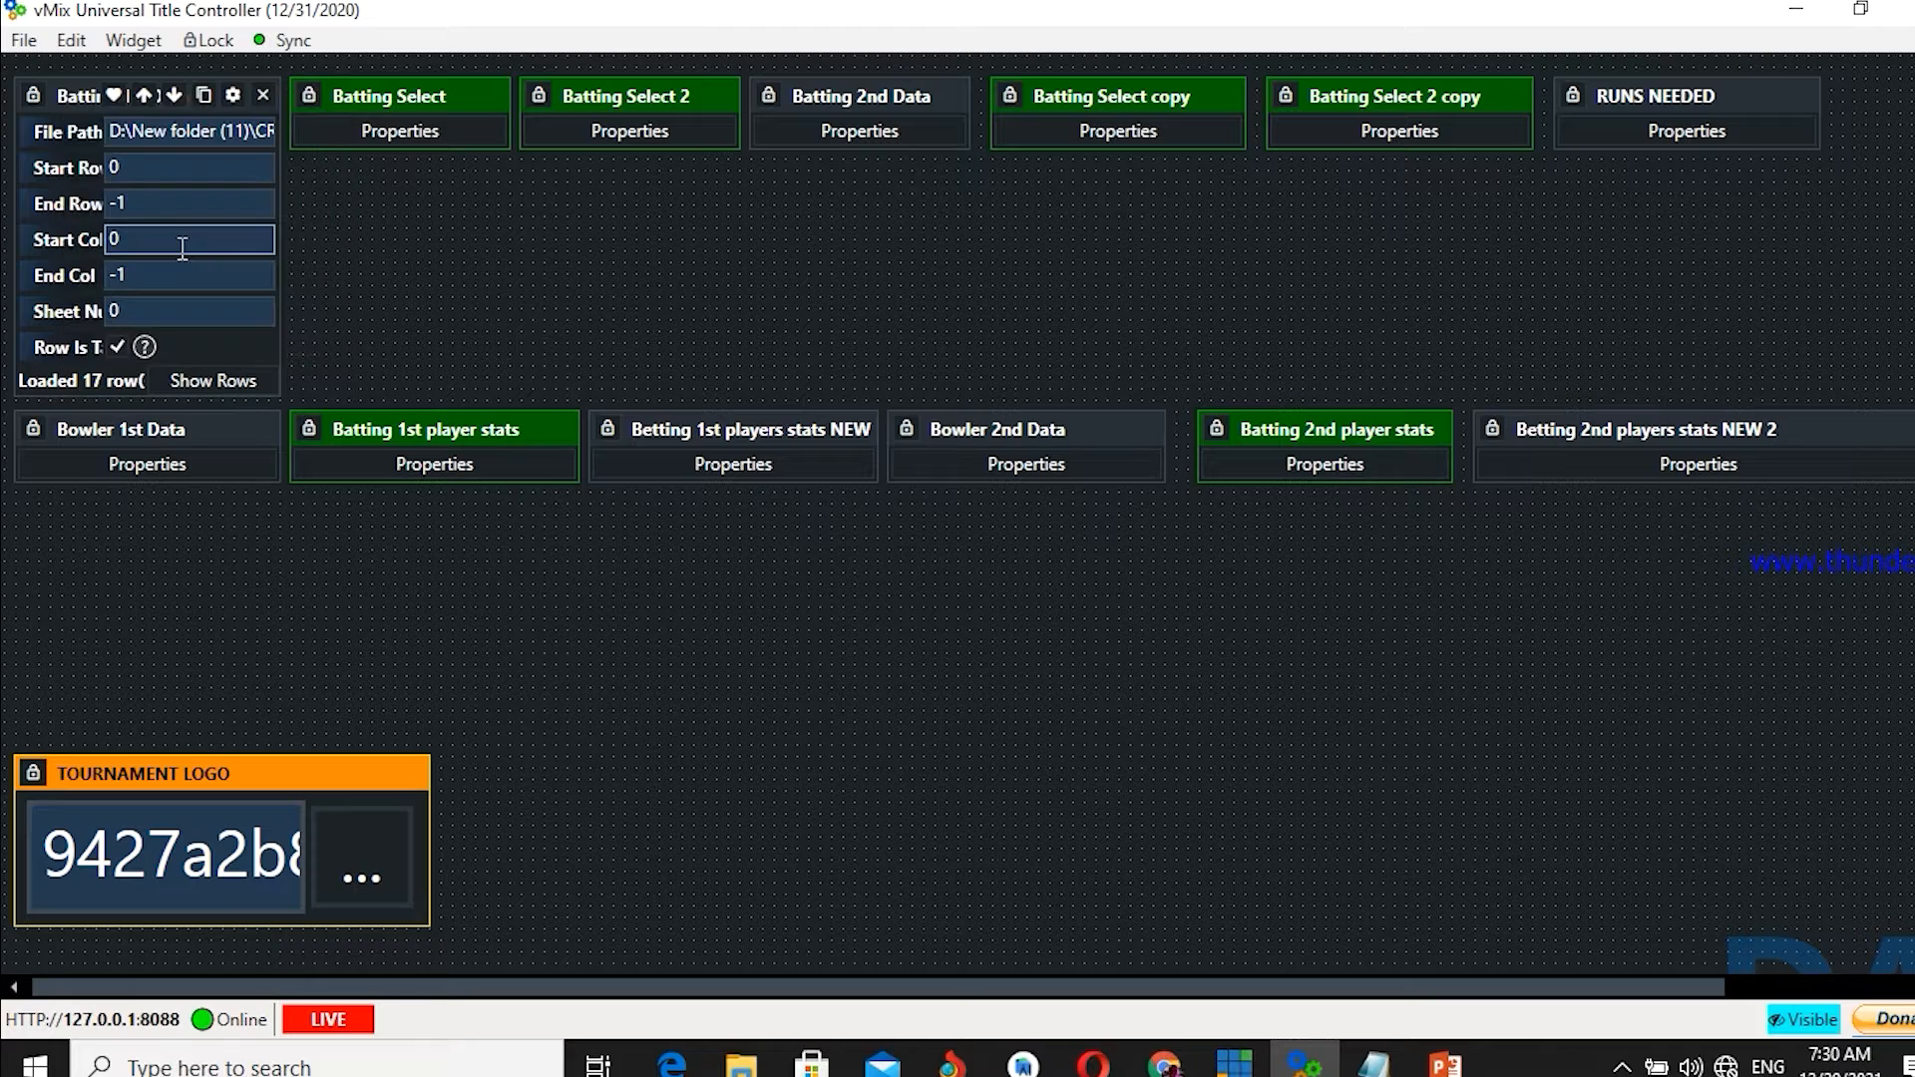
pyautogui.moveTo(164, 143); pyautogui.dragTo(353, 191)
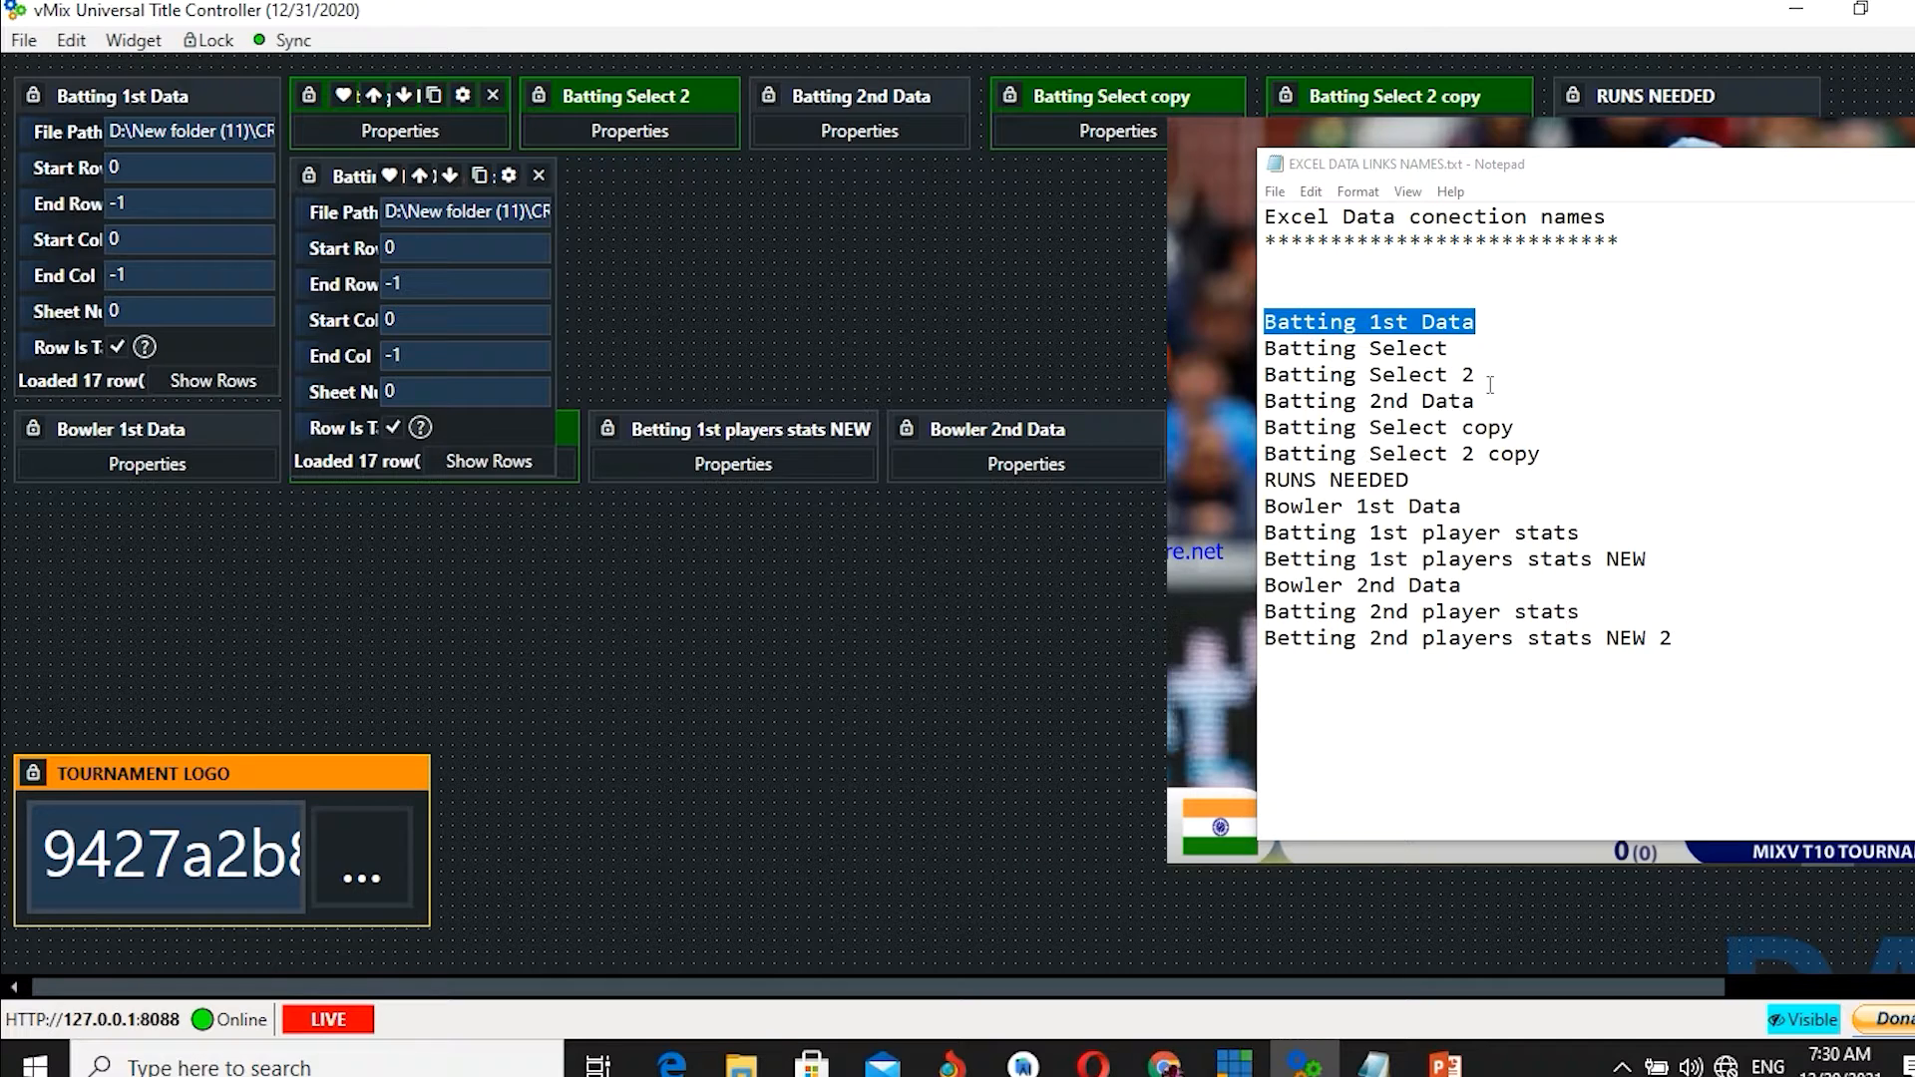
# - Copy the name Batting Select from the connection names list in EXCEL DATA LINKS NAMES.txt
pyautogui.click(1449, 348)
pyautogui.moveTo(1454, 348); pyautogui.dragTo(1261, 351)
pyautogui.rightClick(1310, 351)
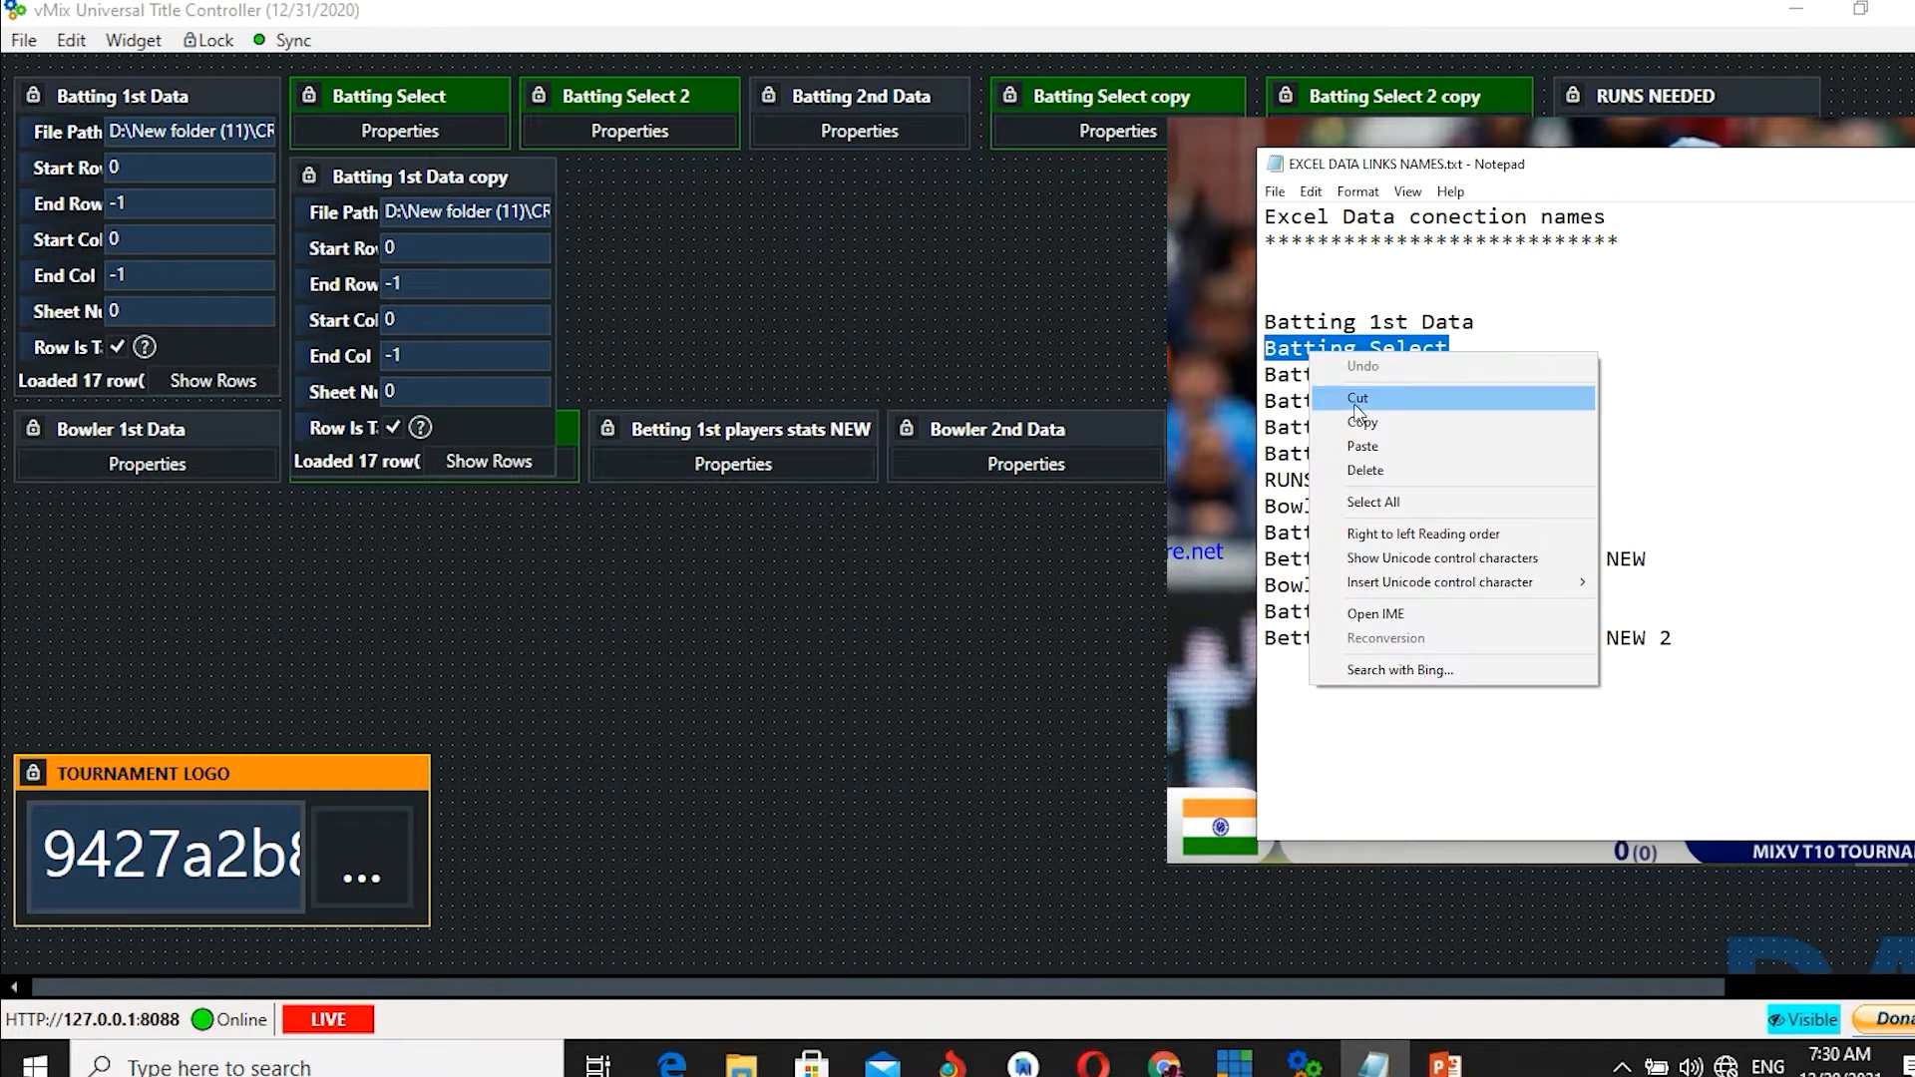
pyautogui.click(1368, 423)
# - Rename the duplicated Batting 1st Data widget to the copied name Batting Select and set its color to Green
pyautogui.moveTo(449, 179)
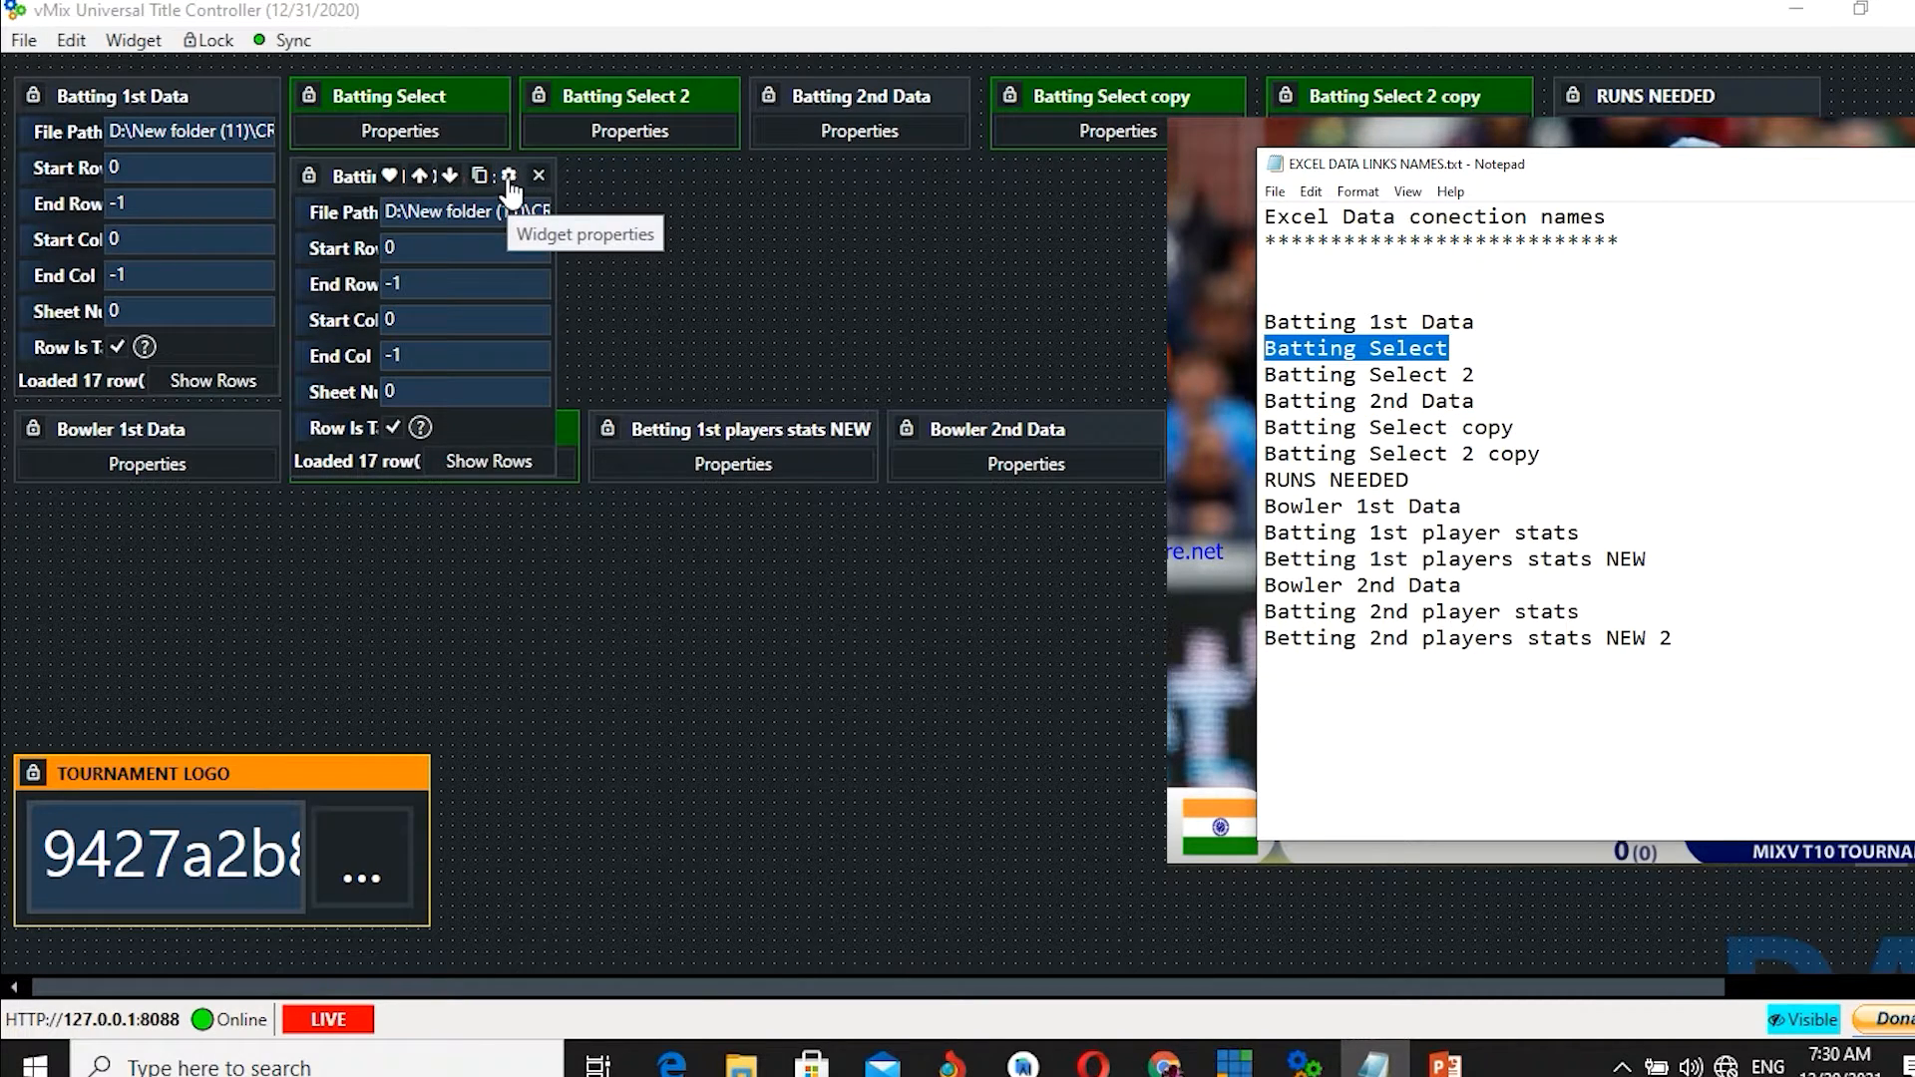
pyautogui.rightClick(339, 180)
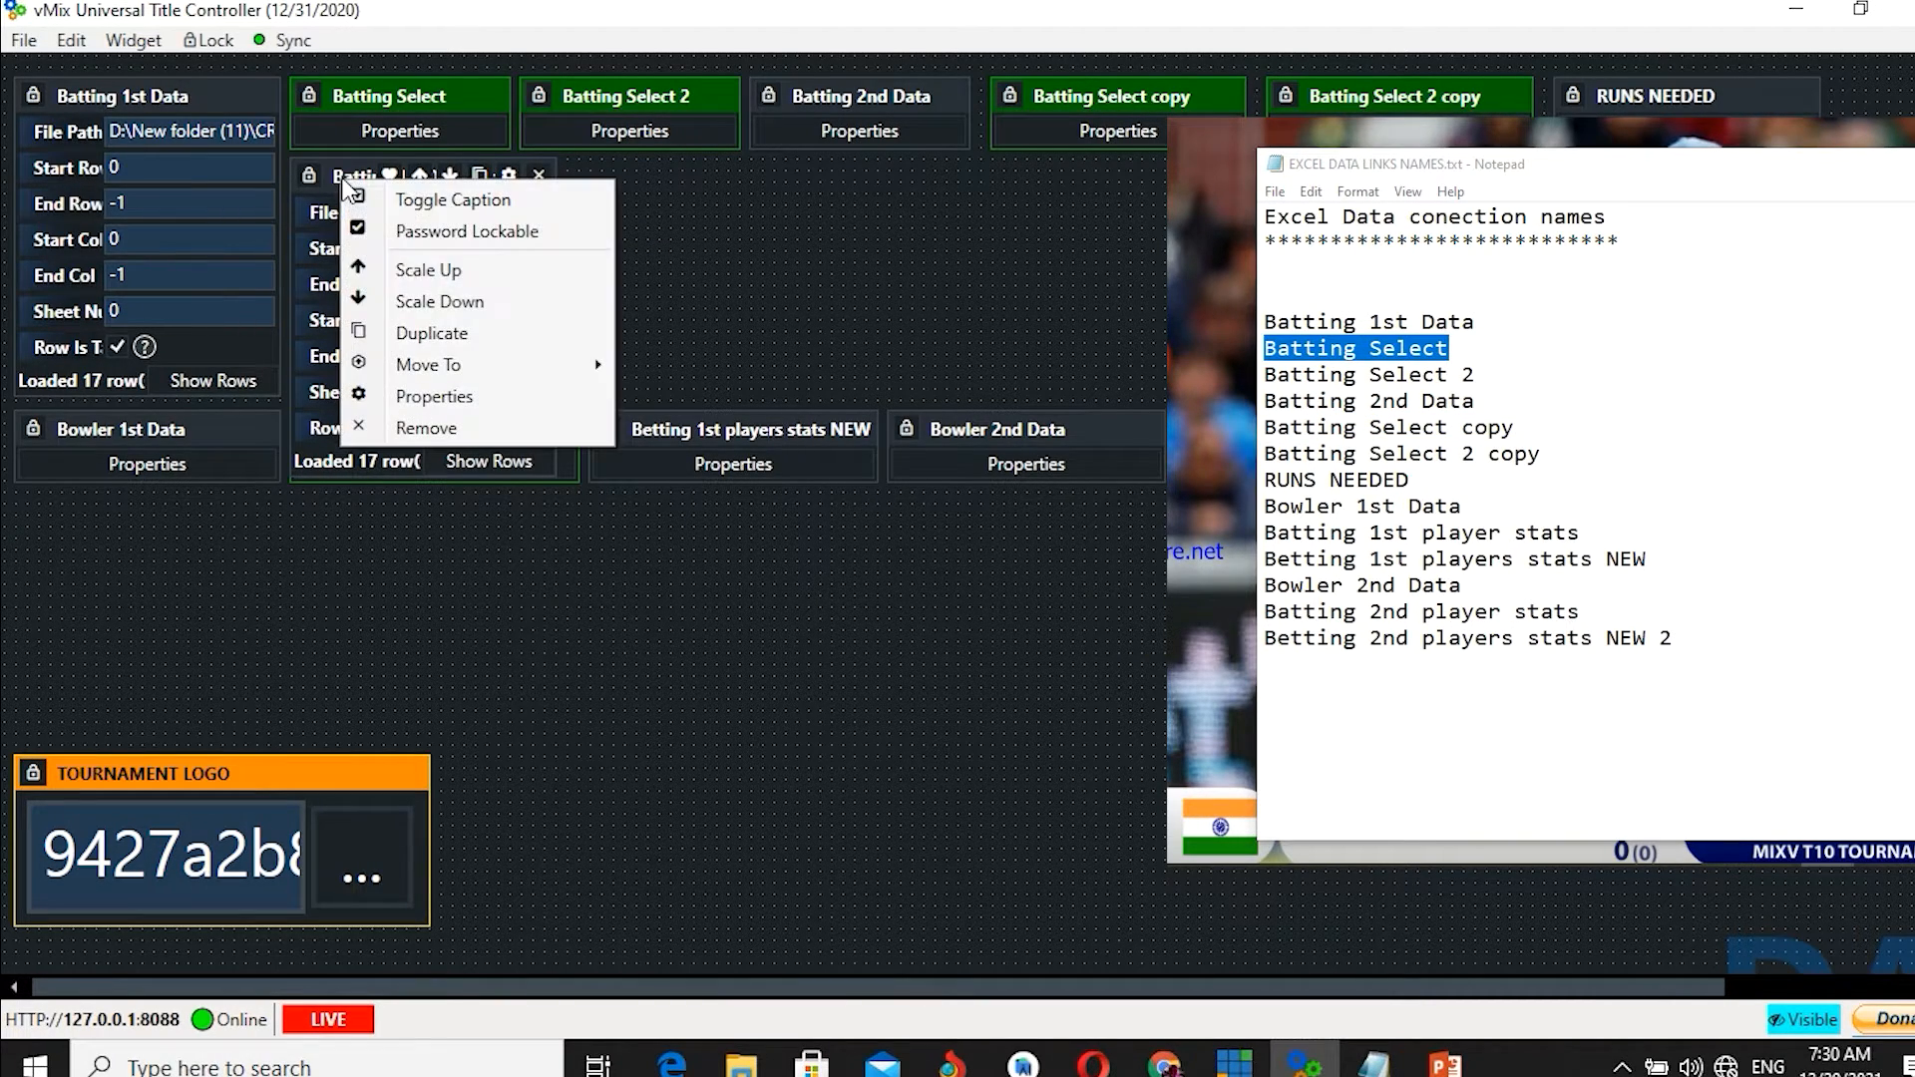
pyautogui.click(452, 397)
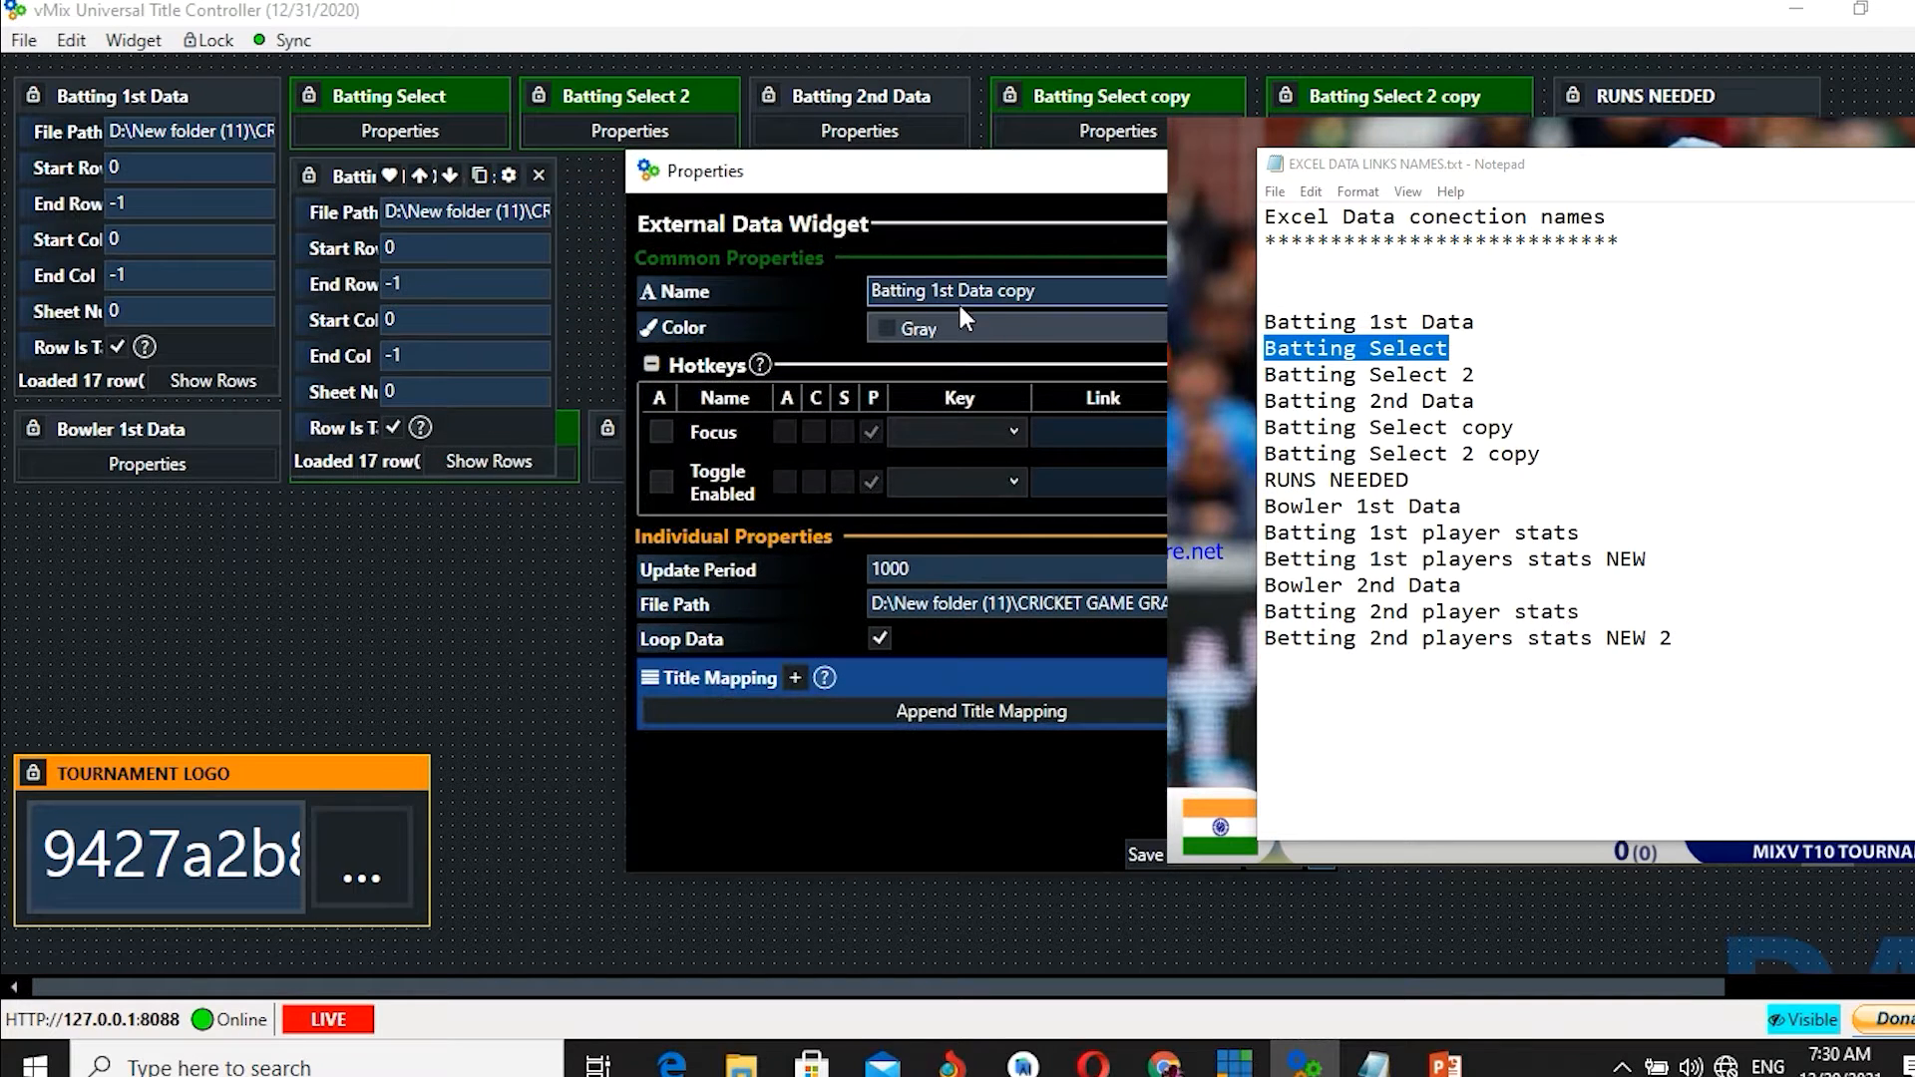
pyautogui.moveTo(1058, 292); pyautogui.dragTo(853, 289)
pyautogui.rightClick(905, 291)
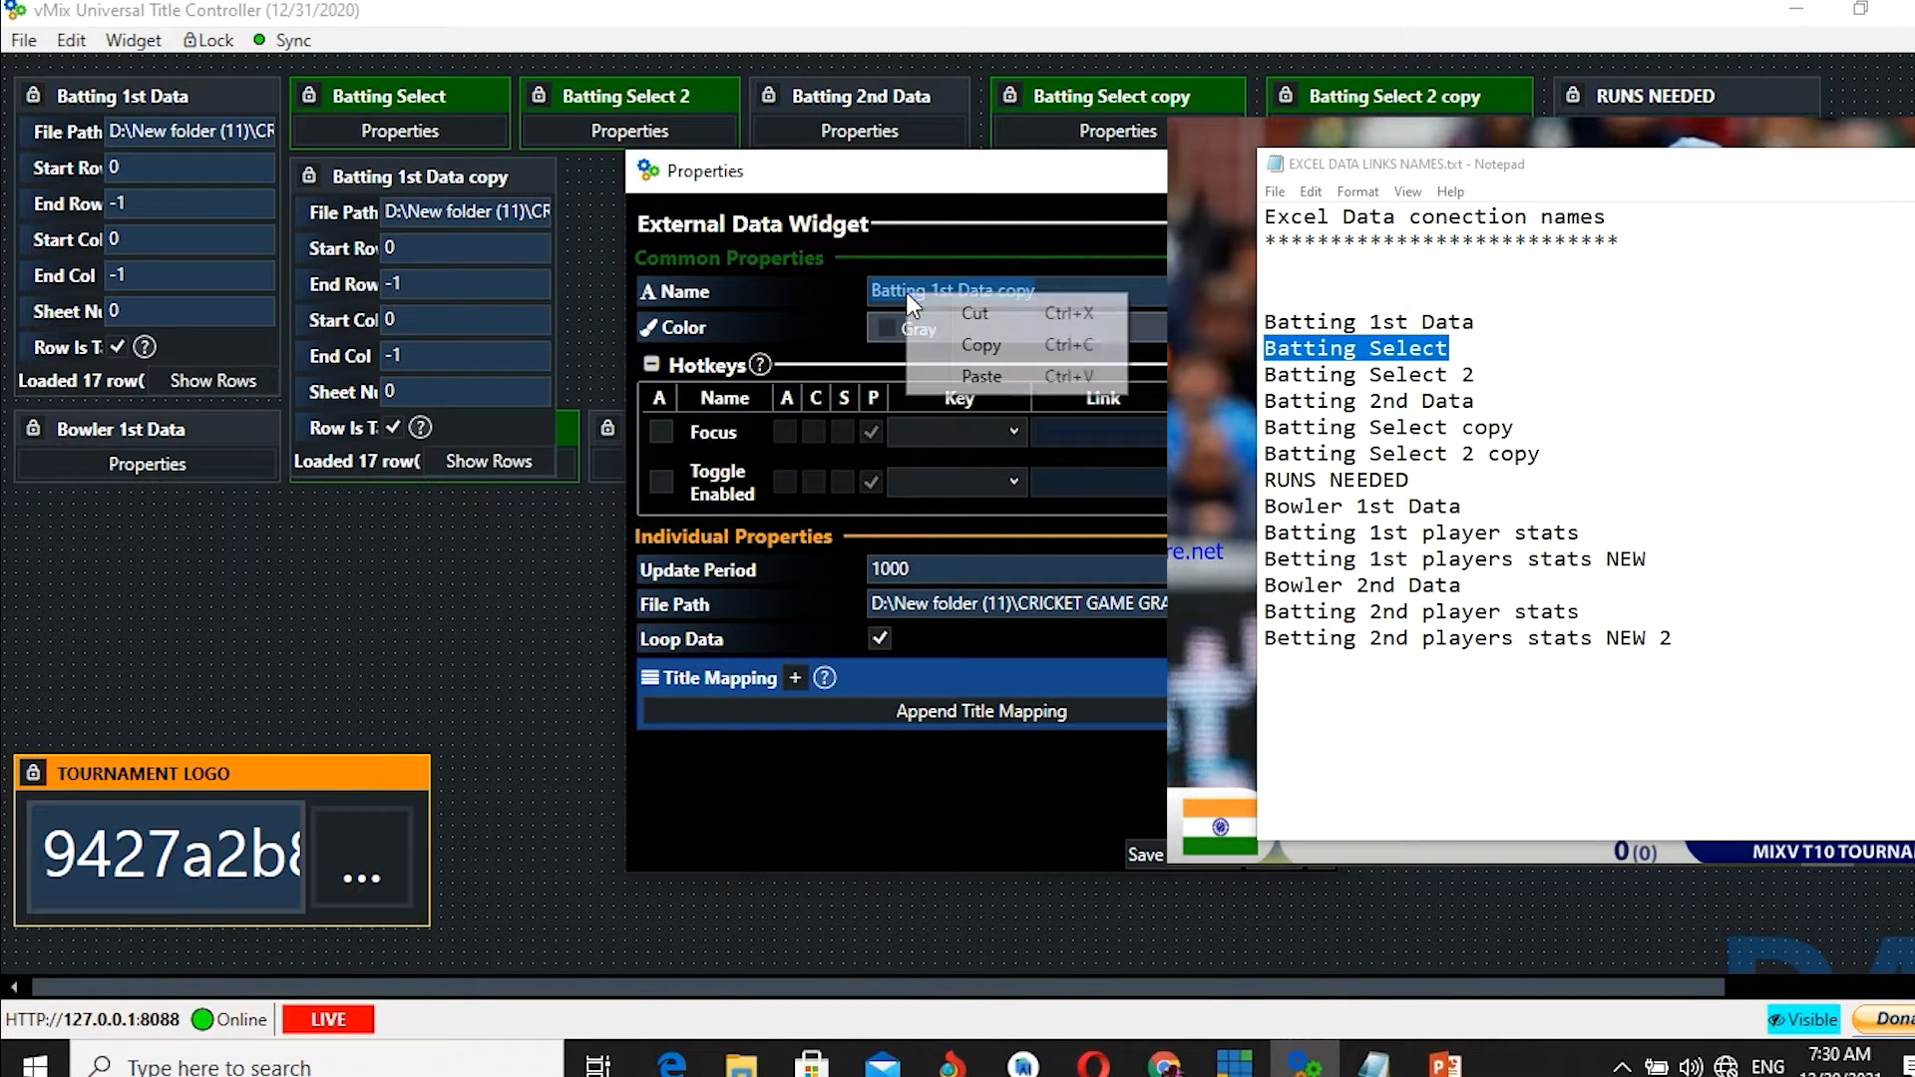
pyautogui.click(981, 377)
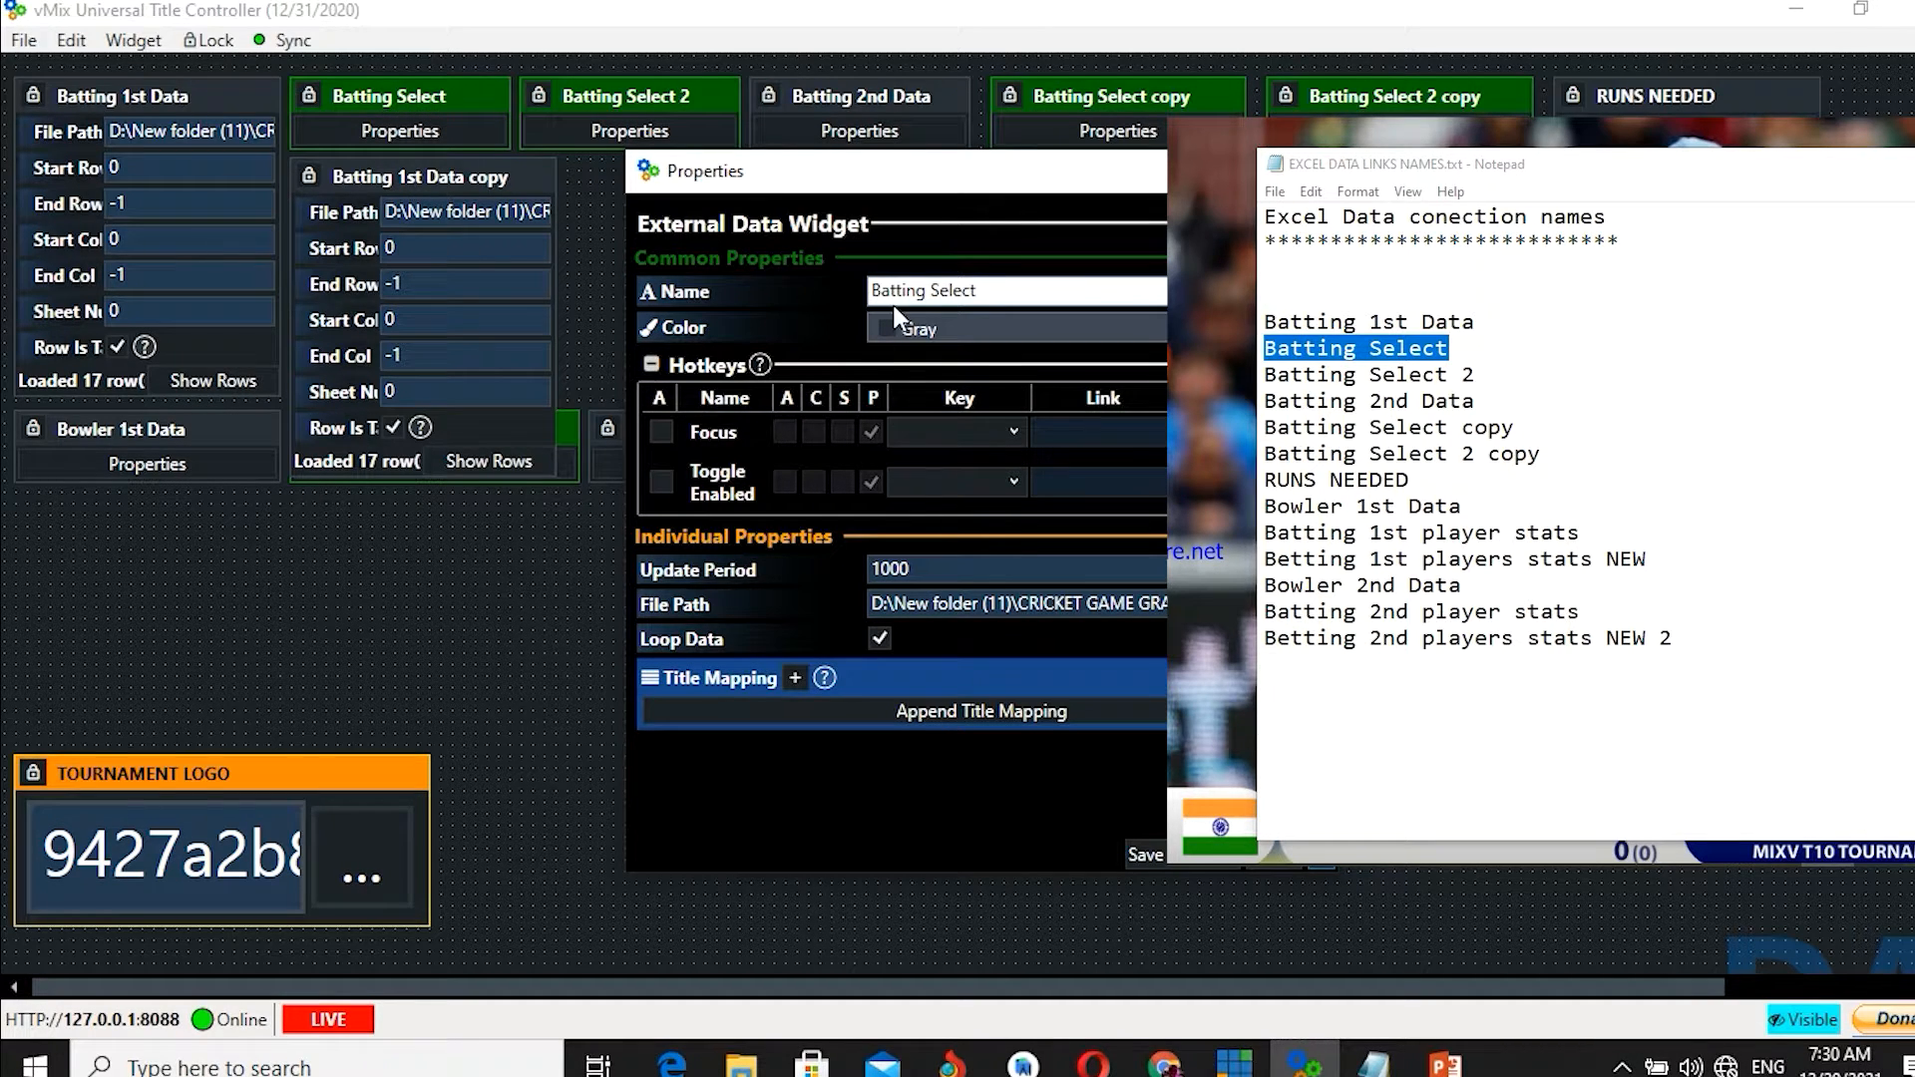
pyautogui.click(920, 327)
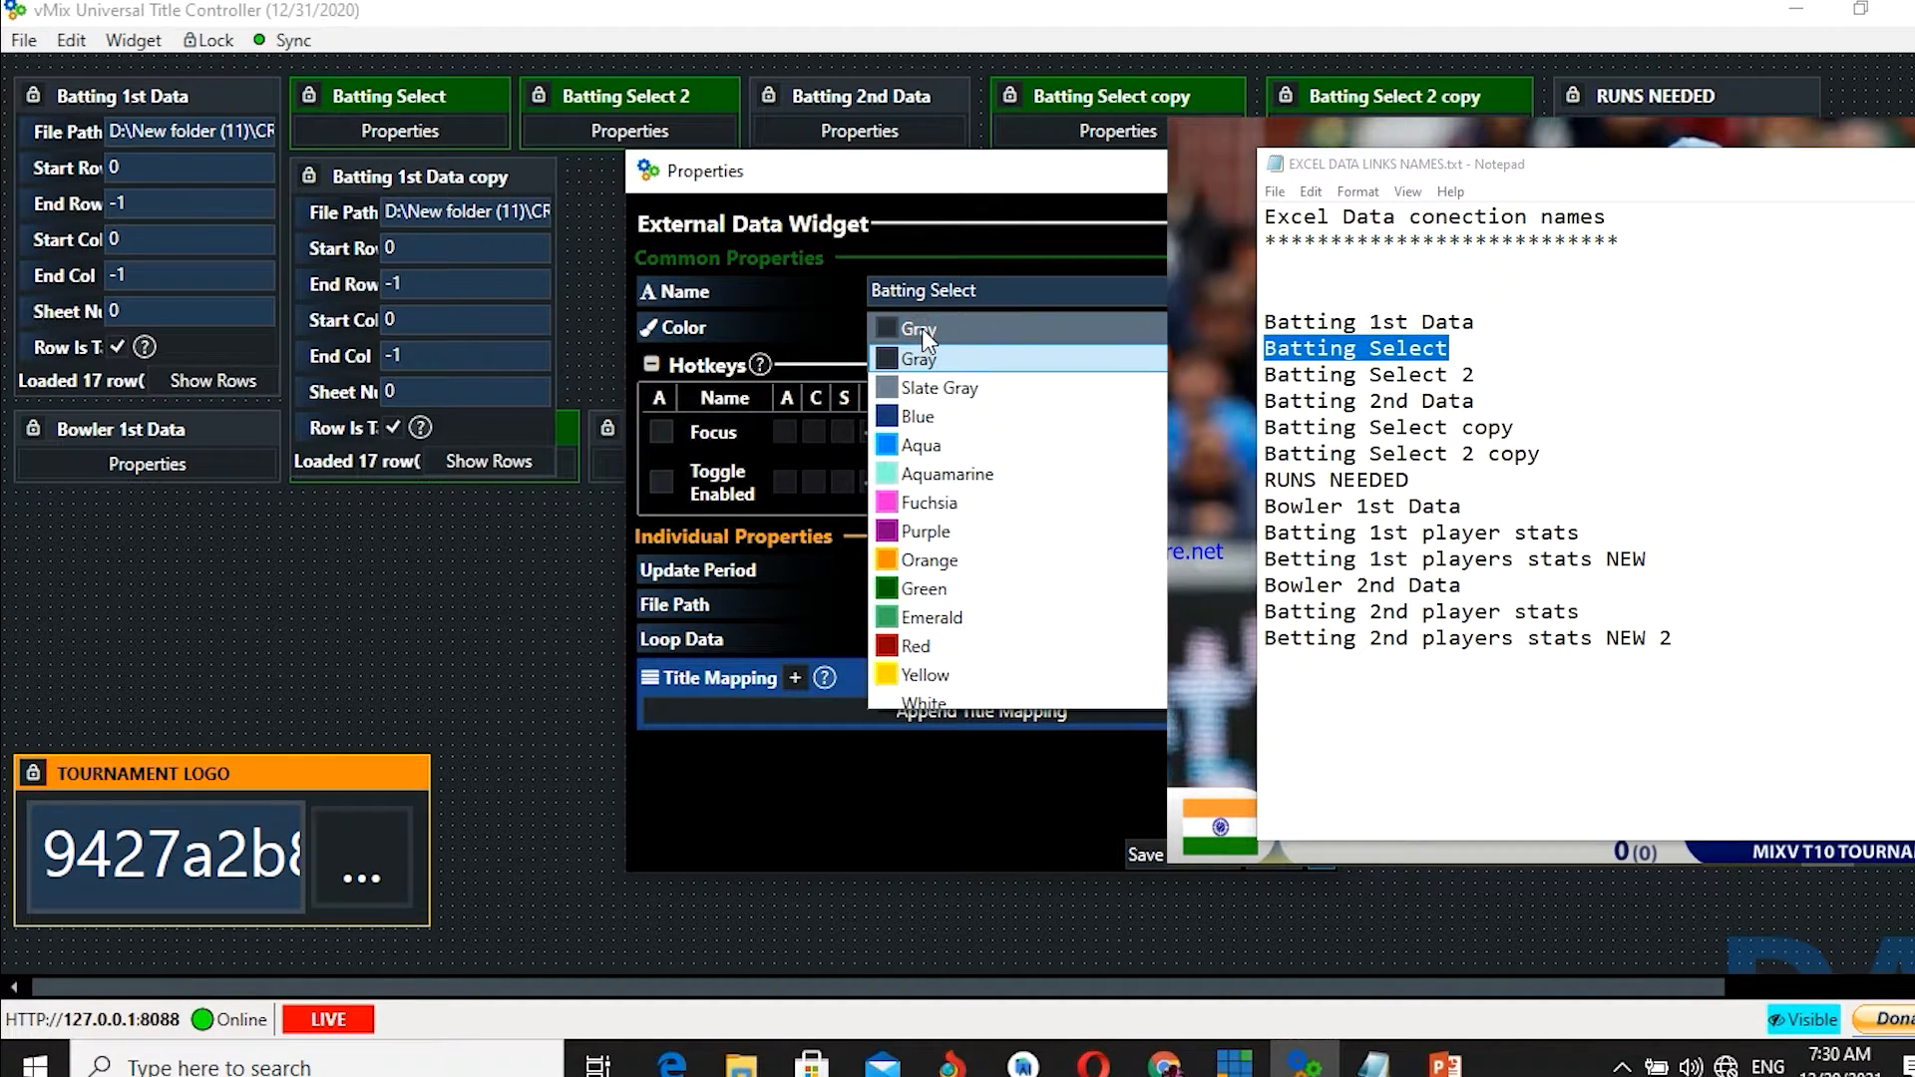
pyautogui.click(938, 588)
pyautogui.click(1081, 758)
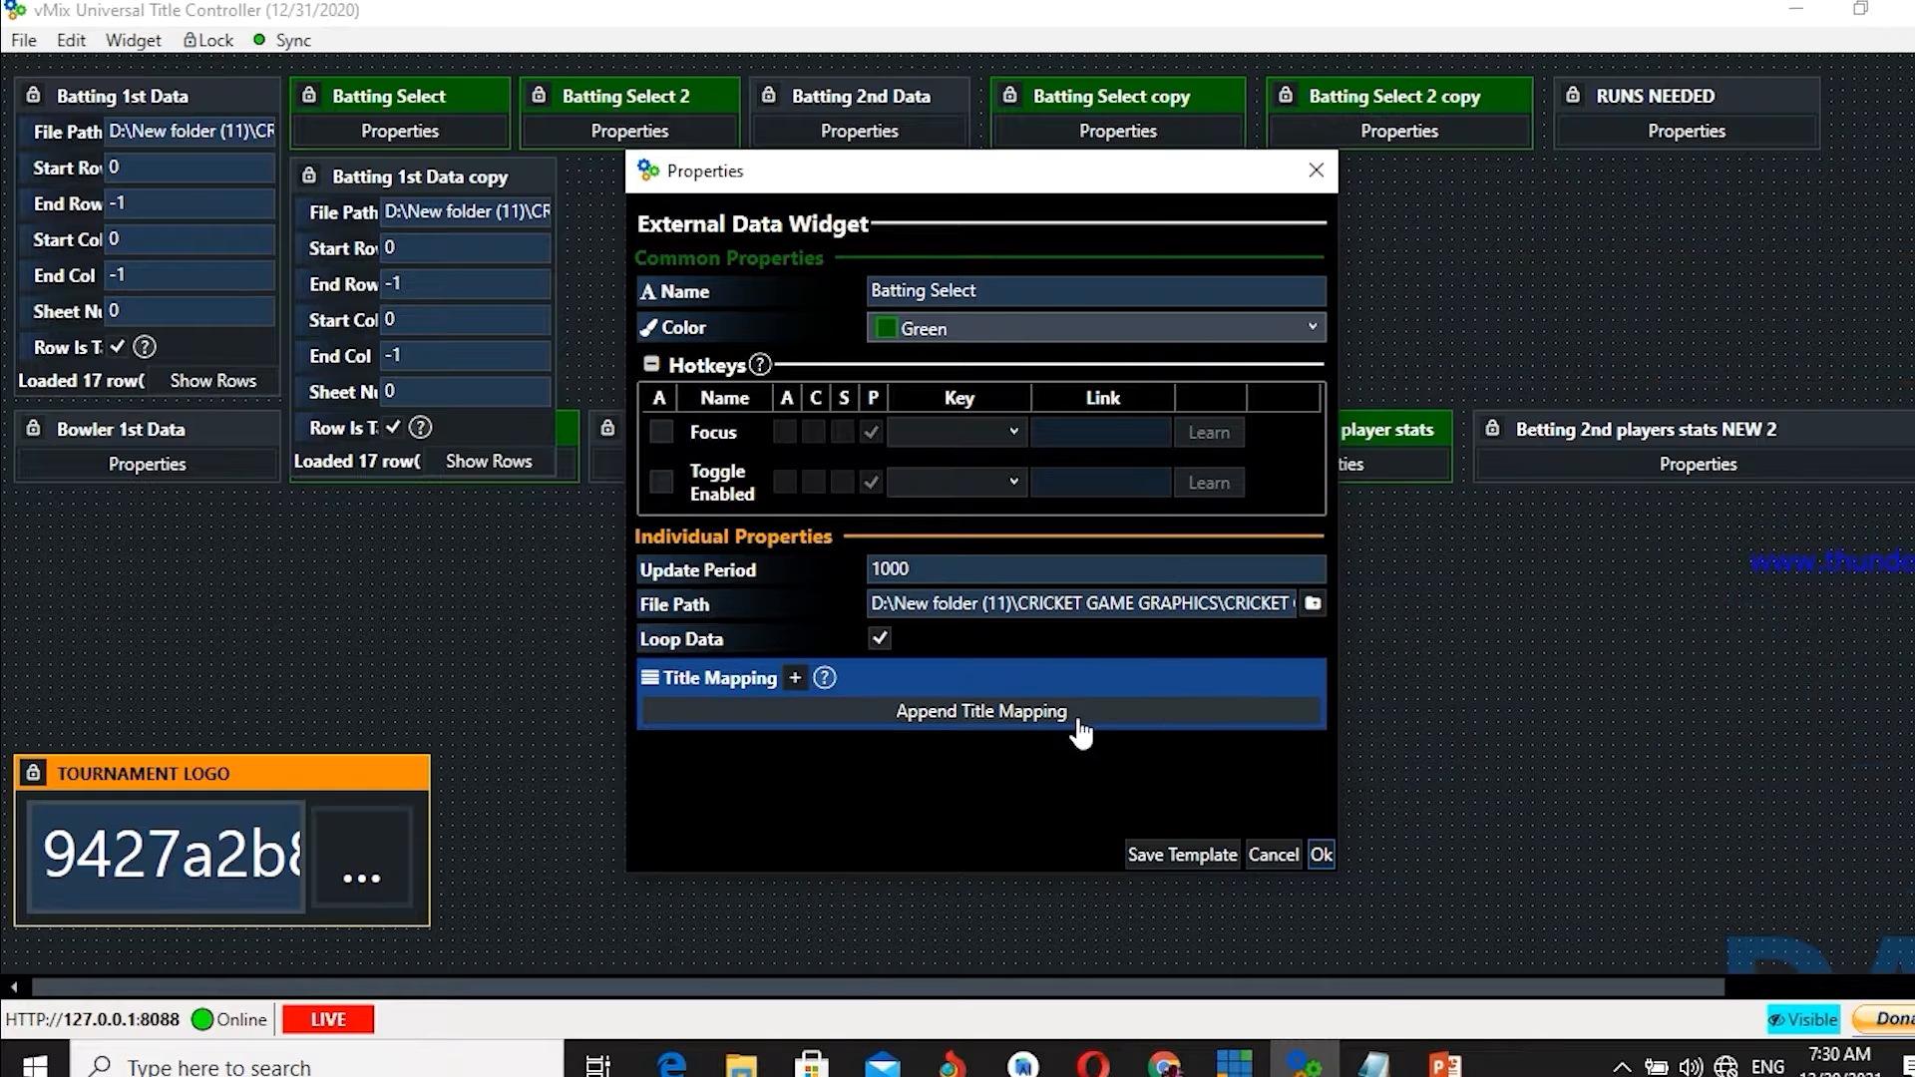
pyautogui.click(1320, 855)
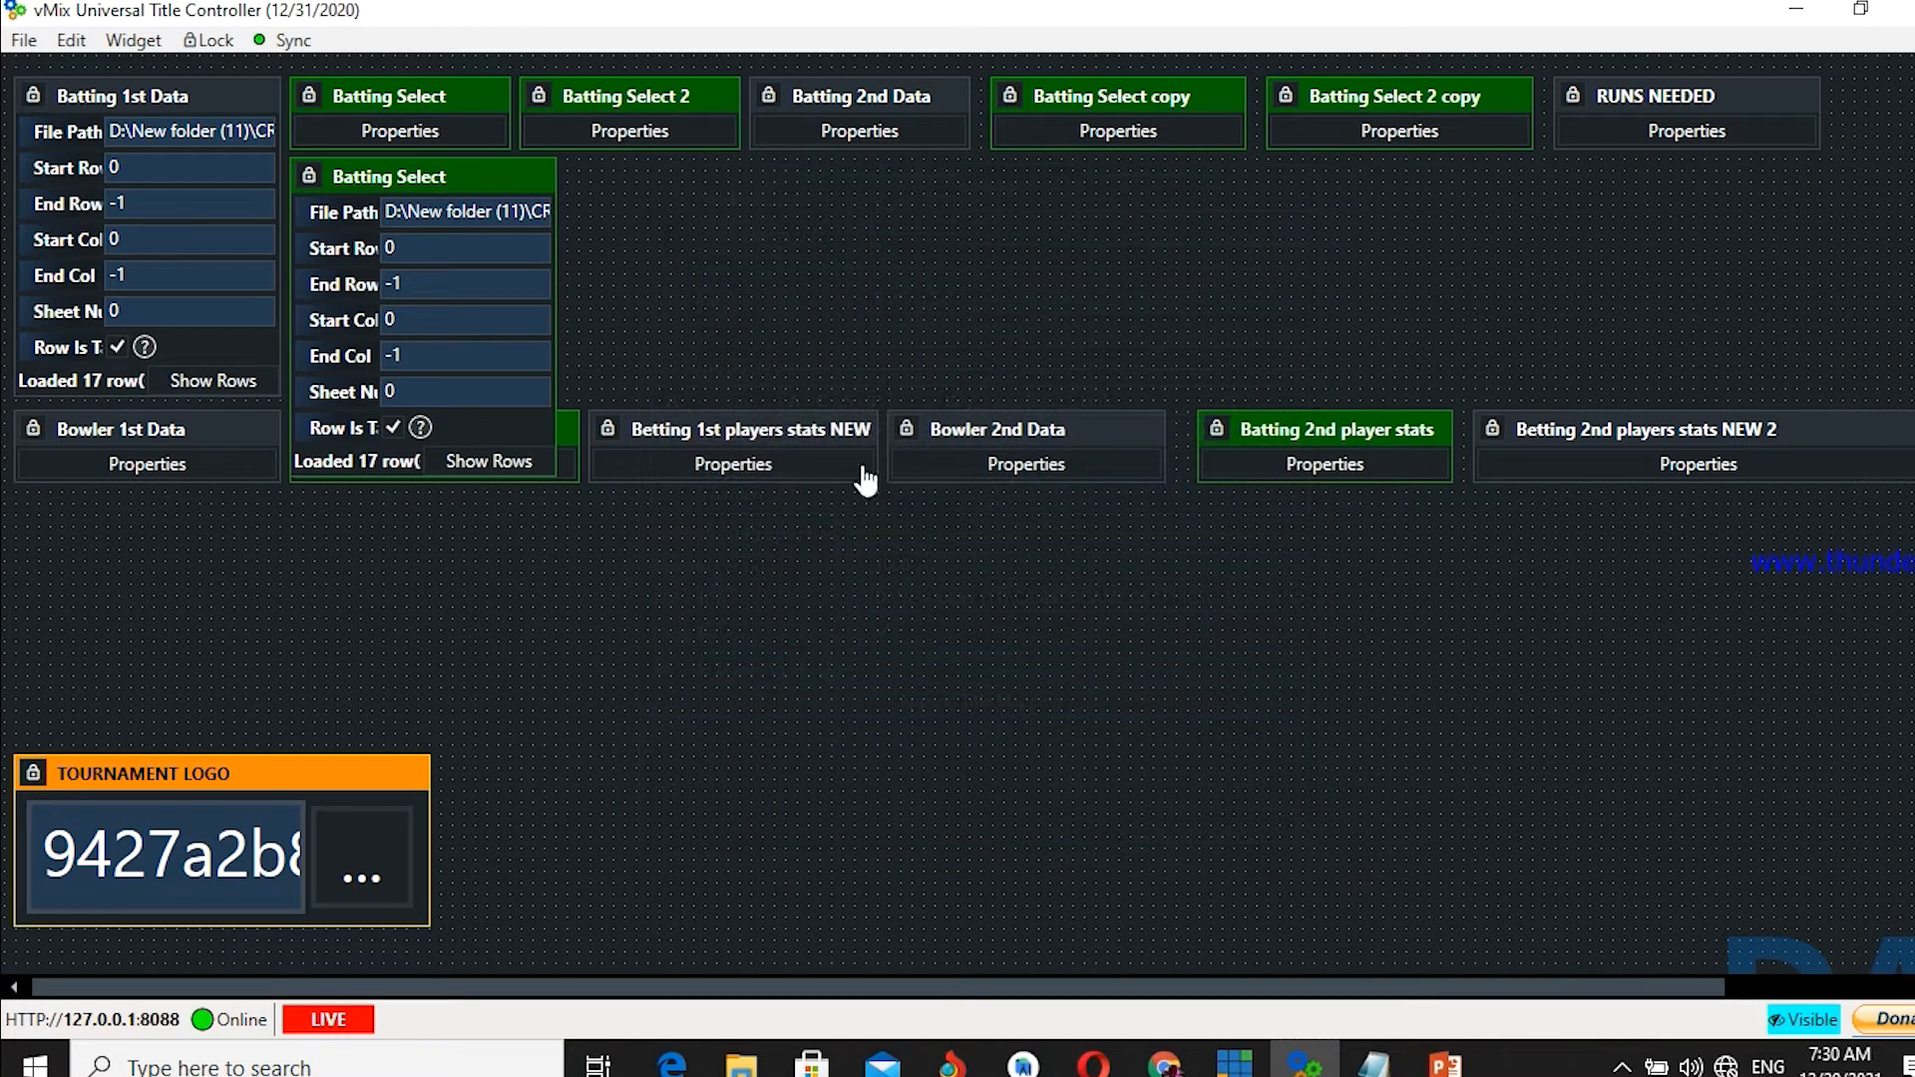
# - Narrow the new Batting Select widget, remove the old one and move the new widget into its place
pyautogui.moveTo(549, 270)
pyautogui.moveTo(555, 263); pyautogui.dragTo(520, 260)
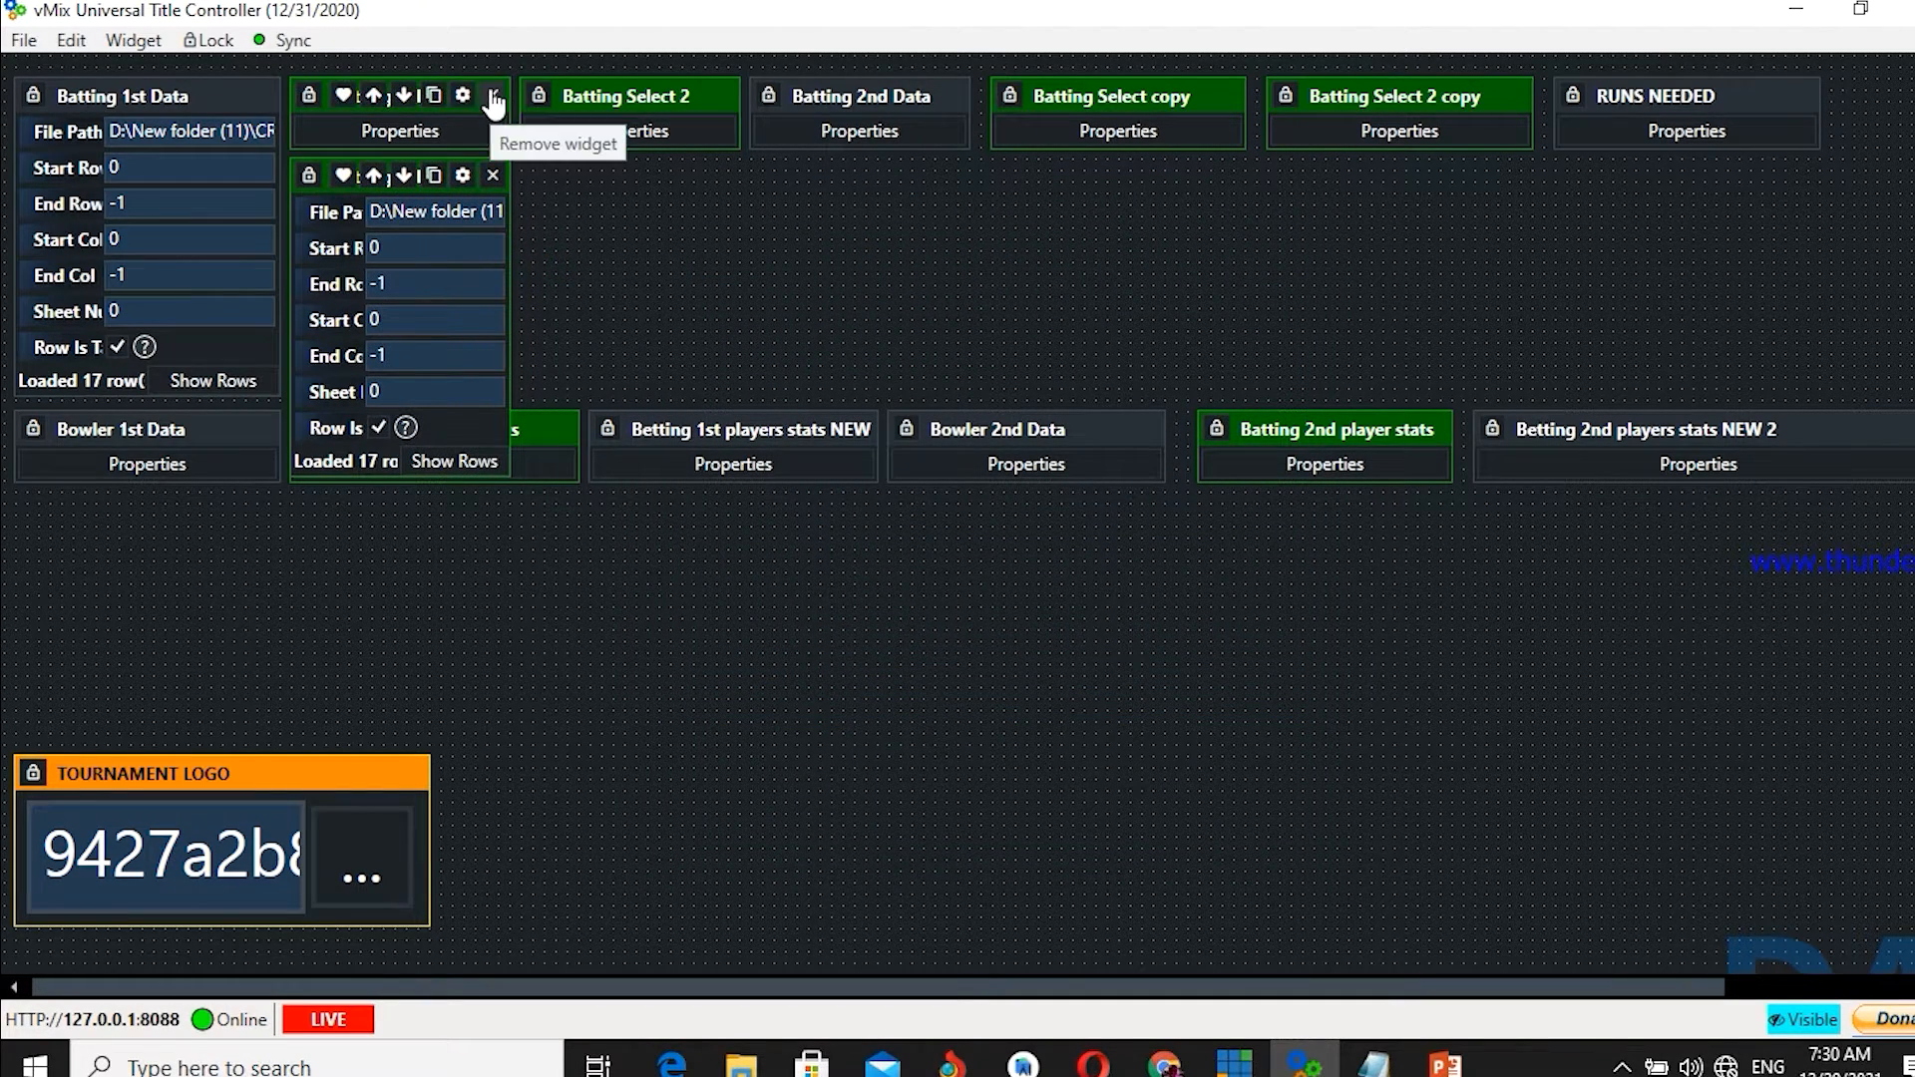
pyautogui.click(492, 177)
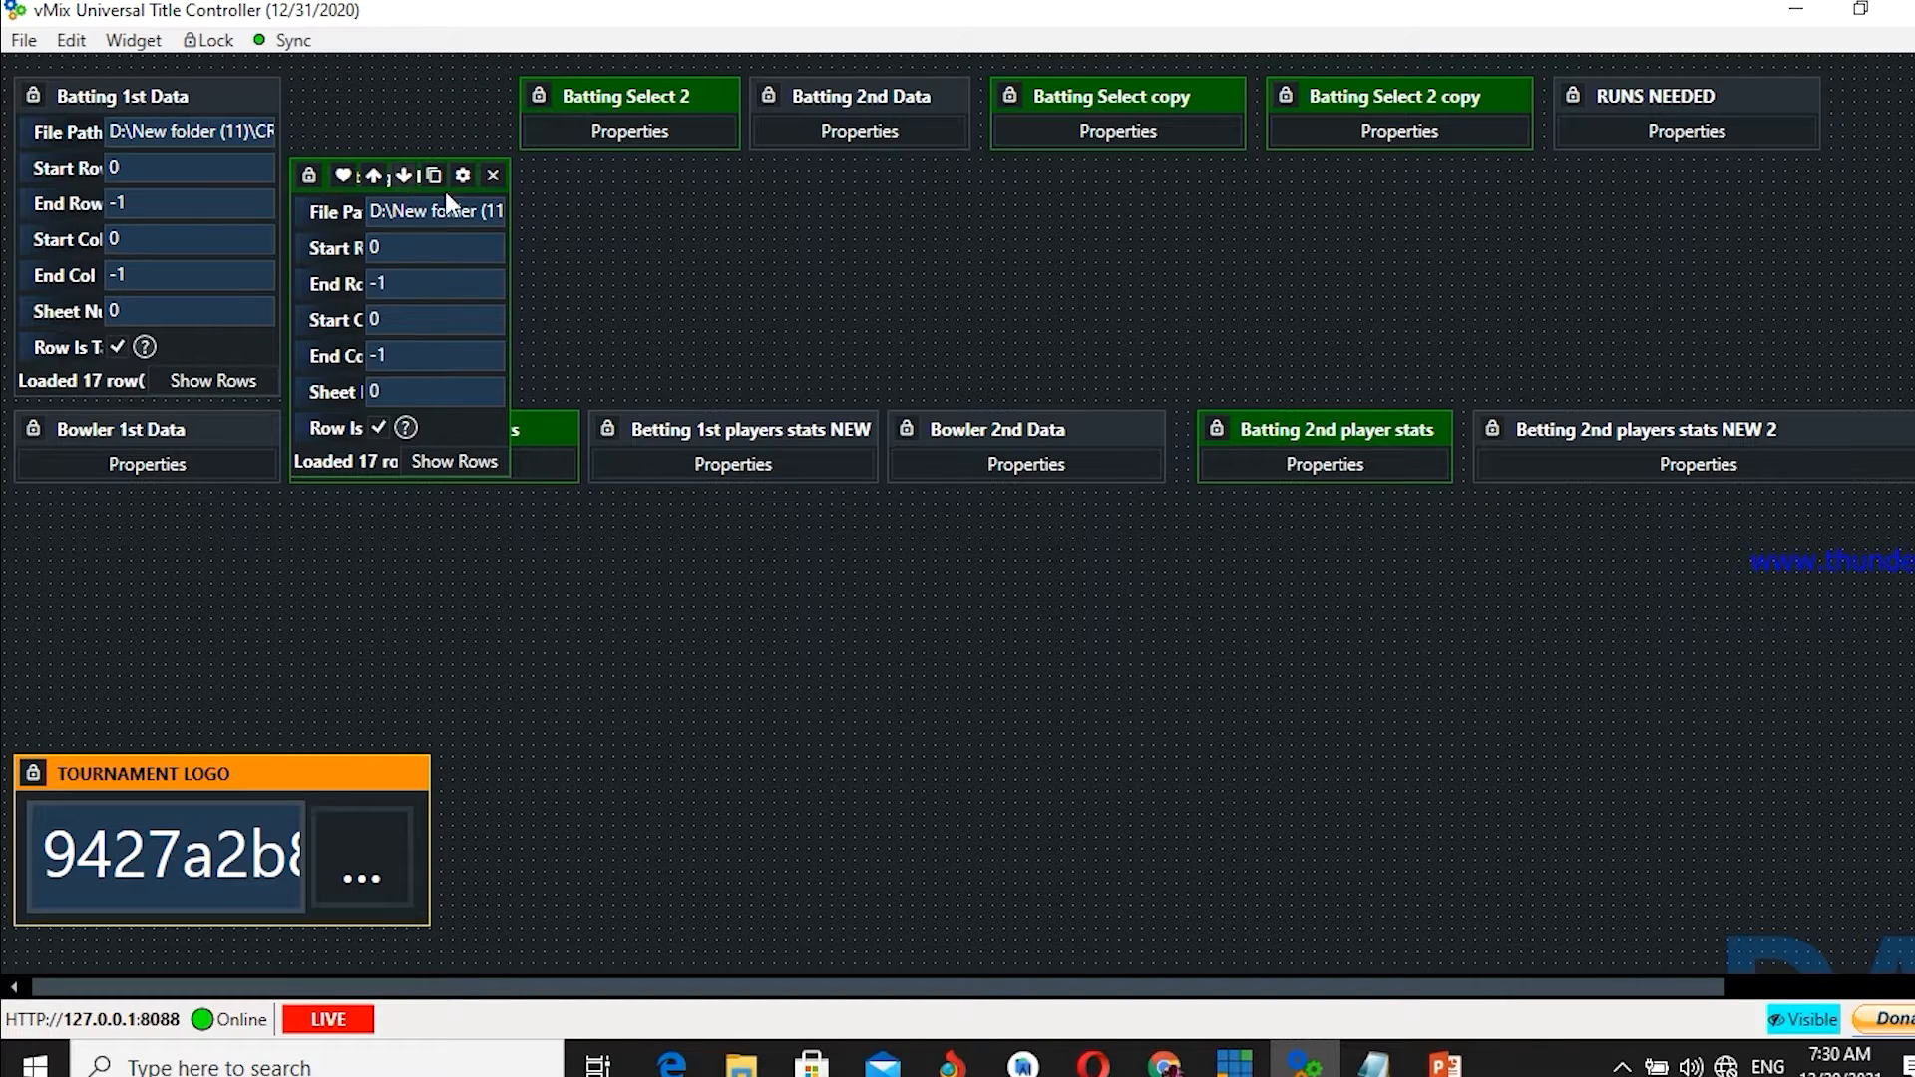
pyautogui.moveTo(511, 212); pyautogui.dragTo(709, 257)
pyautogui.moveTo(363, 176); pyautogui.dragTo(363, 90)
pyautogui.moveTo(706, 197); pyautogui.dragTo(524, 196)
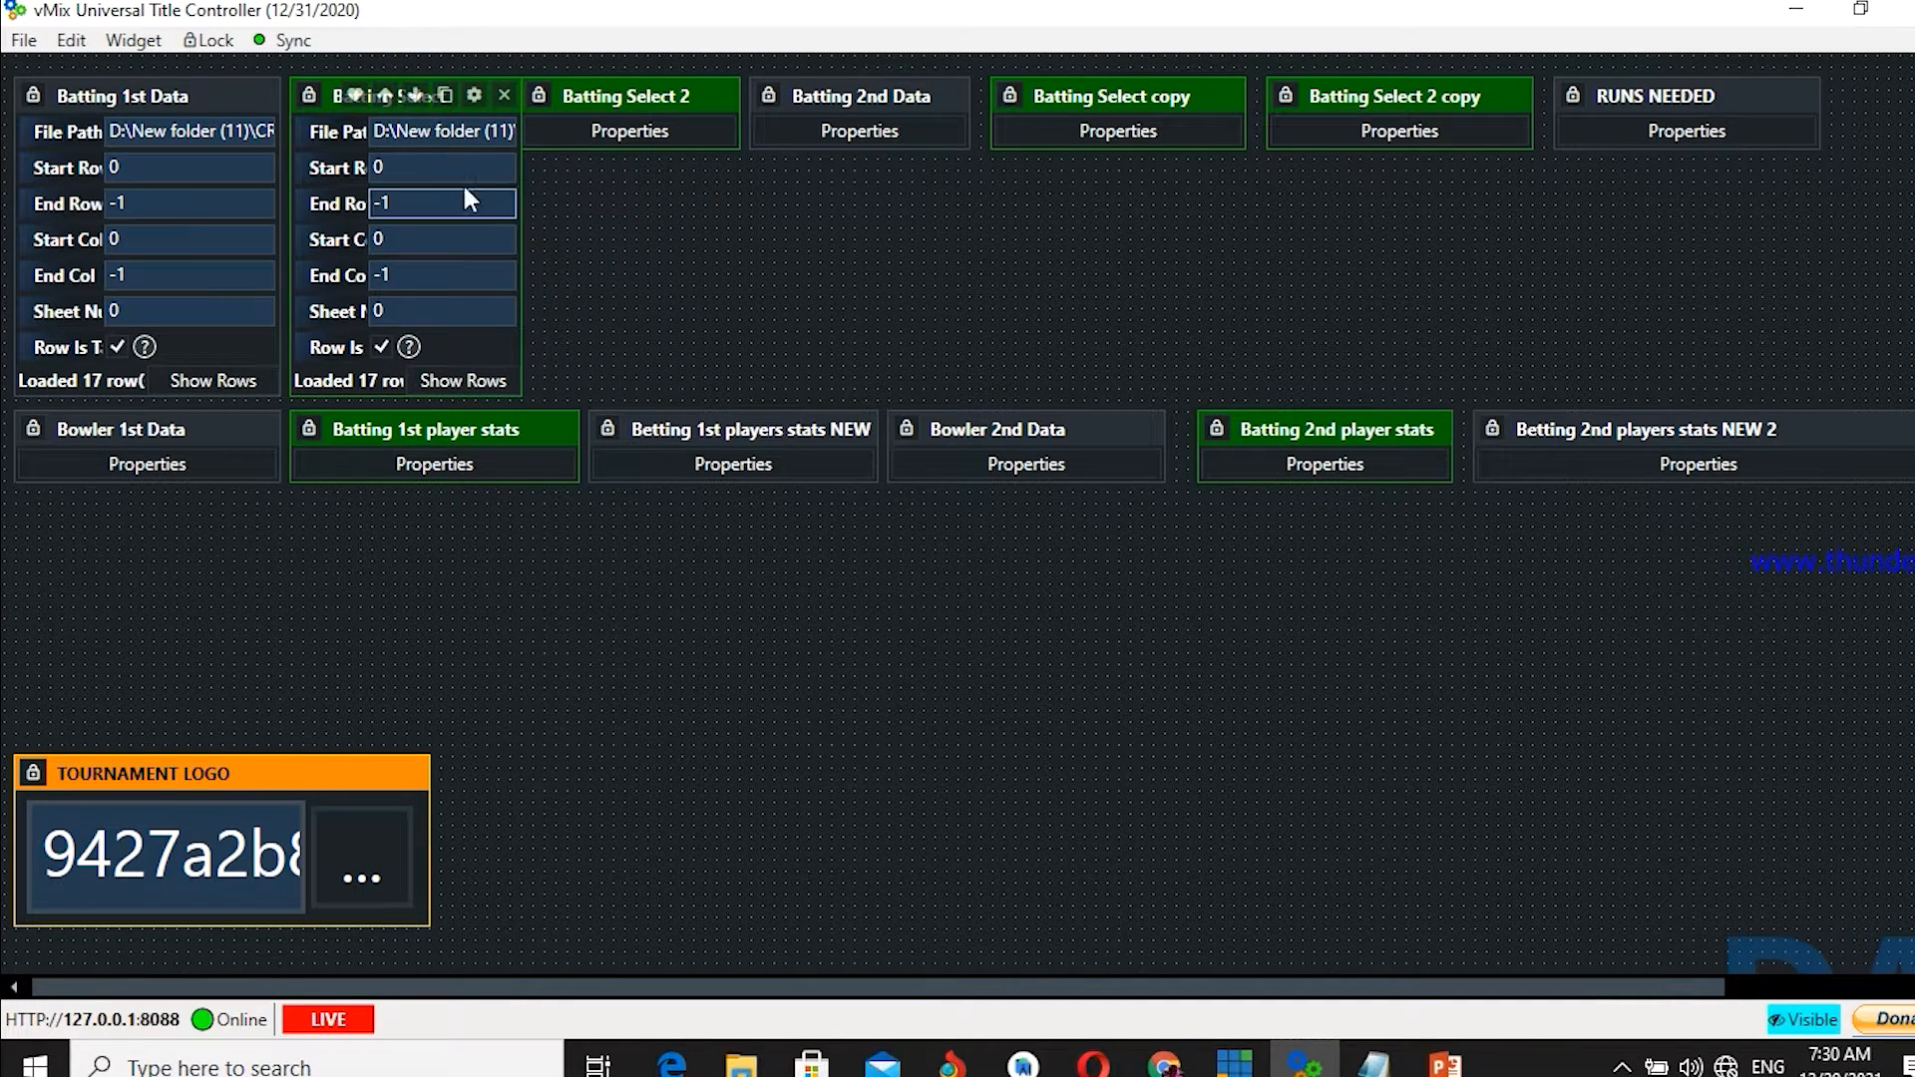
# - Duplicate the new Batting Select widget and place the copy directly below the old Batting Select 2 widget
pyautogui.rightClick(329, 136)
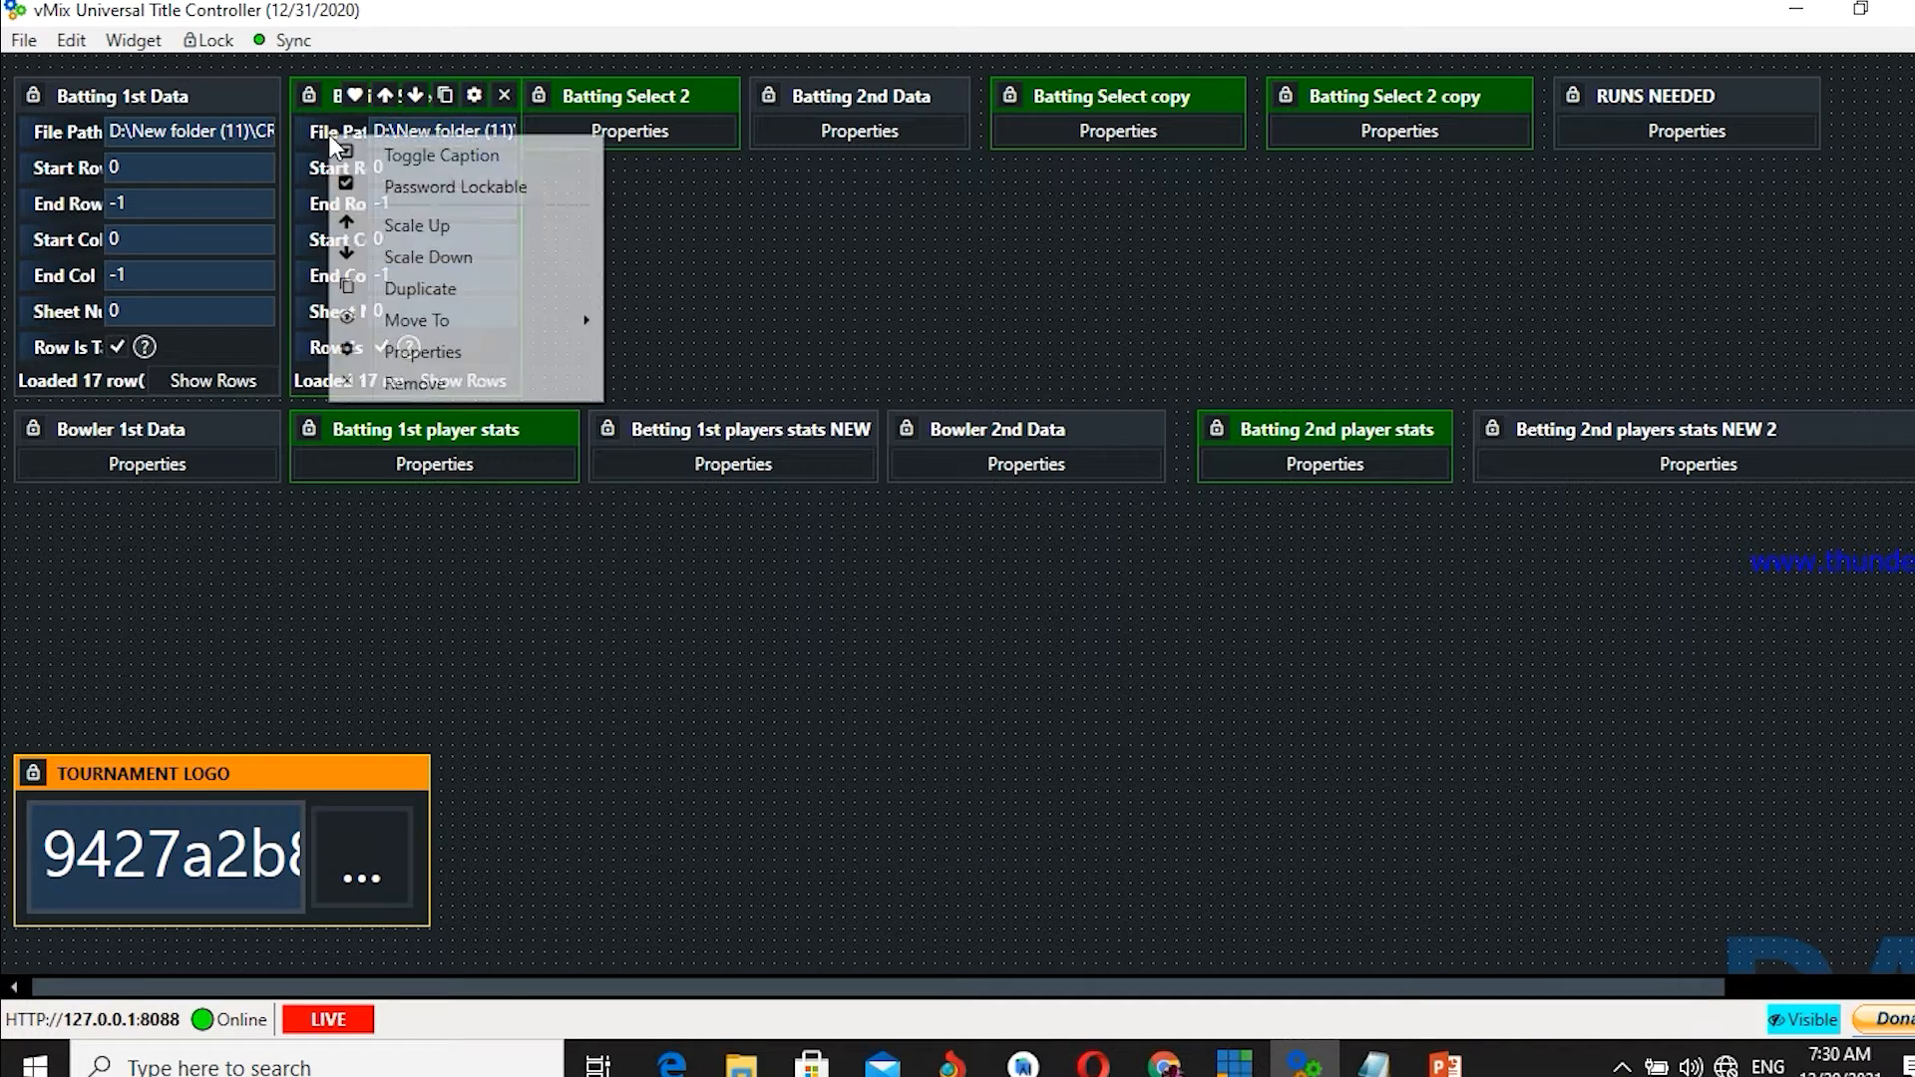
pyautogui.click(464, 288)
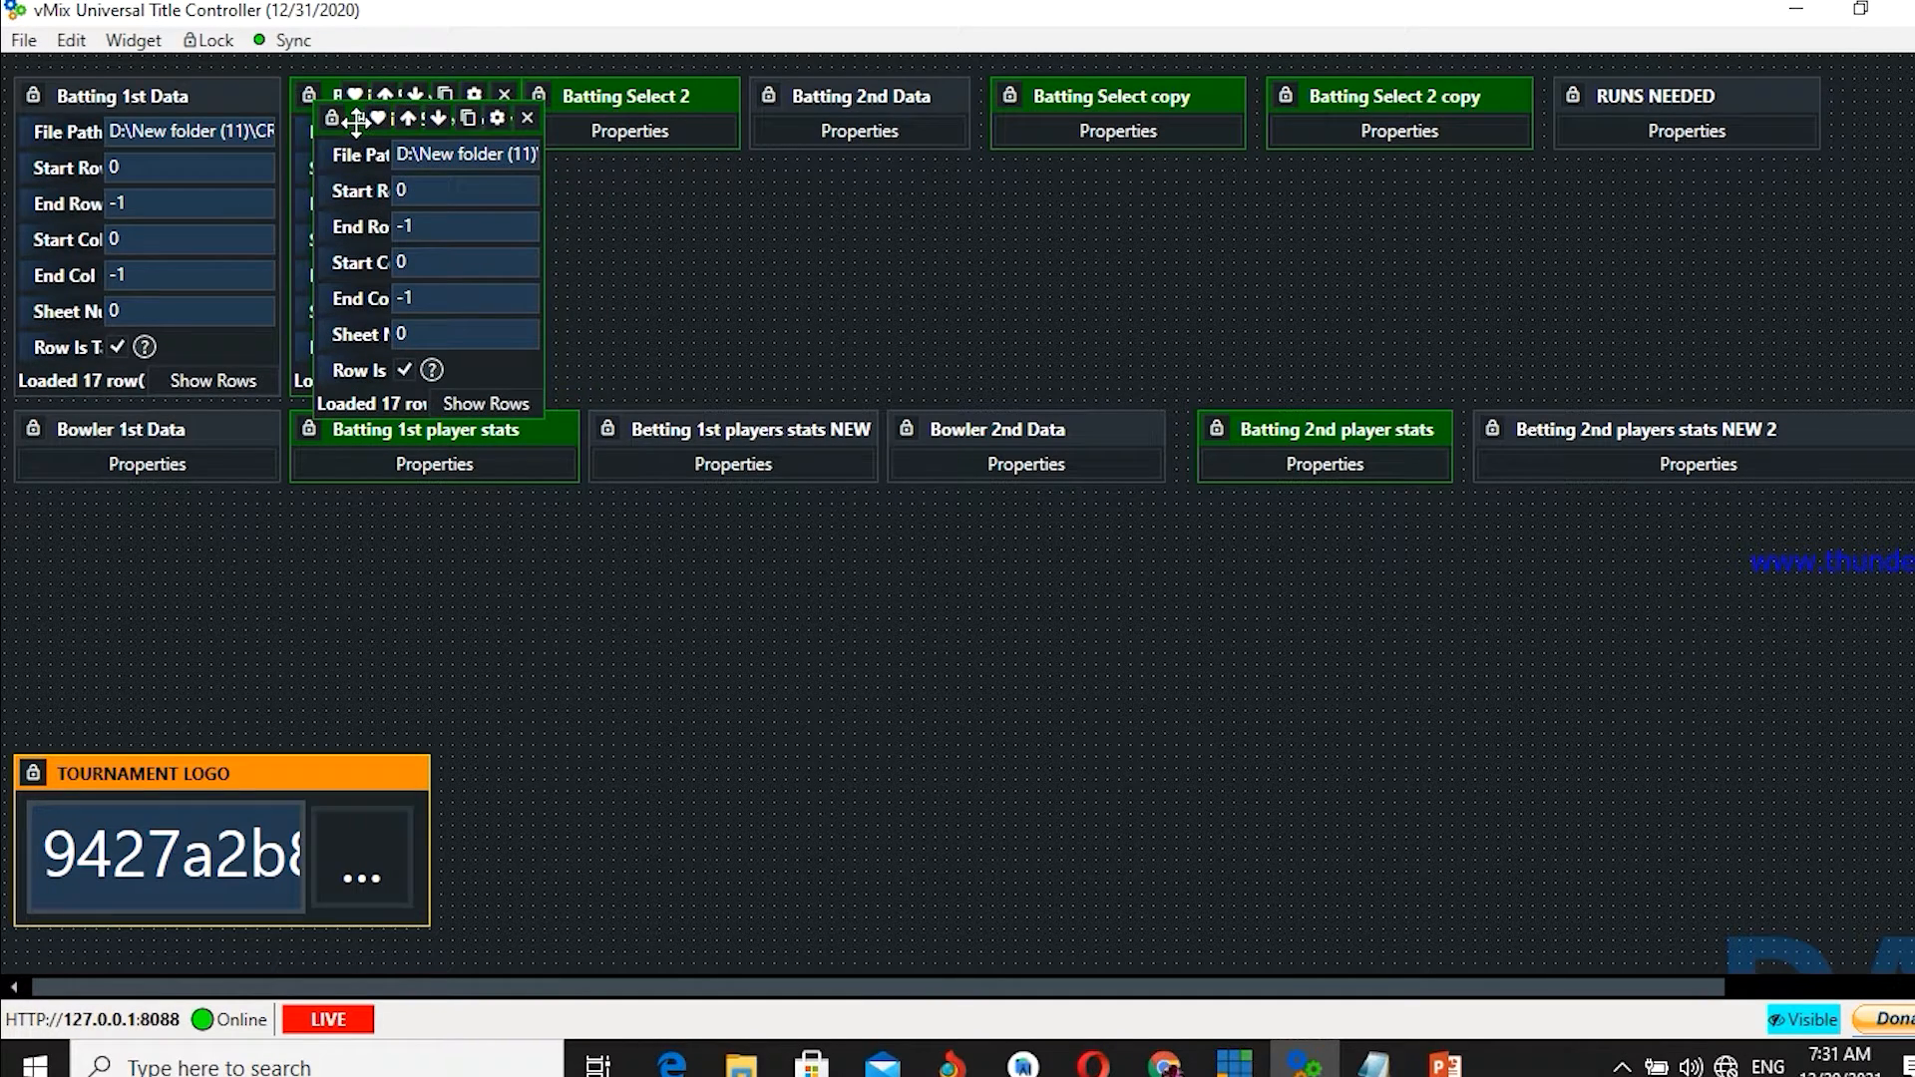
pyautogui.moveTo(364, 120); pyautogui.dragTo(578, 183)
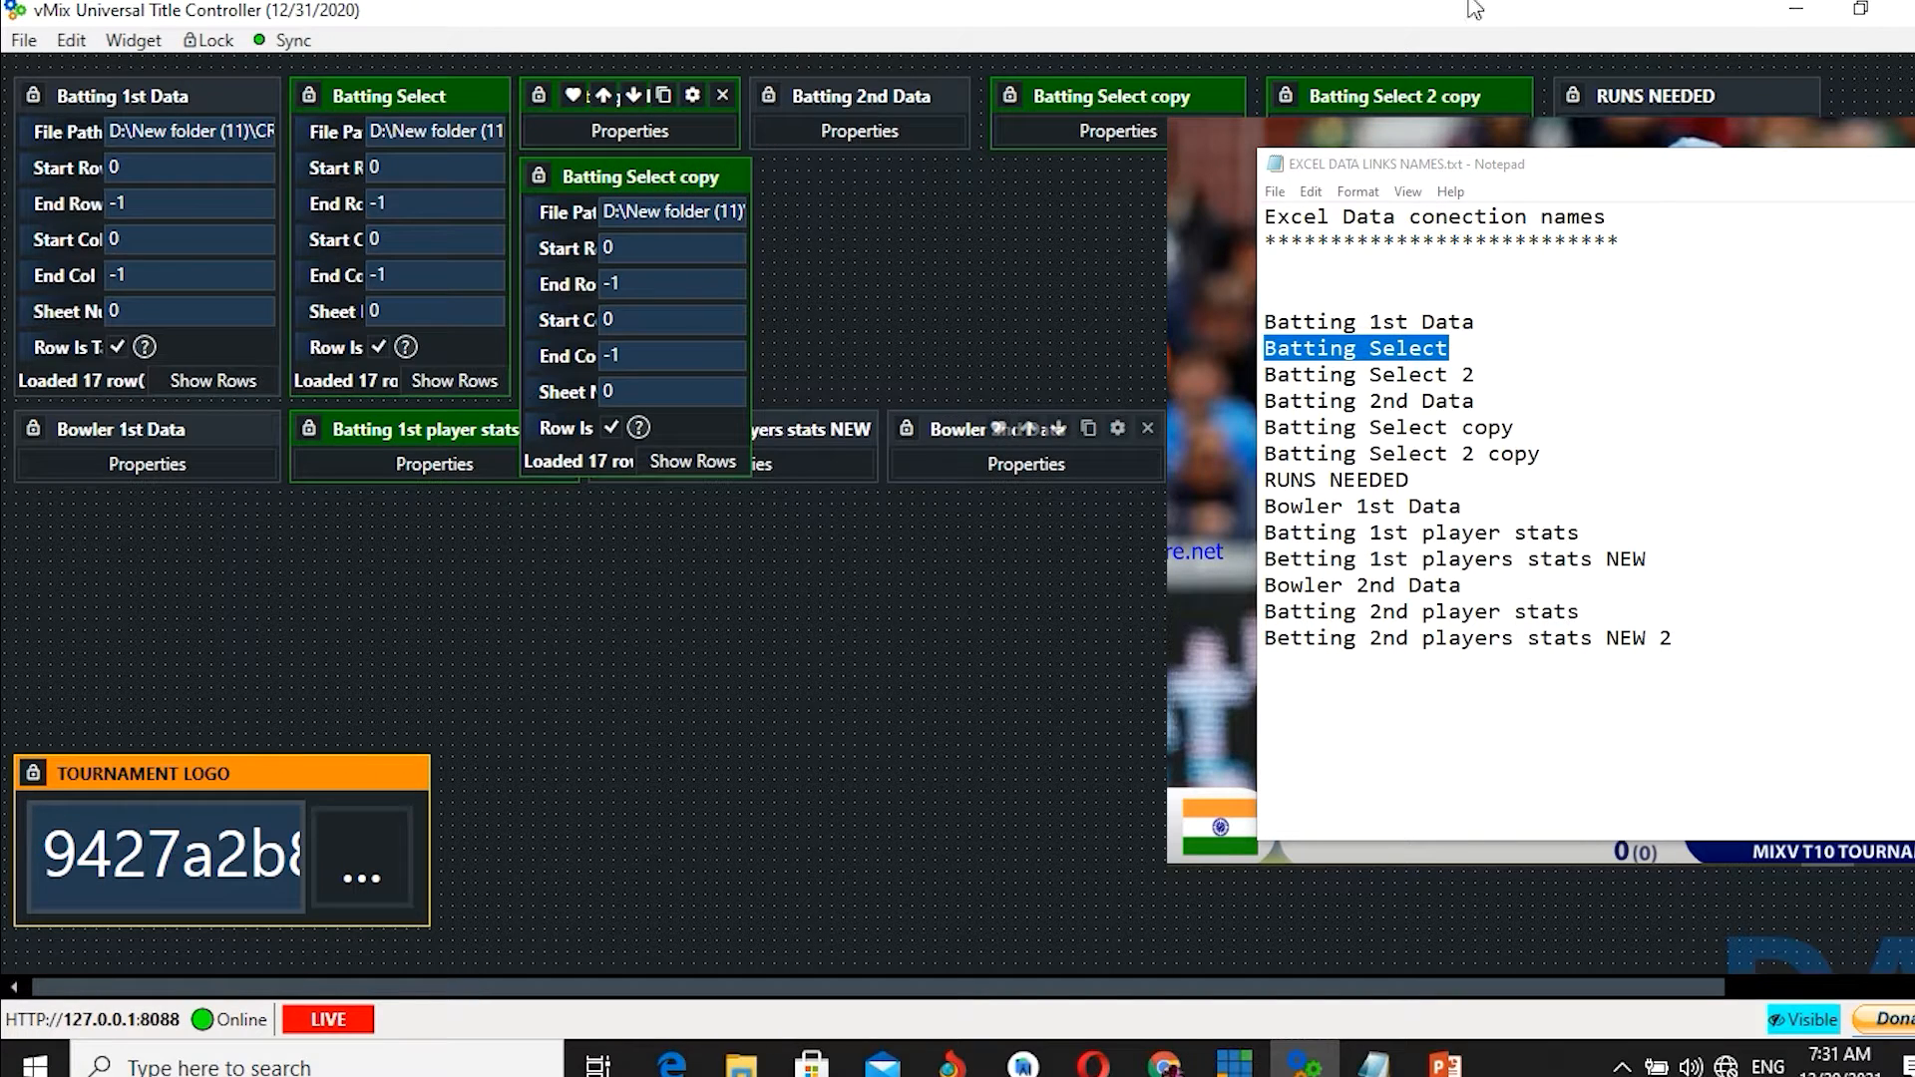
# - Copy the name Batting Select 2 from the connection names list in EXCEL DATA LINKS NAMES.txt
pyautogui.moveTo(1483, 373); pyautogui.dragTo(1263, 372)
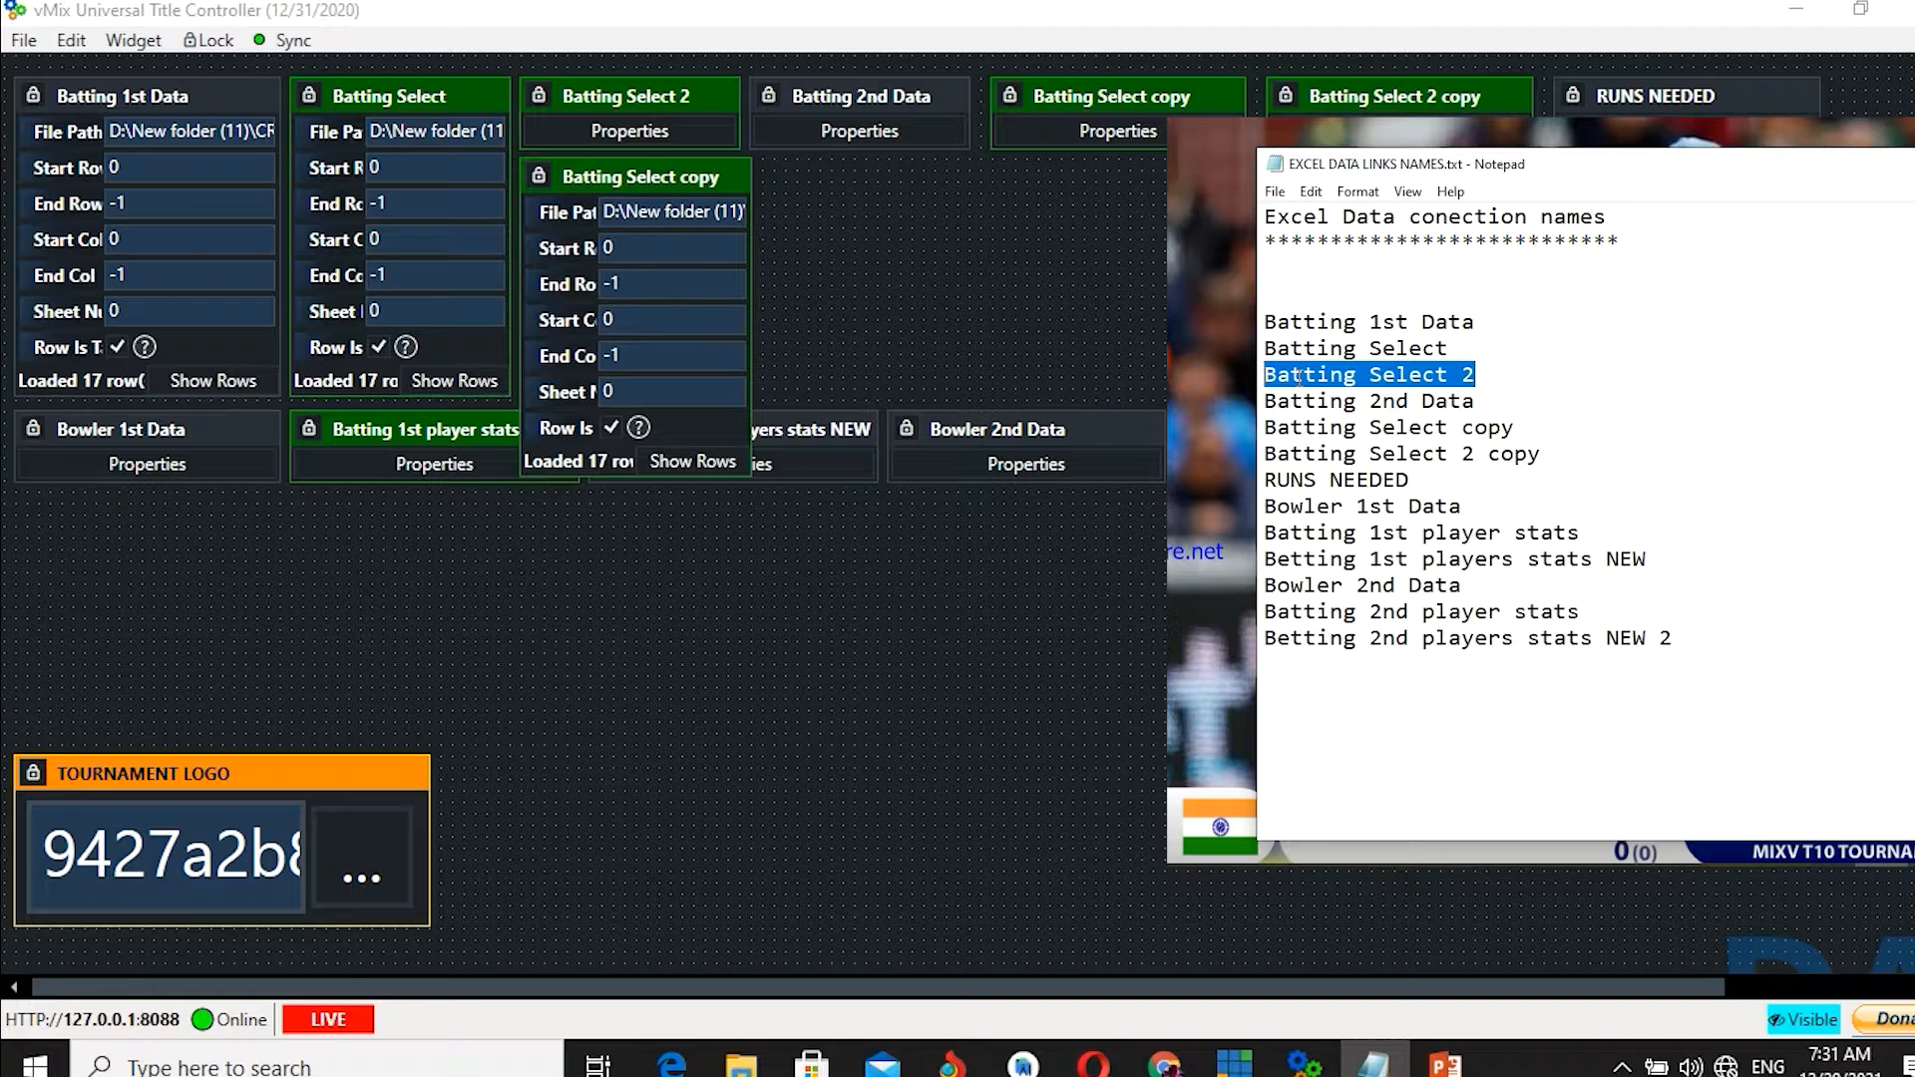
pyautogui.rightClick(1300, 378)
pyautogui.click(1366, 450)
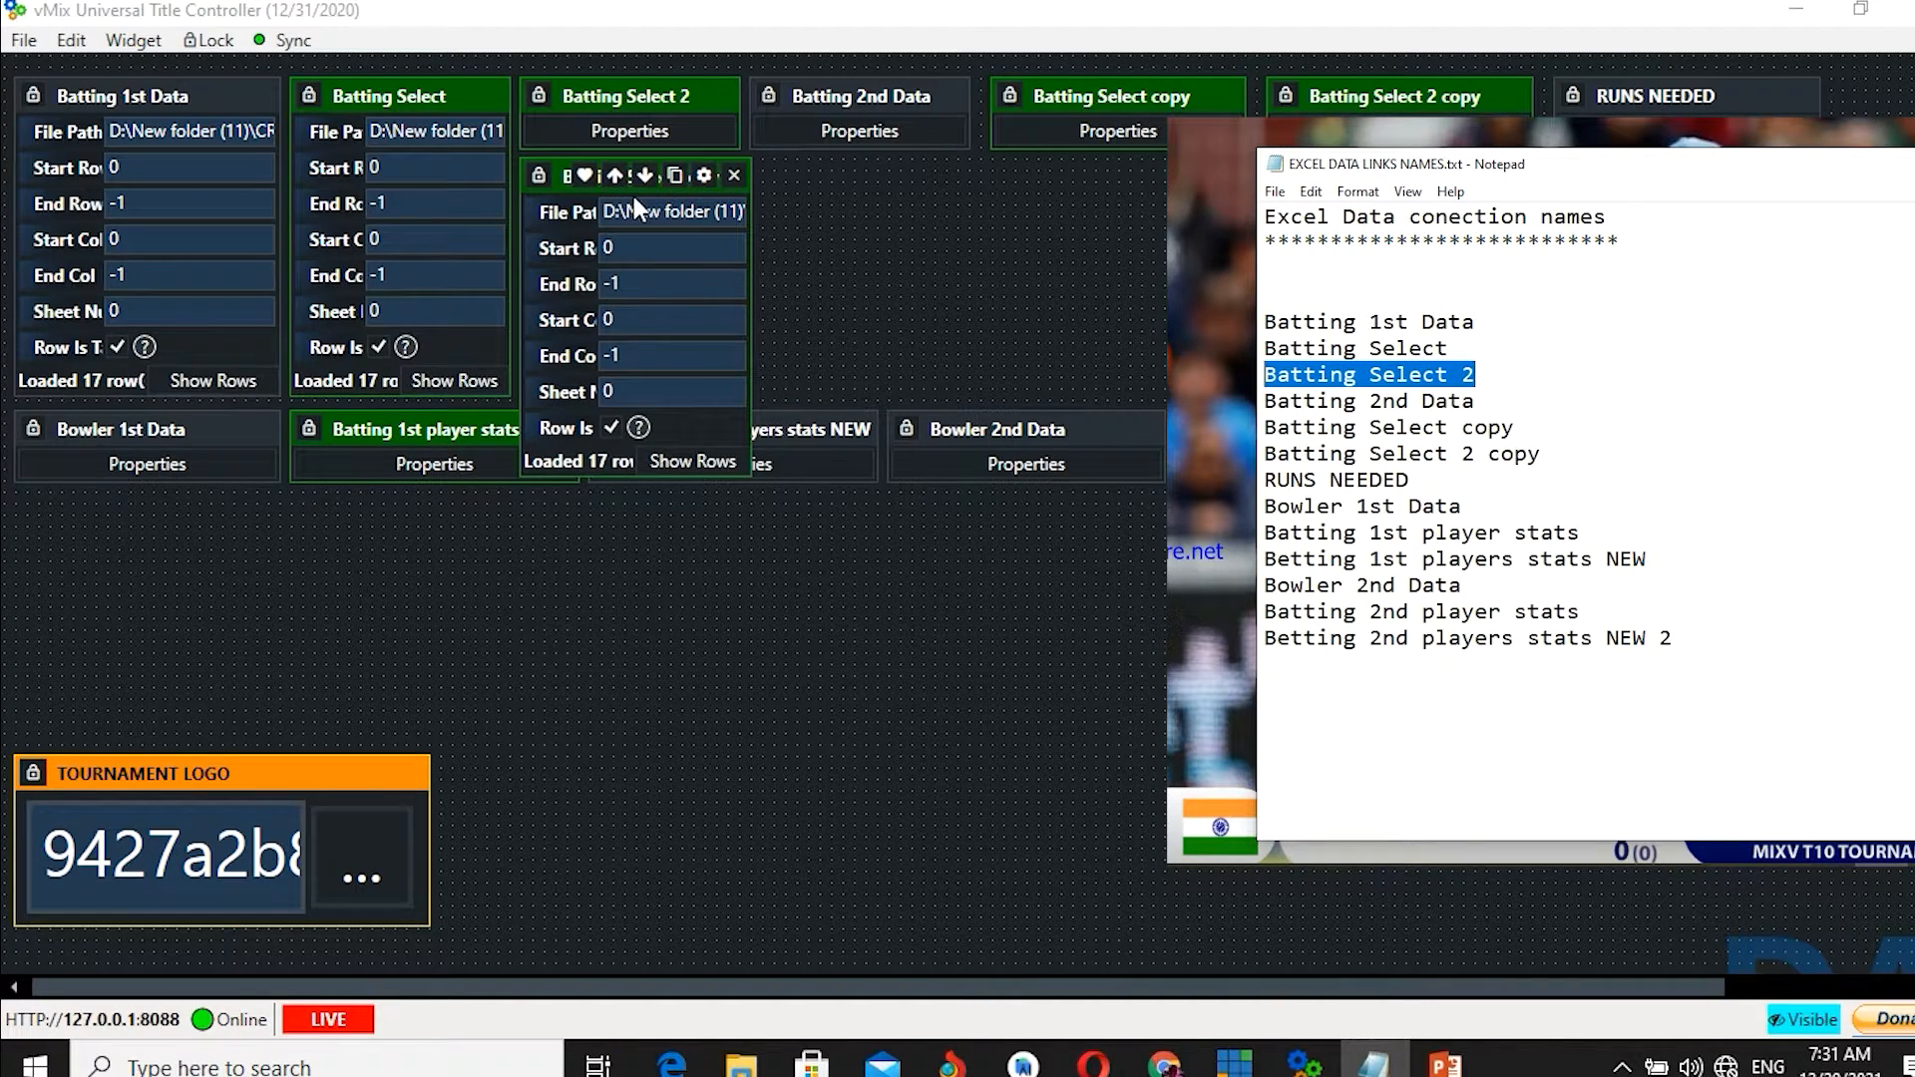
# - Replace the name of the duplicated Batting Select widget with the copied name Batting Select 2
pyautogui.click(704, 178)
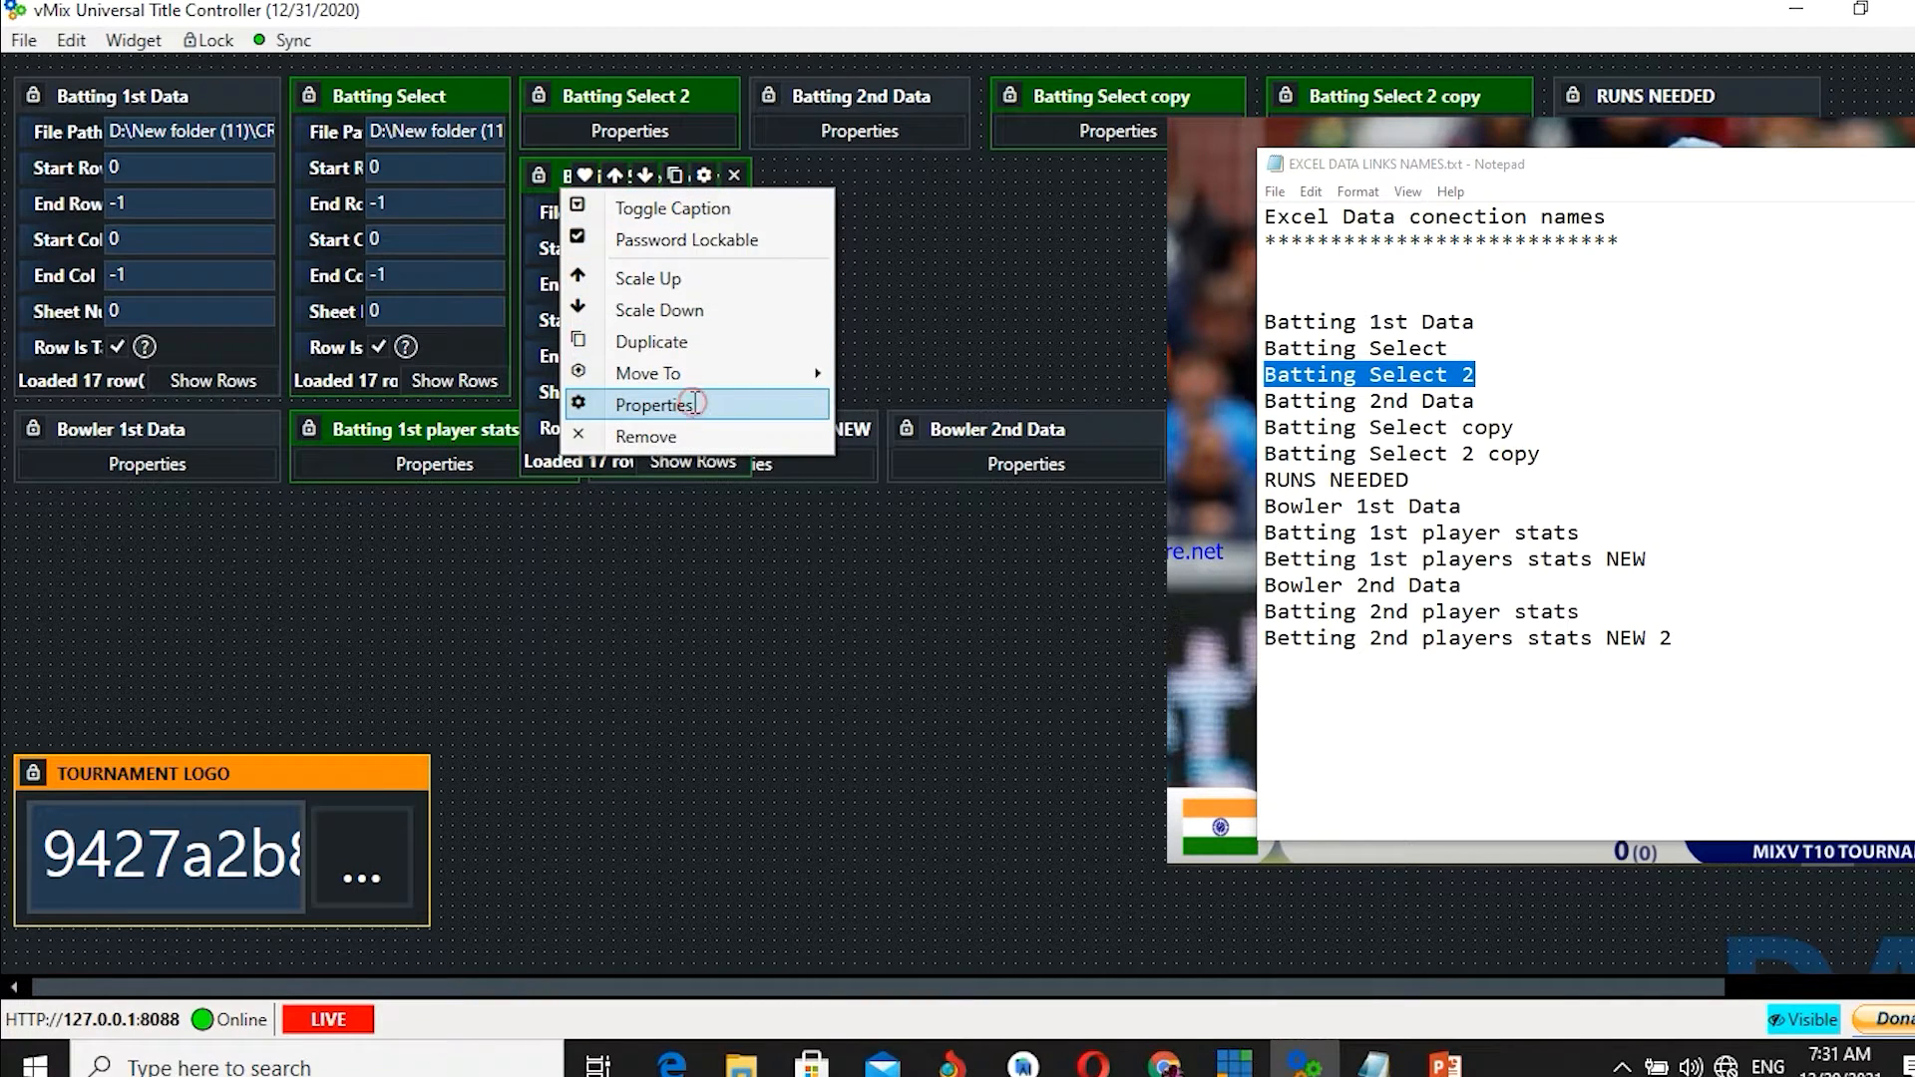
pyautogui.click(692, 402)
pyautogui.moveTo(1027, 291); pyautogui.dragTo(846, 289)
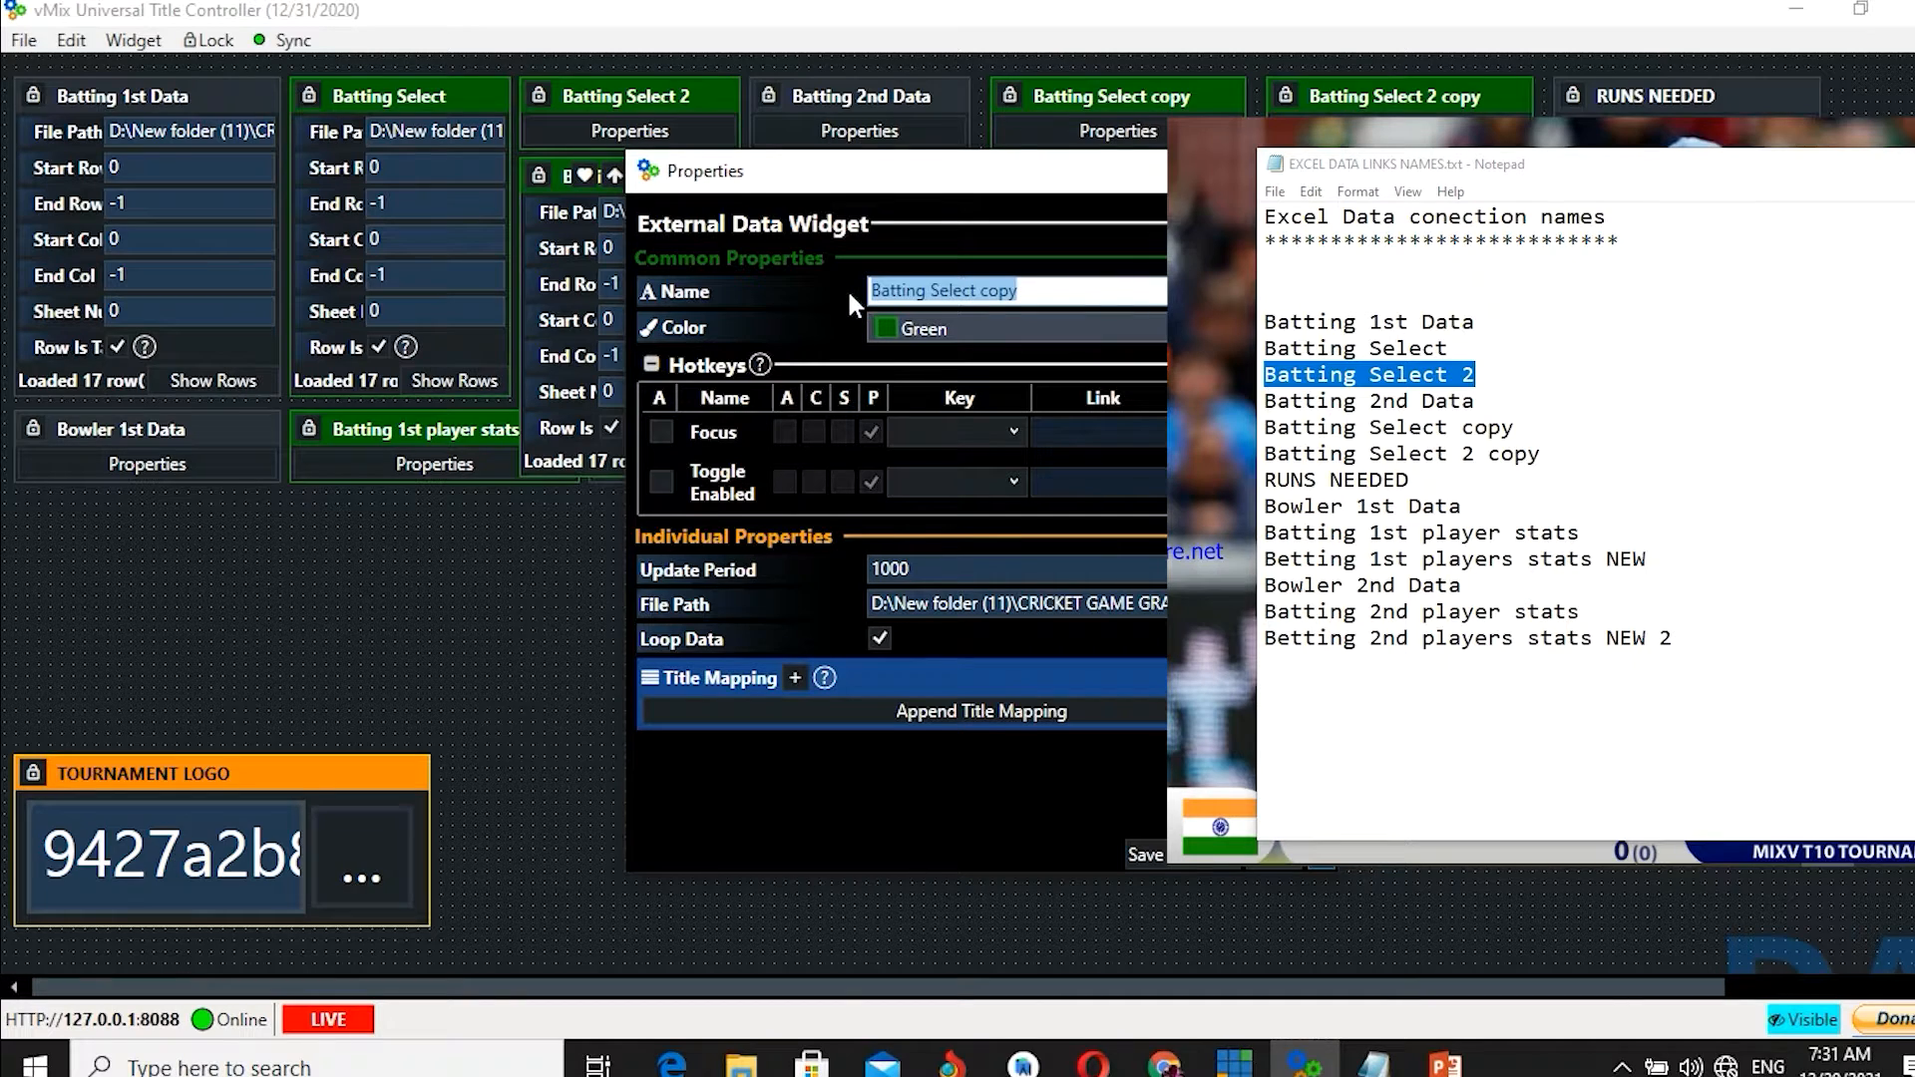
pyautogui.rightClick(913, 291)
pyautogui.click(1026, 291)
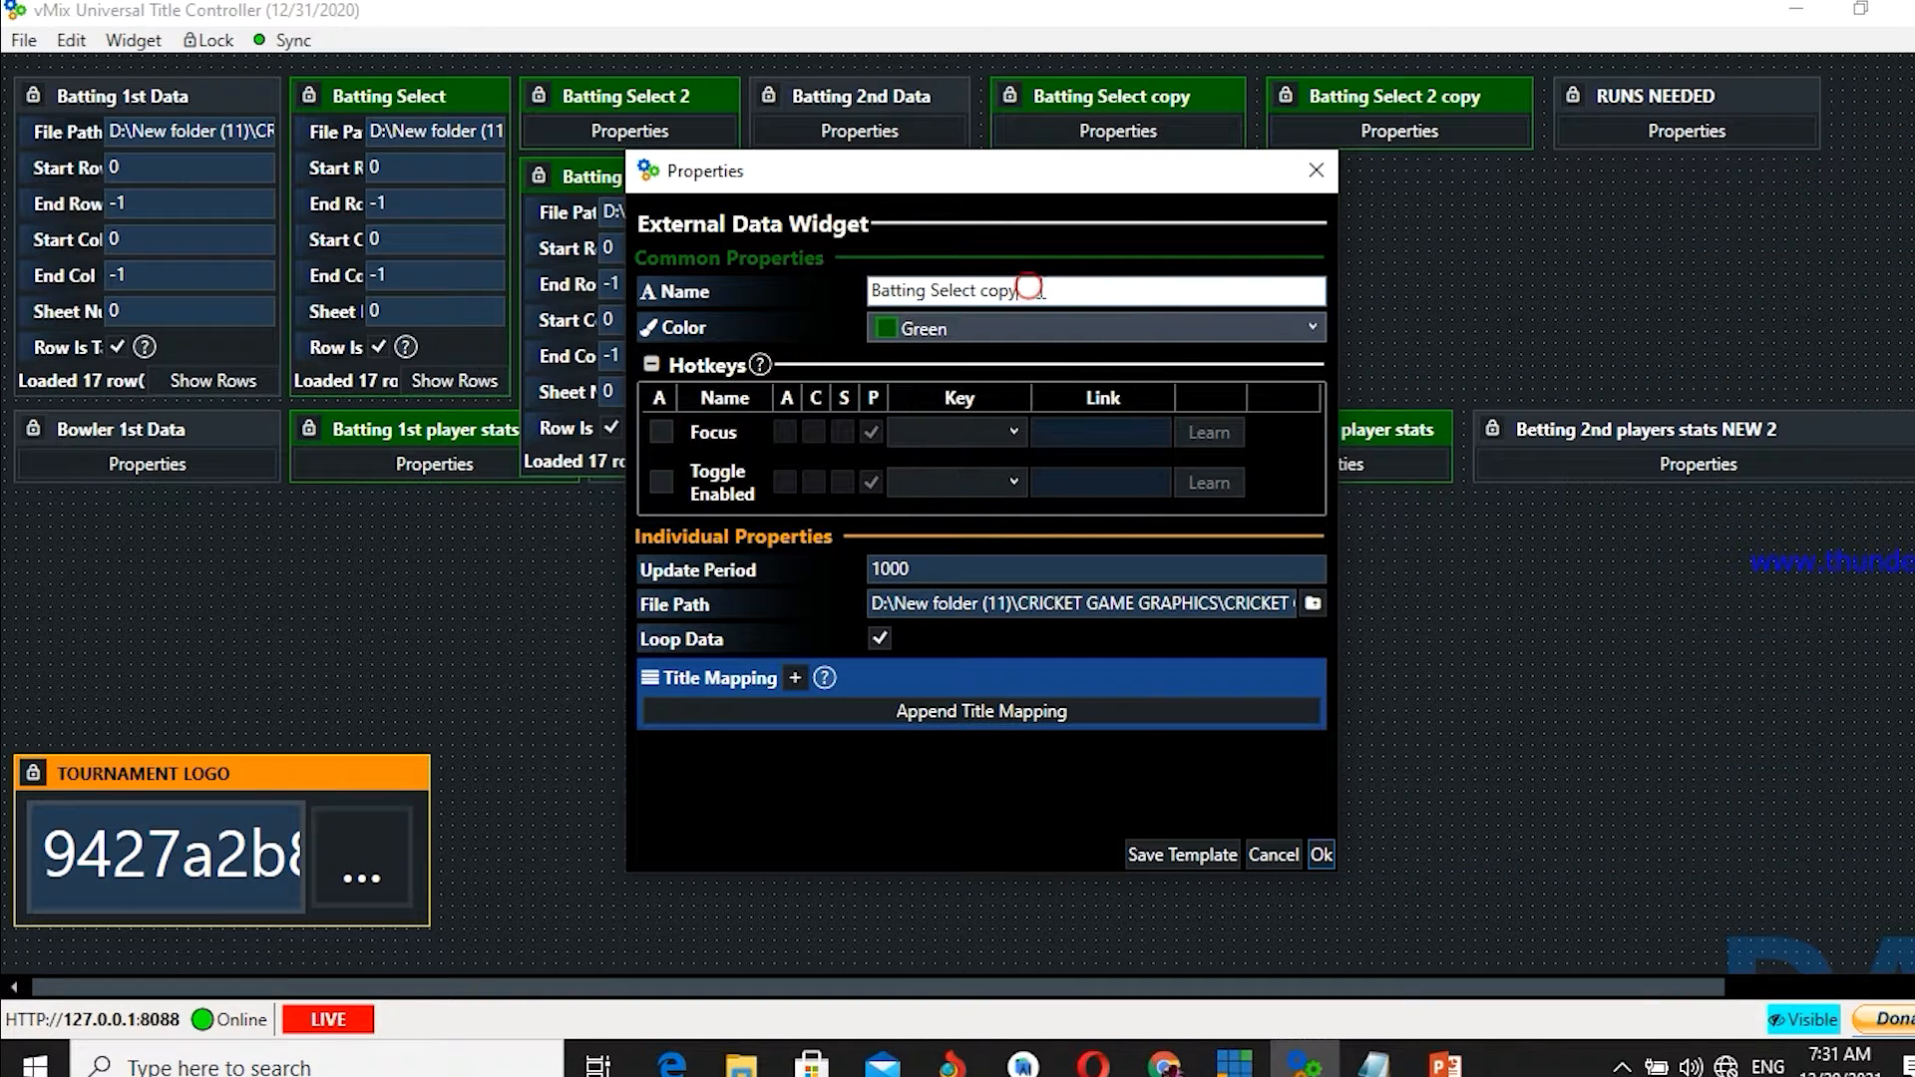
pyautogui.moveTo(1025, 291); pyautogui.dragTo(834, 285)
pyautogui.press('BackSpace')
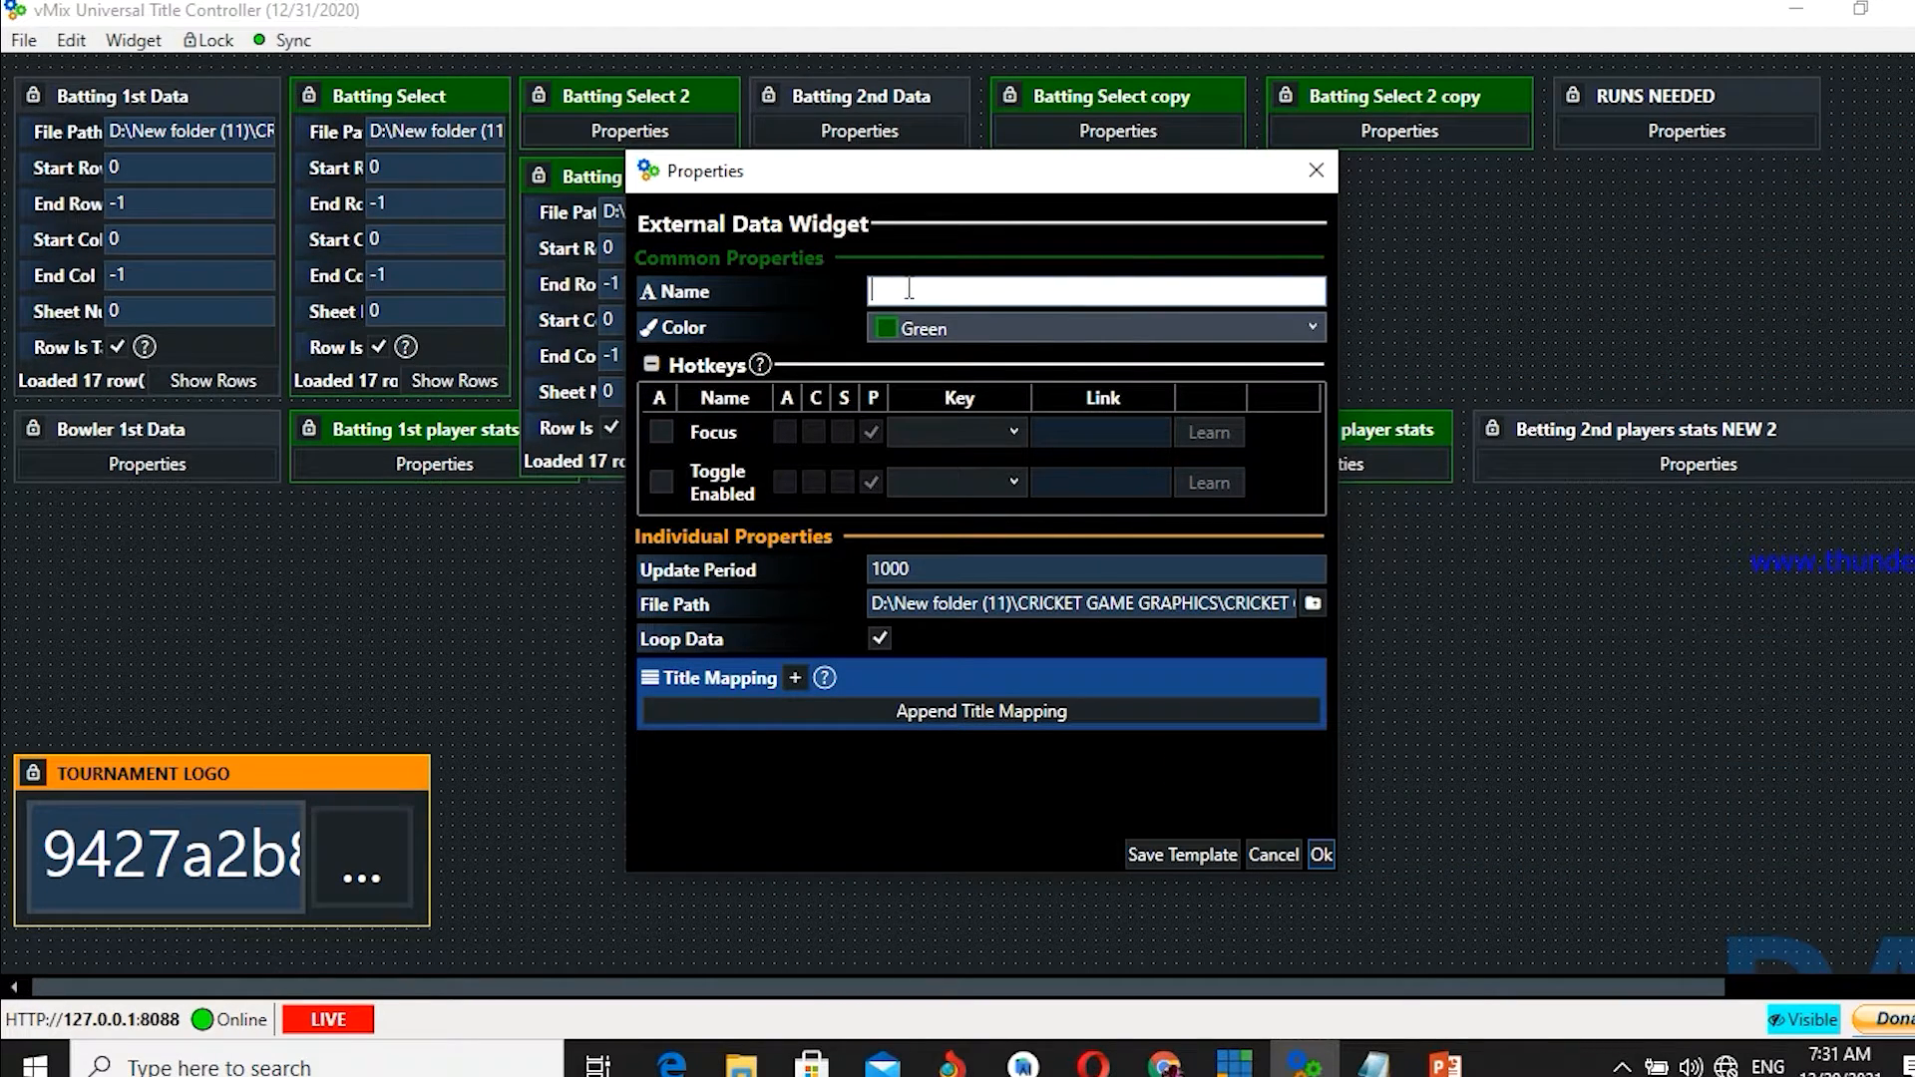
pyautogui.rightClick(908, 290)
pyautogui.click(983, 371)
pyautogui.click(1321, 854)
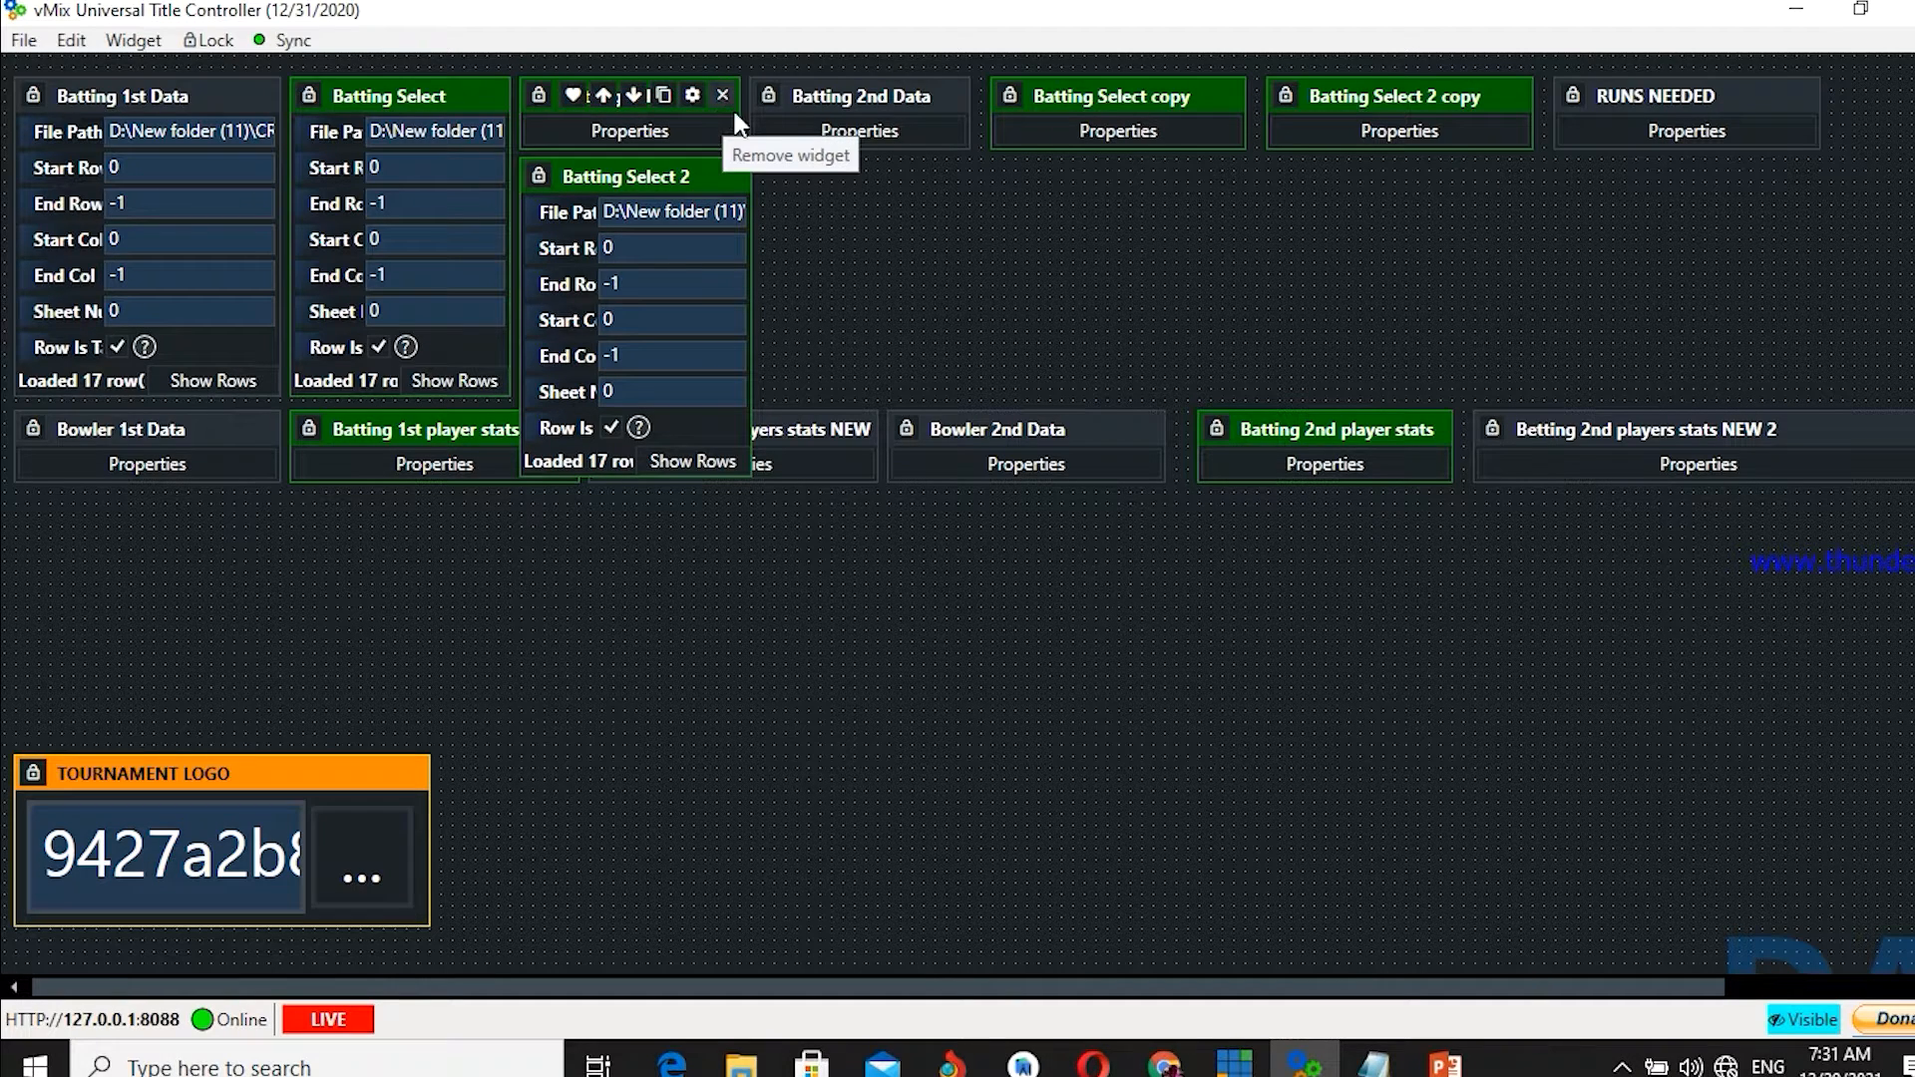
# - Narrow the new Batting Select 2 widget to the old one's width, remove the old widget and move the new one into its place
pyautogui.moveTo(753, 177); pyautogui.dragTo(740, 177)
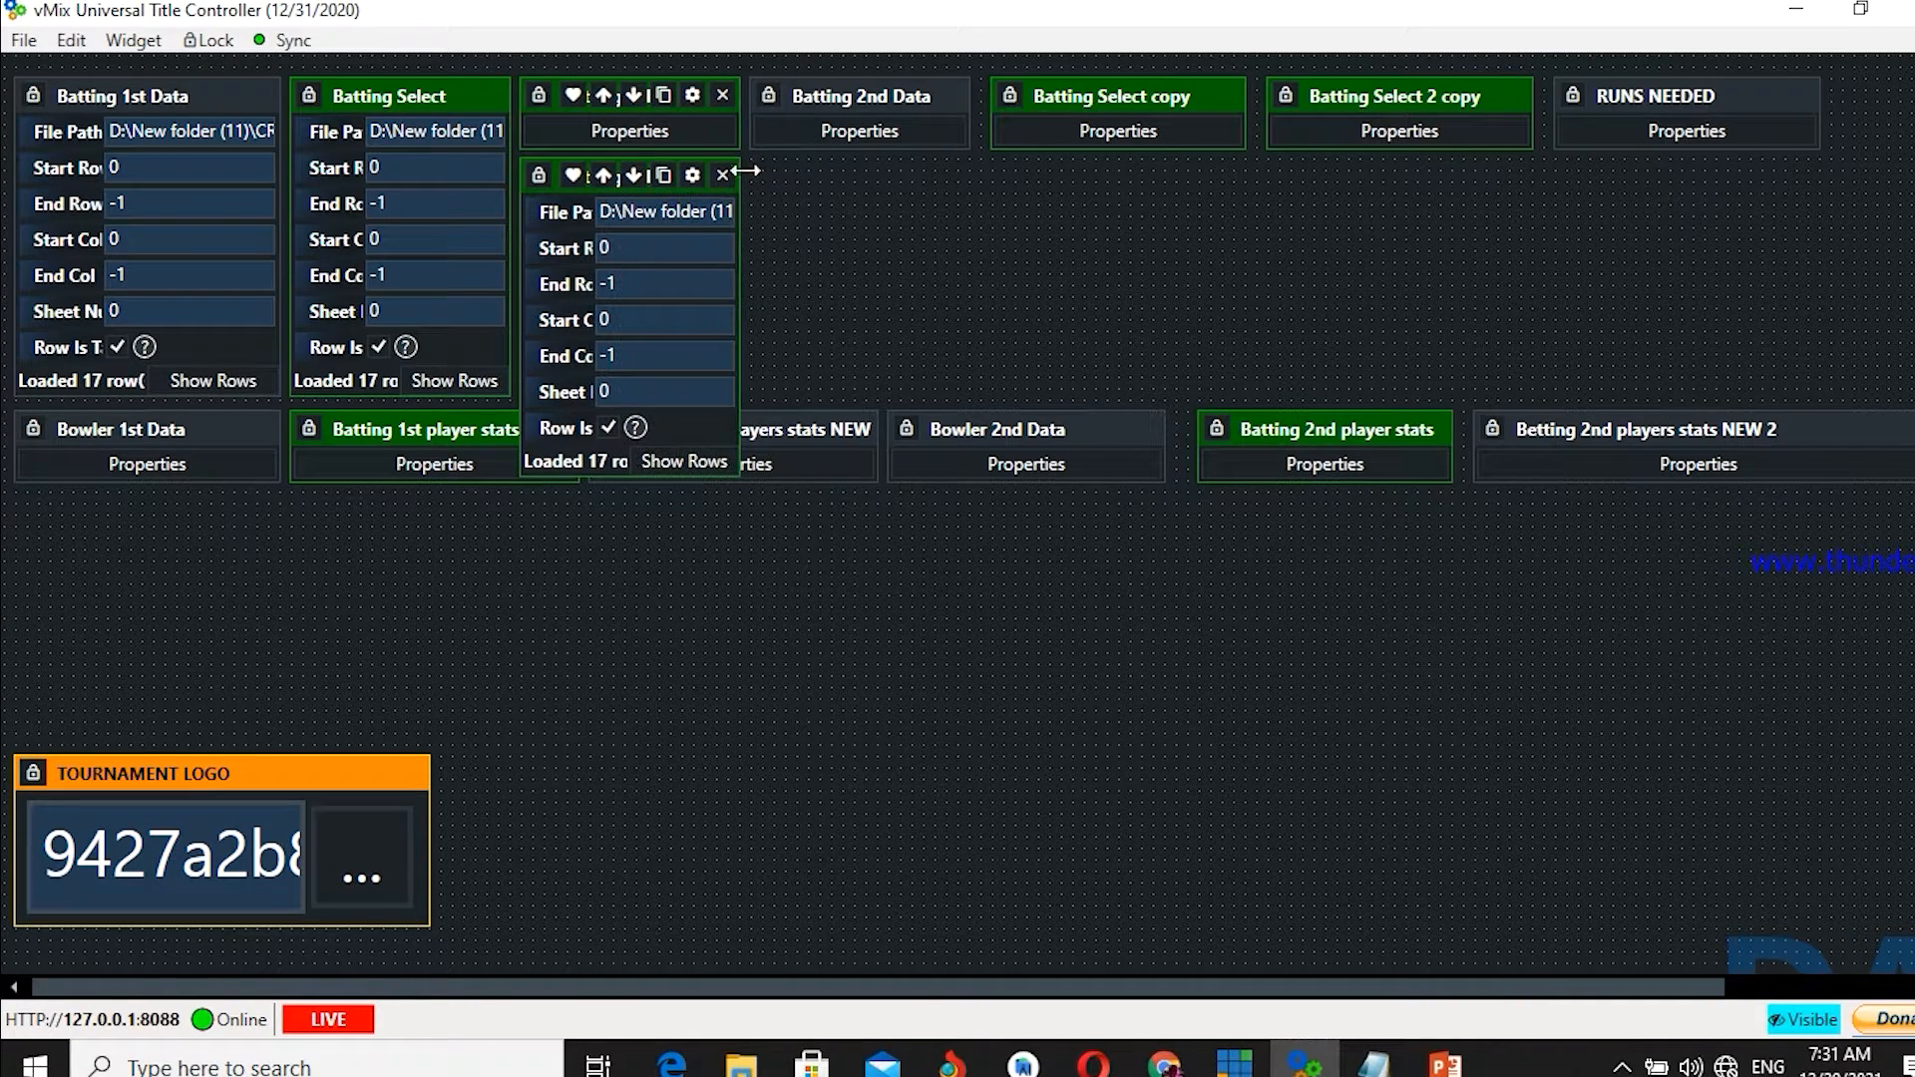
pyautogui.click(723, 95)
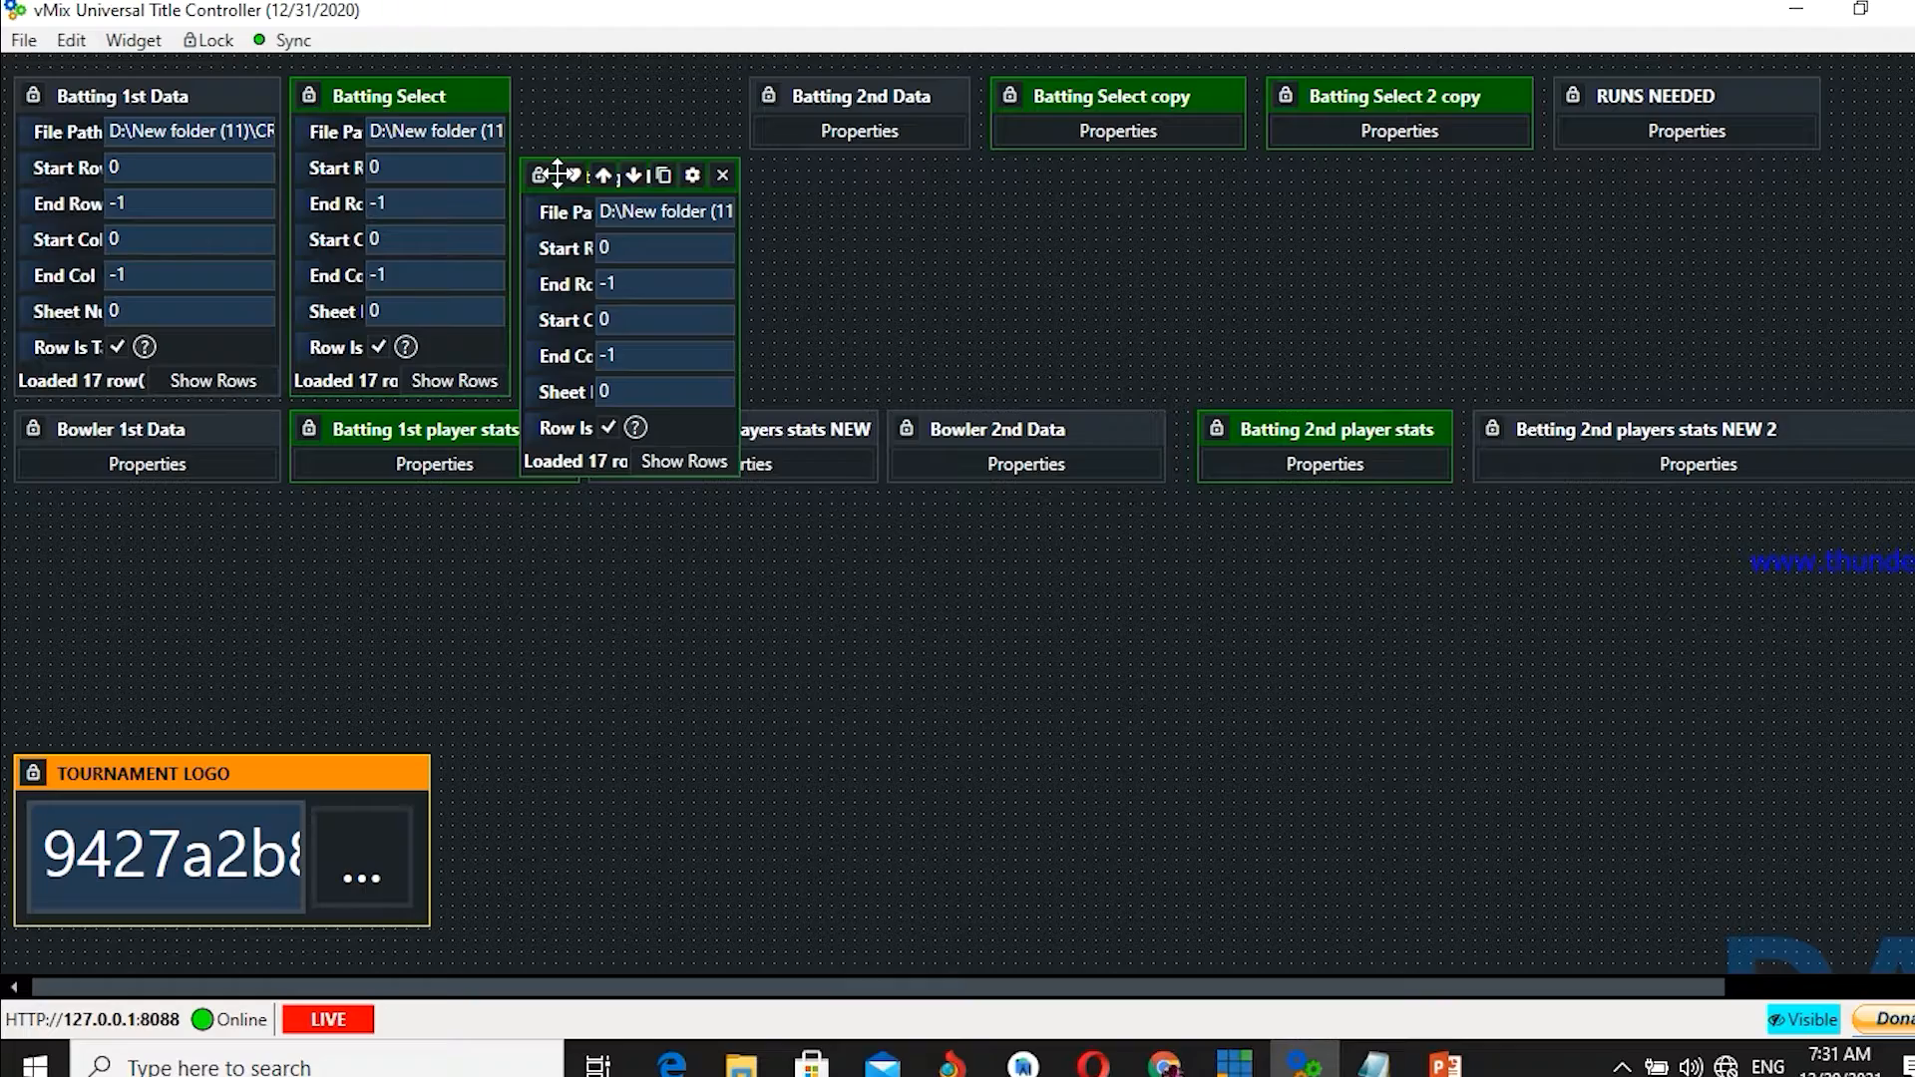
pyautogui.moveTo(553, 168); pyautogui.dragTo(560, 94)
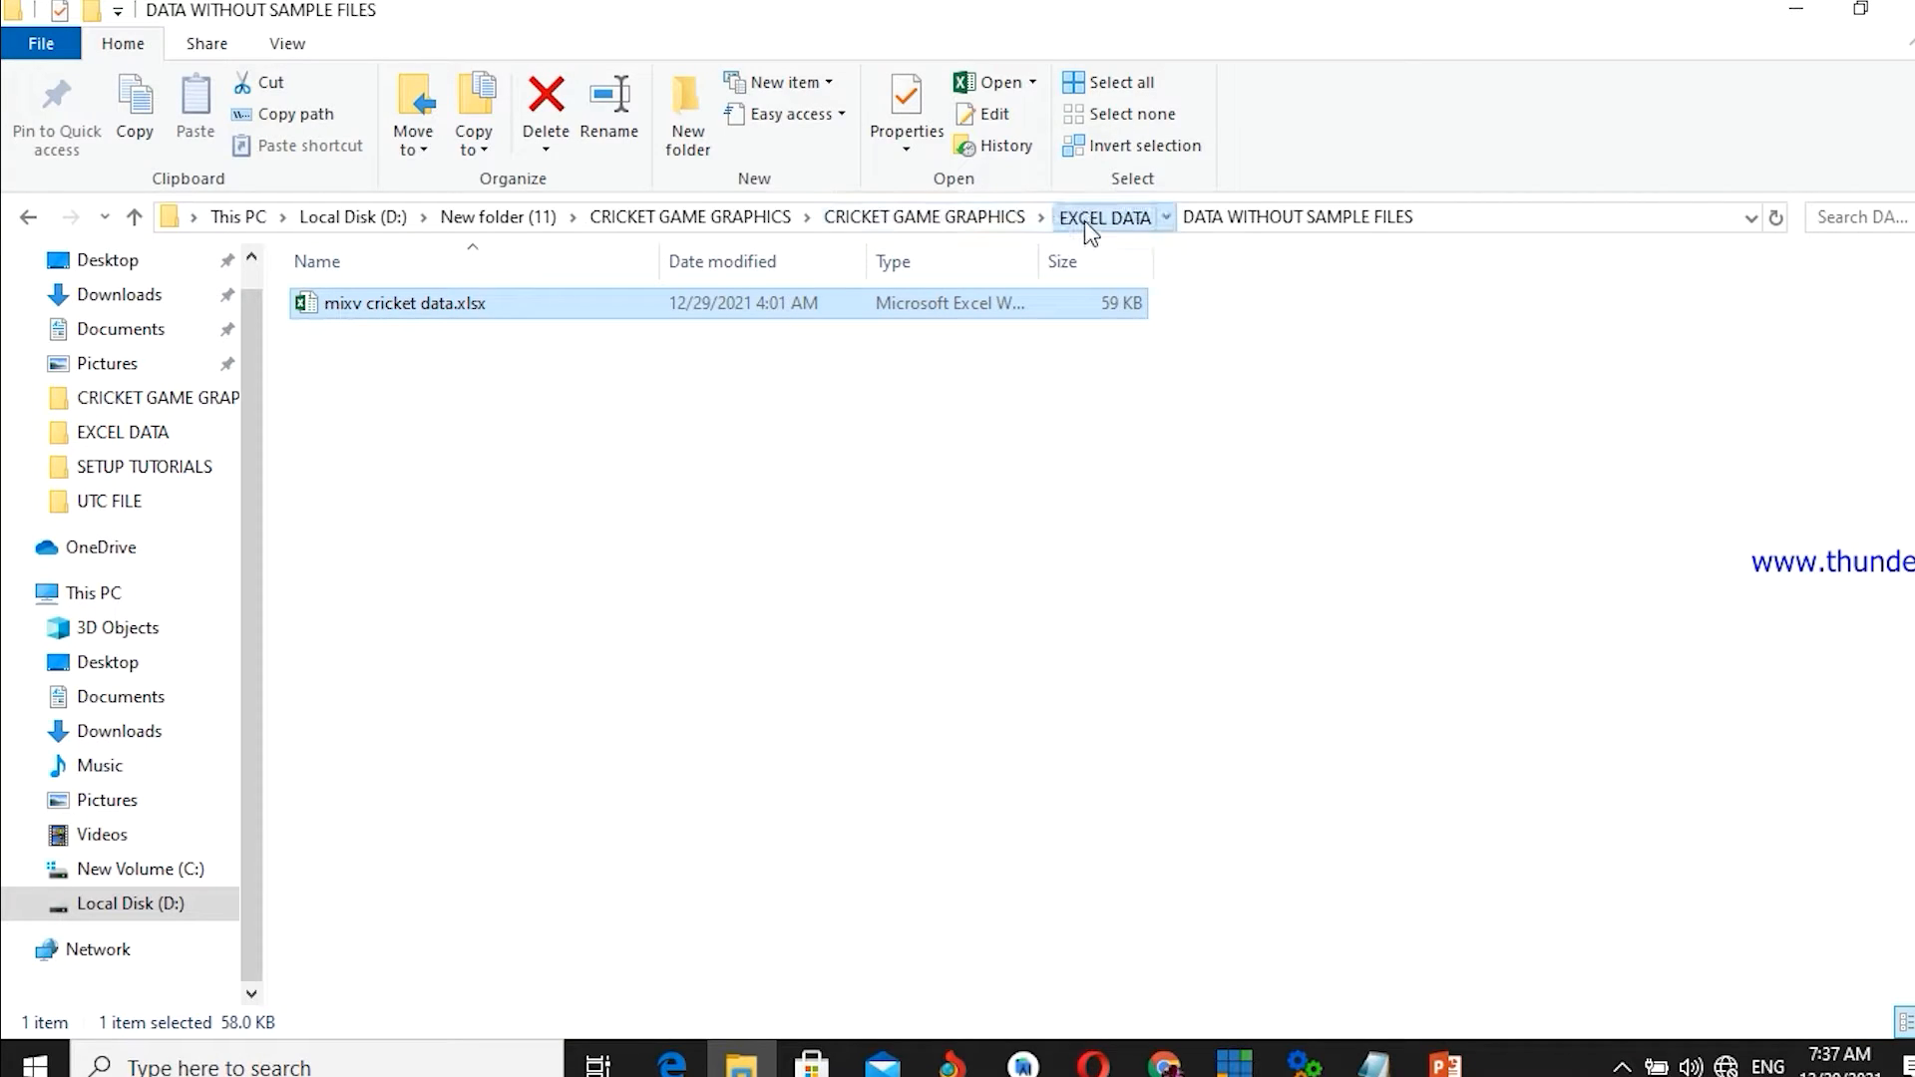
# - In File Explorer, go up to the inner CRICKET GAME GRAPHICS folder and open its SETUP TUTORIALS folder
pyautogui.click(1083, 219)
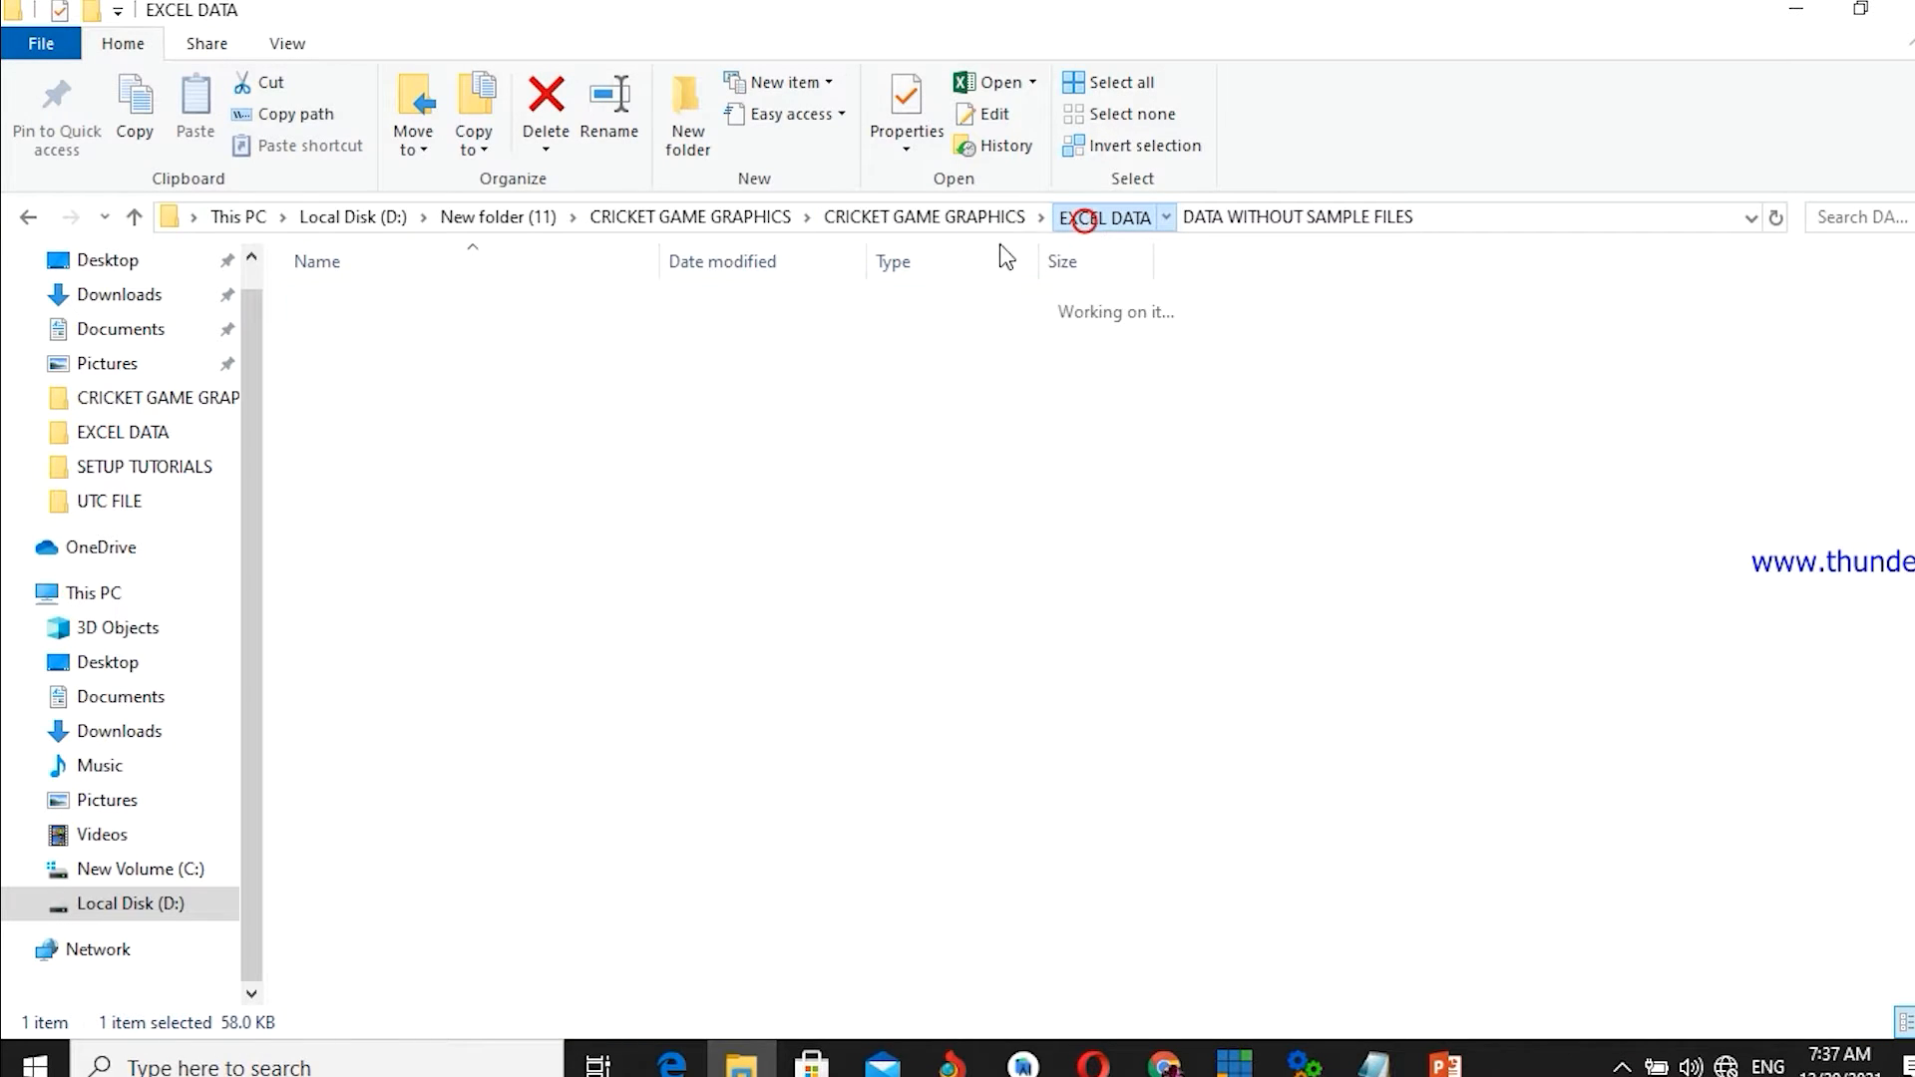
pyautogui.click(920, 219)
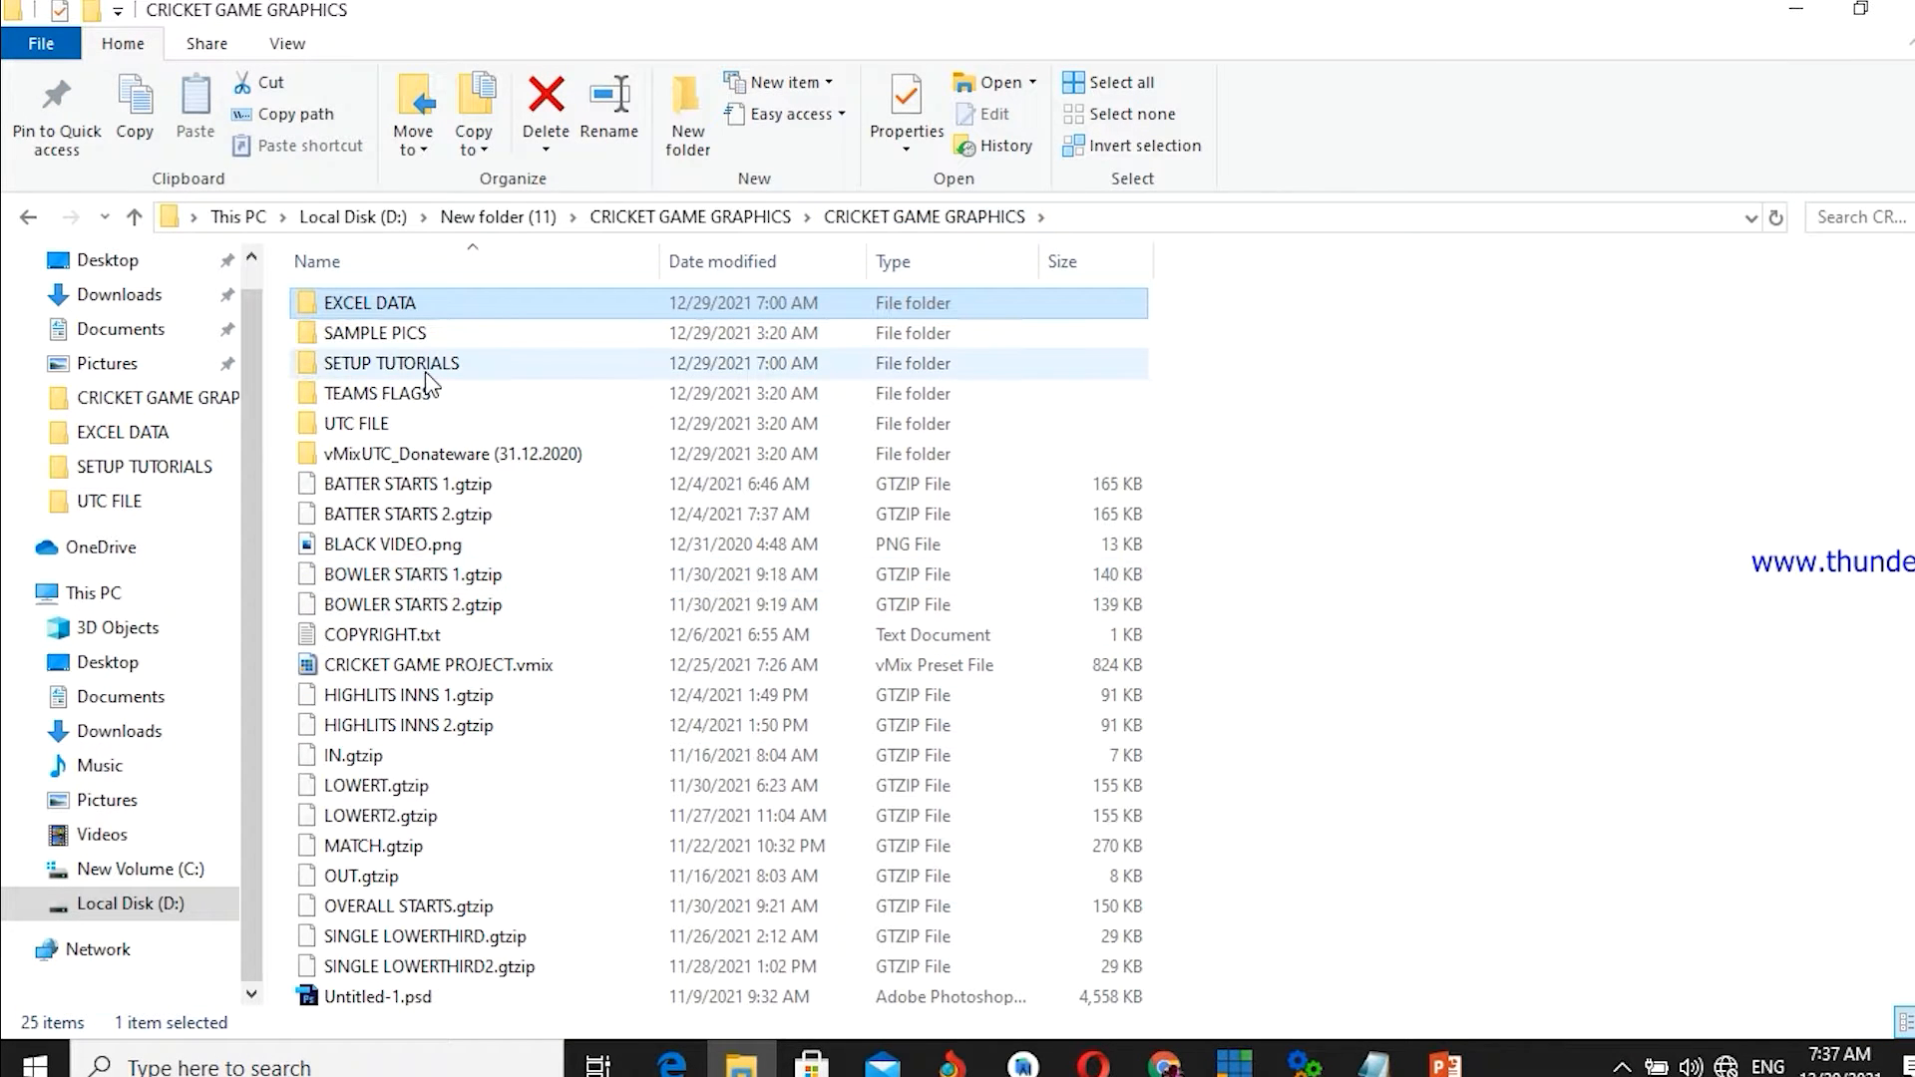
pyautogui.doubleClick(433, 365)
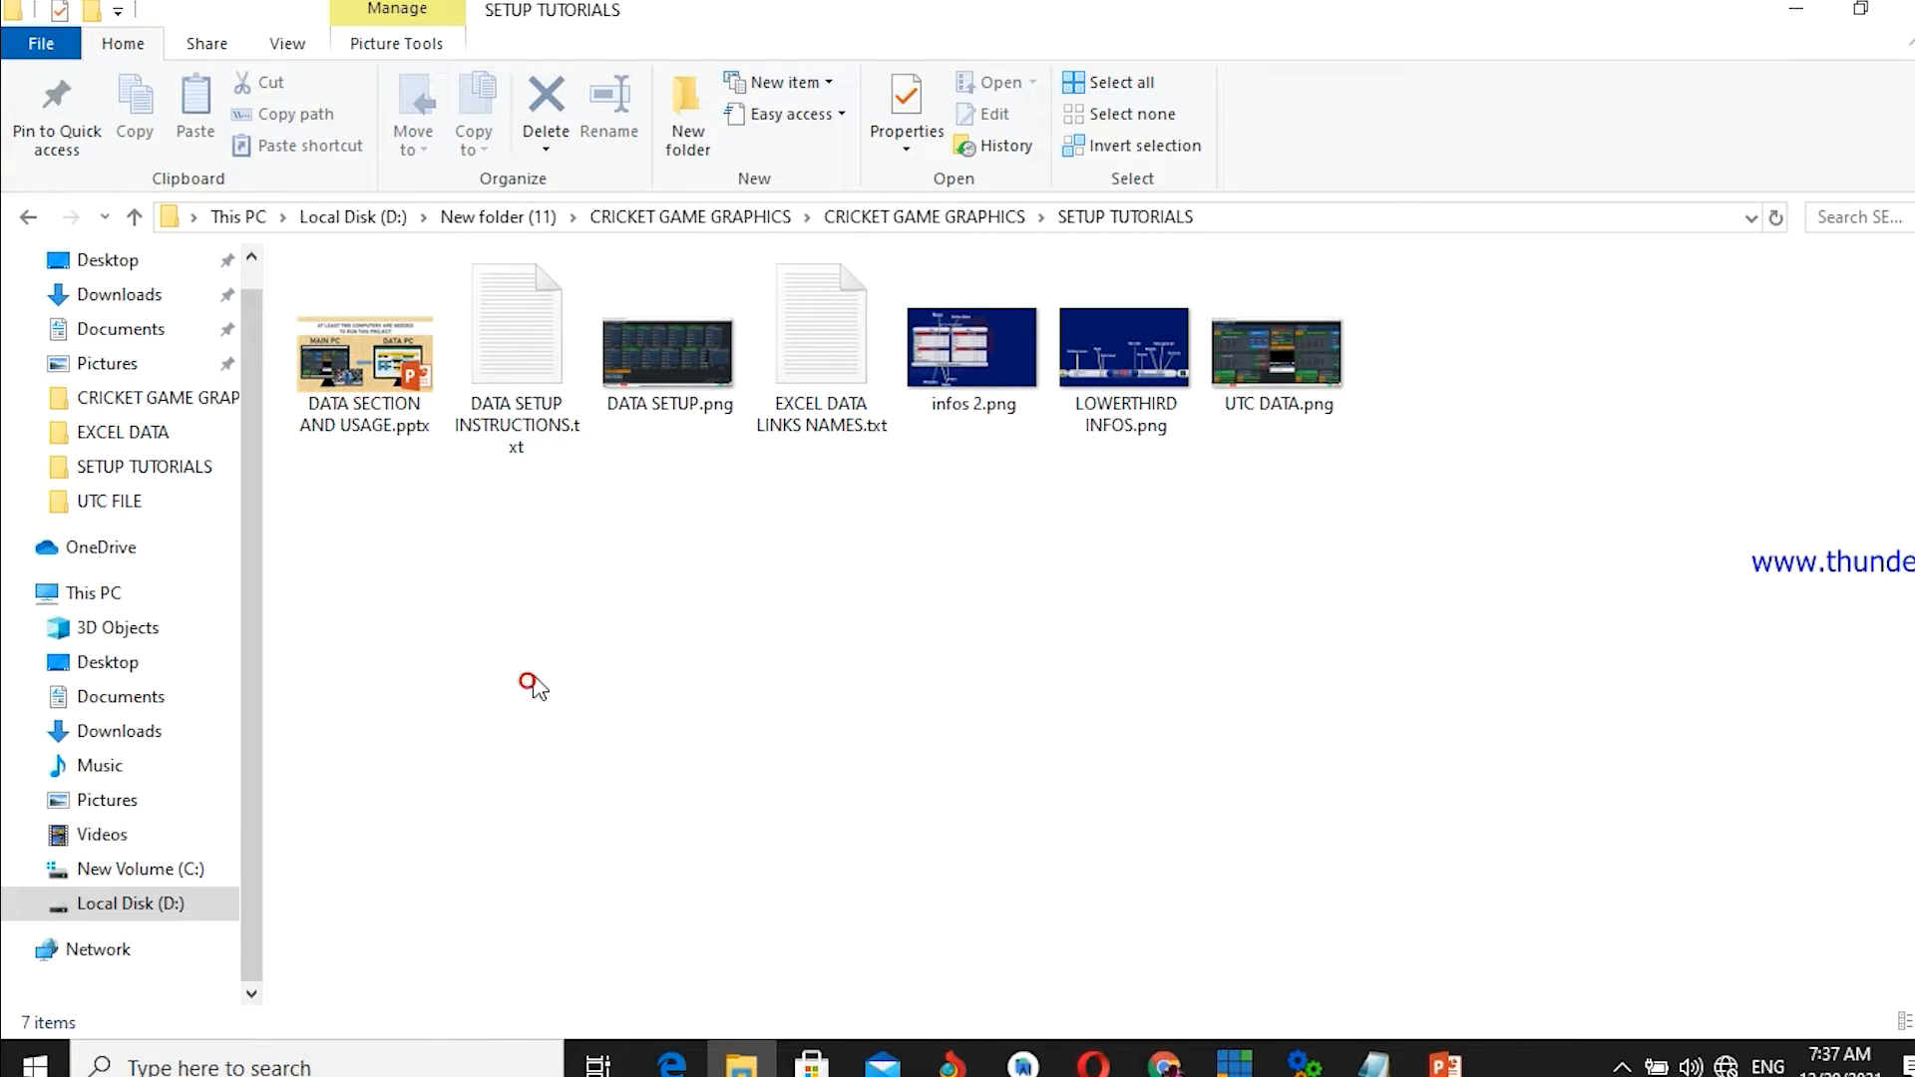
# - Open the DATA SETUP.png reference image, move its window aside and minimise File Explorer
pyautogui.doubleClick(656, 357)
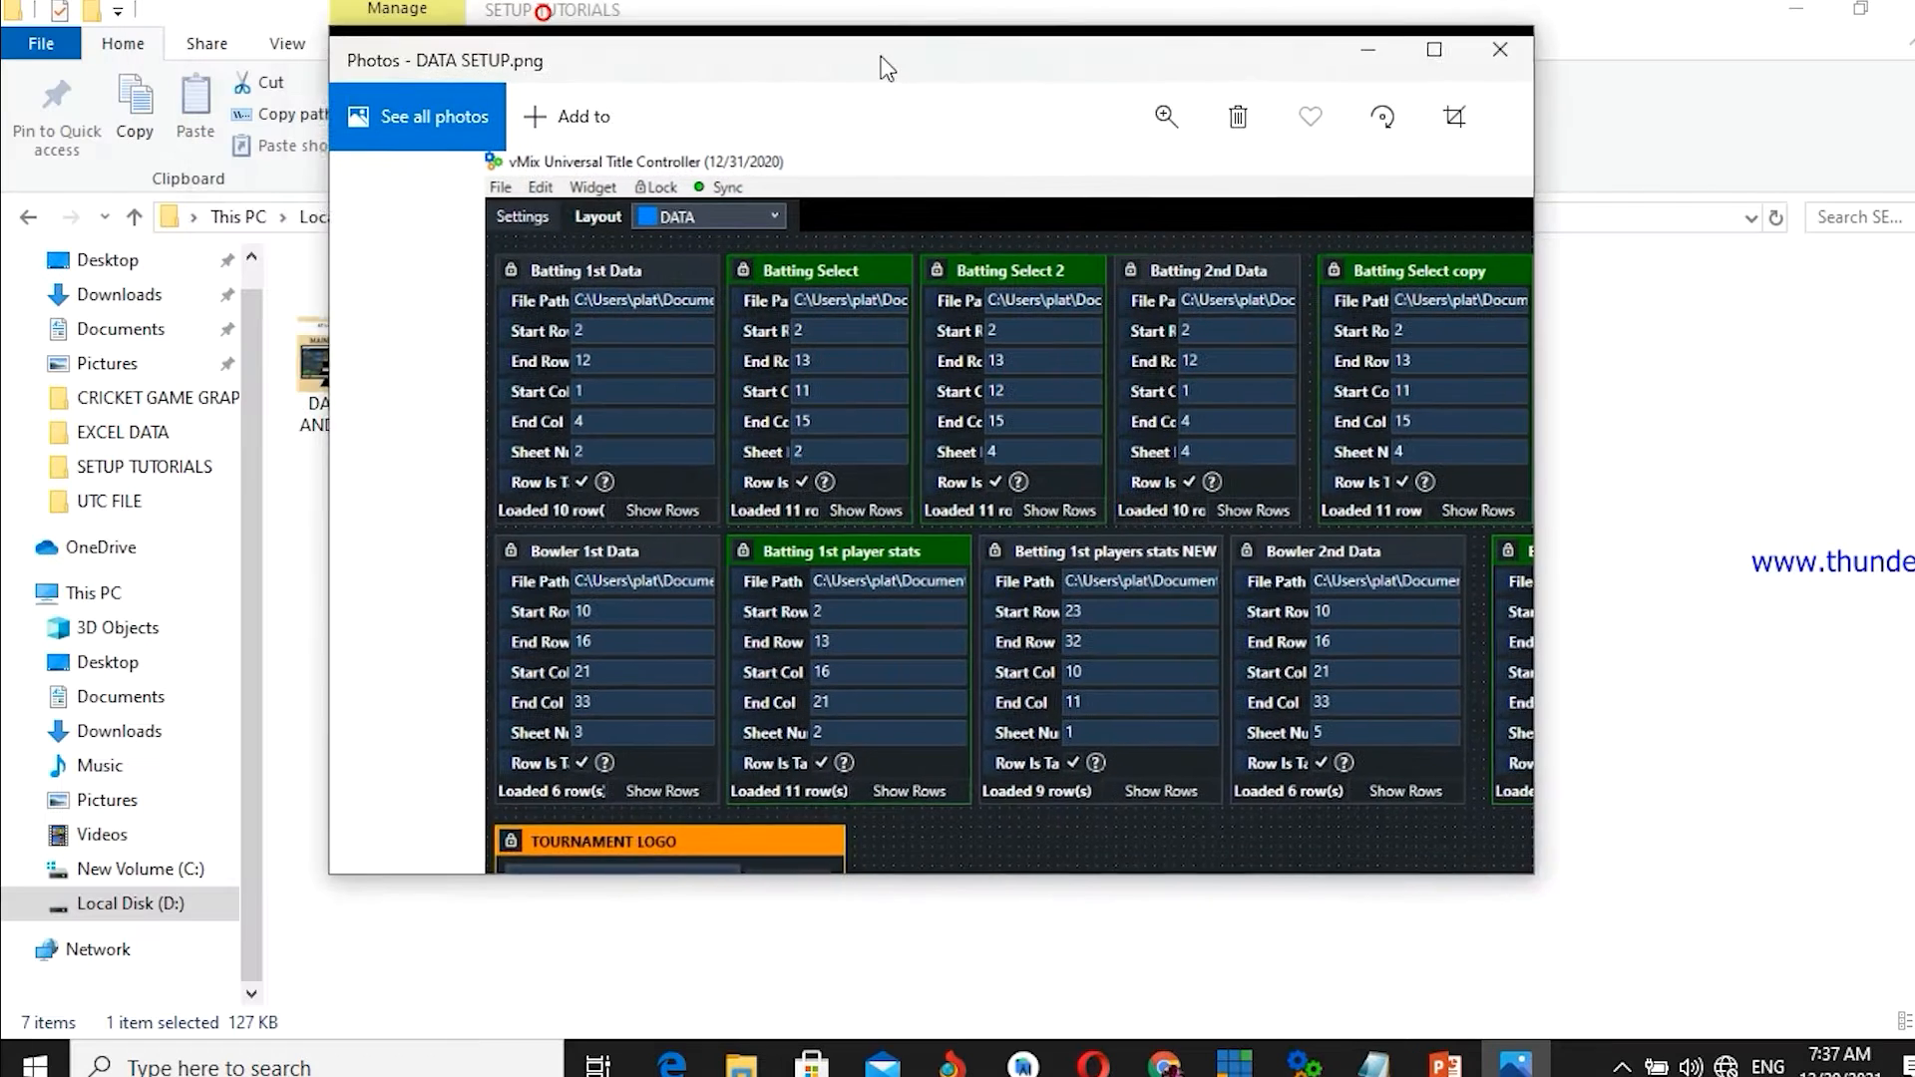
pyautogui.moveTo(881, 68); pyautogui.dragTo(1914, 50)
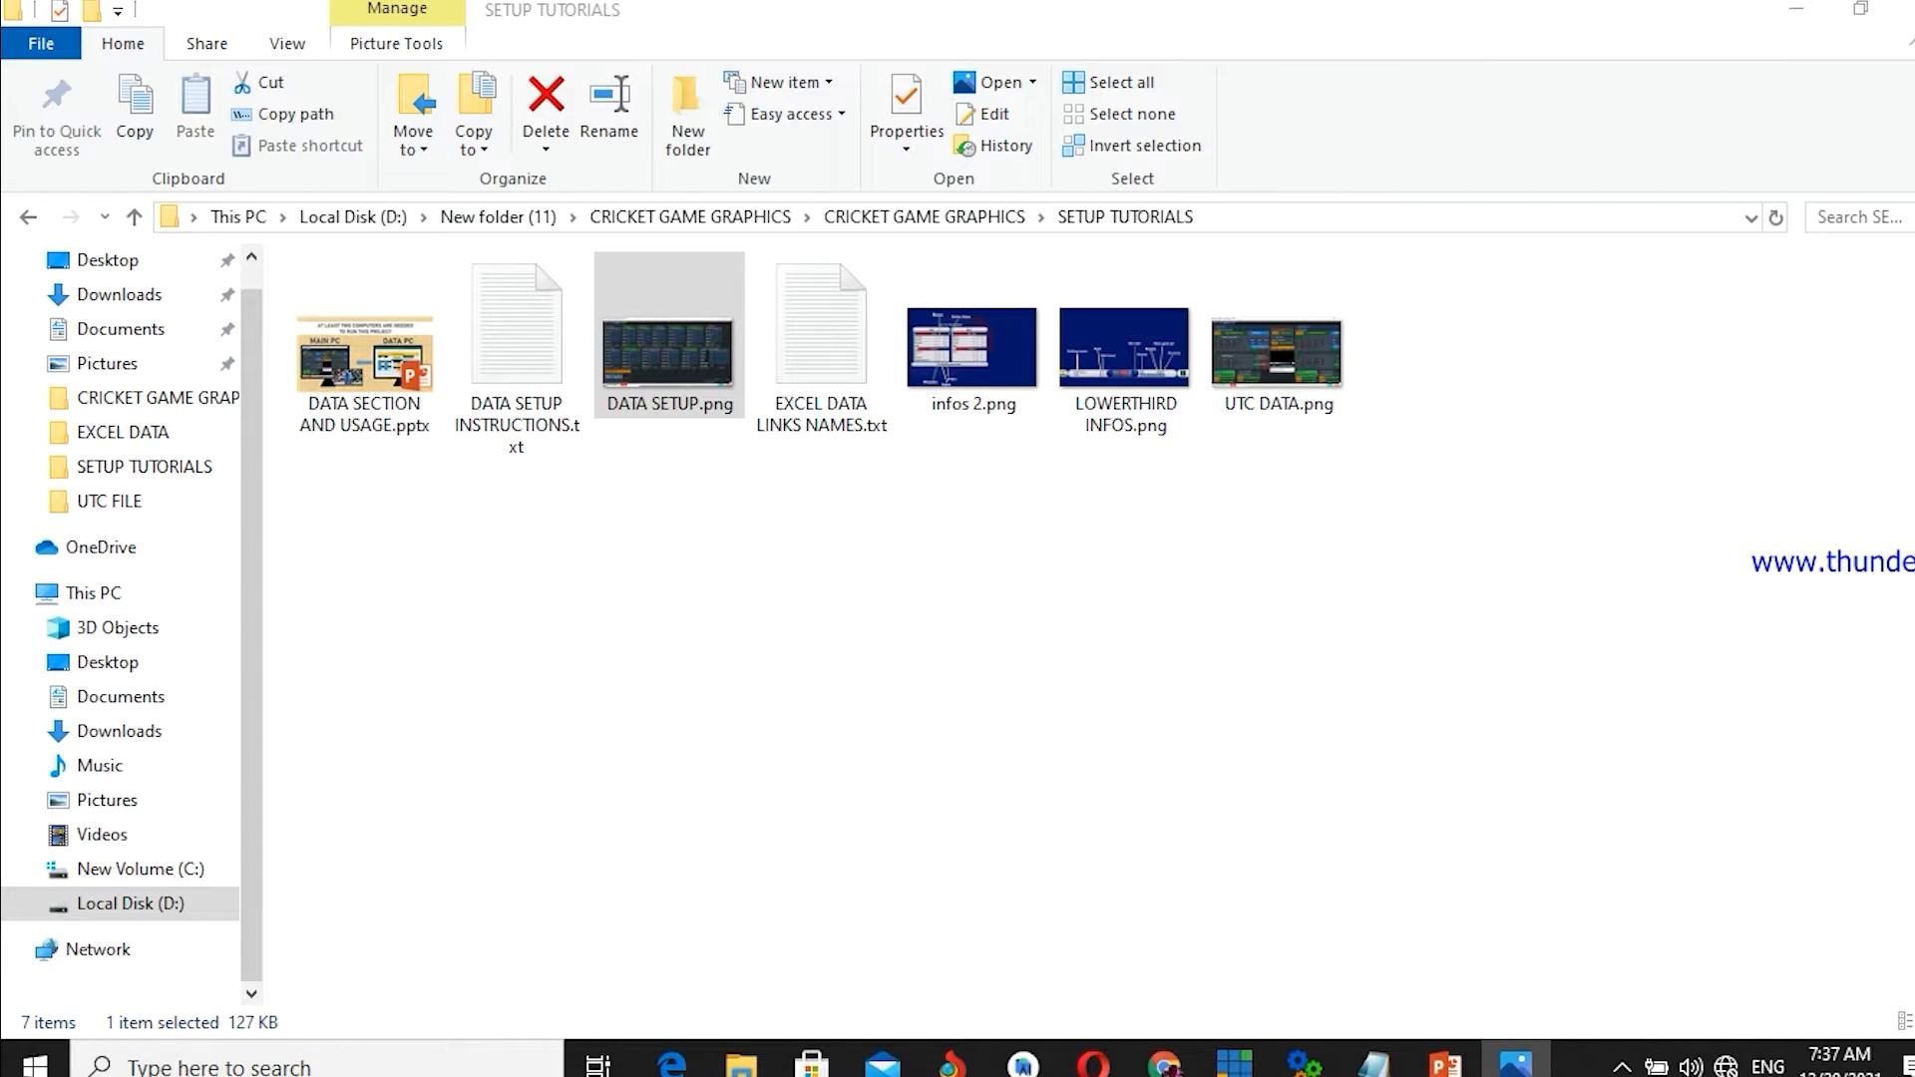
pyautogui.click(1798, 10)
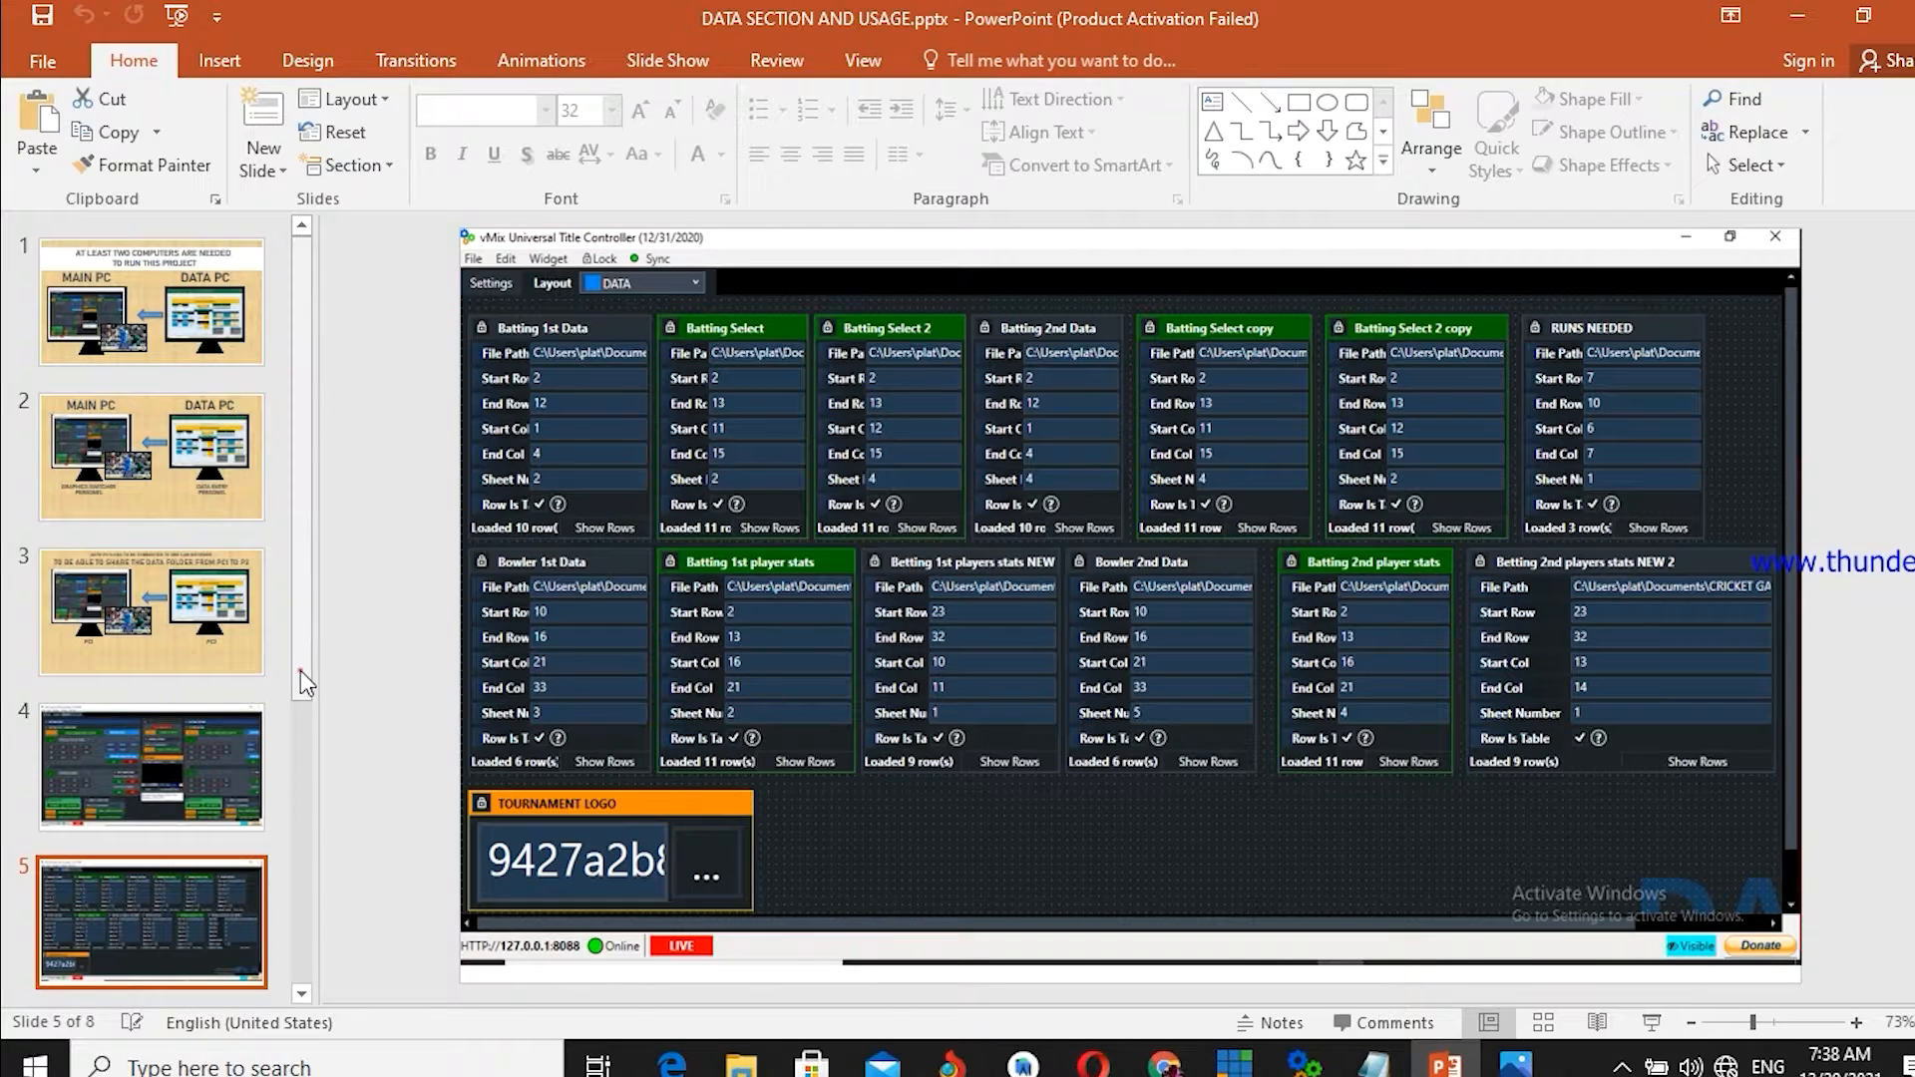
# - In the PowerPoint file DATA SECTION AND USAGE.pptx, view slide 6 on the data update order, and minimise the presentation
pyautogui.scroll(-3, 294, 718)
pyautogui.click(210, 824)
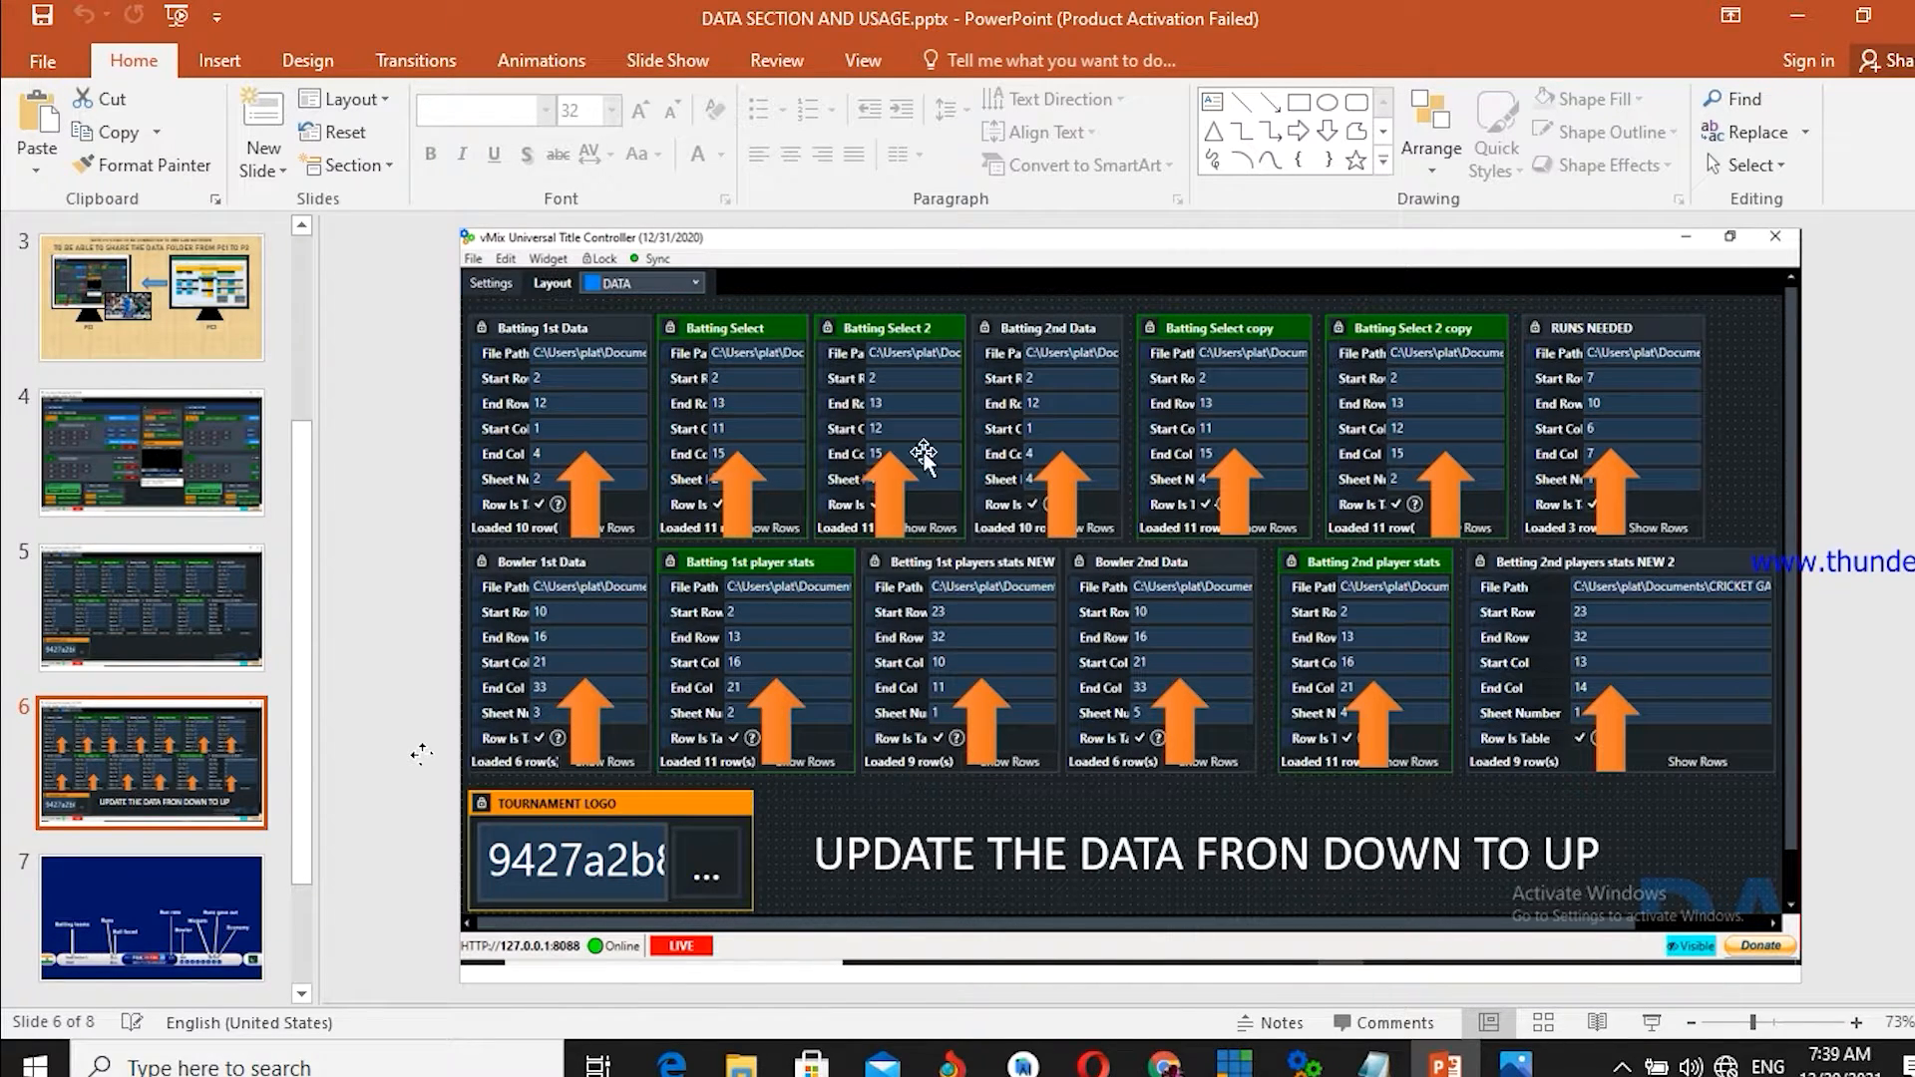
pyautogui.click(1800, 25)
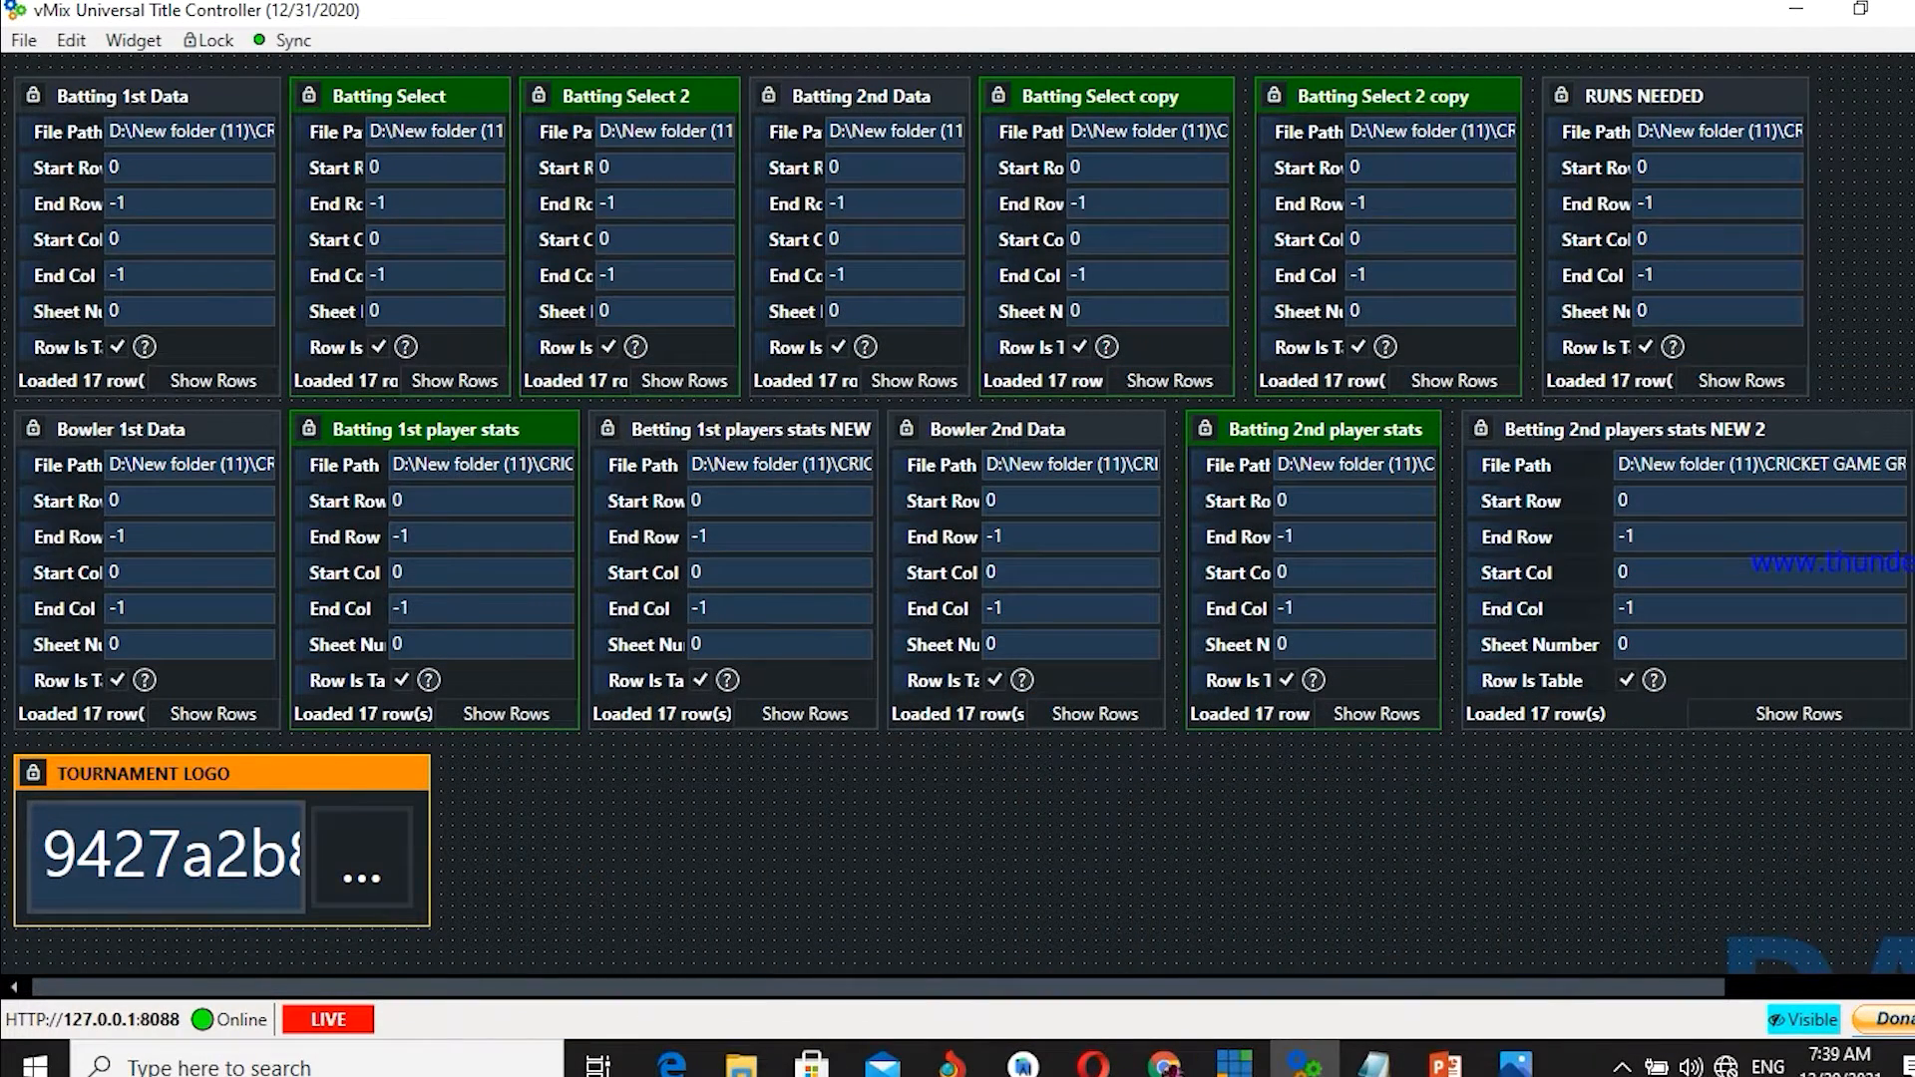
# - Bring up the DATA SETUP.png photo, enlarge it and place its window below the first row of title controller data widgets
pyautogui.click(1516, 1063)
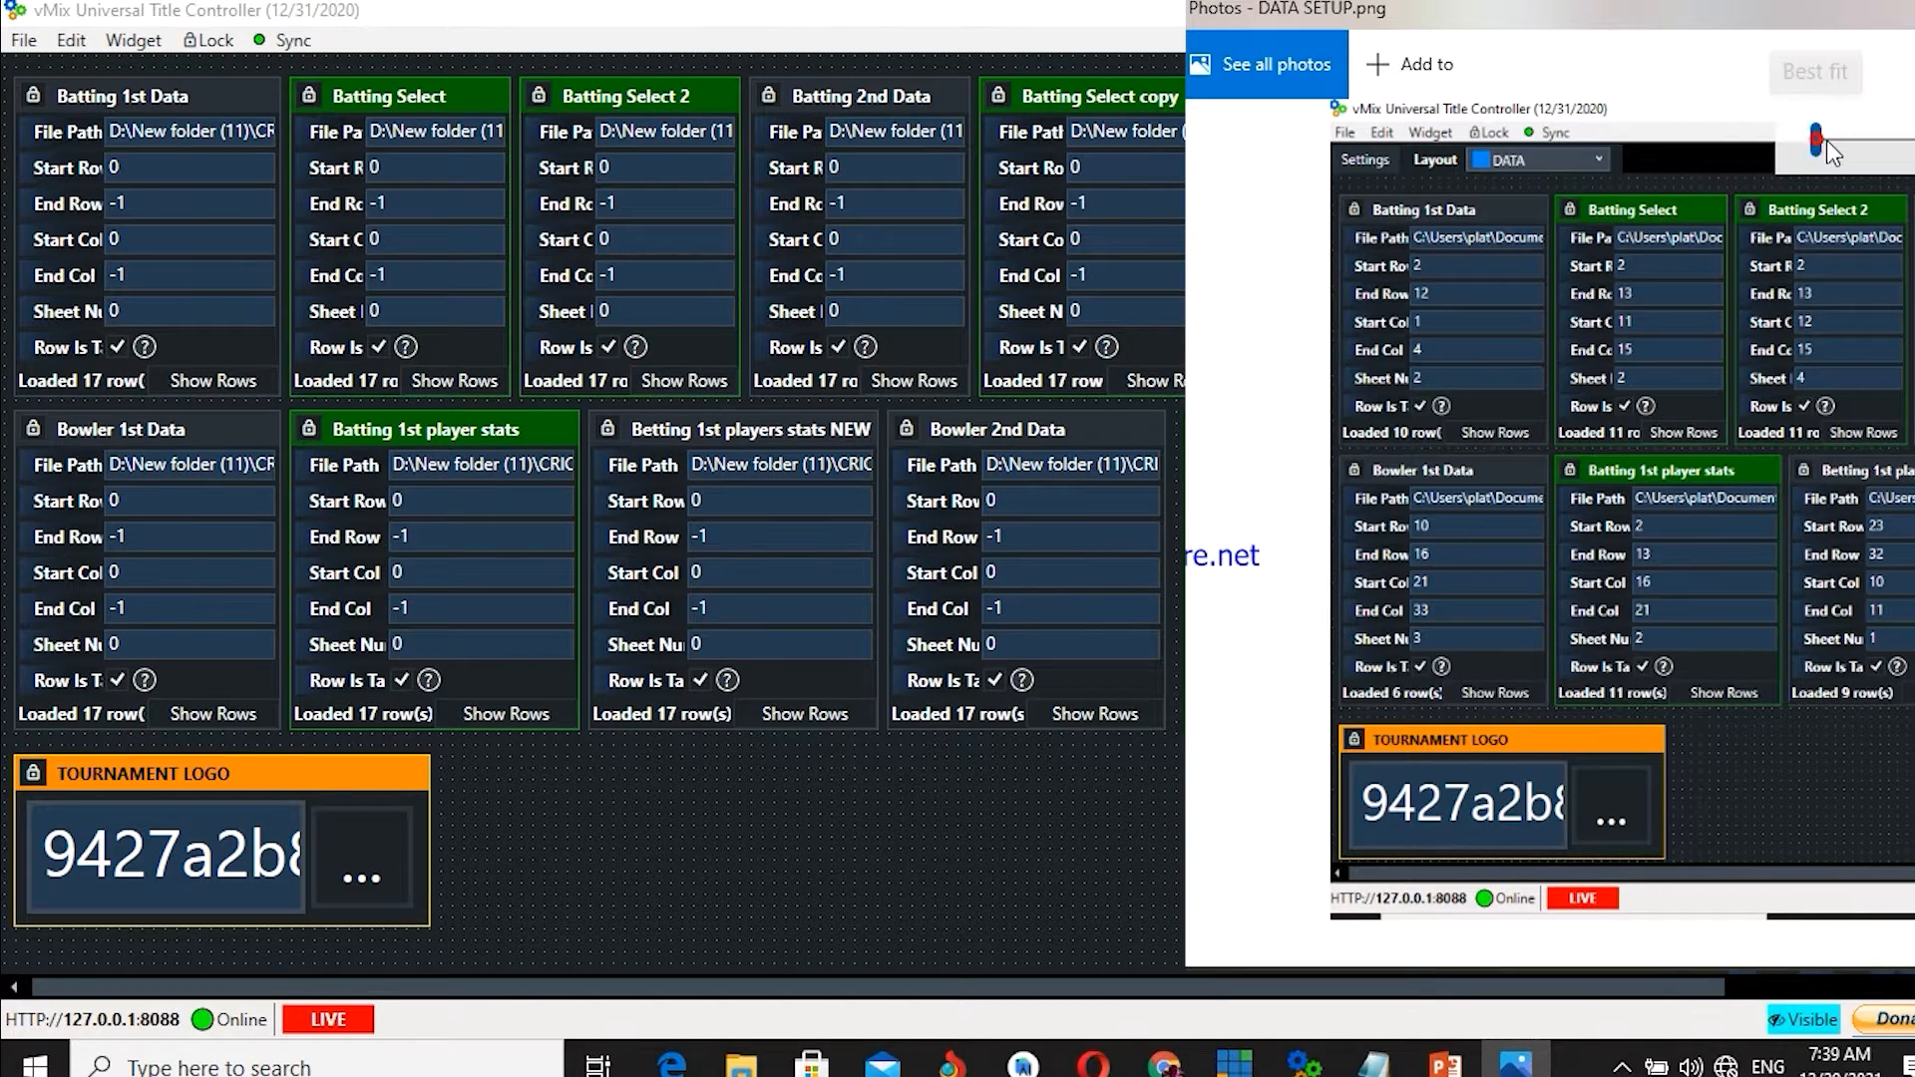
pyautogui.moveTo(1817, 139); pyautogui.dragTo(1826, 142)
pyautogui.scroll(-3, 1610, 381)
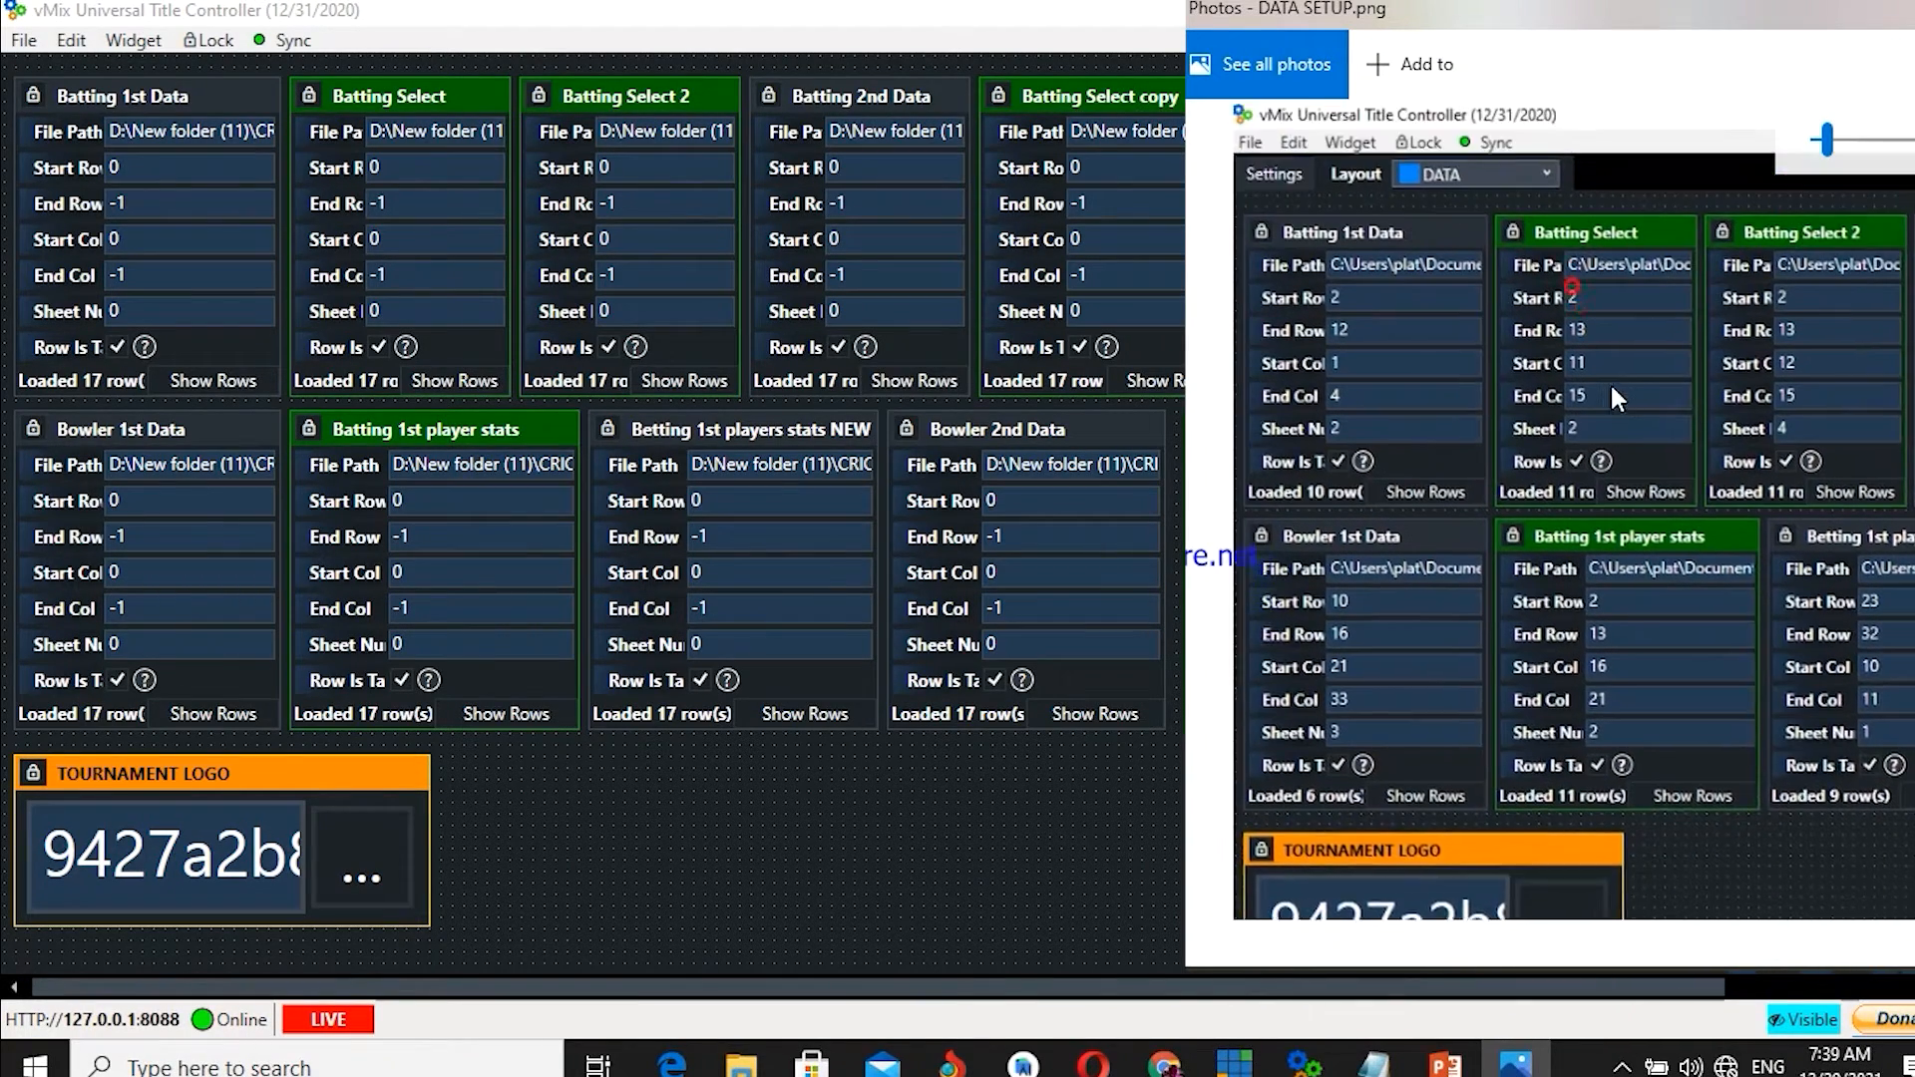
pyautogui.scroll(3, 1690, 433)
pyautogui.moveTo(1663, 412); pyautogui.dragTo(1708, 441)
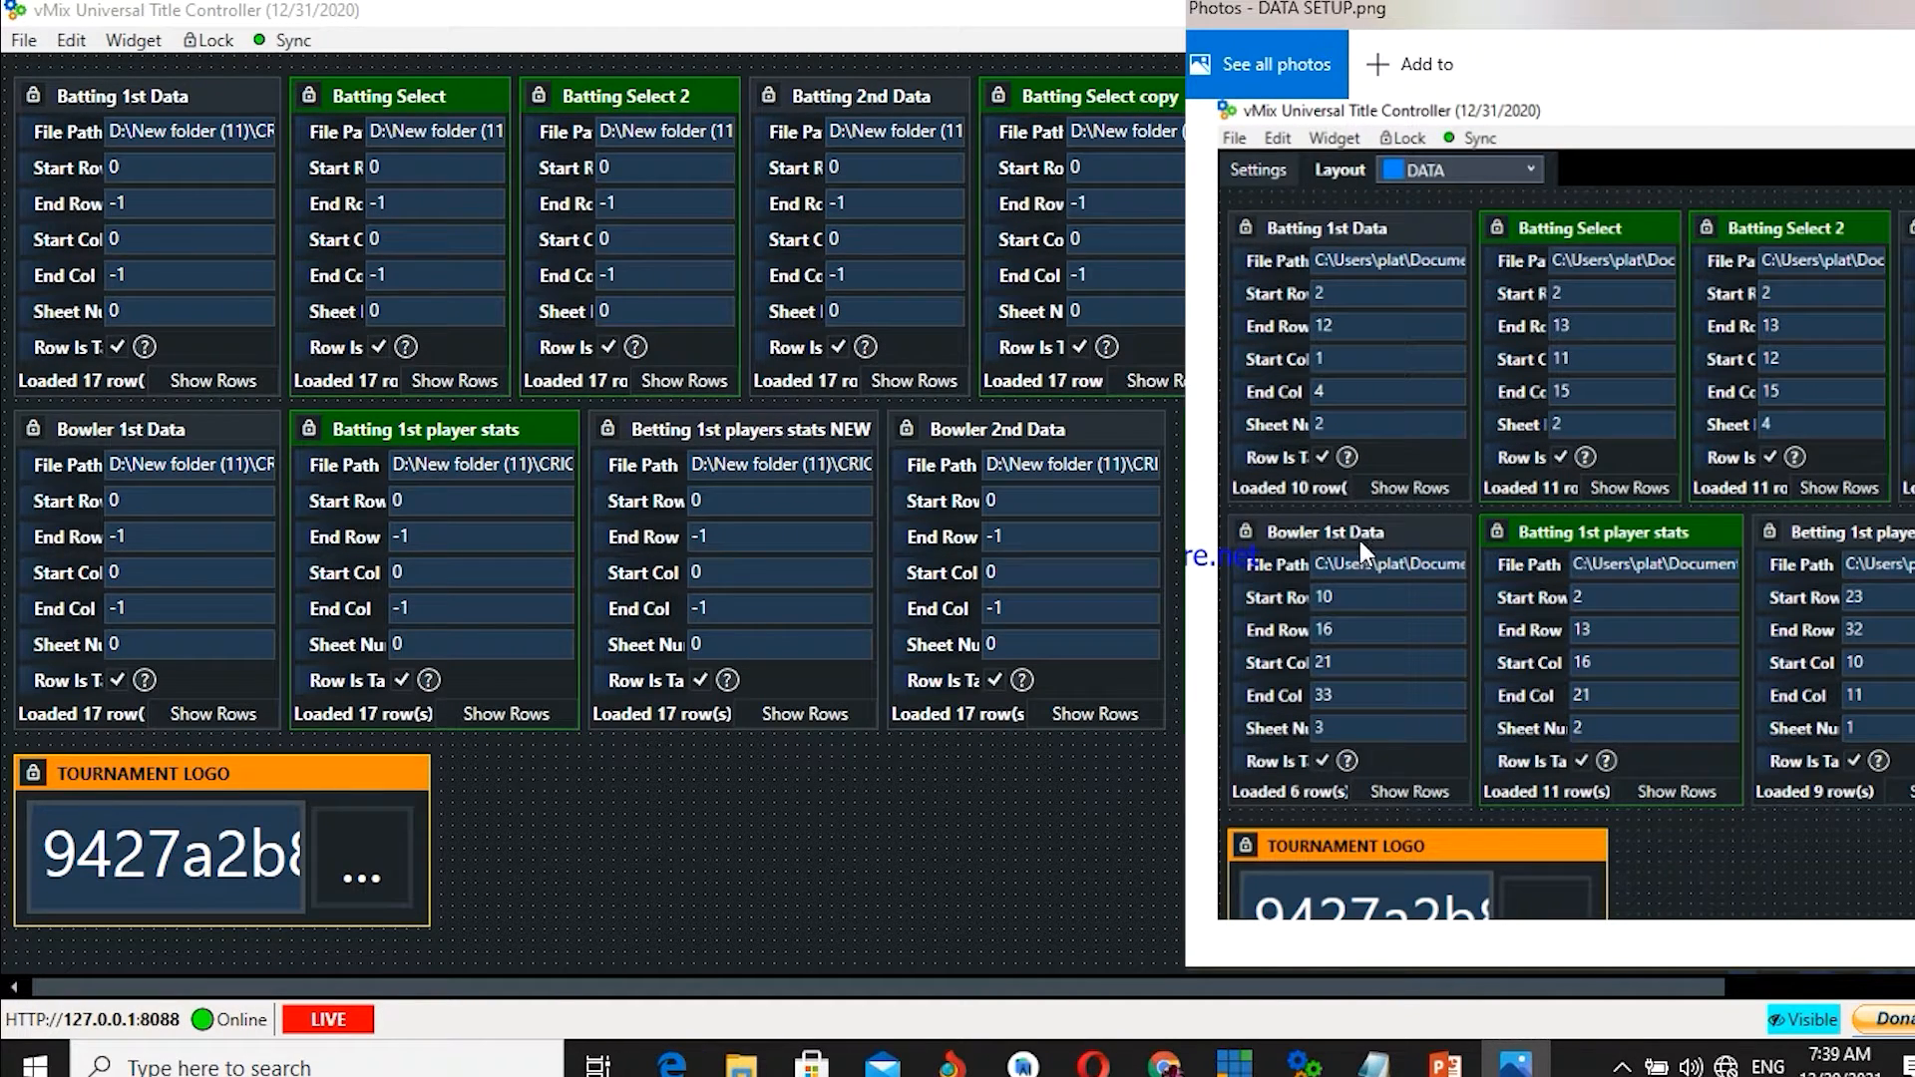
pyautogui.moveTo(1283, 464); pyautogui.dragTo(271, 791)
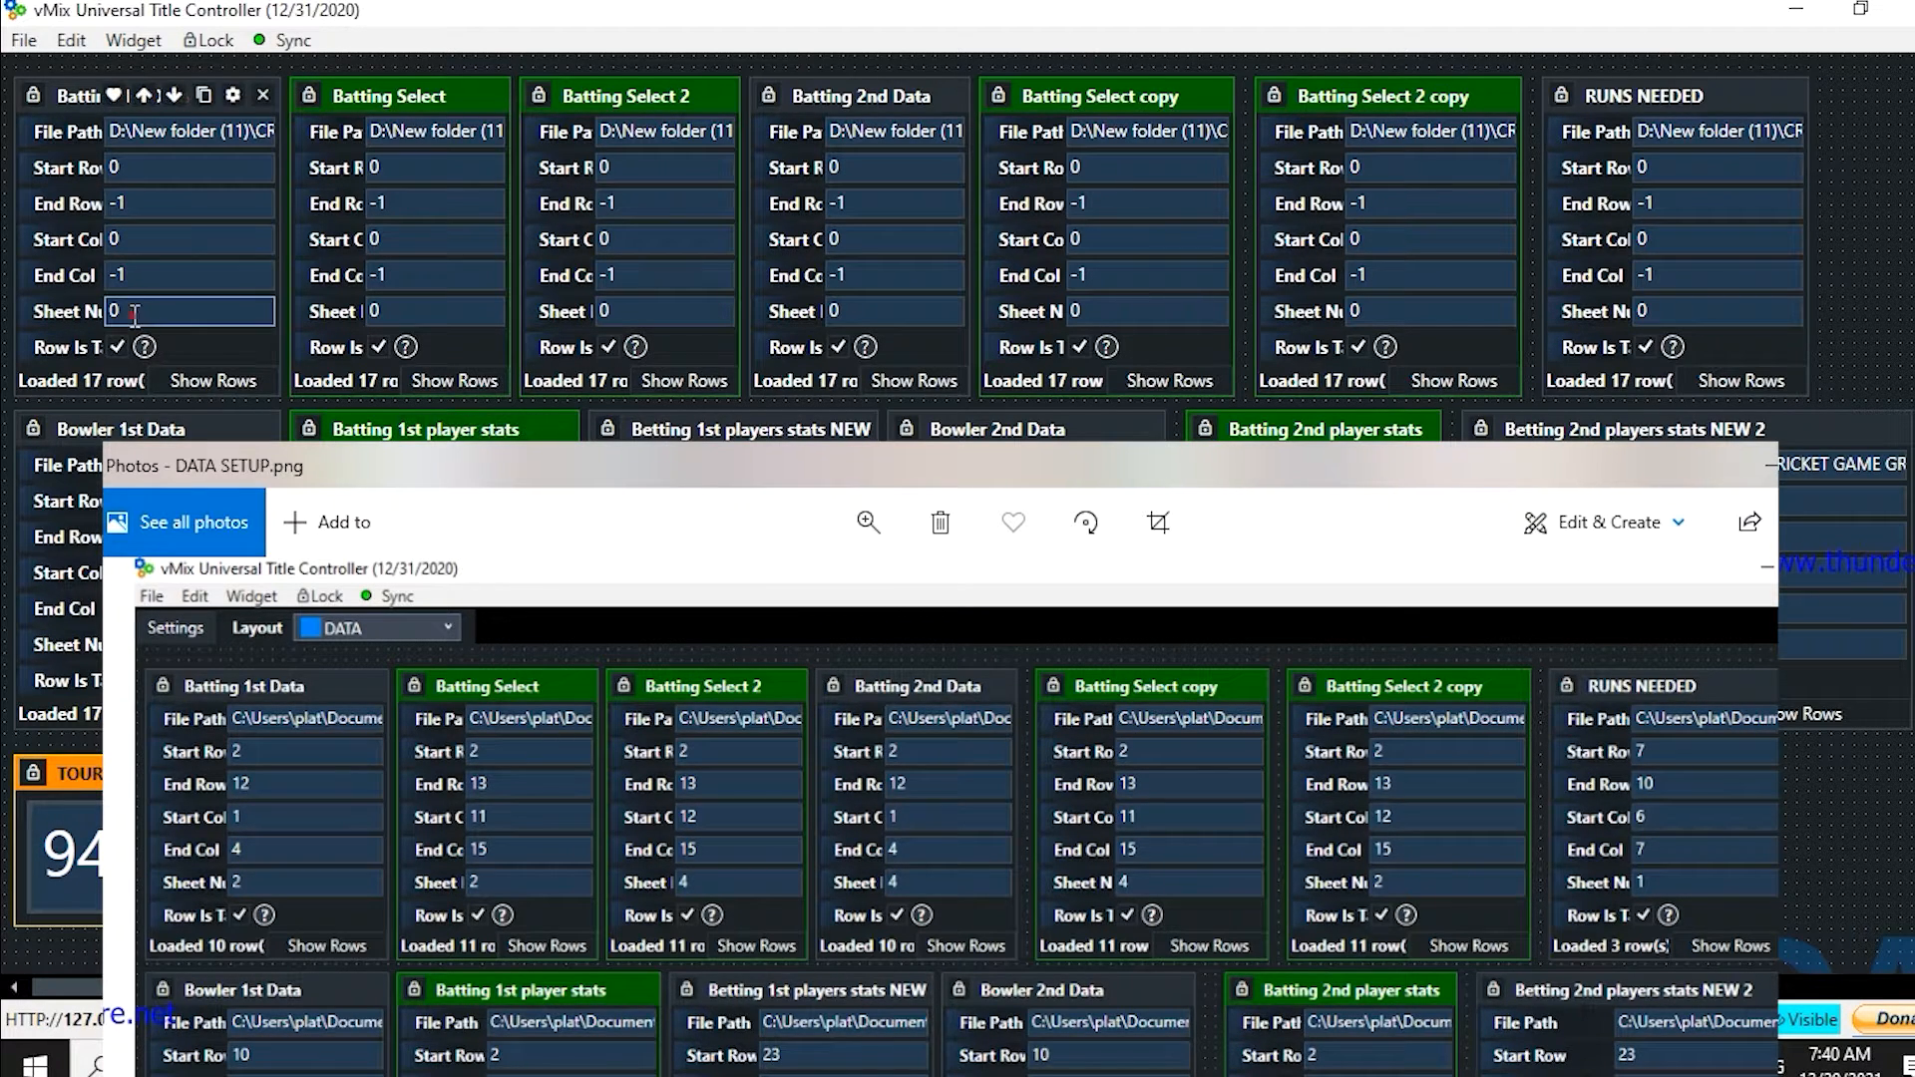
# - Set the Batting 1st Data widget to sheet number 2, end column 4 and start column 1
pyautogui.click(92, 313)
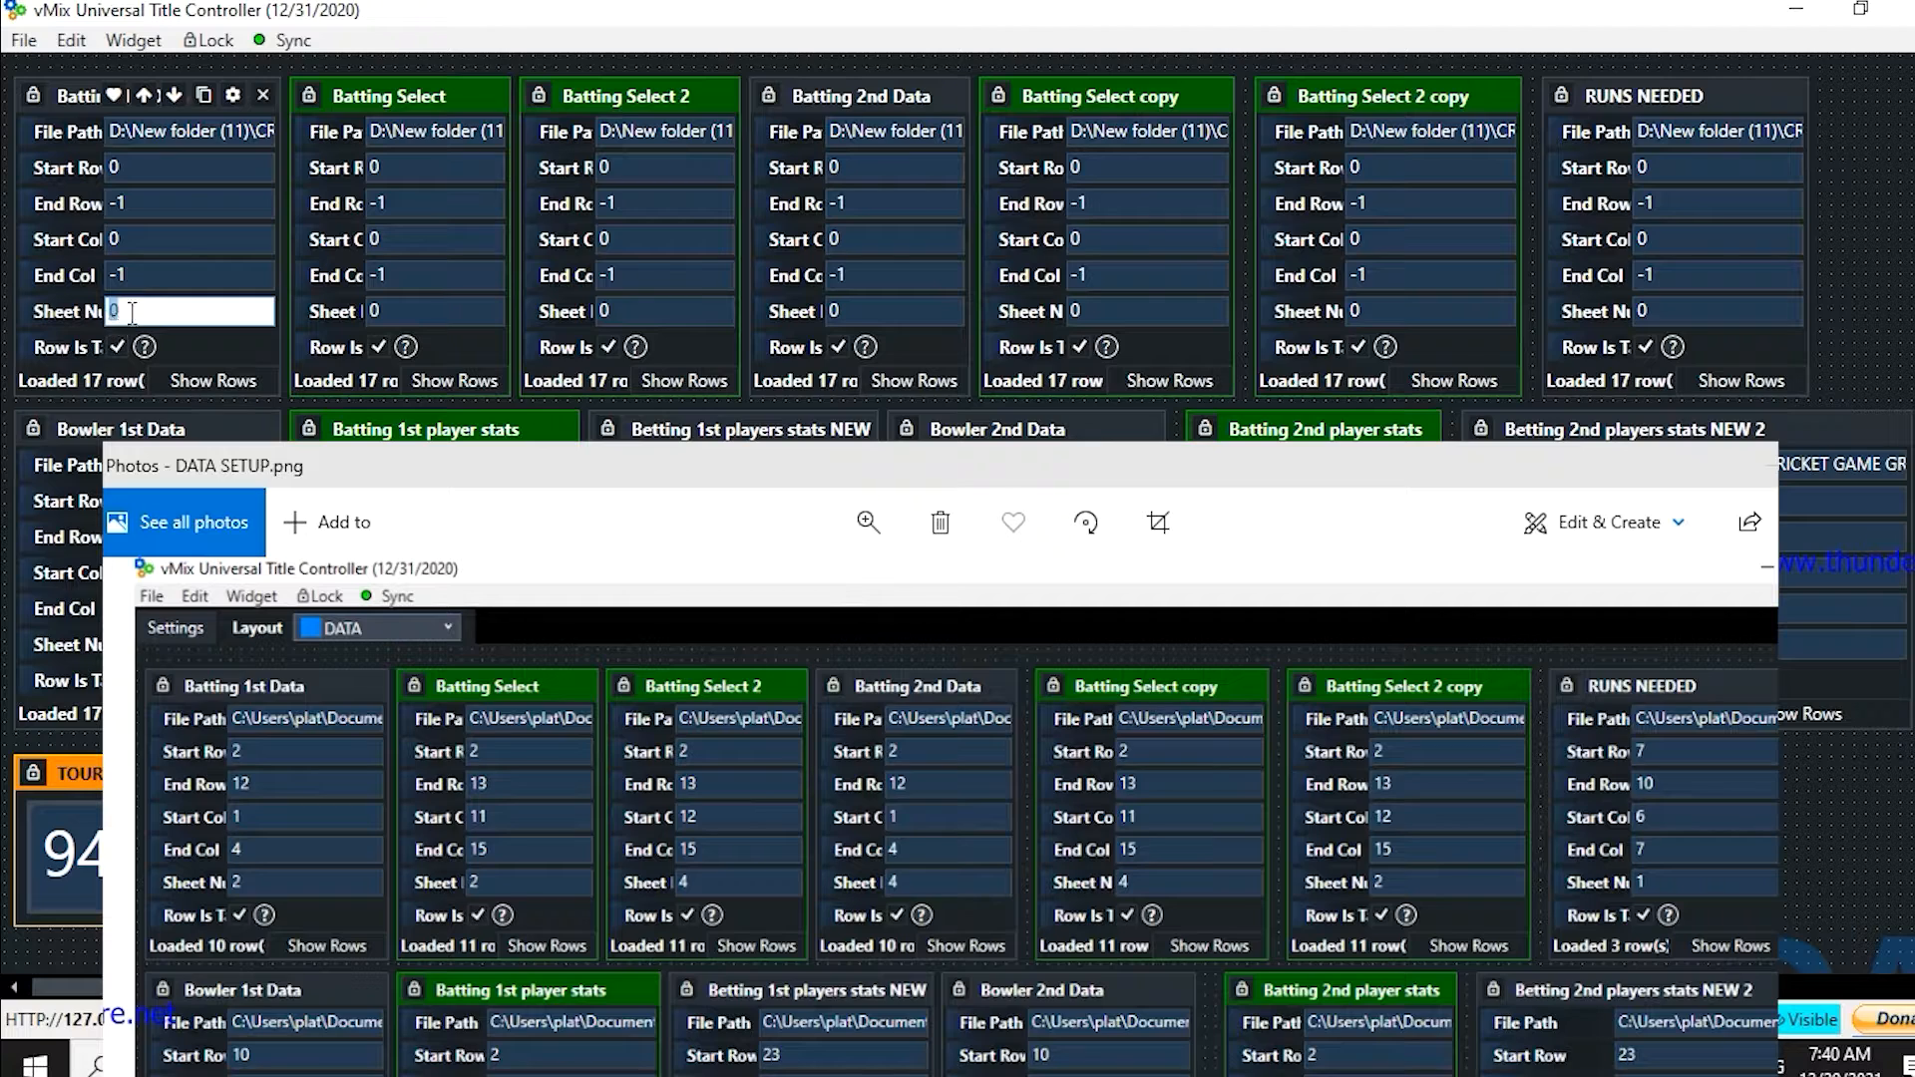
pyautogui.write('2')
pyautogui.click(140, 277)
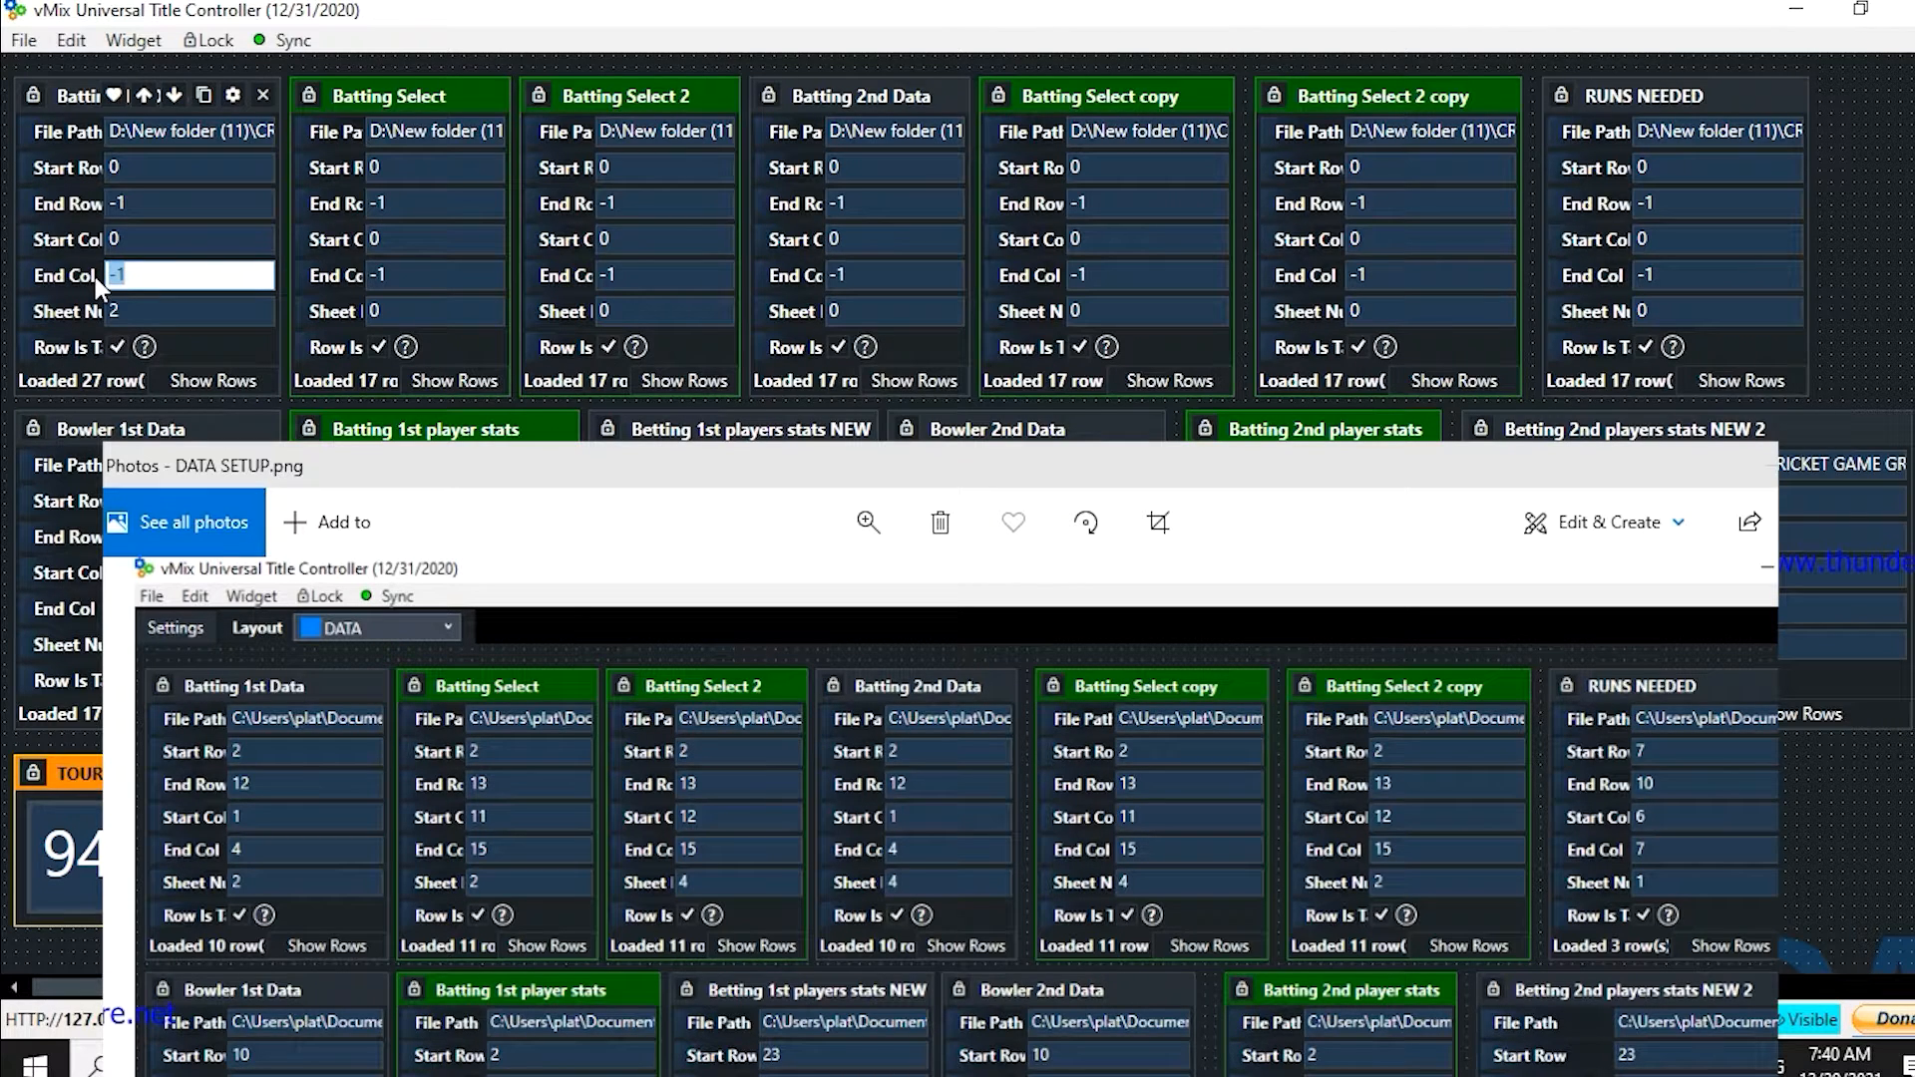
pyautogui.write('4')
pyautogui.click(137, 243)
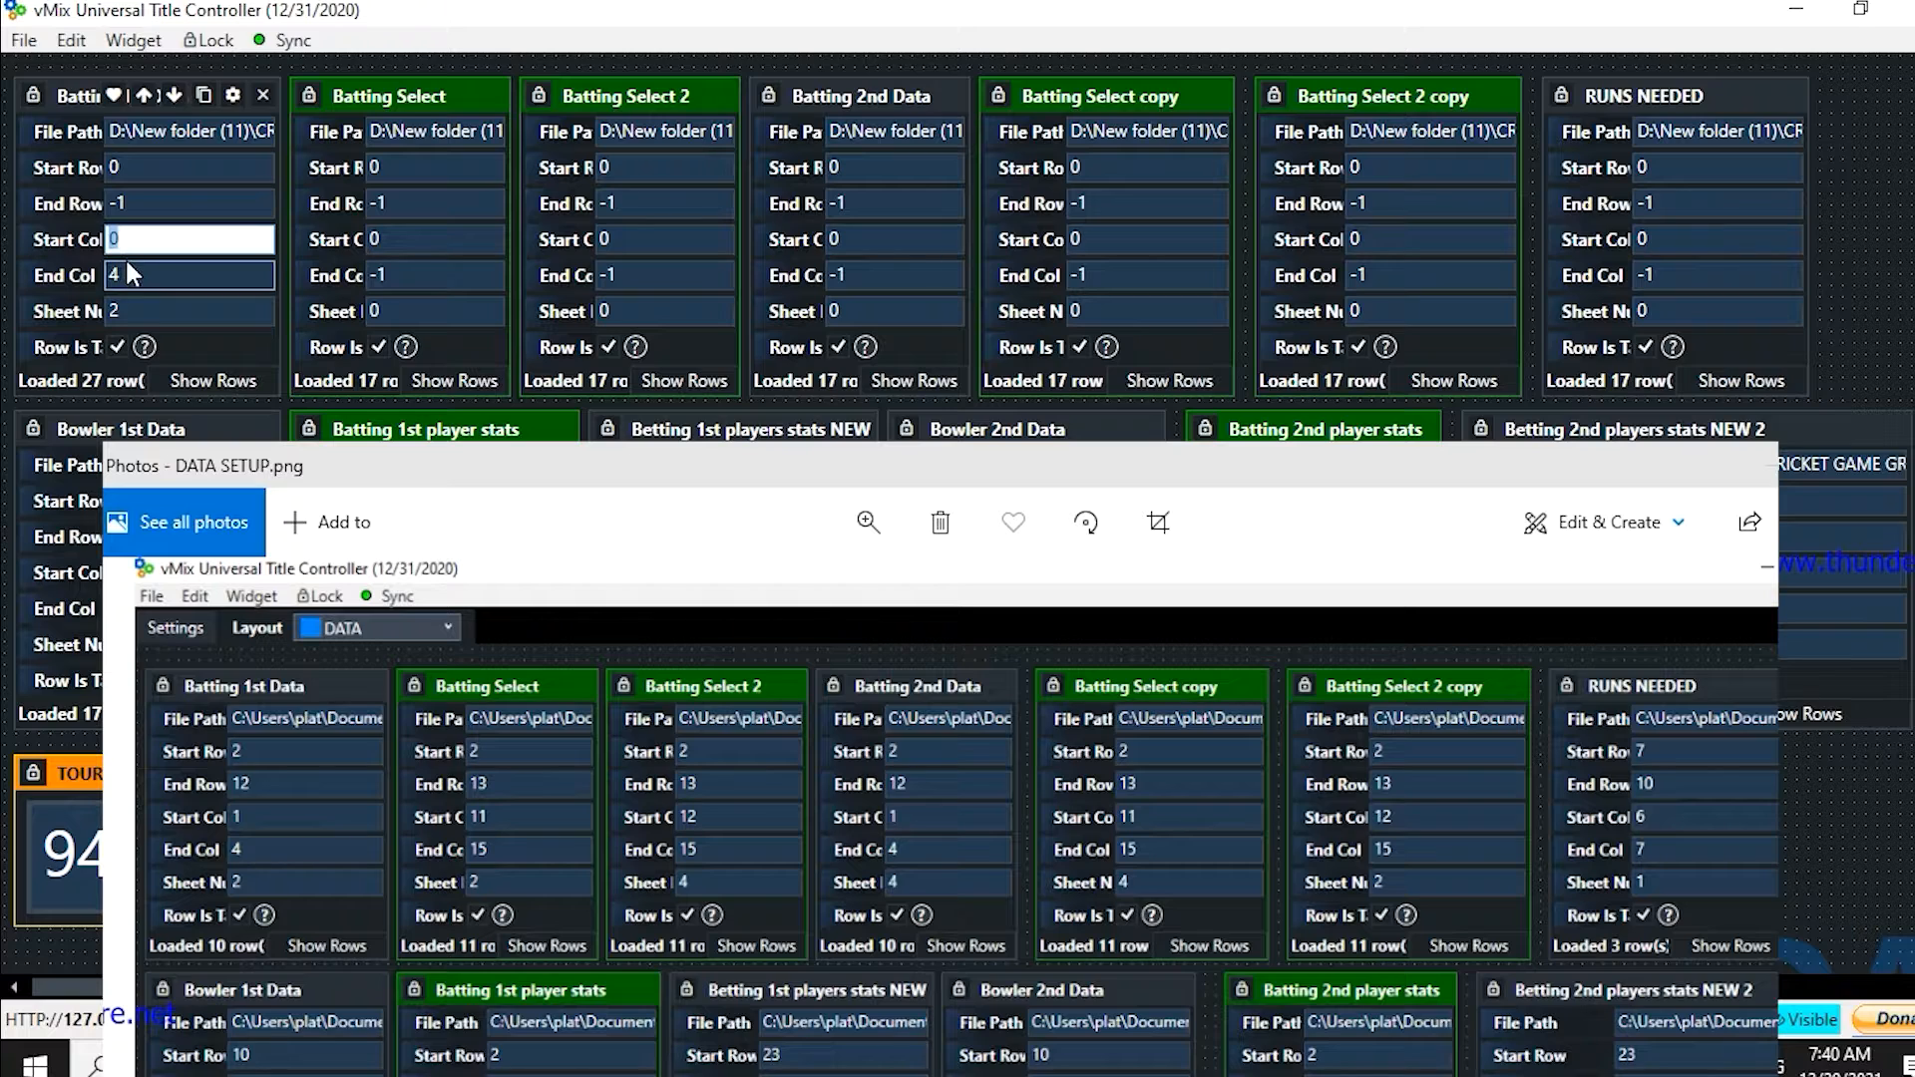
pyautogui.write('1')
# - Set Batting 1st Data to end row 12 and start row 2, and check its loaded rows in the Rows Viewer
pyautogui.click(145, 200)
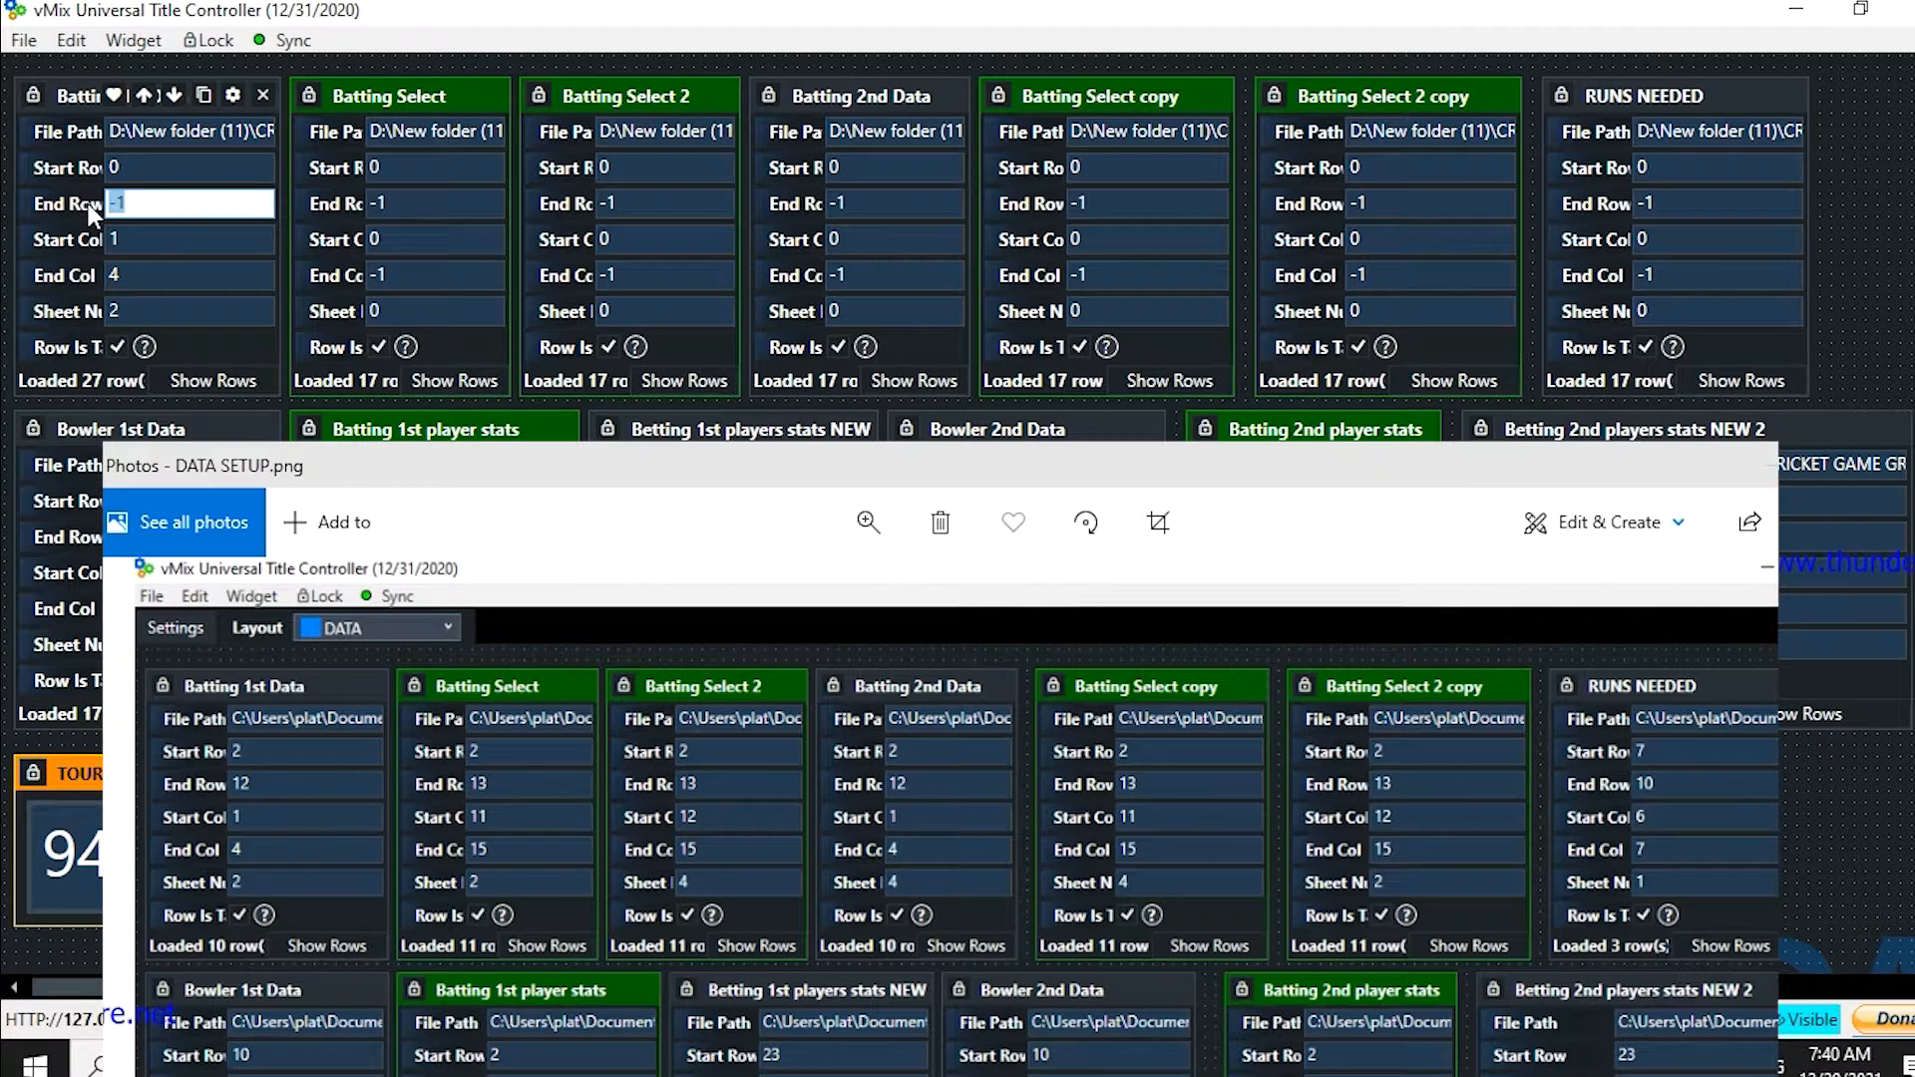
pyautogui.write('12')
pyautogui.click(146, 166)
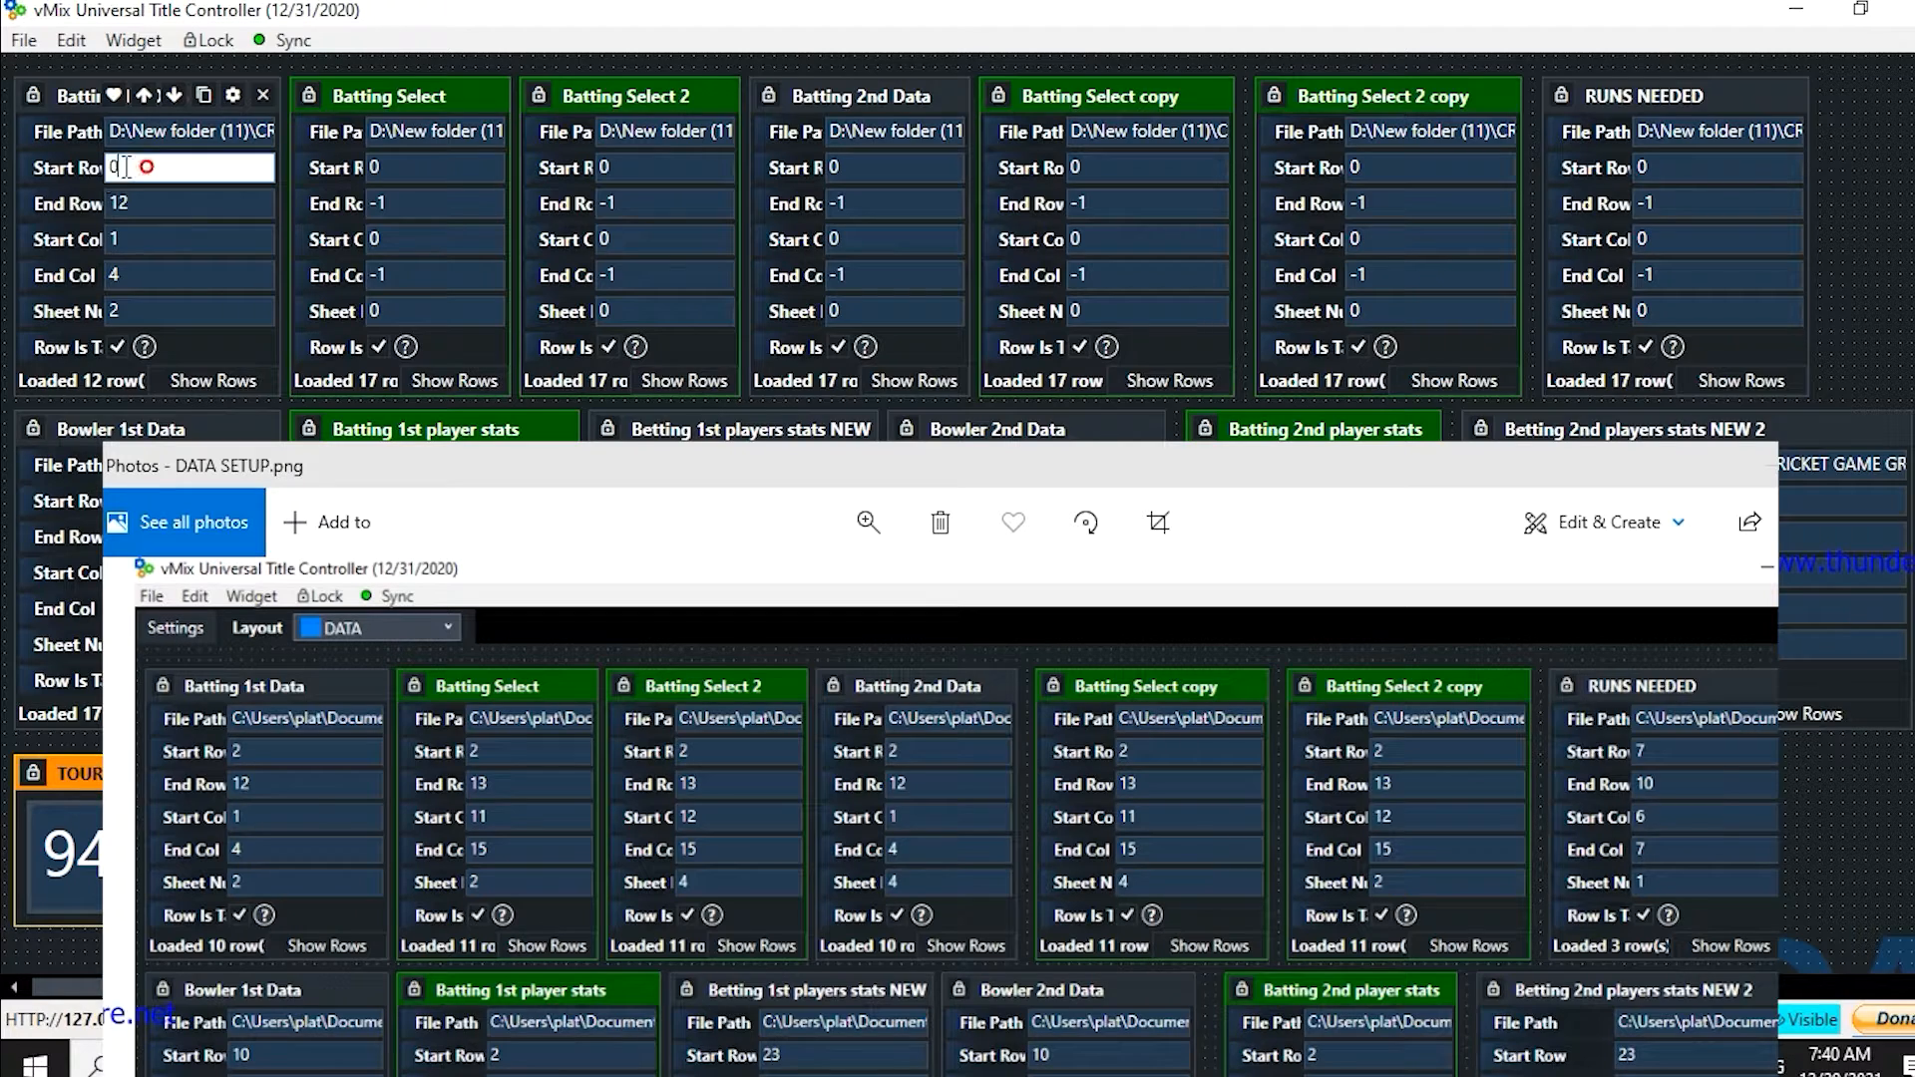
pyautogui.write('2')
pyautogui.click(151, 201)
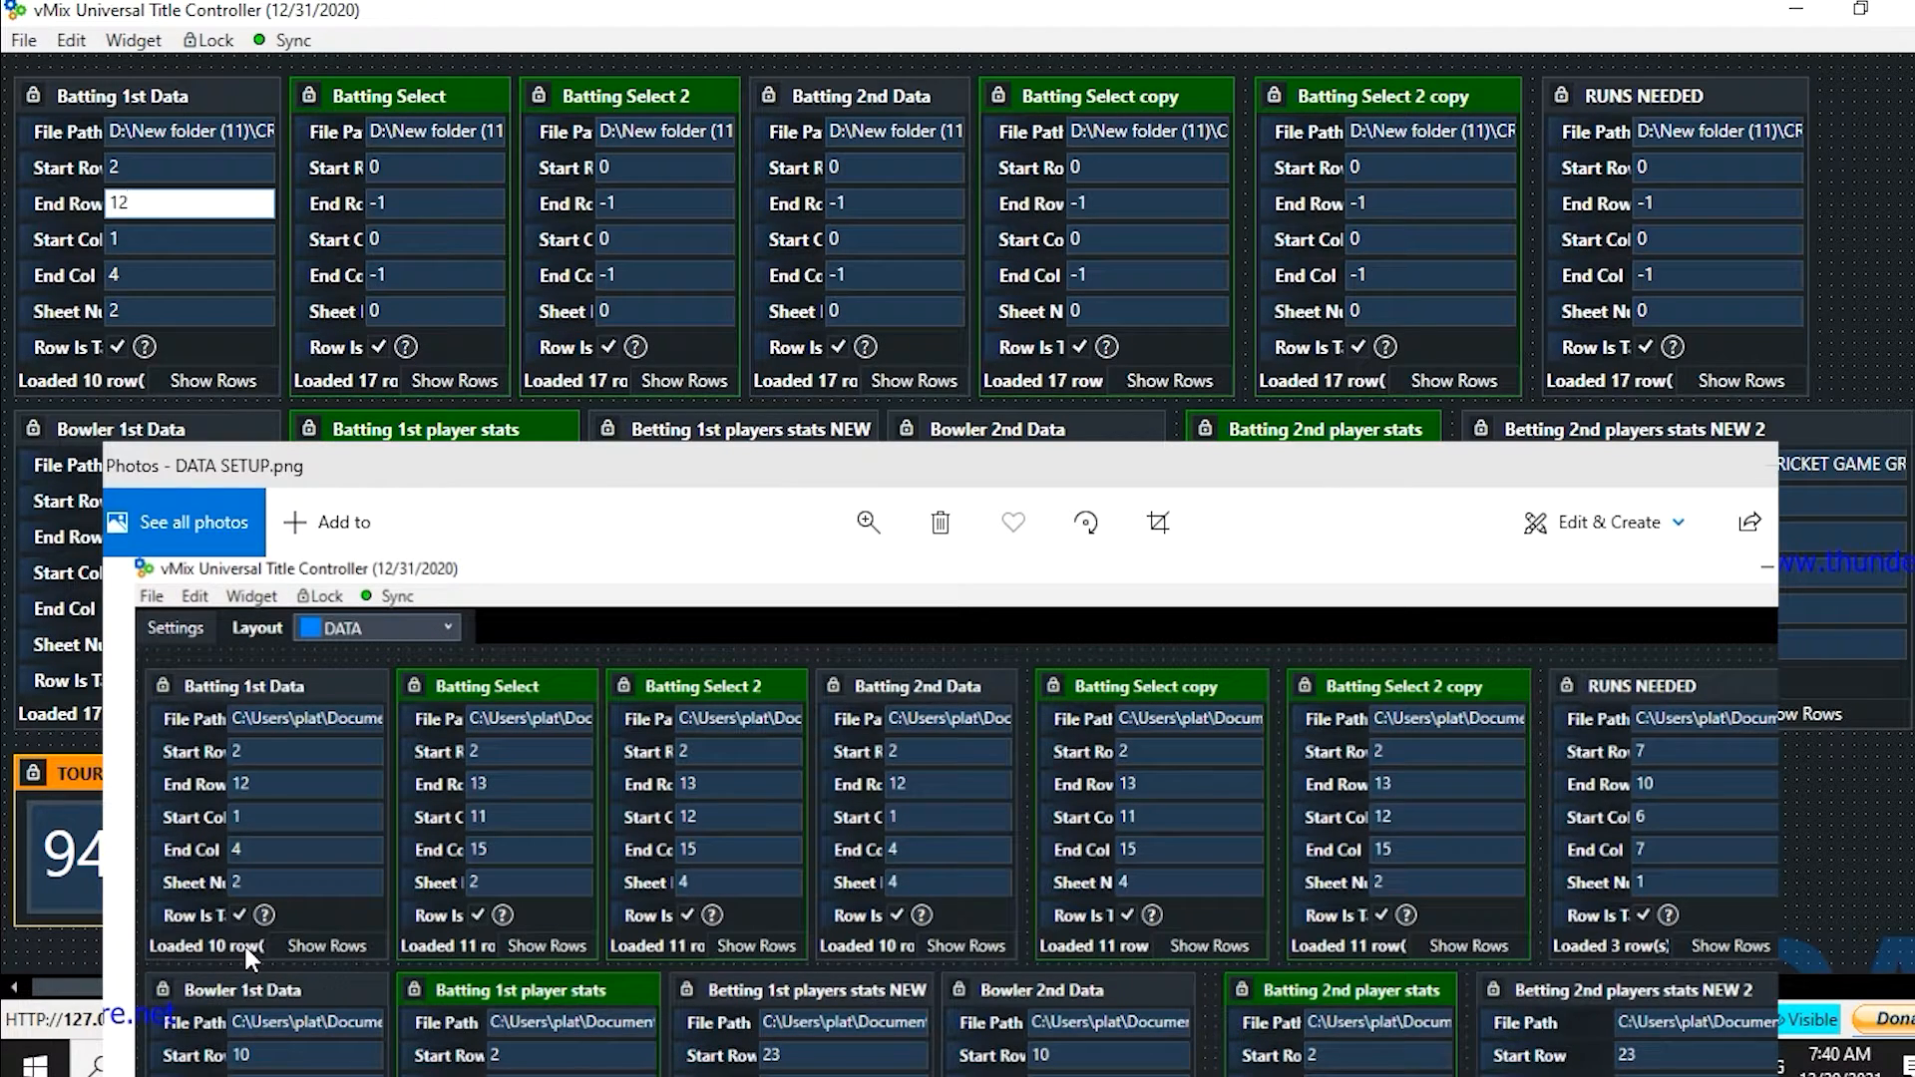
pyautogui.click(212, 380)
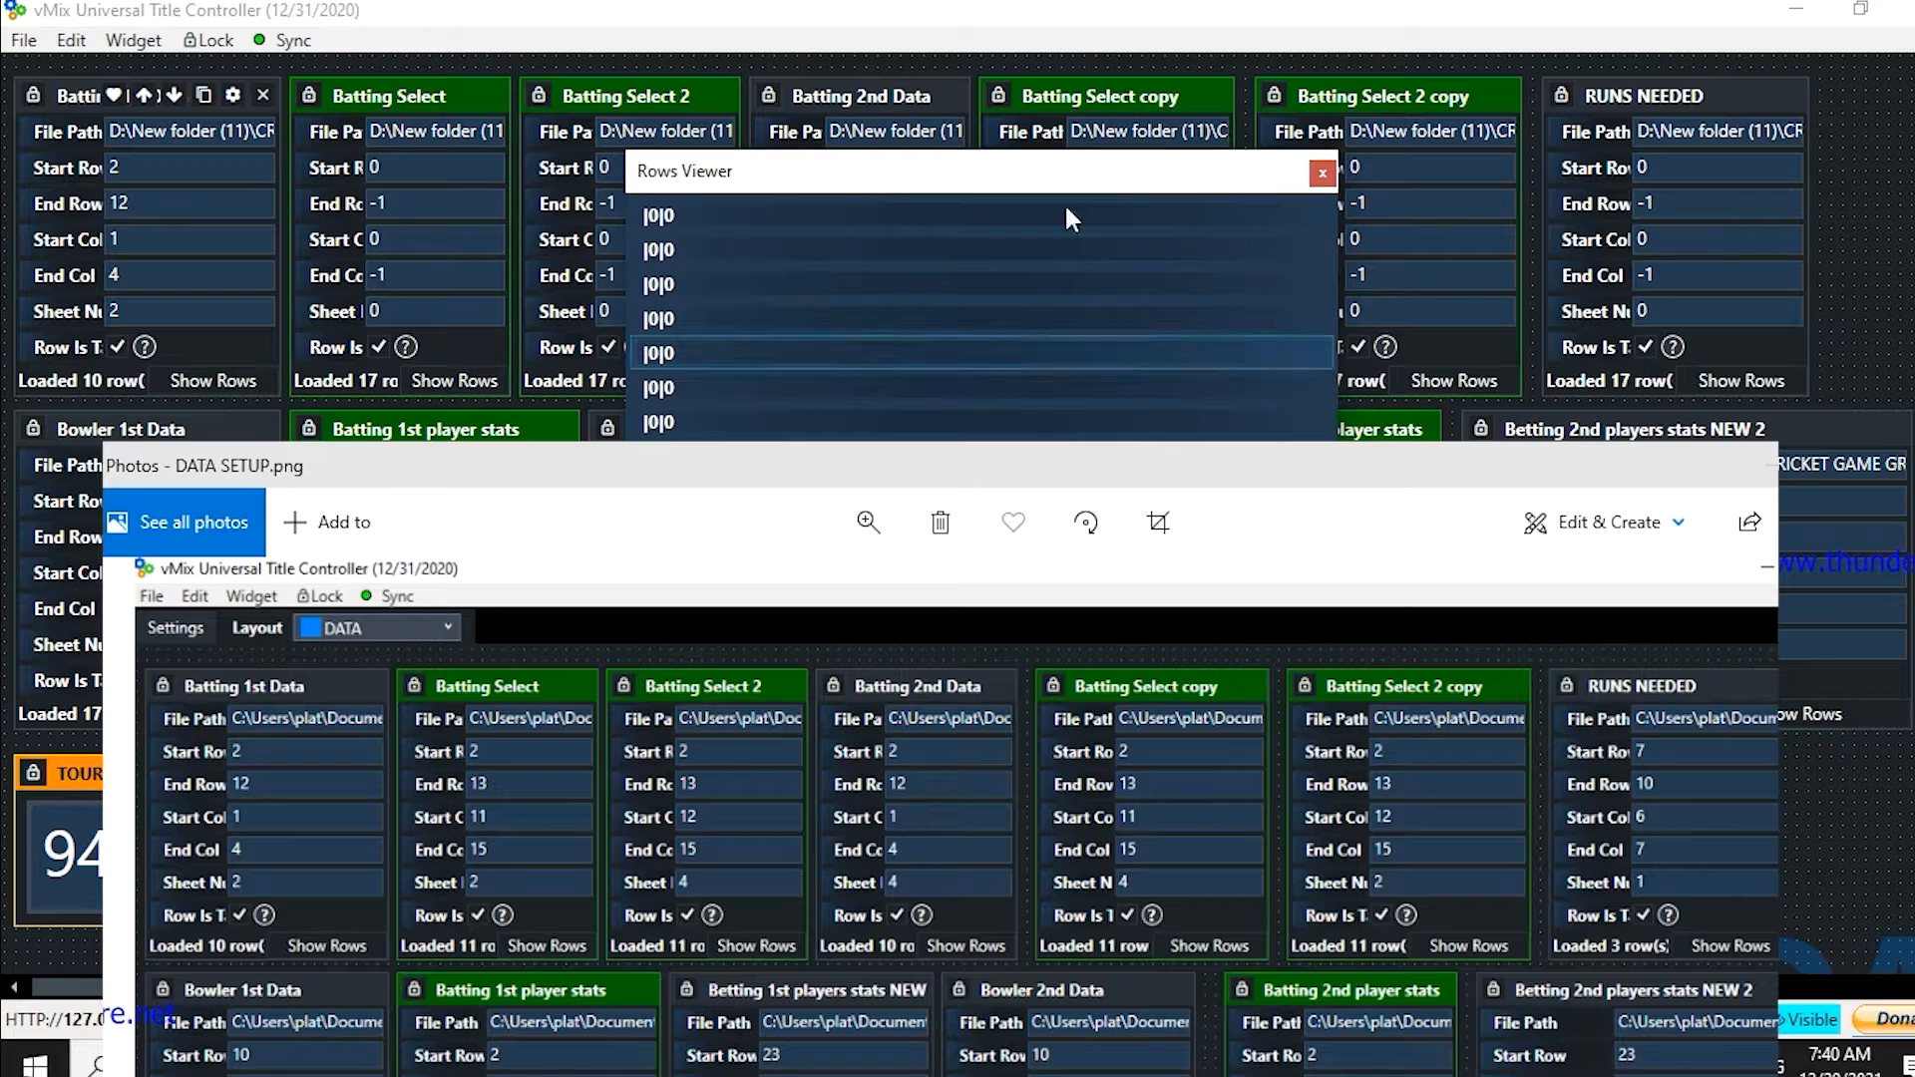
pyautogui.click(1322, 177)
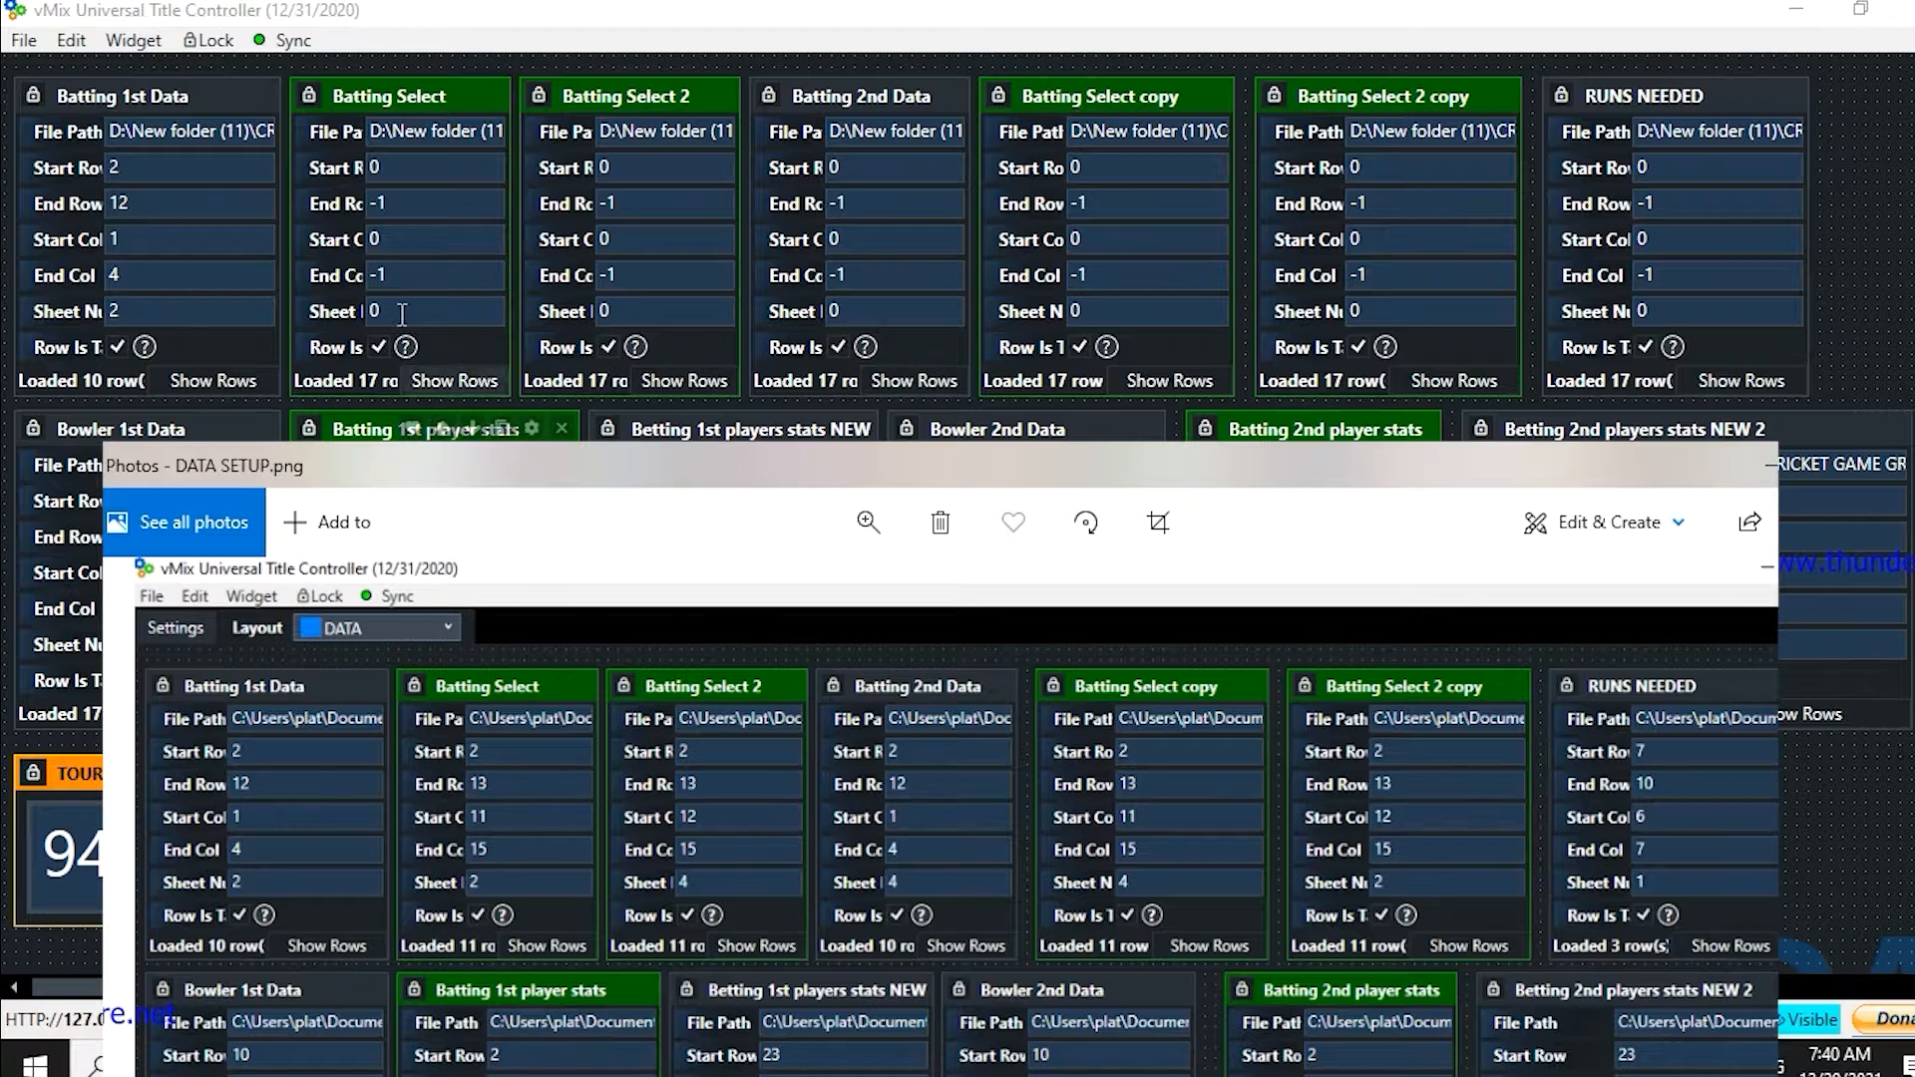
# - Set the Batting Select widget to sheet number 2, columns 11 to 15 and rows 2 to 13
pyautogui.click(366, 312)
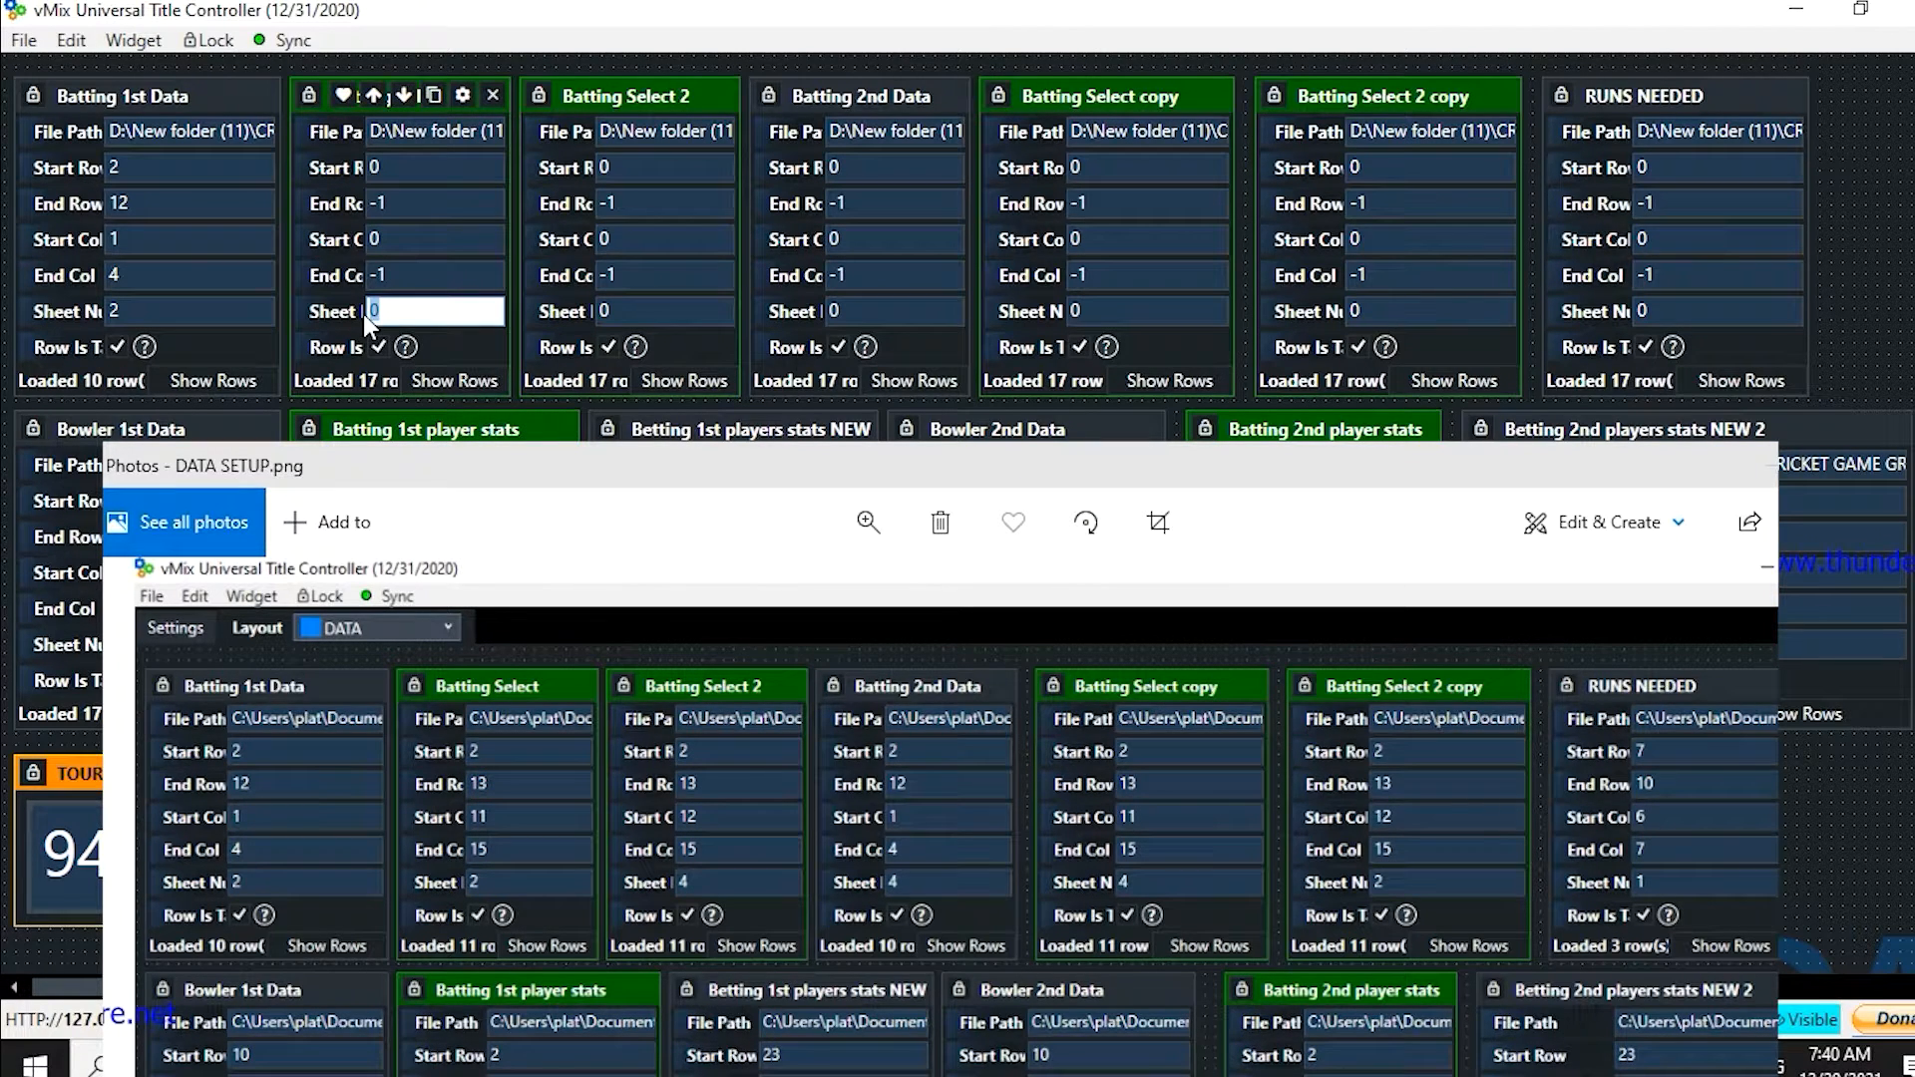
pyautogui.write('2')
pyautogui.click(369, 275)
pyautogui.write('15')
pyautogui.click(369, 243)
pyautogui.write('11')
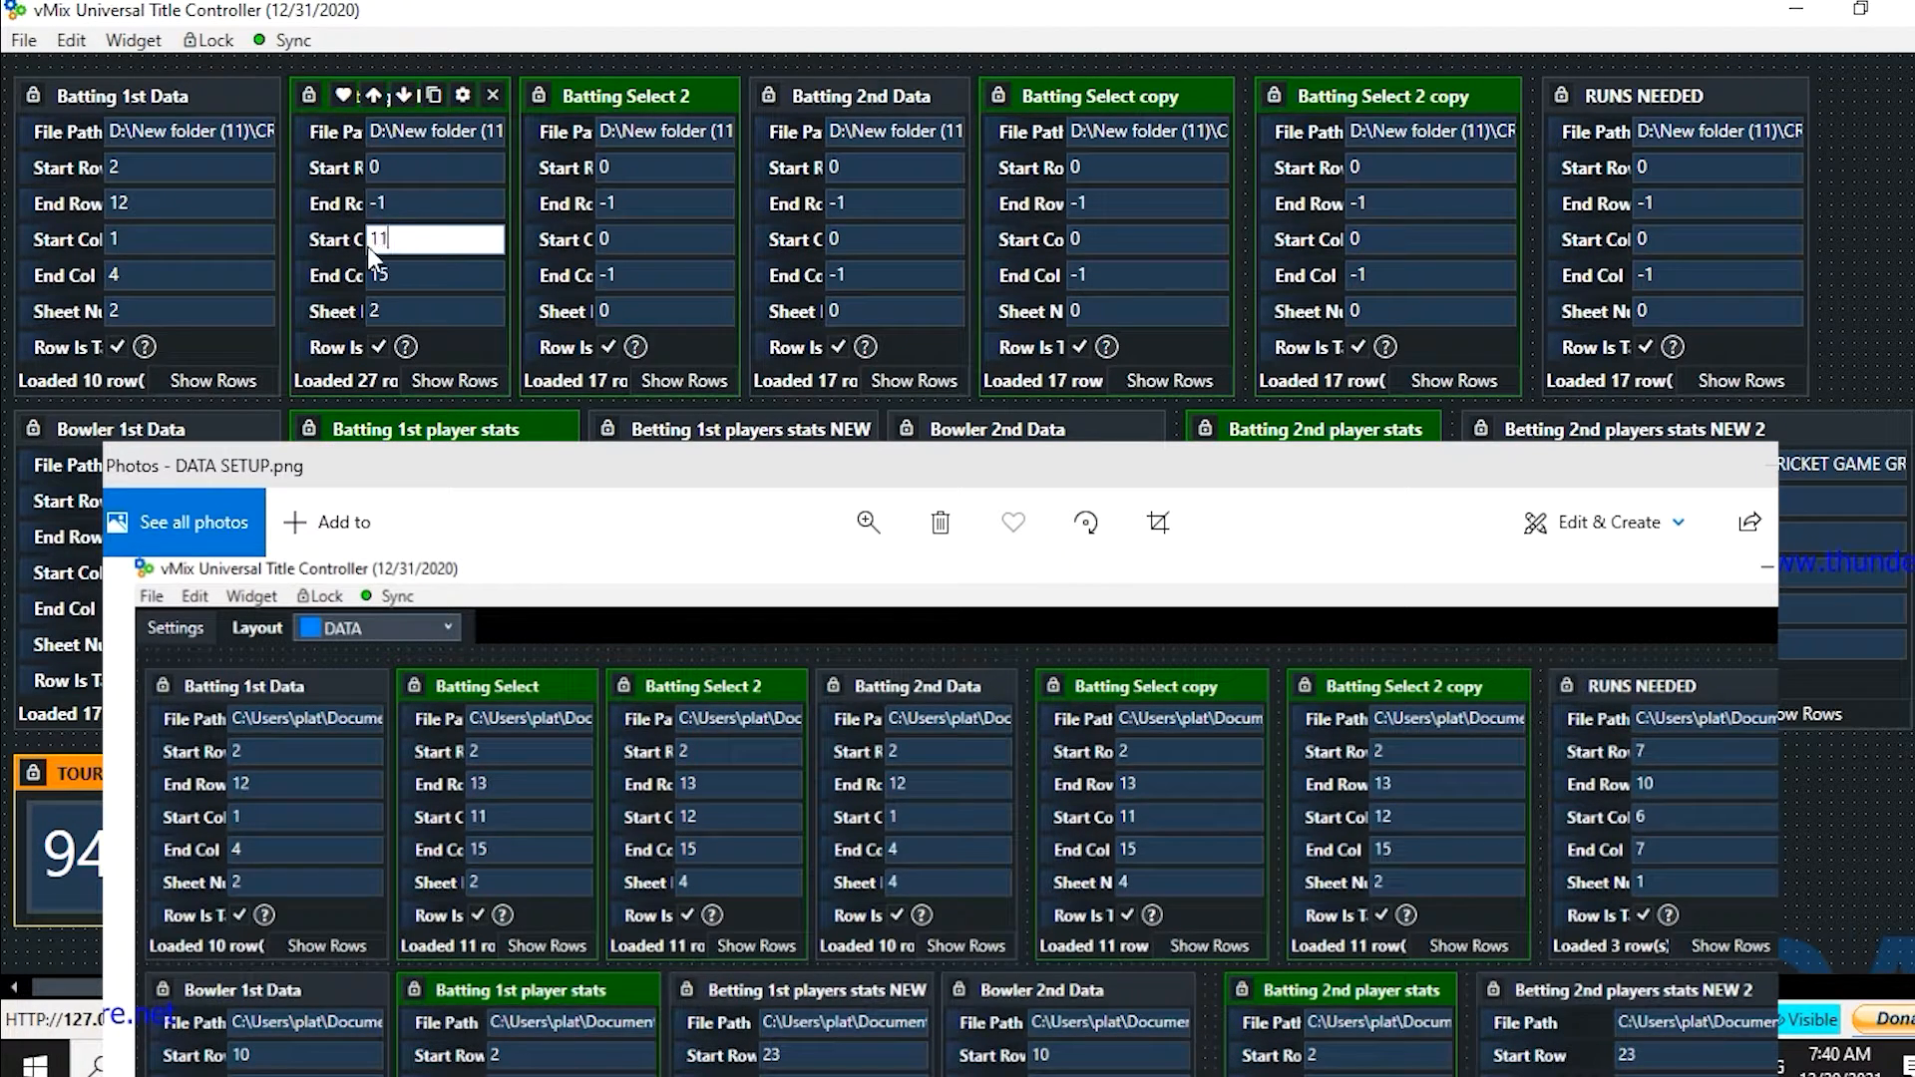
pyautogui.moveTo(391, 202); pyautogui.dragTo(347, 161)
pyautogui.write('132')
pyautogui.click(392, 206)
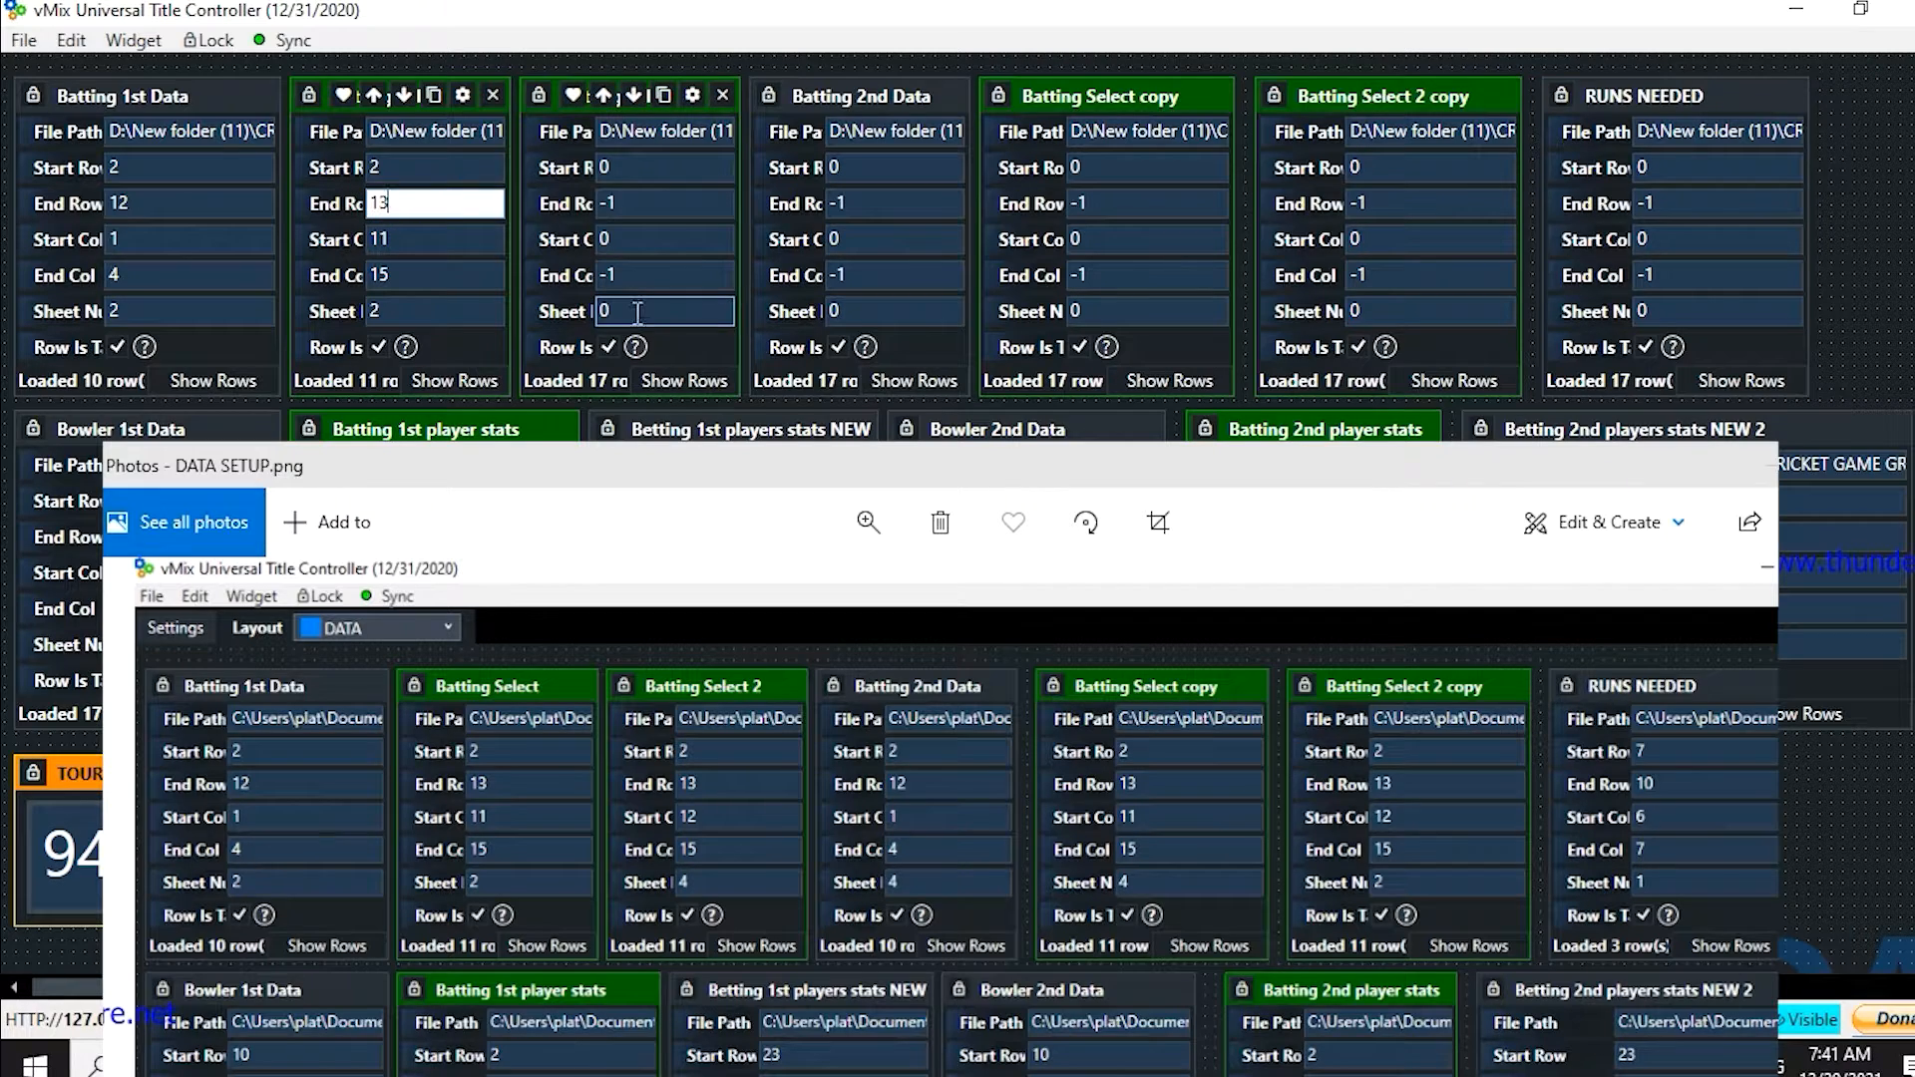
# - Set the Batting Select 2 widget to sheet number 4, columns 12 to 15 and rows 2 to 13
pyautogui.click(637, 312)
pyautogui.write('4')
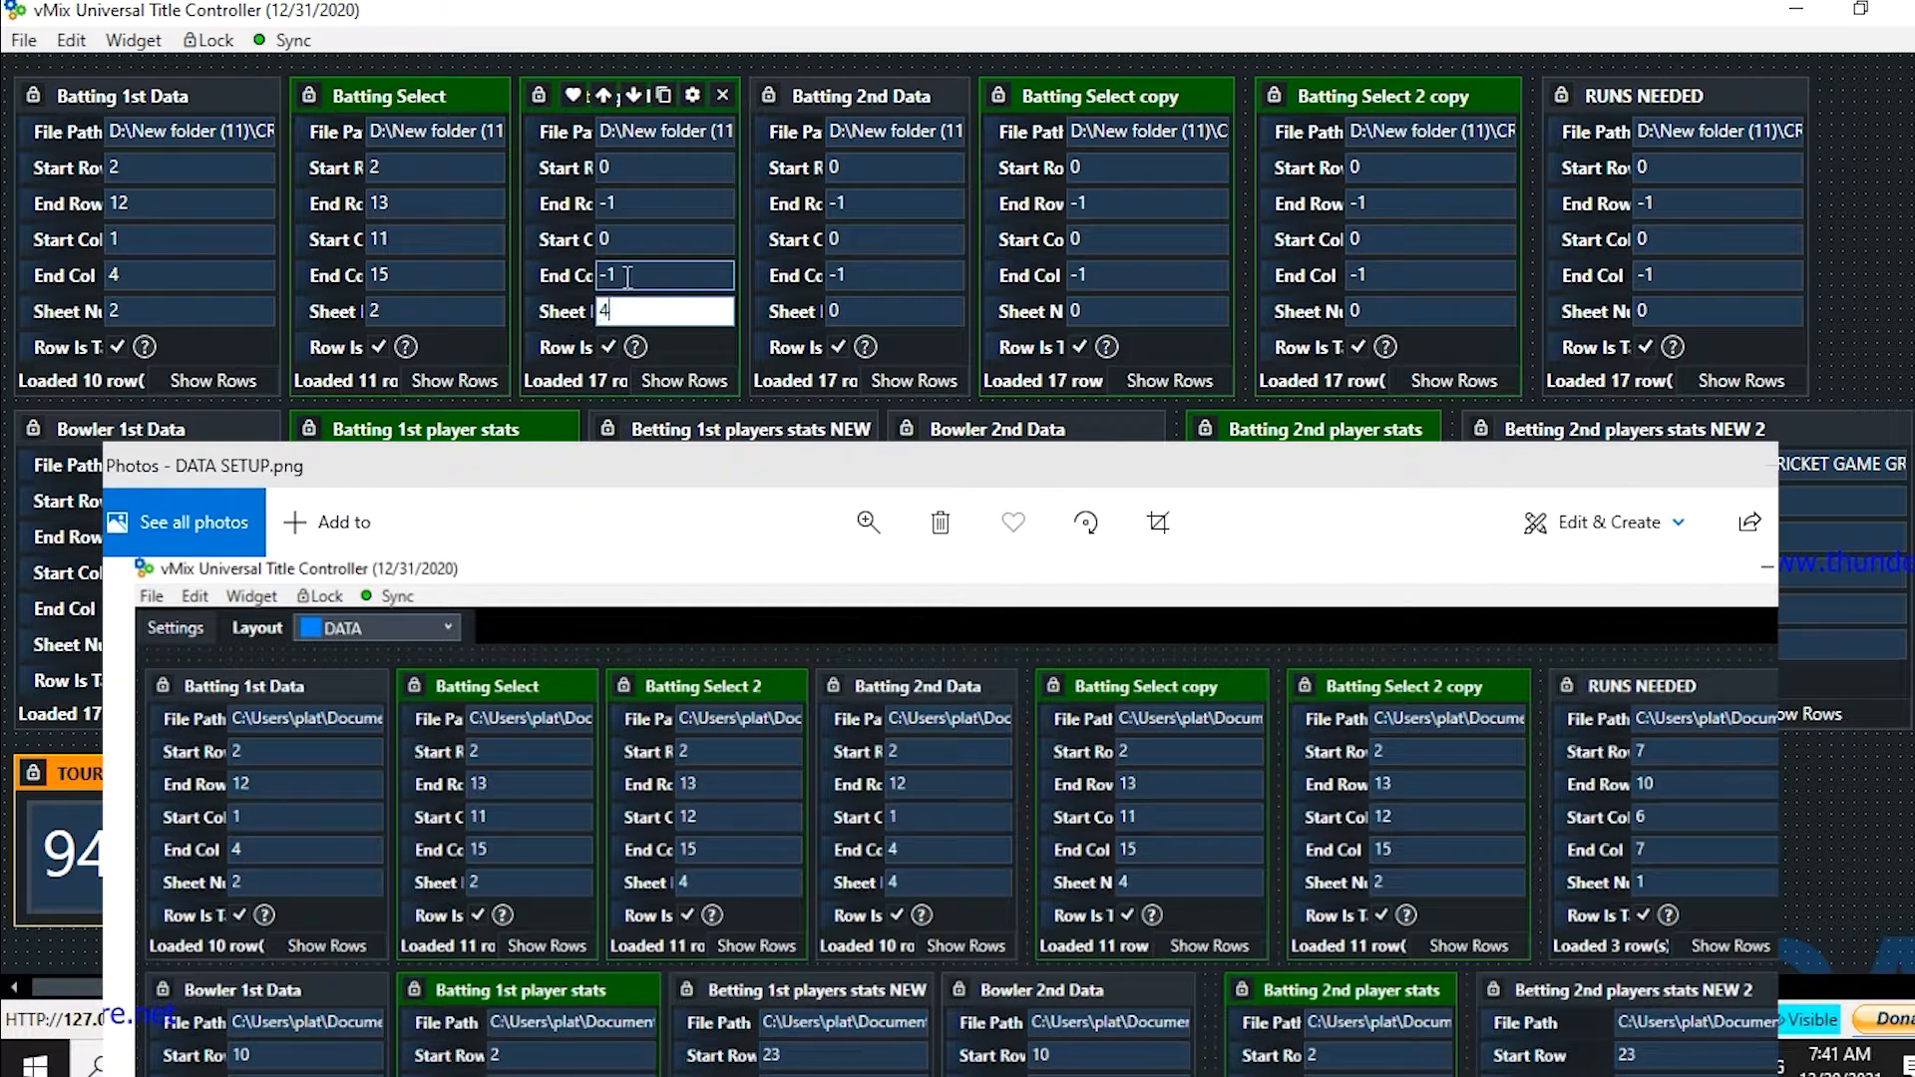
pyautogui.hotkey('shift', 'Tab')
pyautogui.write('15')
pyautogui.hotkey('shift', 'Tab')
pyautogui.write('12')
pyautogui.hotkey('shift', 'Tab')
pyautogui.write('13')
pyautogui.hotkey('shift', 'Tab')
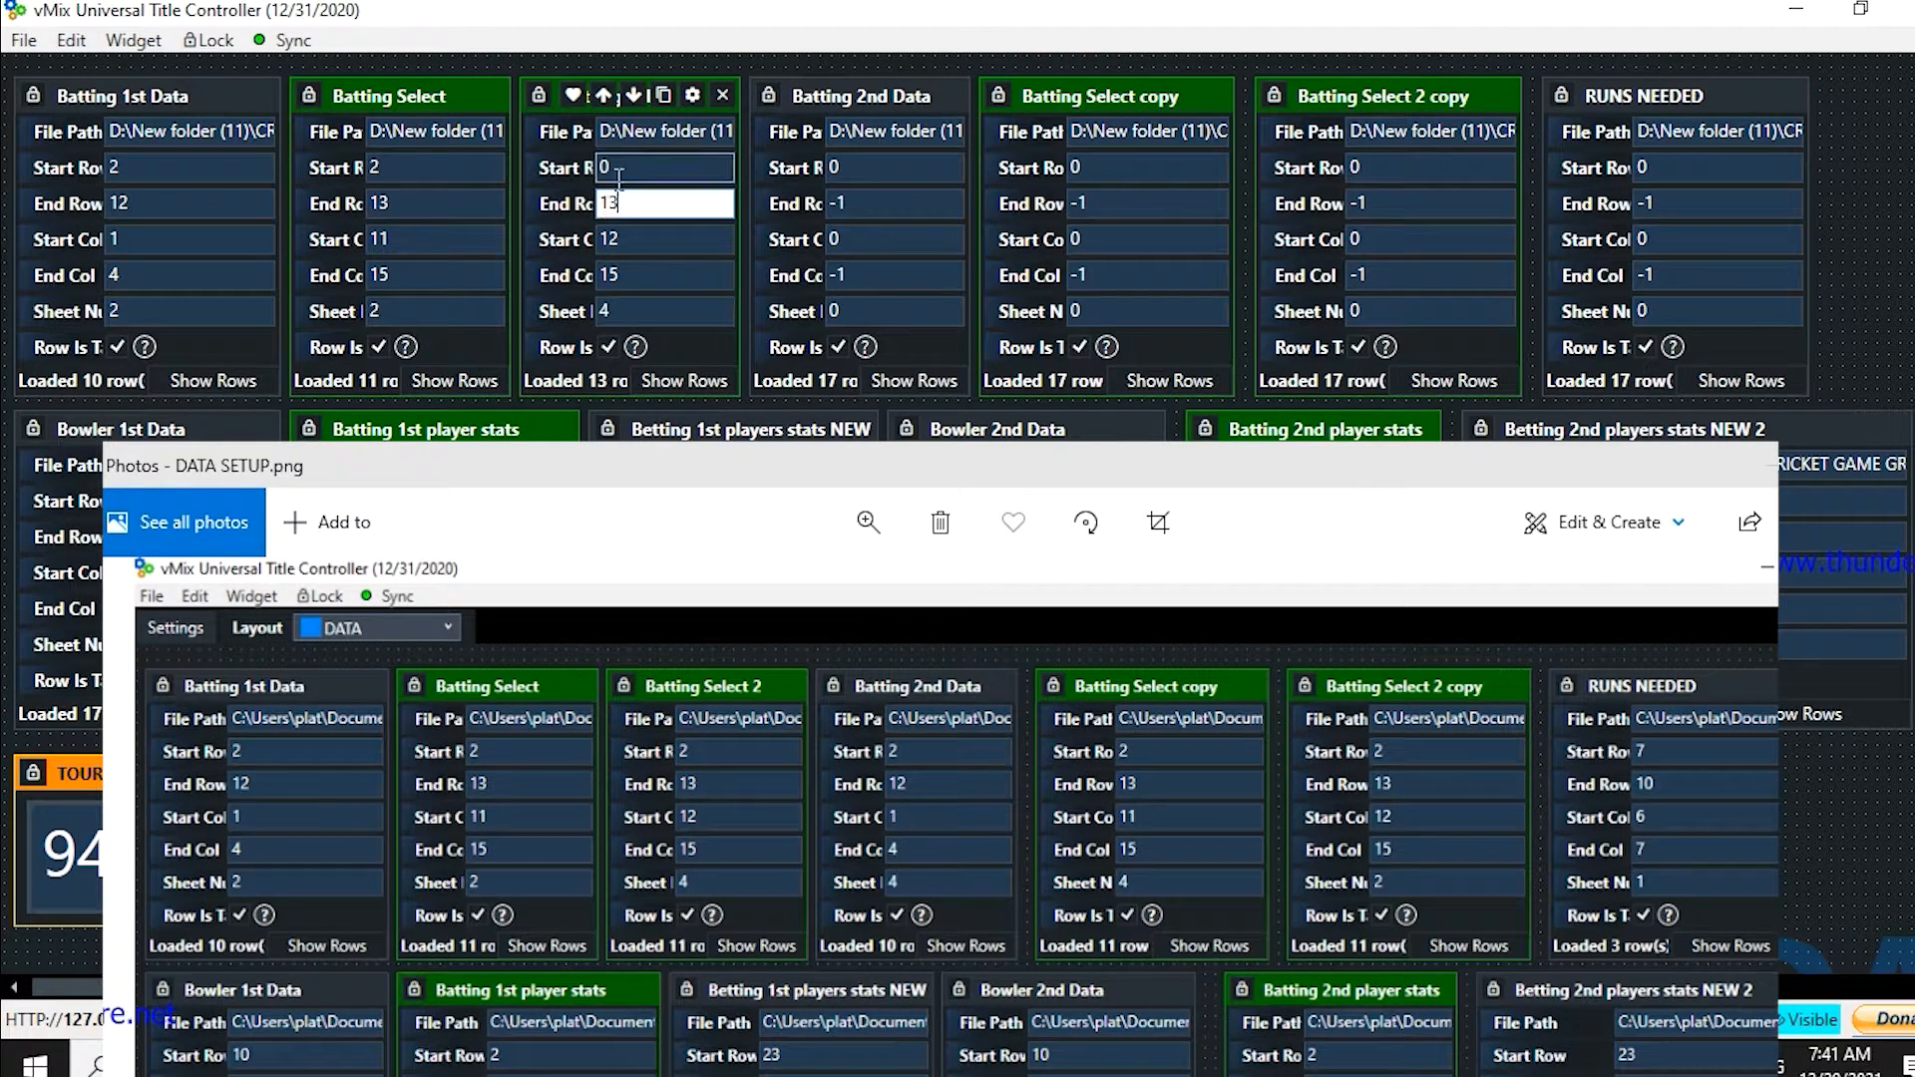
pyautogui.write('2')
pyautogui.press('Tab')
pyautogui.click(24, 39)
pyautogui.click(116, 190)
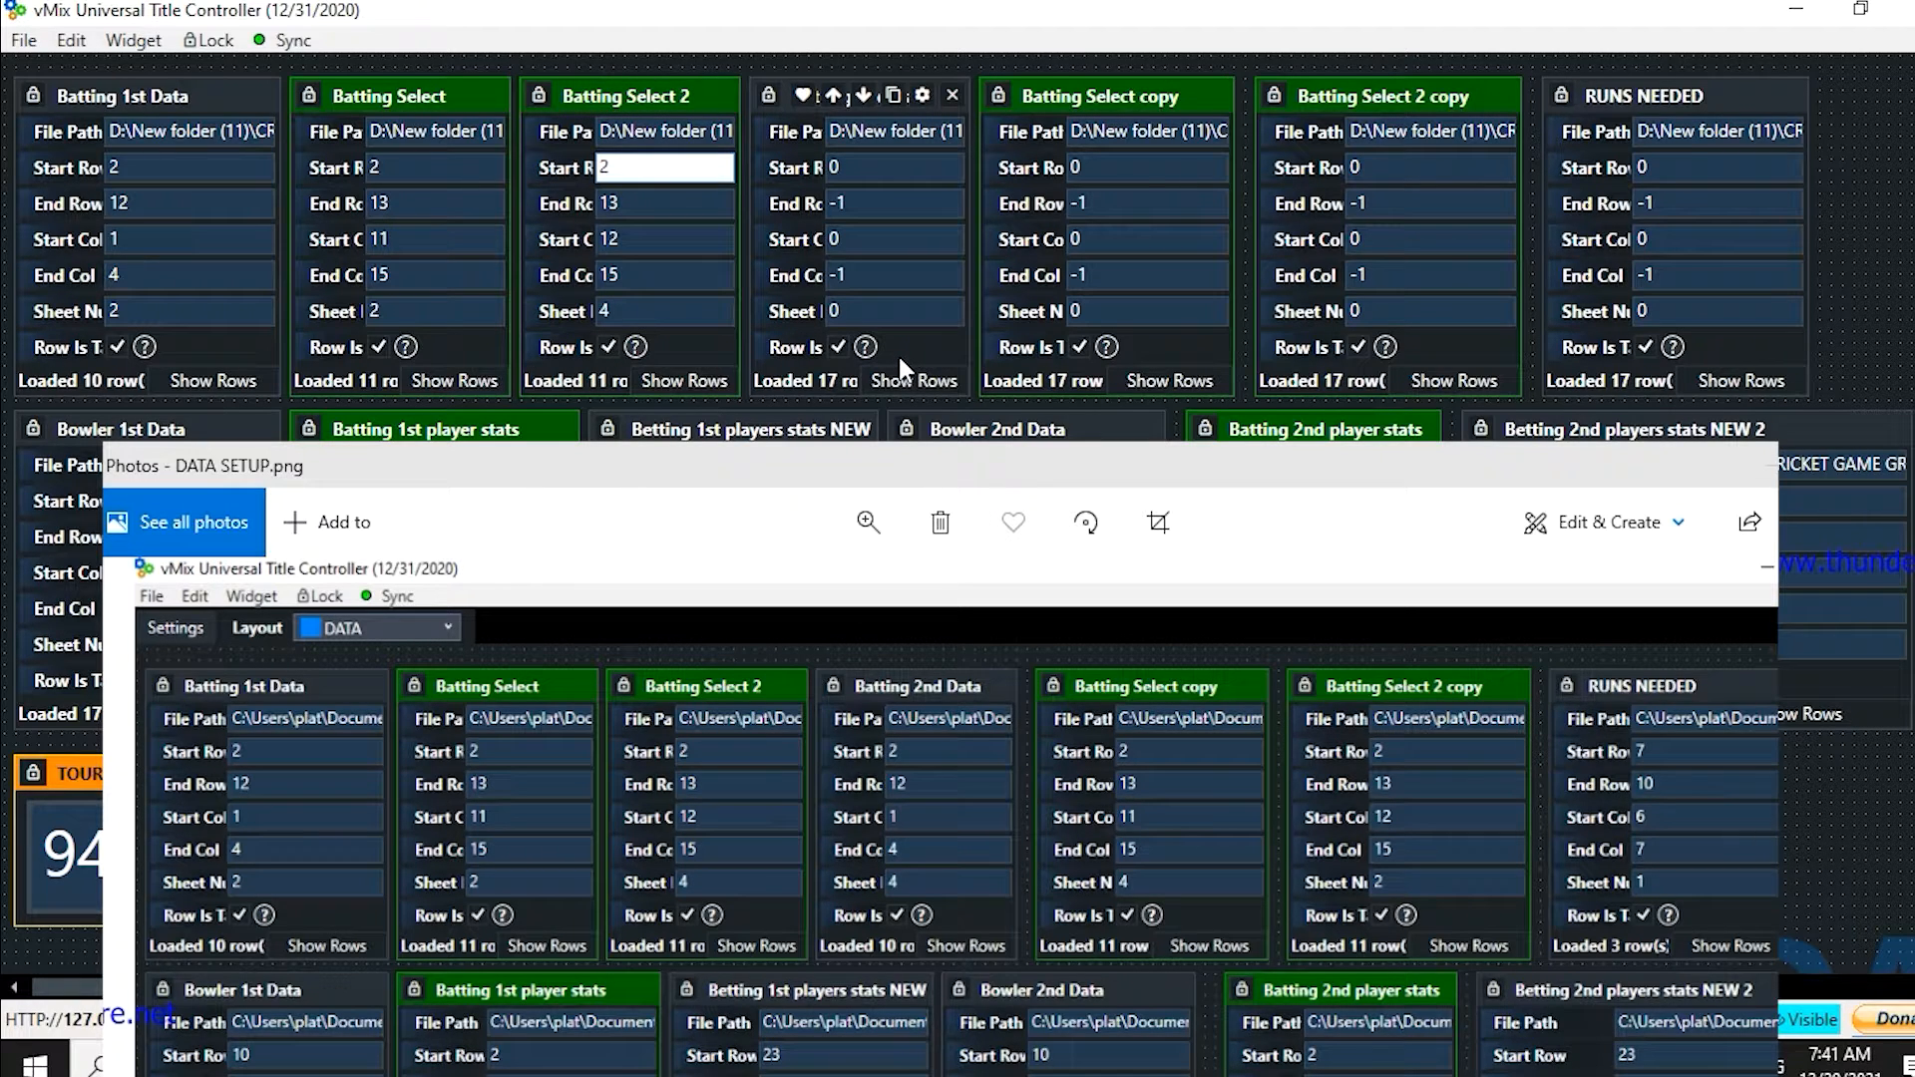
# - Set the Batting 2nd Data widget to sheet number 4, columns 1 to 4 and rows 2 to 12
pyautogui.moveTo(859, 314); pyautogui.dragTo(806, 164)
pyautogui.write('441122')
# - Set the Batting Select copy widget to sheet number 4, columns 11 to 15 and rows 2 to 13
pyautogui.click(1110, 311)
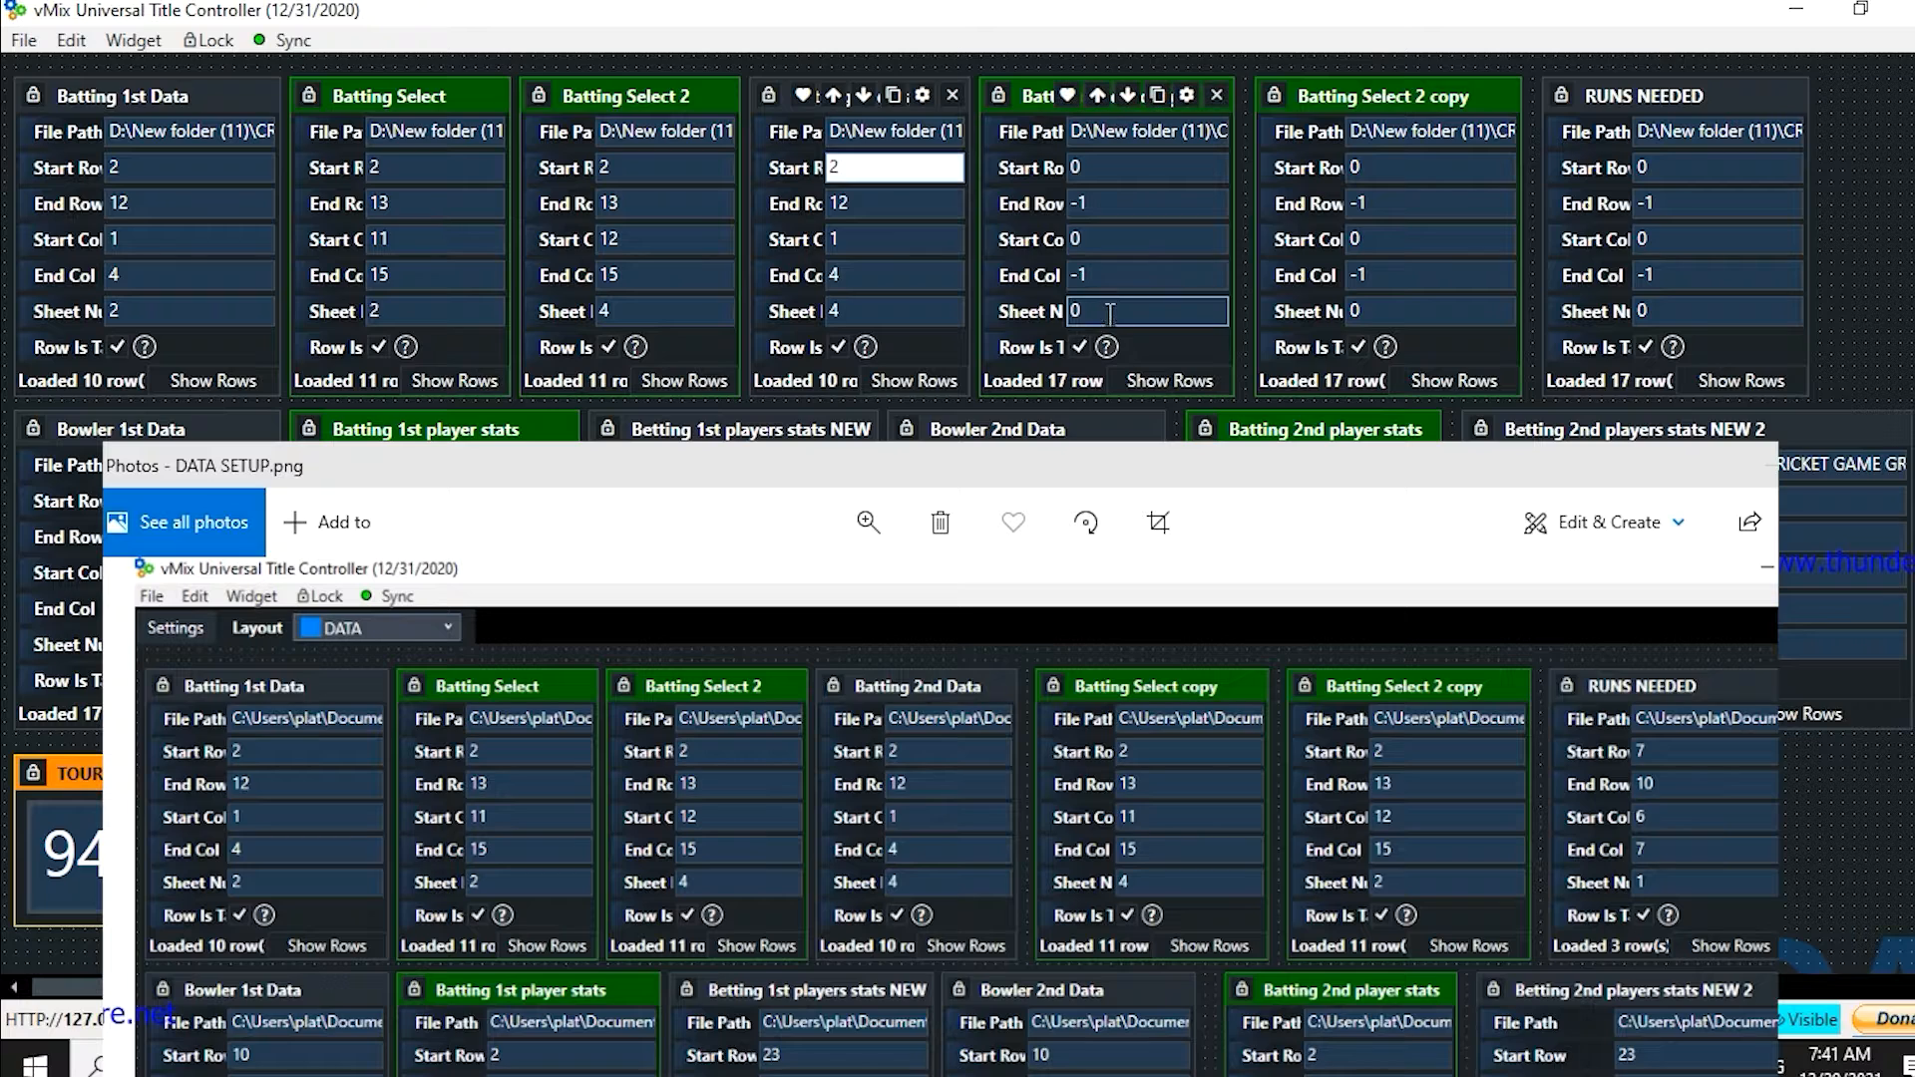
pyautogui.click(1193, 746)
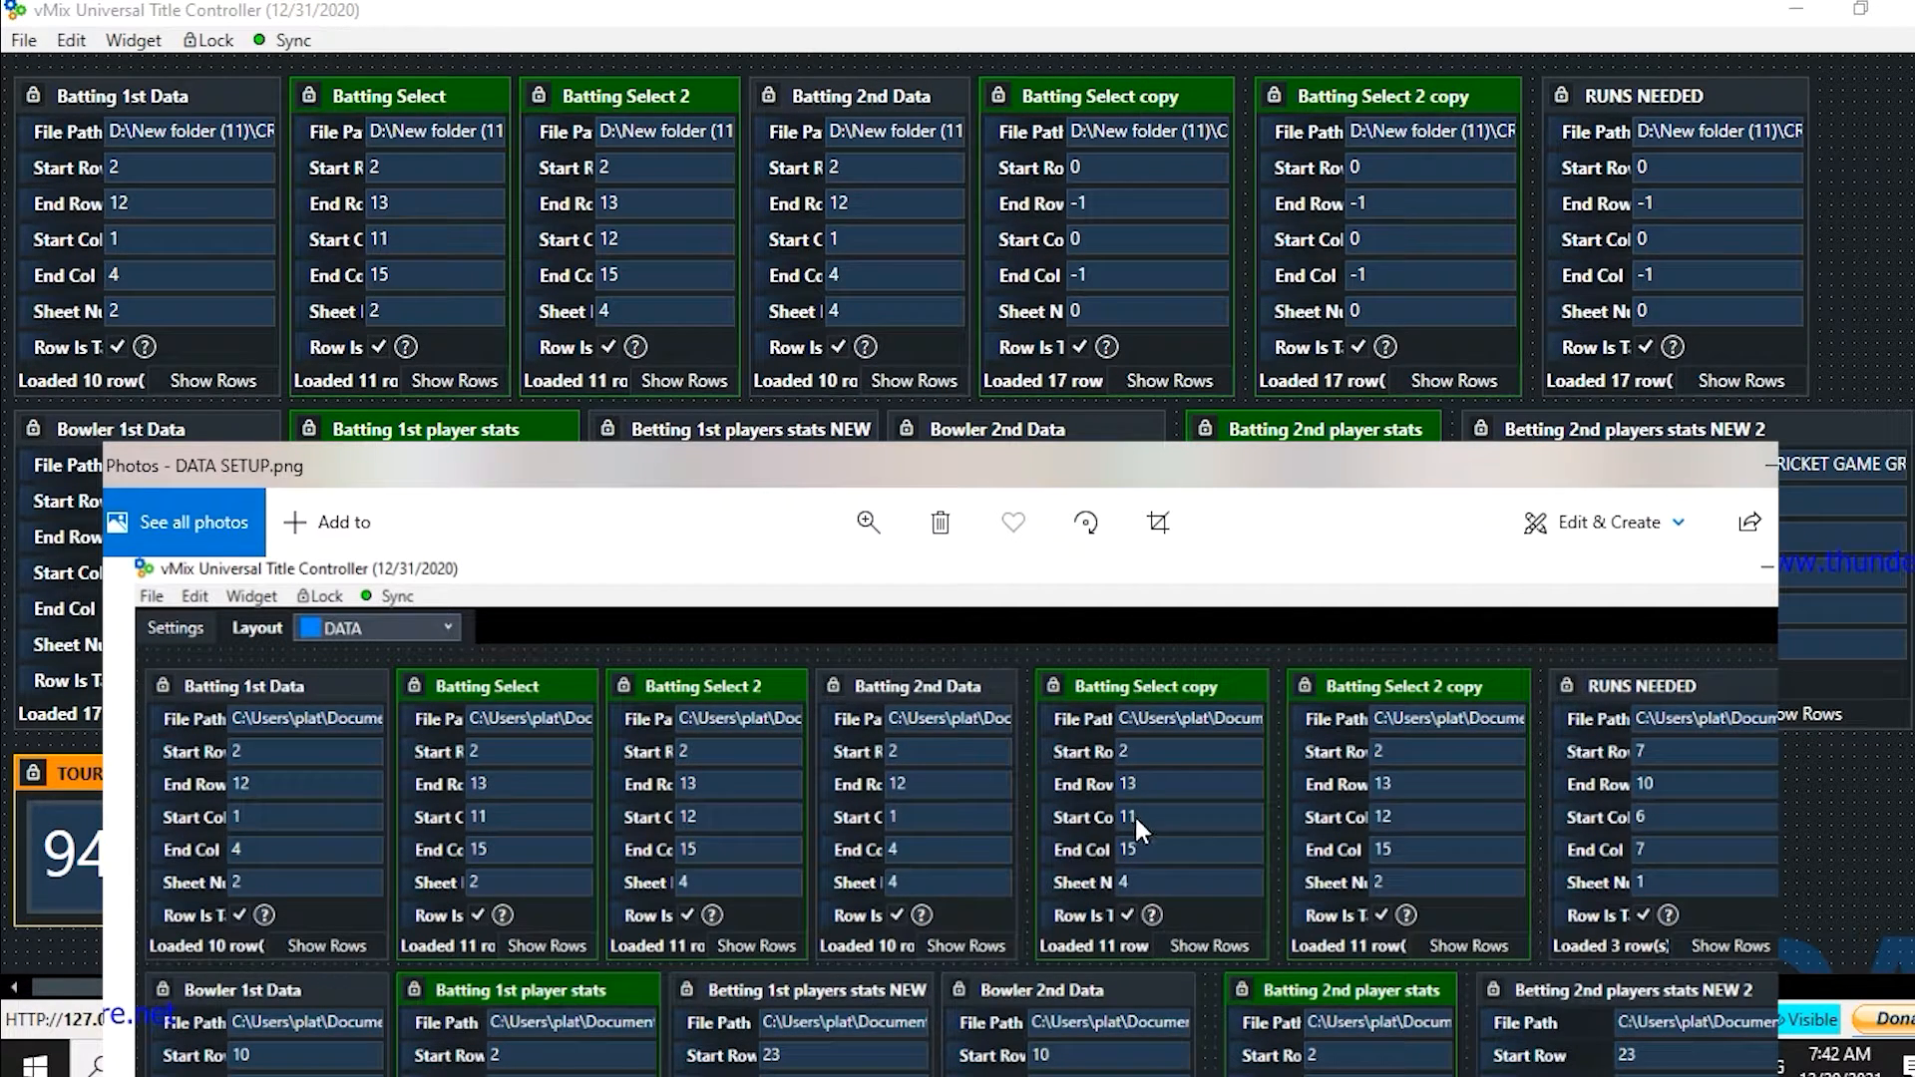
pyautogui.click(1077, 307)
pyautogui.write('4')
pyautogui.click(1087, 275)
pyautogui.write('15')
pyautogui.click(1087, 239)
pyautogui.write('11')
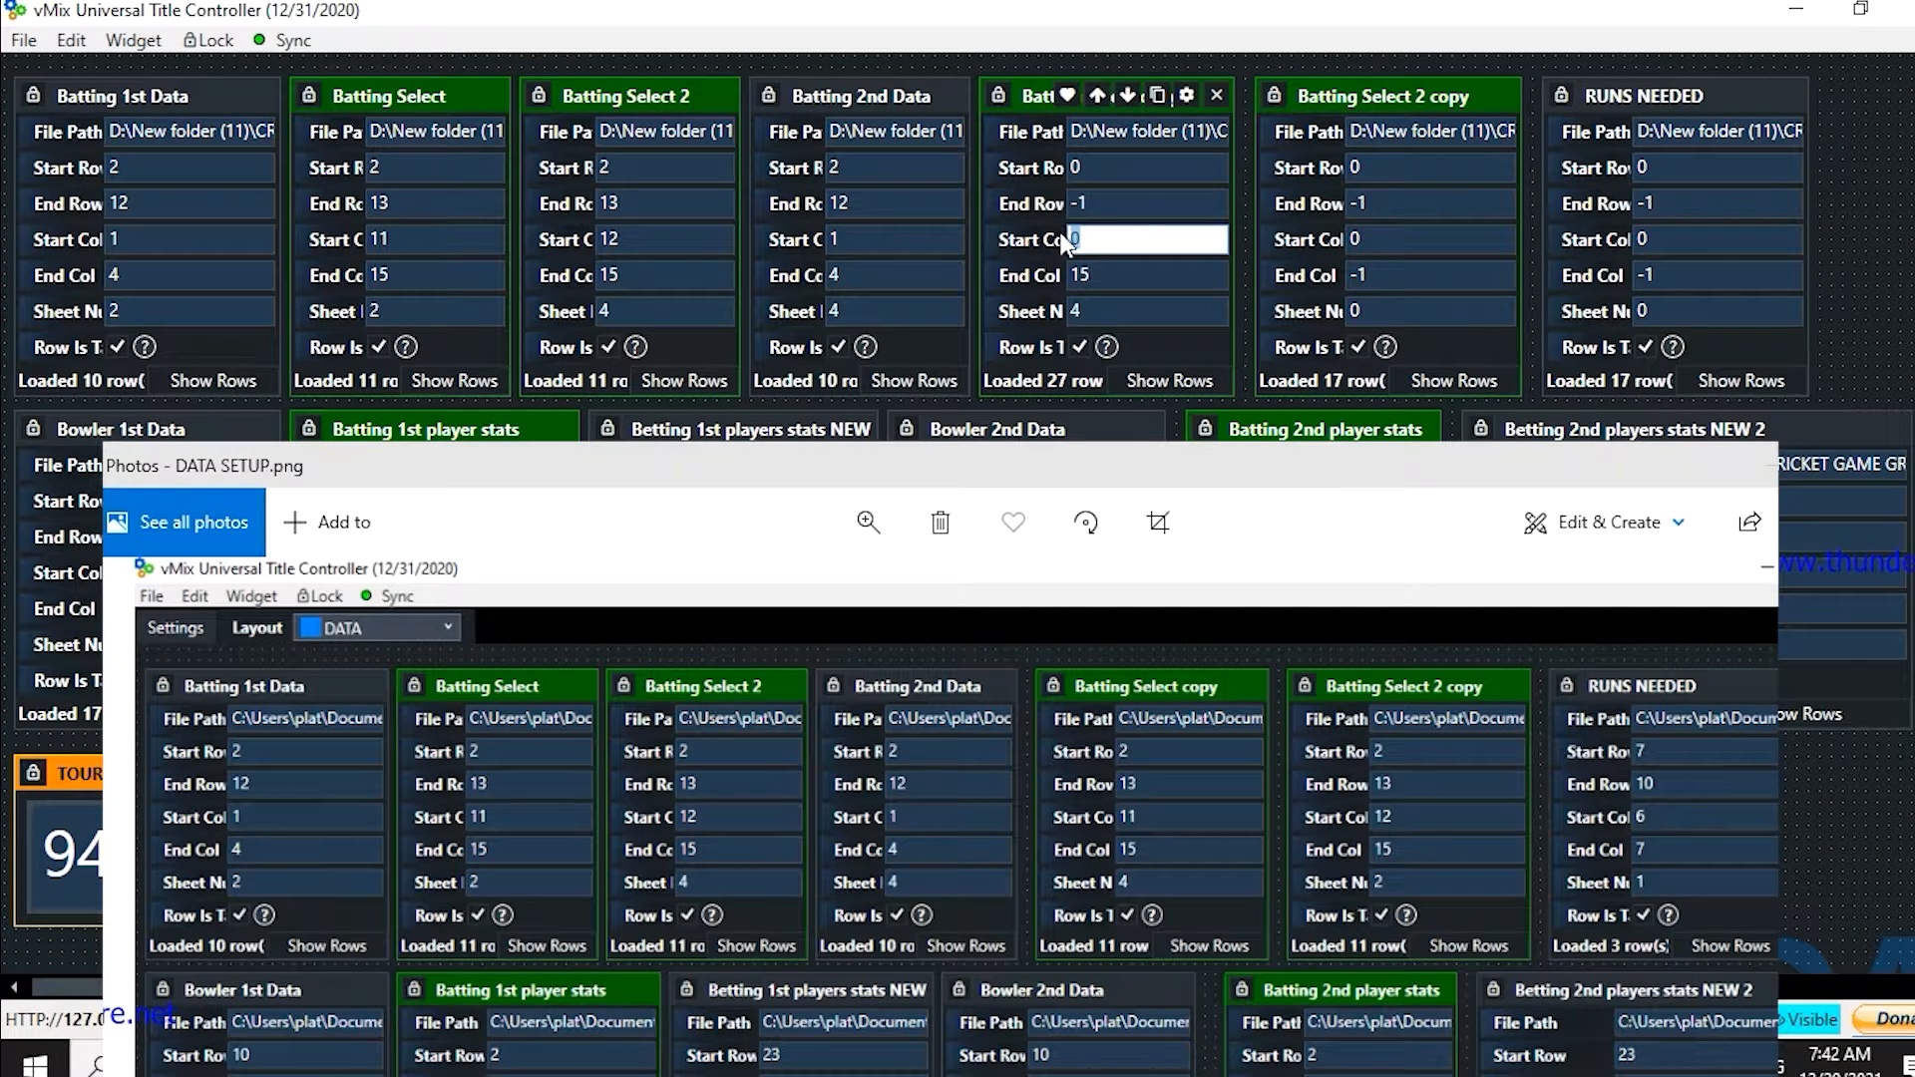
pyautogui.click(1087, 204)
pyautogui.write('13')
pyautogui.click(1090, 168)
pyautogui.write('2')
pyautogui.click(1107, 203)
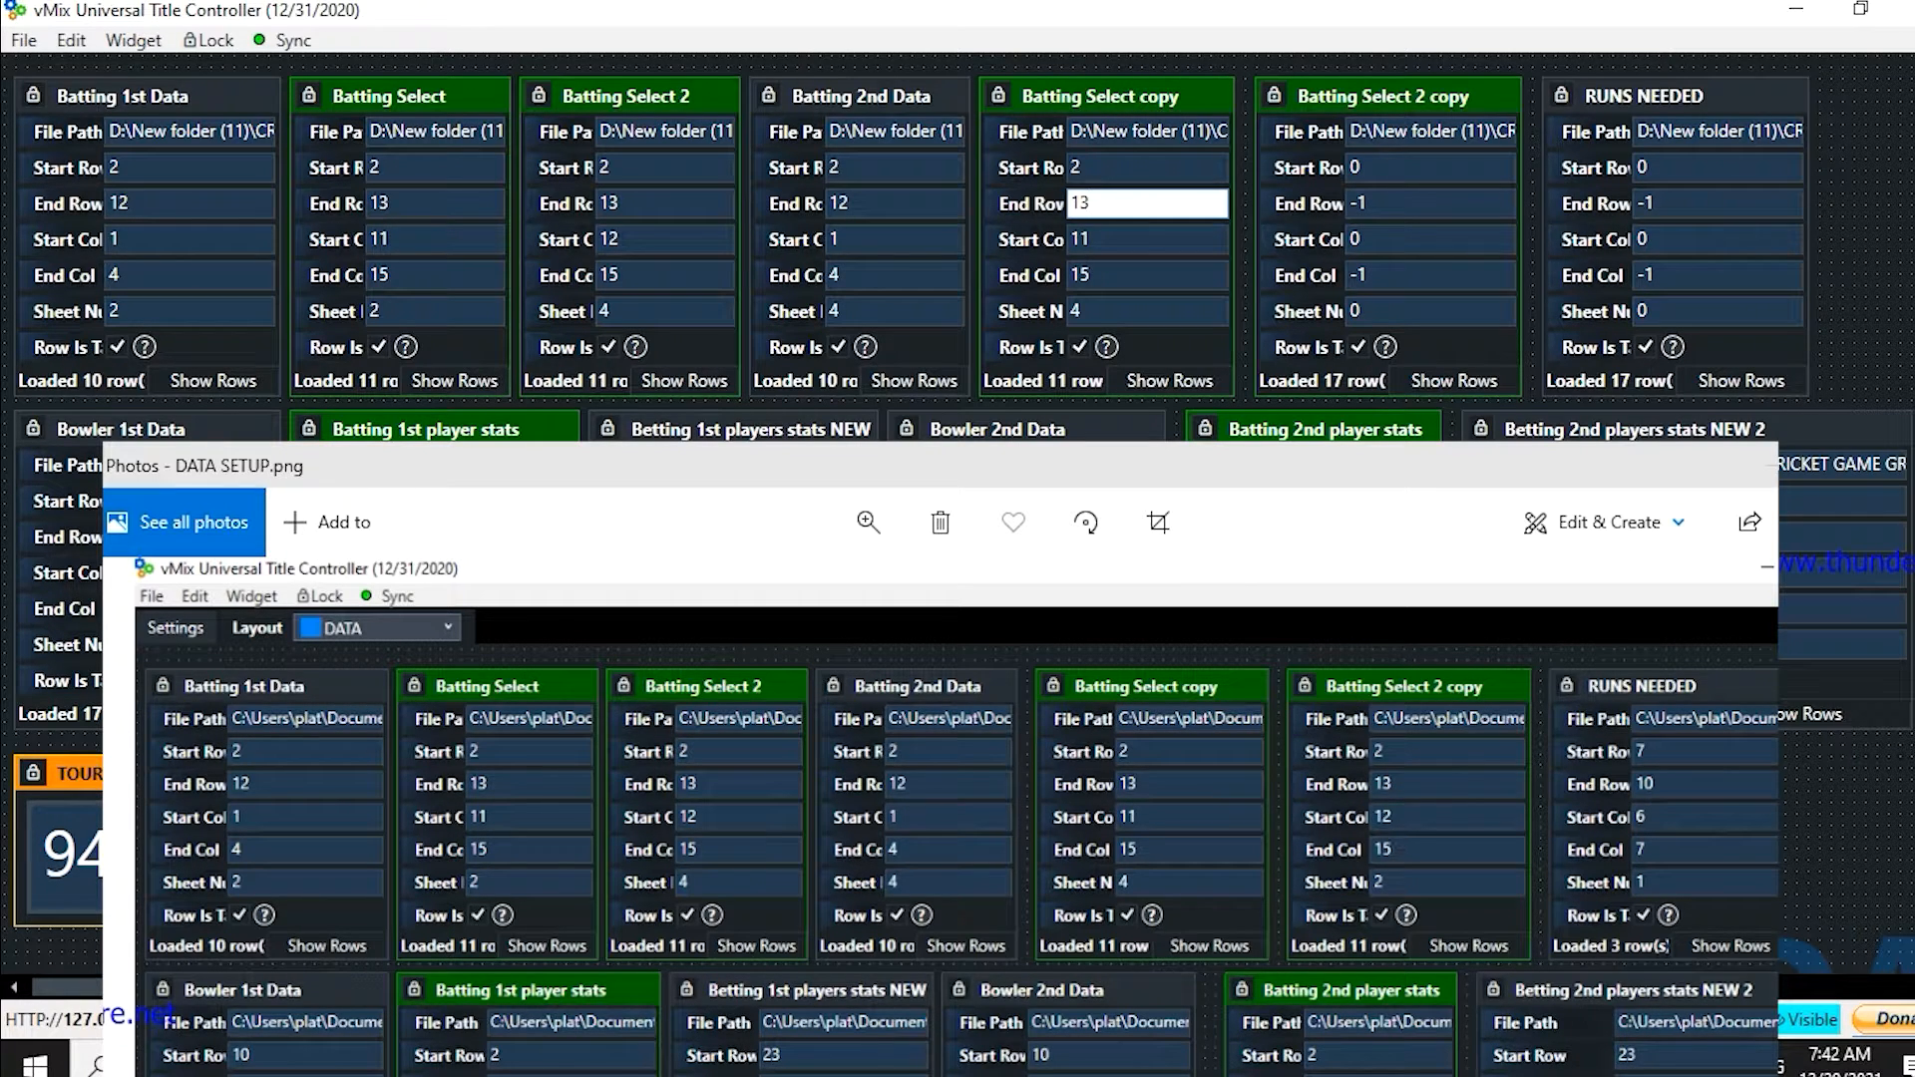
# - Set the Batting Select 2 copy widget to sheet number 2, columns 12 to 15 and rows 2 to 13
pyautogui.click(1386, 311)
pyautogui.write('2')
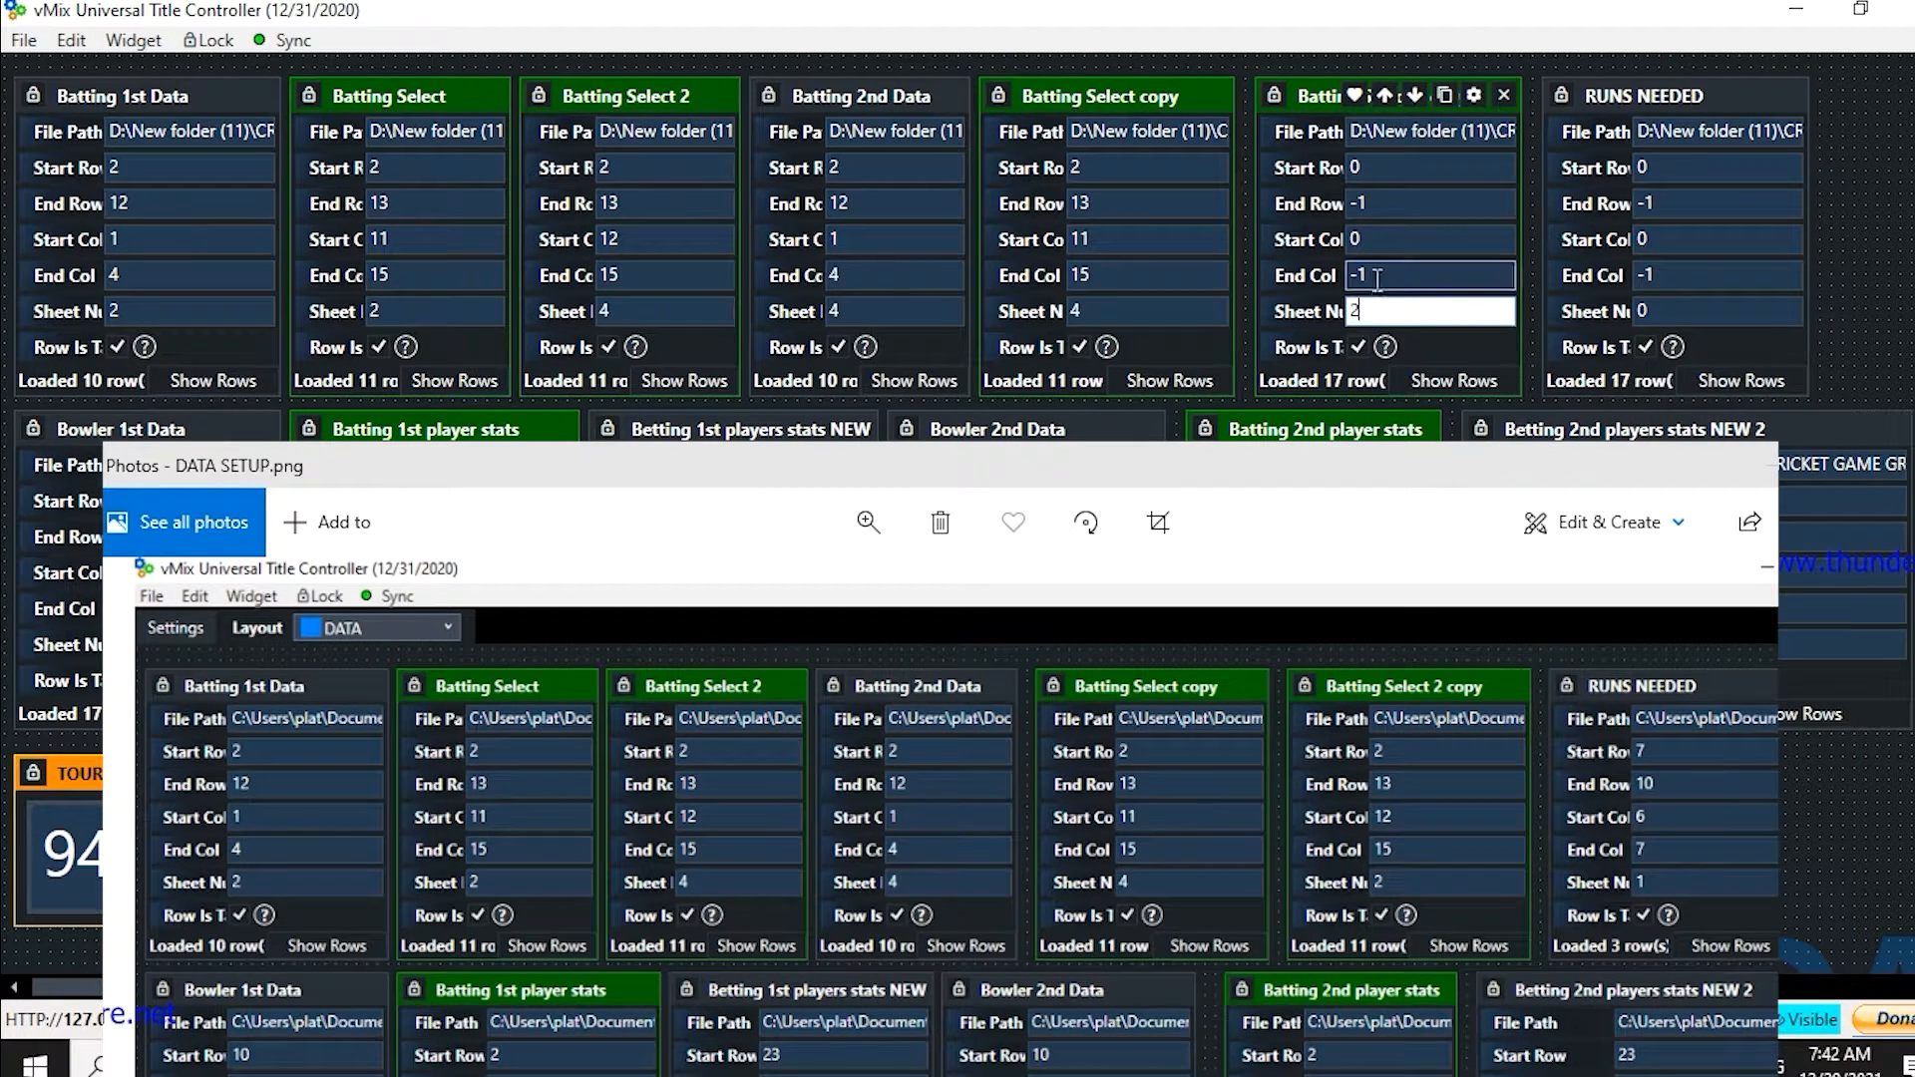
pyautogui.click(1378, 276)
pyautogui.write('15')
pyautogui.hotkey('shift', 'Tab')
pyautogui.write('12')
pyautogui.hotkey('shift', 'Tab')
pyautogui.write('13')
pyautogui.hotkey('shift', 'Tab')
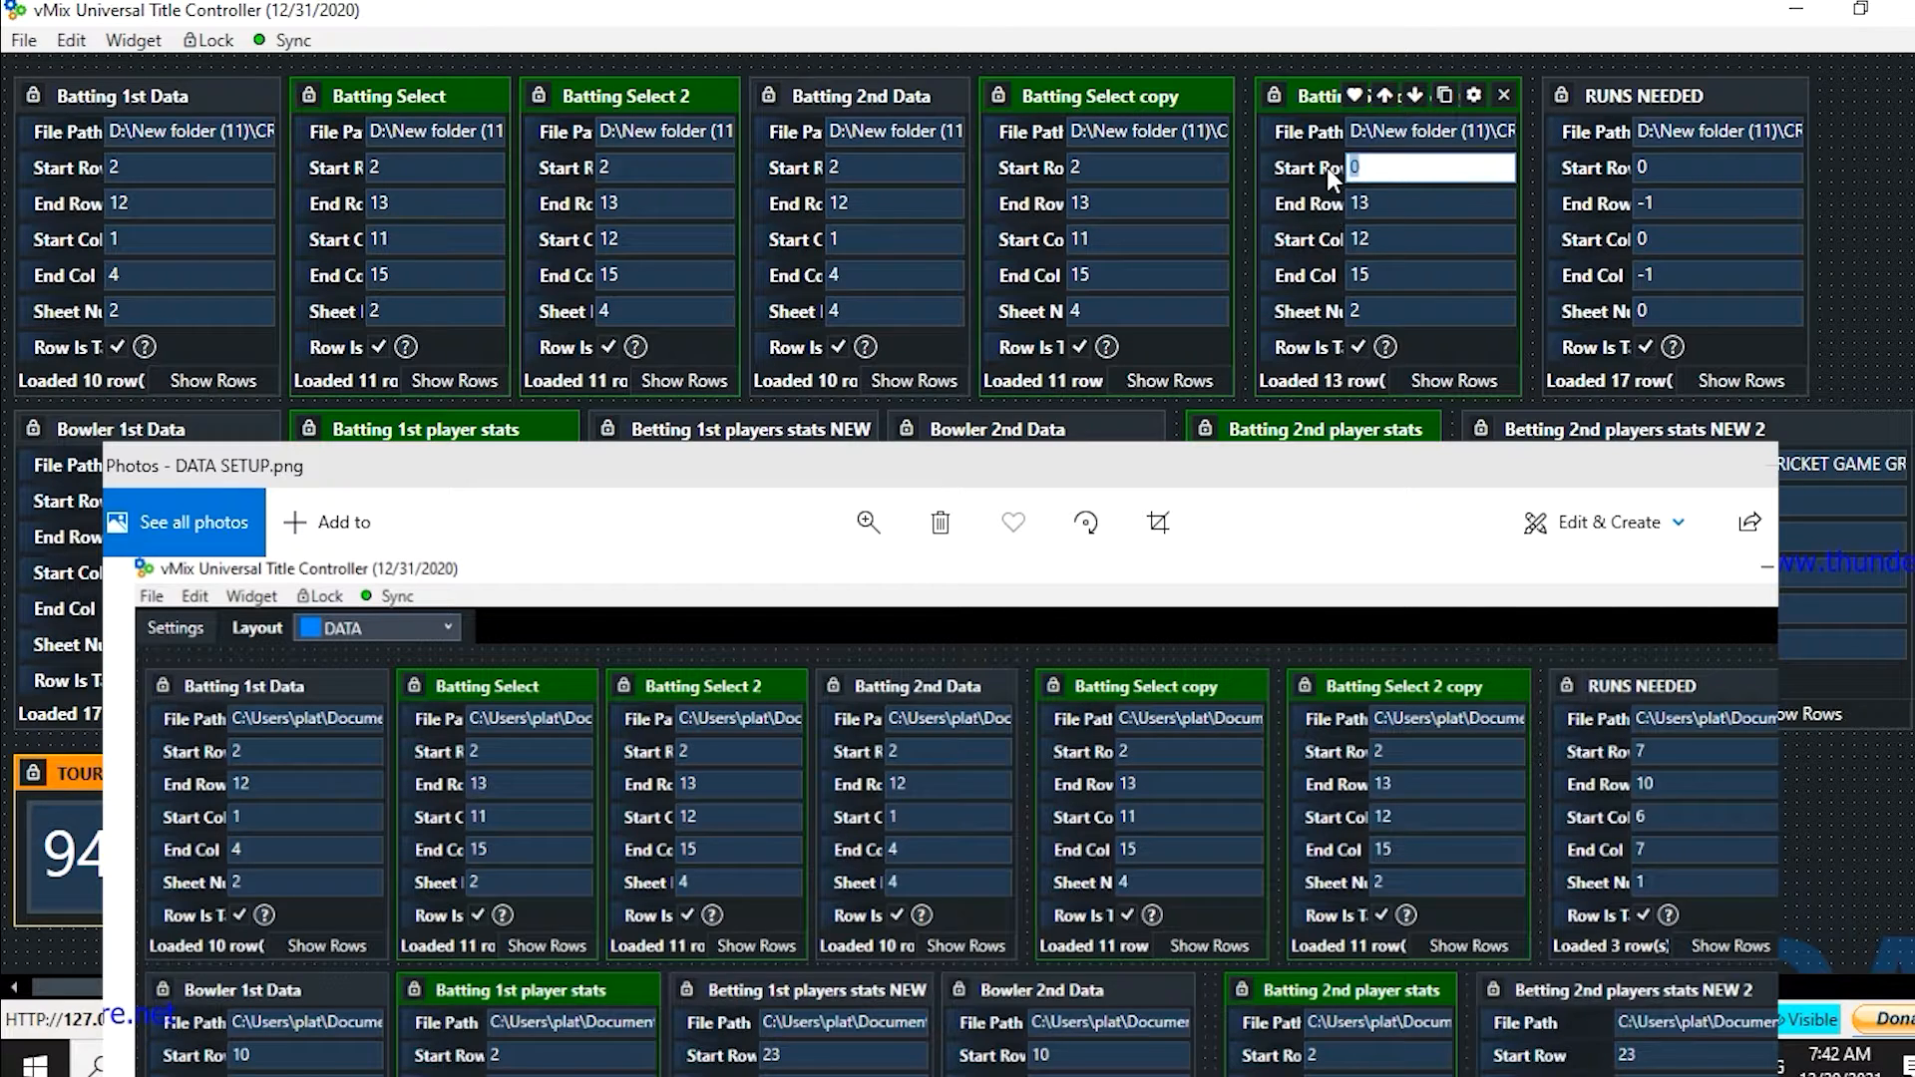
pyautogui.write('2')
pyautogui.click(1414, 272)
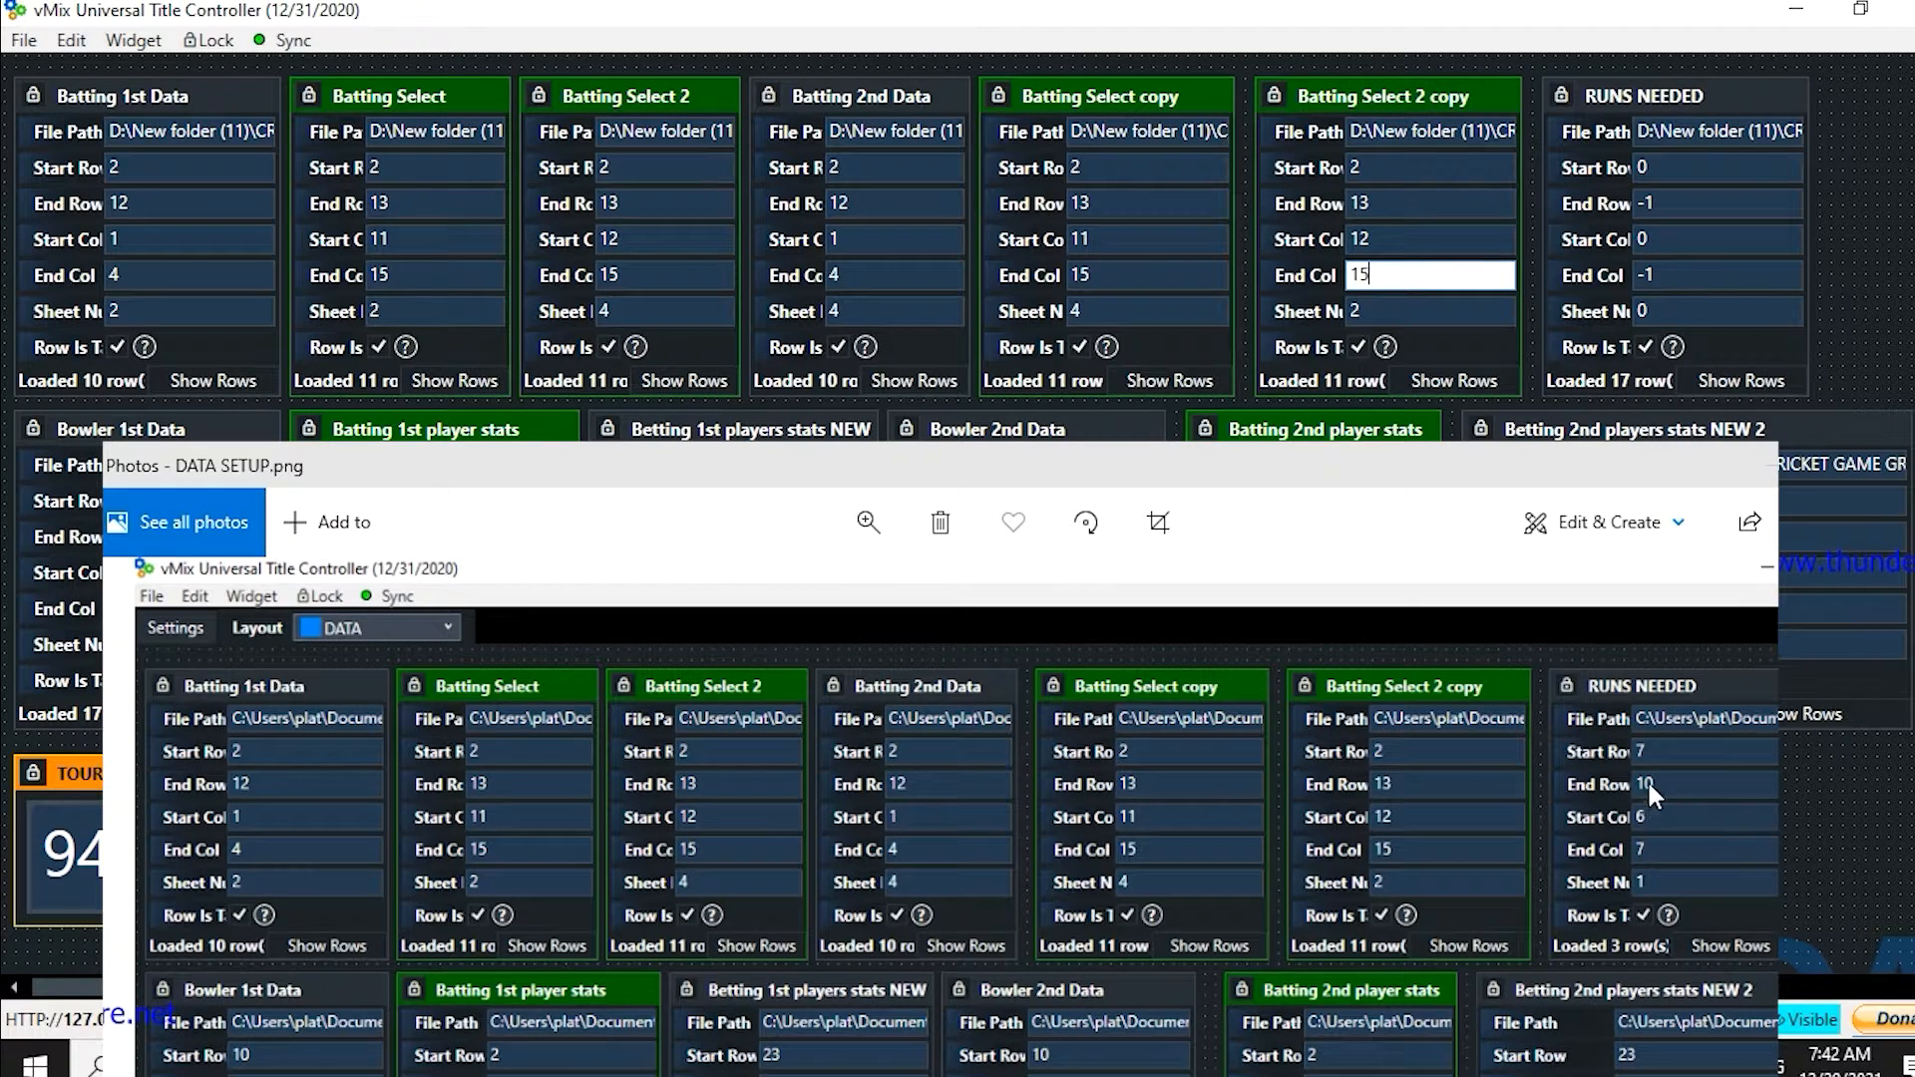
# - Set the RUNS NEEDED widget to sheet number 1, columns 6 to 7 and rows 7 to 10
pyautogui.click(1686, 310)
pyautogui.write('1')
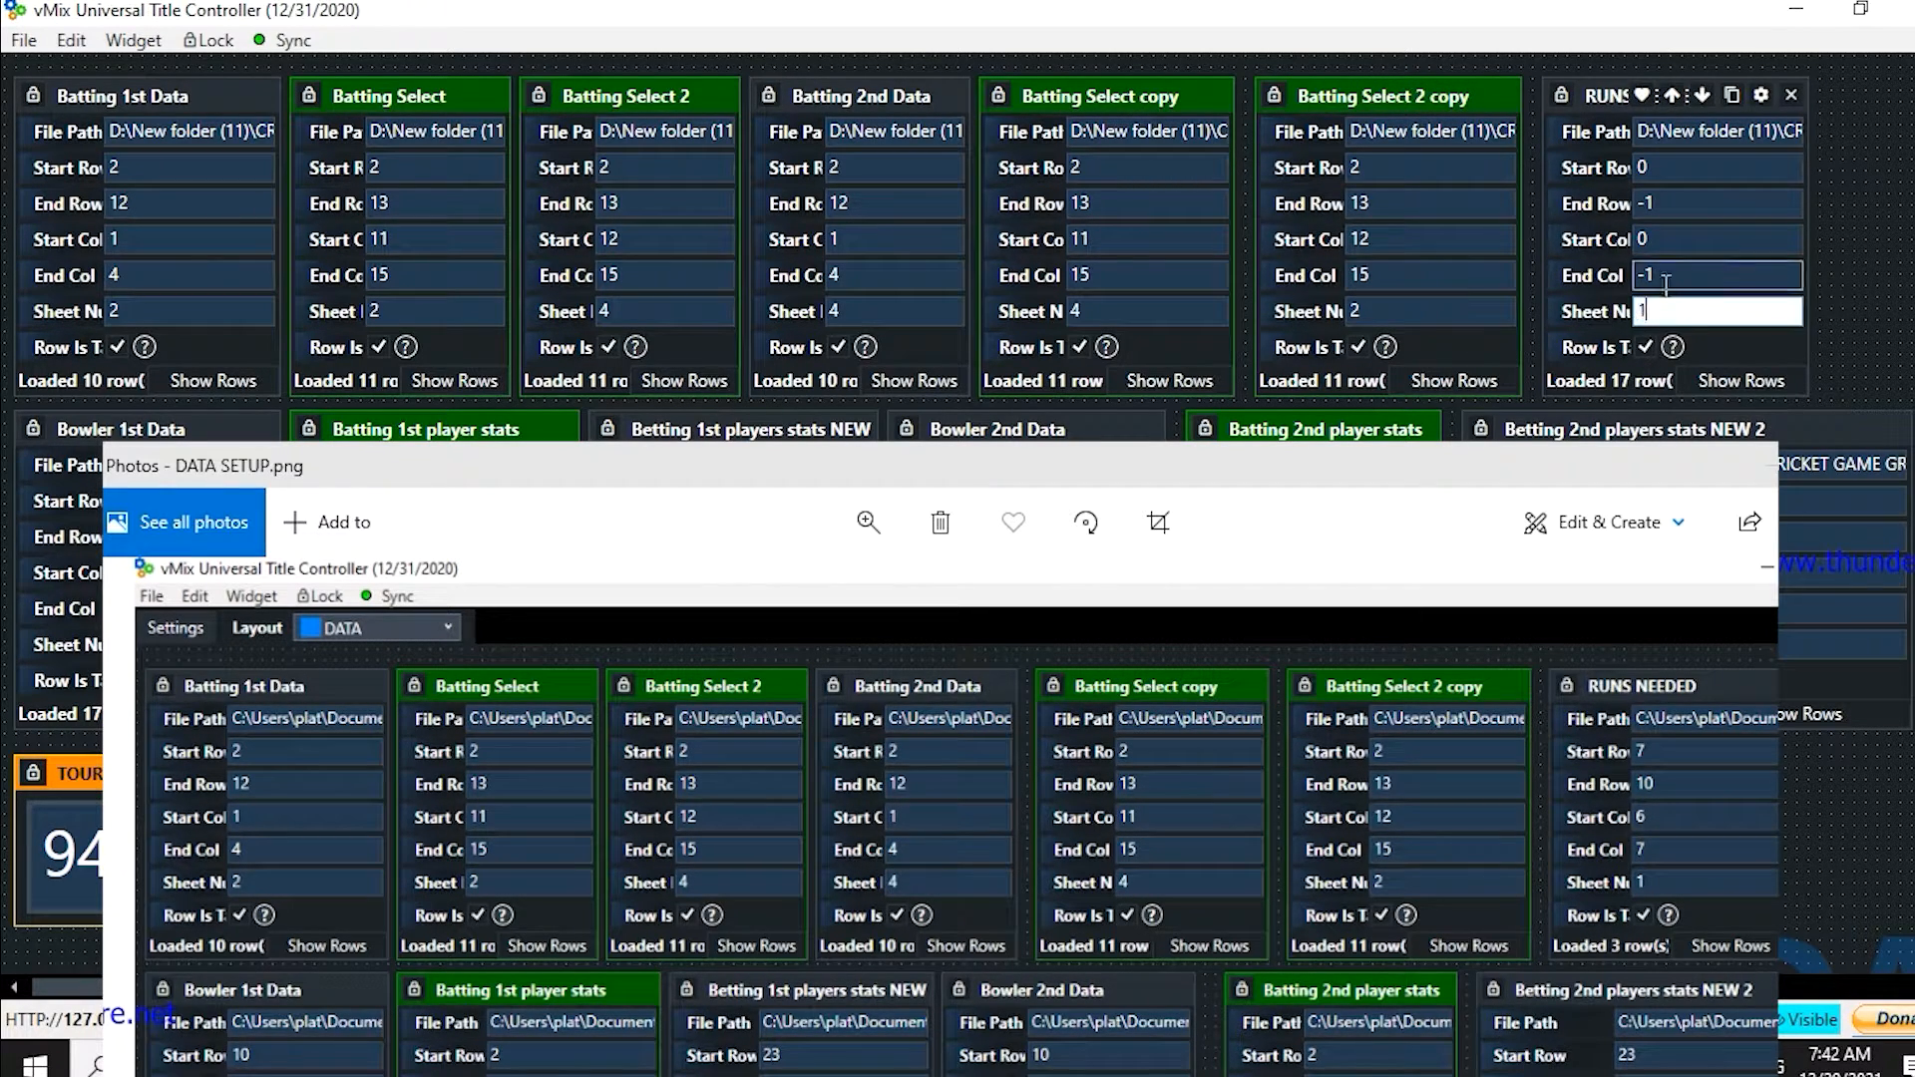
pyautogui.click(1685, 275)
pyautogui.write('7')
pyautogui.click(1686, 239)
pyautogui.write('6')
pyautogui.click(1686, 203)
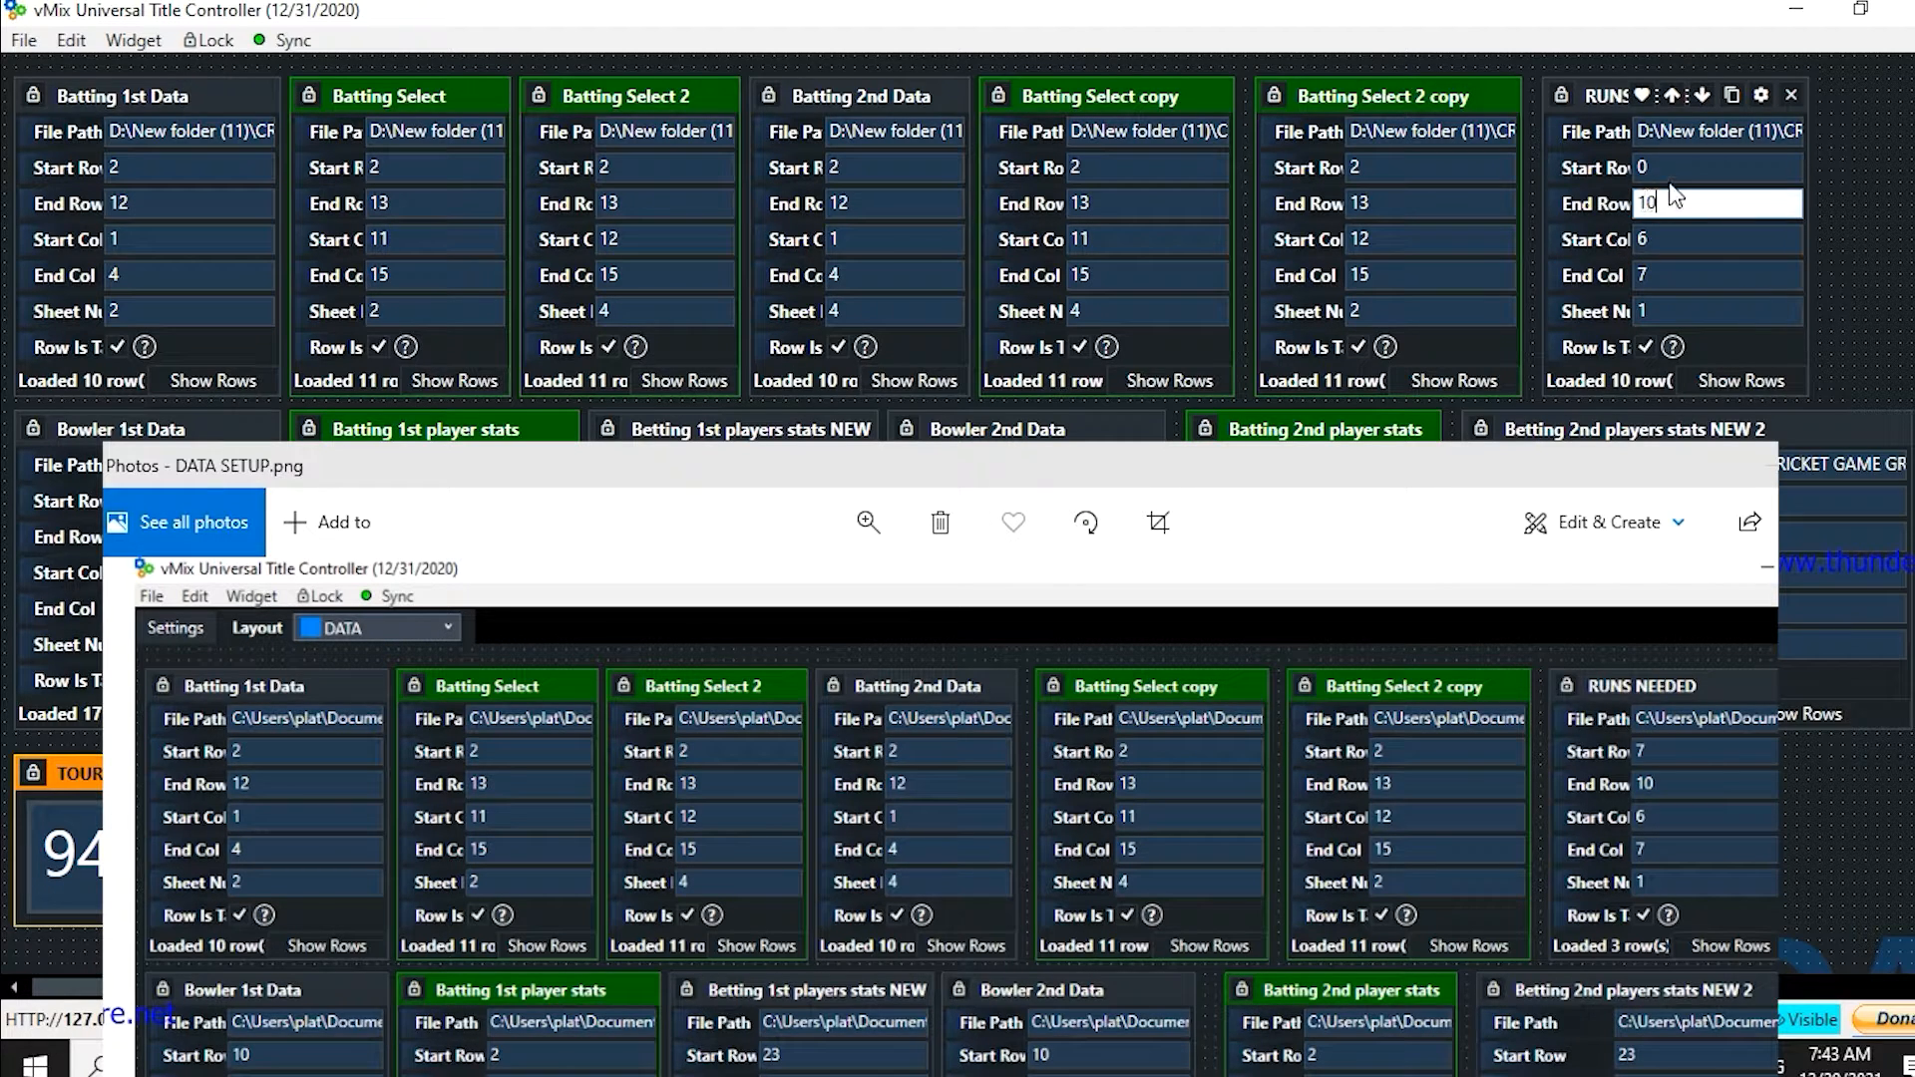
pyautogui.click(1623, 166)
pyautogui.write('7')
pyautogui.click(1660, 204)
pyautogui.write('10')
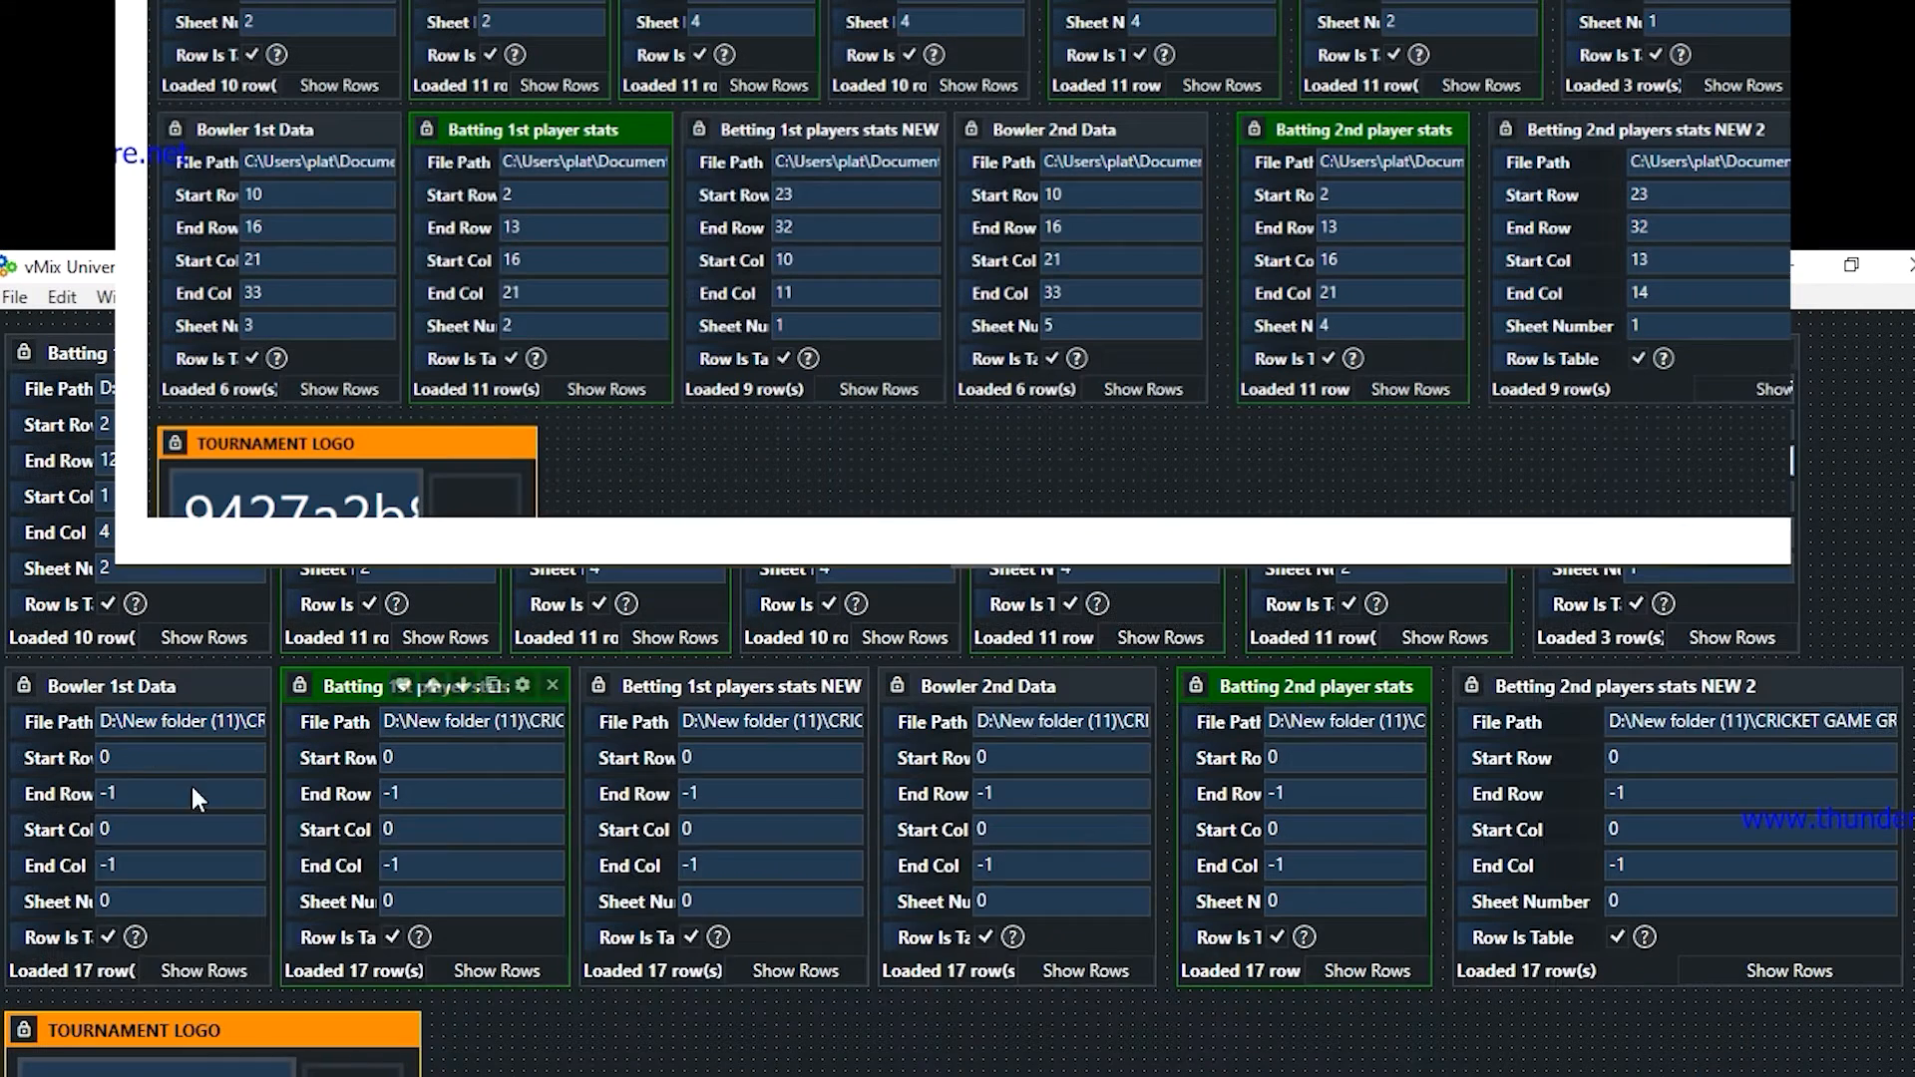
# - Set the Bowler 1st Data widget to sheet number 3, columns 21 to 33 and rows 10 to 16
pyautogui.click(113, 903)
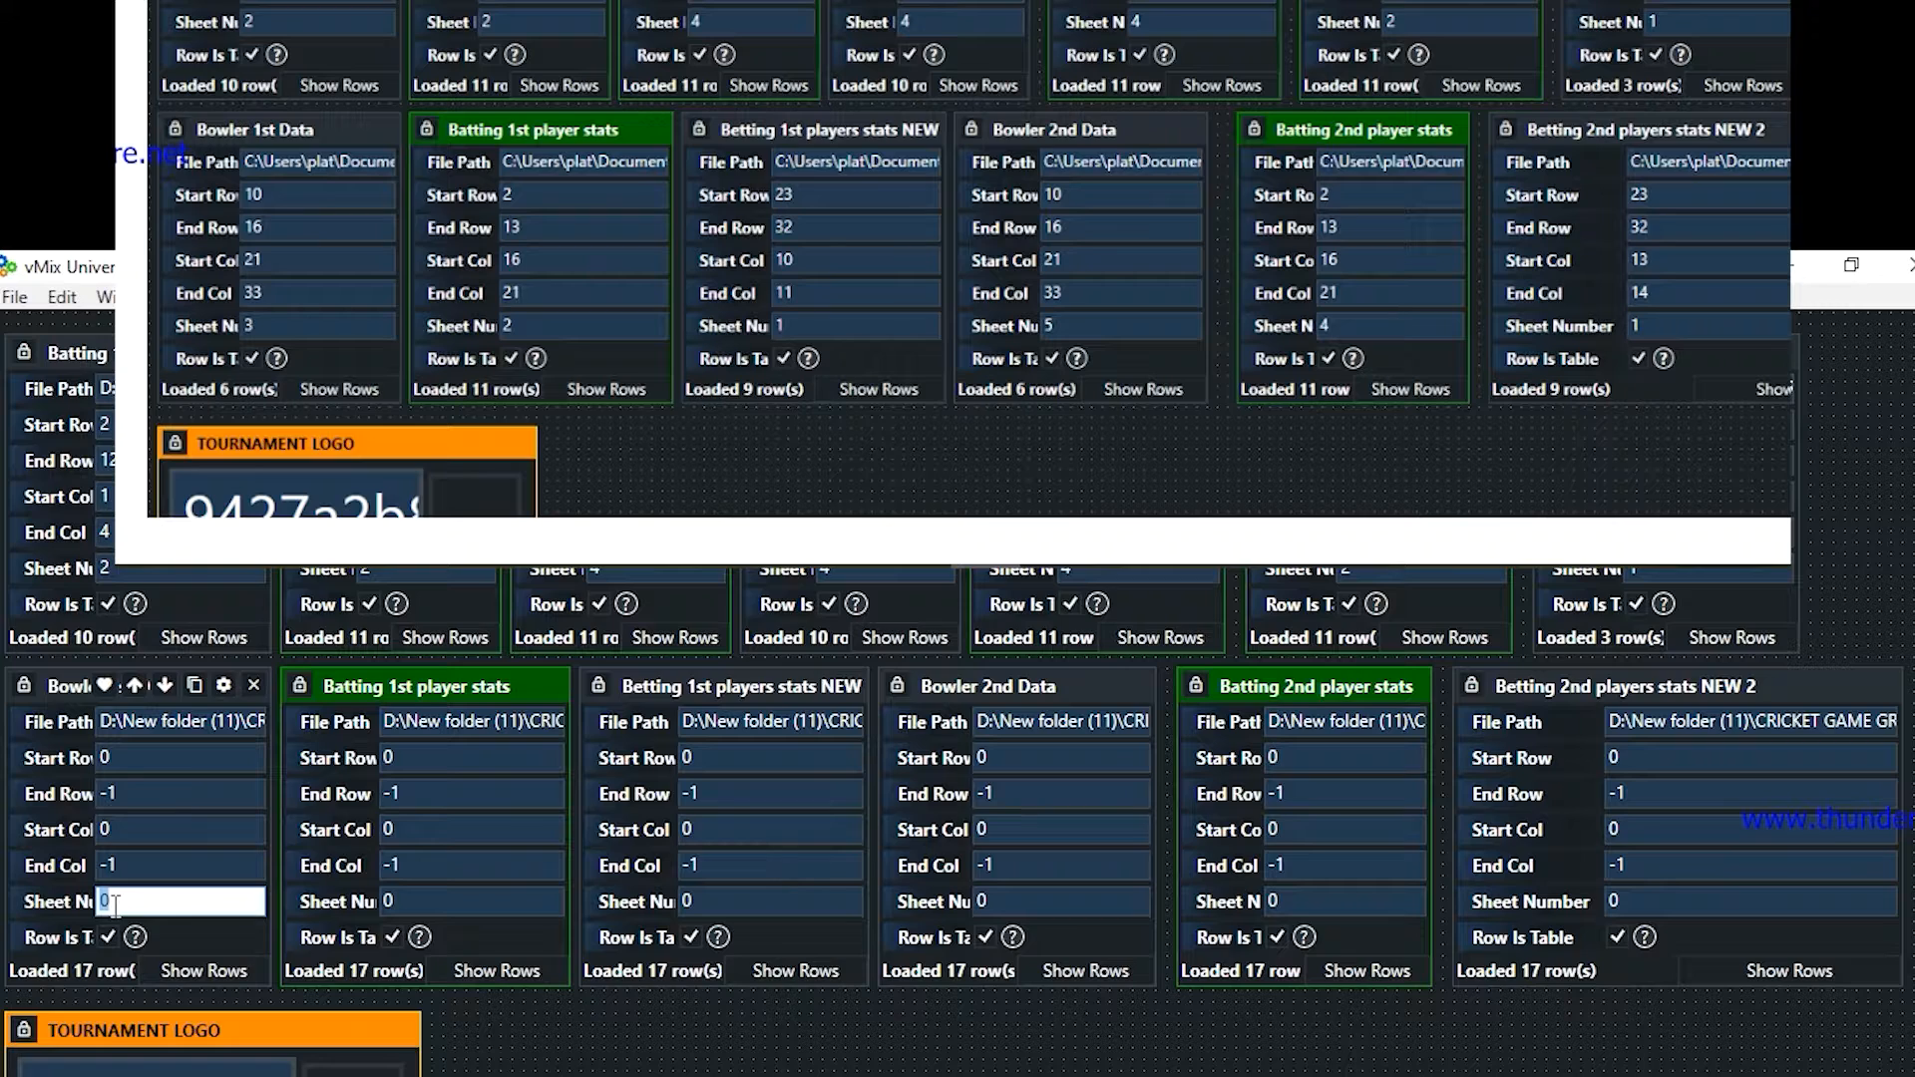
pyautogui.write('3')
pyautogui.click(114, 865)
pyautogui.click(130, 829)
pyautogui.write('21')
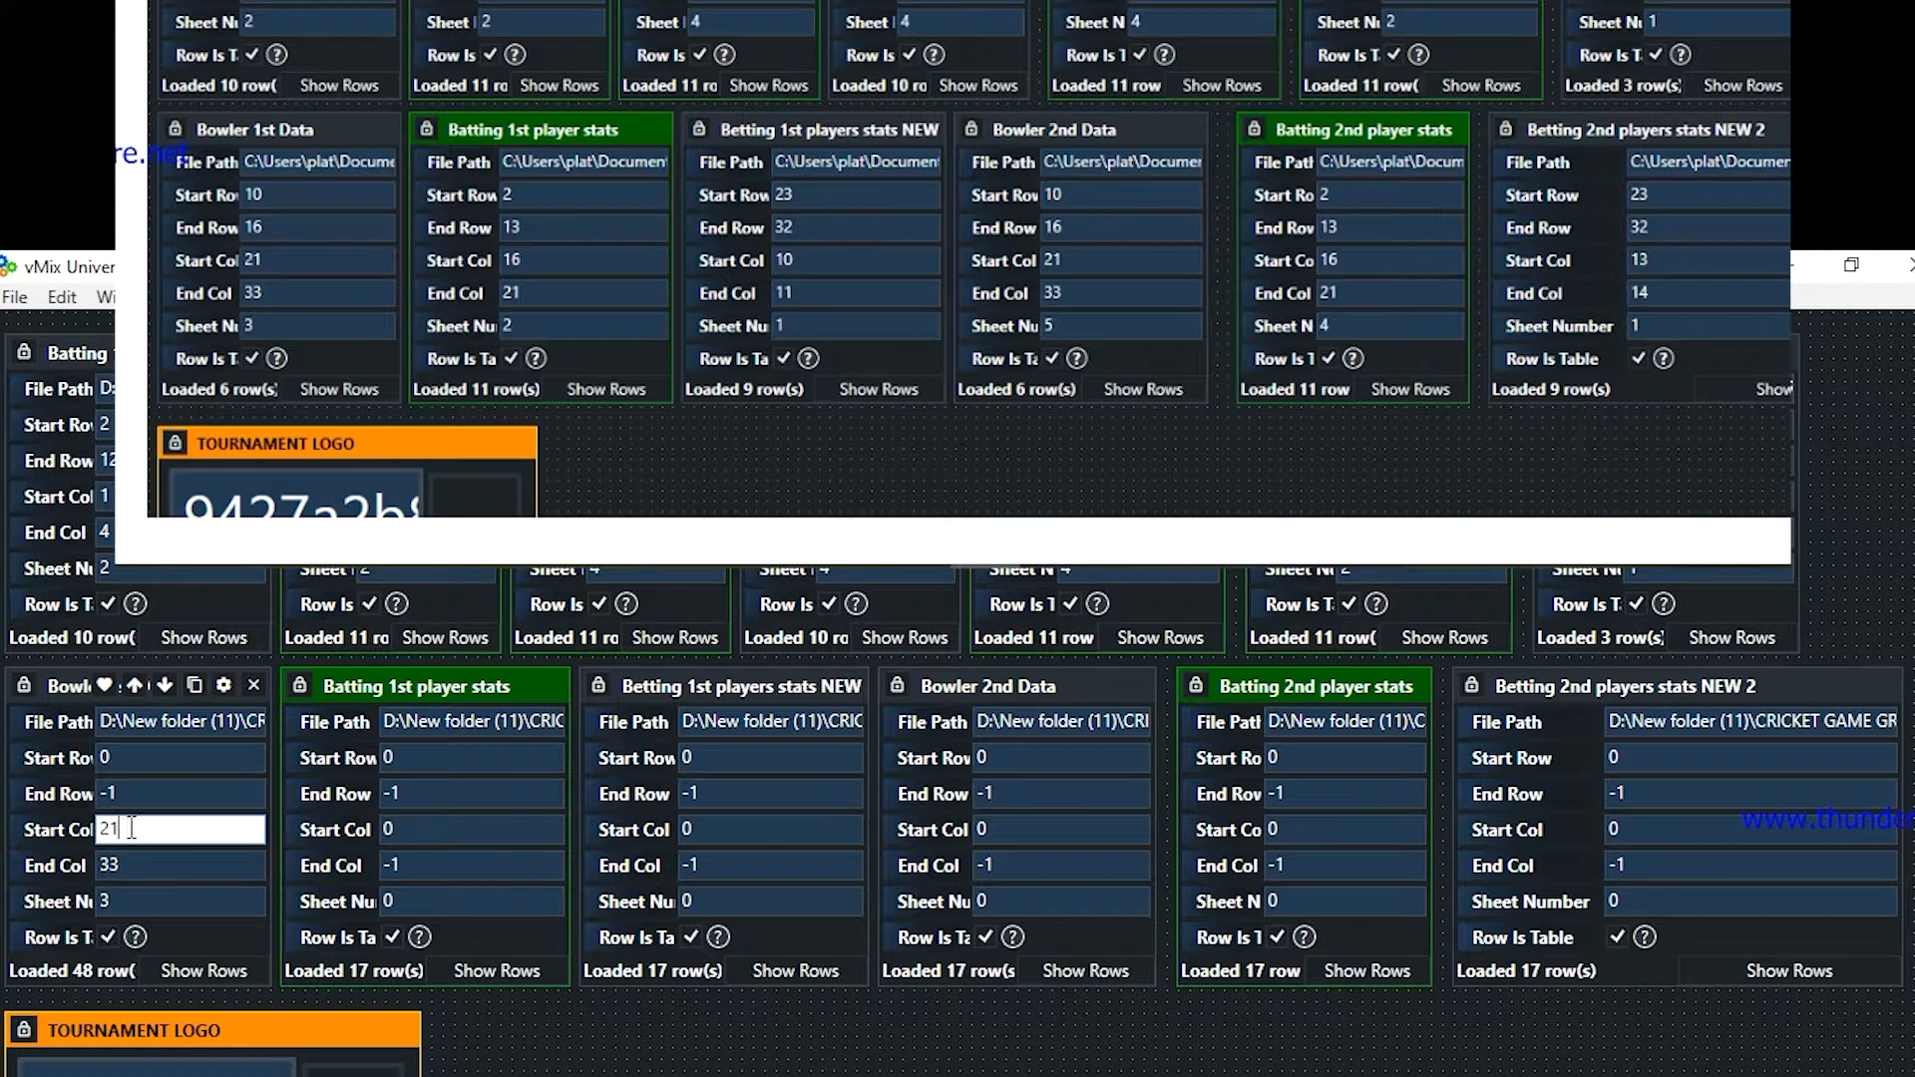
pyautogui.click(111, 793)
pyautogui.write('16')
pyautogui.click(136, 758)
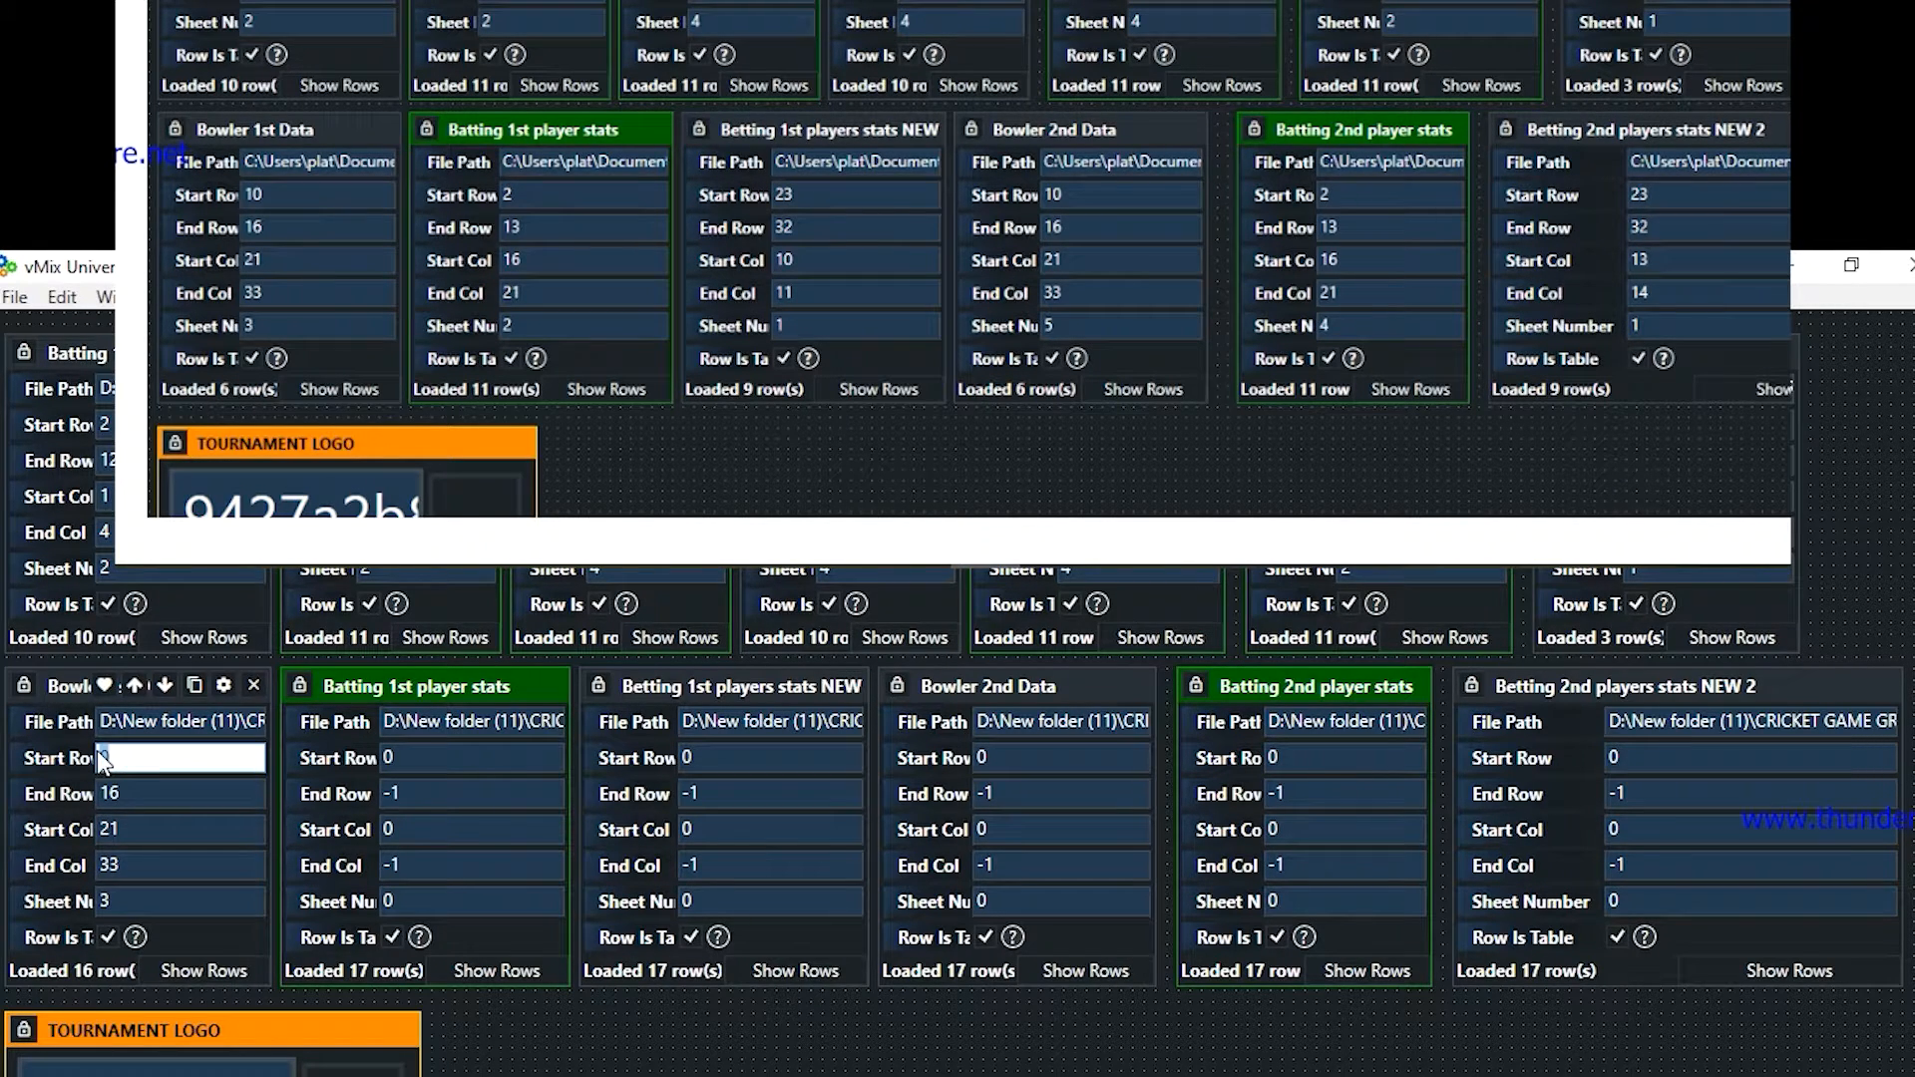
pyautogui.write('10')
pyautogui.click(141, 788)
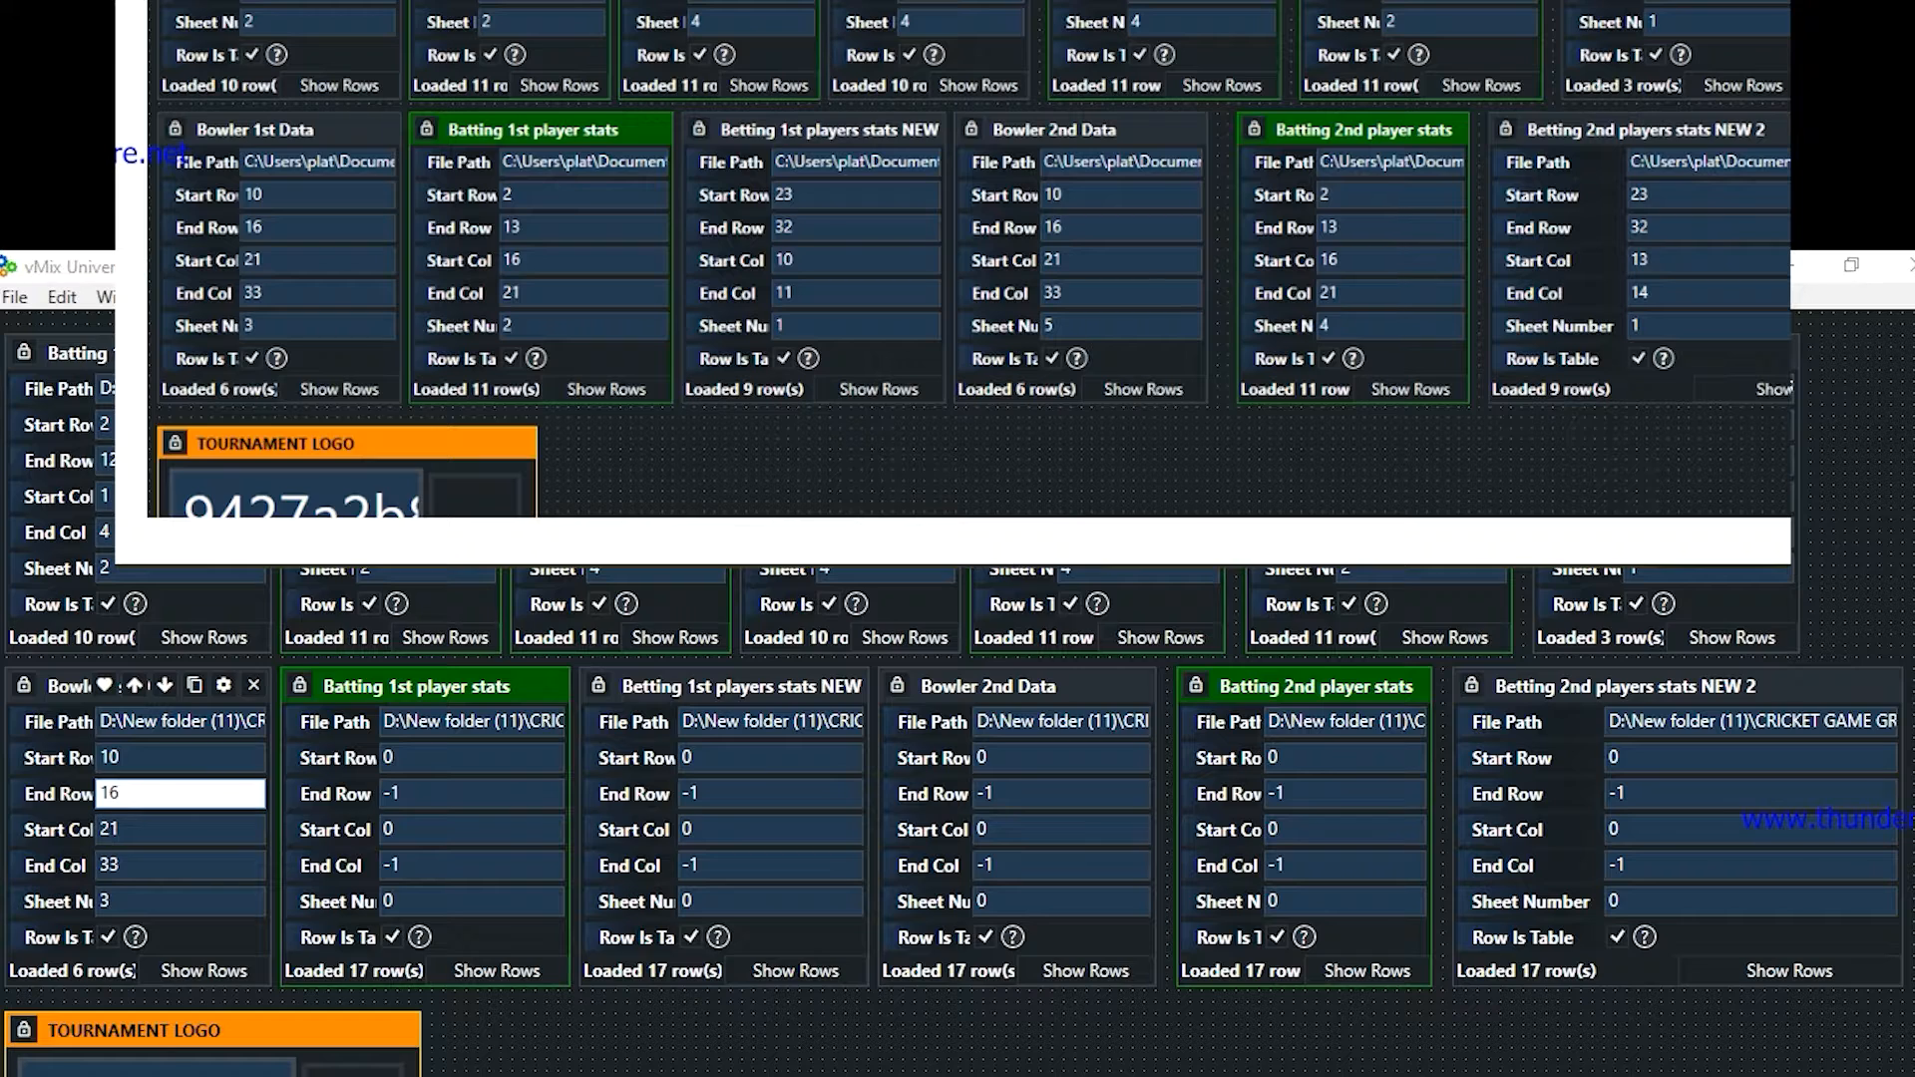
pyautogui.press('Return')
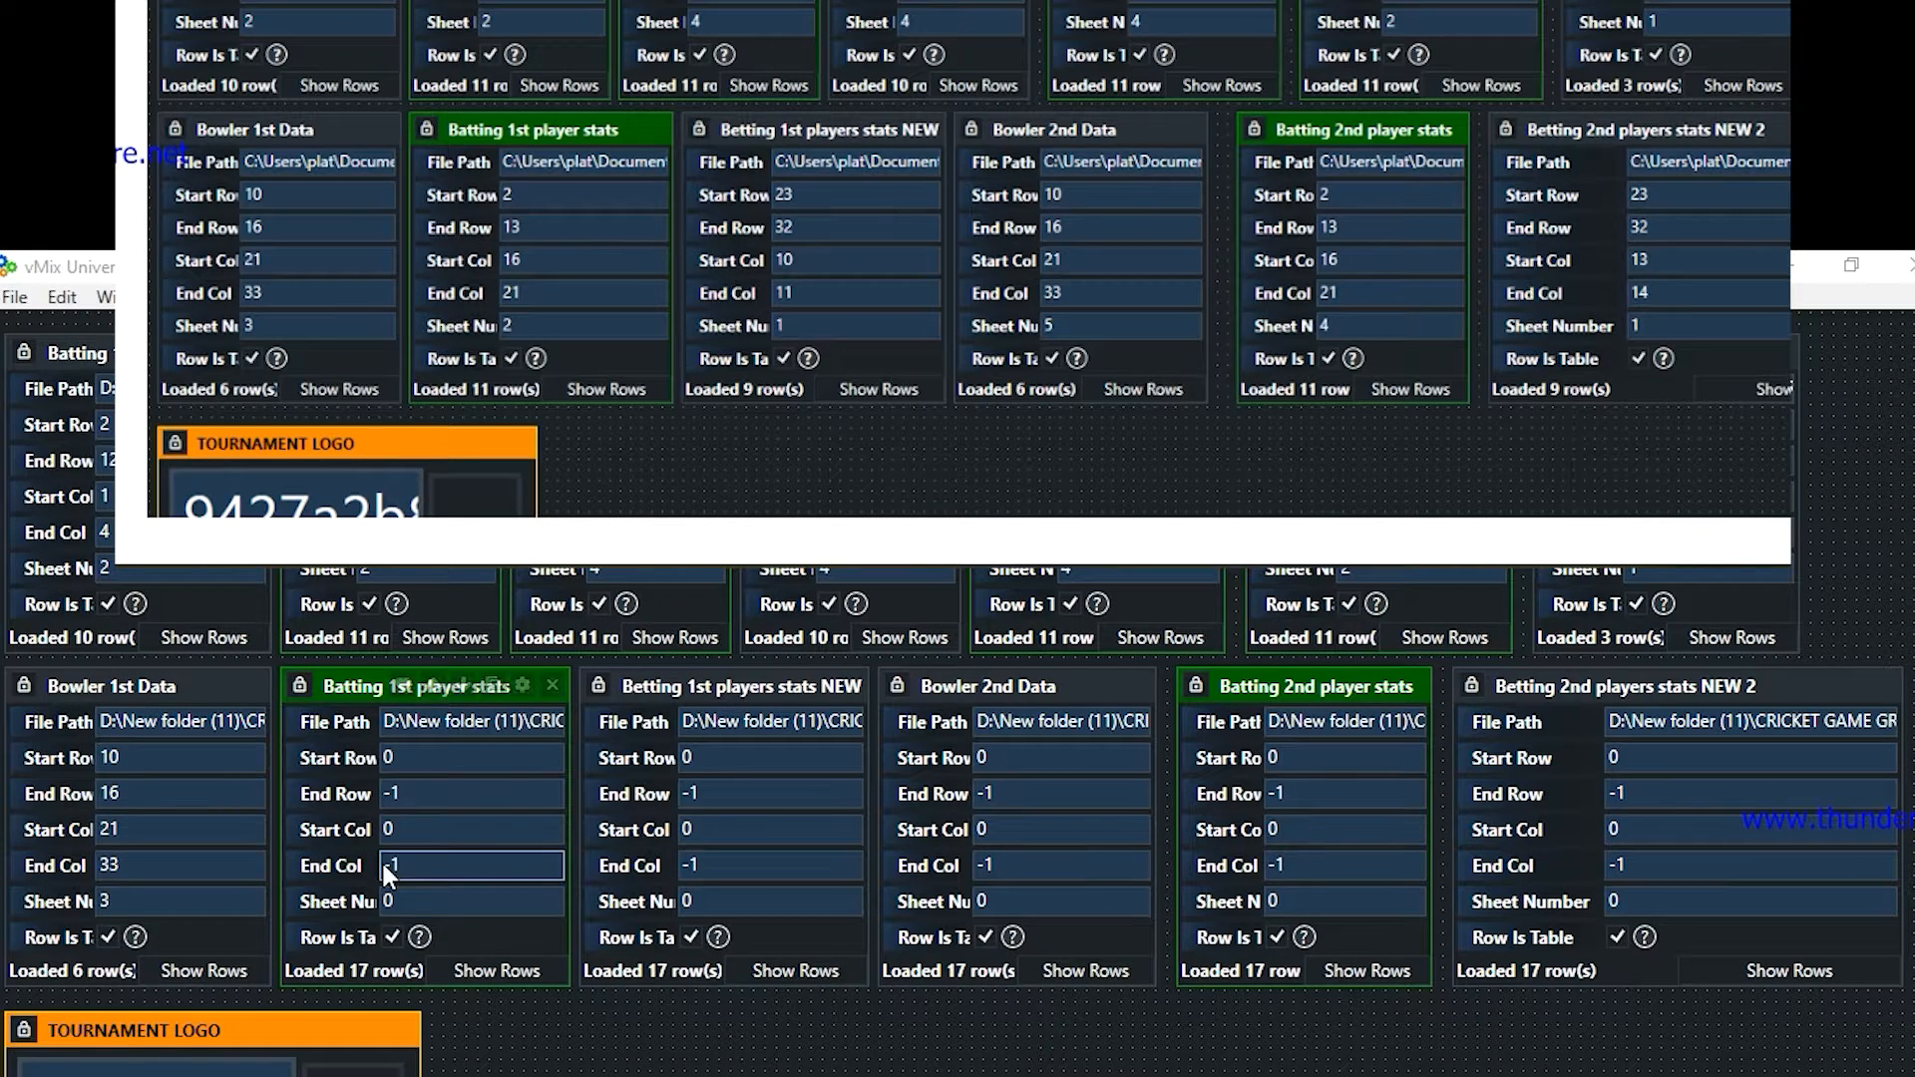
# - Set the Batting 1st player stats widget to sheet number 2, columns 16 to 21 and rows 2 to 13
pyautogui.click(419, 900)
pyautogui.write('2')
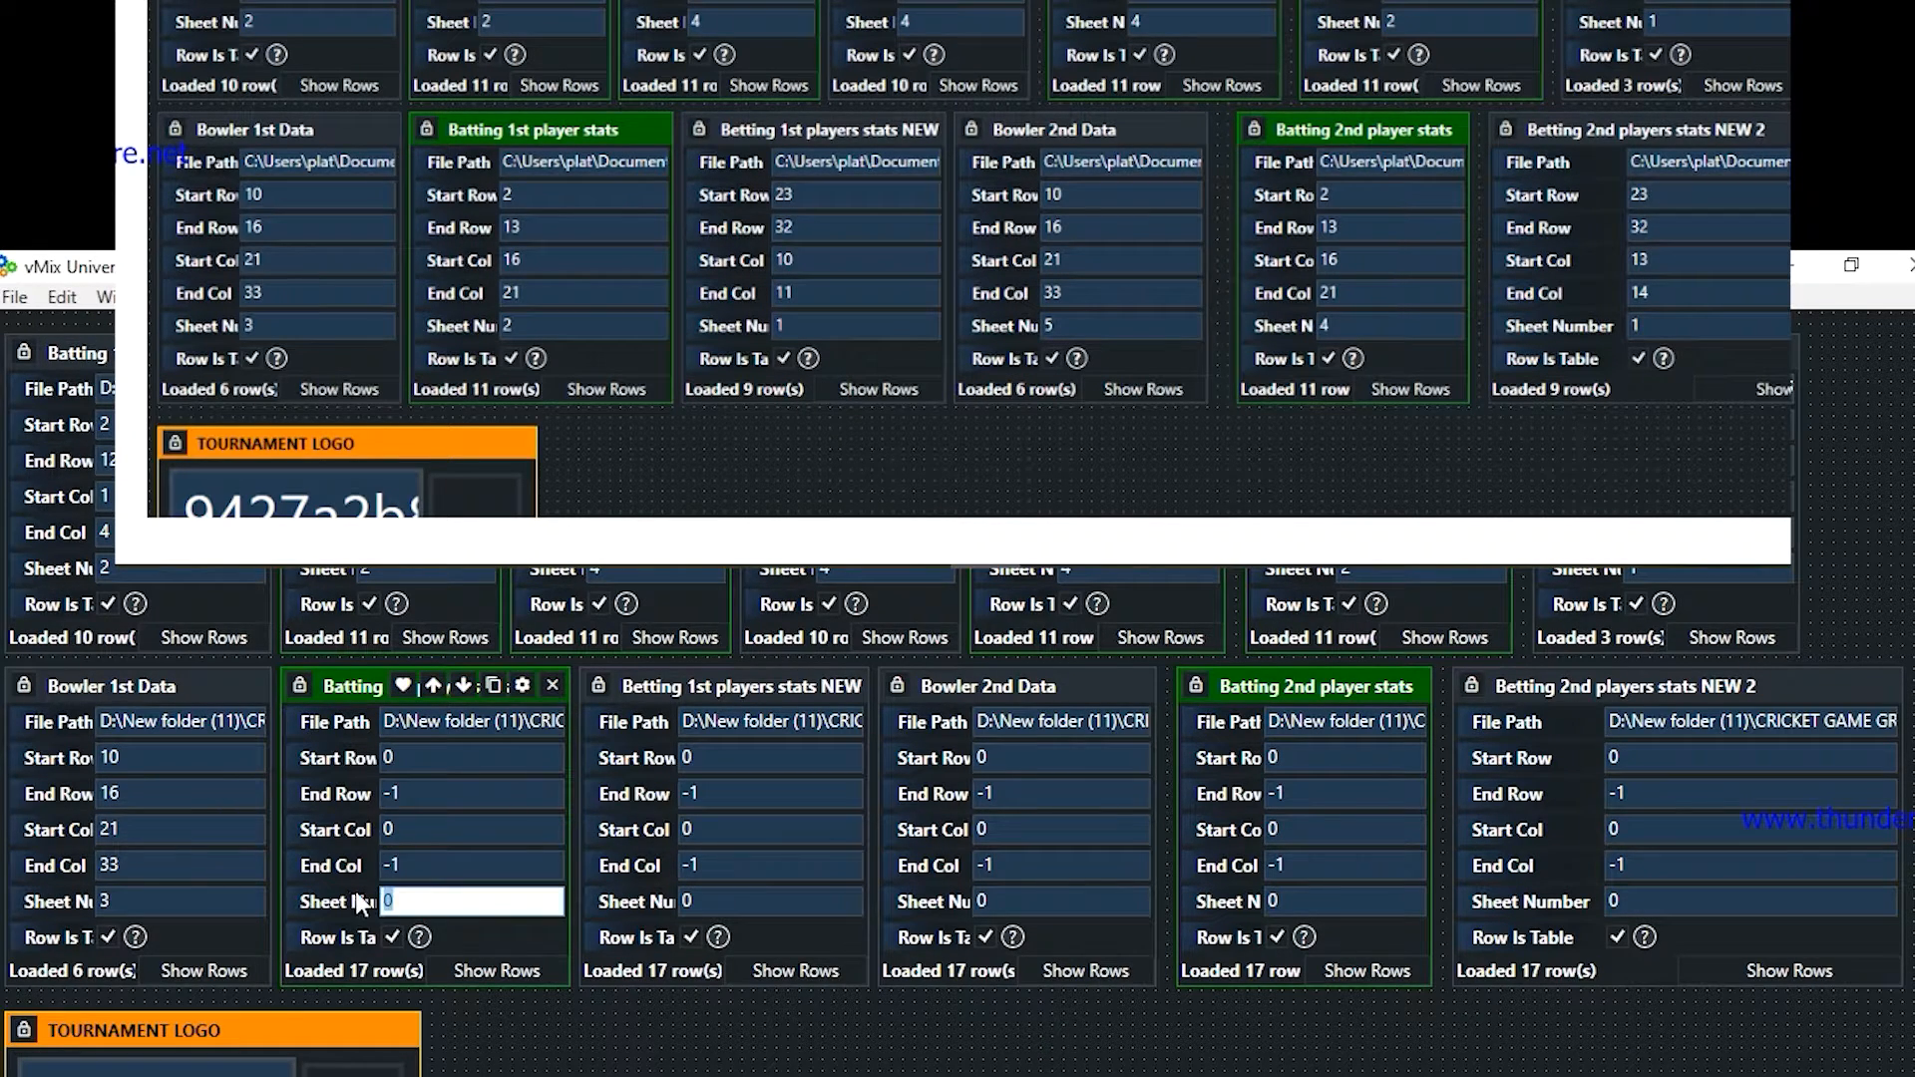
pyautogui.hotkey('shift', 'Tab')
pyautogui.write('21')
pyautogui.hotkey('shift', 'Tab')
pyautogui.write('16')
pyautogui.hotkey('shift', 'Tab')
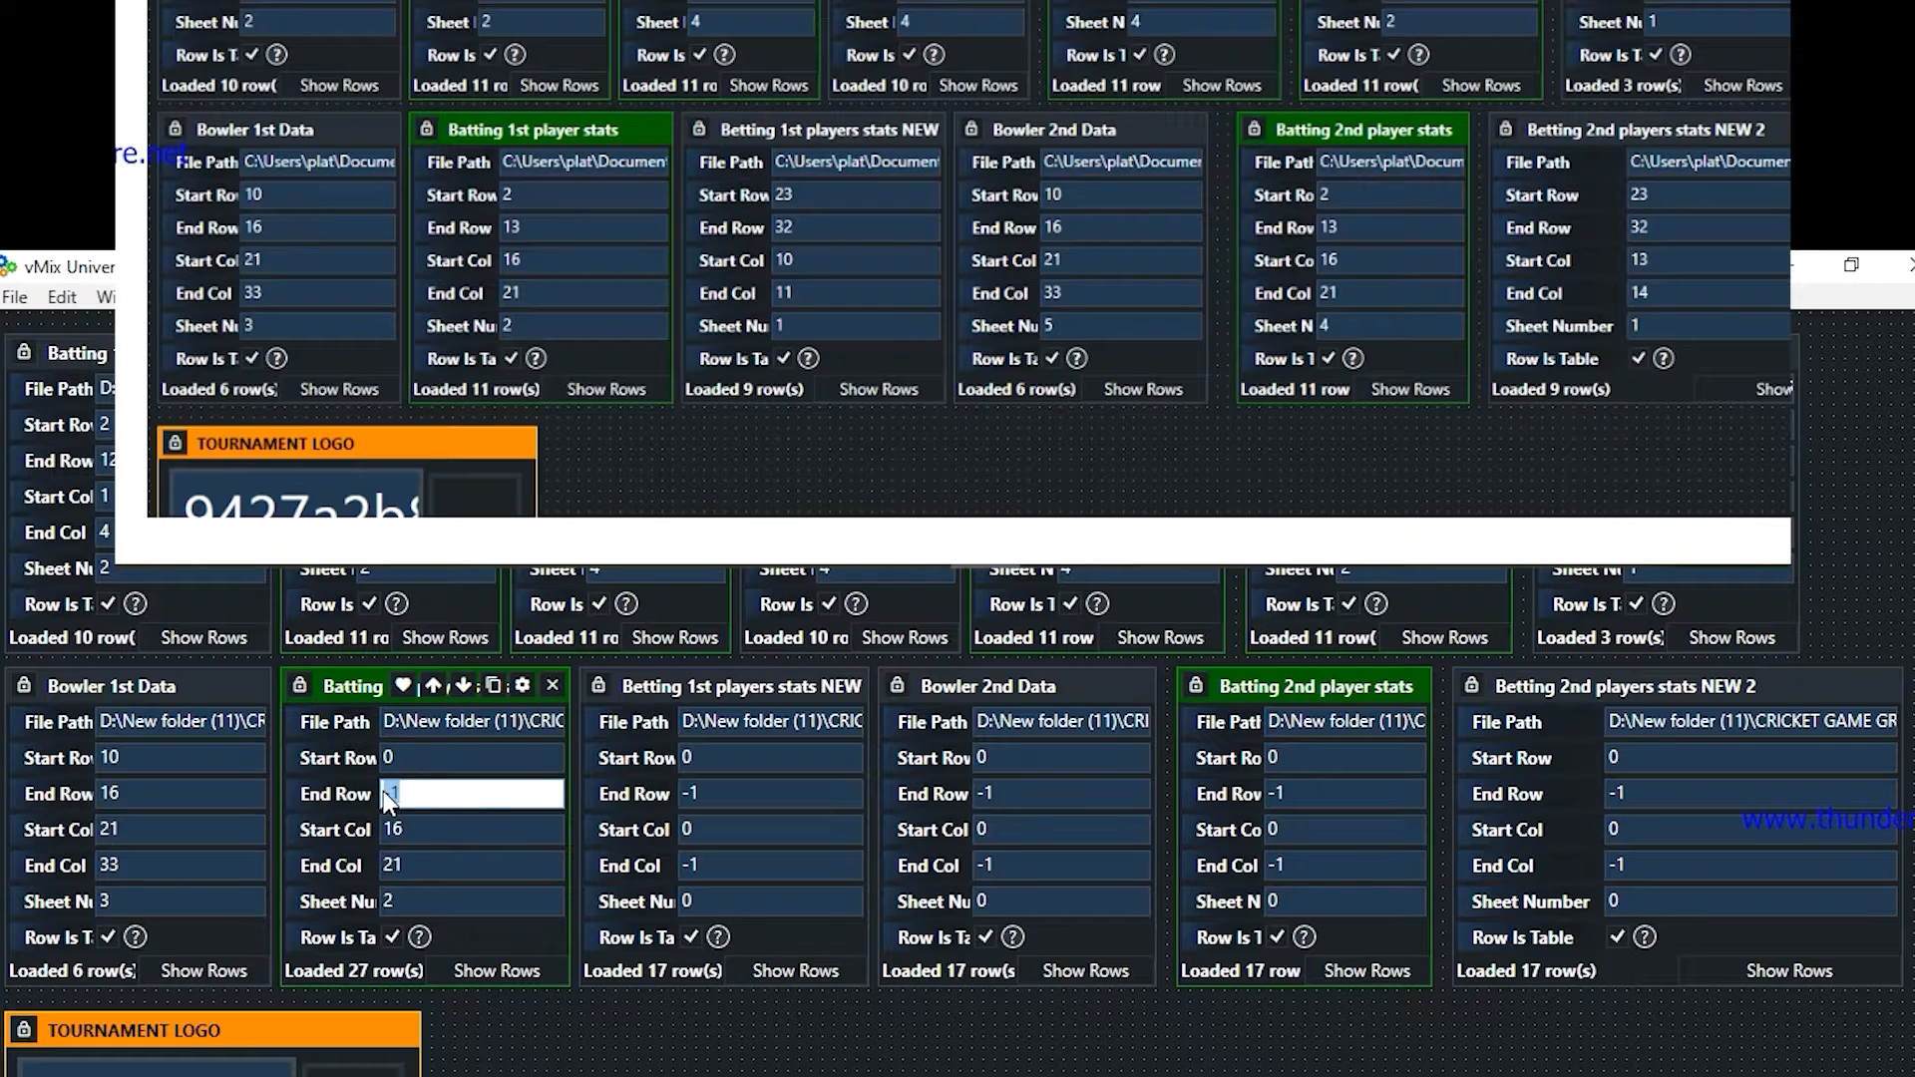
pyautogui.hotkey('shift', 'Tab')
pyautogui.write('2')
pyautogui.press('Tab')
pyautogui.write('13')
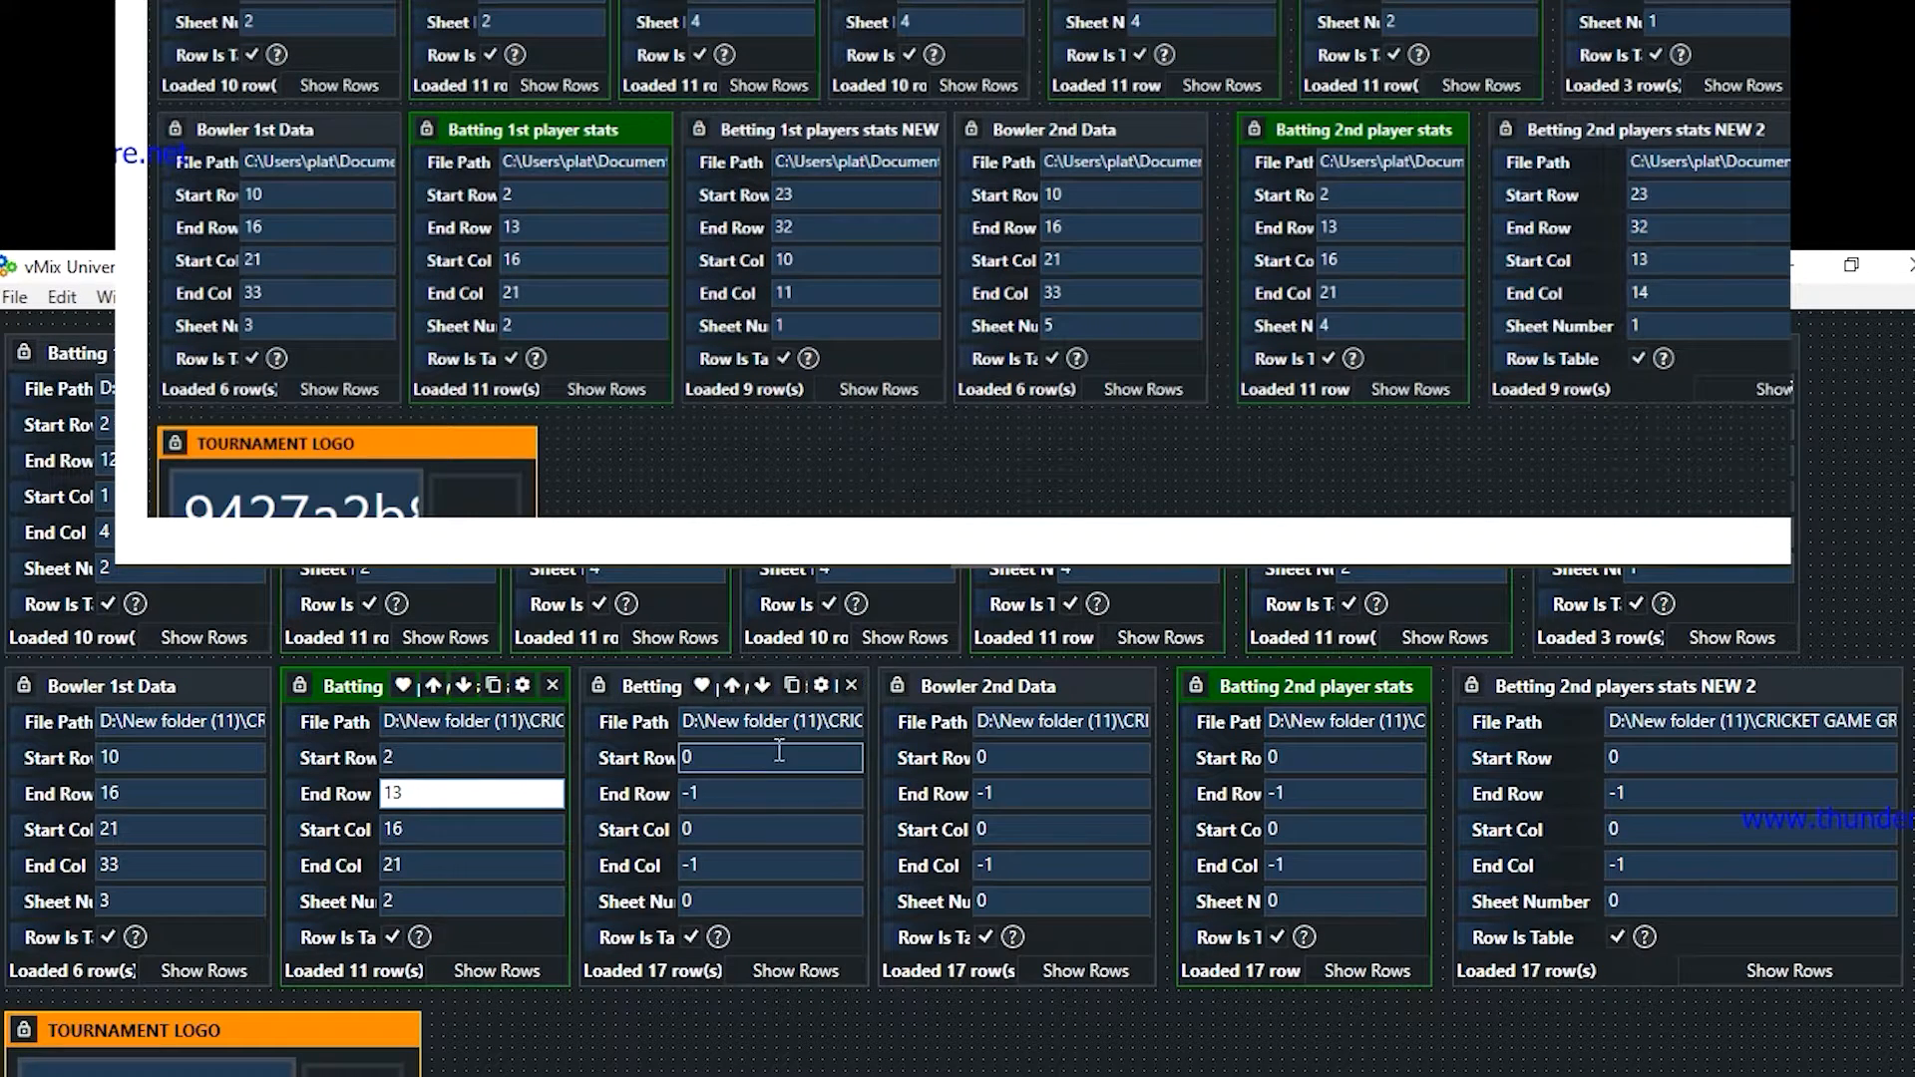
# - Set the Betting 1st players stats NEW widget to sheet number 1, columns 10 to 11 and rows 23 to 32
pyautogui.click(756, 898)
pyautogui.write('1')
pyautogui.hotkey('shift', 'Tab')
pyautogui.write('11')
pyautogui.hotkey('shift', 'Tab')
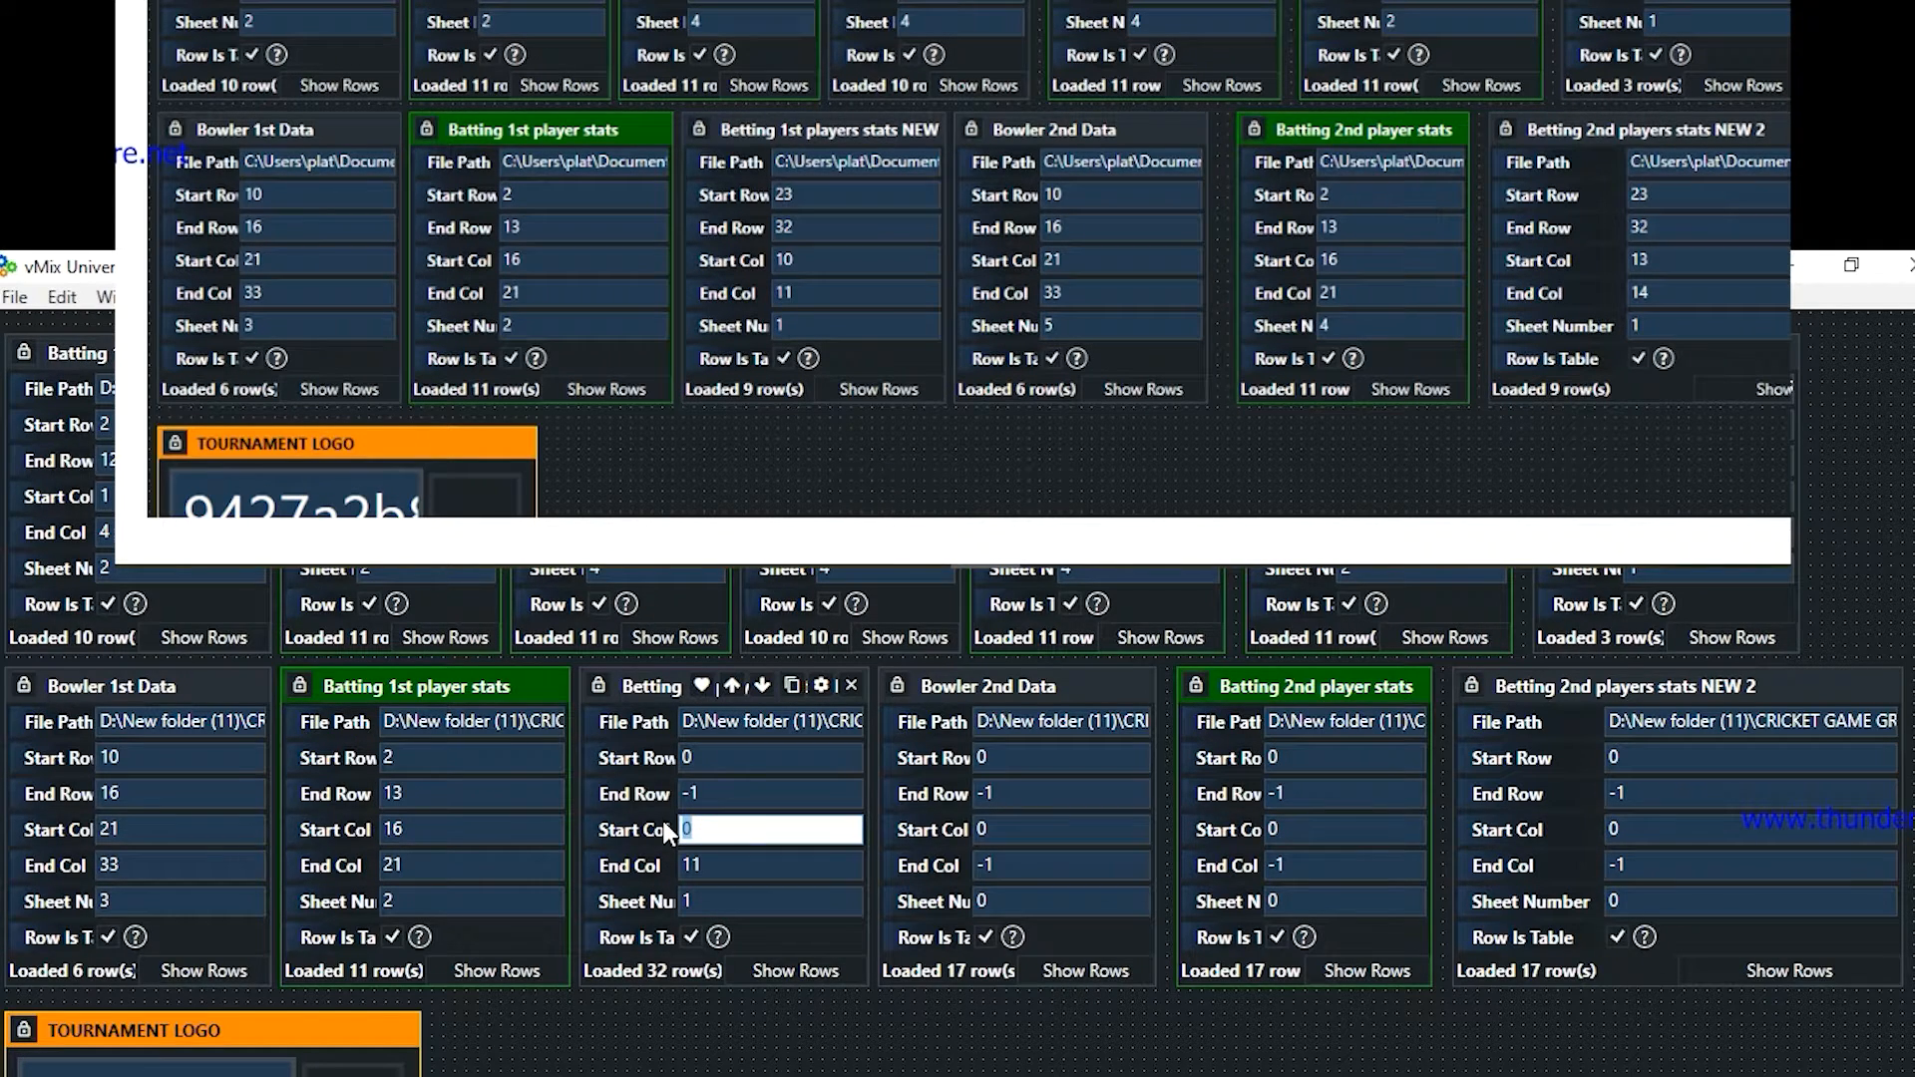
pyautogui.write('10')
pyautogui.hotkey('shift', 'Tab')
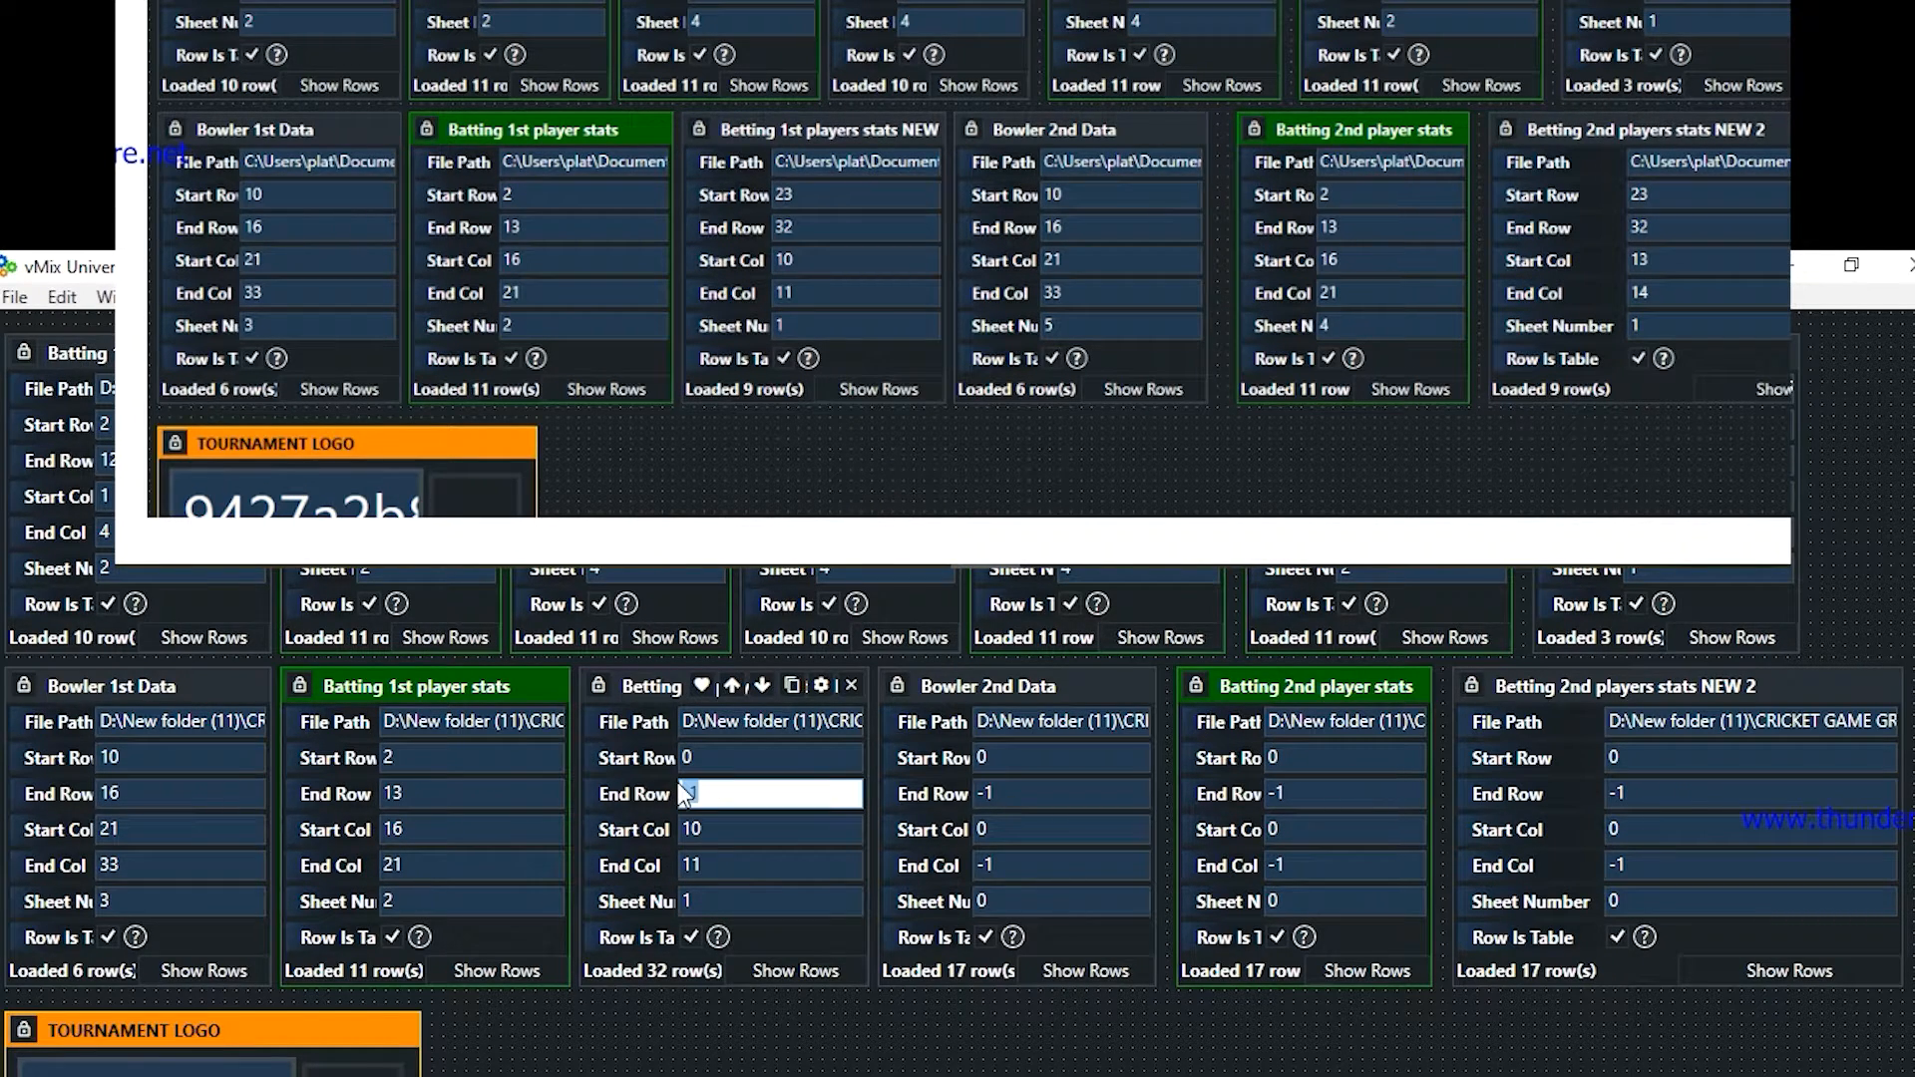
pyautogui.write('32')
pyautogui.hotkey('shift', 'Tab')
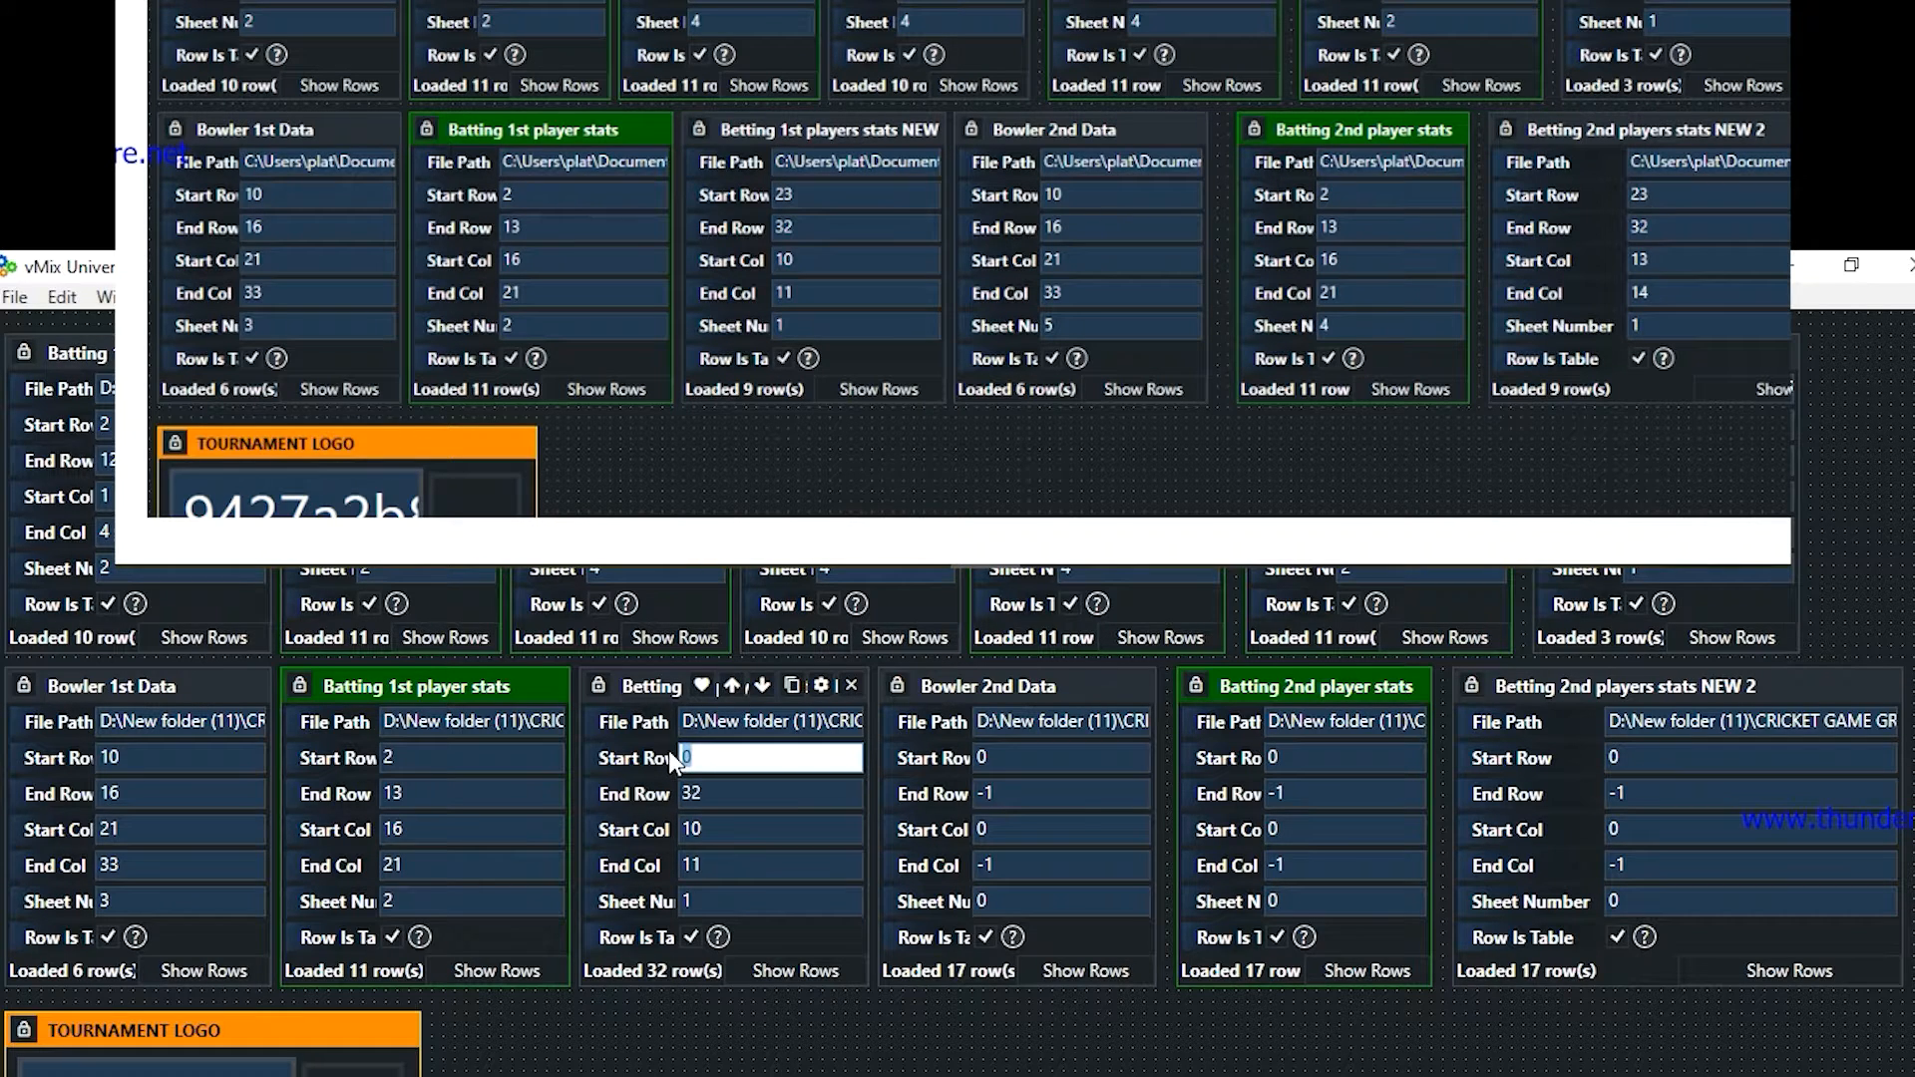
pyautogui.write('23')
# - Set the Bowler 2nd Data widget to sheet number 5, columns 21 to 33 and rows 10 to 16
pyautogui.click(970, 898)
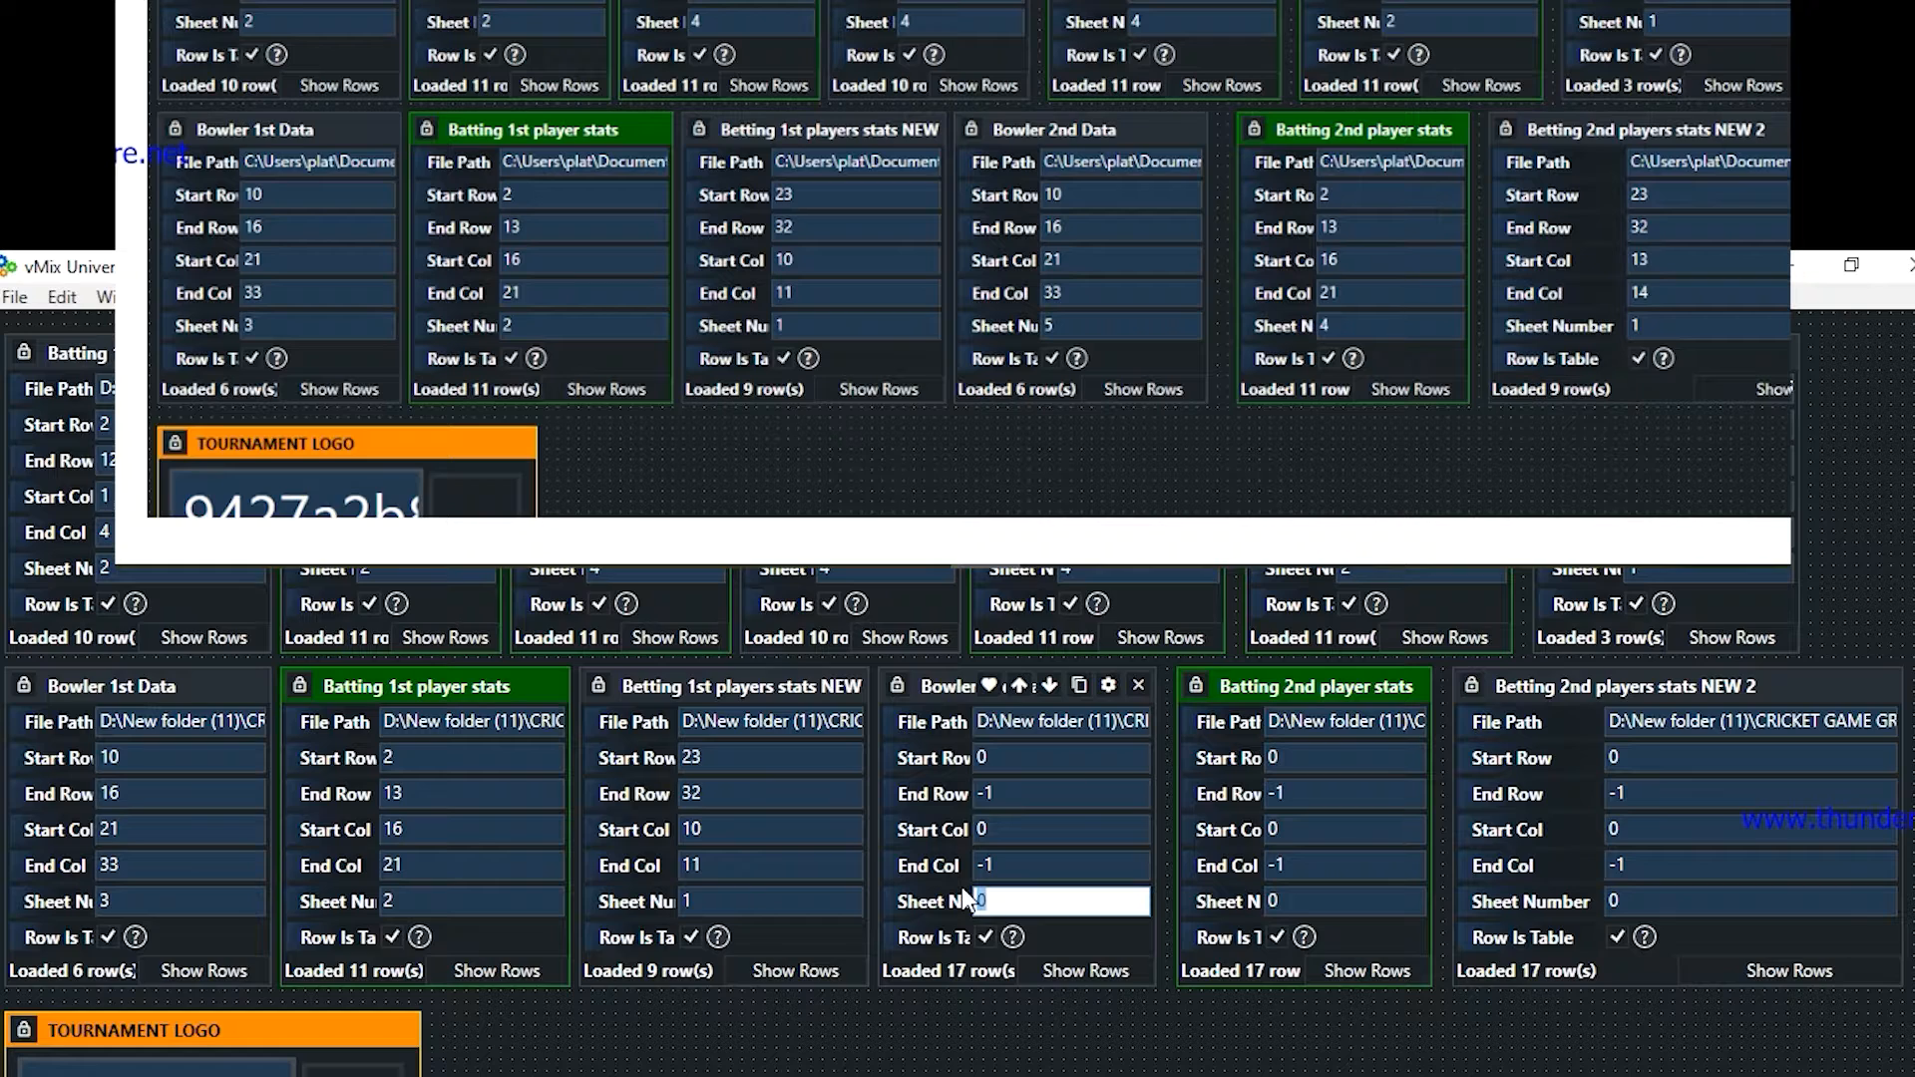
pyautogui.write('5')
pyautogui.hotkey('shift', 'Tab')
pyautogui.write('33')
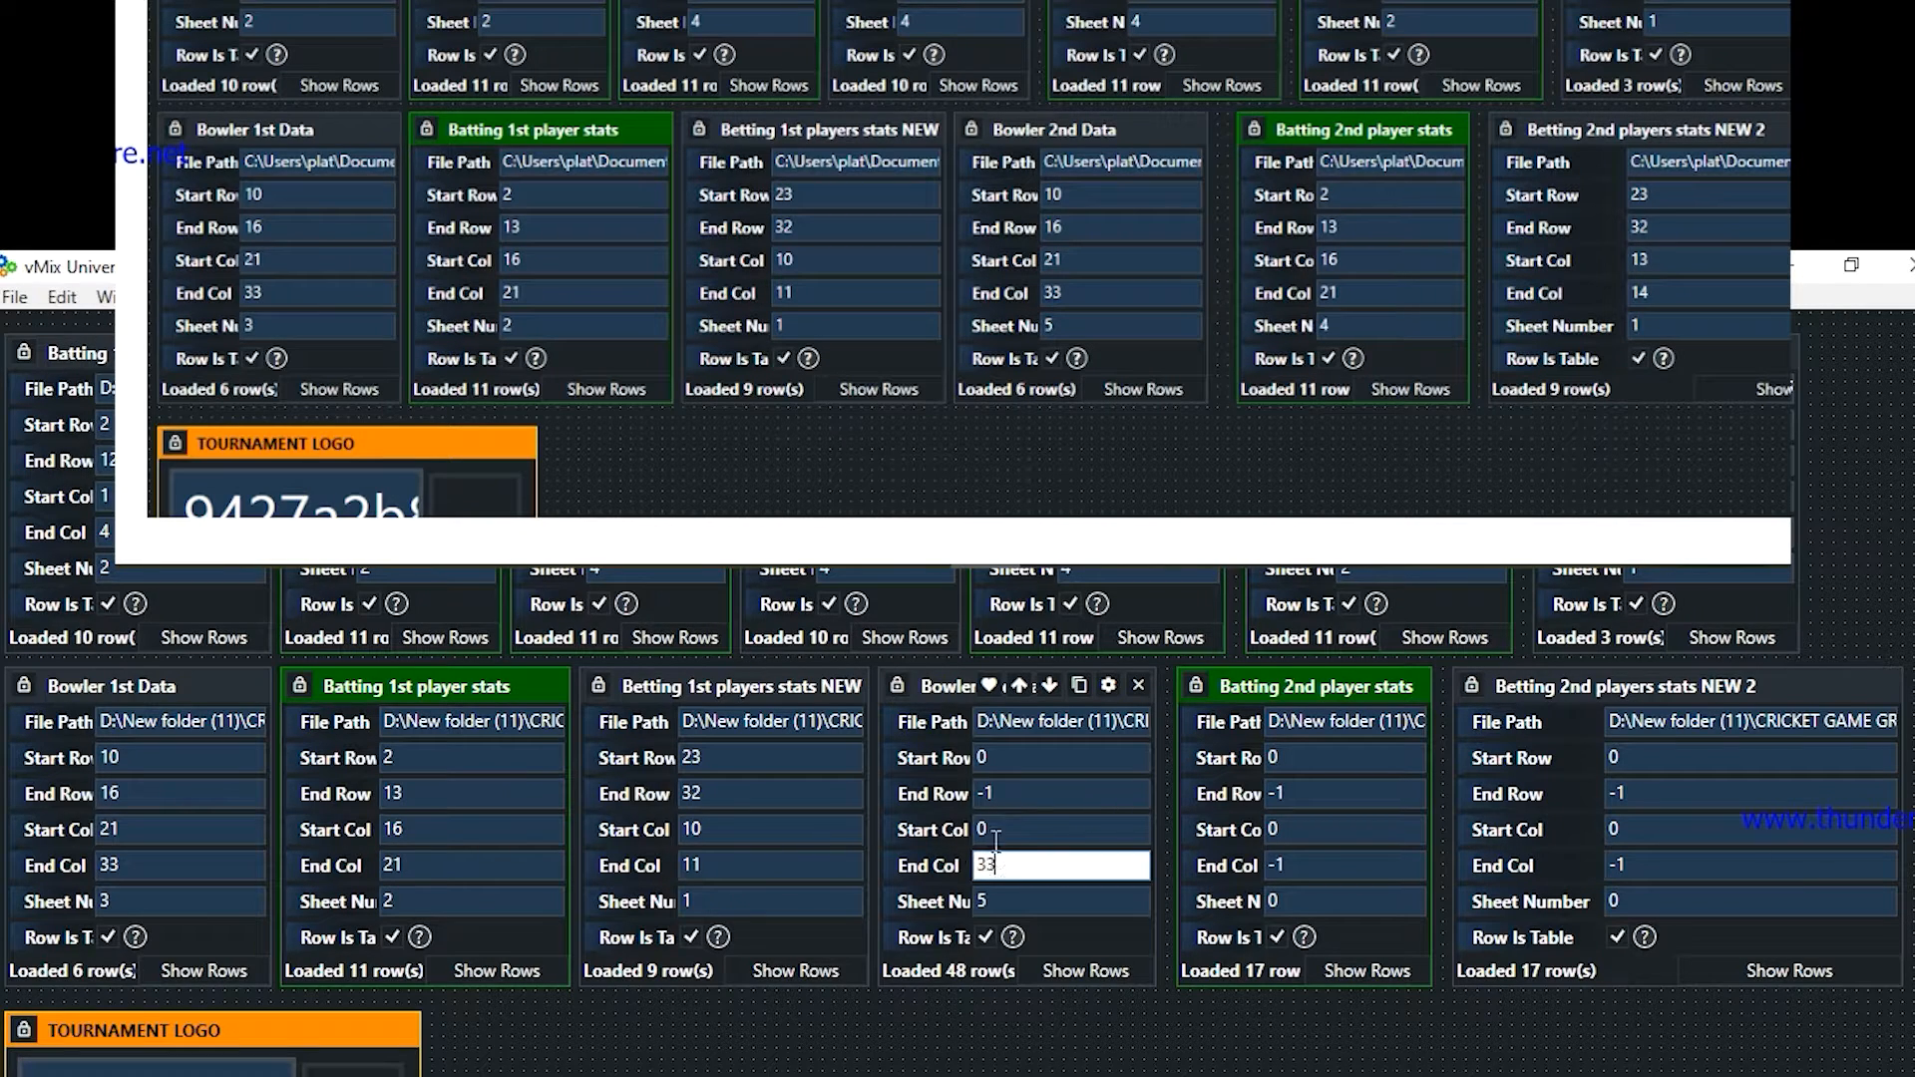
pyautogui.hotkey('shift', 'Tab')
pyautogui.write('21')
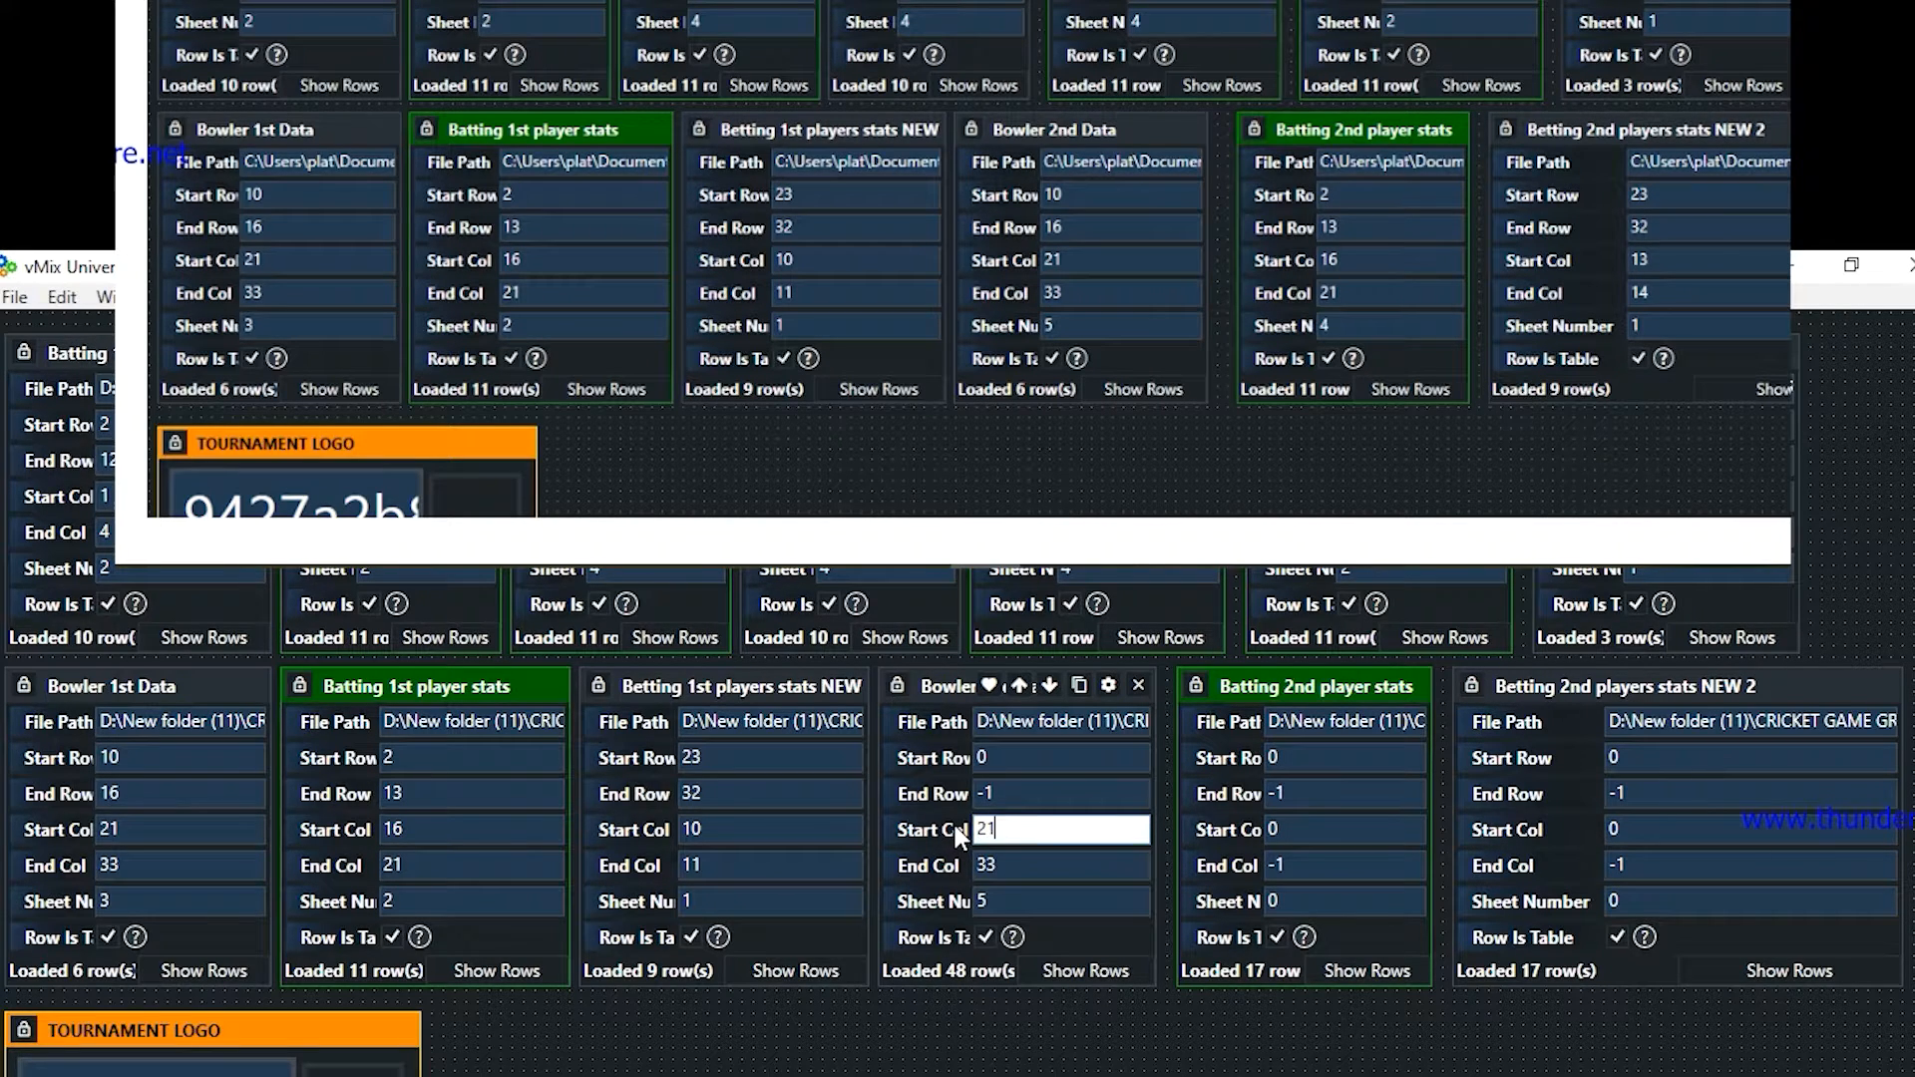
pyautogui.doubleClick(1001, 799)
pyautogui.write('16')
pyautogui.hotkey('shift', 'Tab')
pyautogui.write('10')
pyautogui.click(1017, 791)
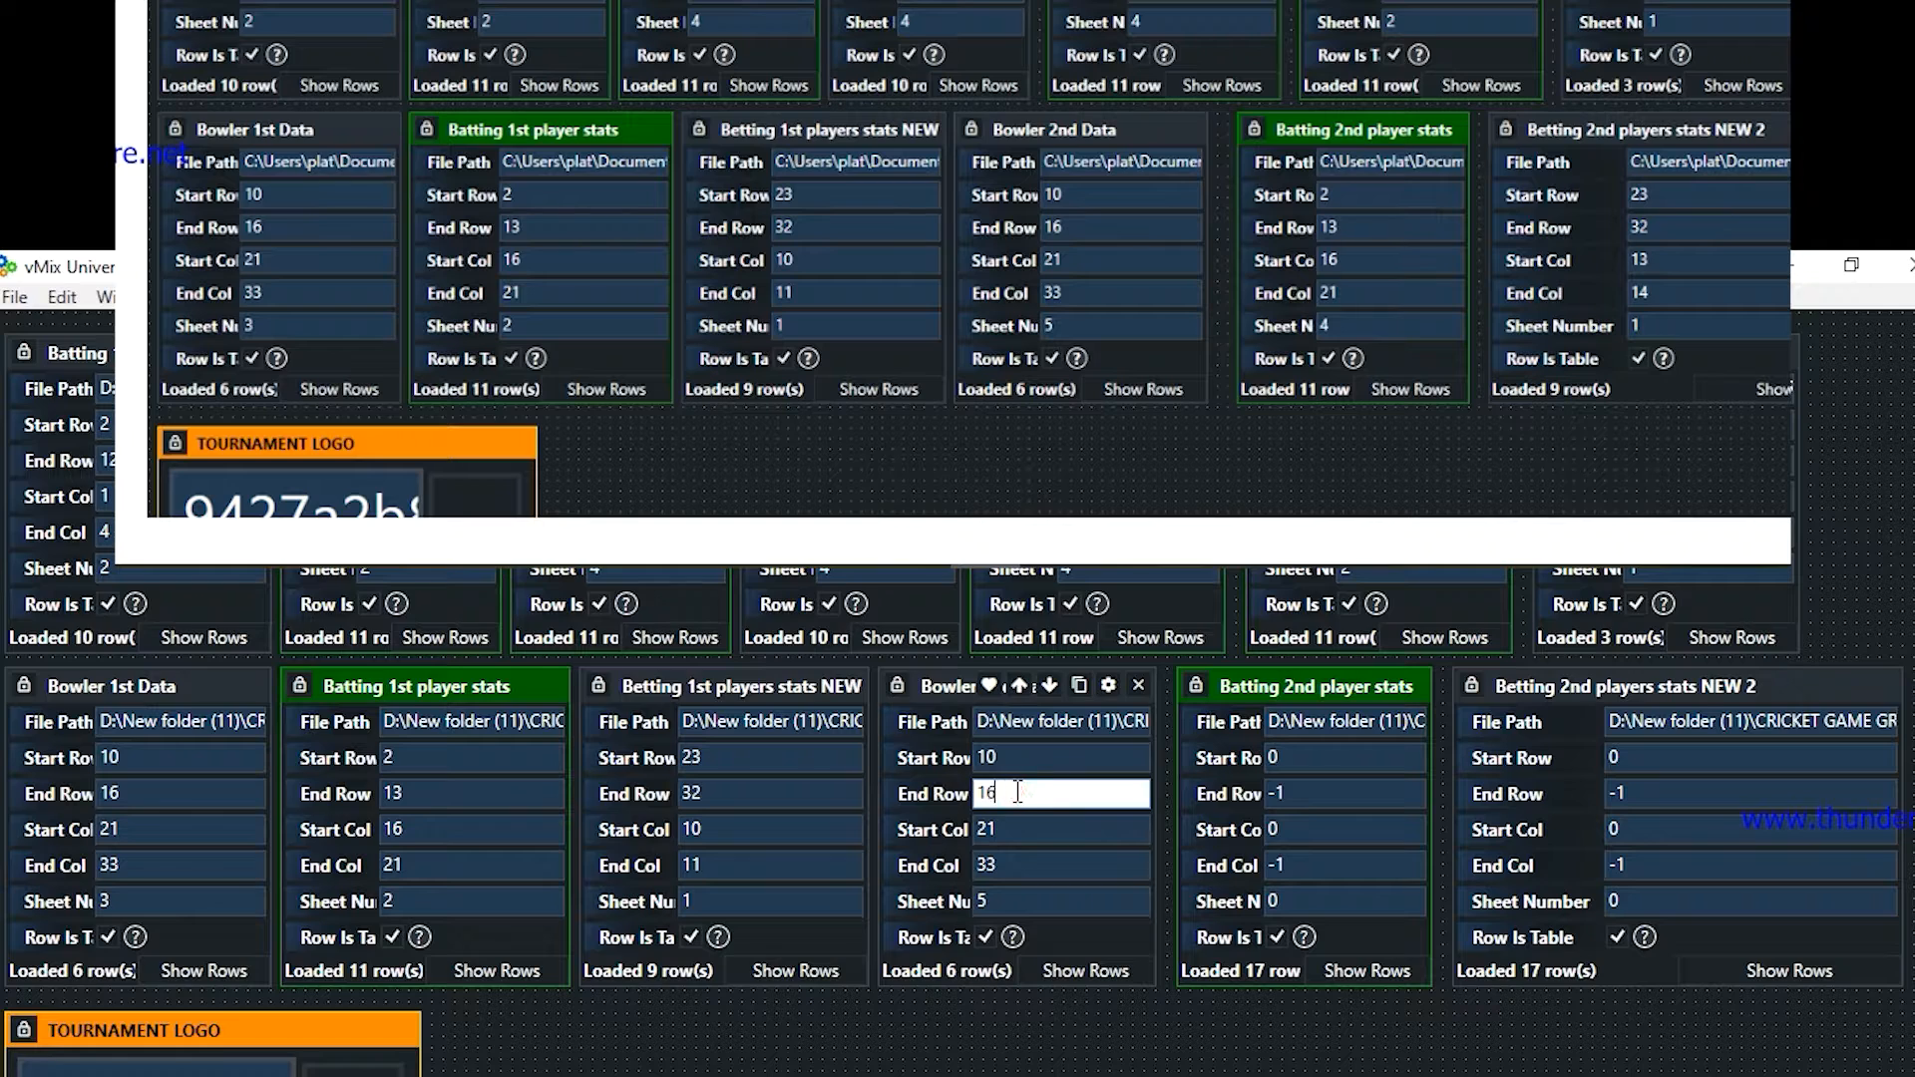
# - Set the Batting 2nd player stats widget to sheet number 4, columns 16 to 21 and rows 2 to 13
pyautogui.click(1322, 795)
pyautogui.click(1301, 866)
pyautogui.write('21')
pyautogui.press('Tab')
pyautogui.write('4')
pyautogui.hotkey('shift', 'Tab')
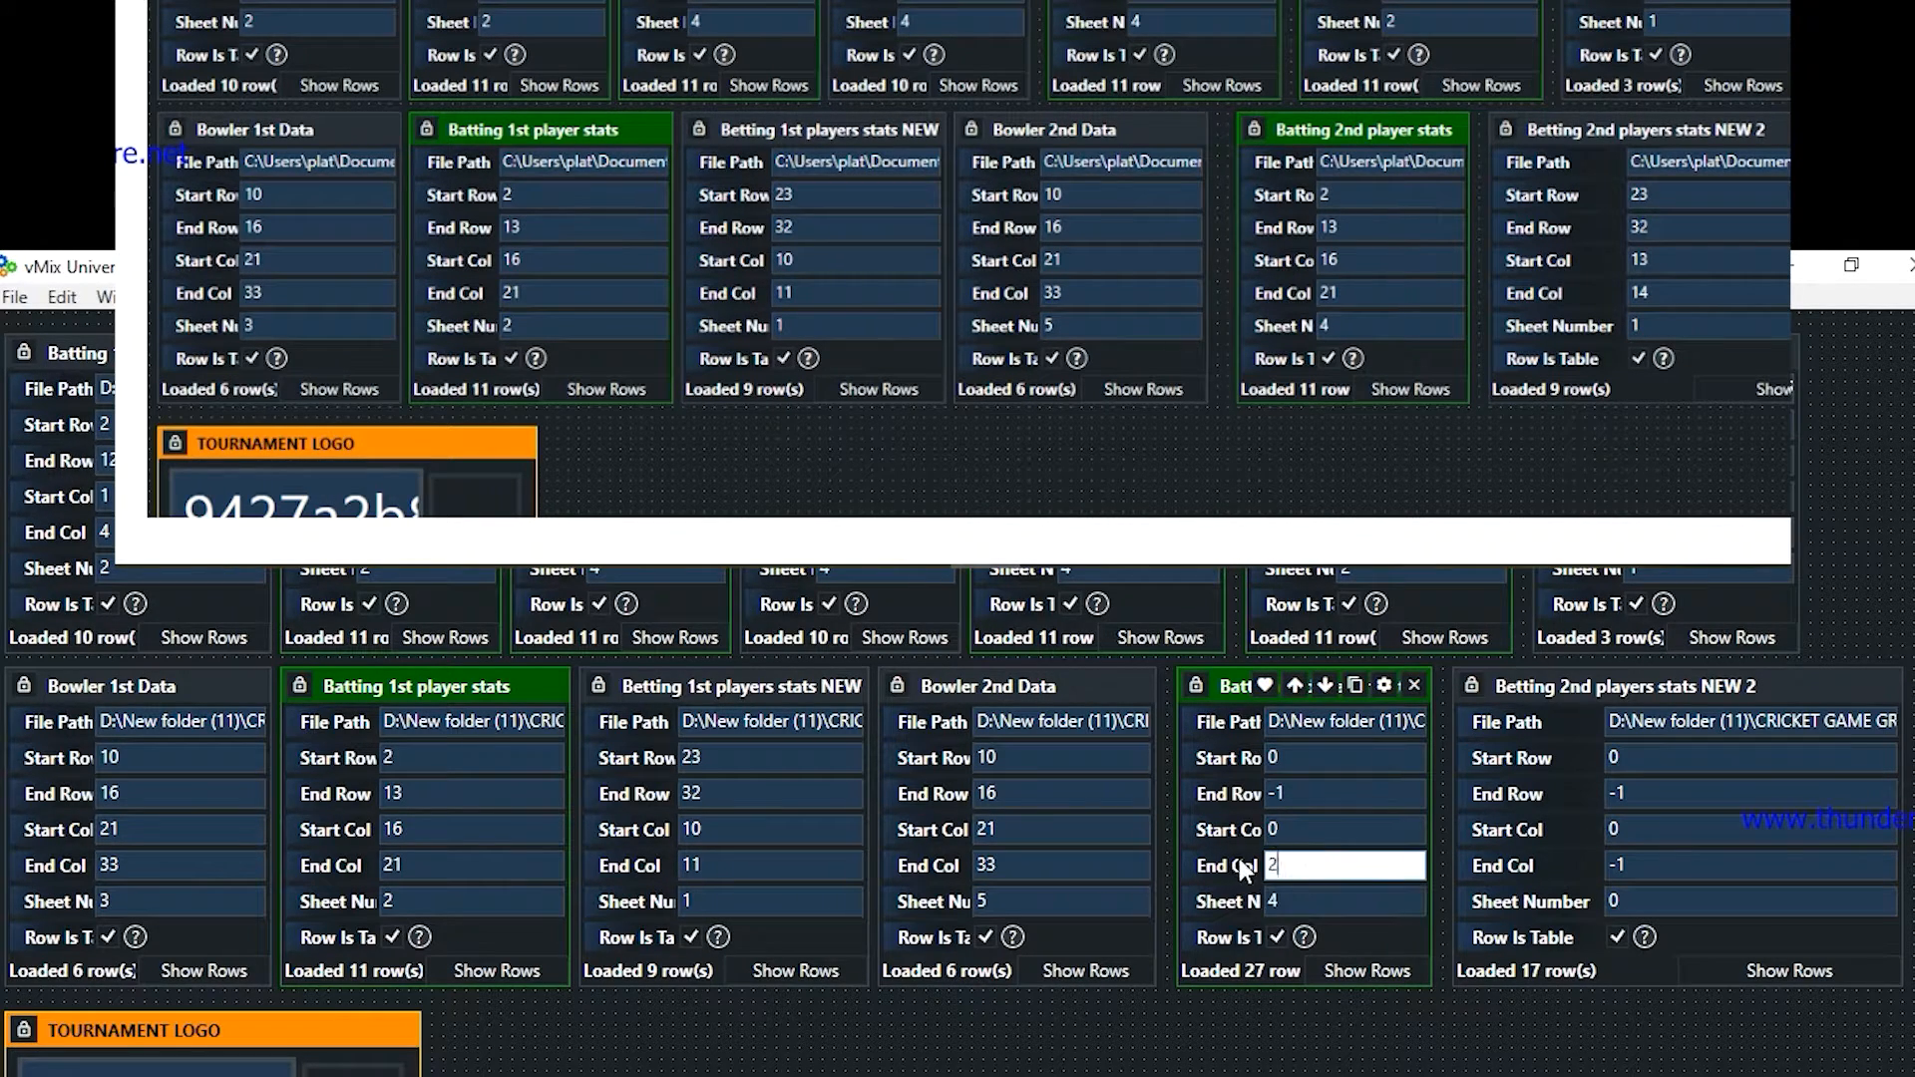
pyautogui.hotkey('shift', 'Tab')
pyautogui.write('16')
pyautogui.click(1311, 792)
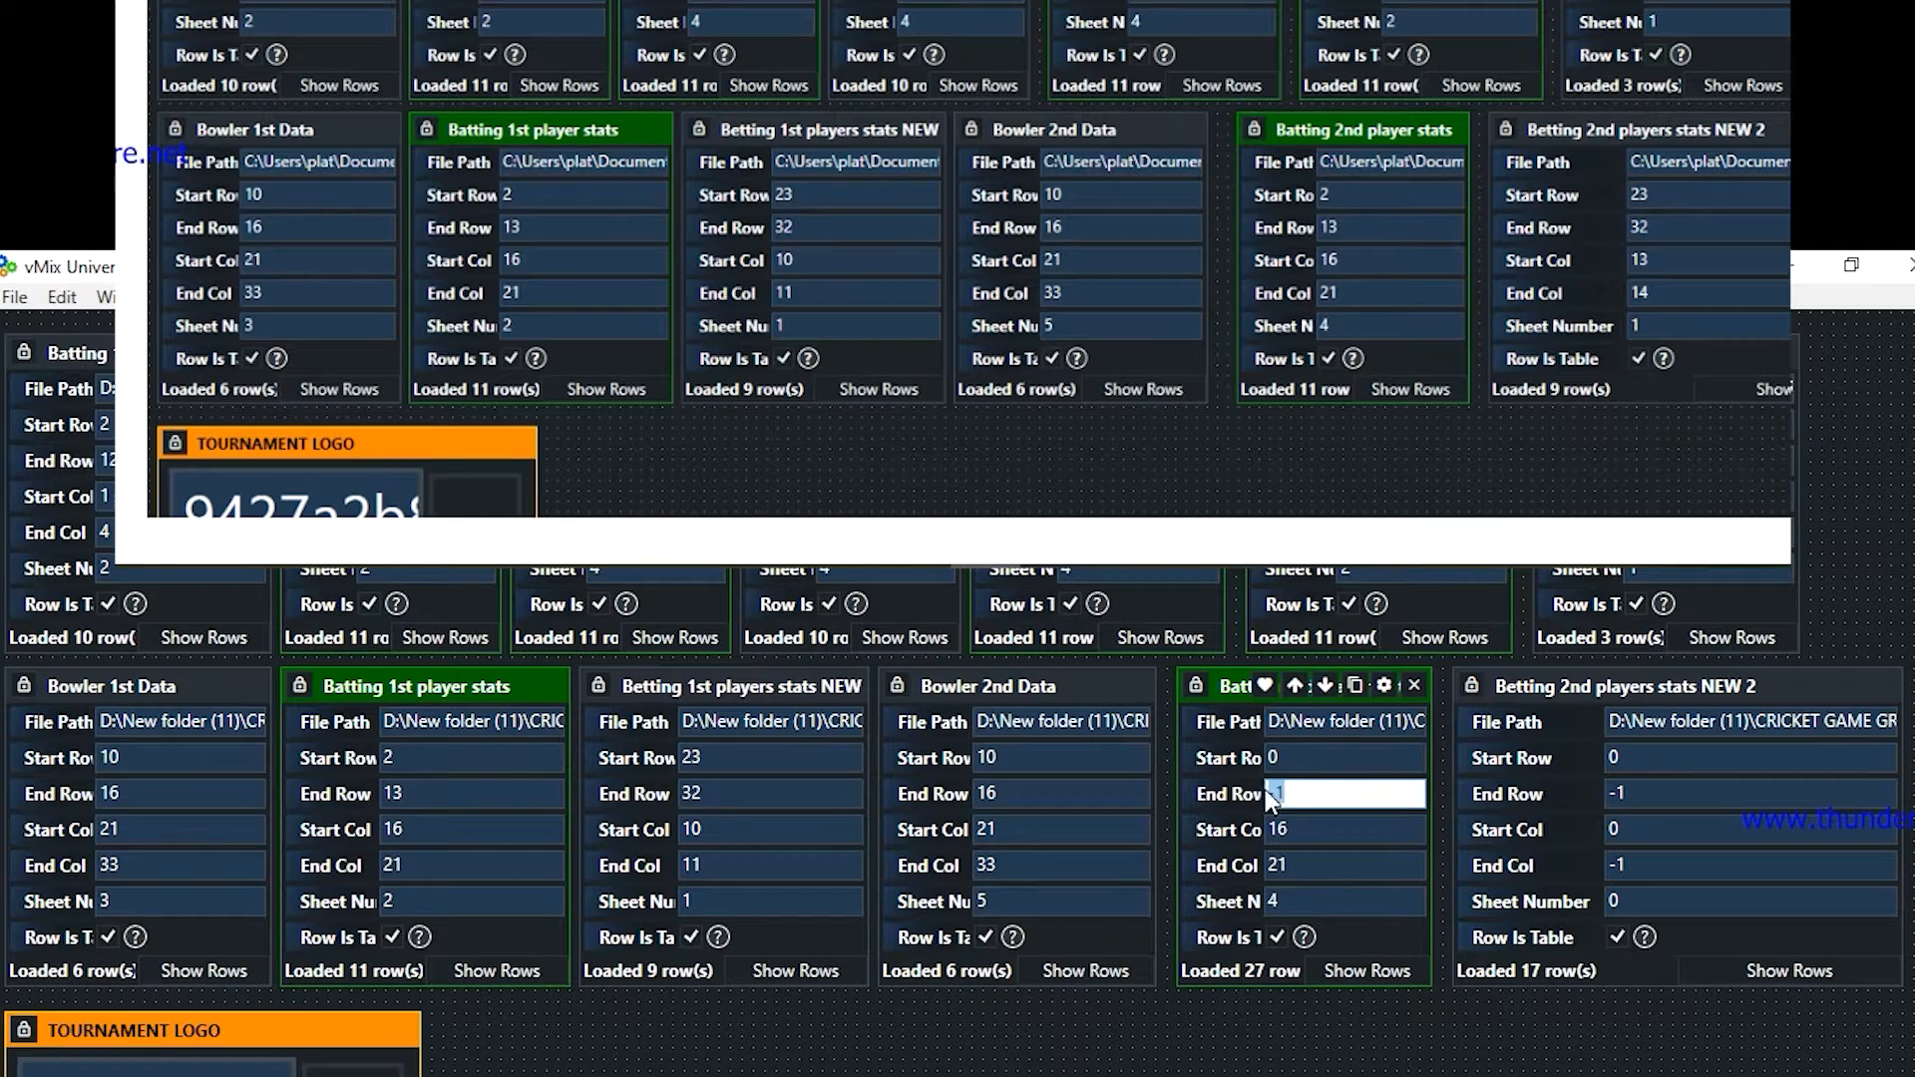
pyautogui.write('13')
pyautogui.click(1266, 756)
pyautogui.write('2')
pyautogui.click(1313, 803)
# - Set the Betting 2nd players stats NEW 2 widget to sheet number 1, columns 13 to 14 and rows 23 to 32
pyautogui.click(1638, 321)
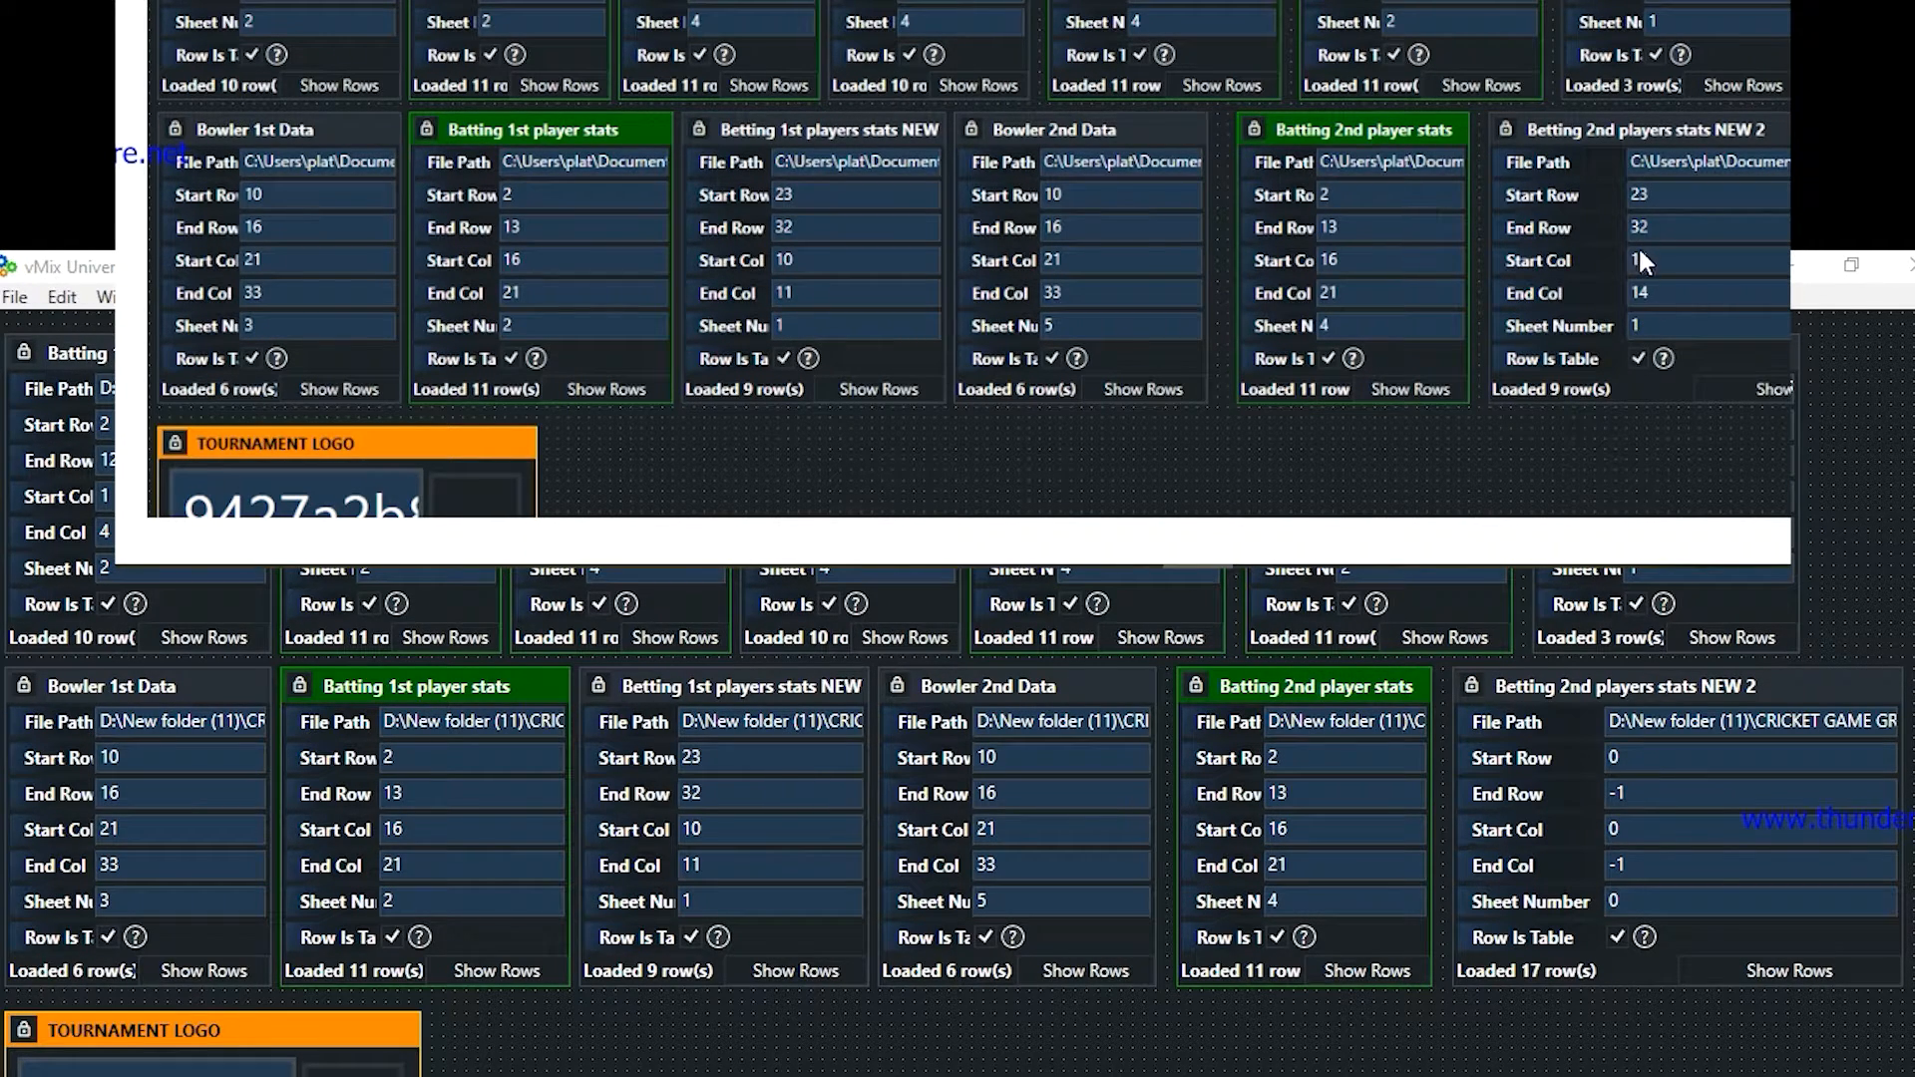
pyautogui.click(1696, 901)
pyautogui.write('1')
pyautogui.click(1696, 865)
pyautogui.write('14')
pyautogui.click(1626, 834)
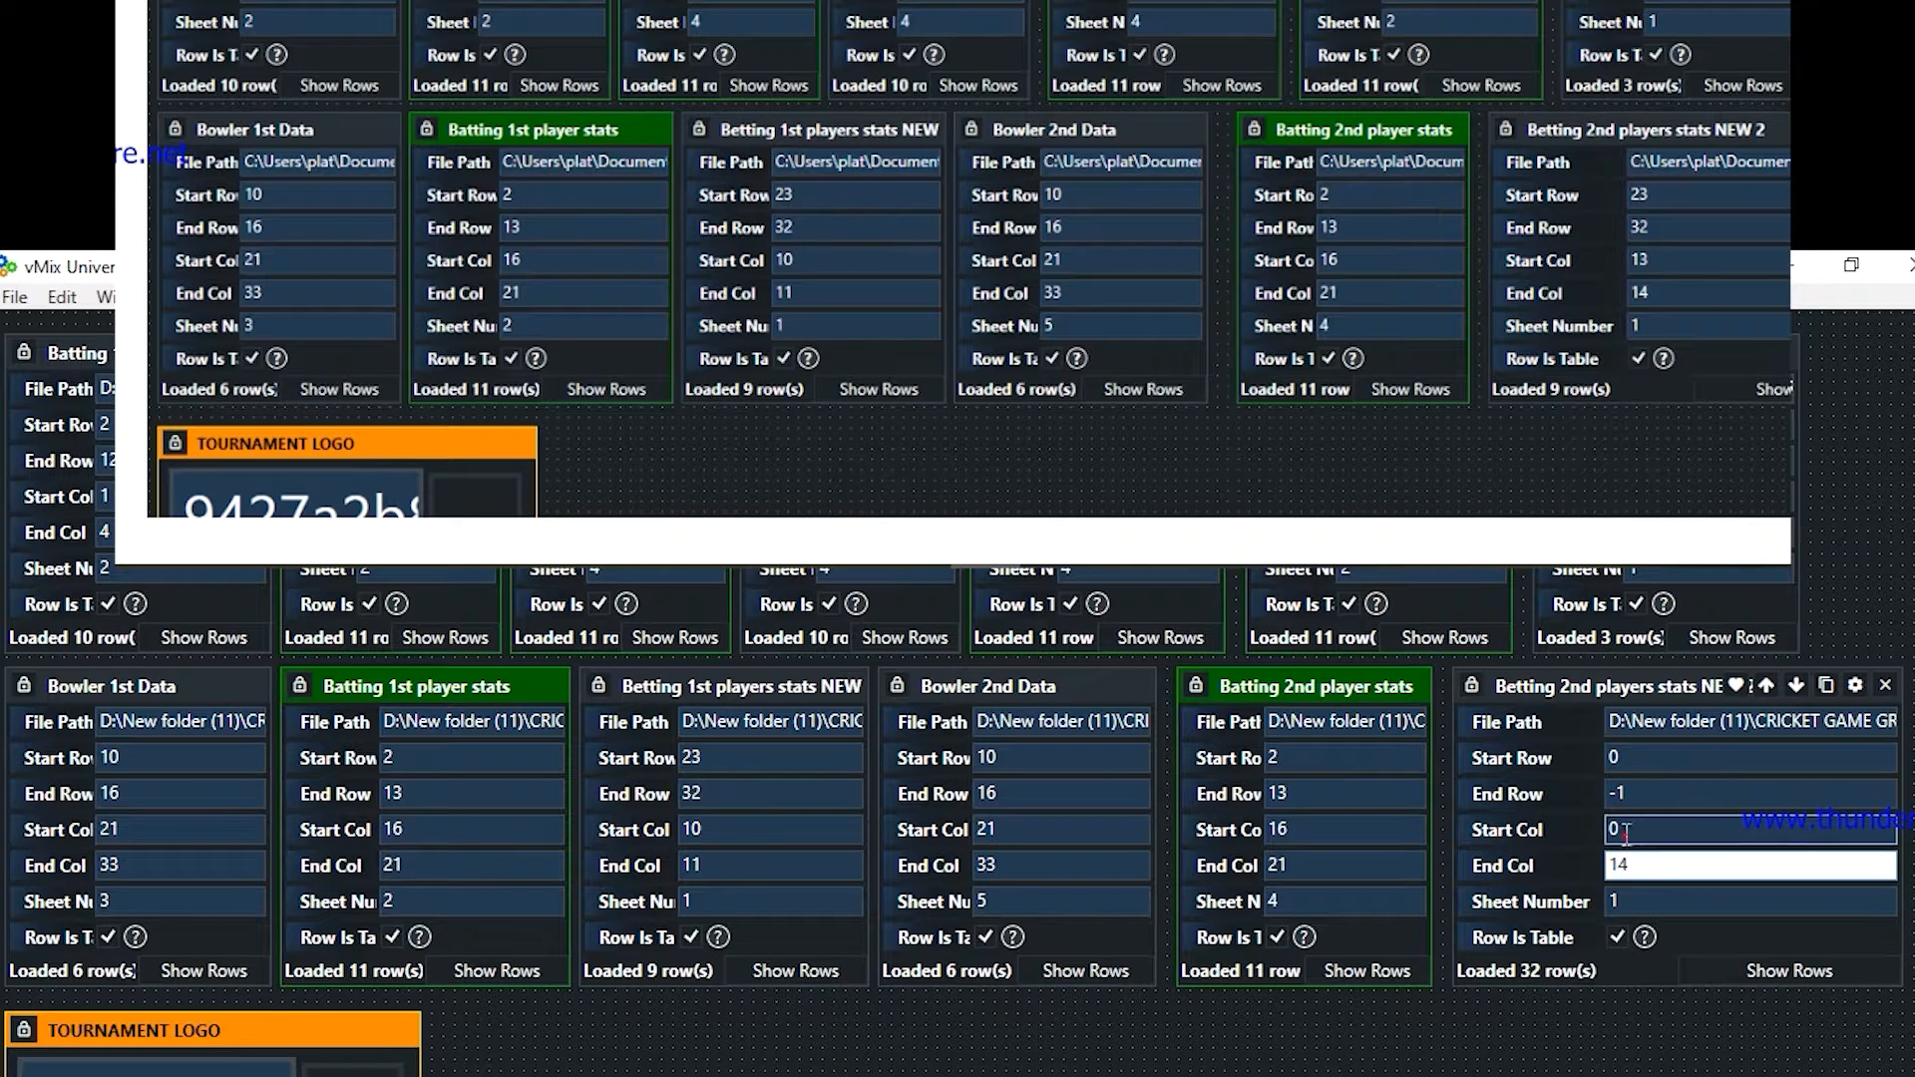
pyautogui.press('BackSpace')
pyautogui.write('13')
pyautogui.click(1639, 793)
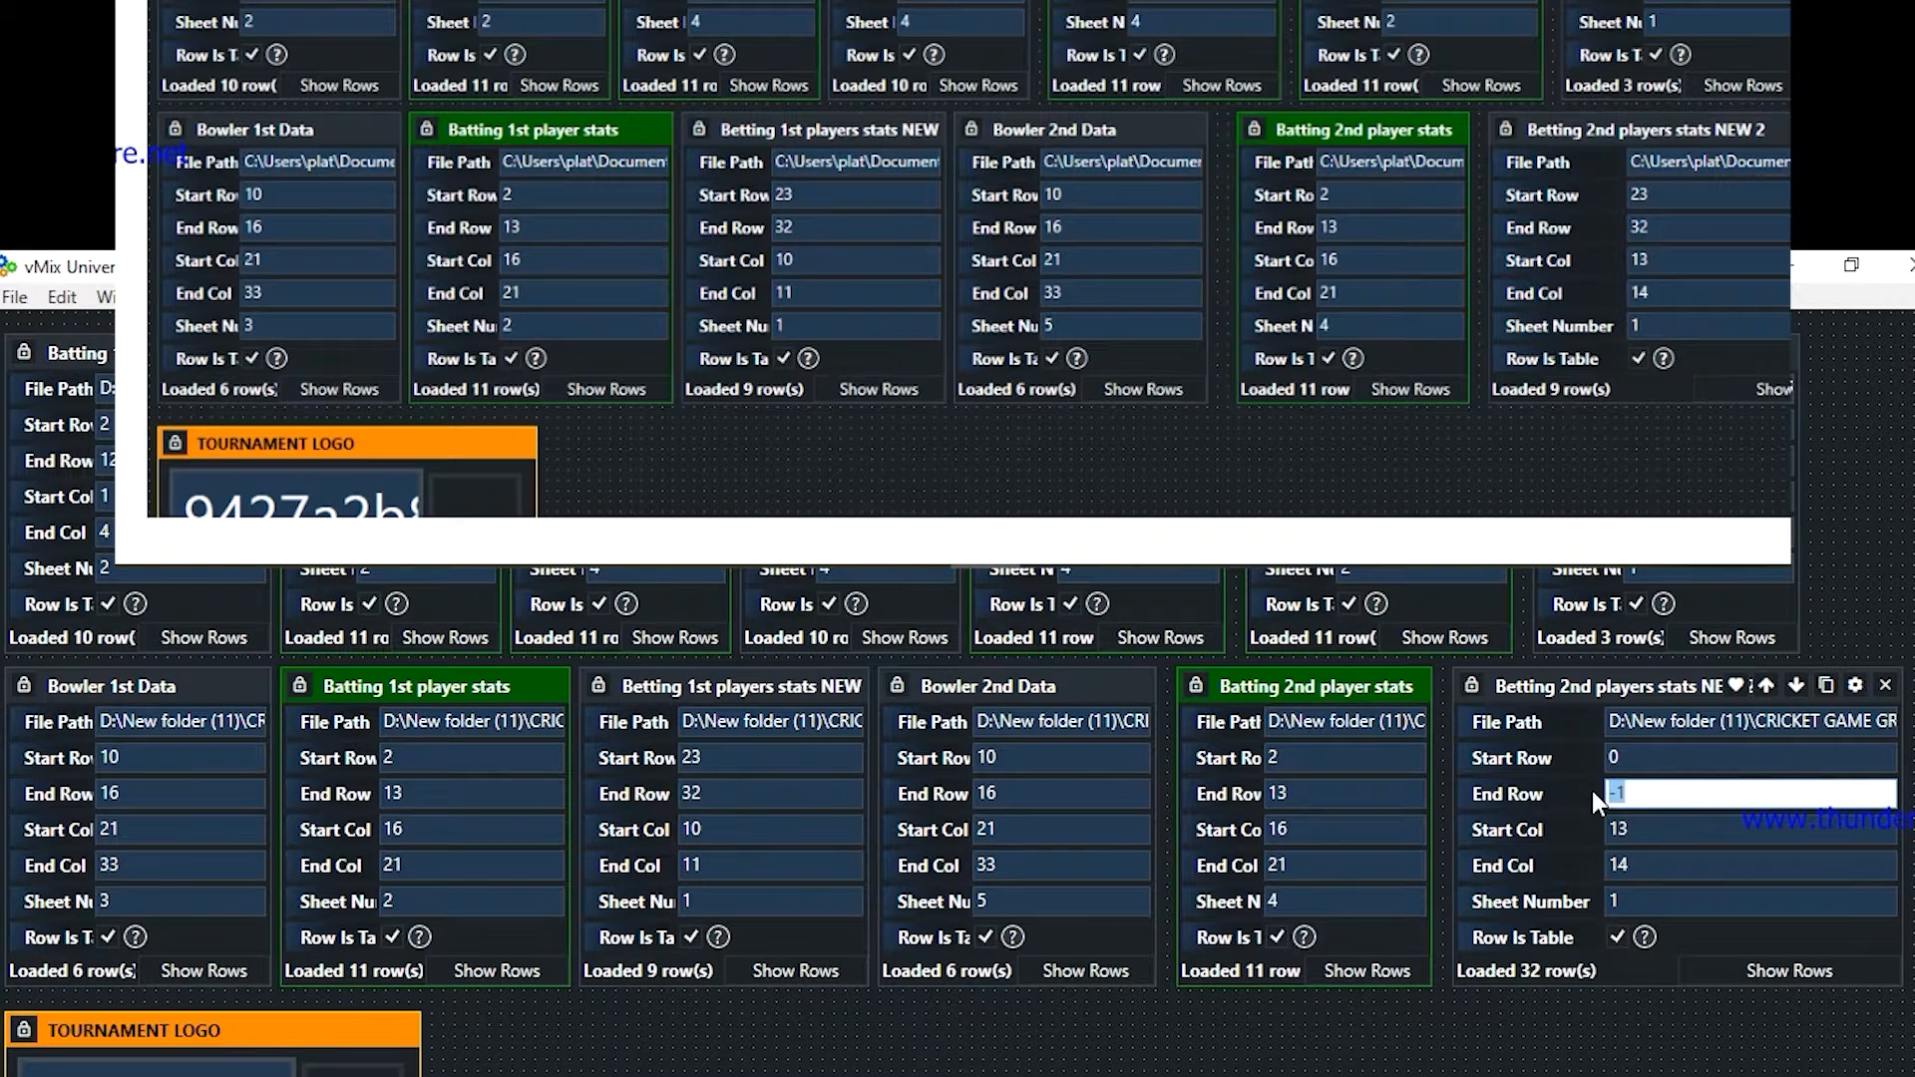
pyautogui.click(1599, 756)
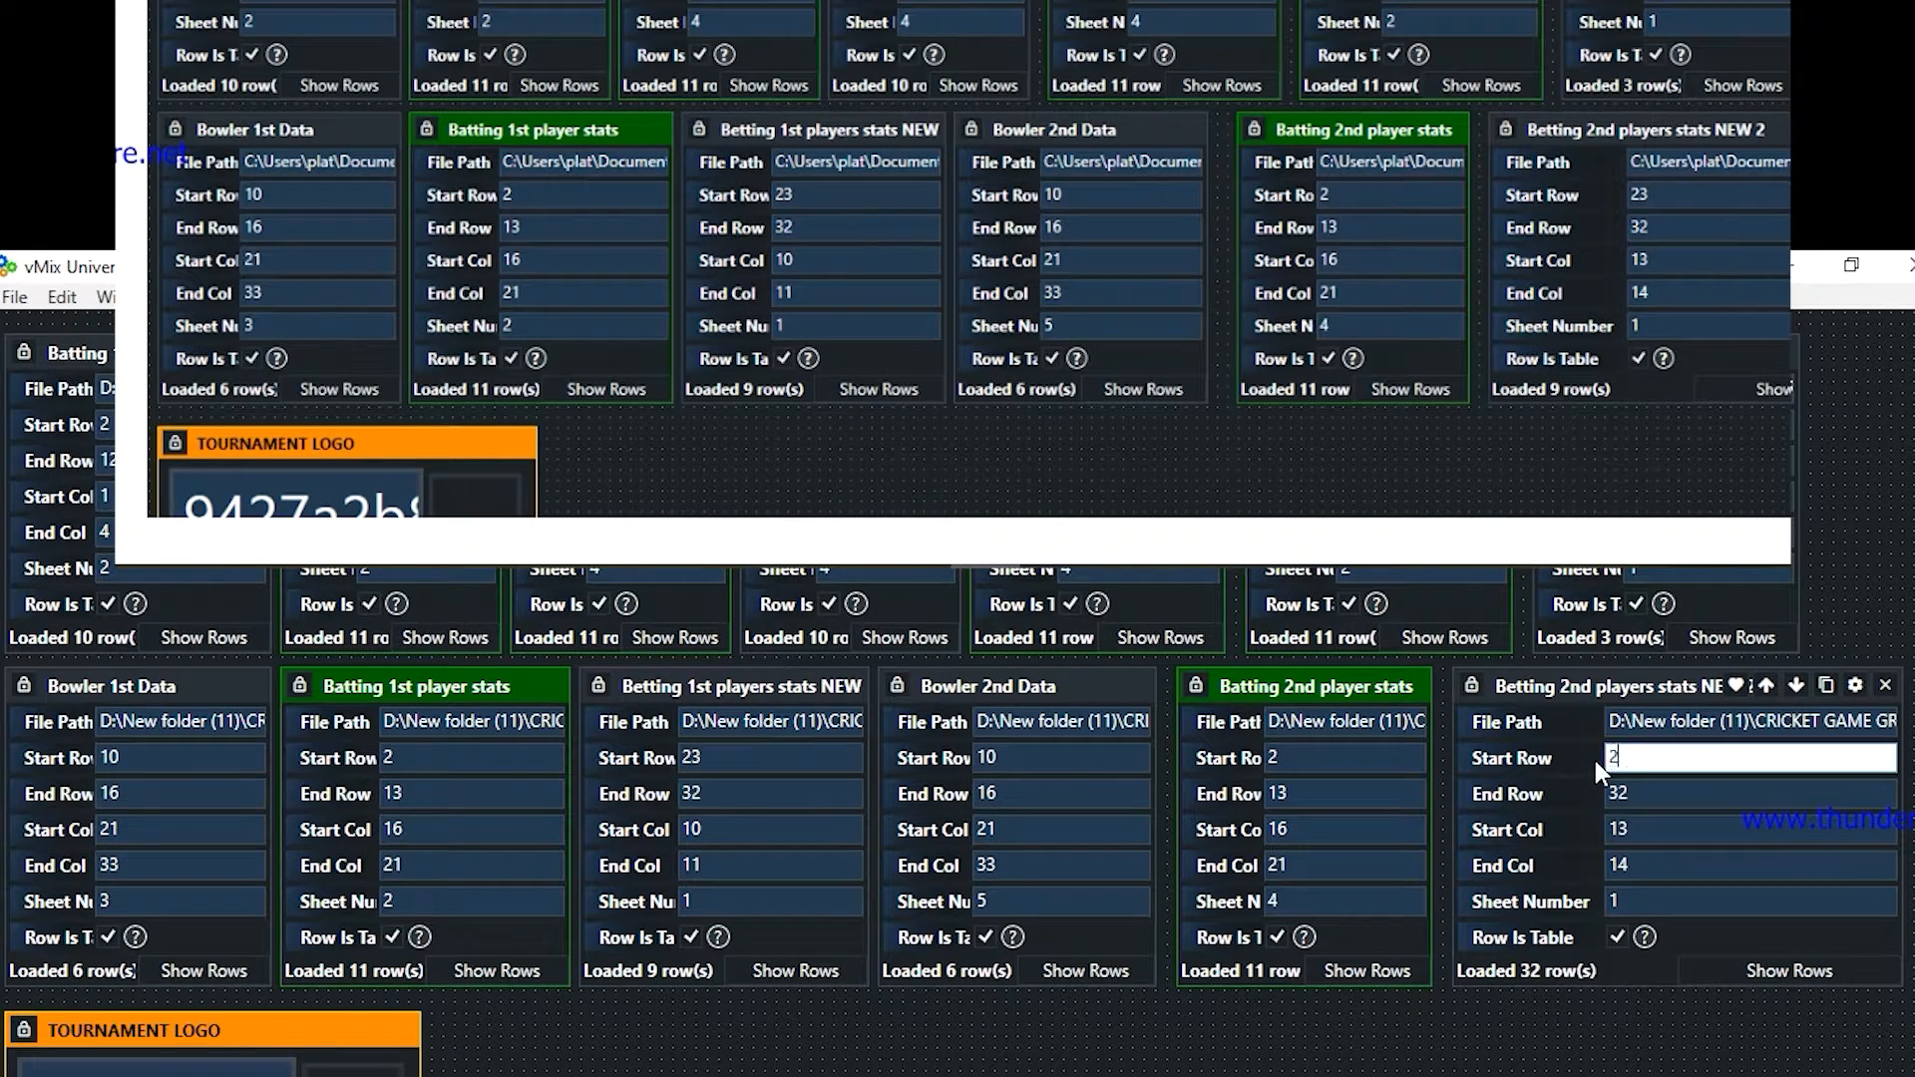
pyautogui.write('23')
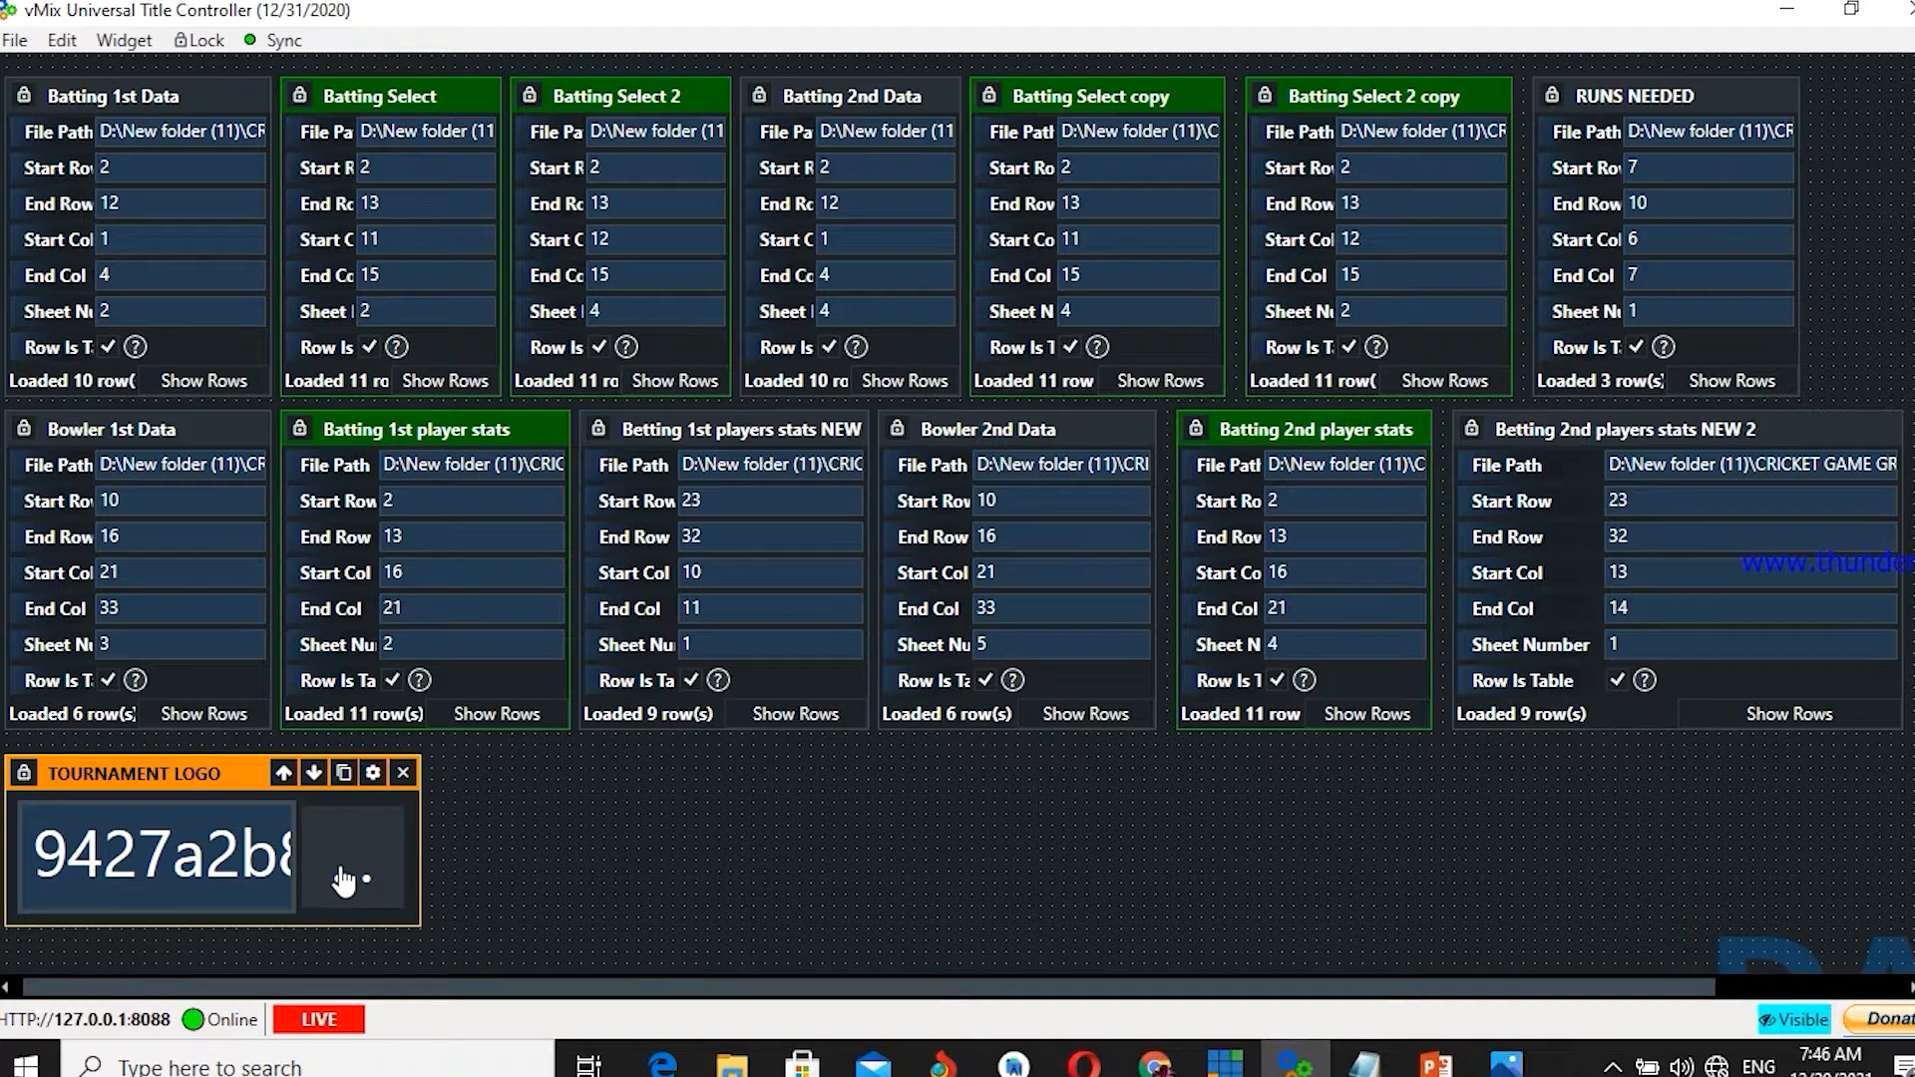
# - Load the ICC Cricket World Cup 2019 logo image from the TEAMS FLAGS folder into the TOURNAMENT LOGO widget
pyautogui.click(397, 887)
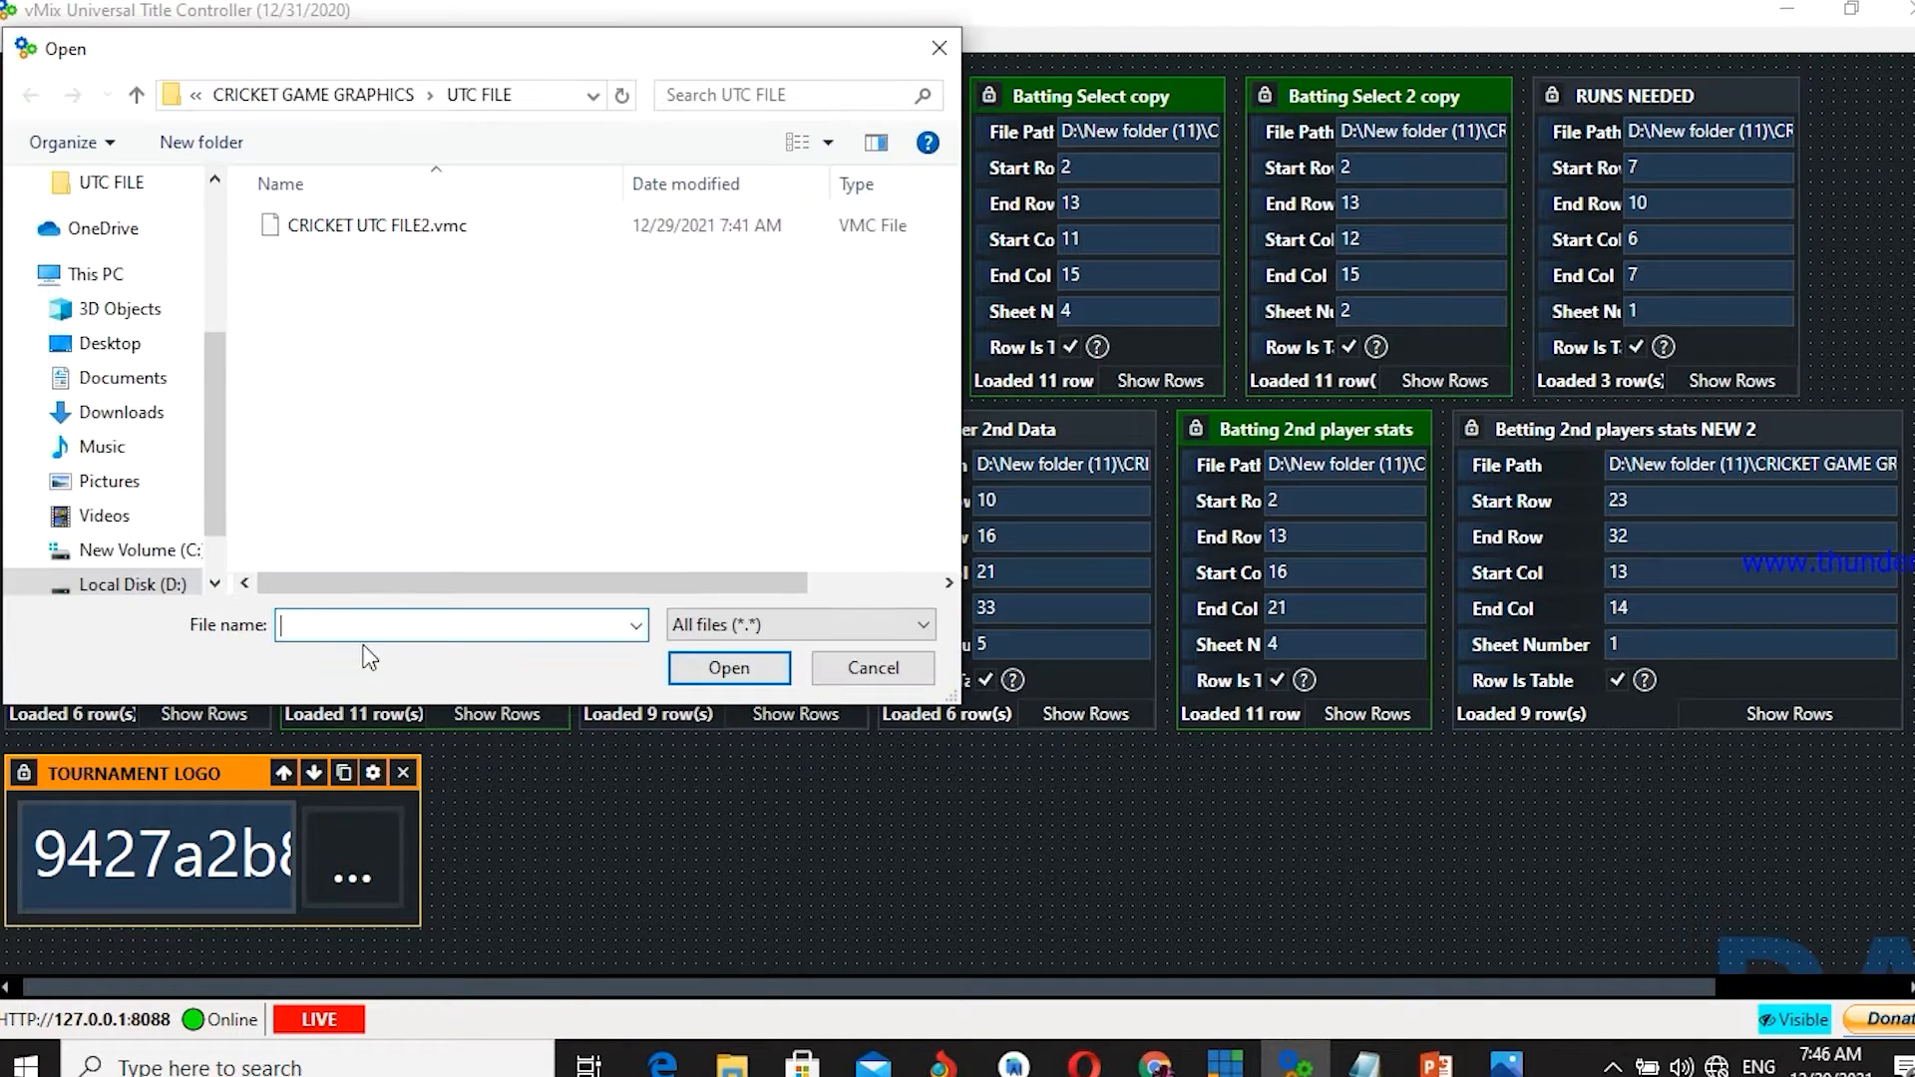
pyautogui.click(354, 95)
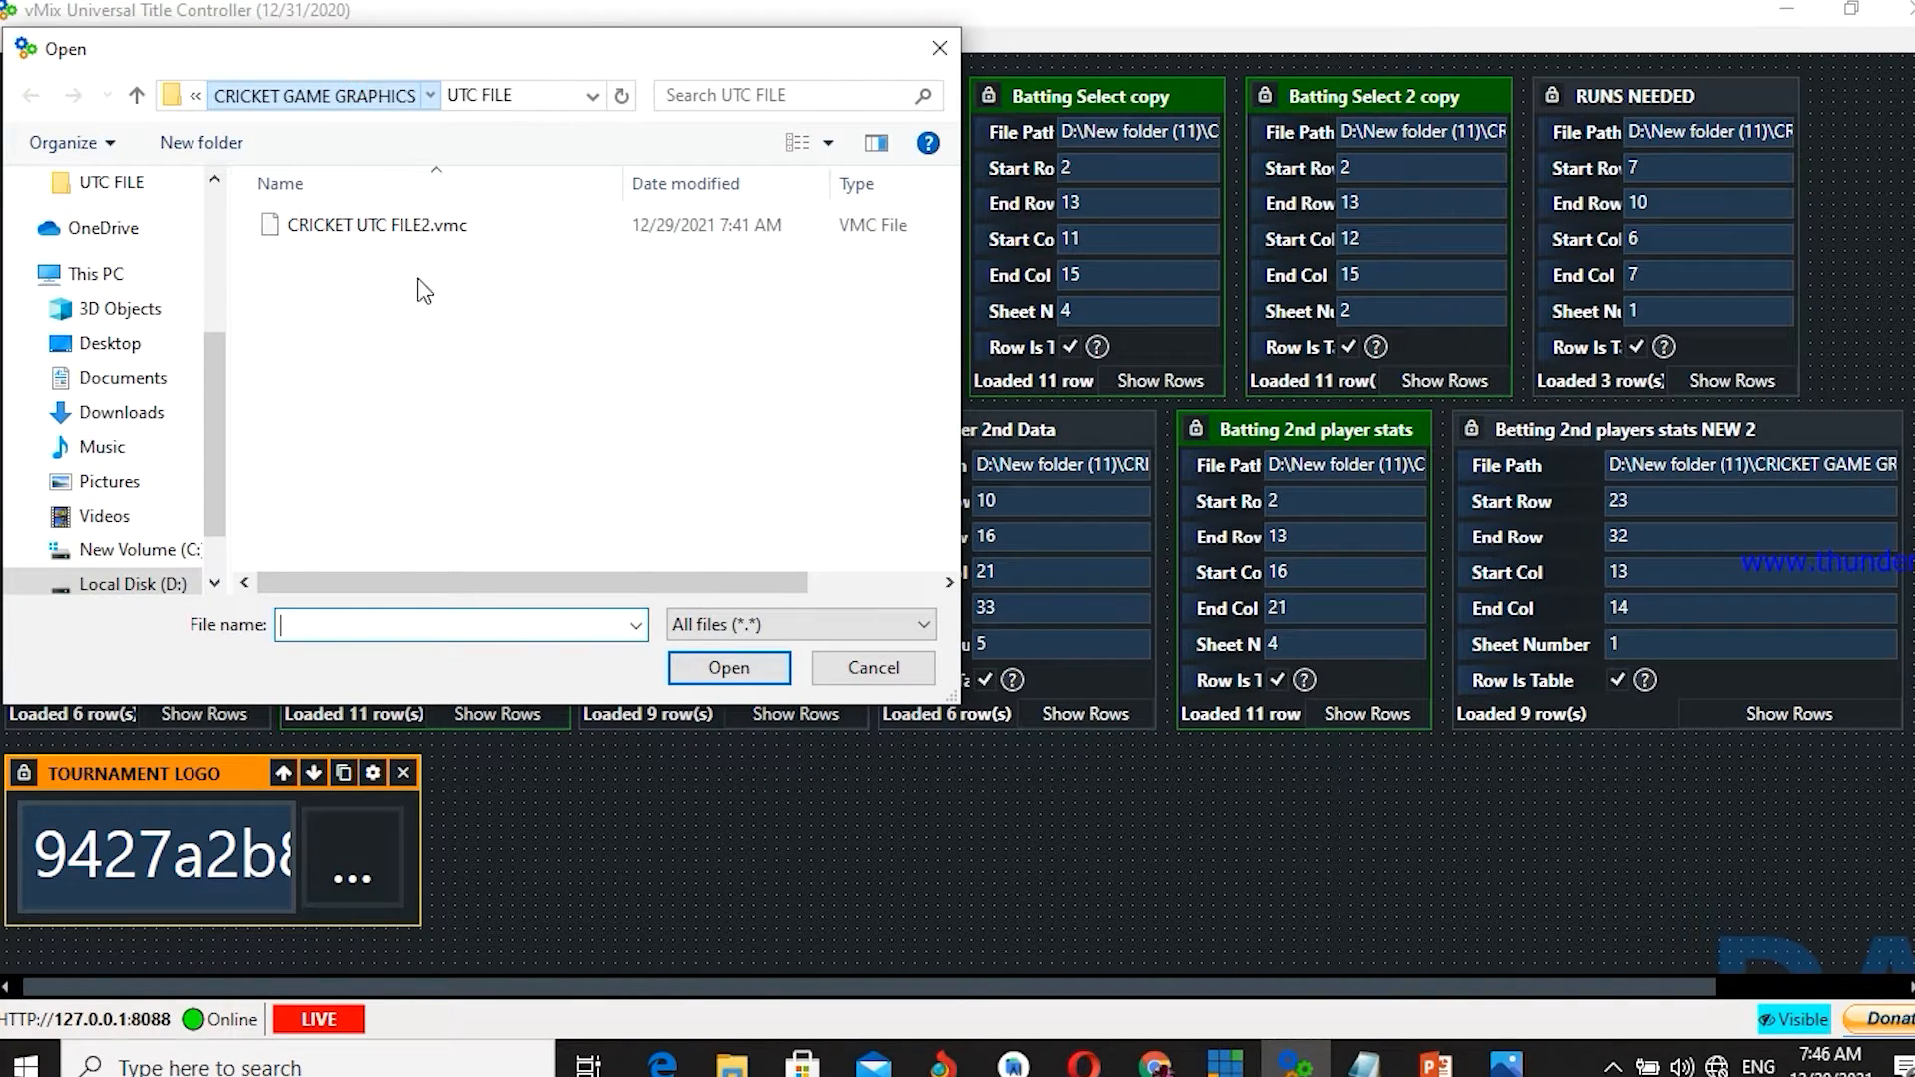
pyautogui.doubleClick(361, 318)
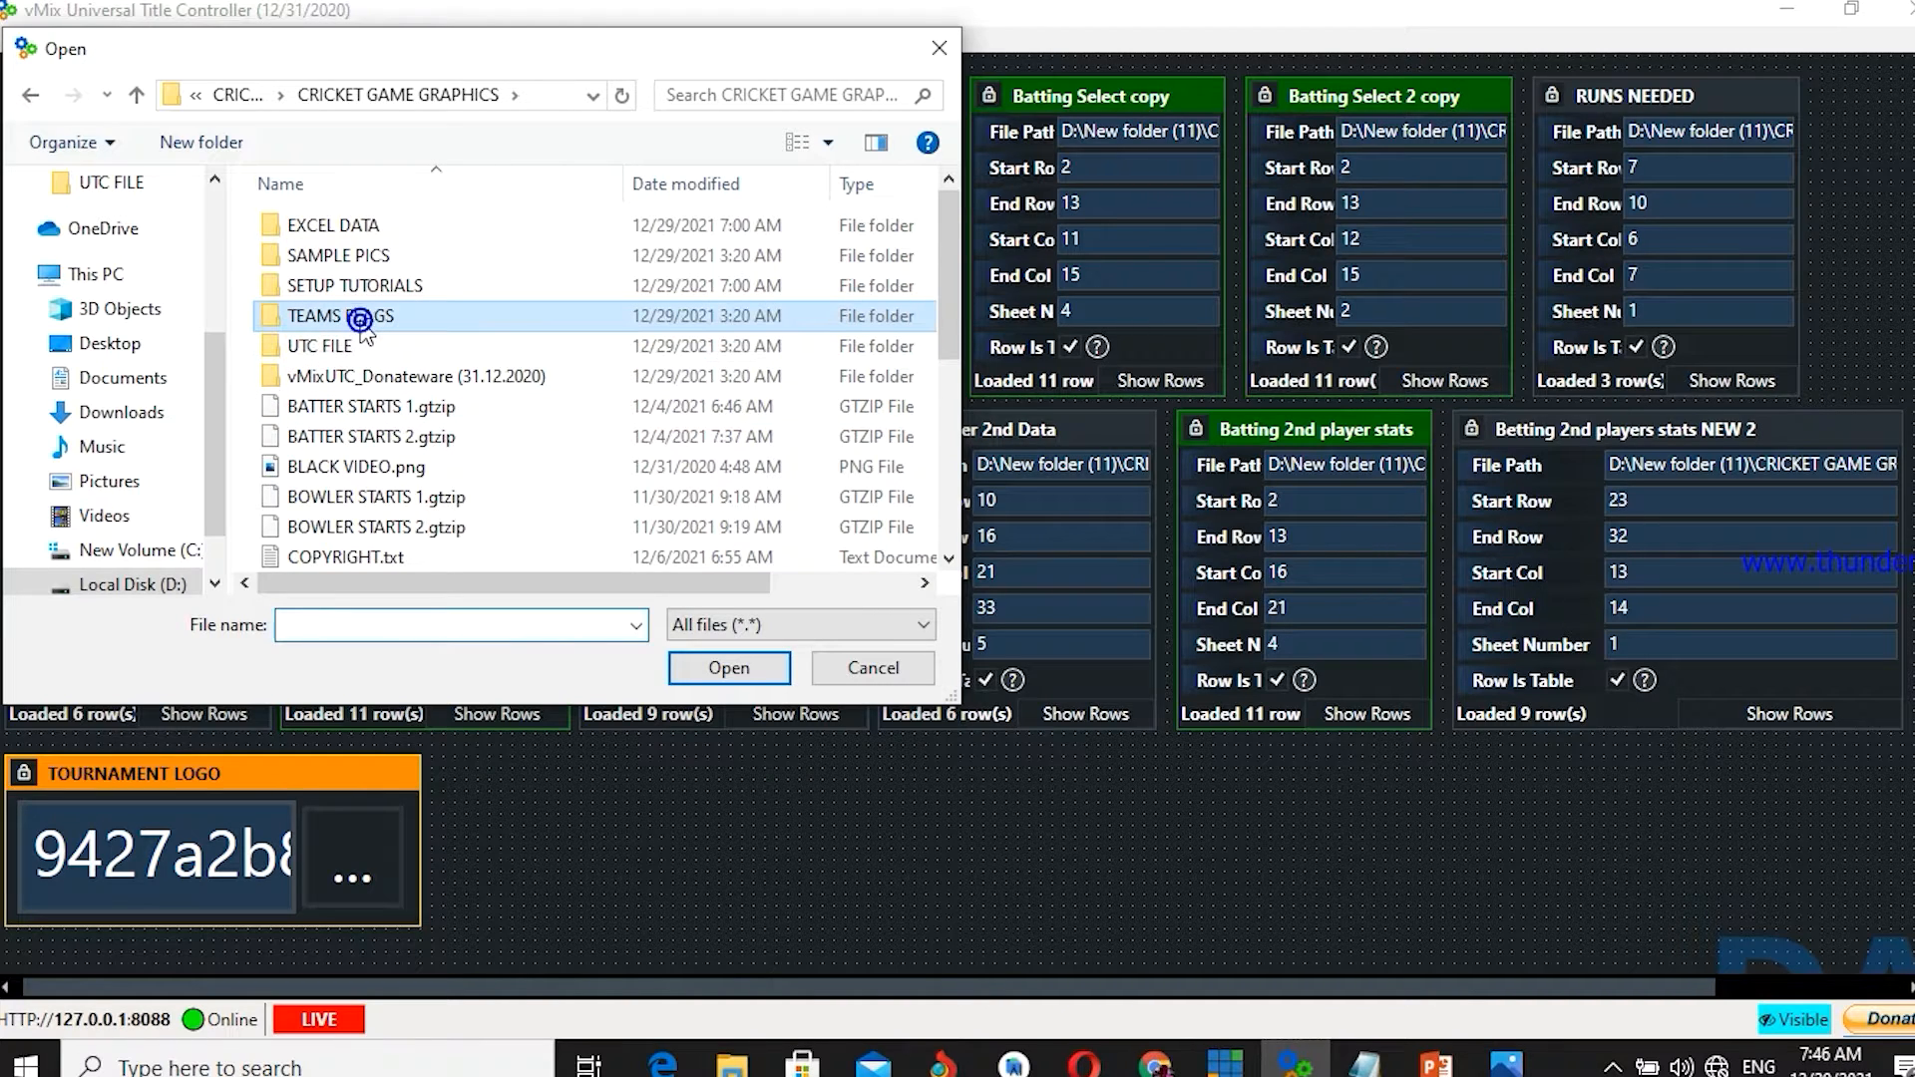
pyautogui.click(326, 264)
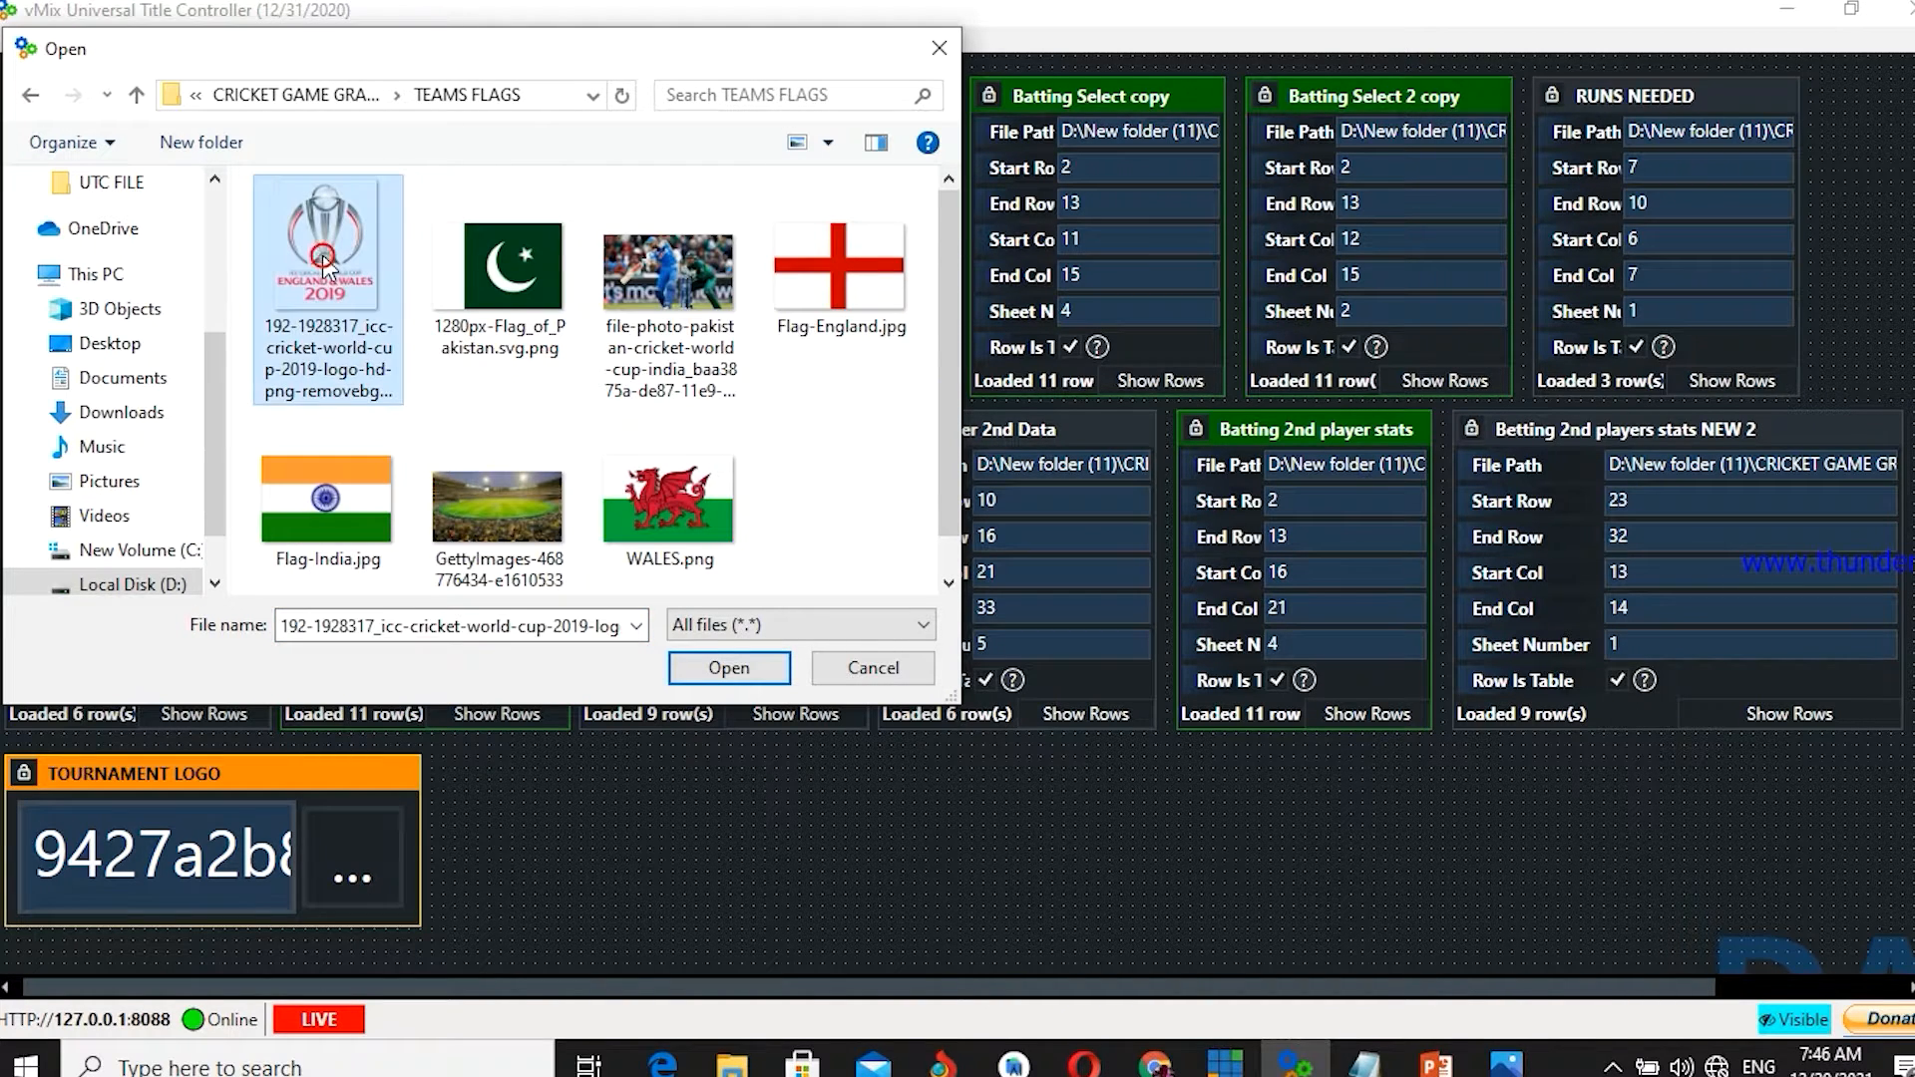
pyautogui.click(725, 668)
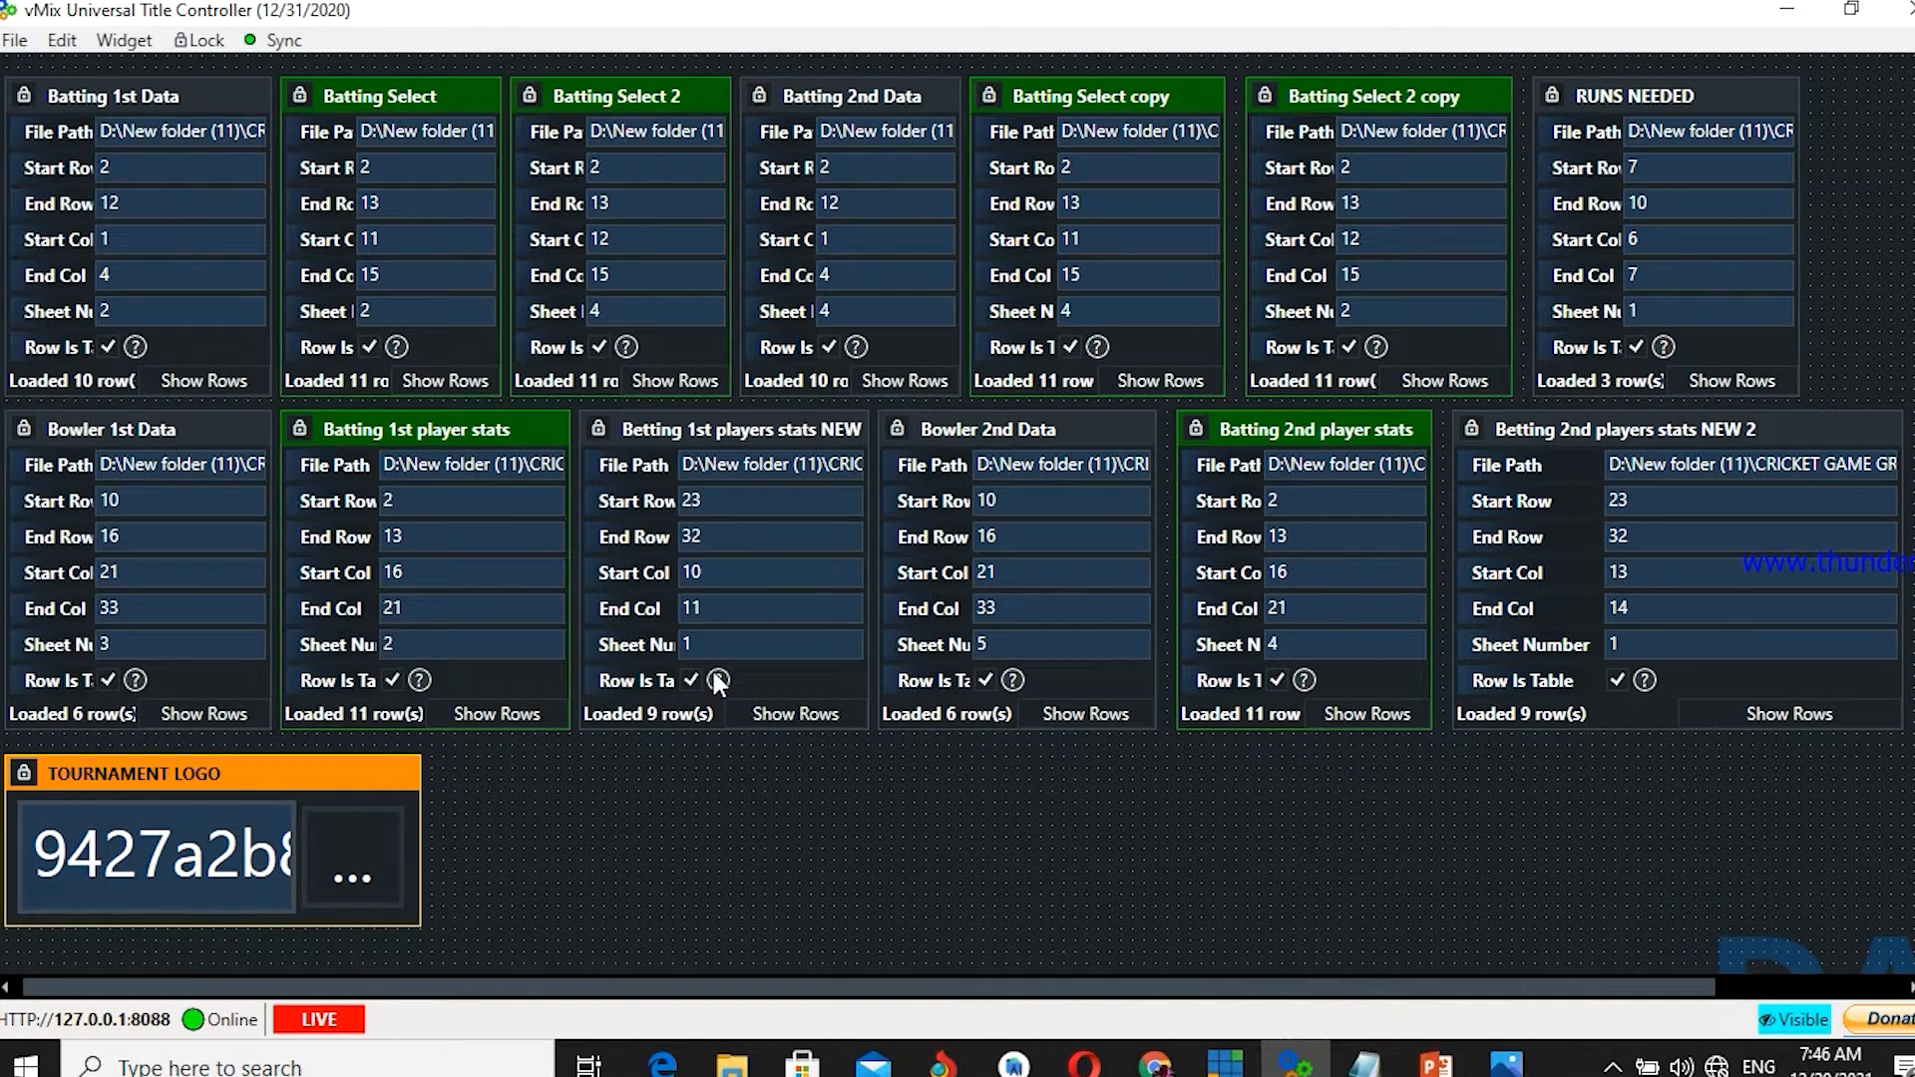
pyautogui.moveTo(339, 878)
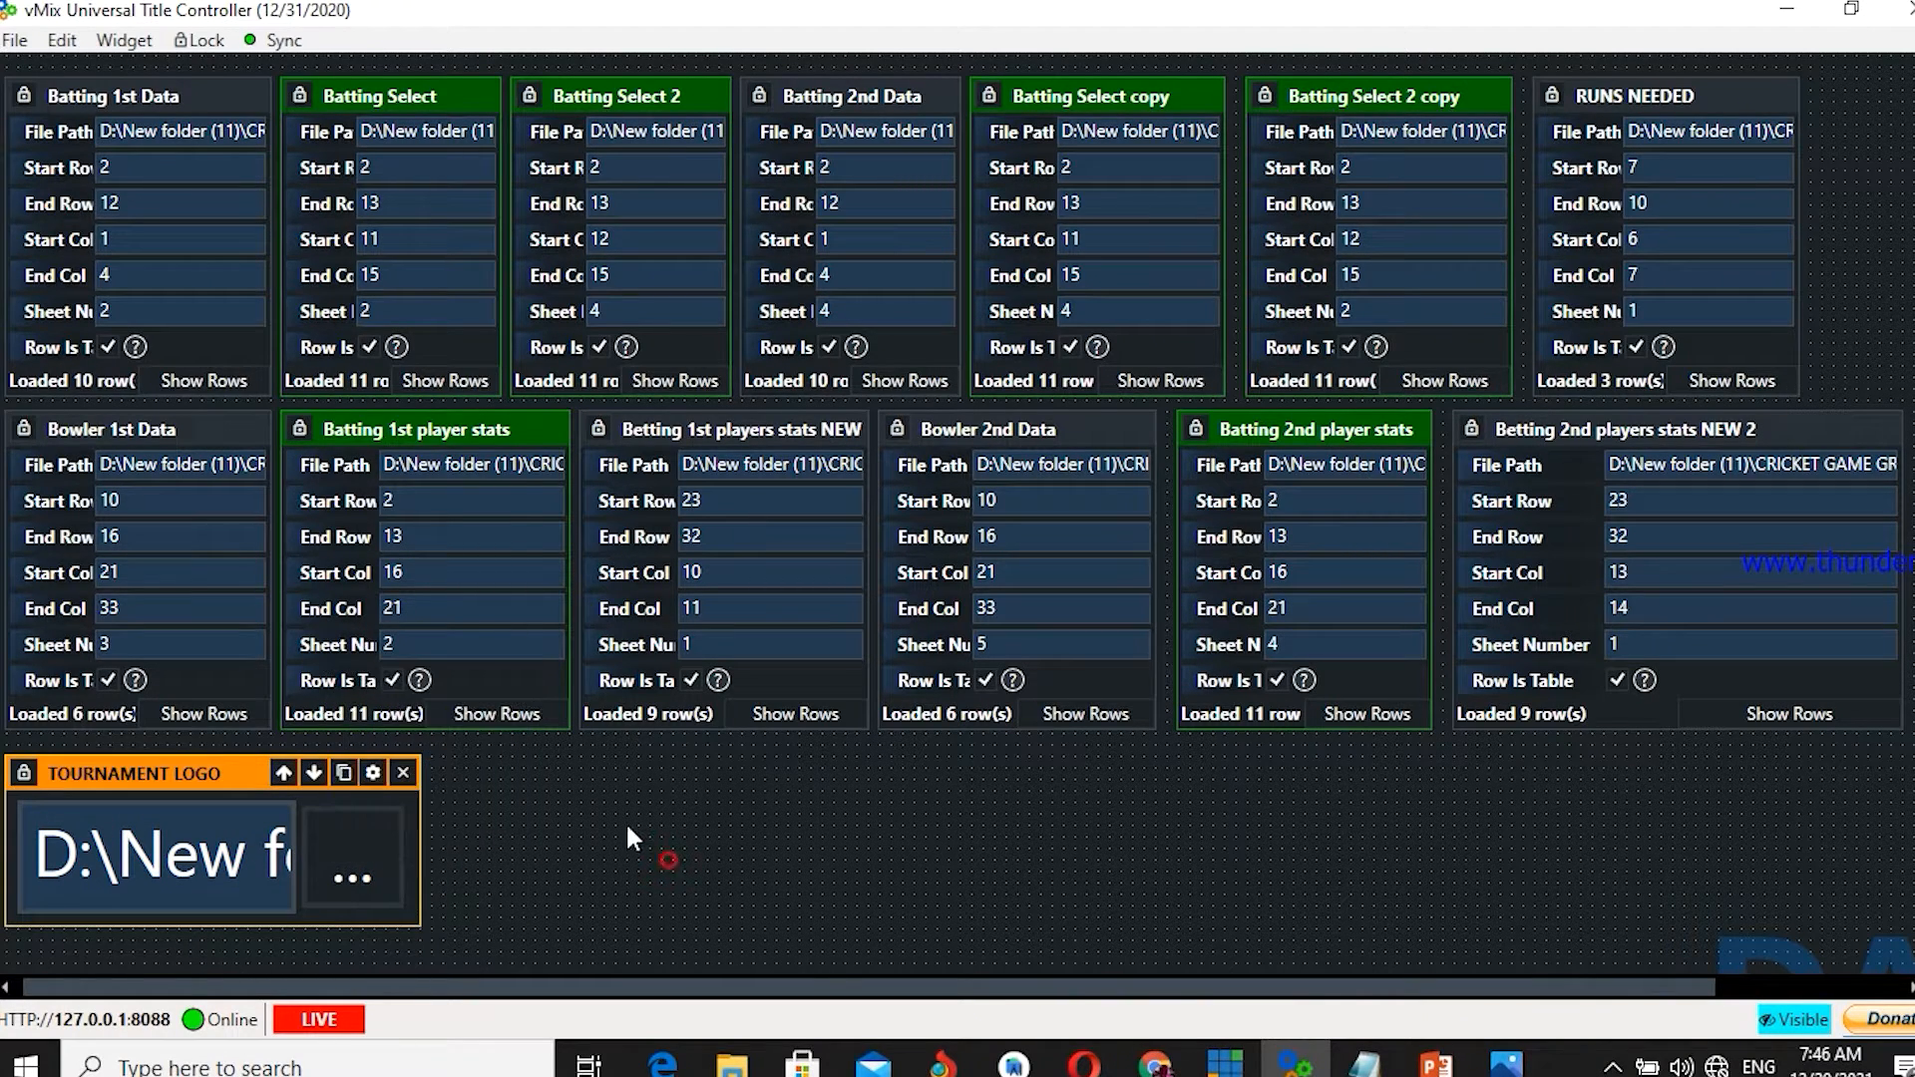
# - Save the controller setup in the UTC FILE folder, overwriting CRICKET UTC FILE2.vmc
pyautogui.click(15, 40)
pyautogui.click(100, 168)
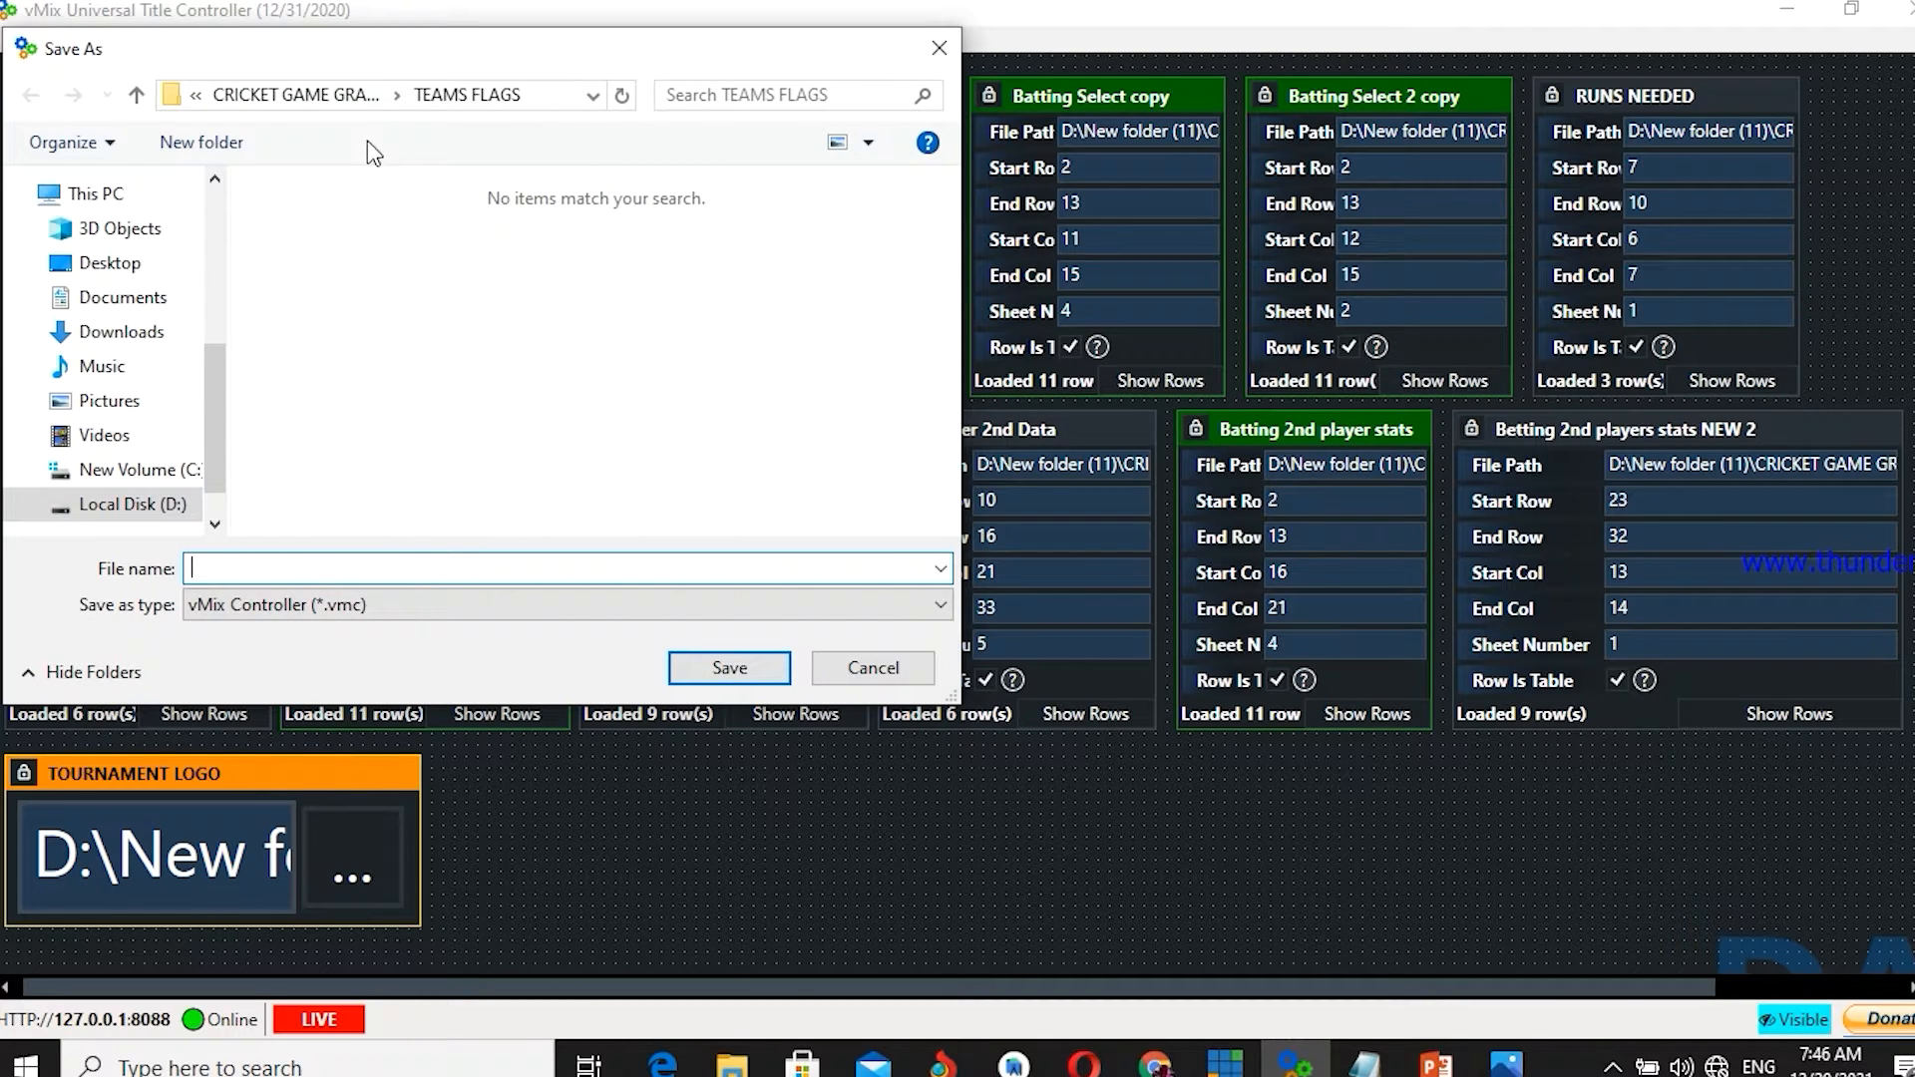
pyautogui.click(299, 95)
pyautogui.click(336, 349)
pyautogui.doubleClick(336, 349)
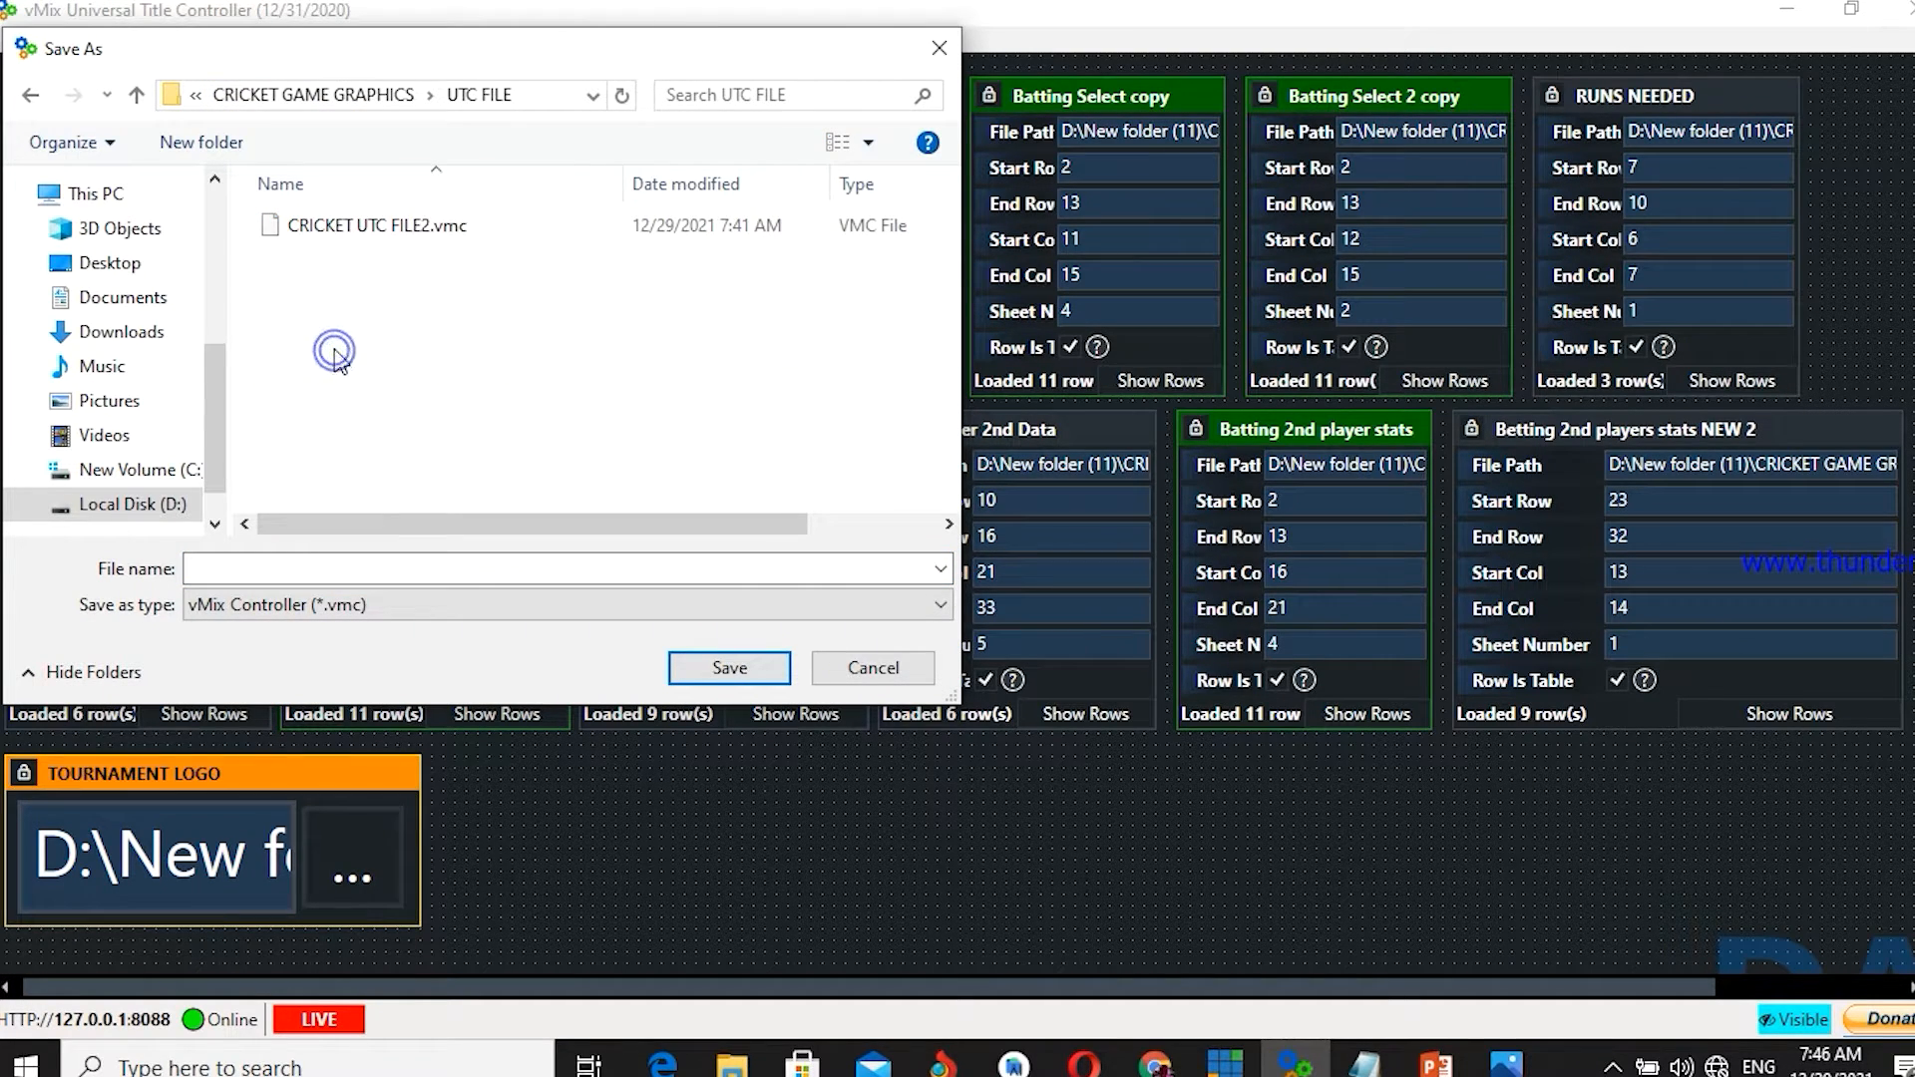
pyautogui.doubleClick(351, 224)
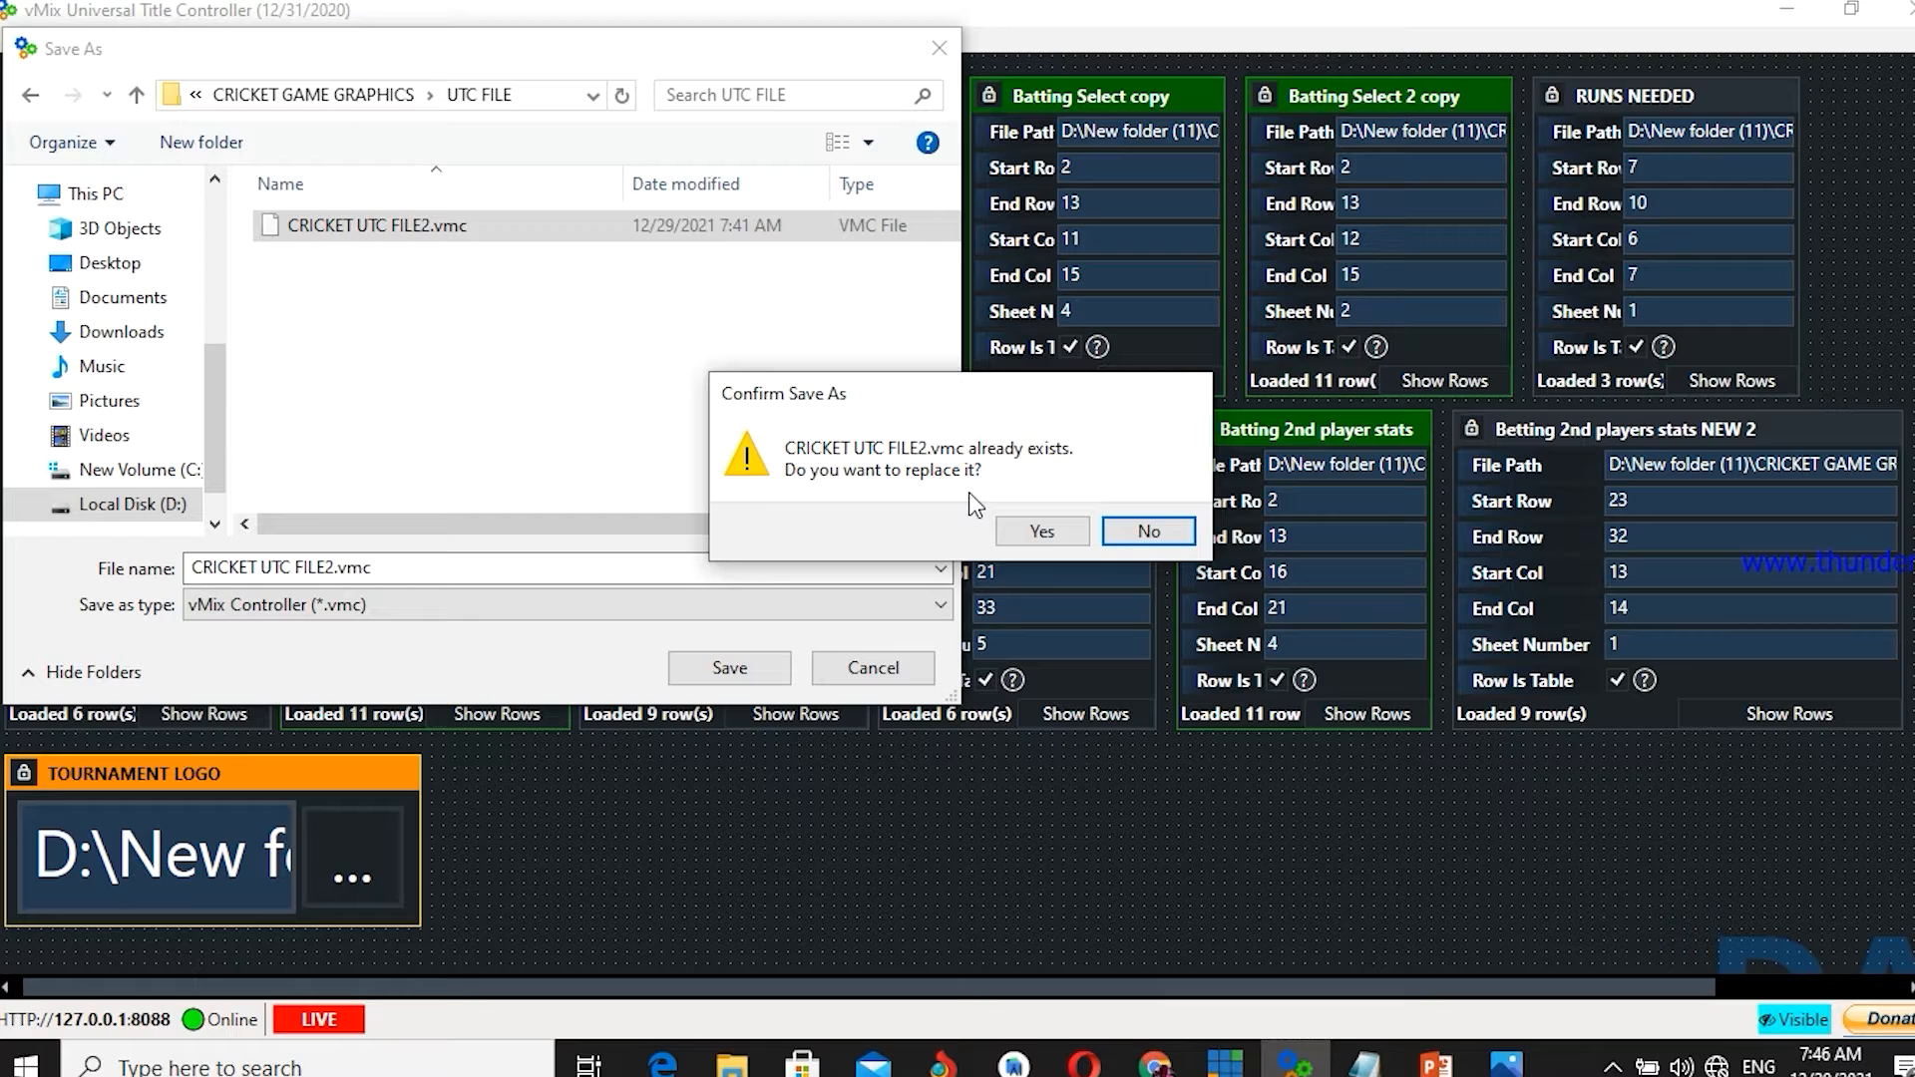
pyautogui.click(1039, 537)
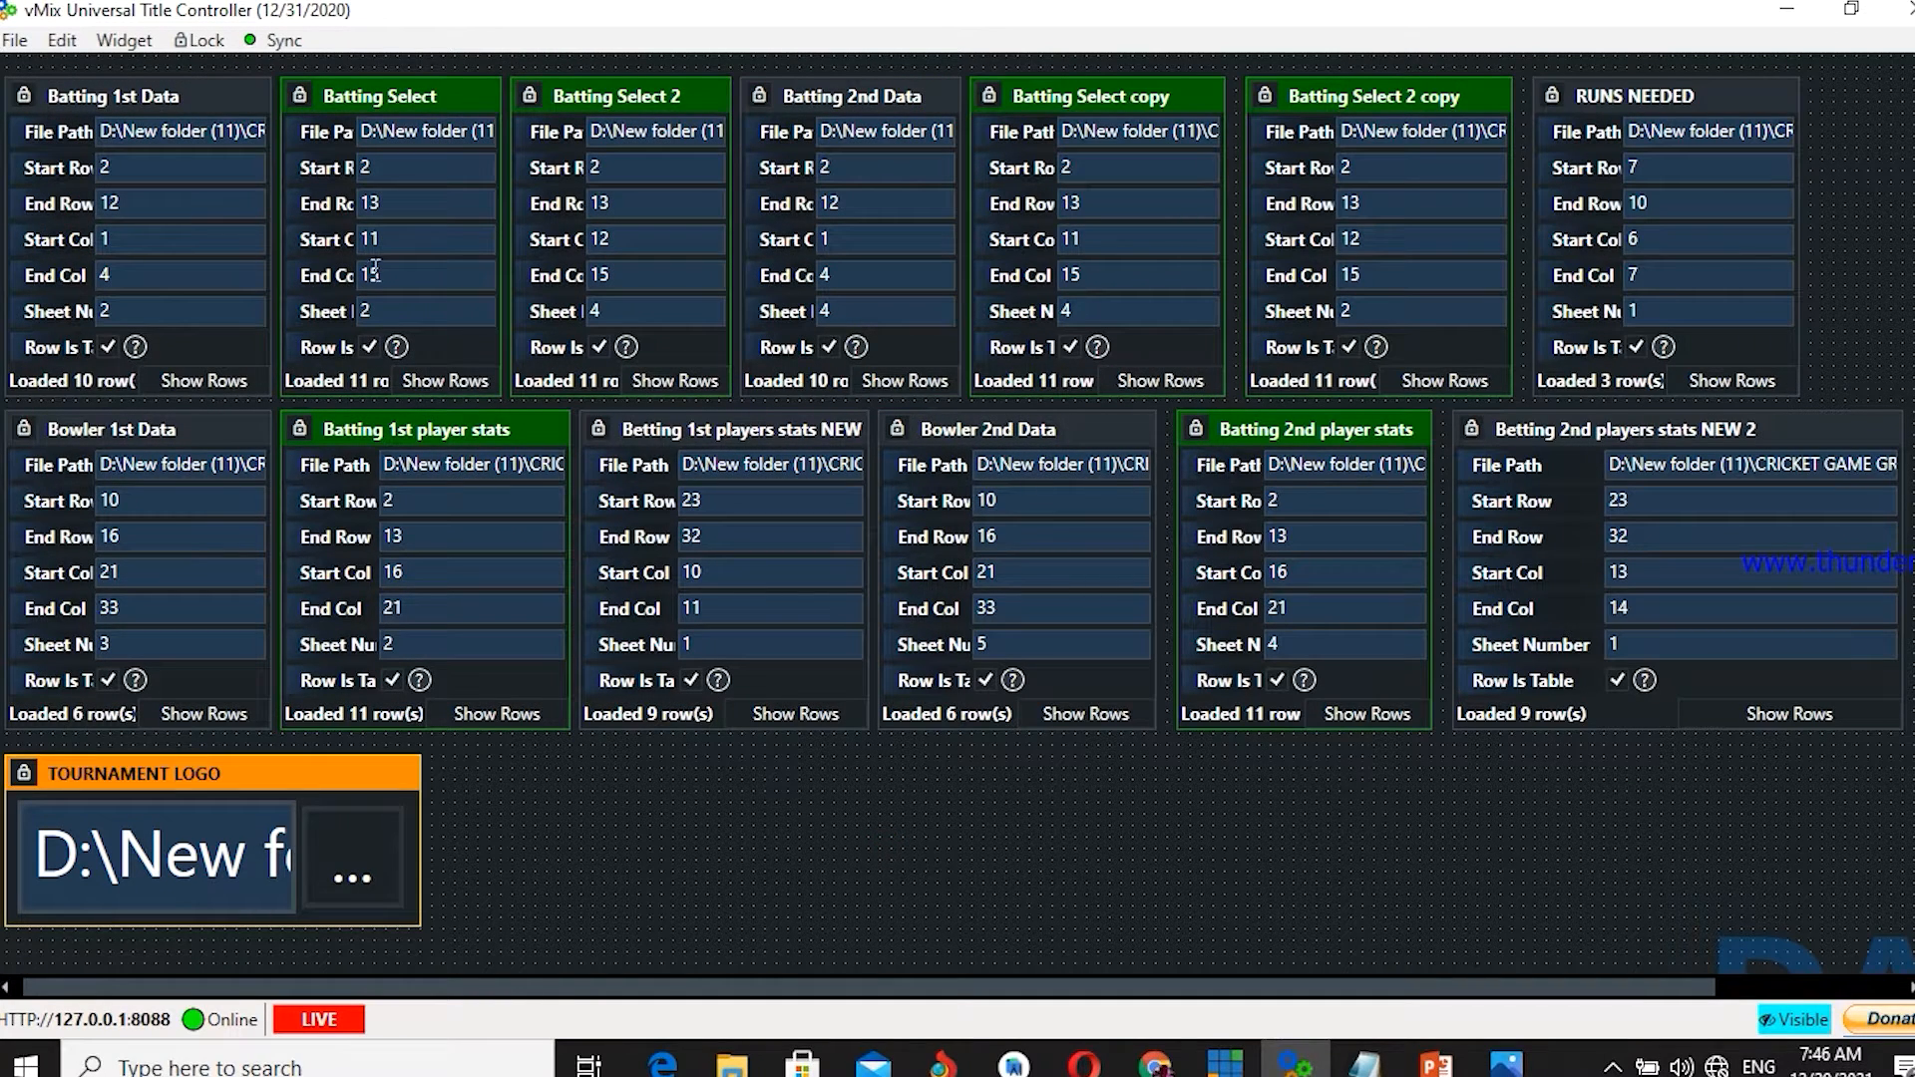
# - Pick a layout from the title controller's layout list
pyautogui.moveTo(200, 66)
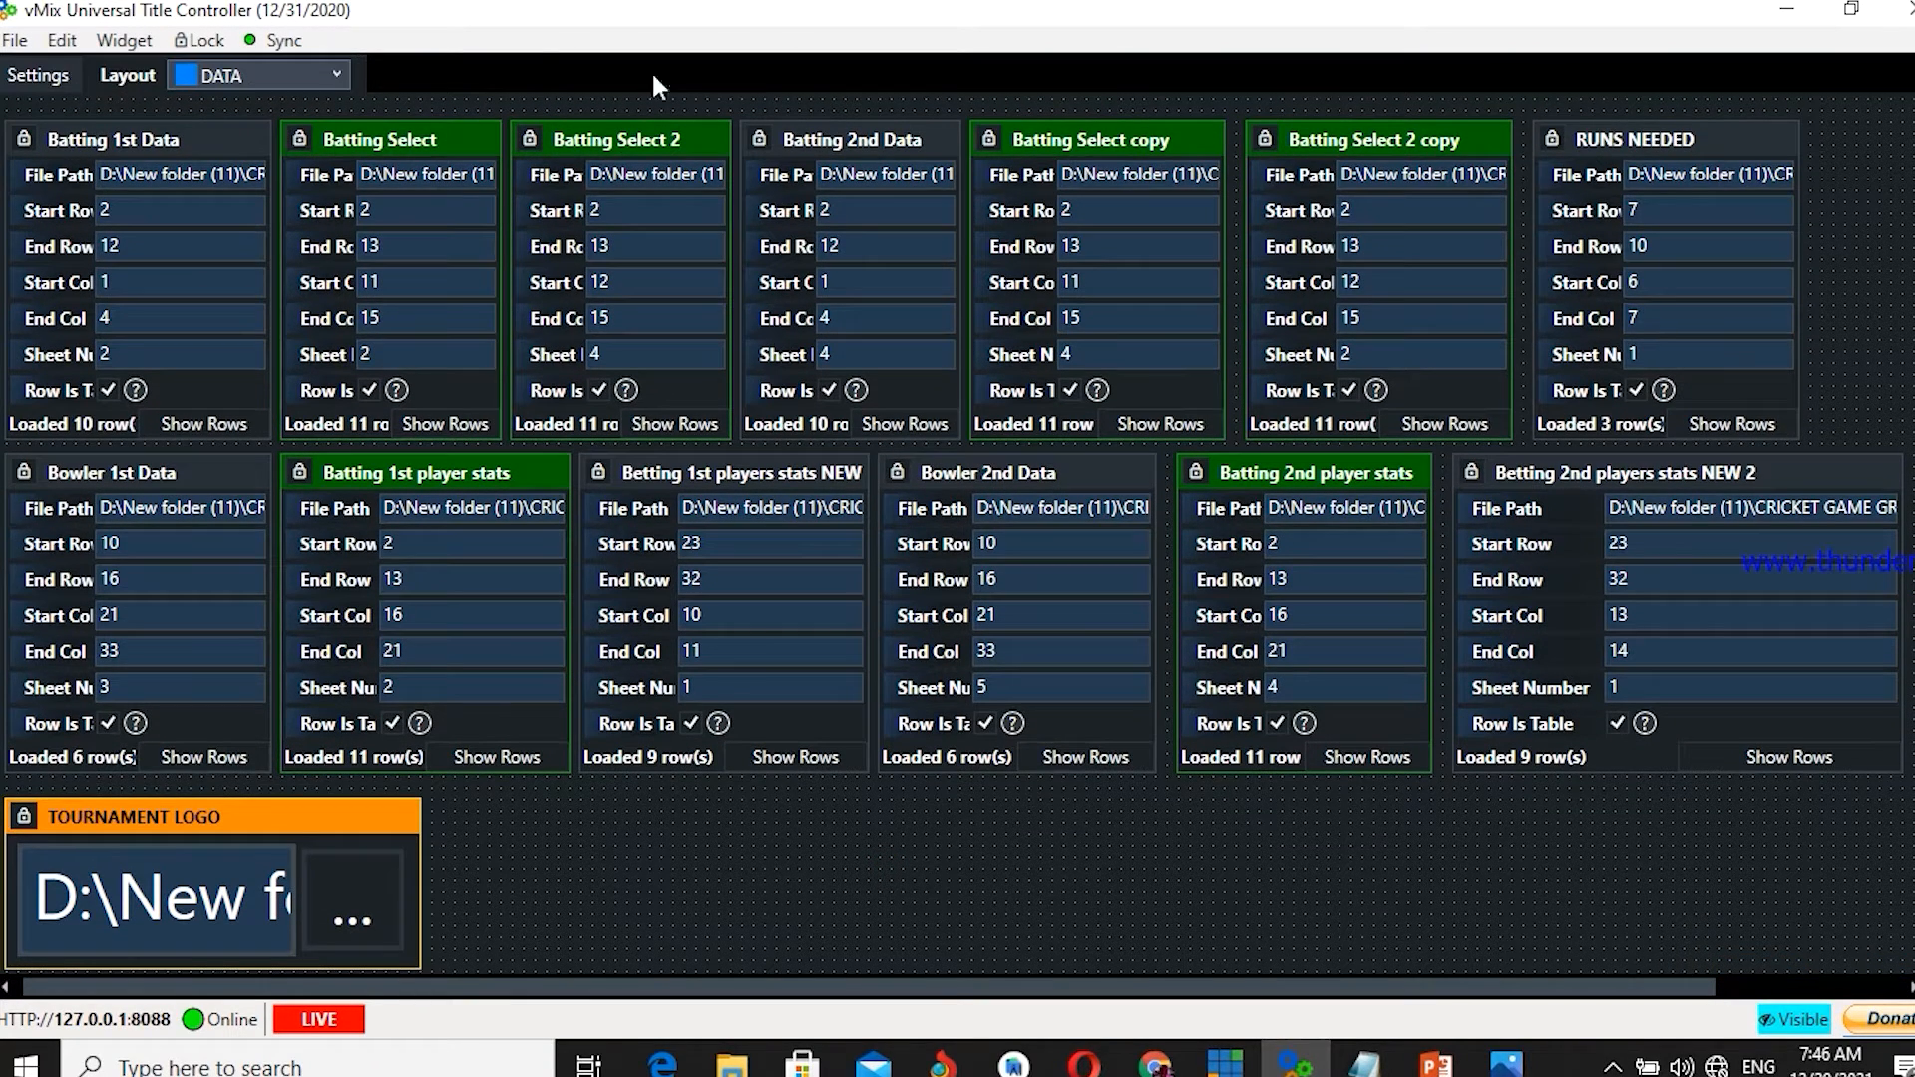
pyautogui.click(333, 75)
pyautogui.click(268, 107)
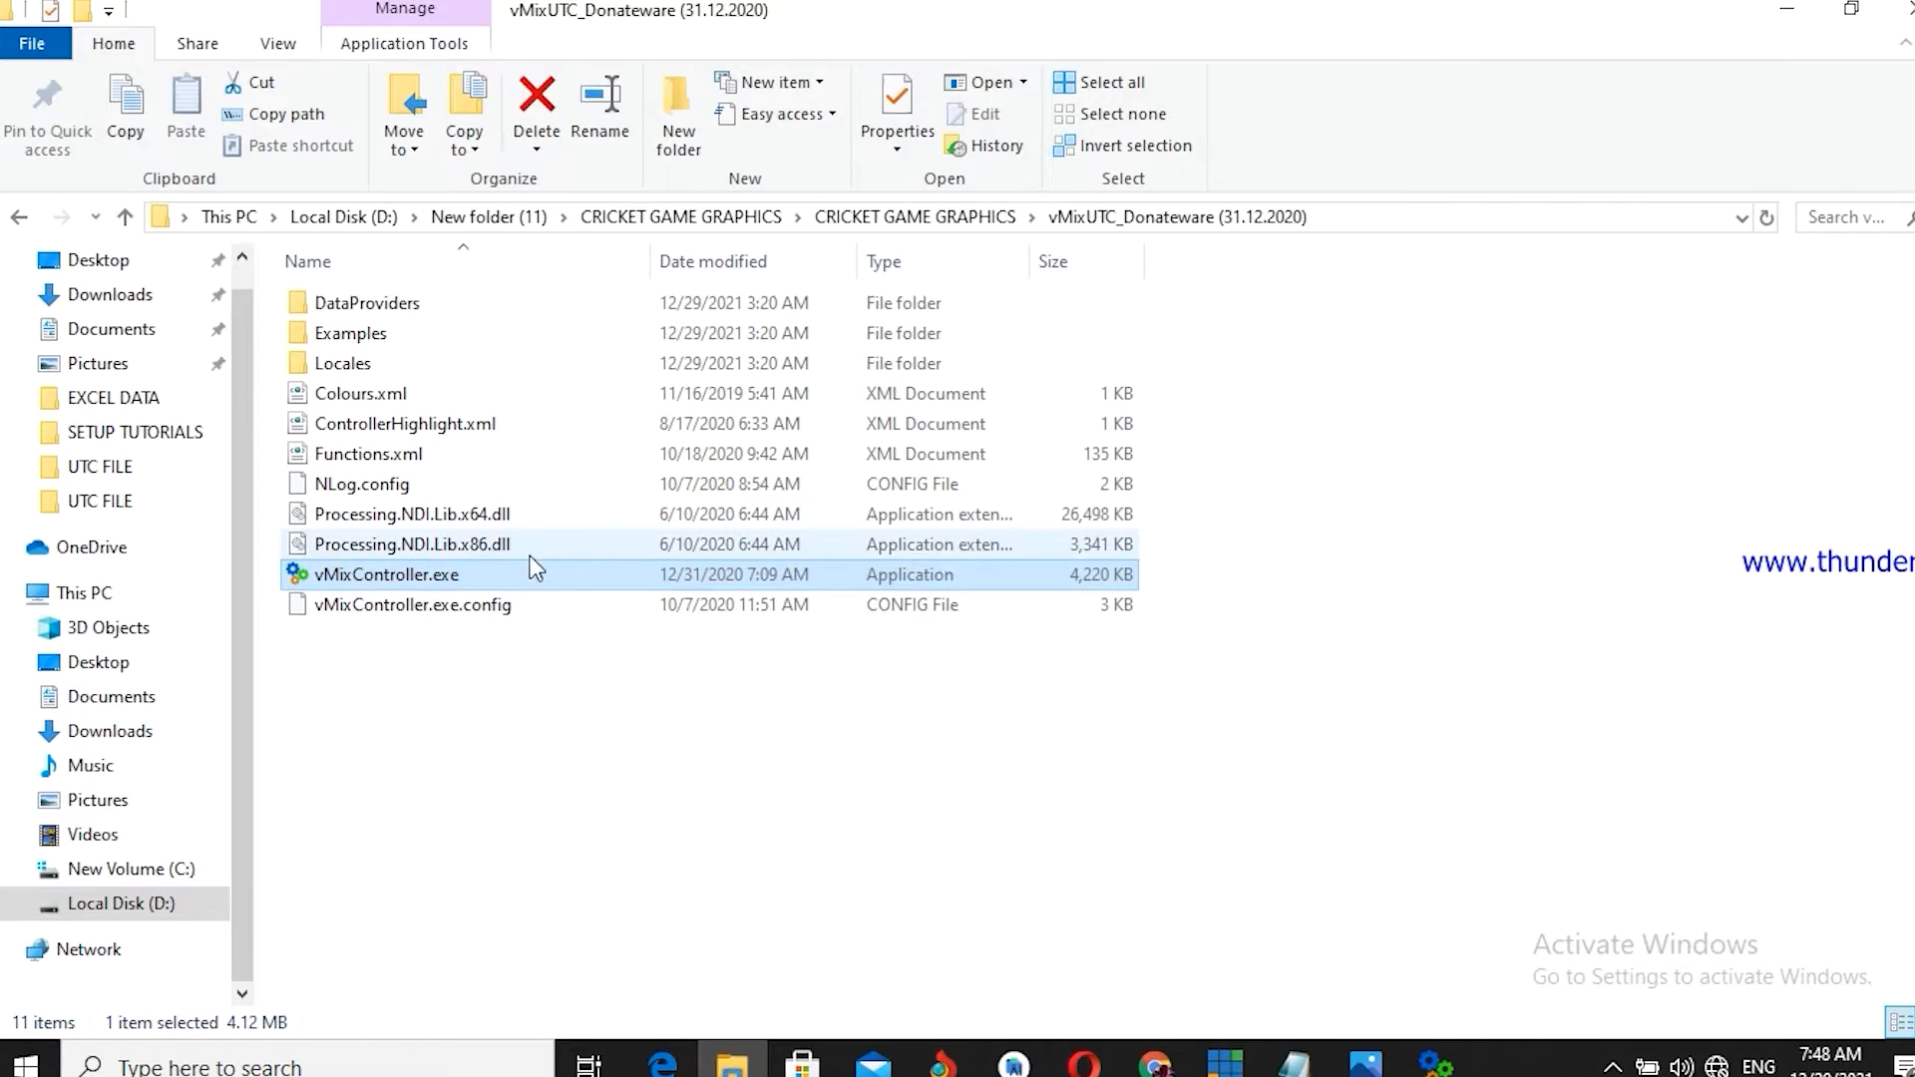
# - Open the mixv cricket data.xlsx workbook from EXCEL DATA's DATA WITHOUT SAMPLE FILES folder and dismiss the Office activation wizard
pyautogui.click(926, 219)
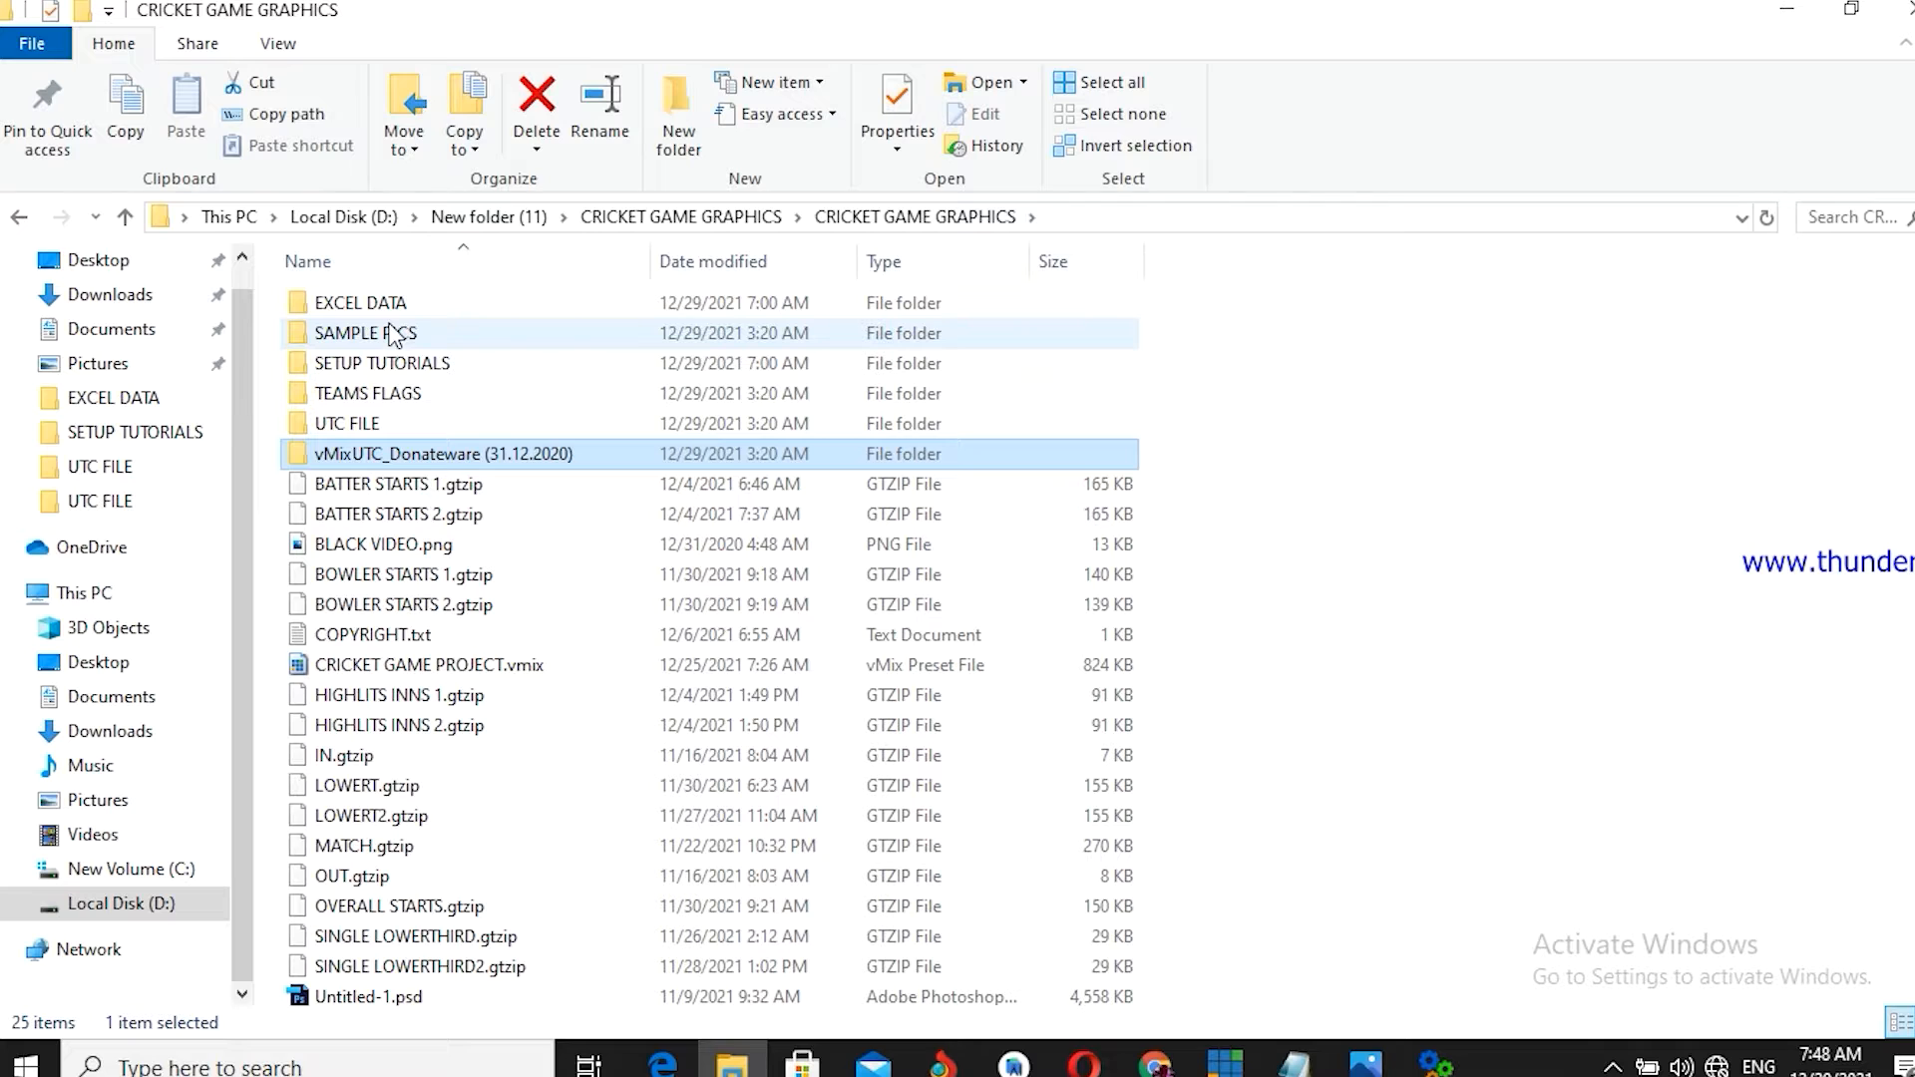
pyautogui.doubleClick(391, 304)
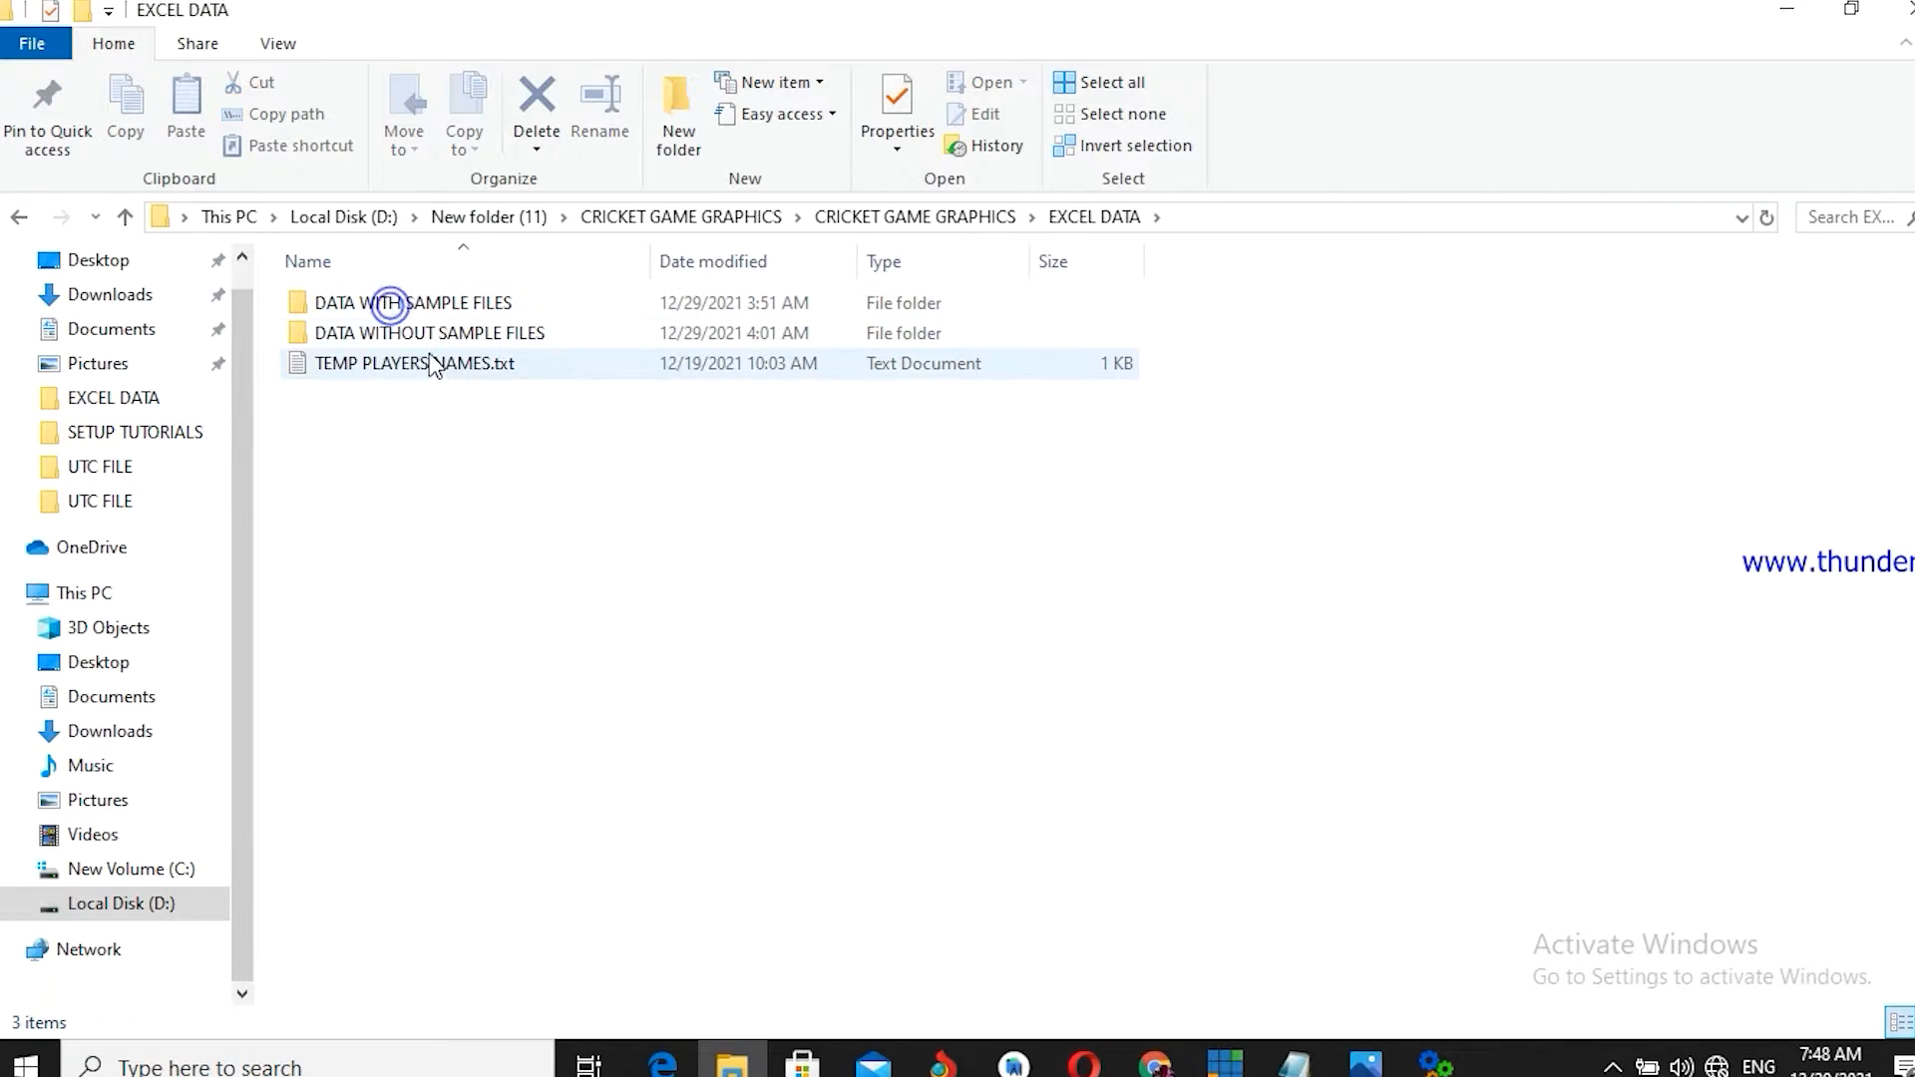
pyautogui.click(454, 344)
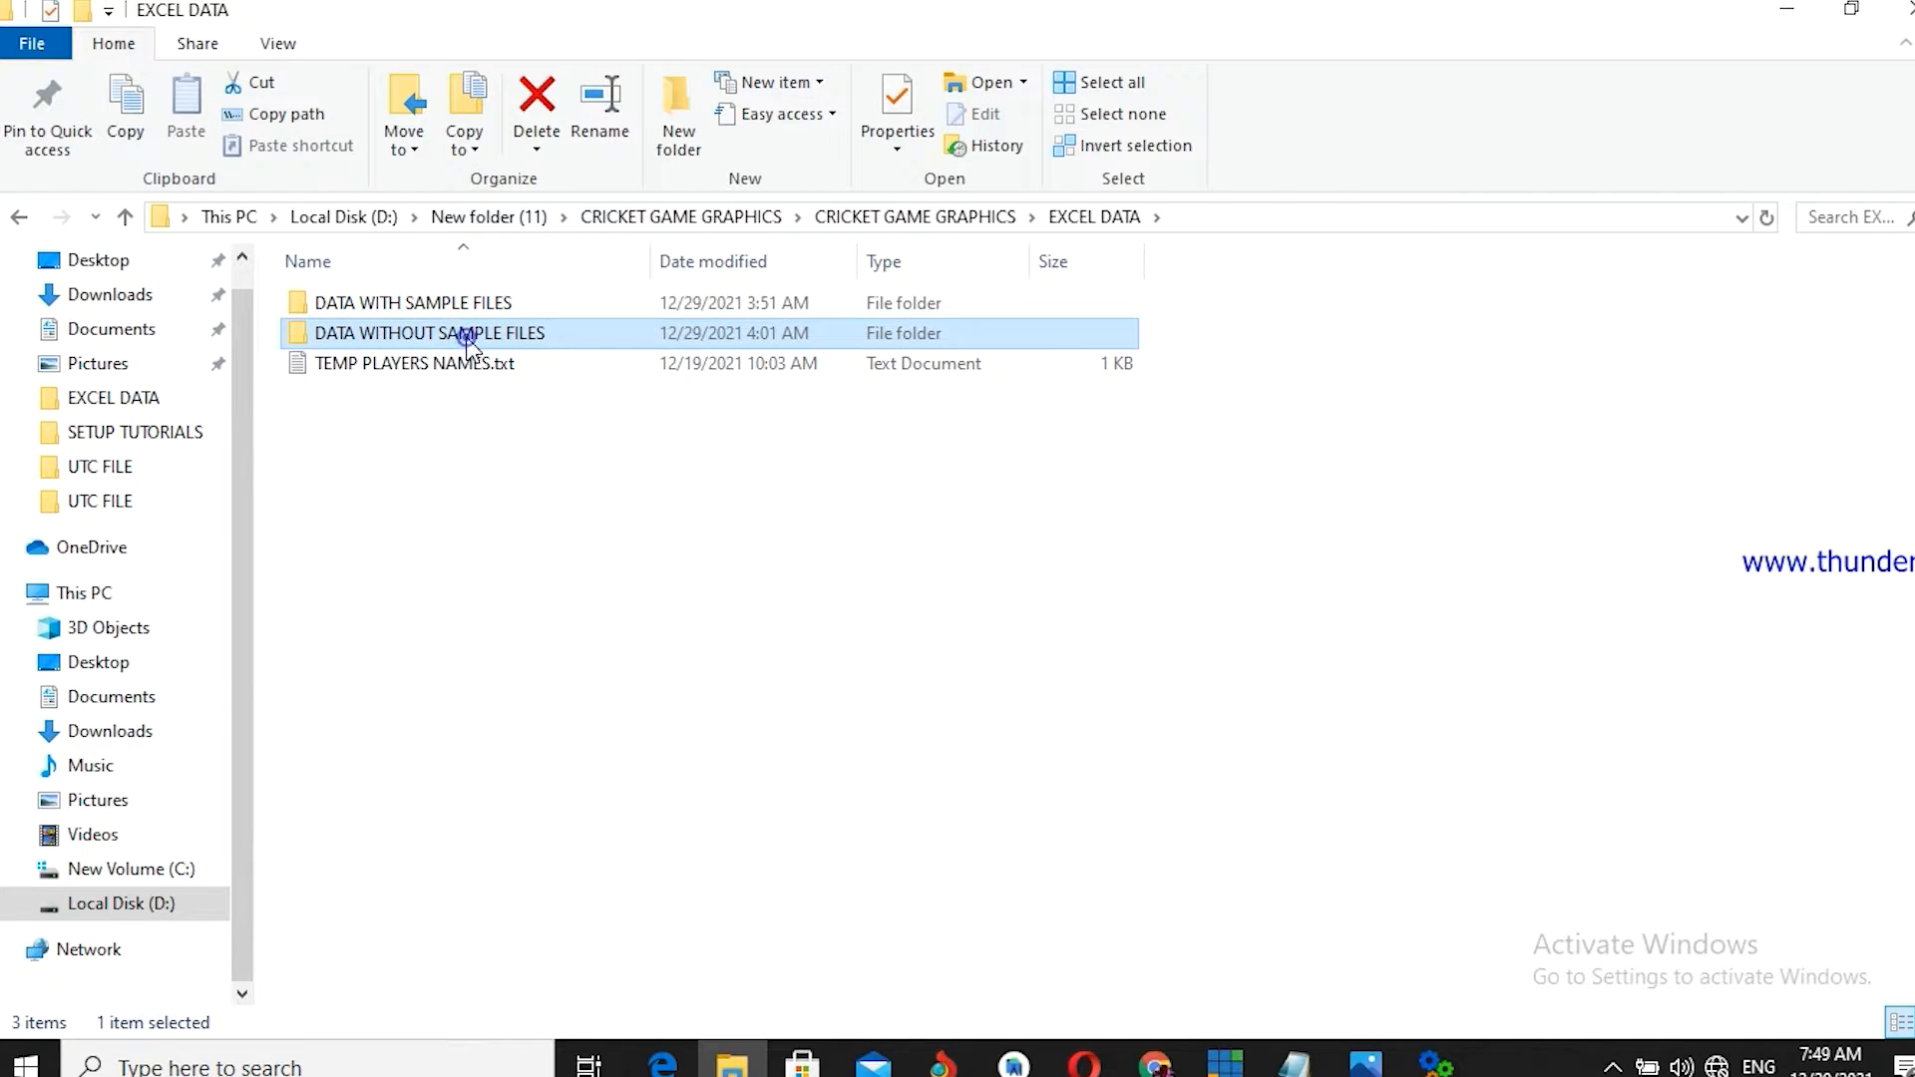
pyautogui.doubleClick(469, 339)
pyautogui.click(374, 315)
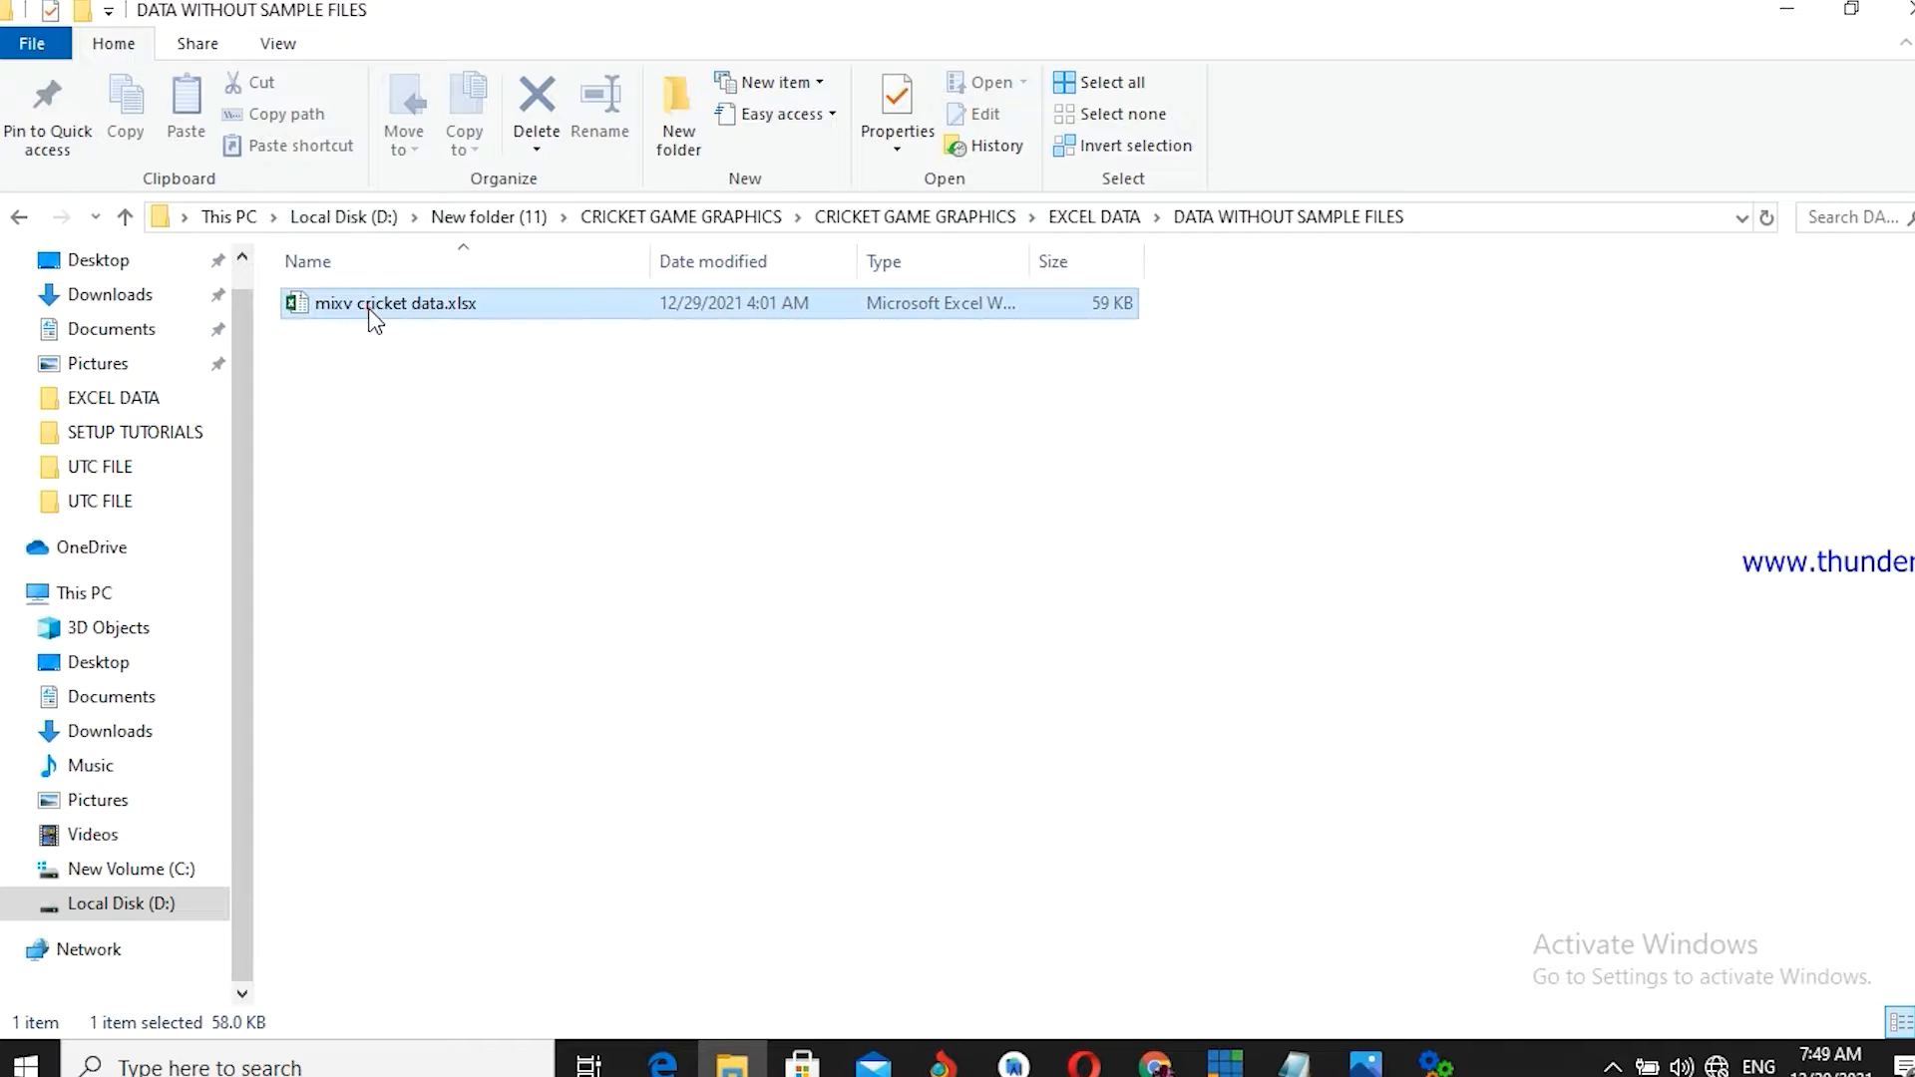
pyautogui.doubleClick(369, 308)
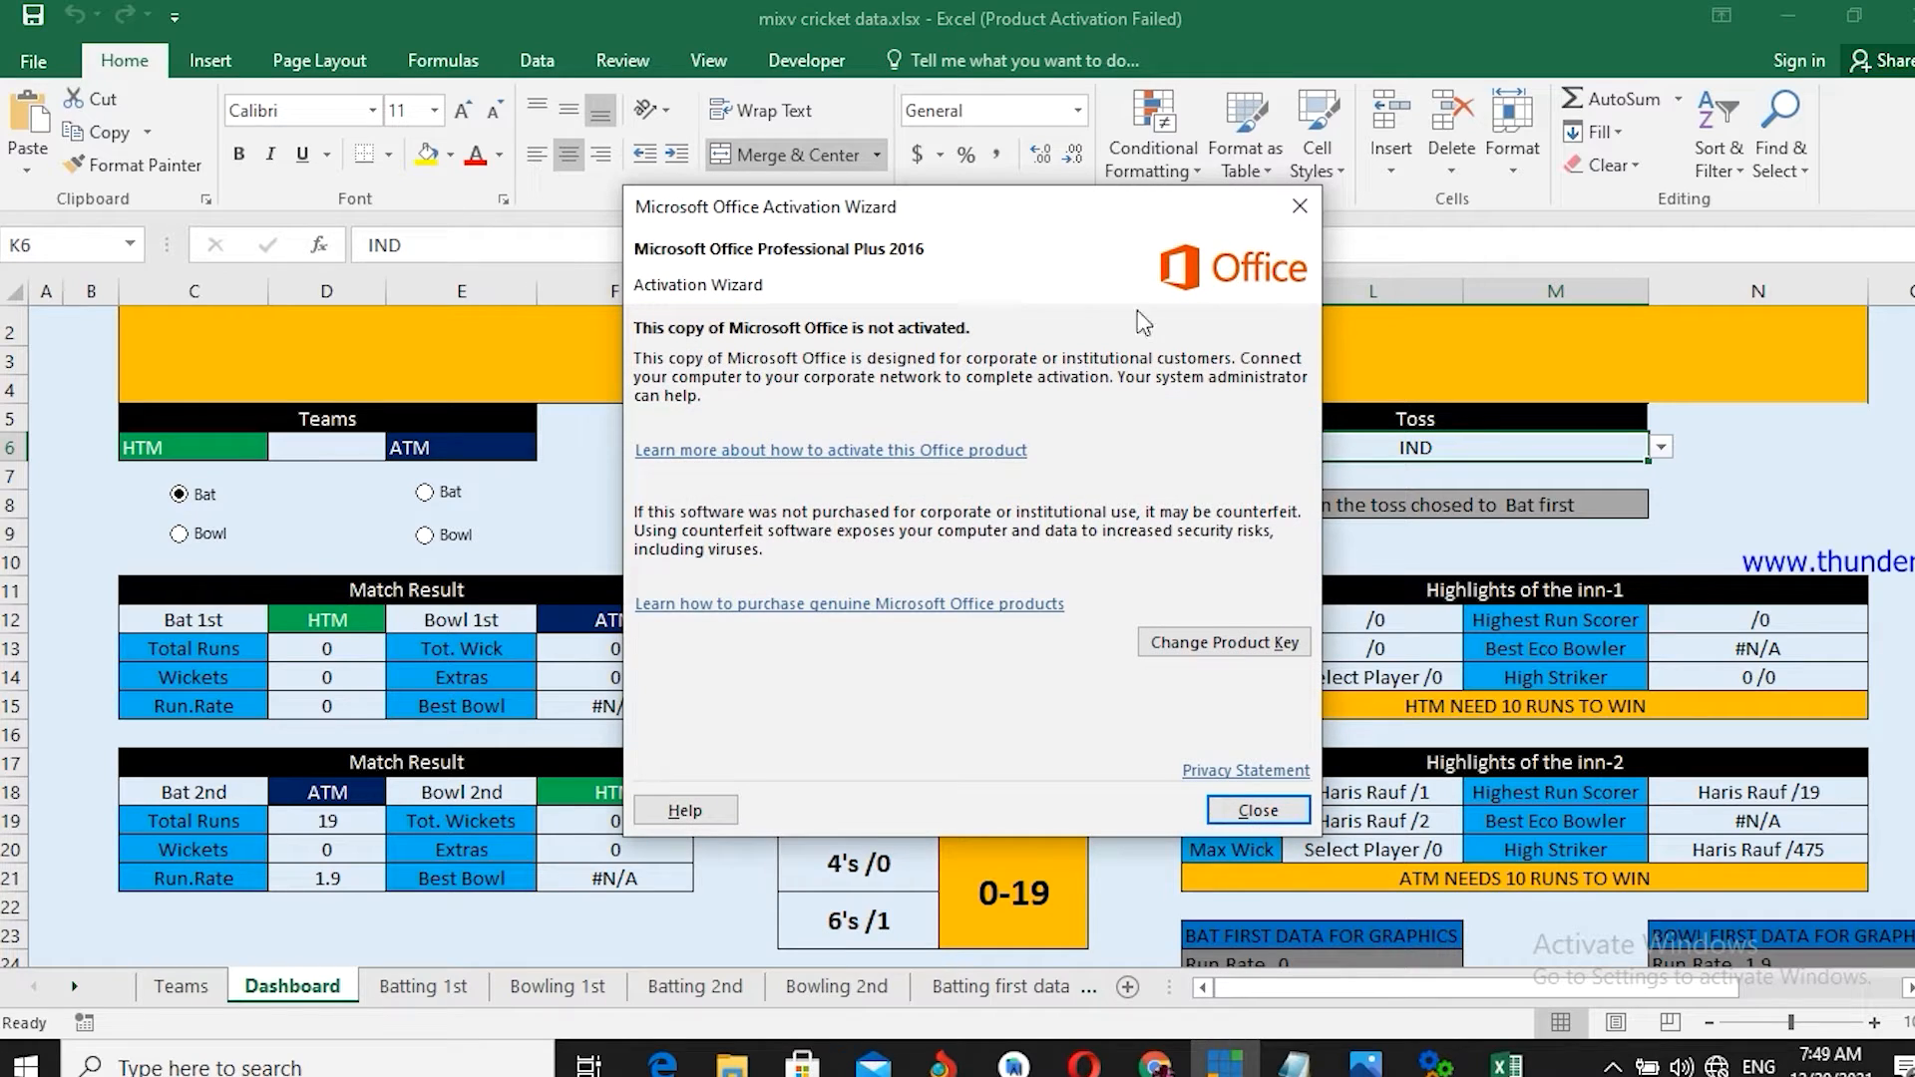
pyautogui.click(1299, 206)
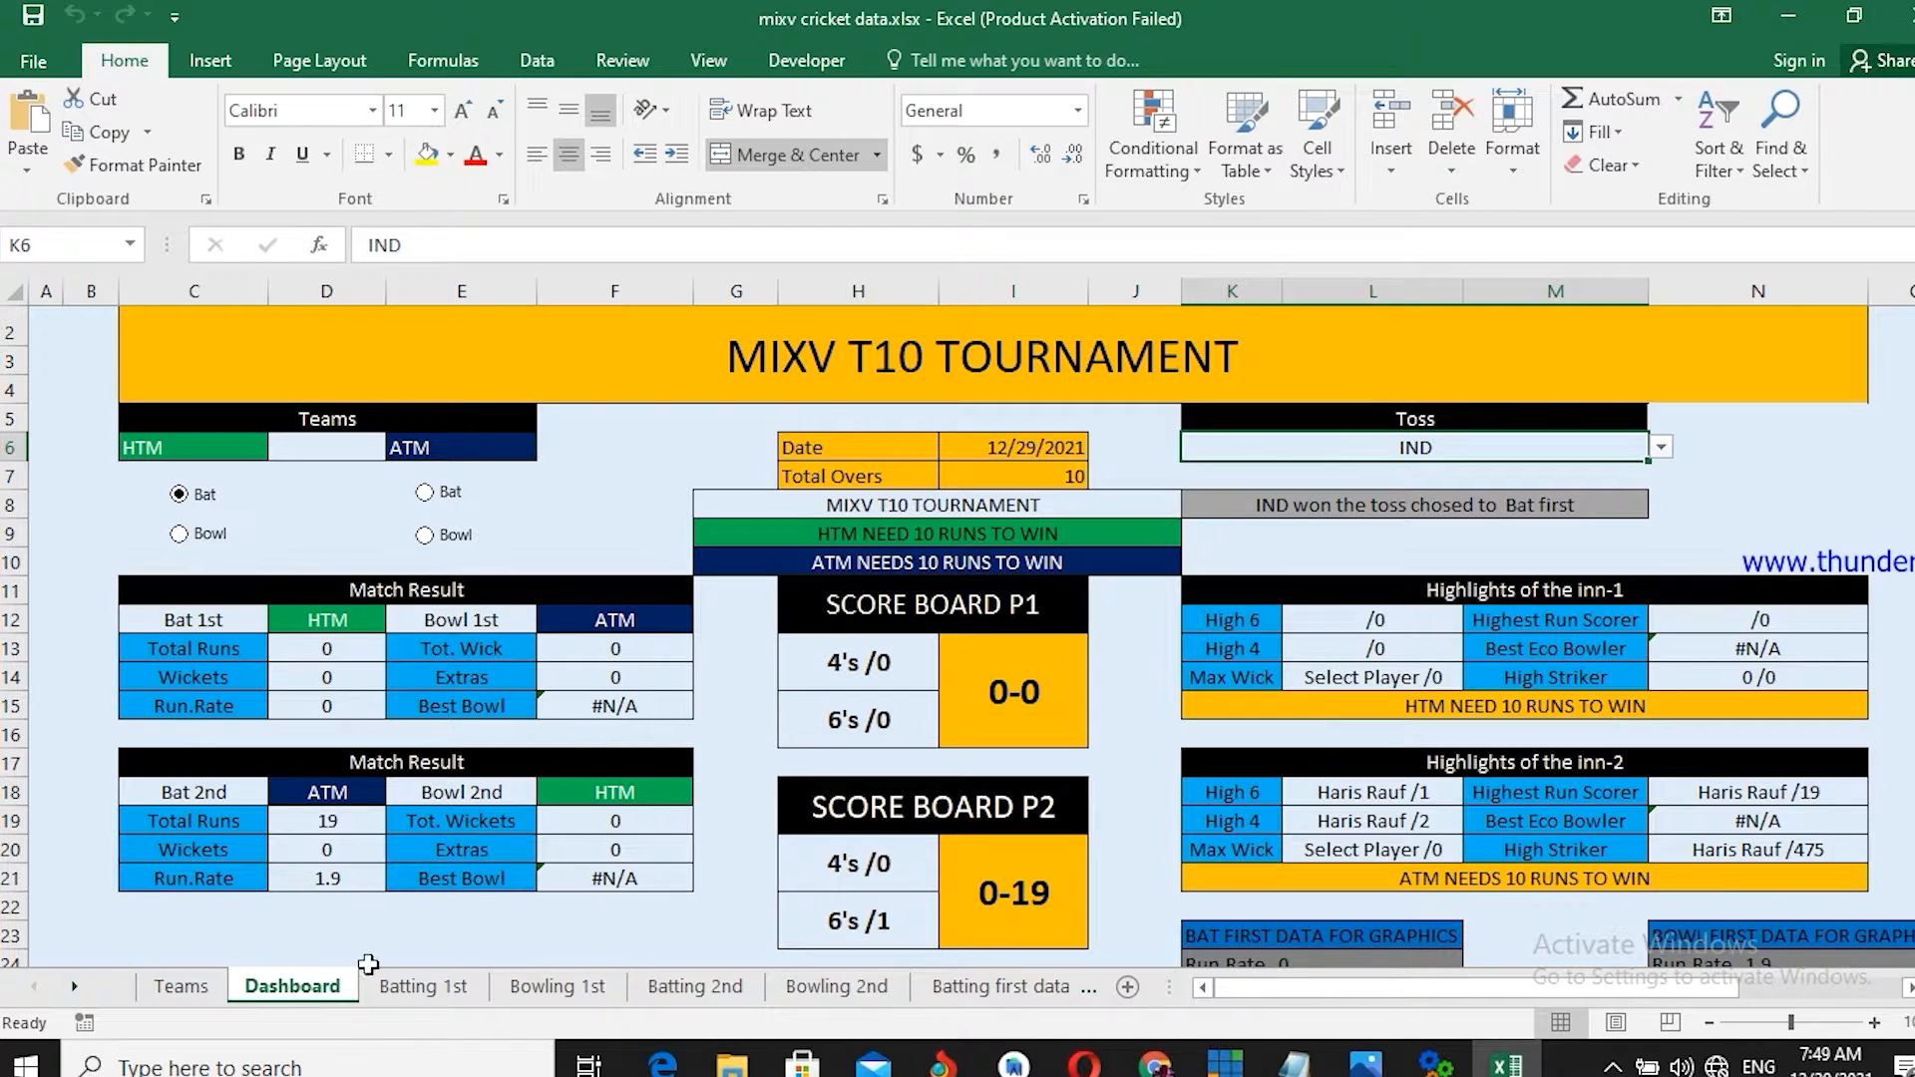
# - Check the Batting 1st, Bowling 1st and Batting 2nd sheets for leftover player and score entries
pyautogui.click(417, 989)
pyautogui.scroll(3, 449, 619)
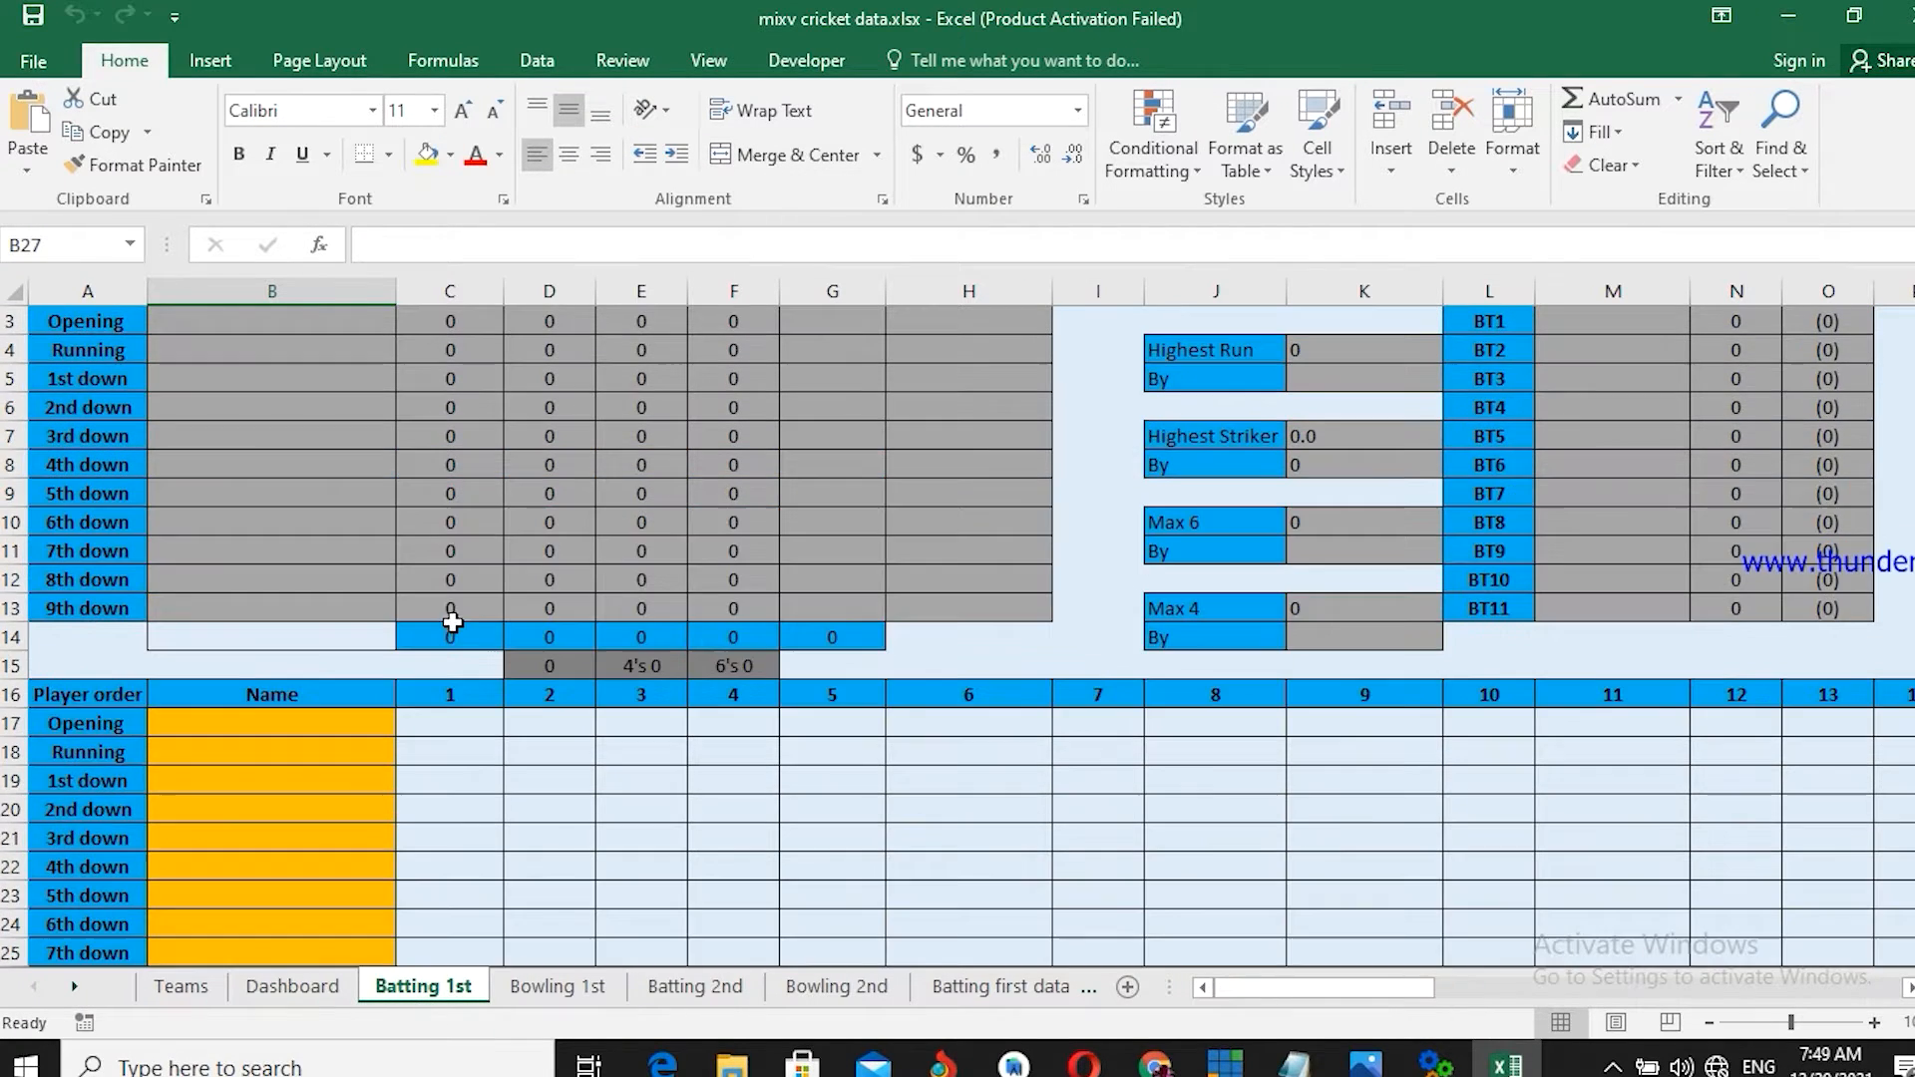
pyautogui.scroll(-1, 449, 619)
pyautogui.click(529, 988)
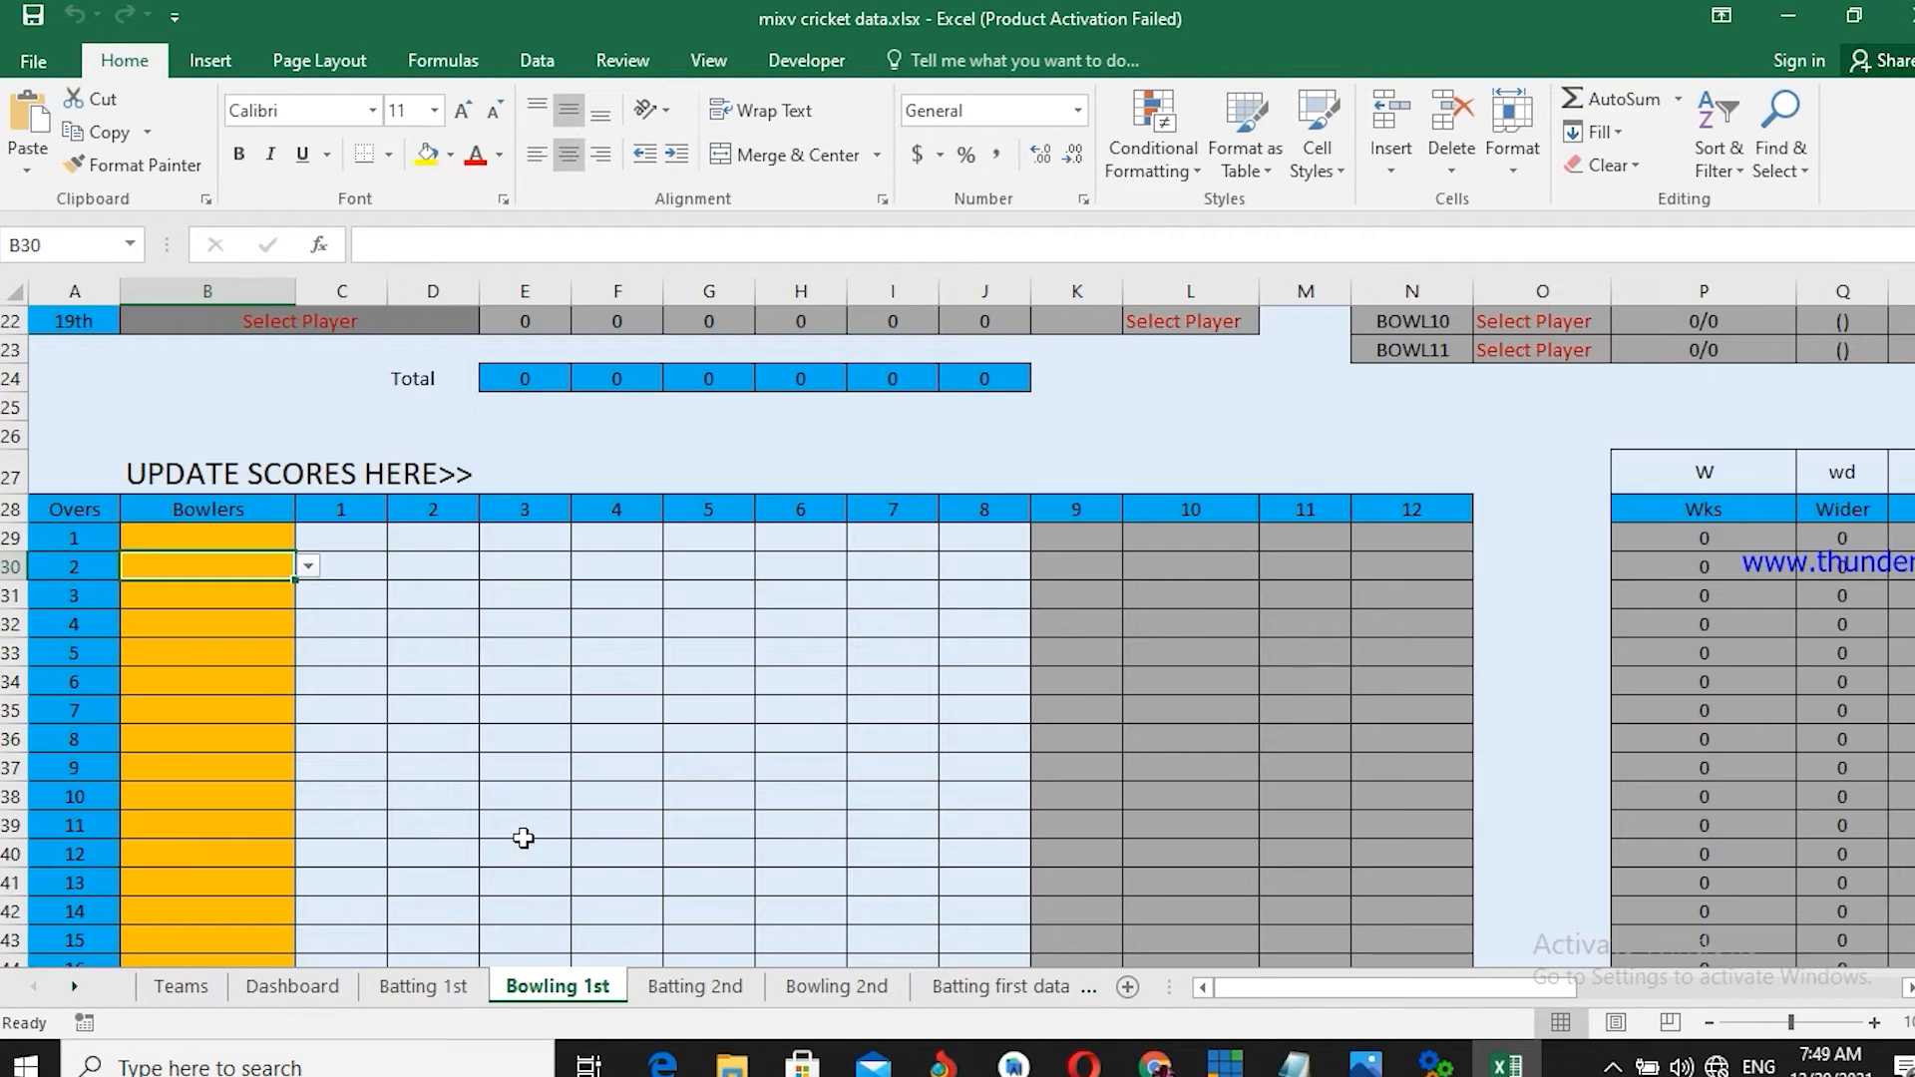
pyautogui.scroll(-4, 539, 818)
pyautogui.click(716, 992)
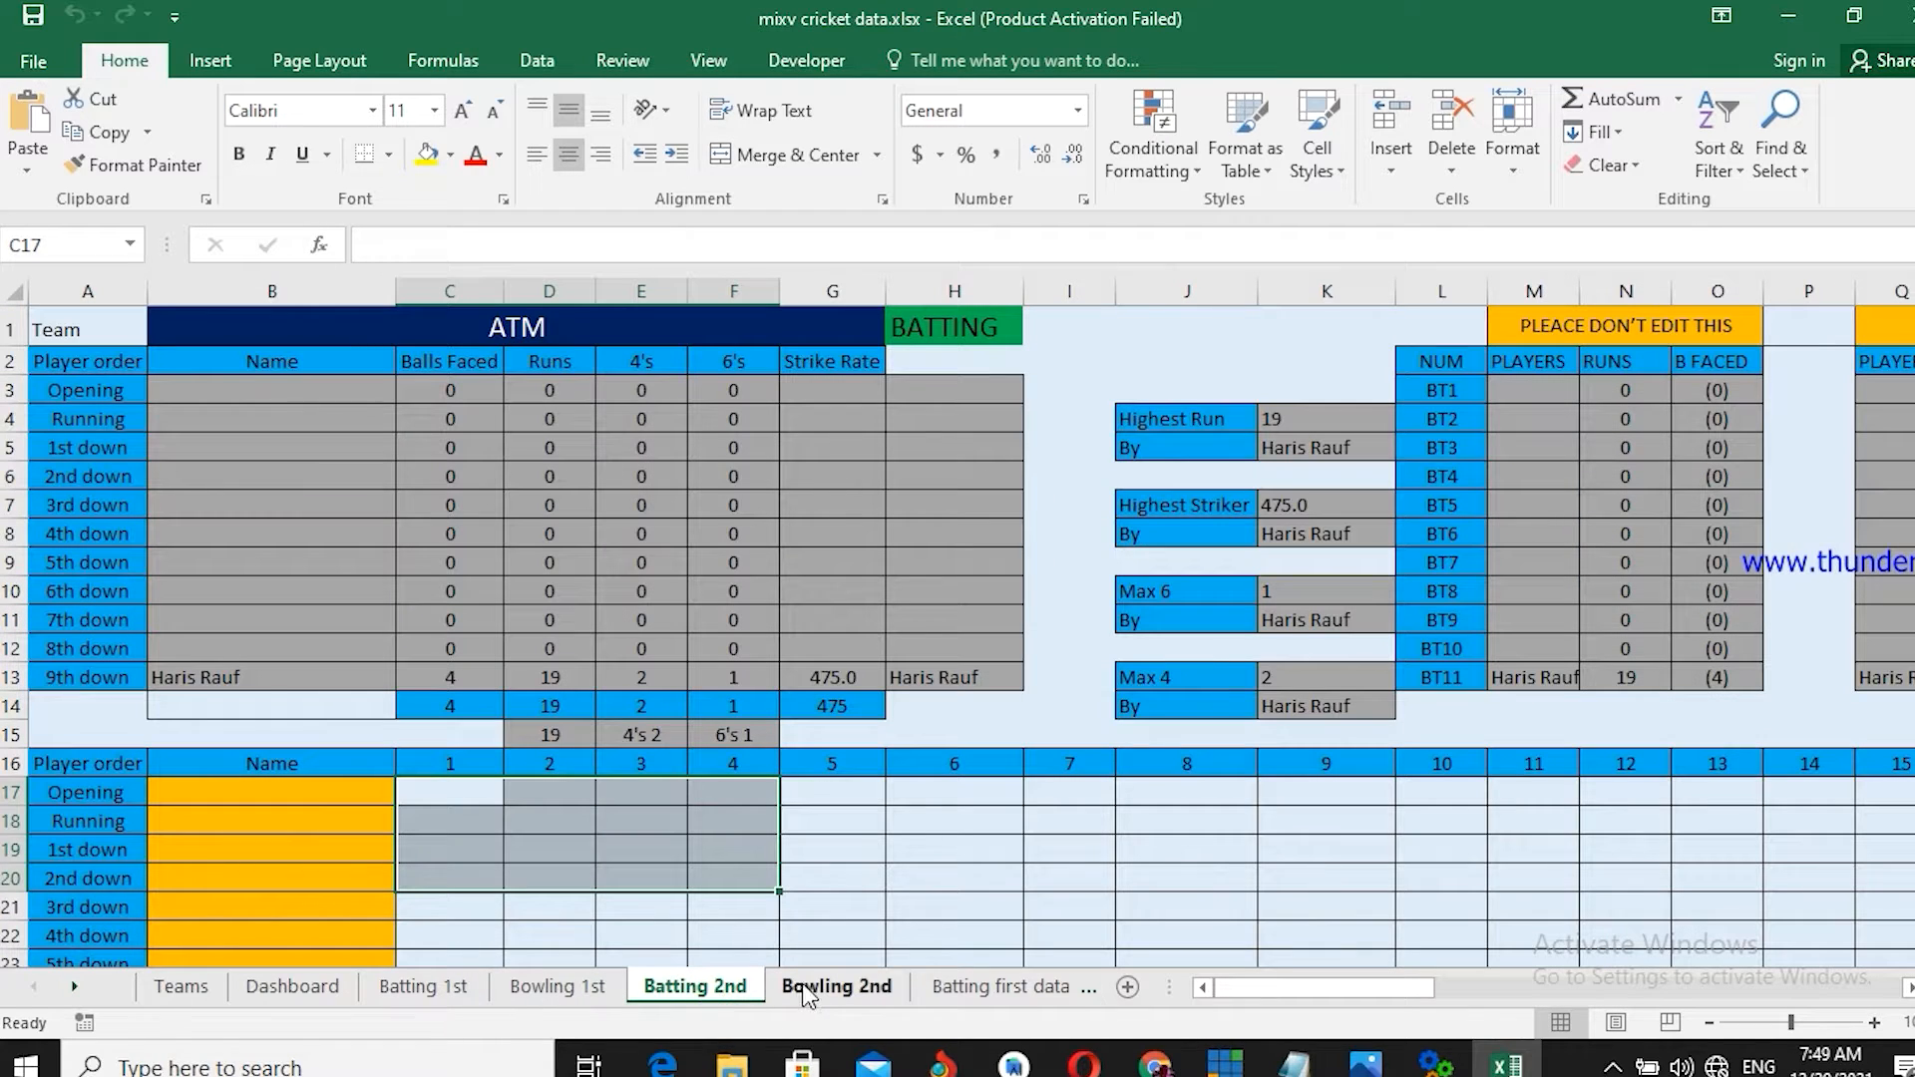
pyautogui.click(293, 678)
pyautogui.scroll(-2, 438, 750)
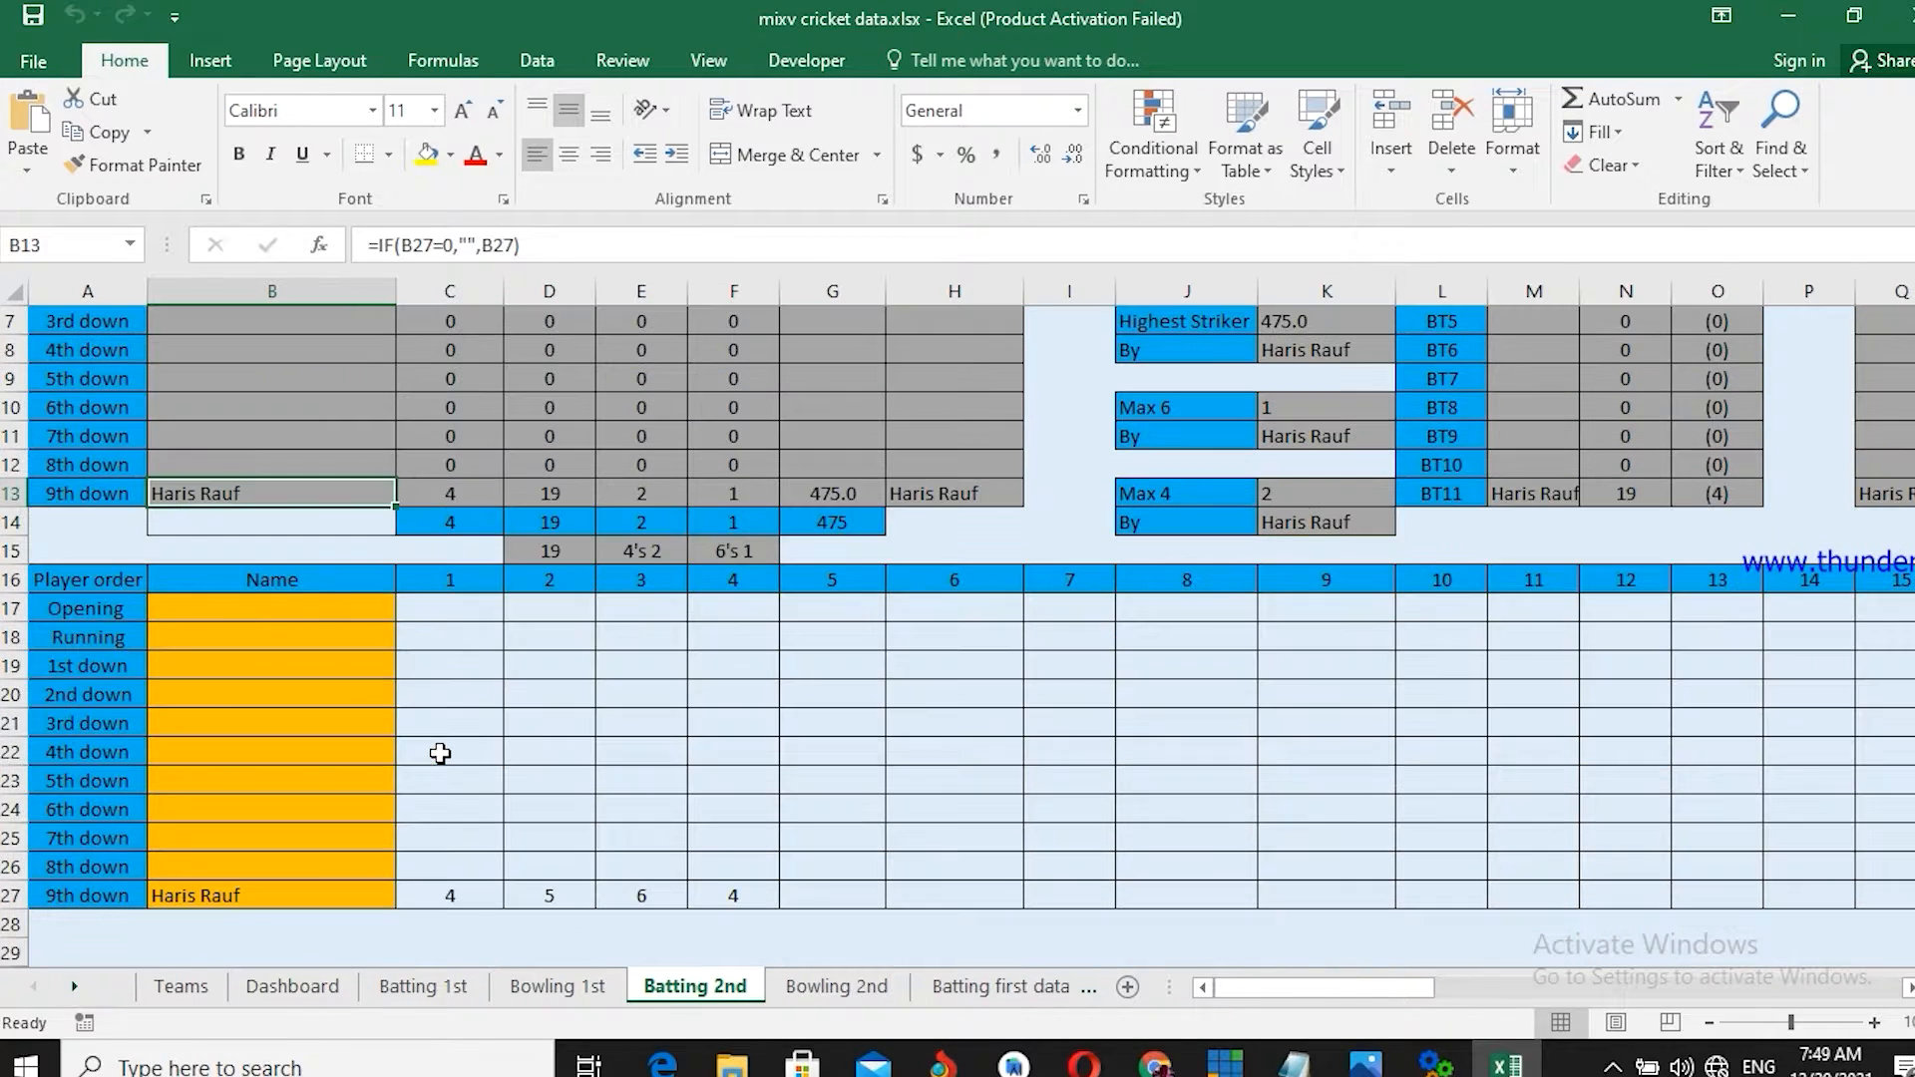
# - Clear the 9th down player's name and ball scores on the Batting 2nd sheet, then save the workbook
pyautogui.click(312, 897)
pyautogui.press('Delete')
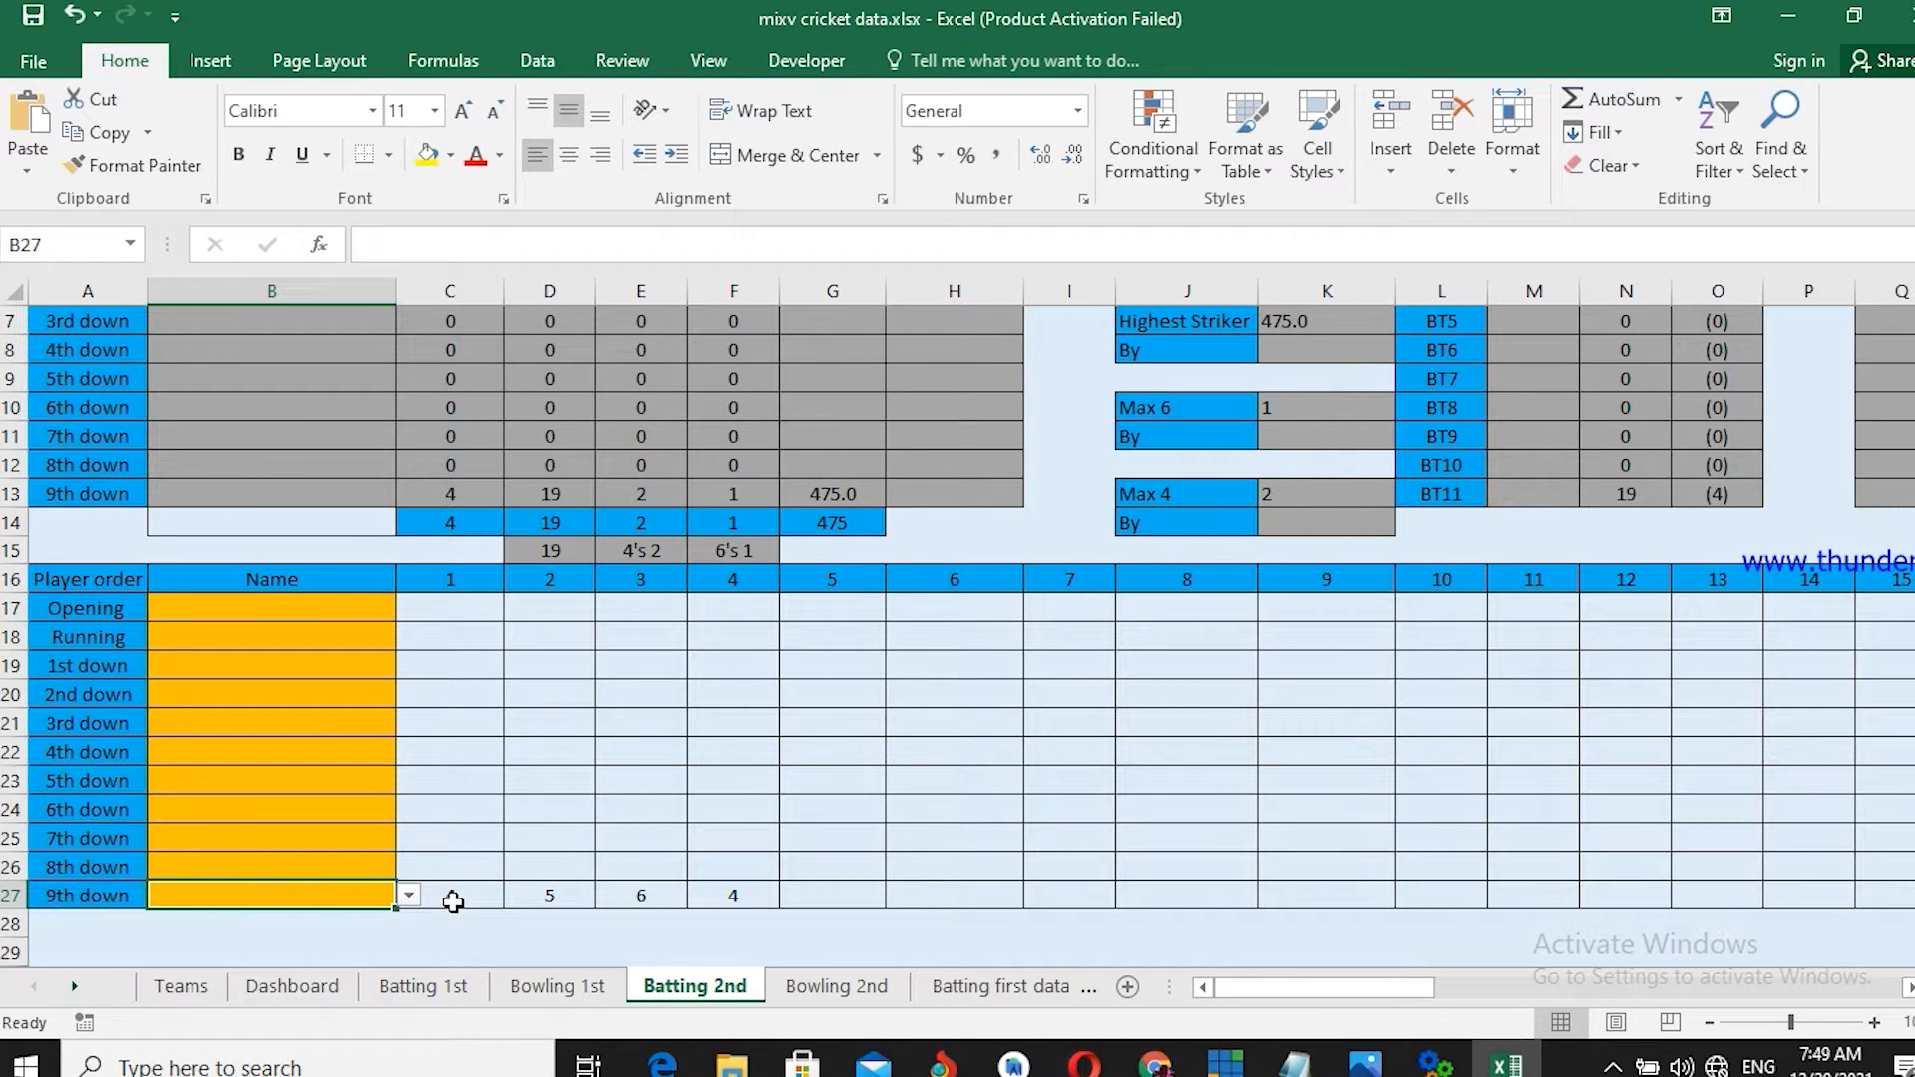
pyautogui.moveTo(449, 894); pyautogui.dragTo(726, 898)
pyautogui.press('Delete')
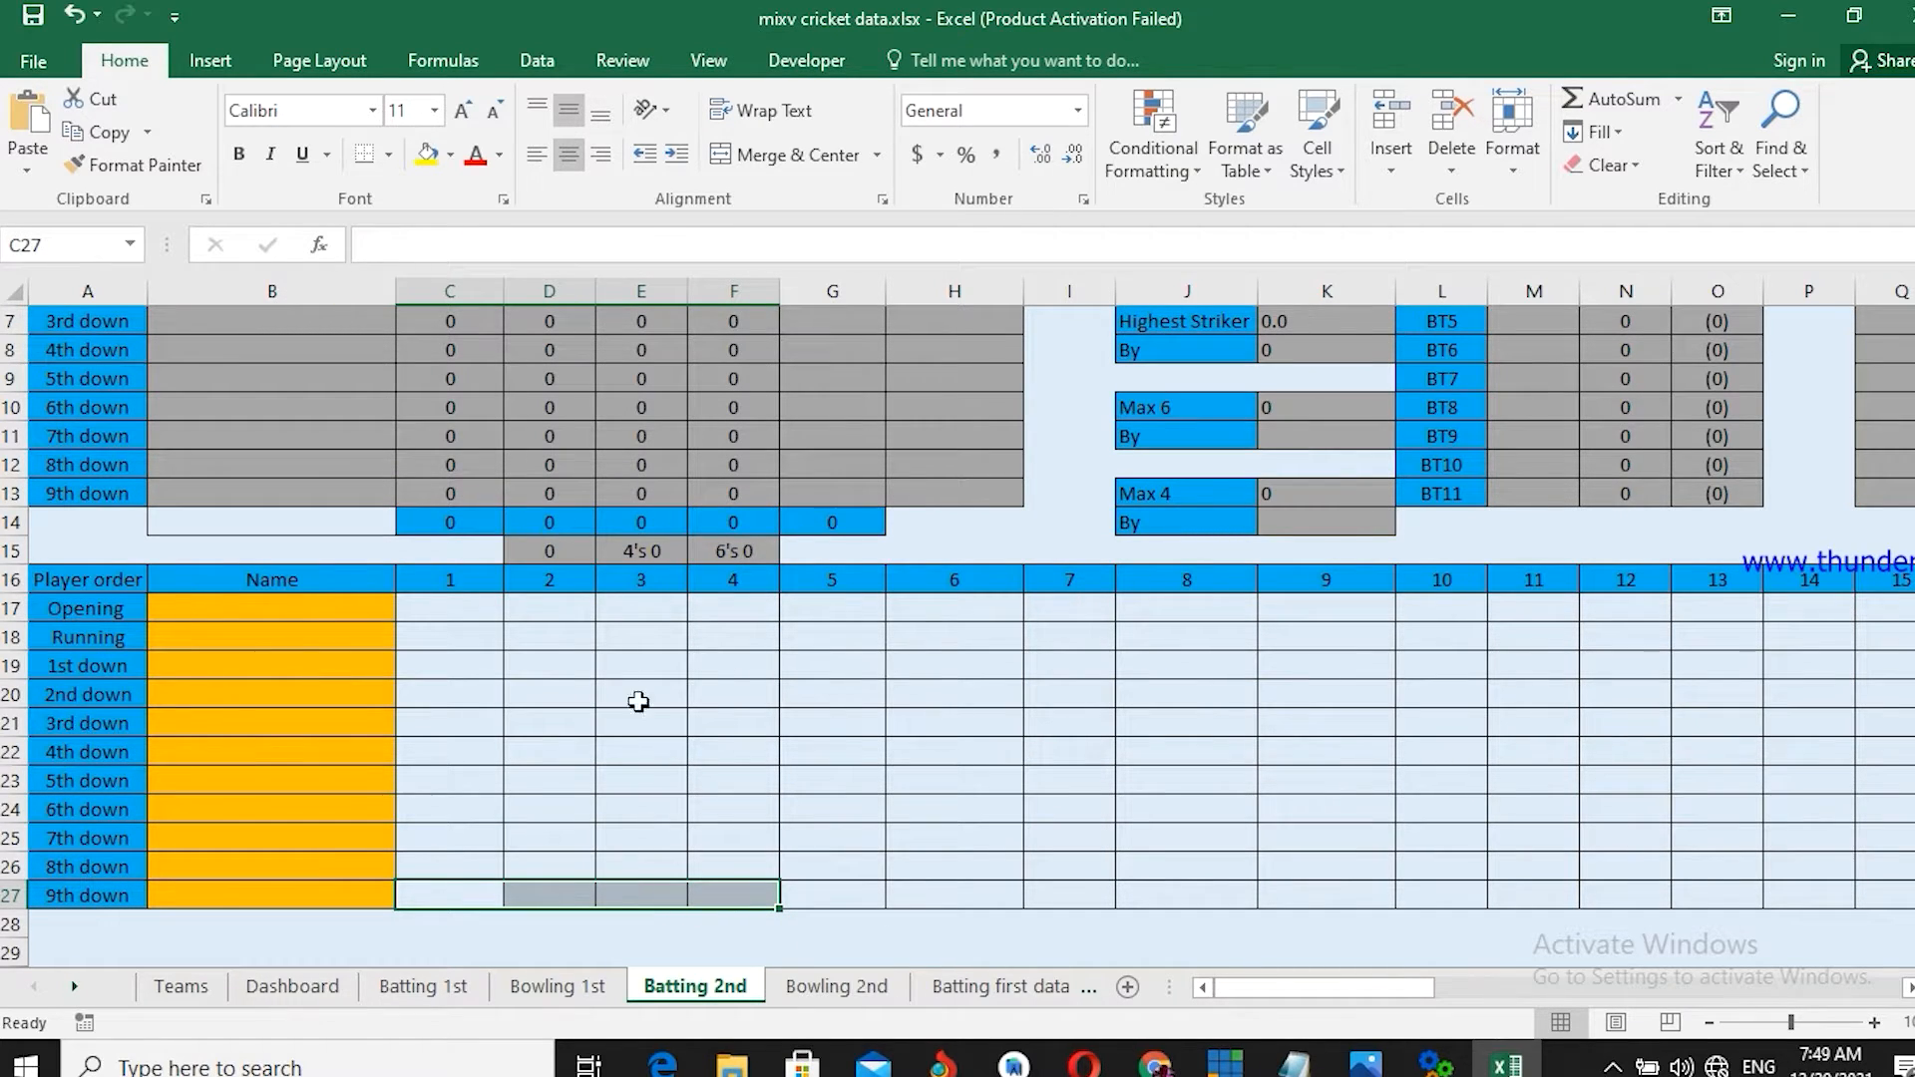
pyautogui.click(35, 16)
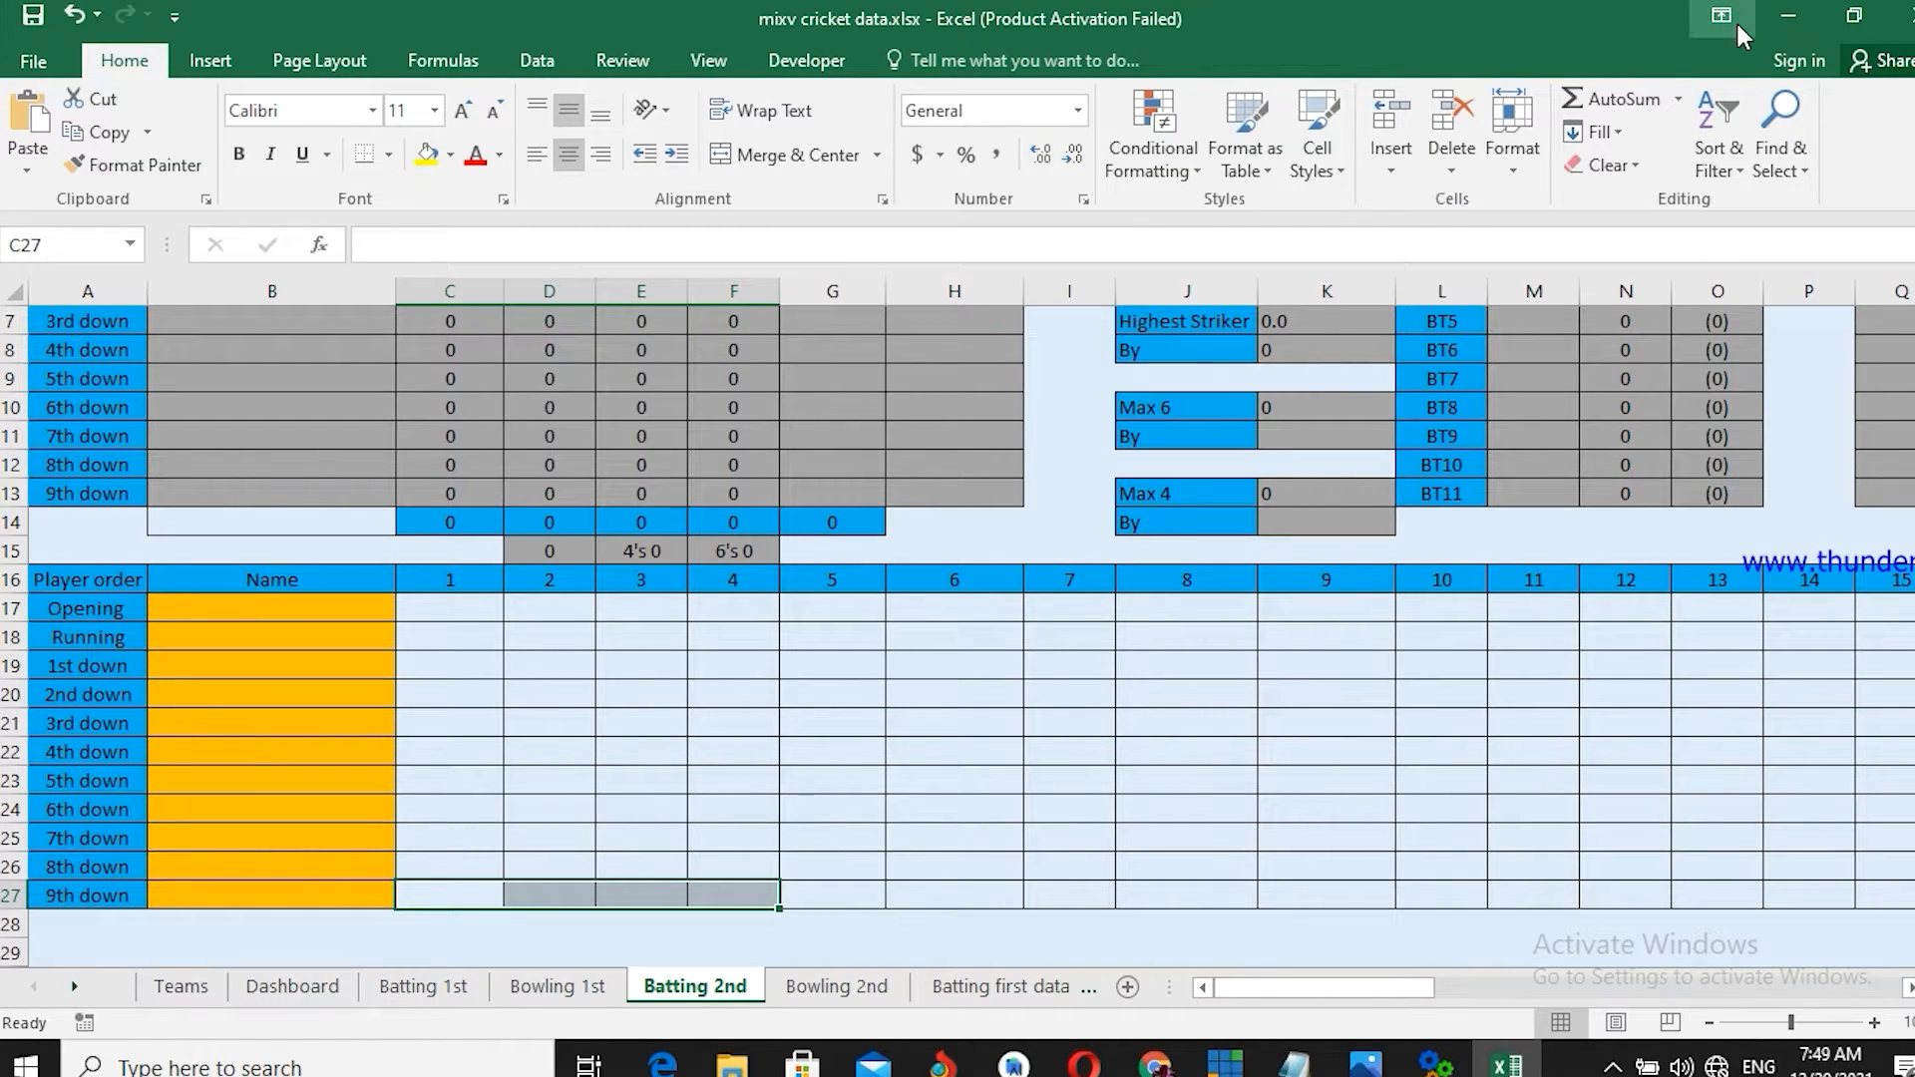
pyautogui.click(1787, 16)
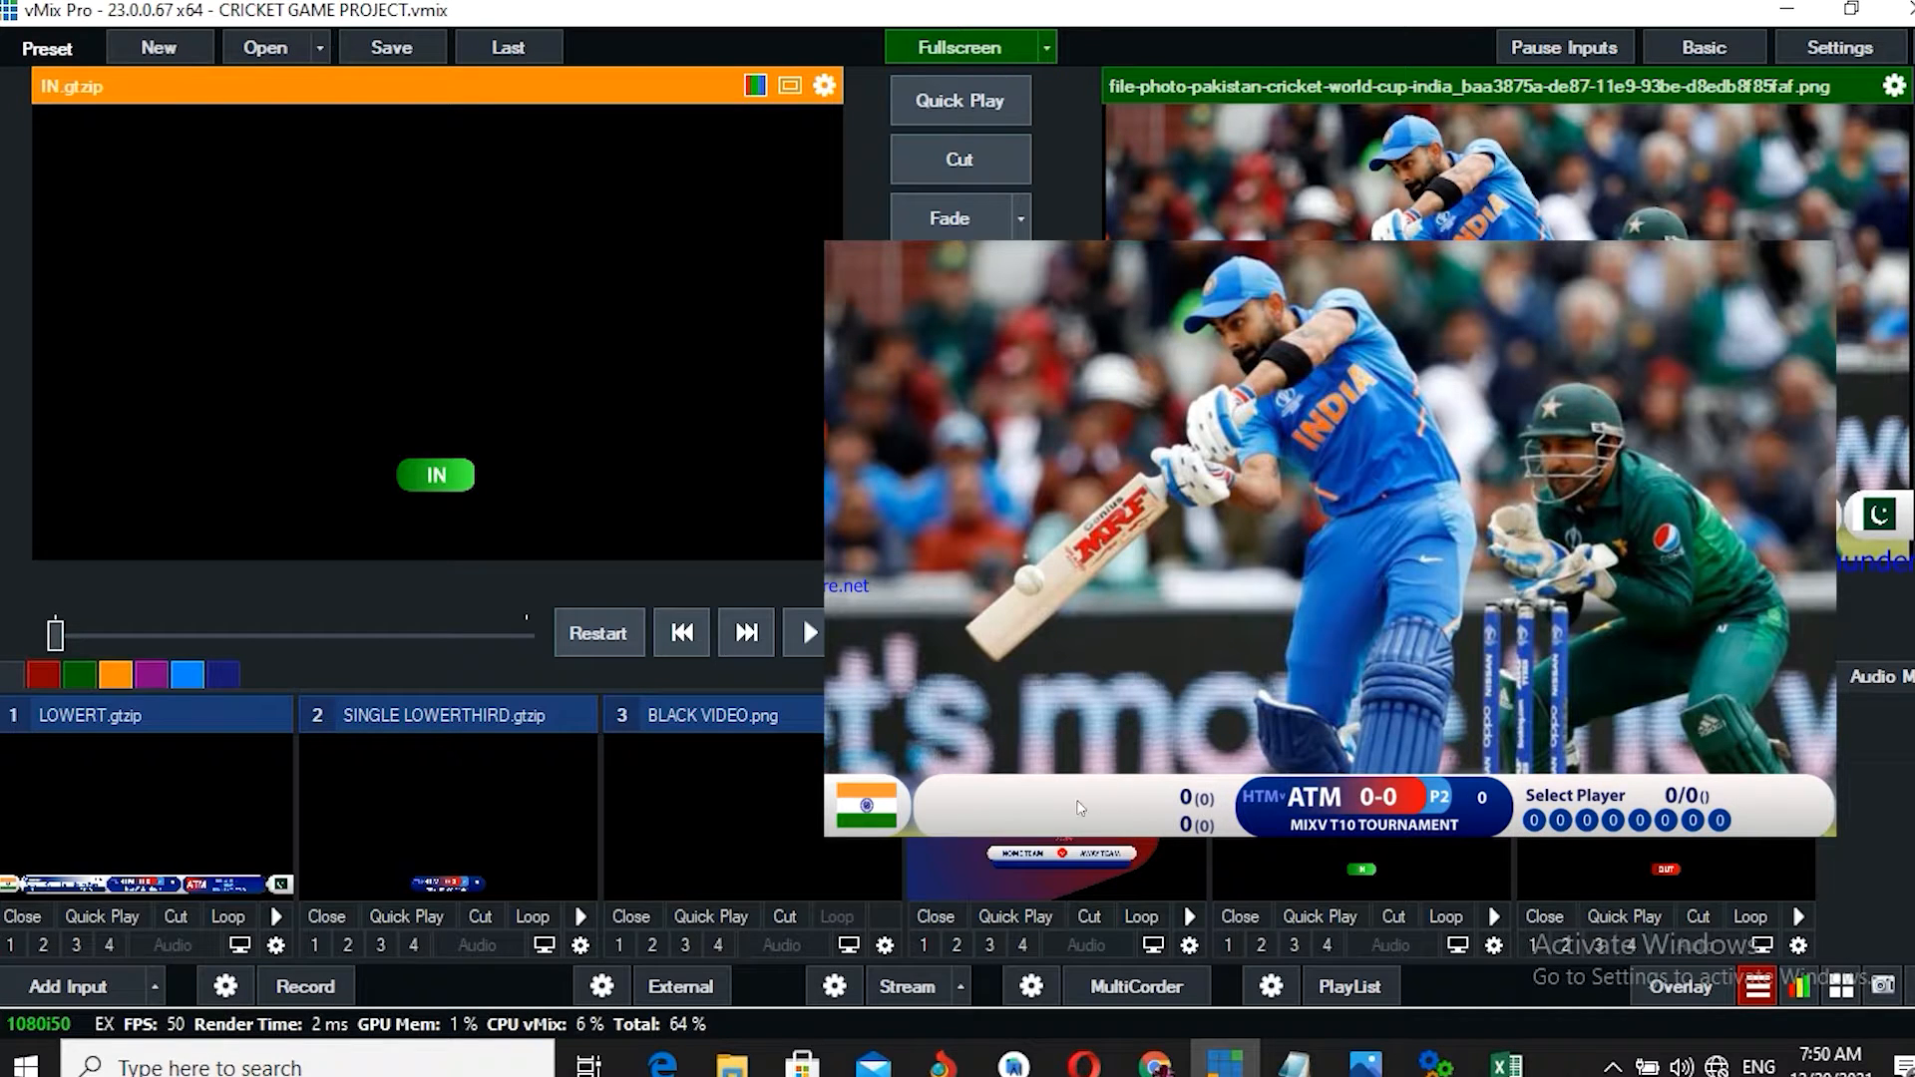
# - Switch to vMix and turn NDI off for outputs 1 to 4 in the output settings
pyautogui.hotkey('alt', 'Tab')
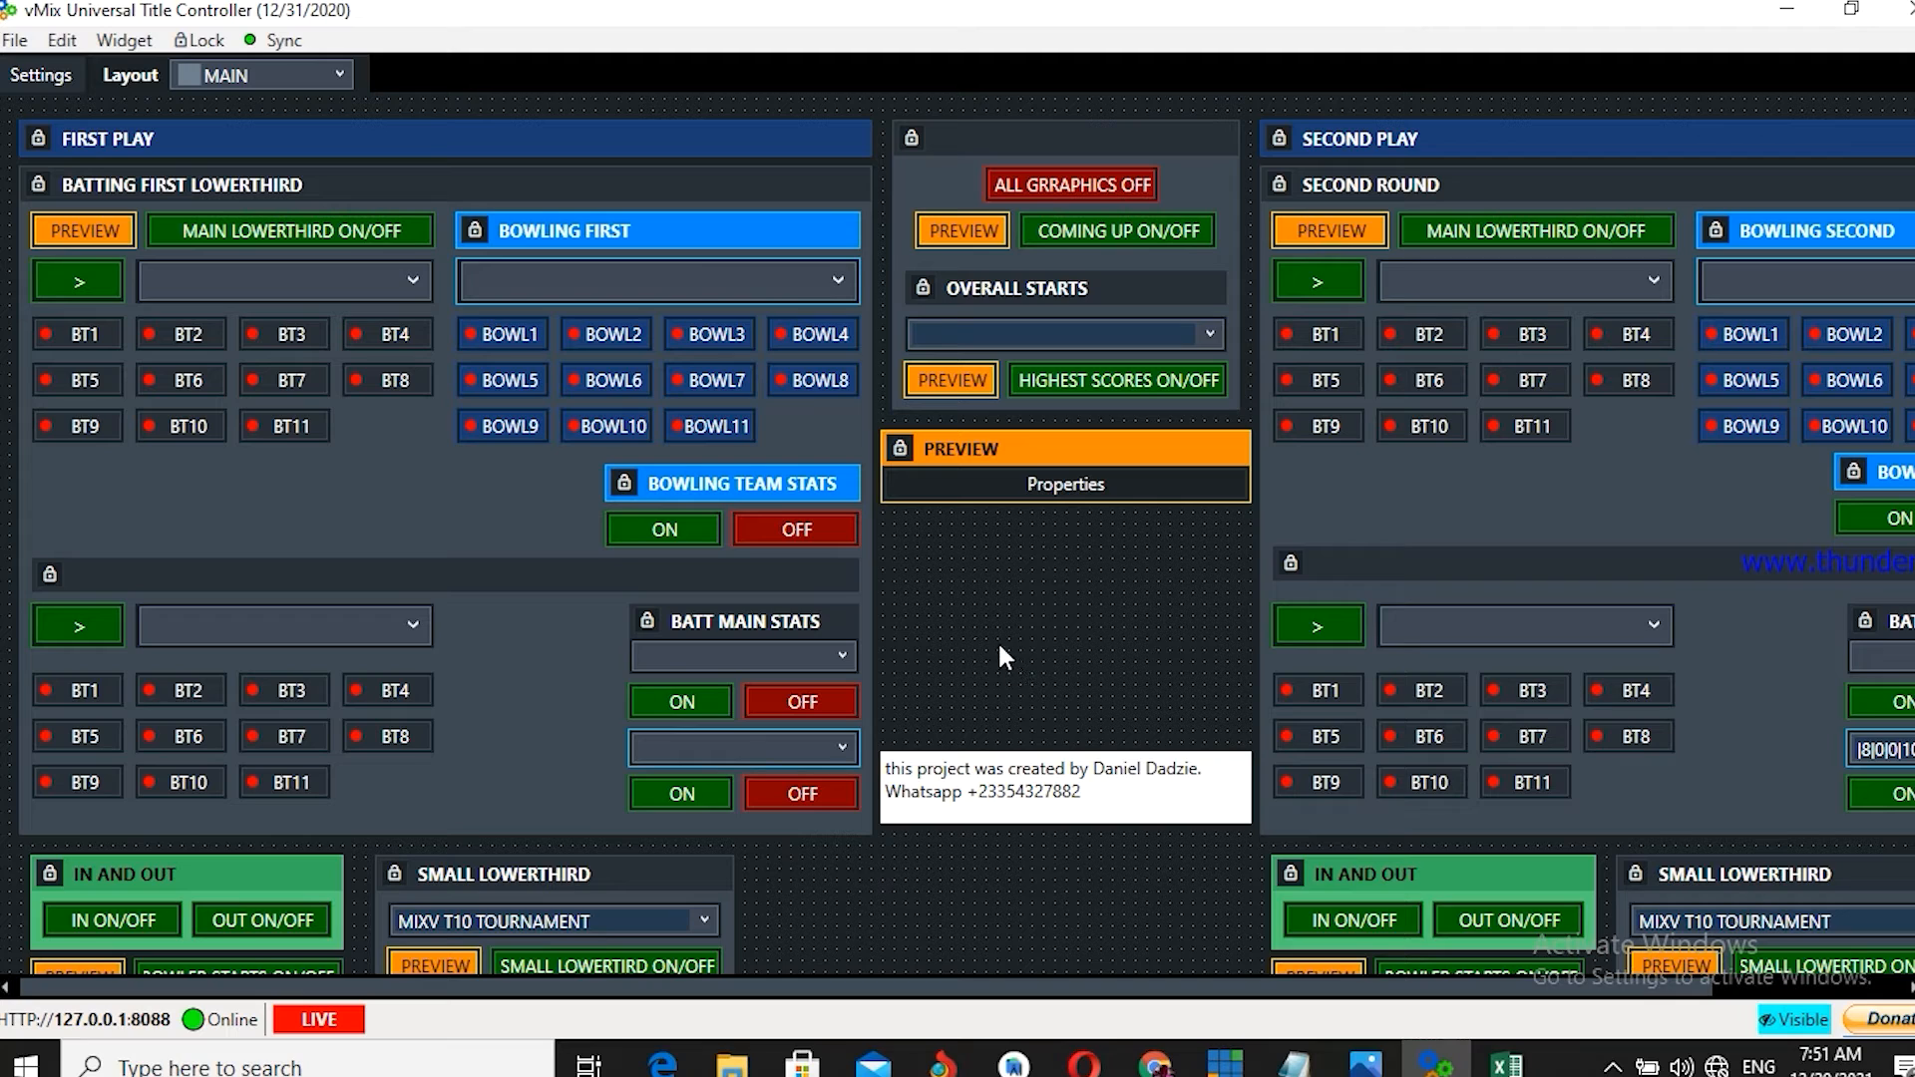
pyautogui.click(970, 499)
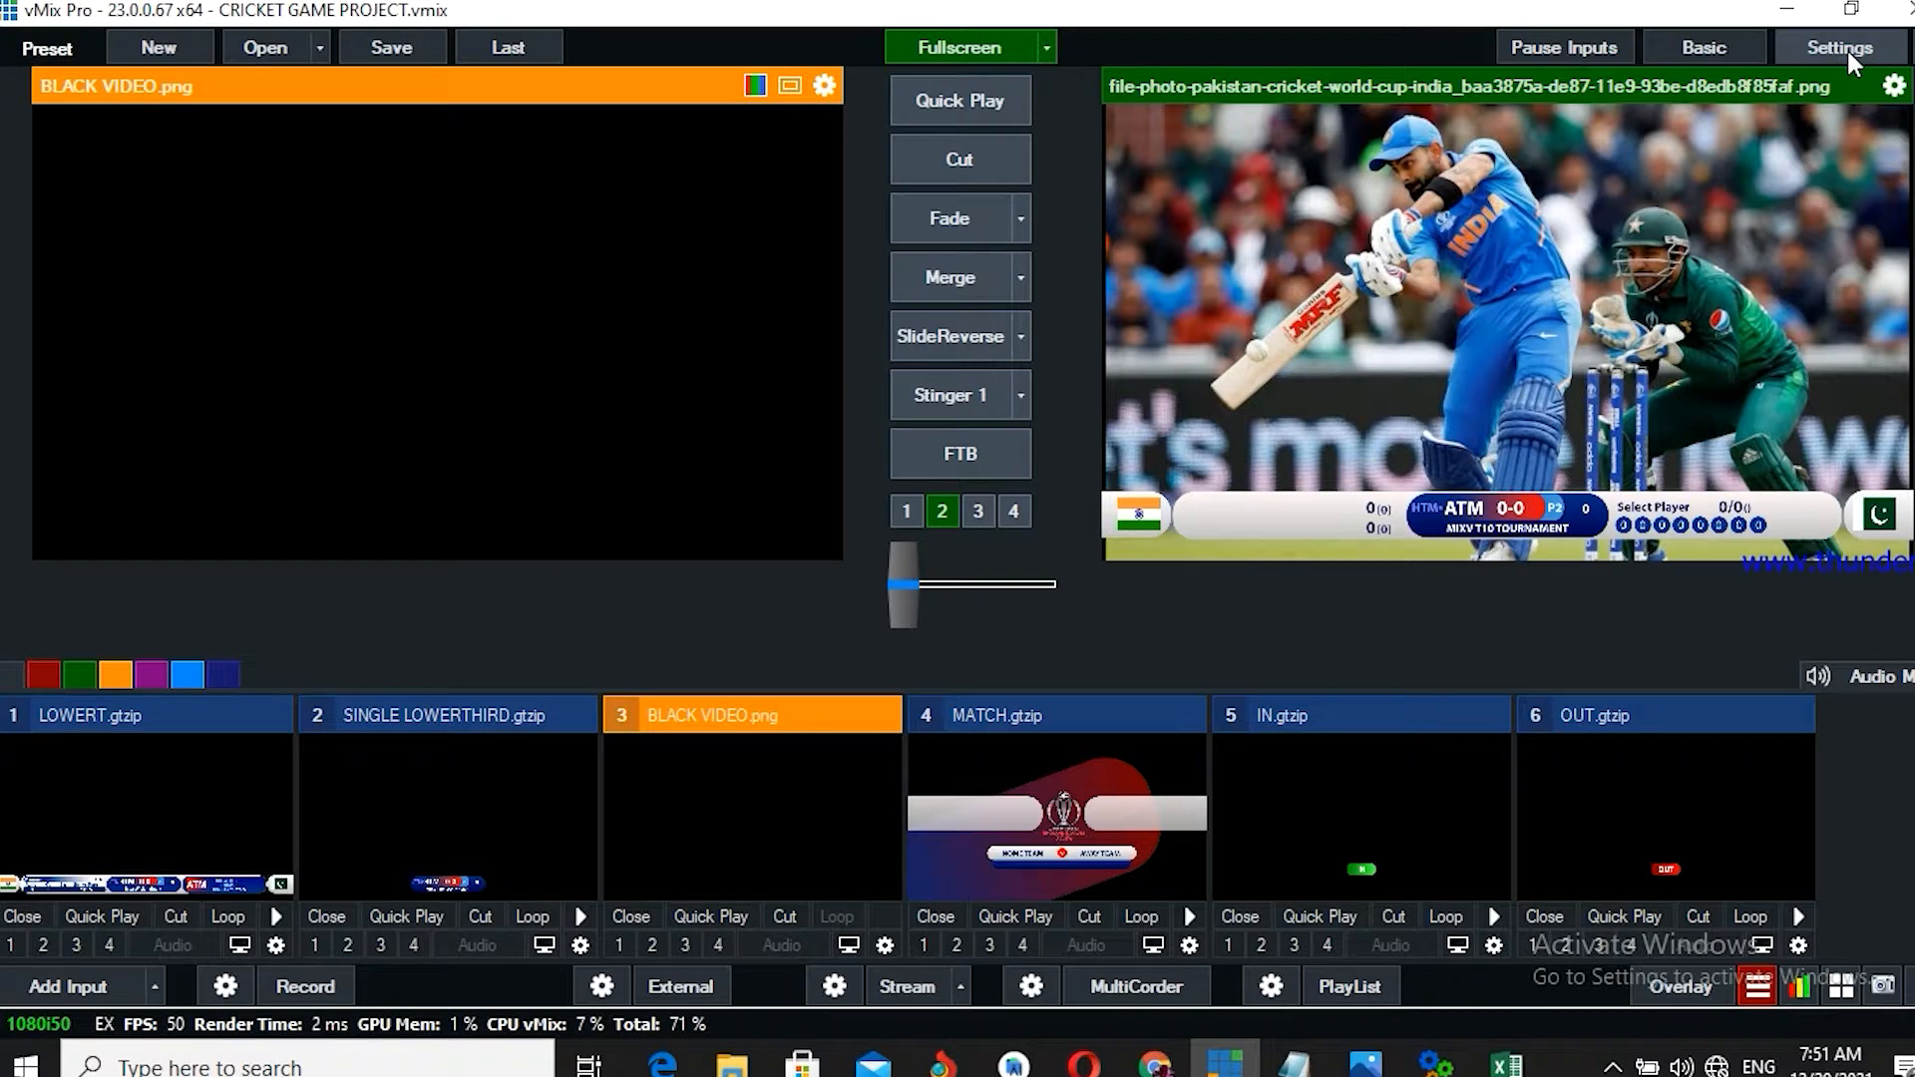
pyautogui.click(1846, 46)
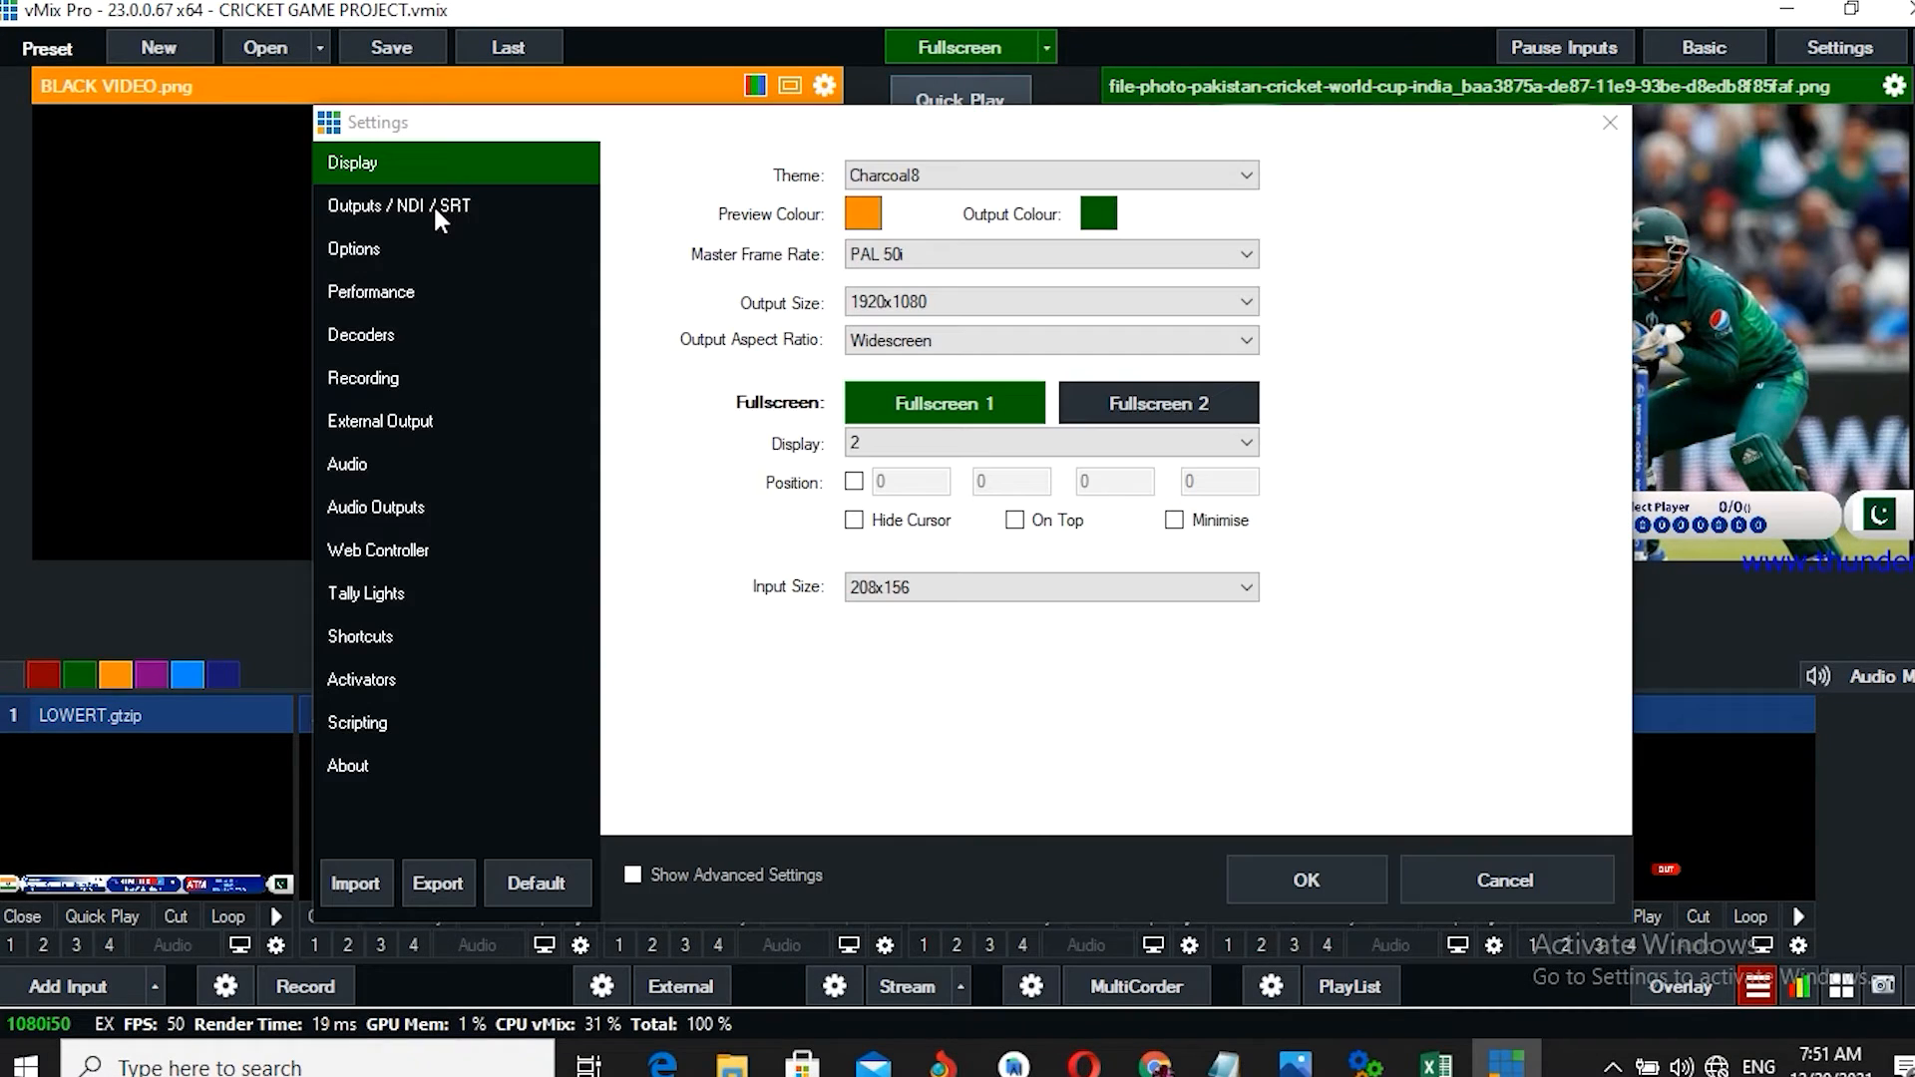
pyautogui.click(433, 204)
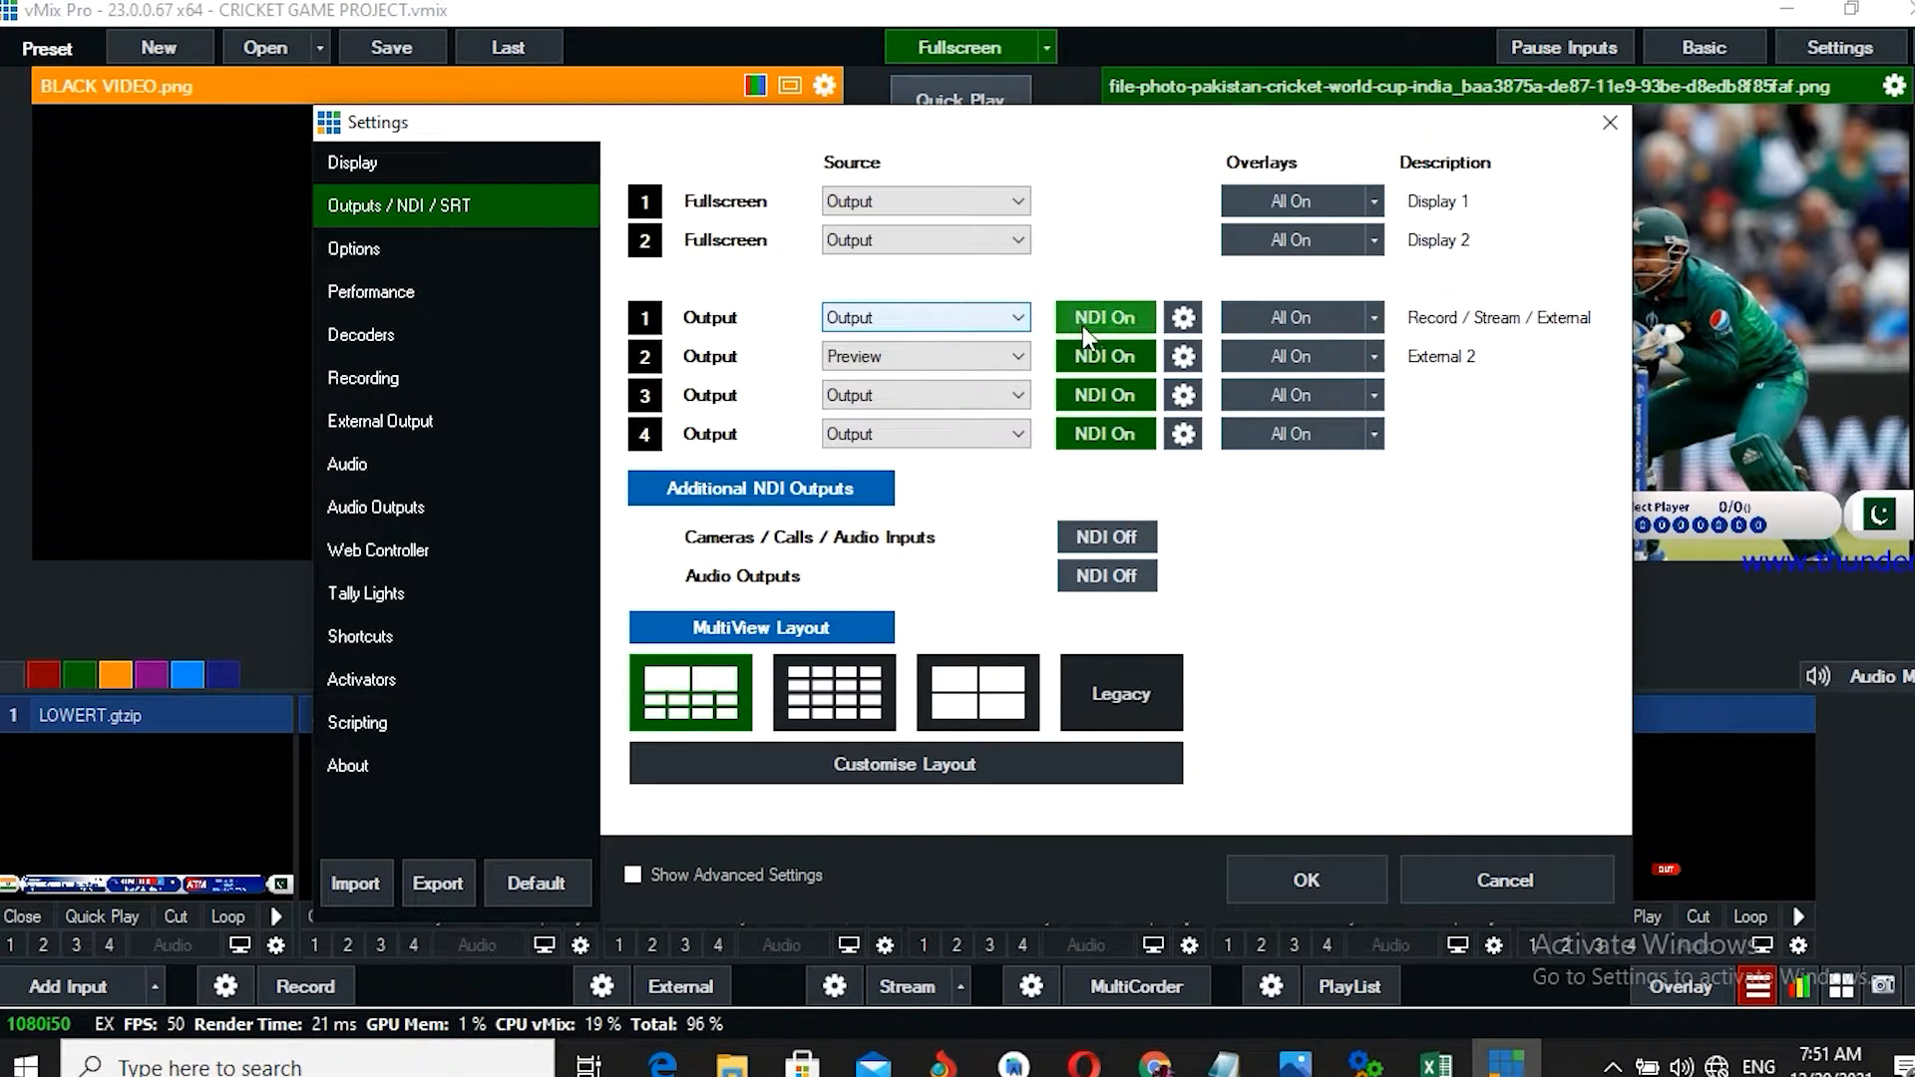
pyautogui.click(1104, 435)
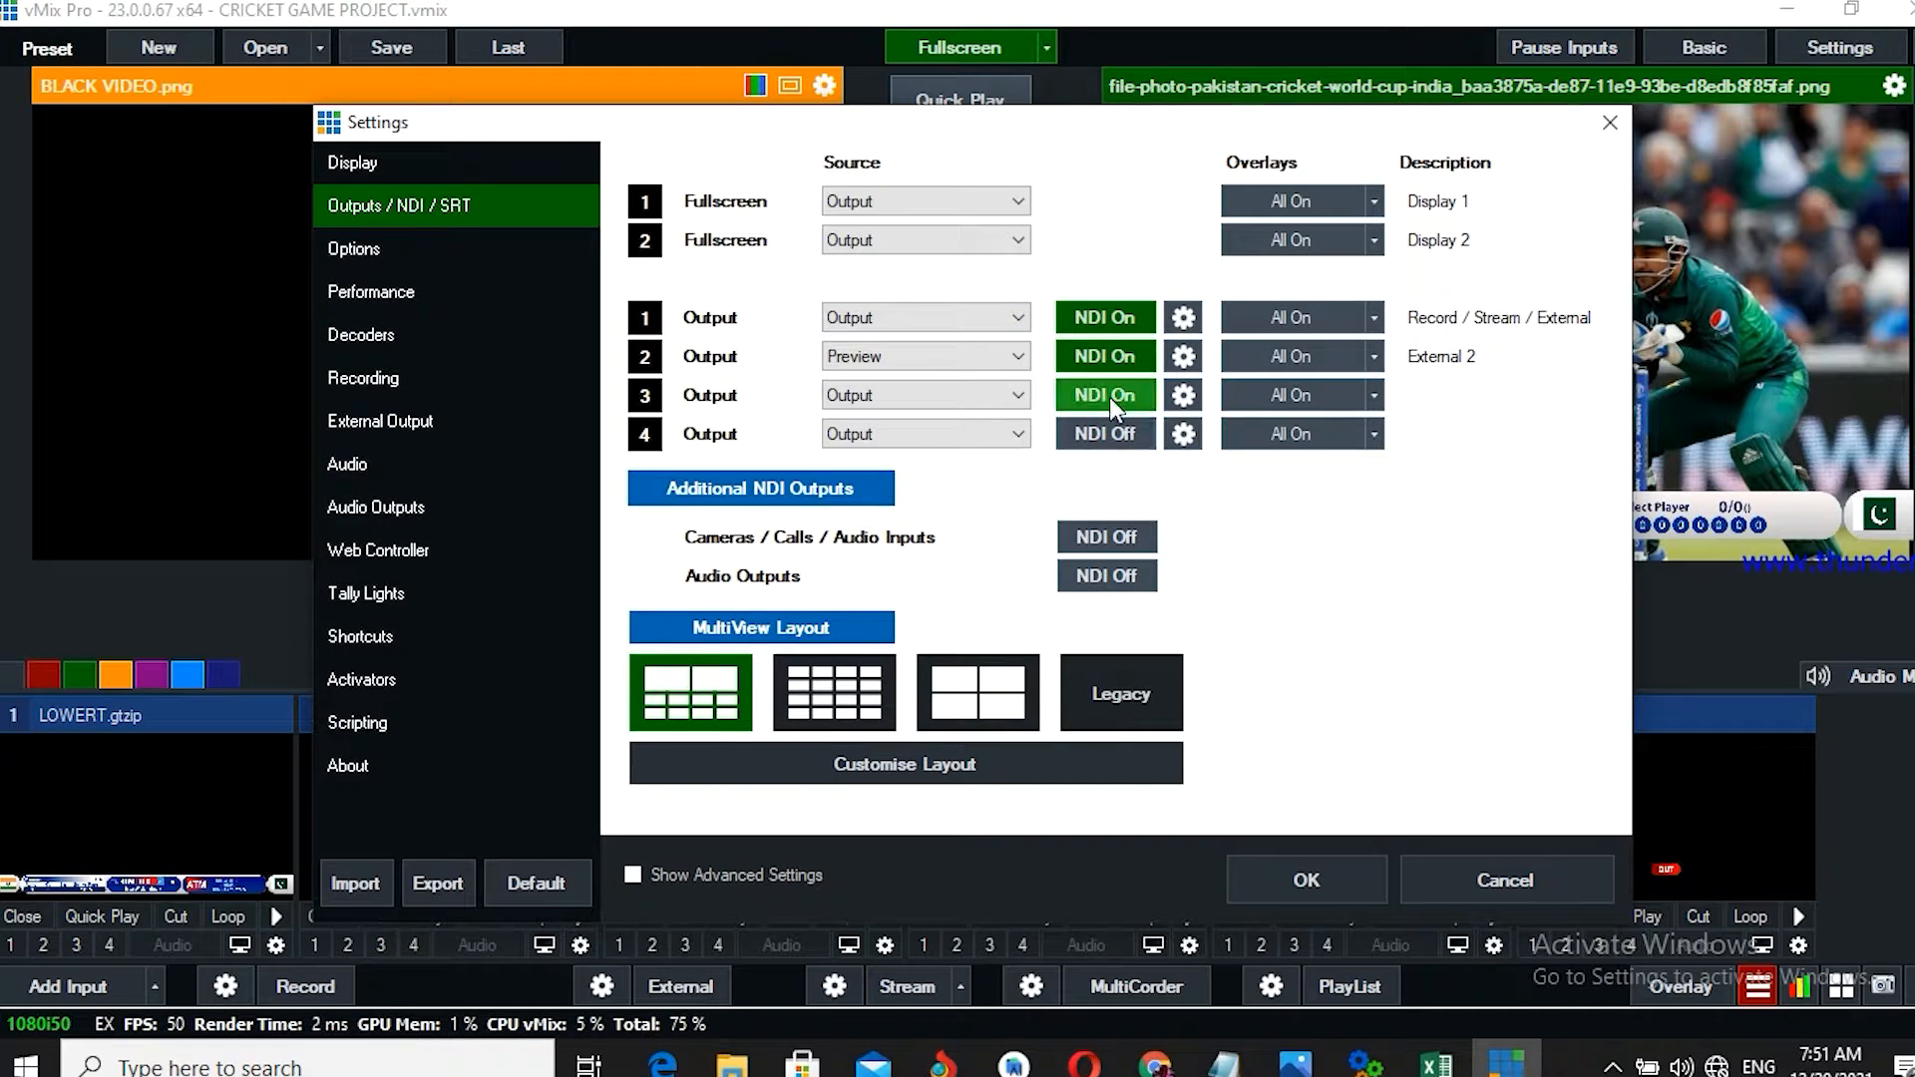
pyautogui.click(1110, 319)
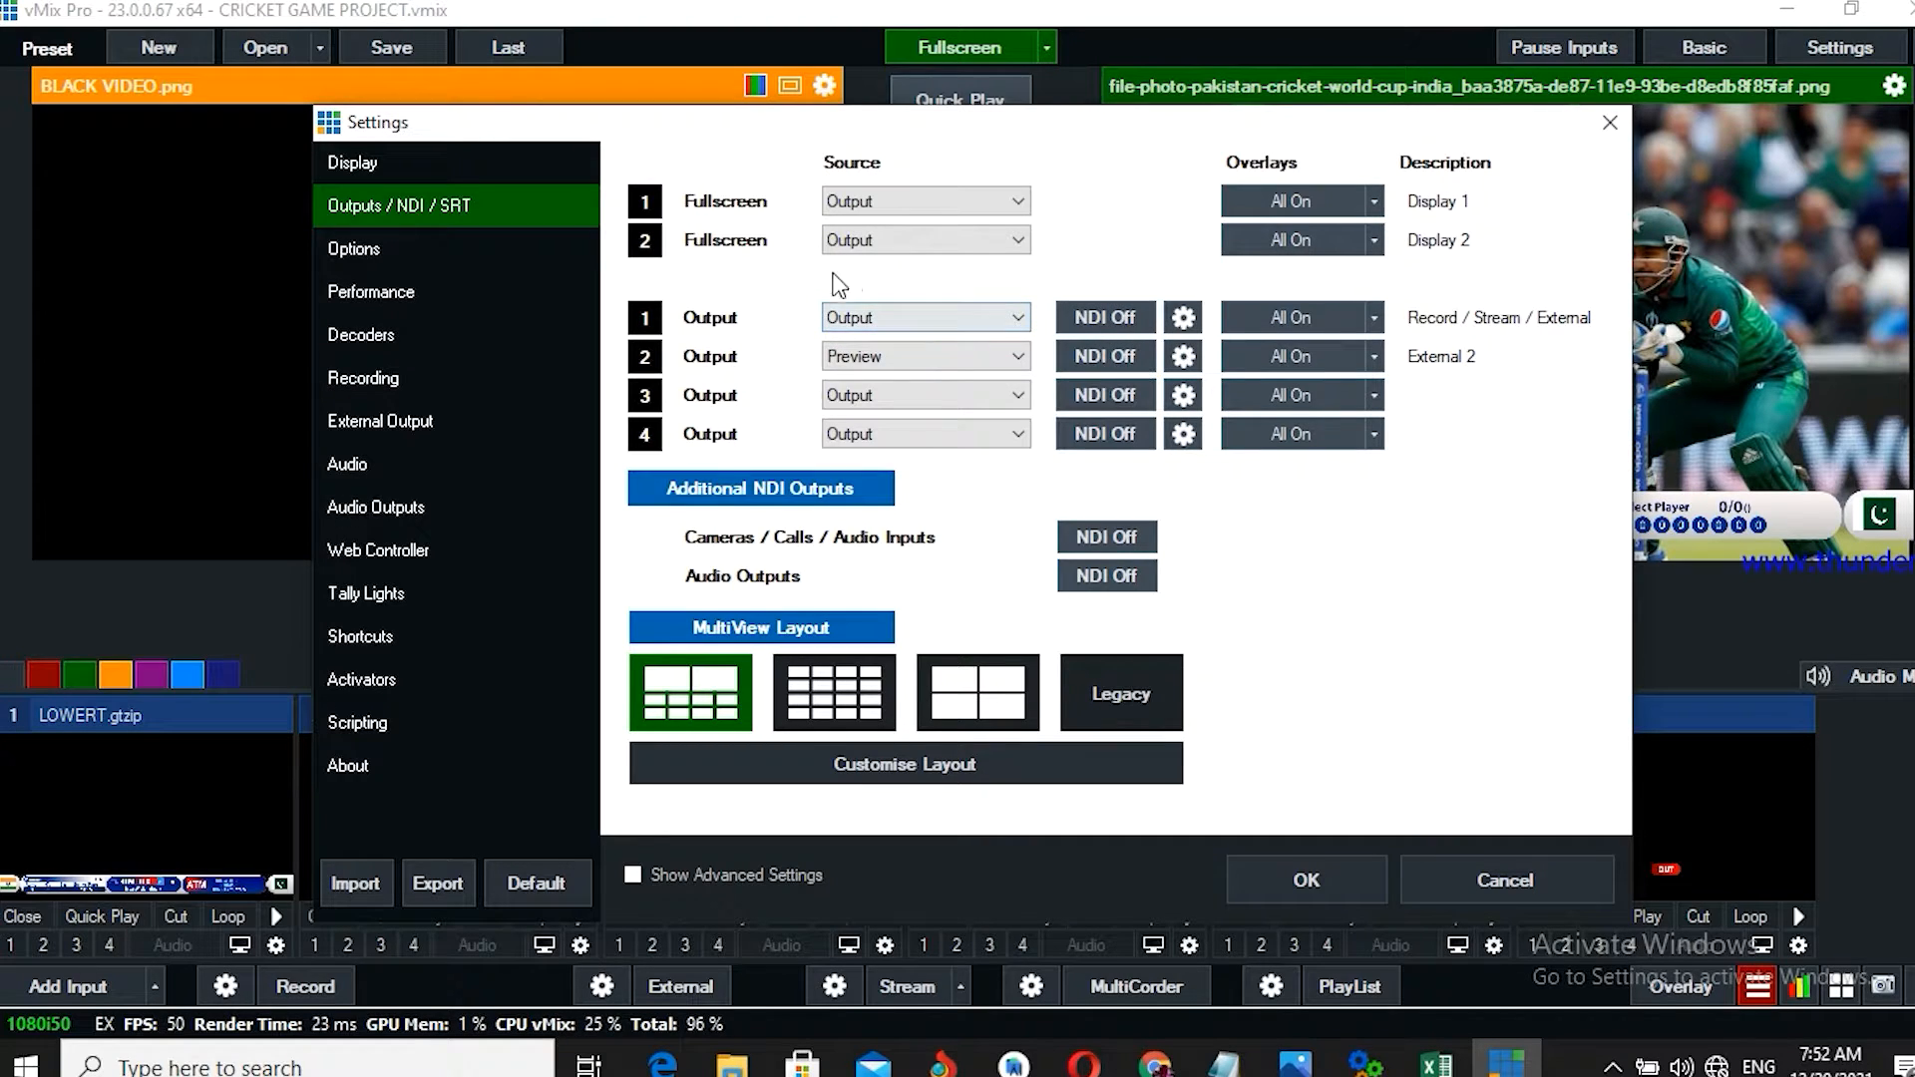
# - Keep Output as the source of output 1 and Preview for output 2, and turn NDI on for both
pyautogui.click(881, 312)
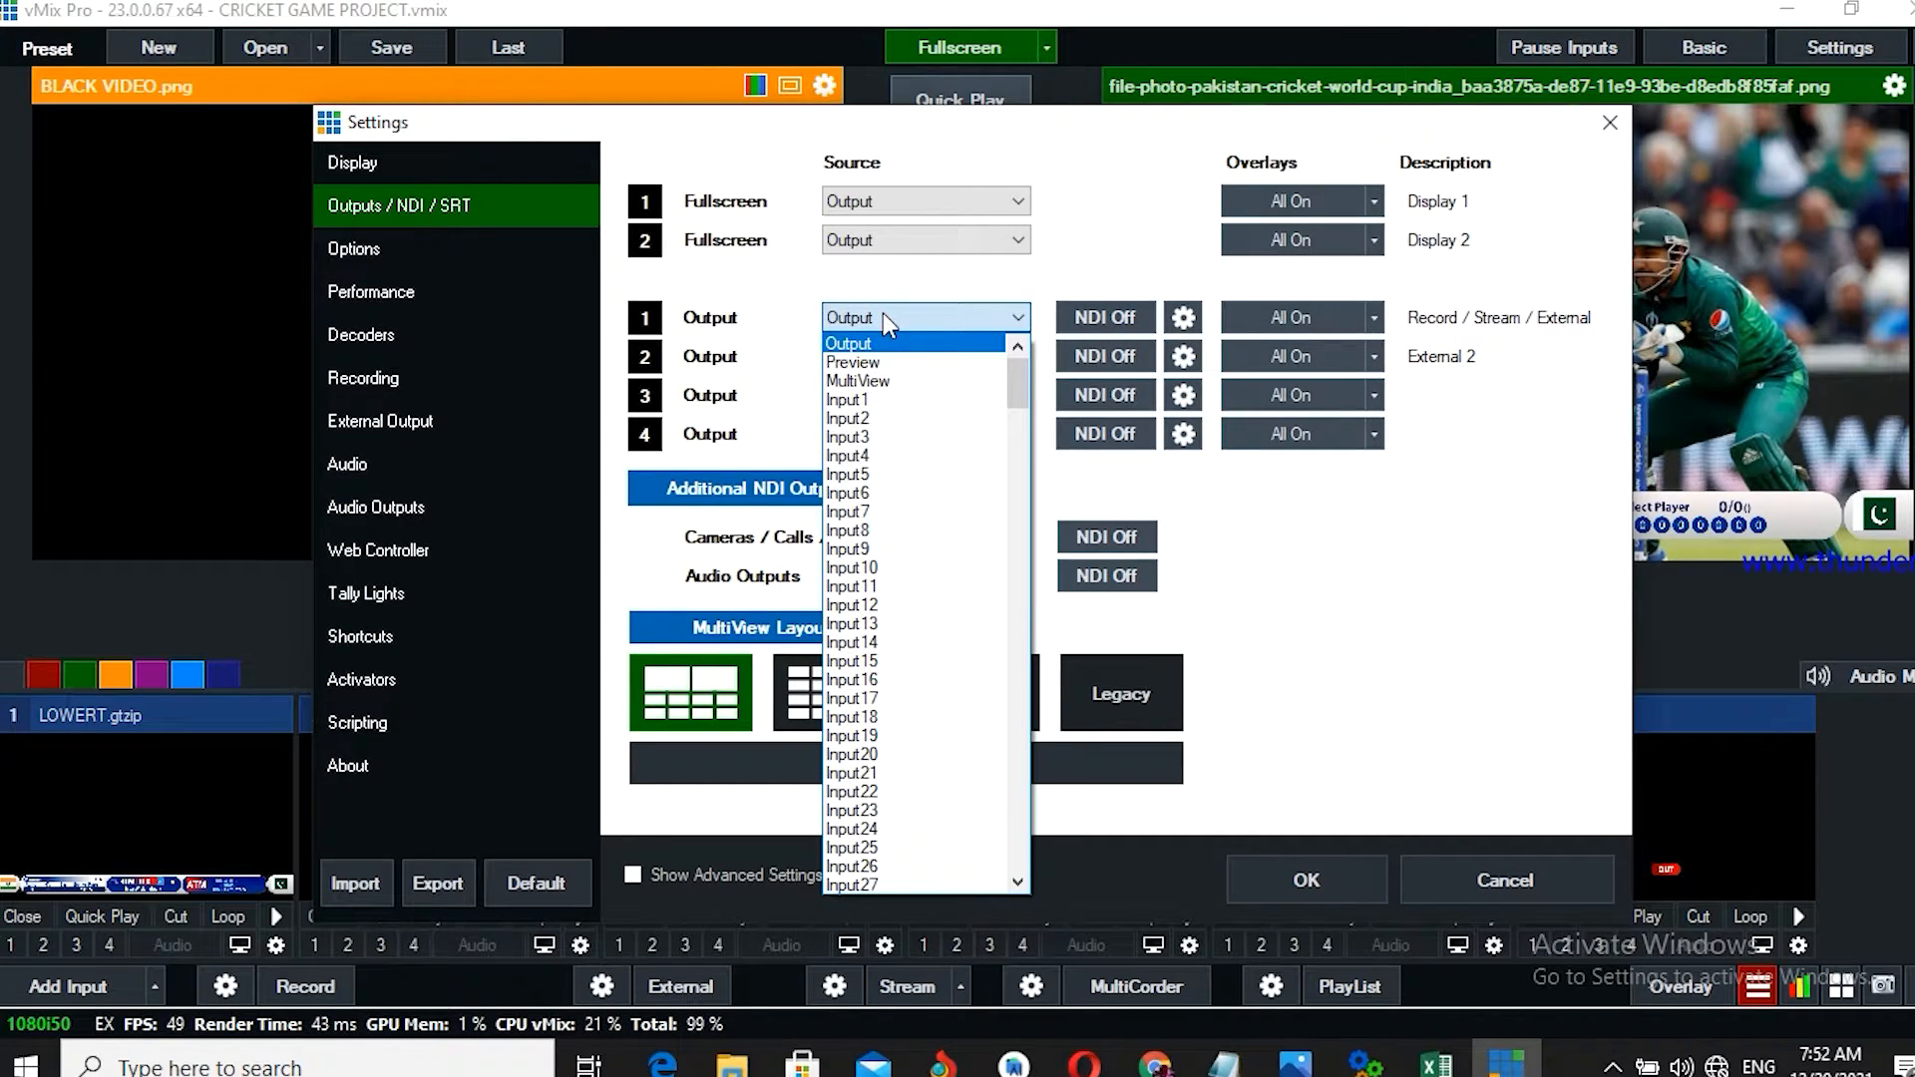
pyautogui.click(883, 313)
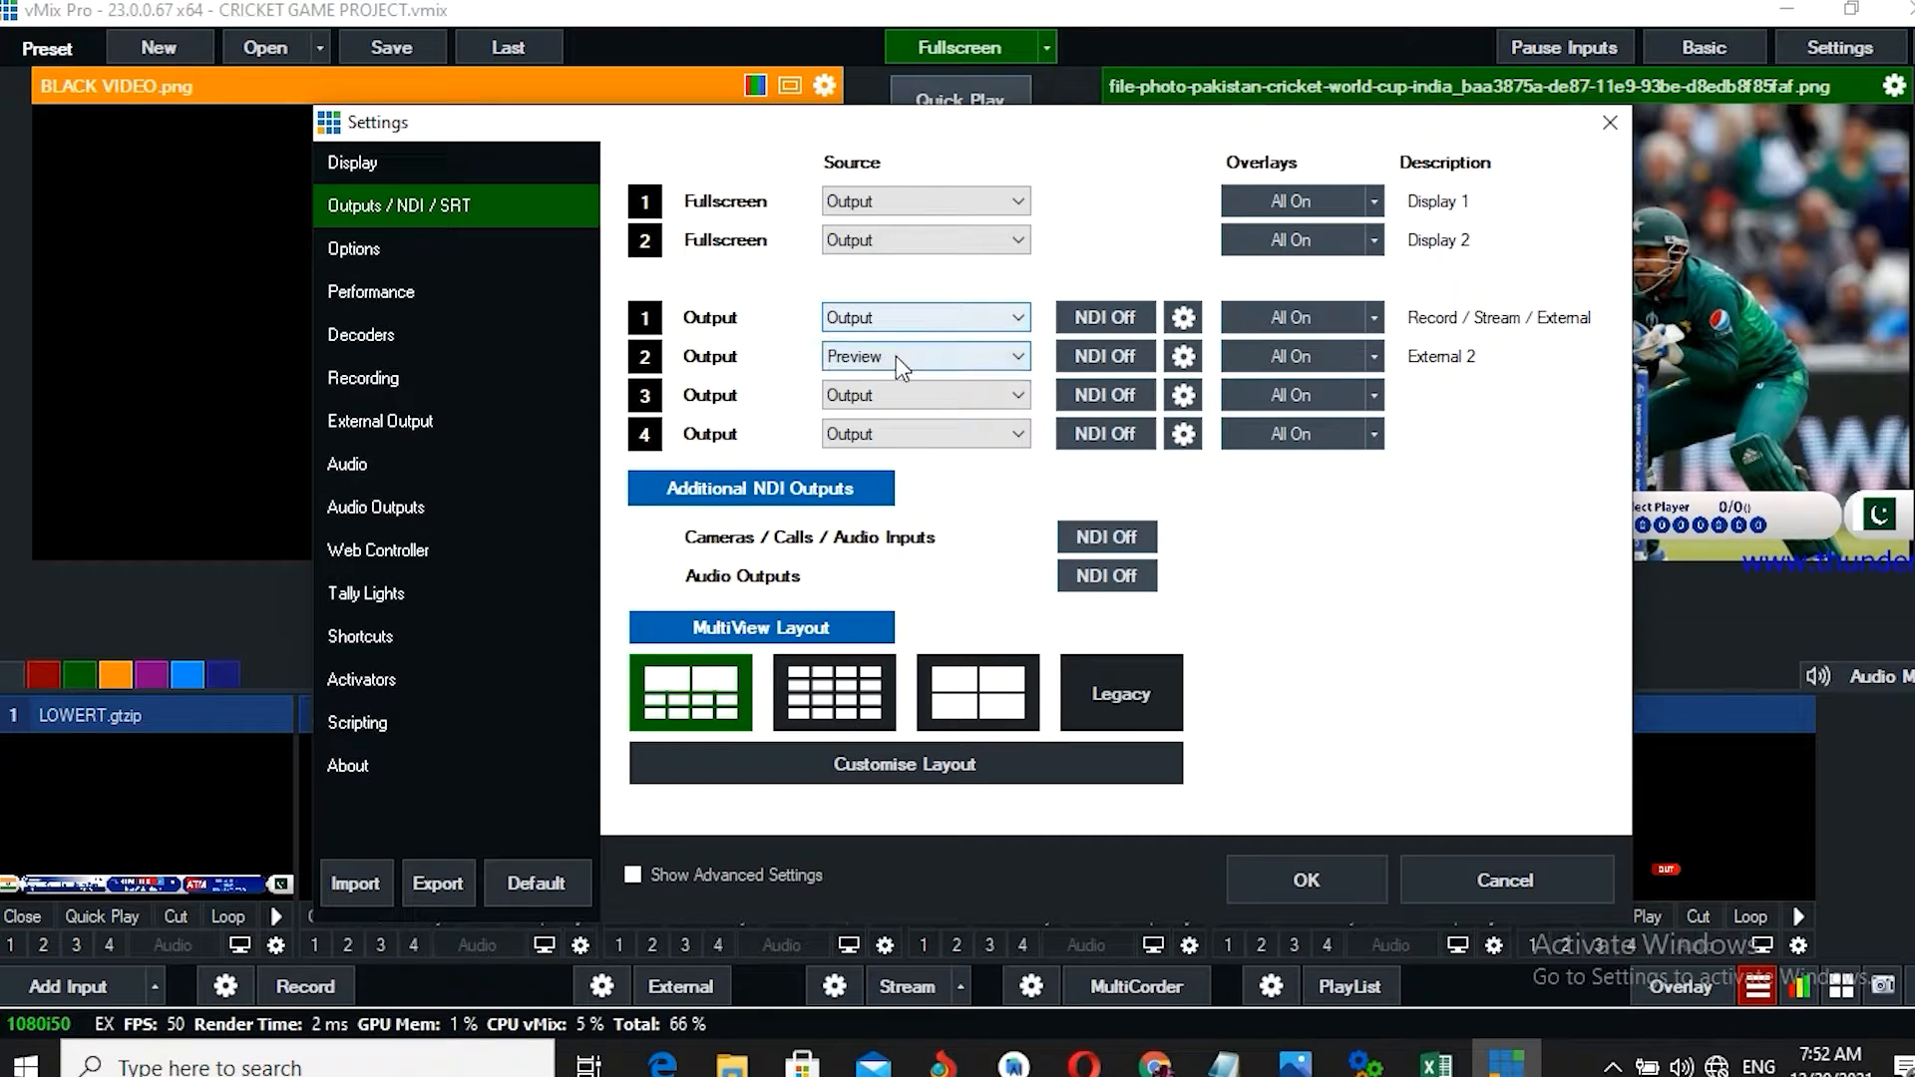
pyautogui.click(896, 357)
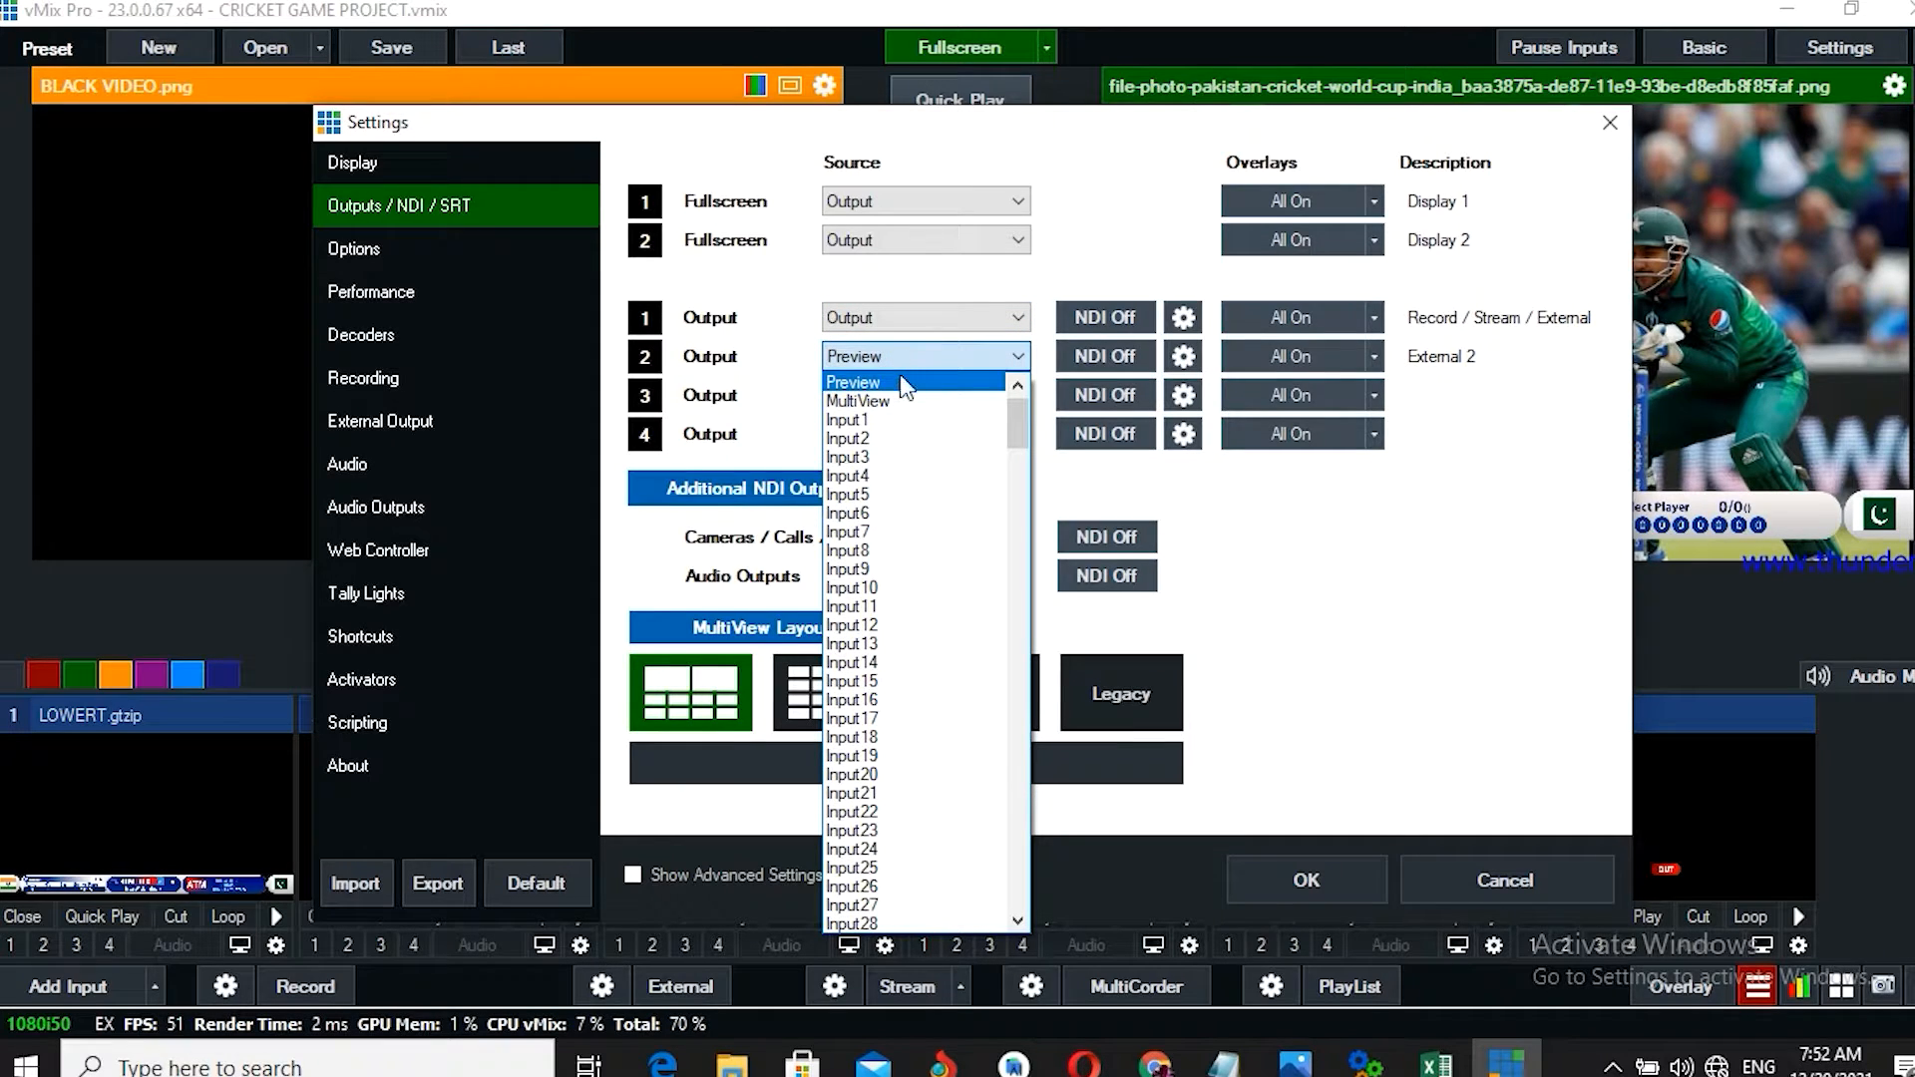
pyautogui.click(902, 382)
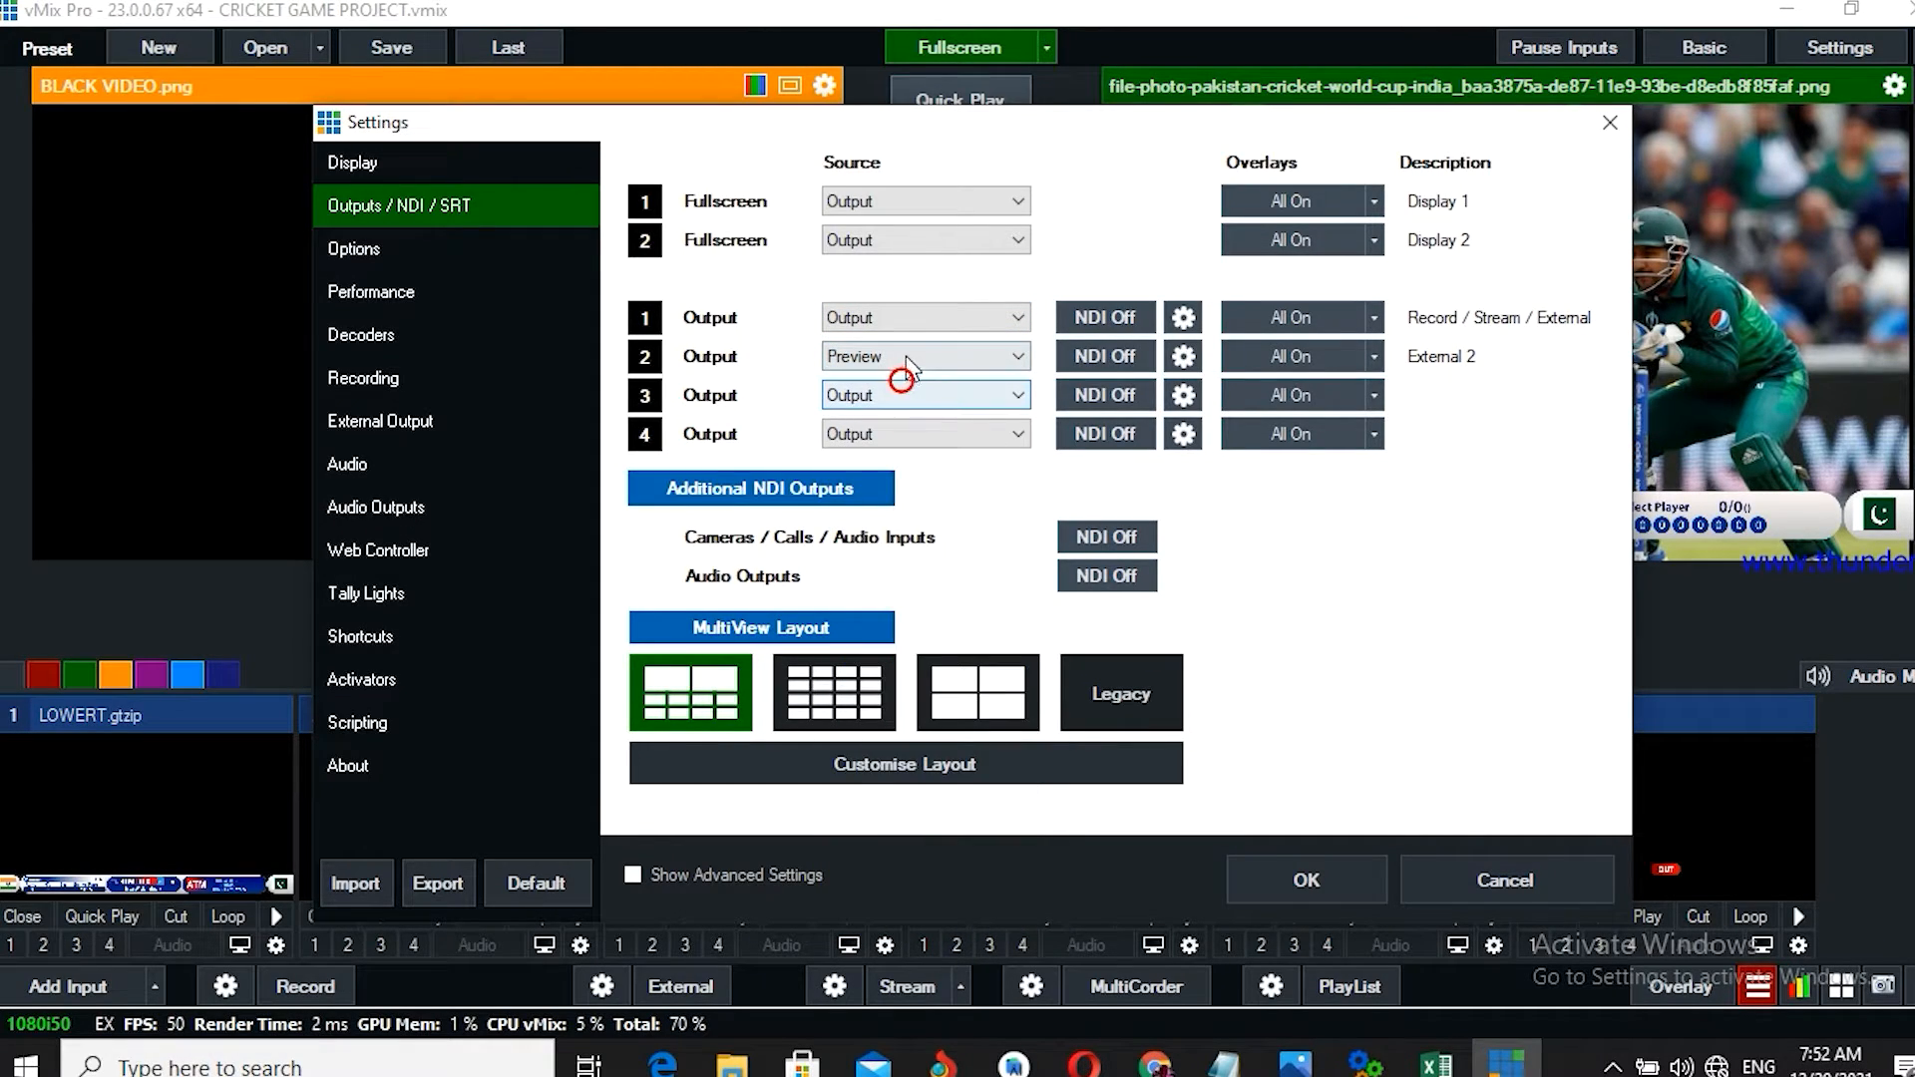
pyautogui.click(1103, 316)
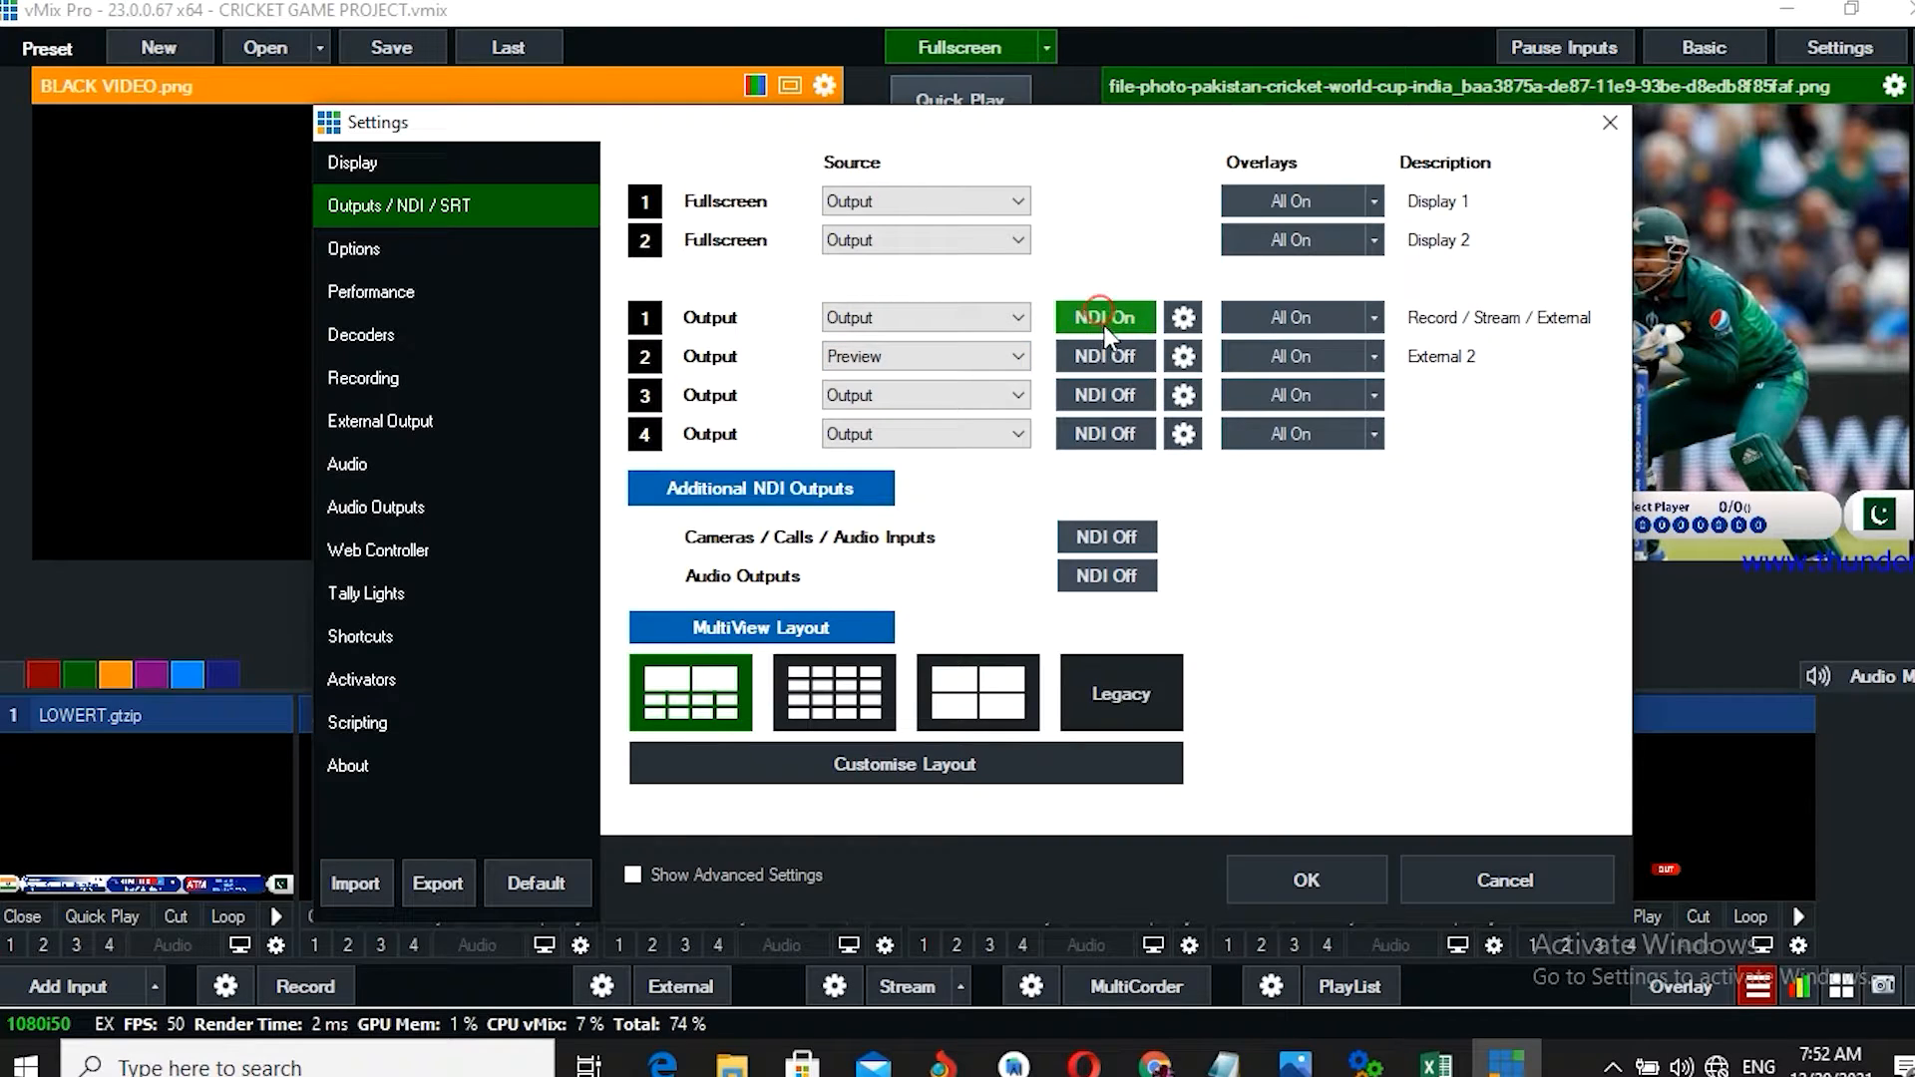
pyautogui.click(1109, 352)
# - Switch to the title controller and add an NDI Monitor external data widget below the orange PREVIEW widget
pyautogui.hotkey('alt', 'Tab')
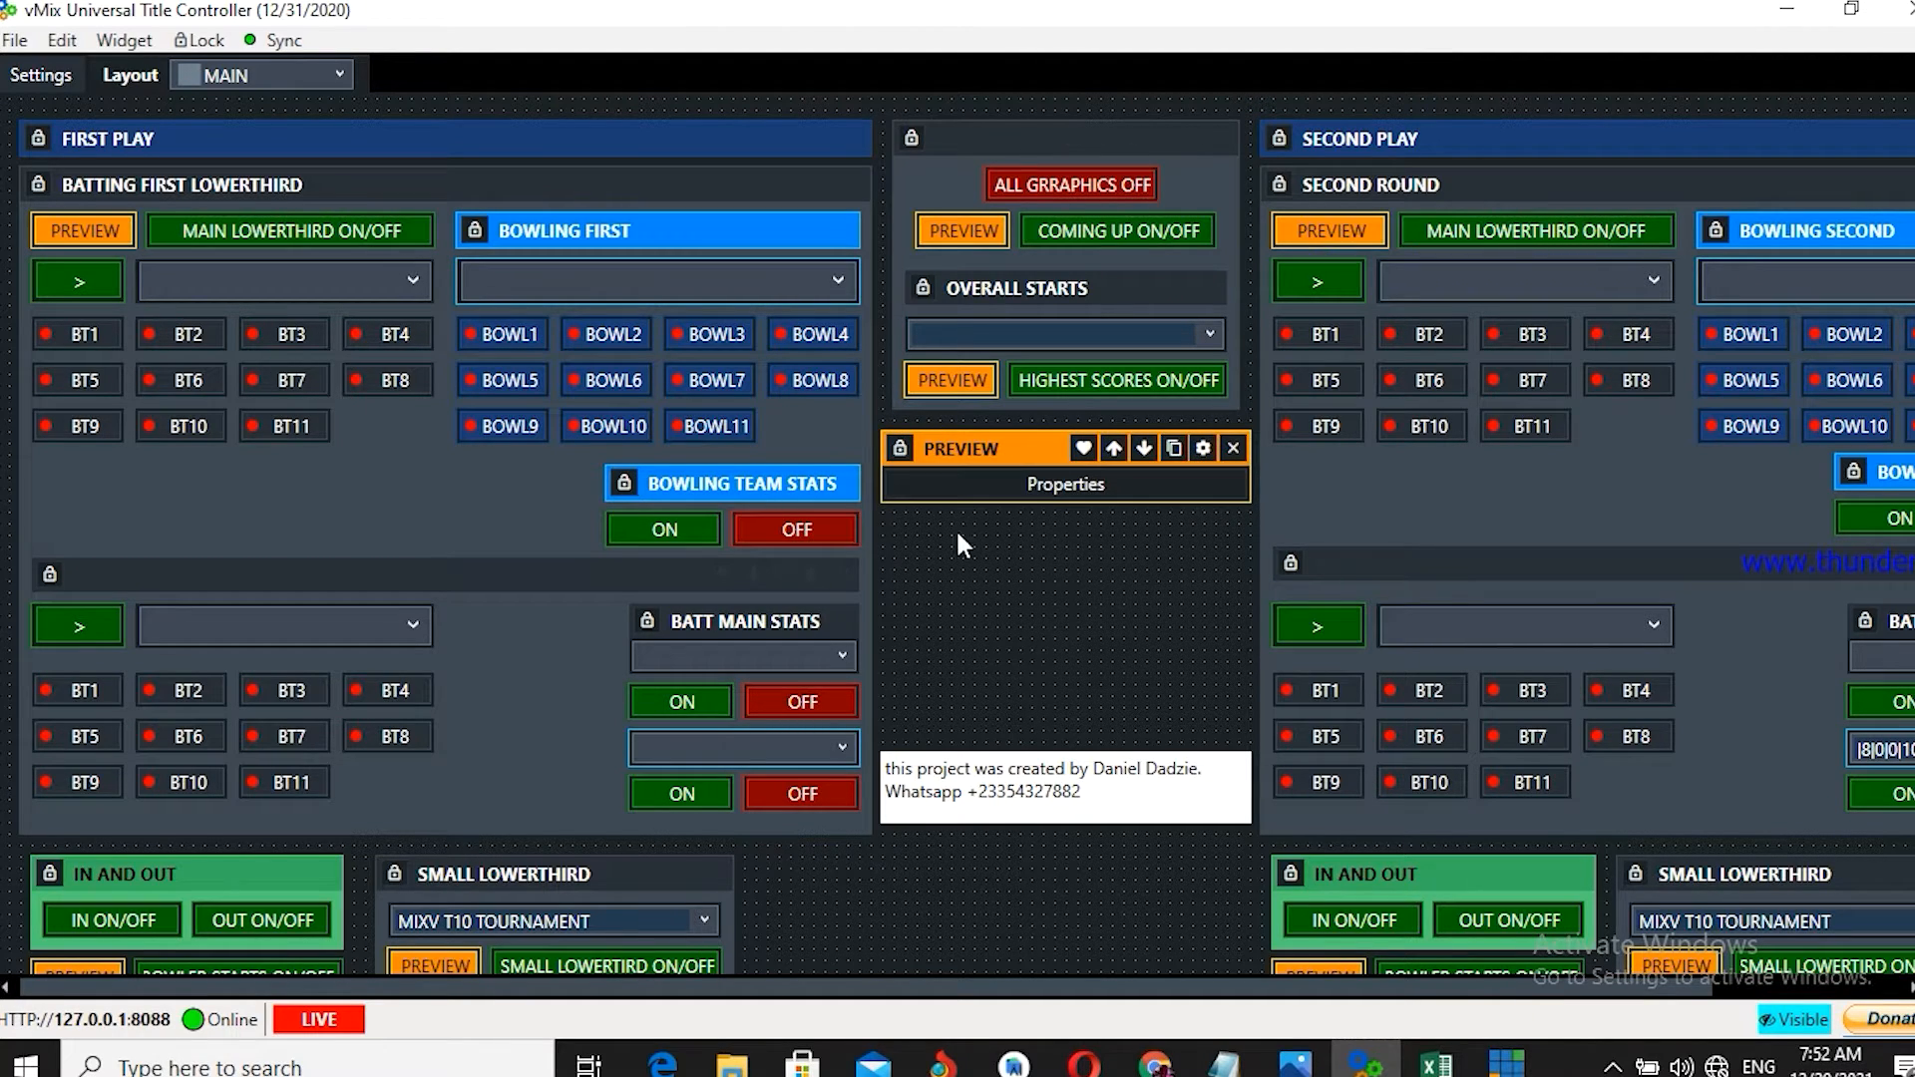
pyautogui.rightClick(891, 547)
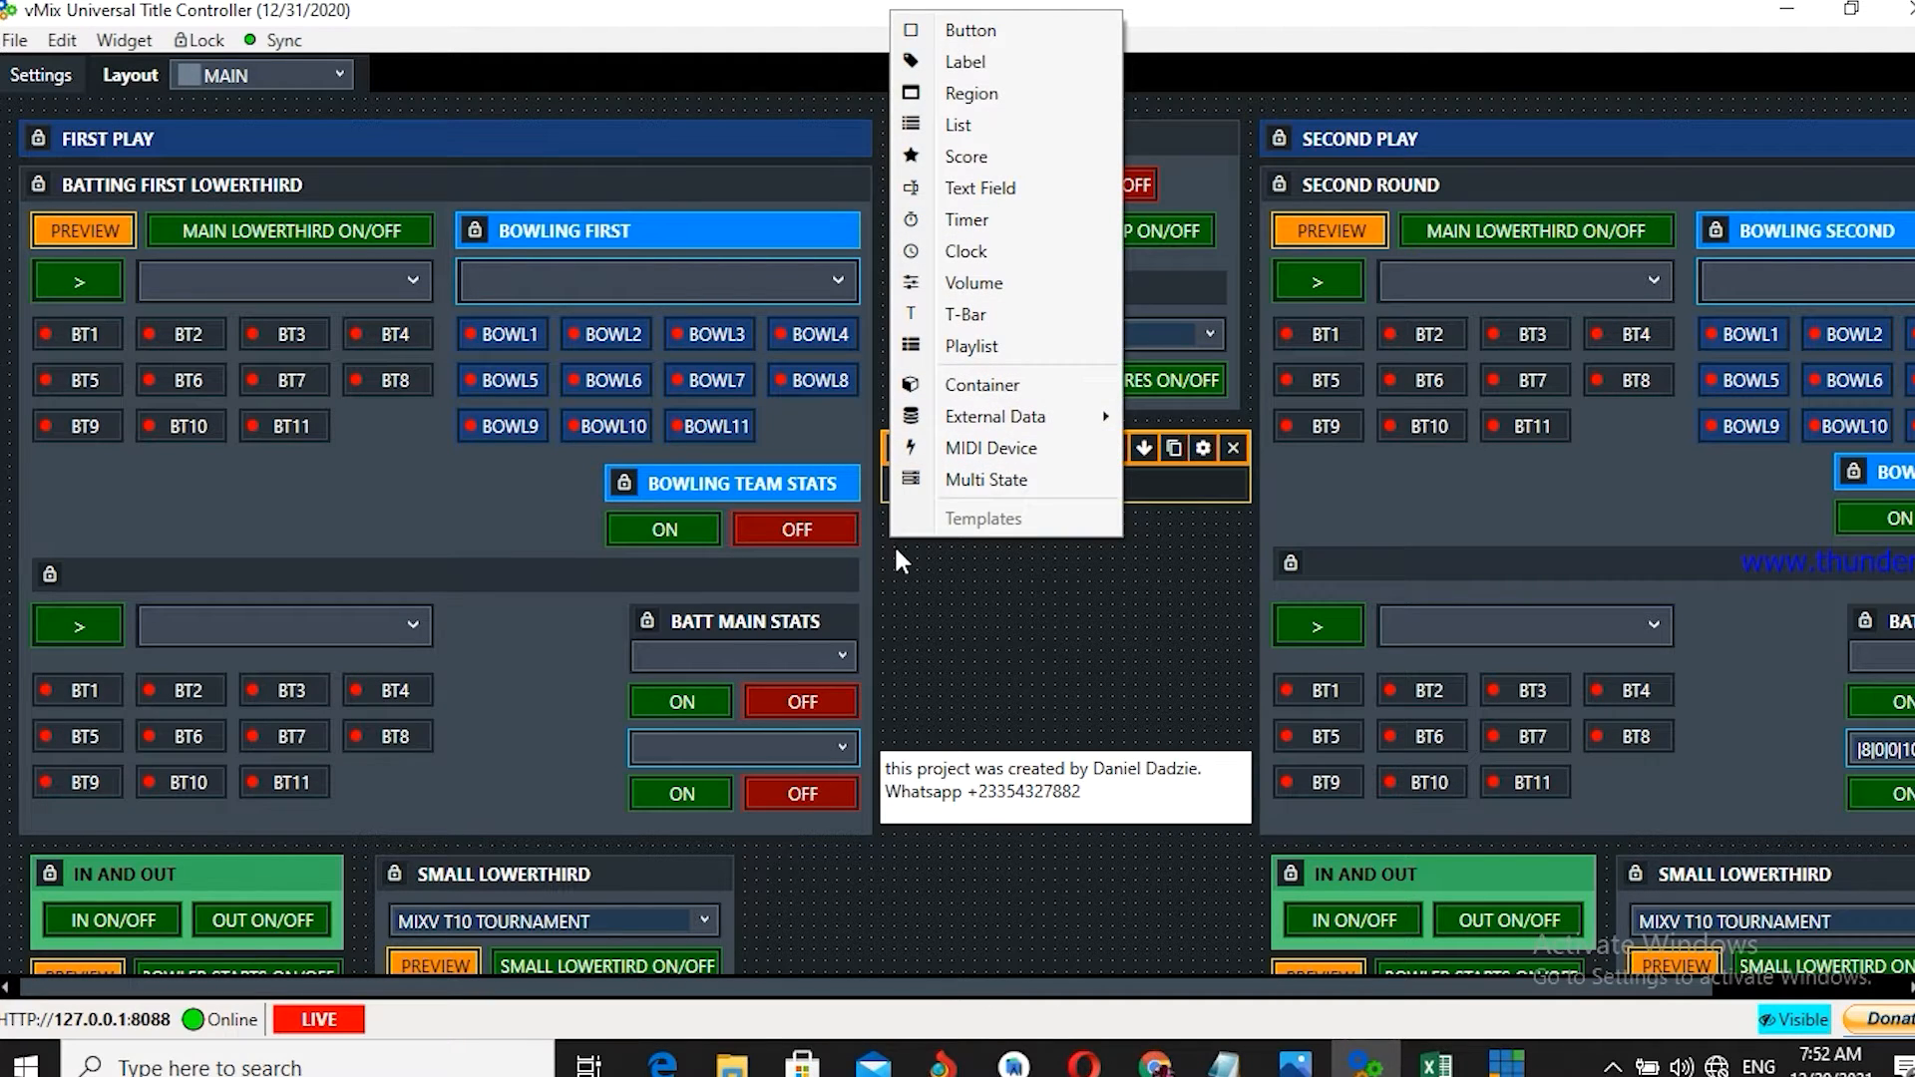
pyautogui.moveTo(1065, 431)
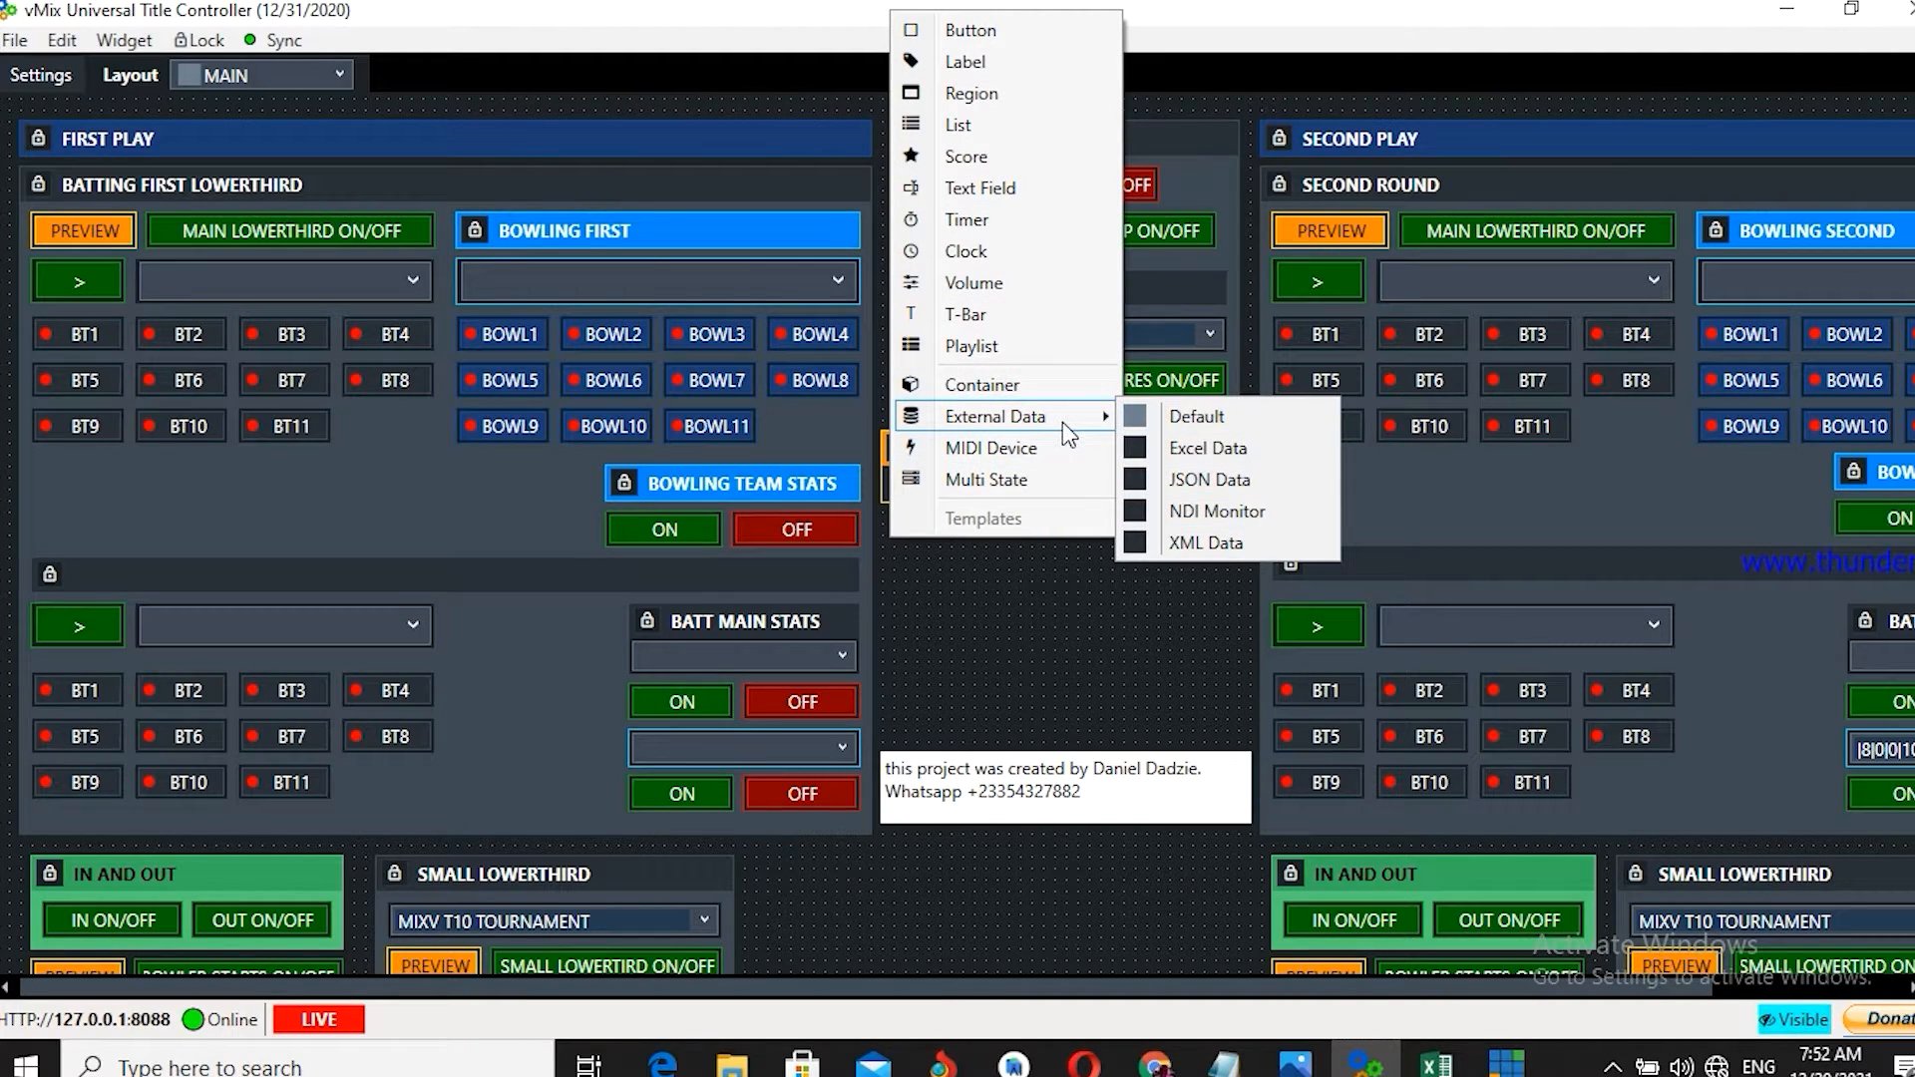
pyautogui.click(1196, 518)
pyautogui.click(1194, 513)
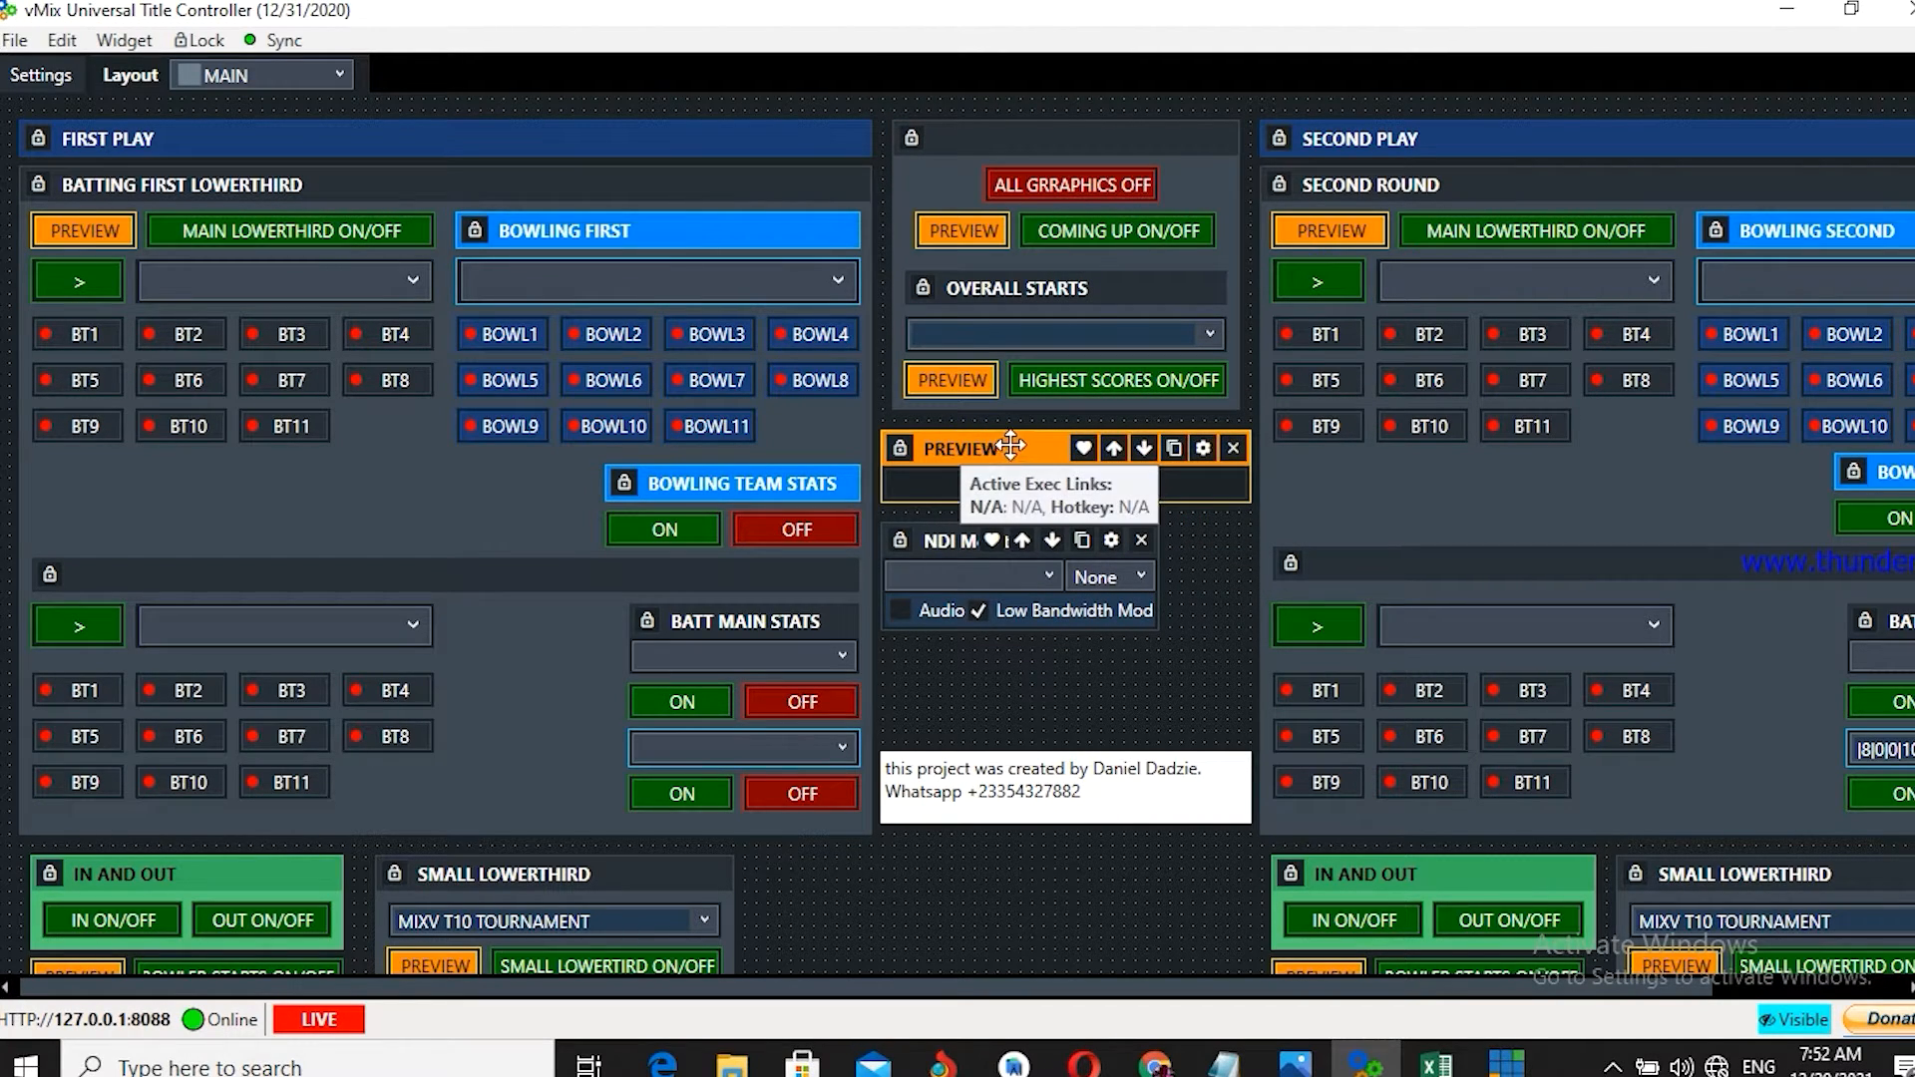
# - Rename the NDI Monitor widget to PREVIEW and set its color to Orange
pyautogui.click(1106, 539)
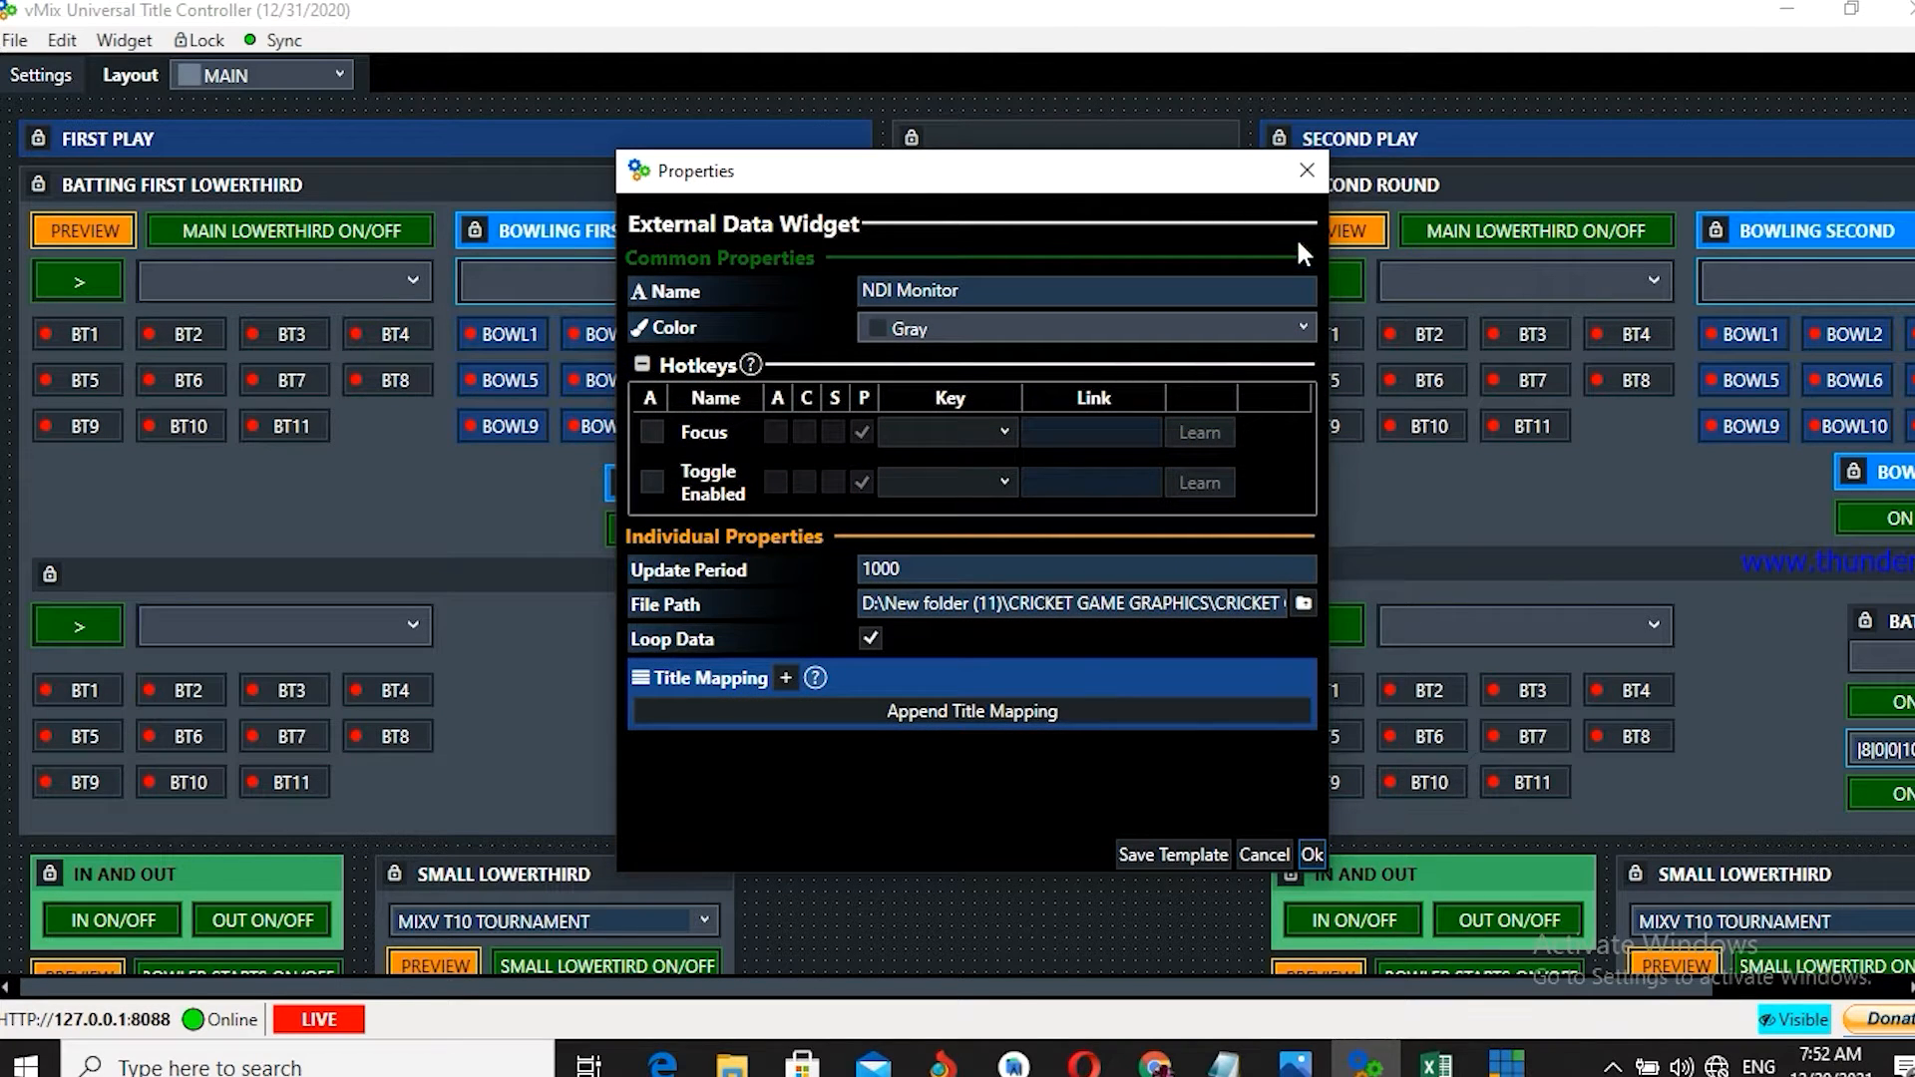
pyautogui.click(1305, 171)
pyautogui.rightClick(987, 547)
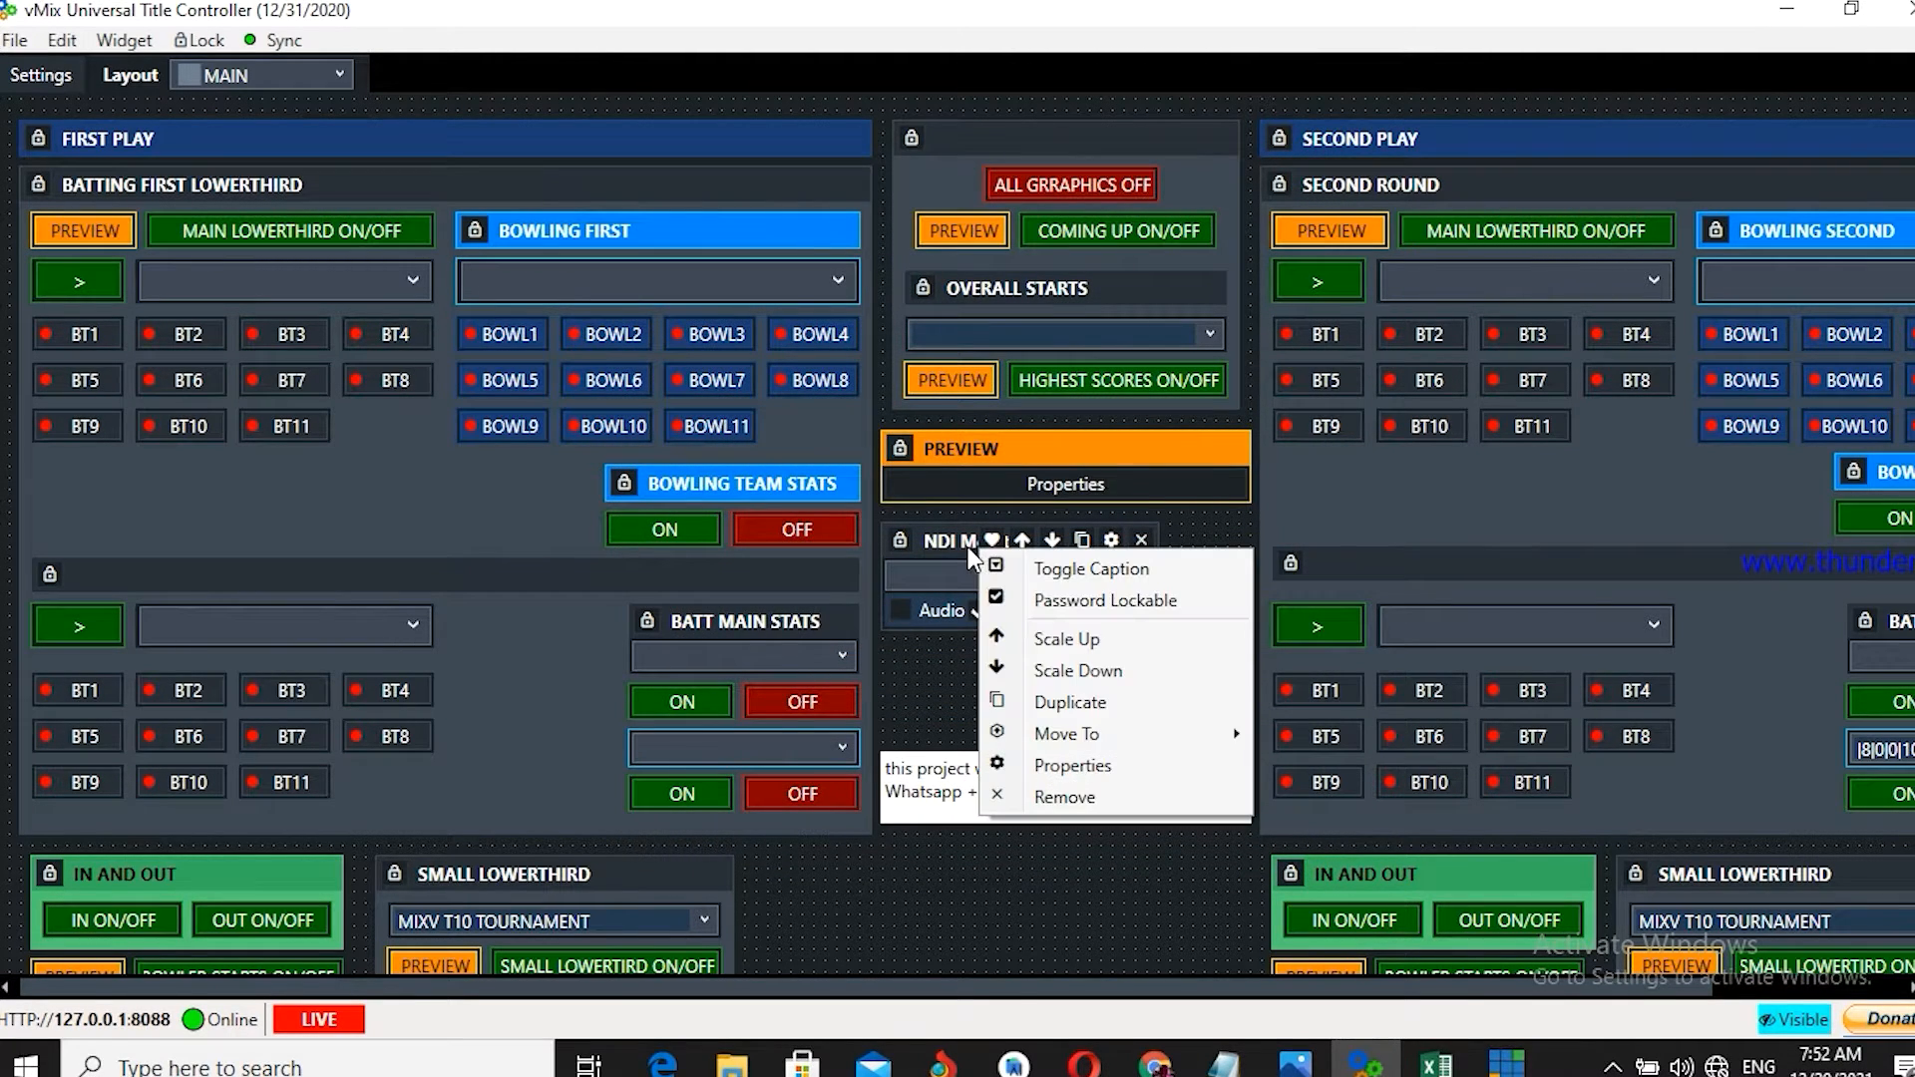
pyautogui.click(1093, 764)
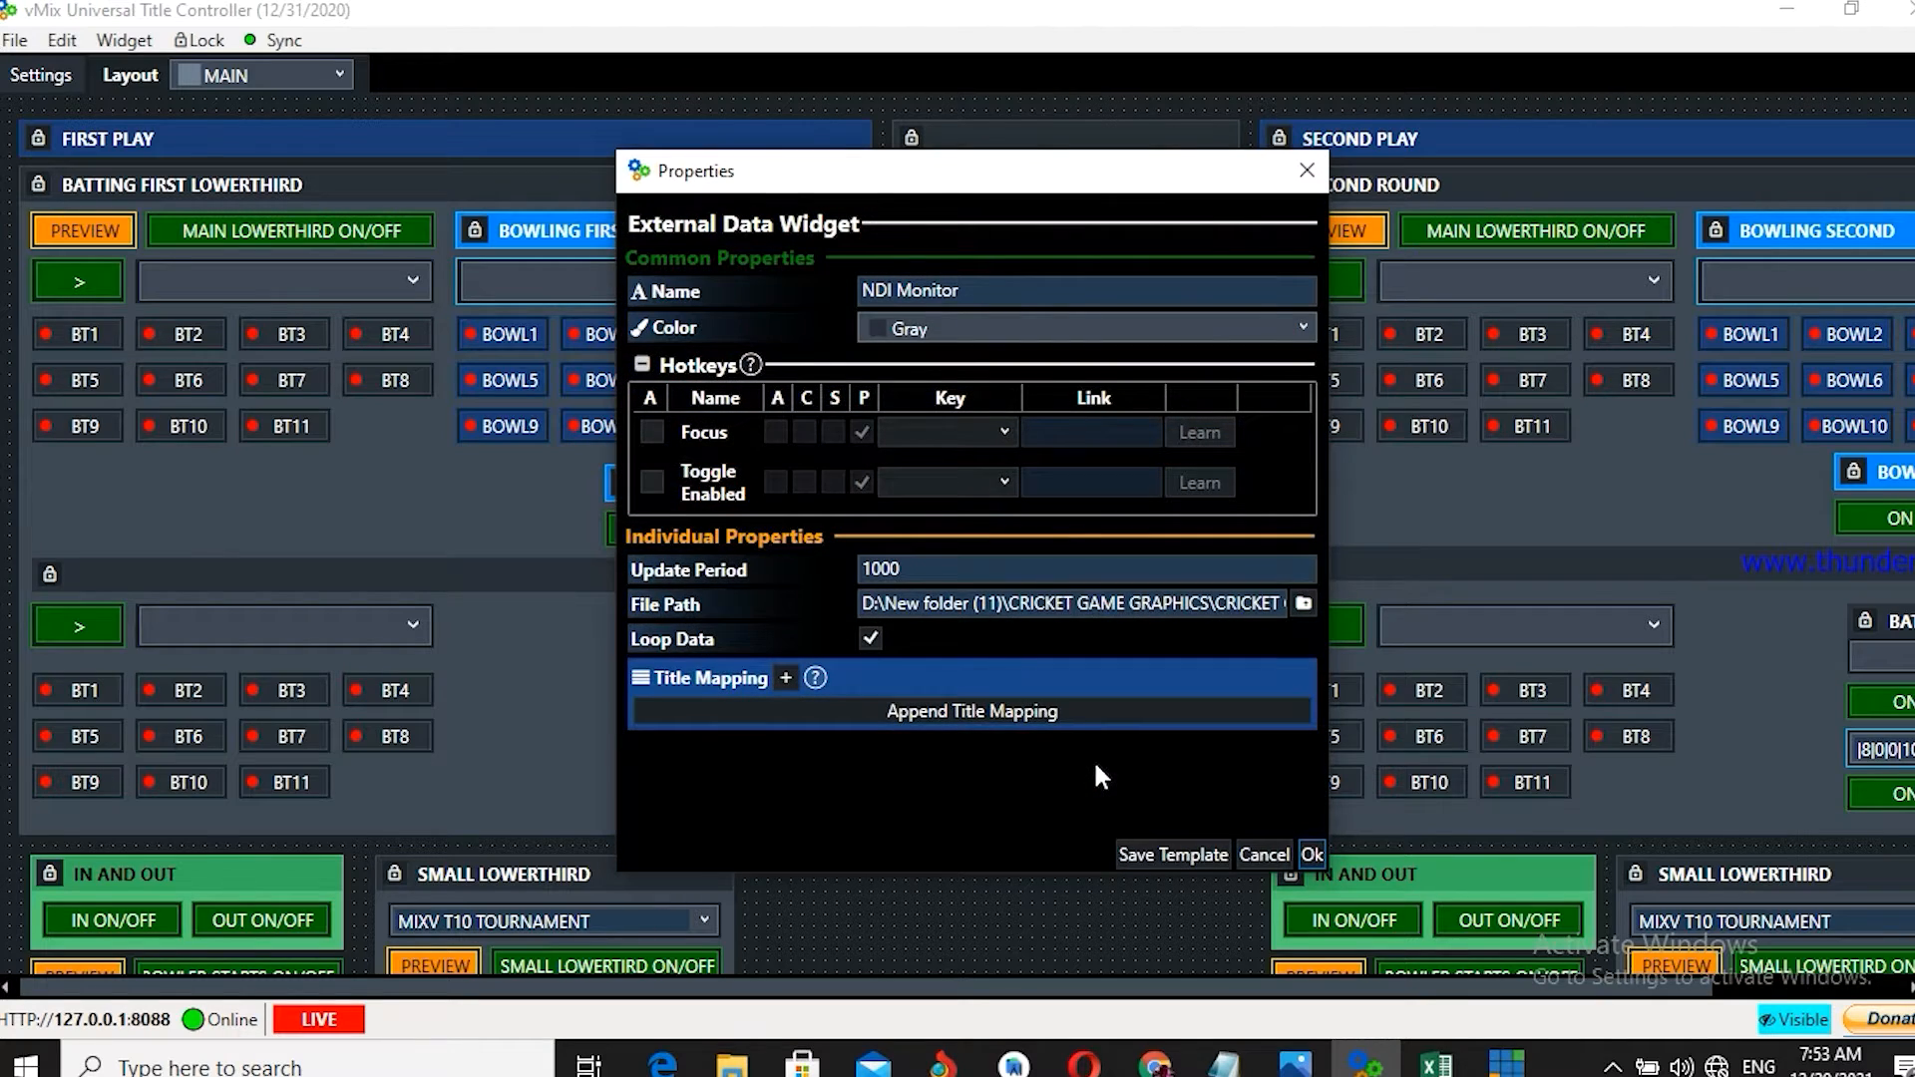
pyautogui.moveTo(938, 183); pyautogui.dragTo(1432, 192)
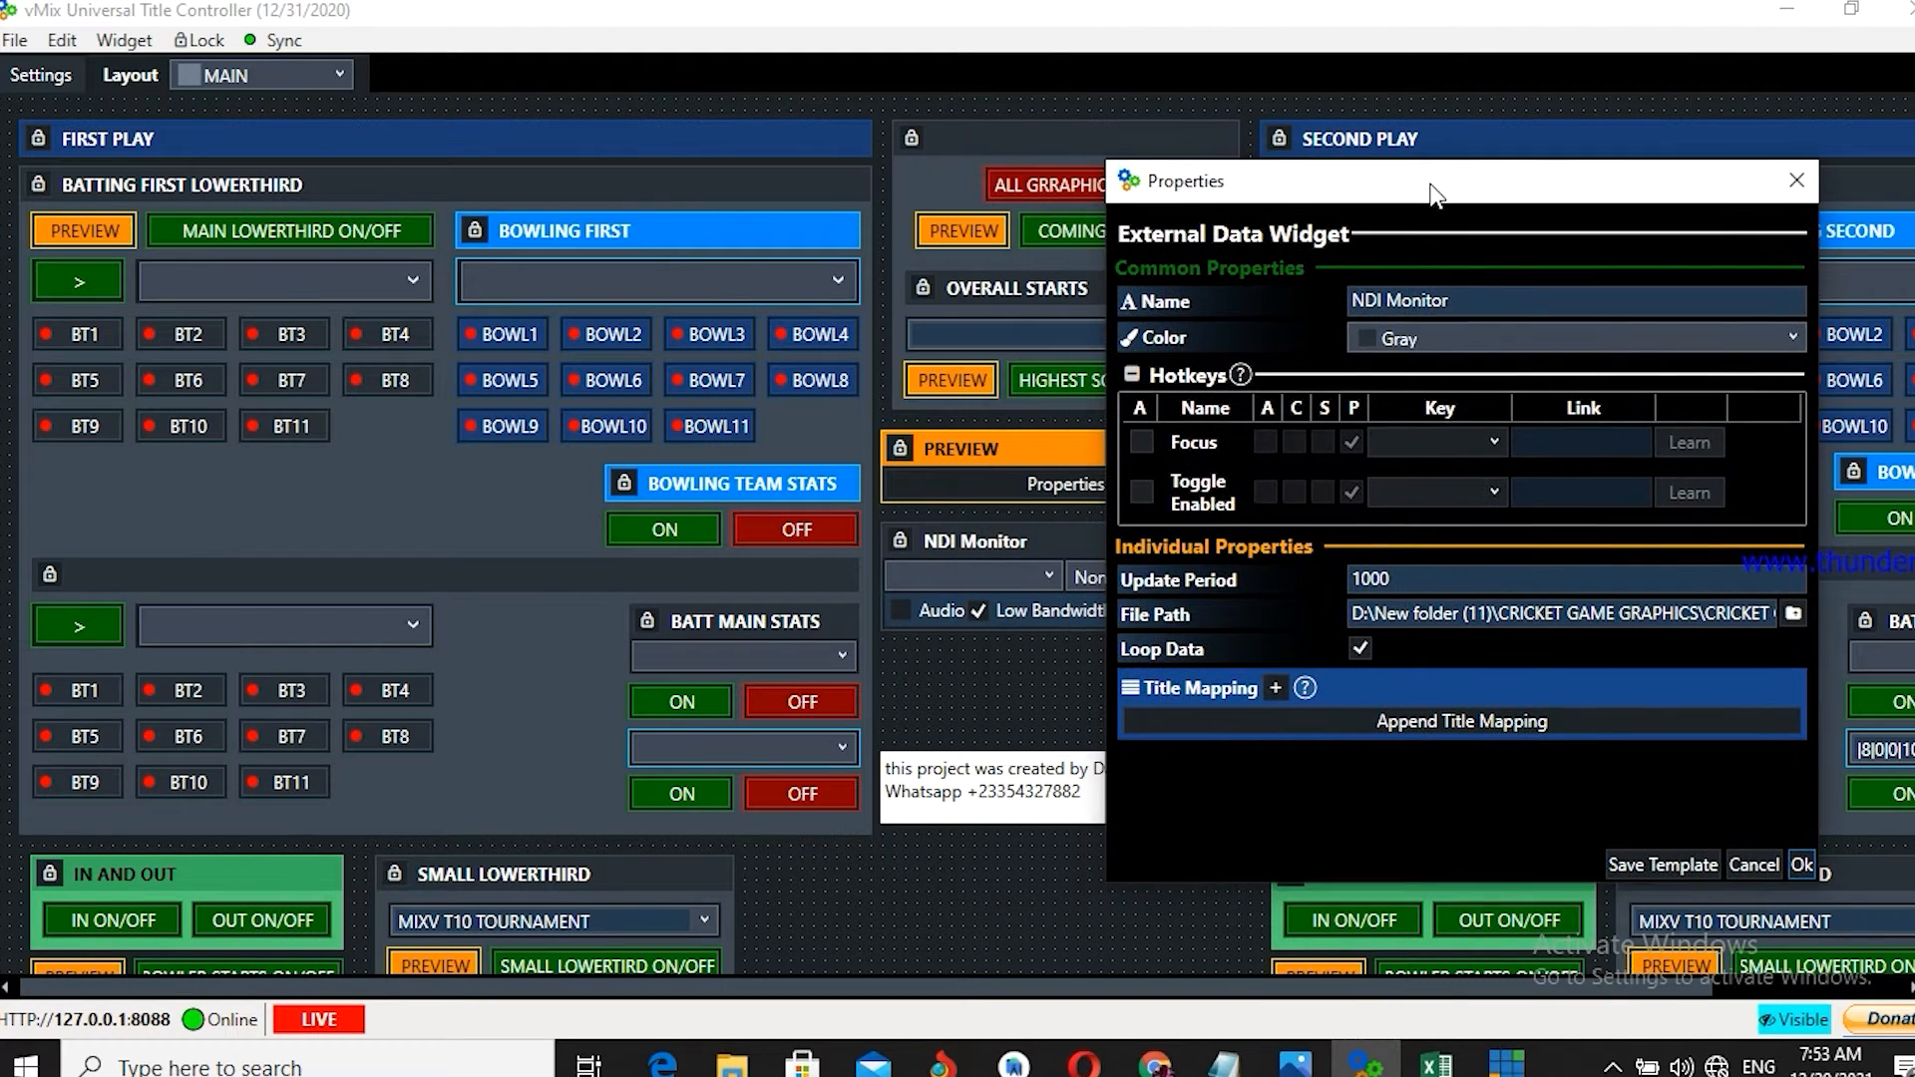
pyautogui.click(1458, 299)
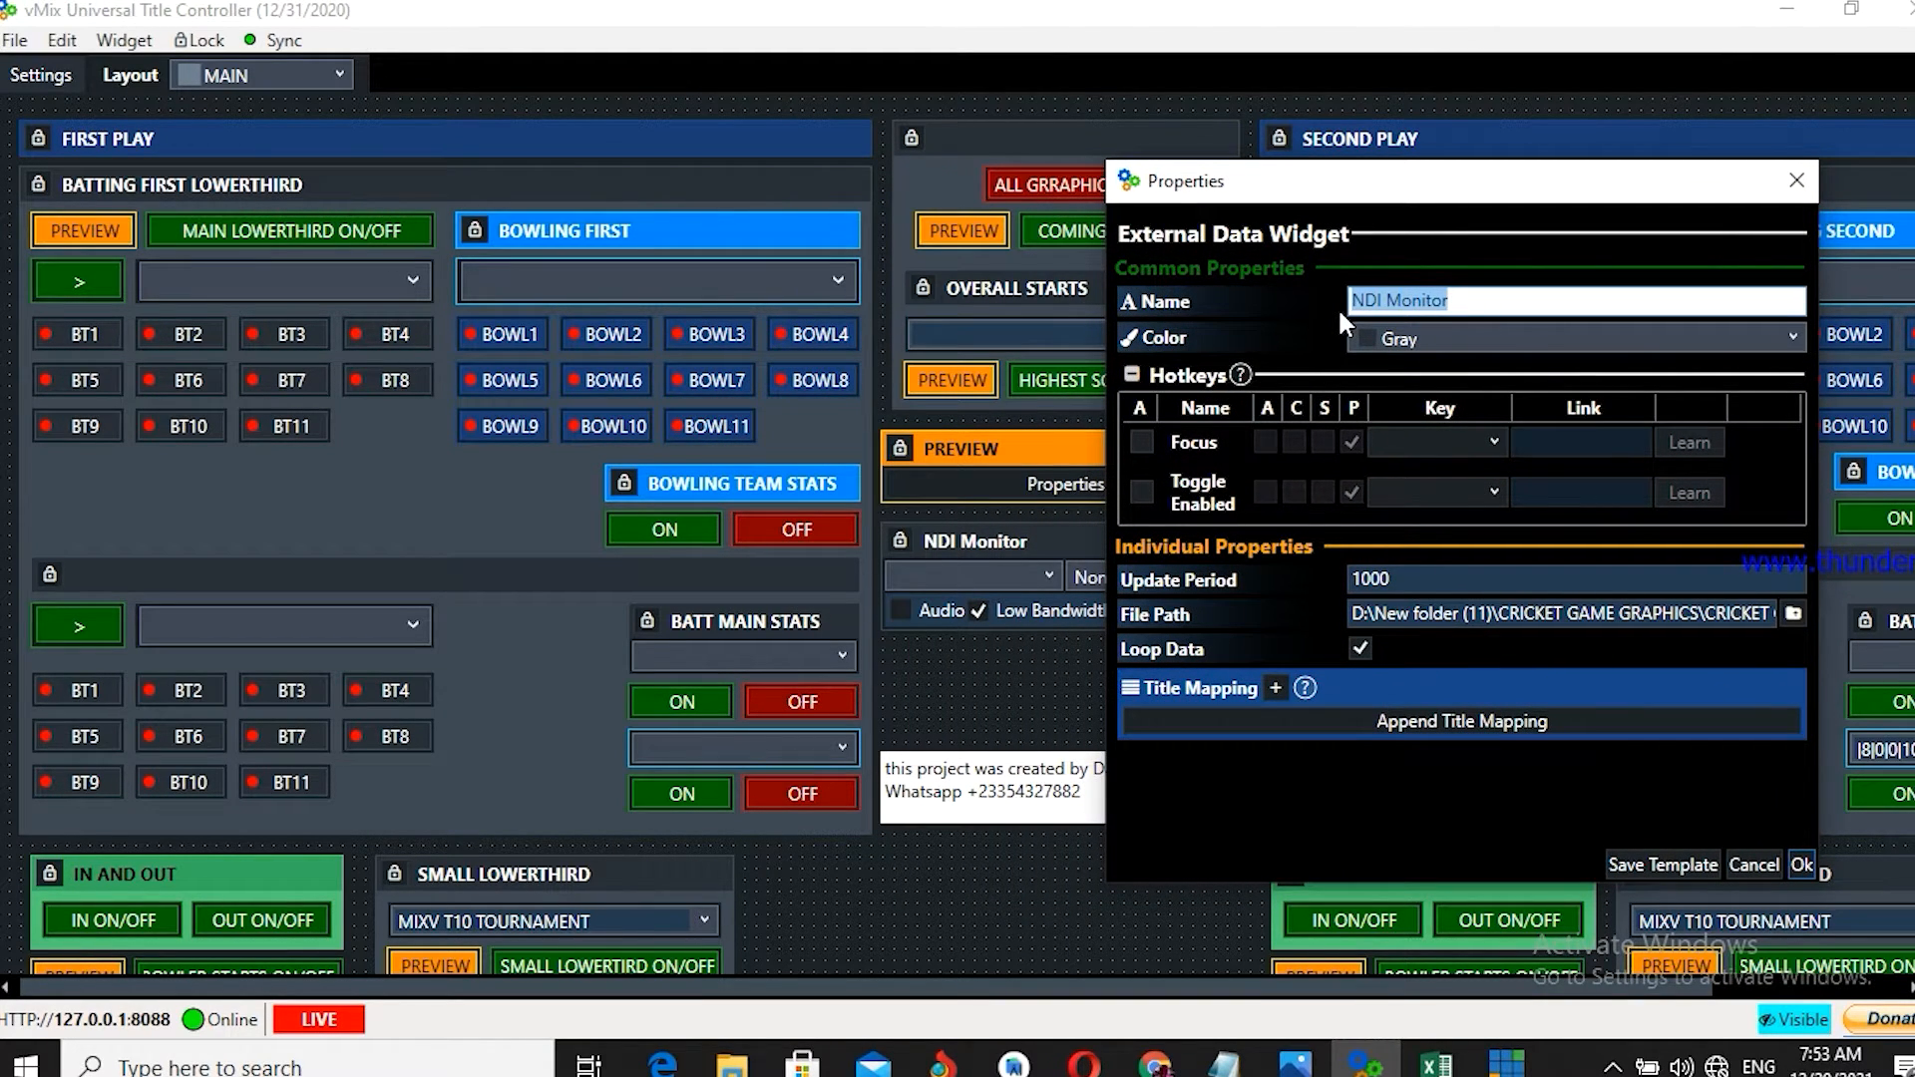
pyautogui.write('PREVIEW')
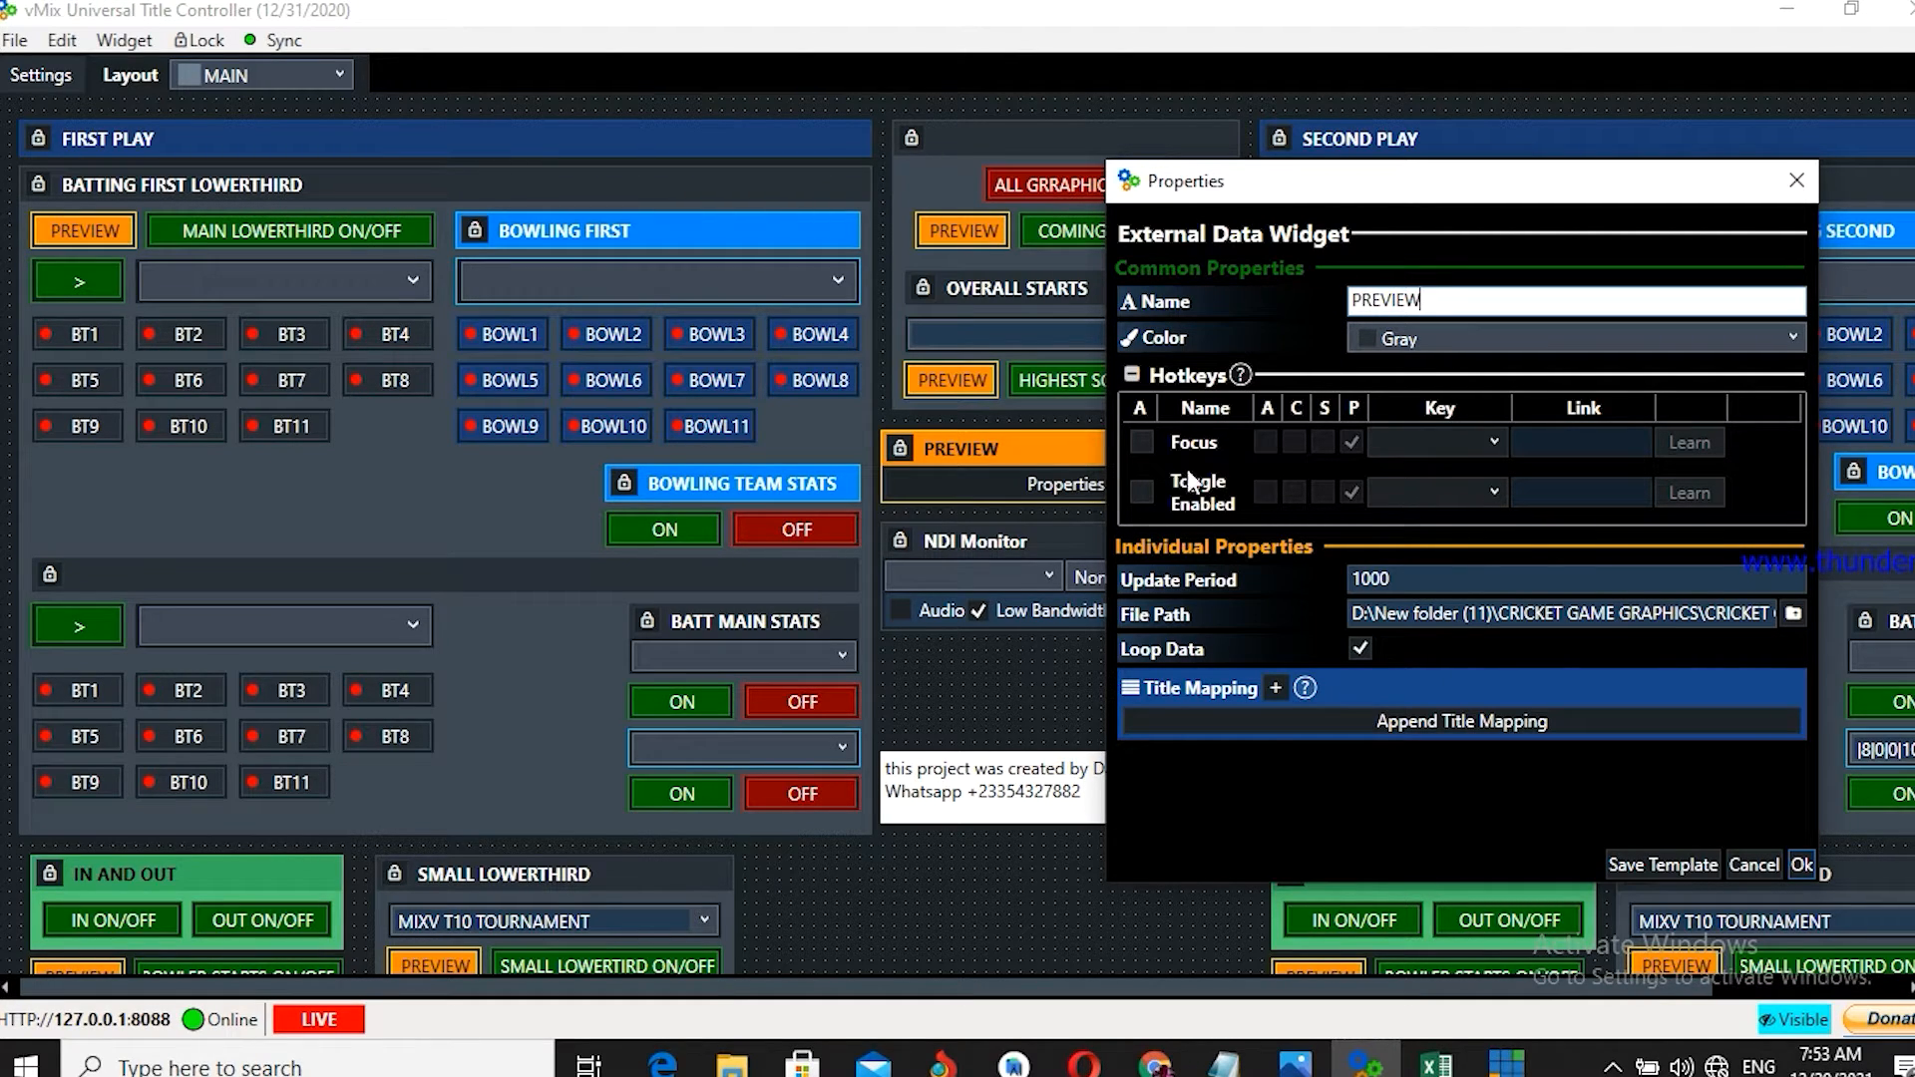
pyautogui.click(1415, 338)
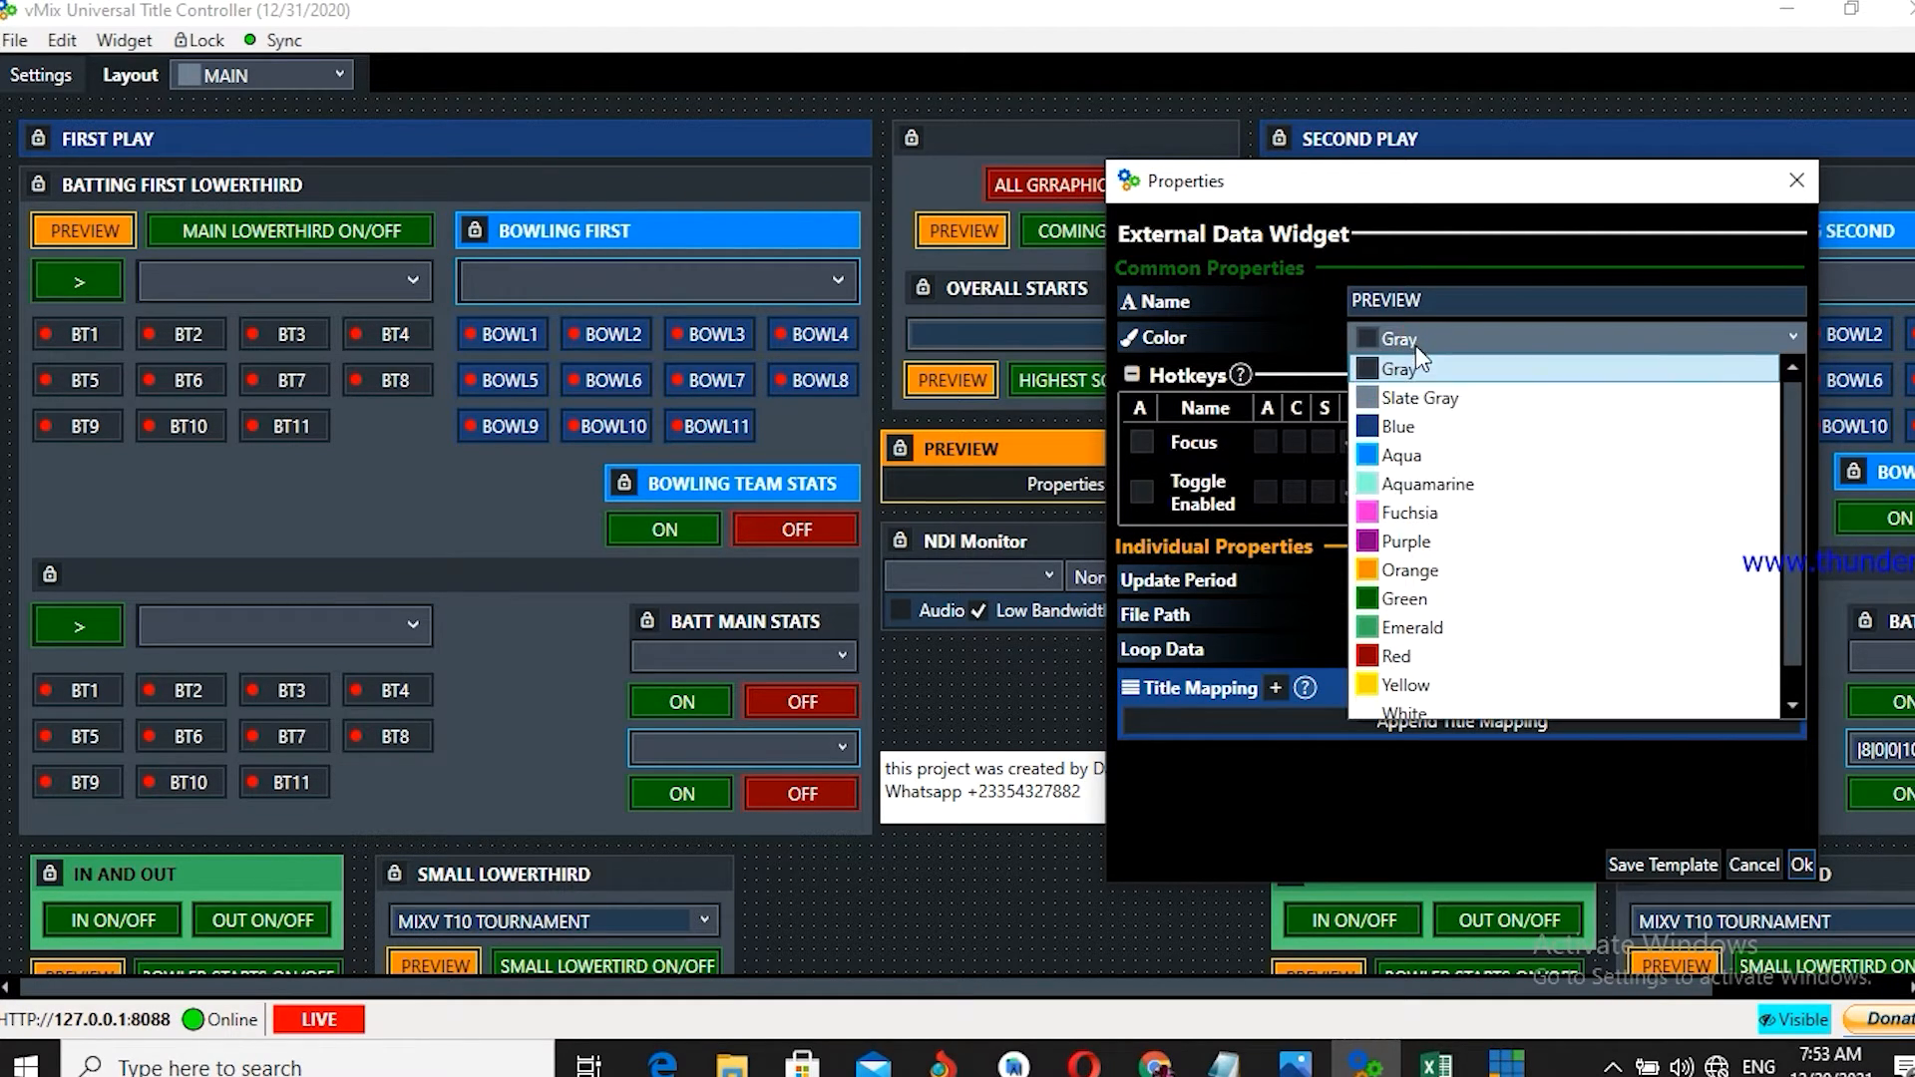
pyautogui.click(1440, 572)
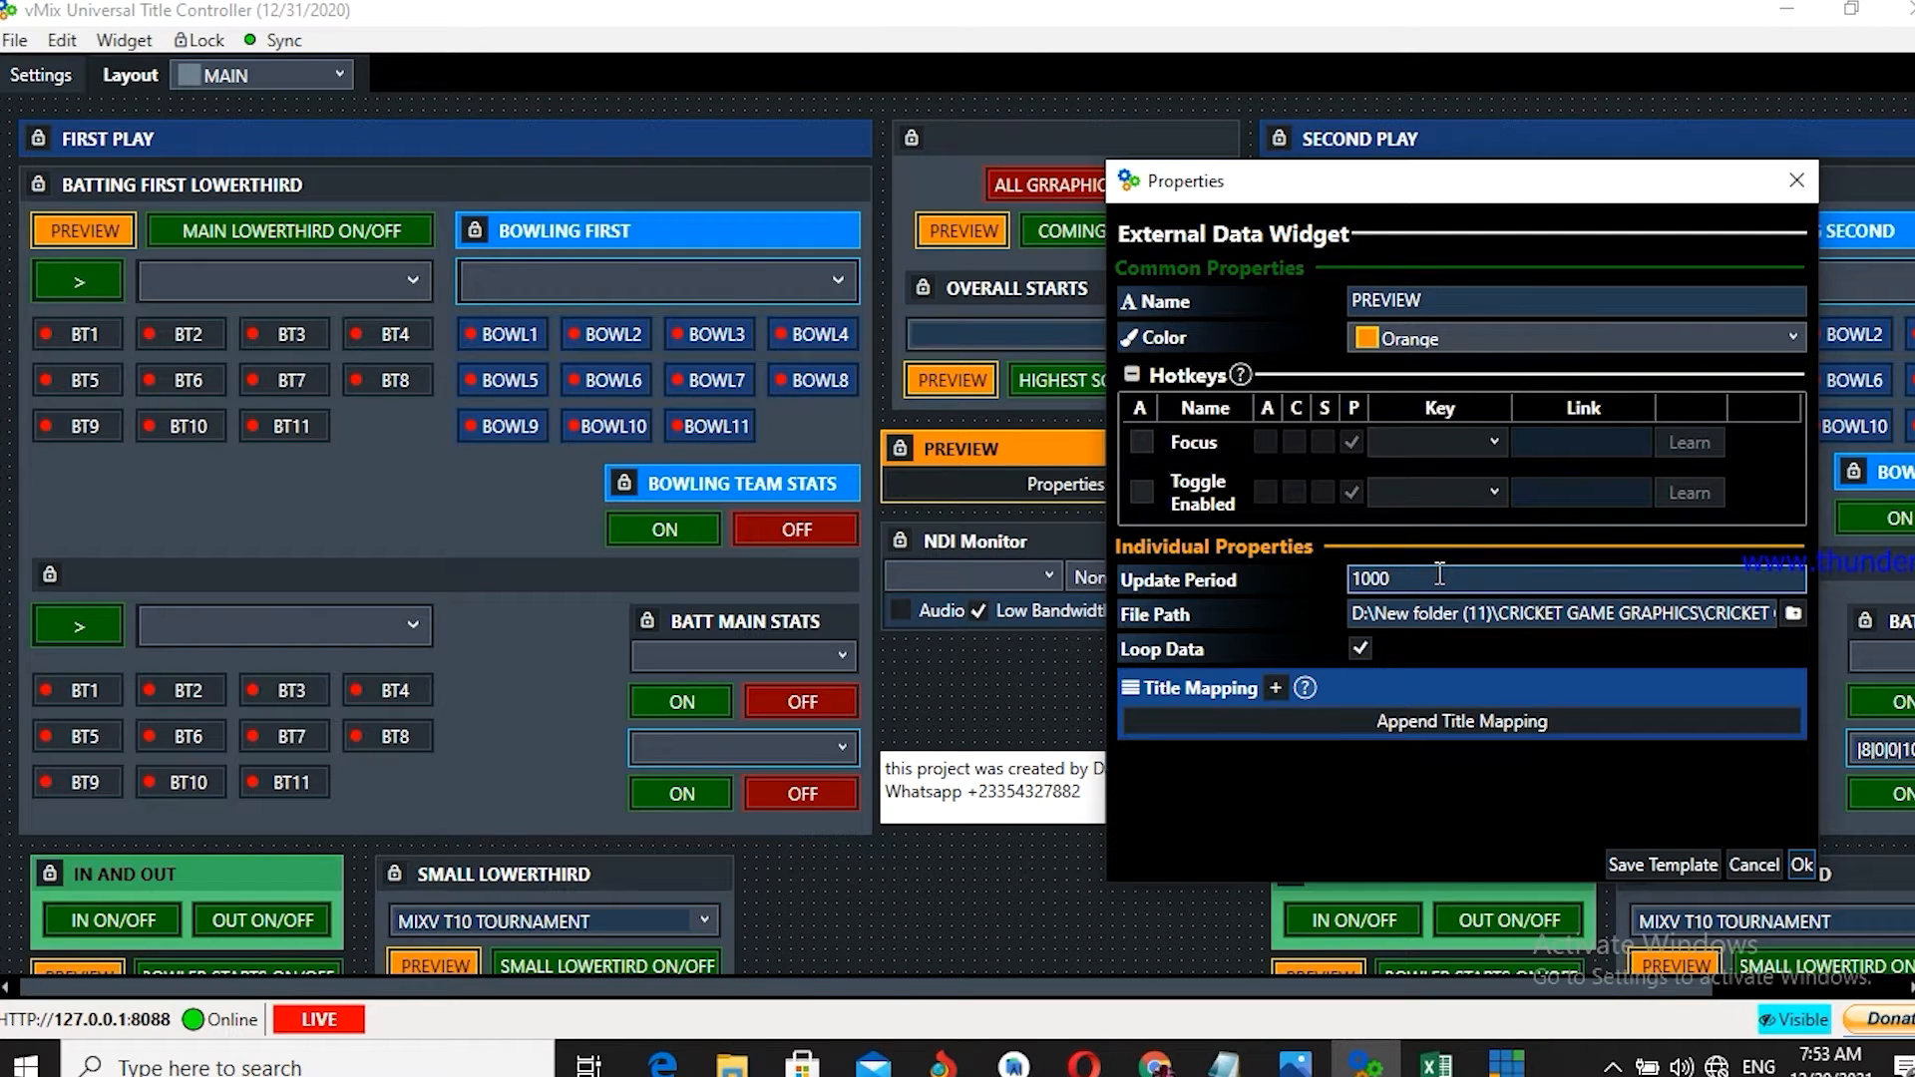
pyautogui.click(1801, 865)
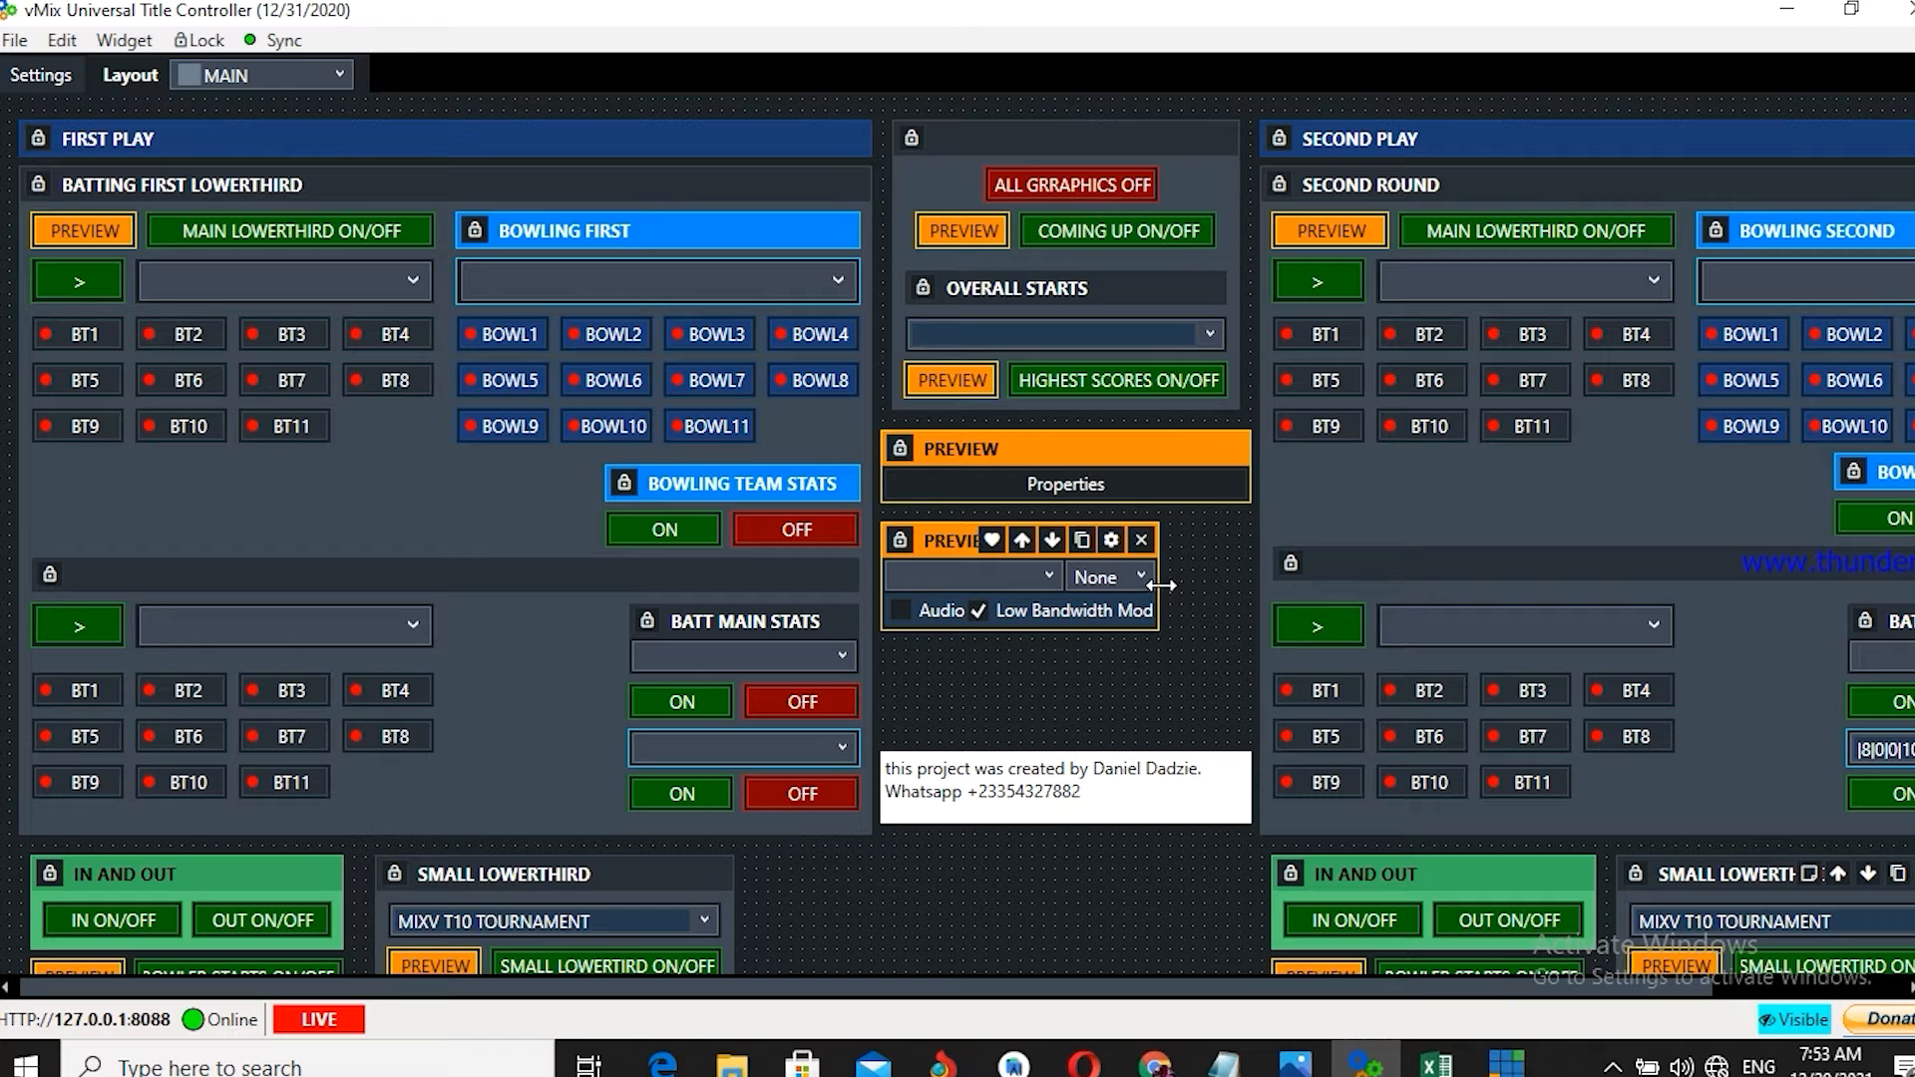
# - Widen the new PREVIEW monitor to match the widget above it and set its NDI source to DAZ (vMix - Output 2)
pyautogui.moveTo(1160, 583); pyautogui.dragTo(1253, 580)
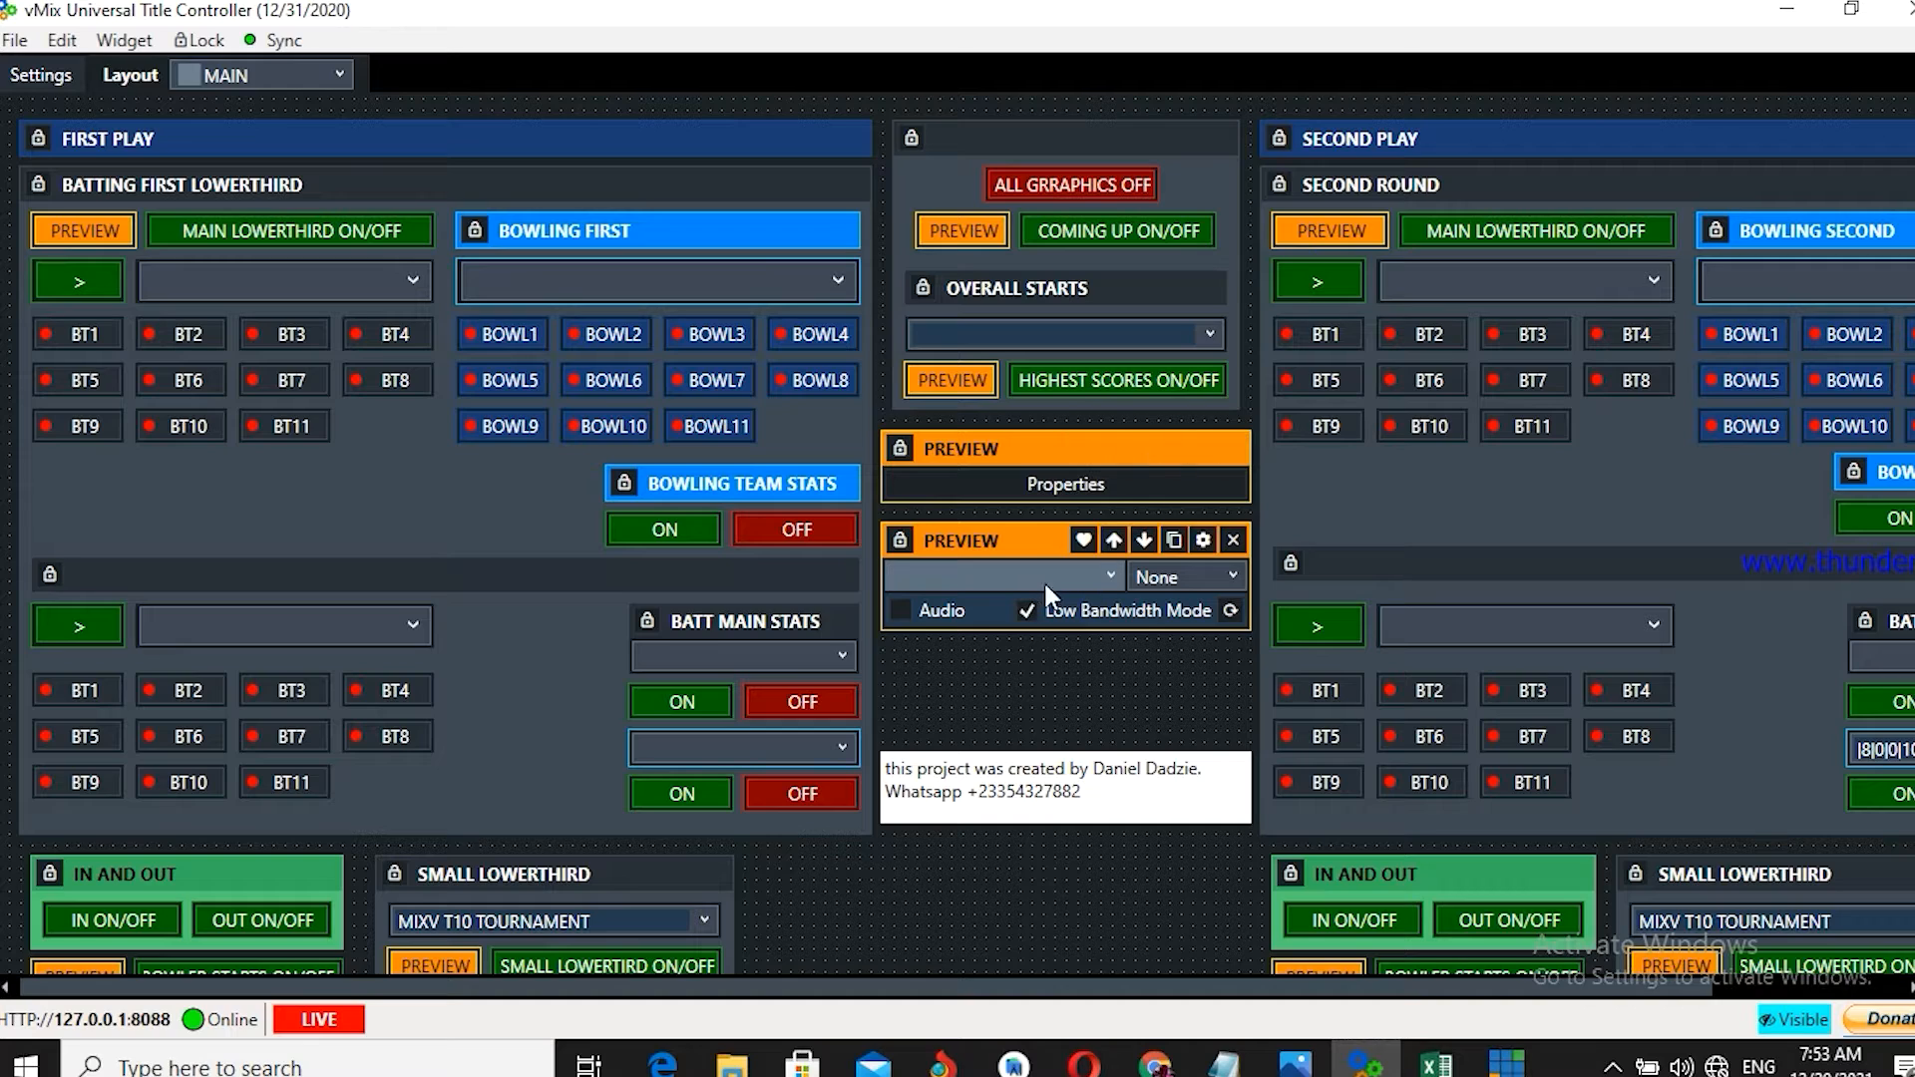
pyautogui.click(1104, 584)
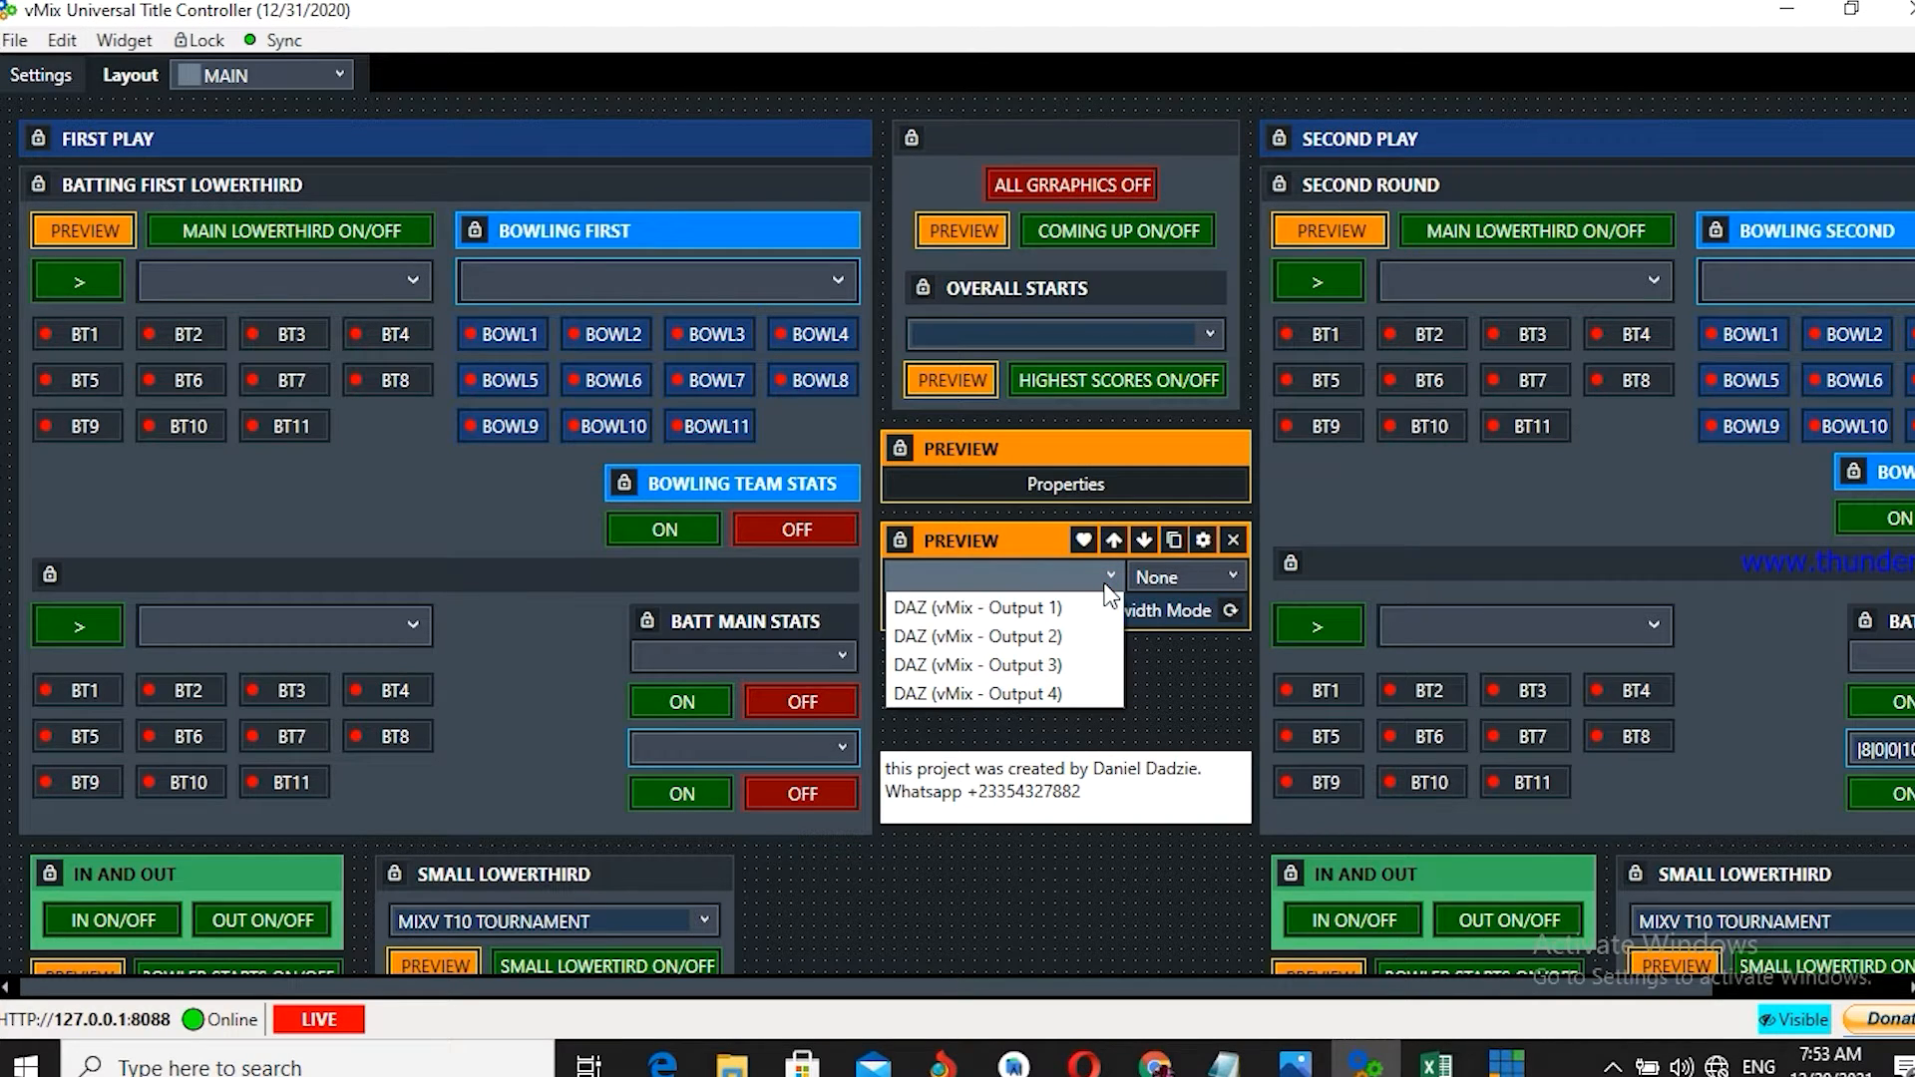
pyautogui.click(1039, 633)
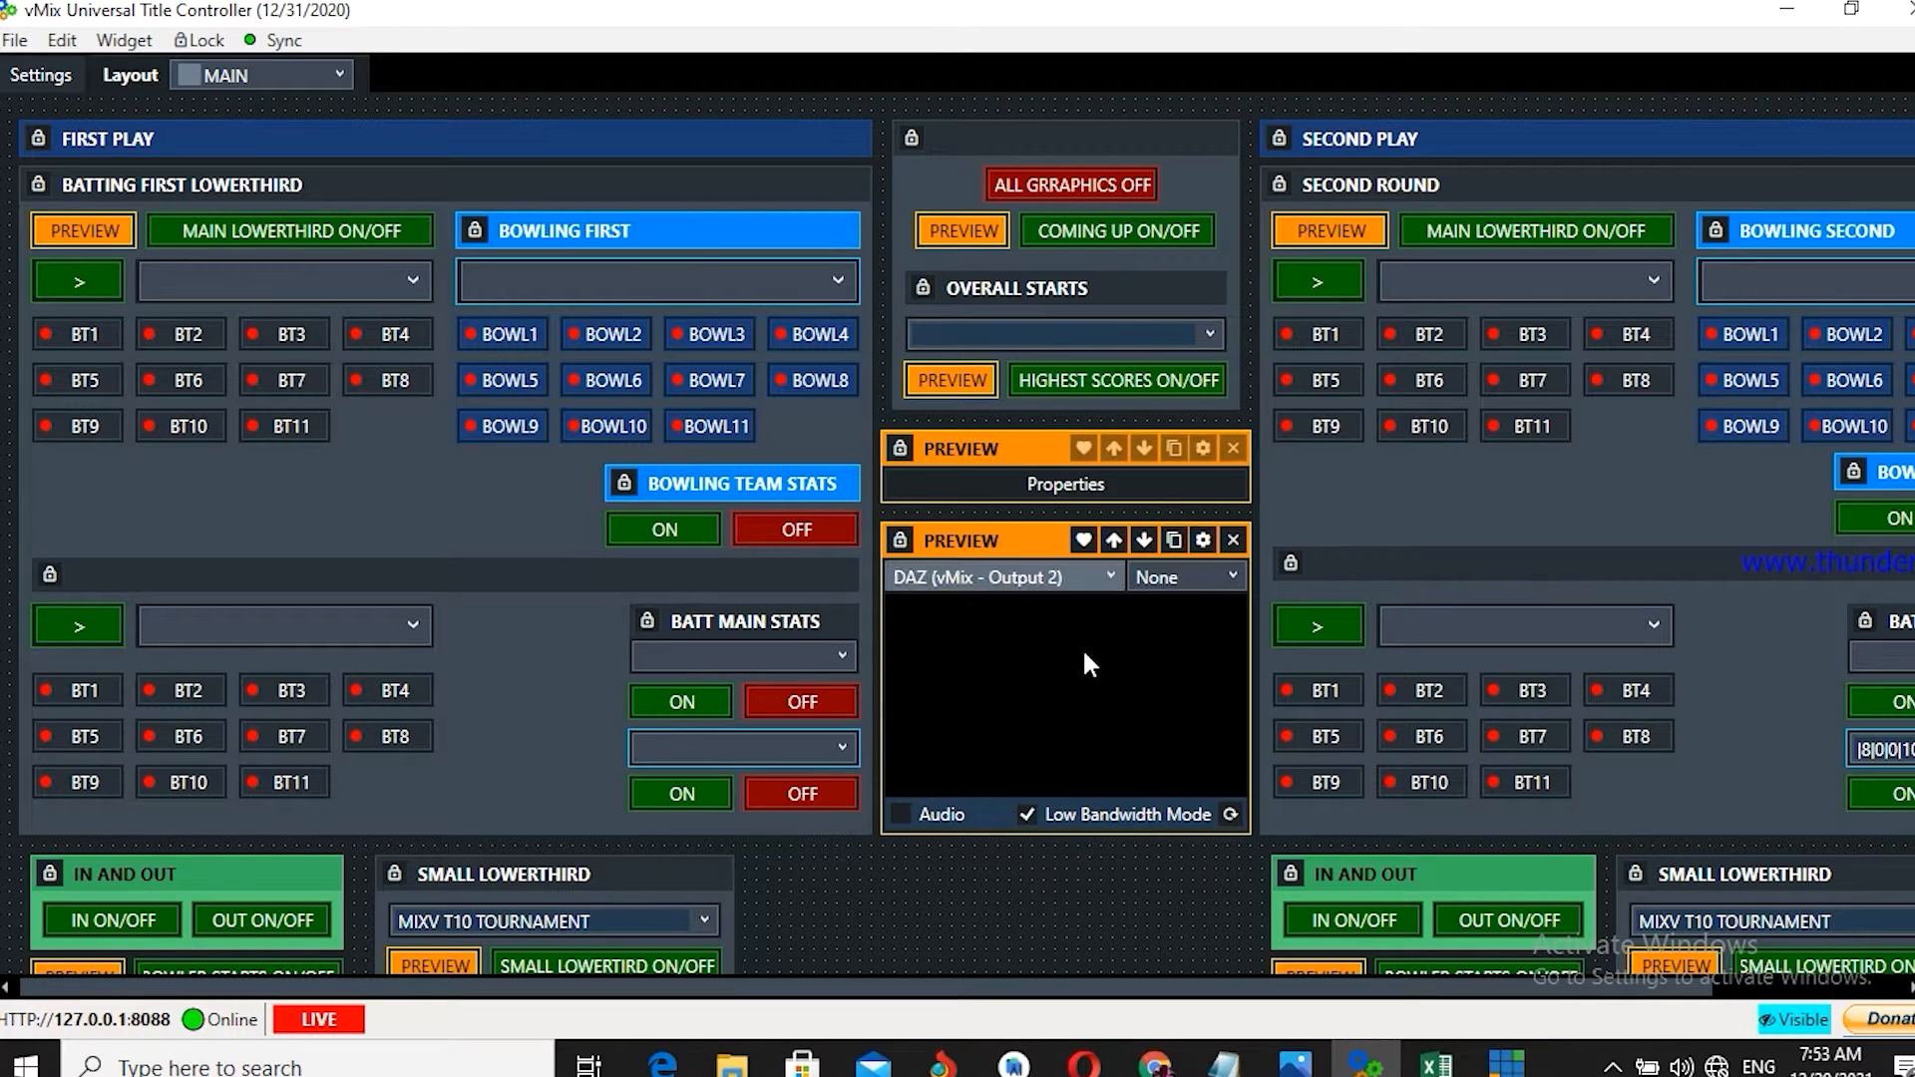
# - Remove the old PREVIEW widget above the monitor and test the monitor with the highest scores and coming up graphics previews
pyautogui.click(1235, 455)
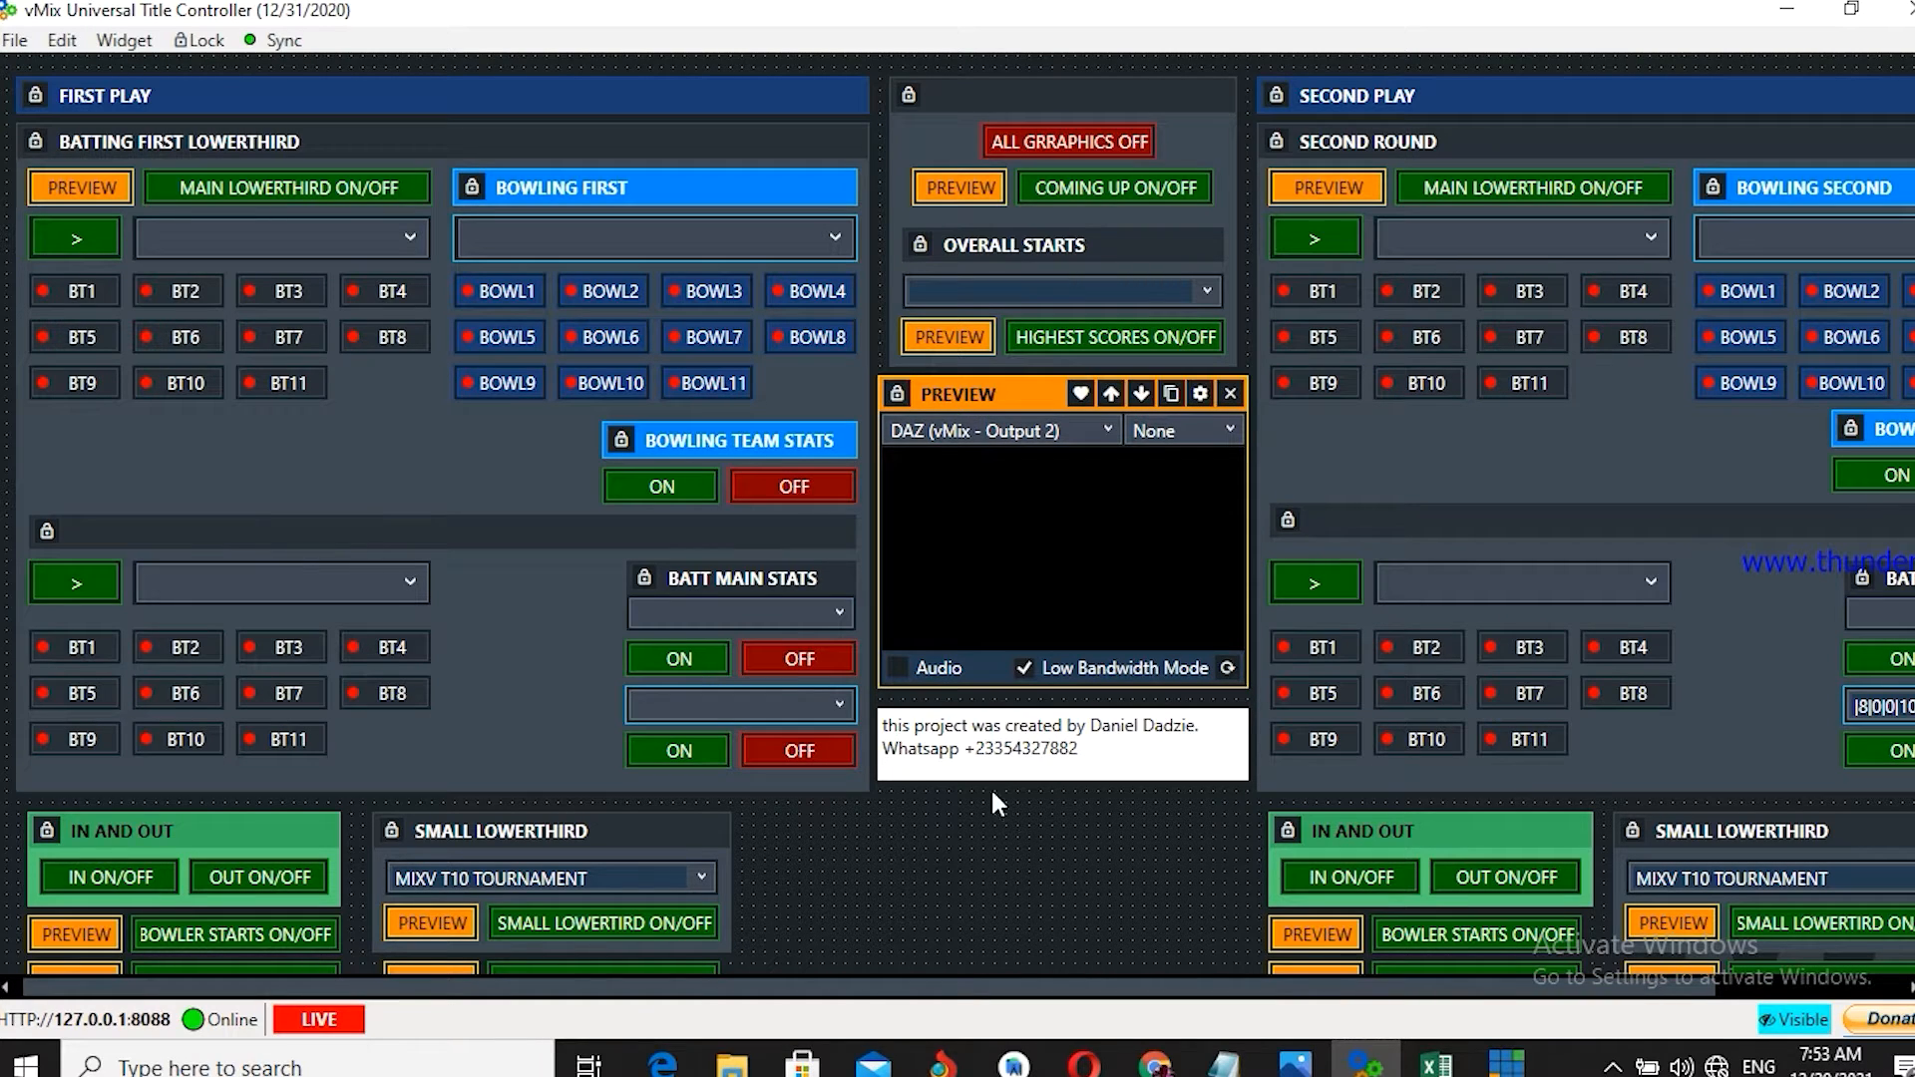
pyautogui.click(960, 342)
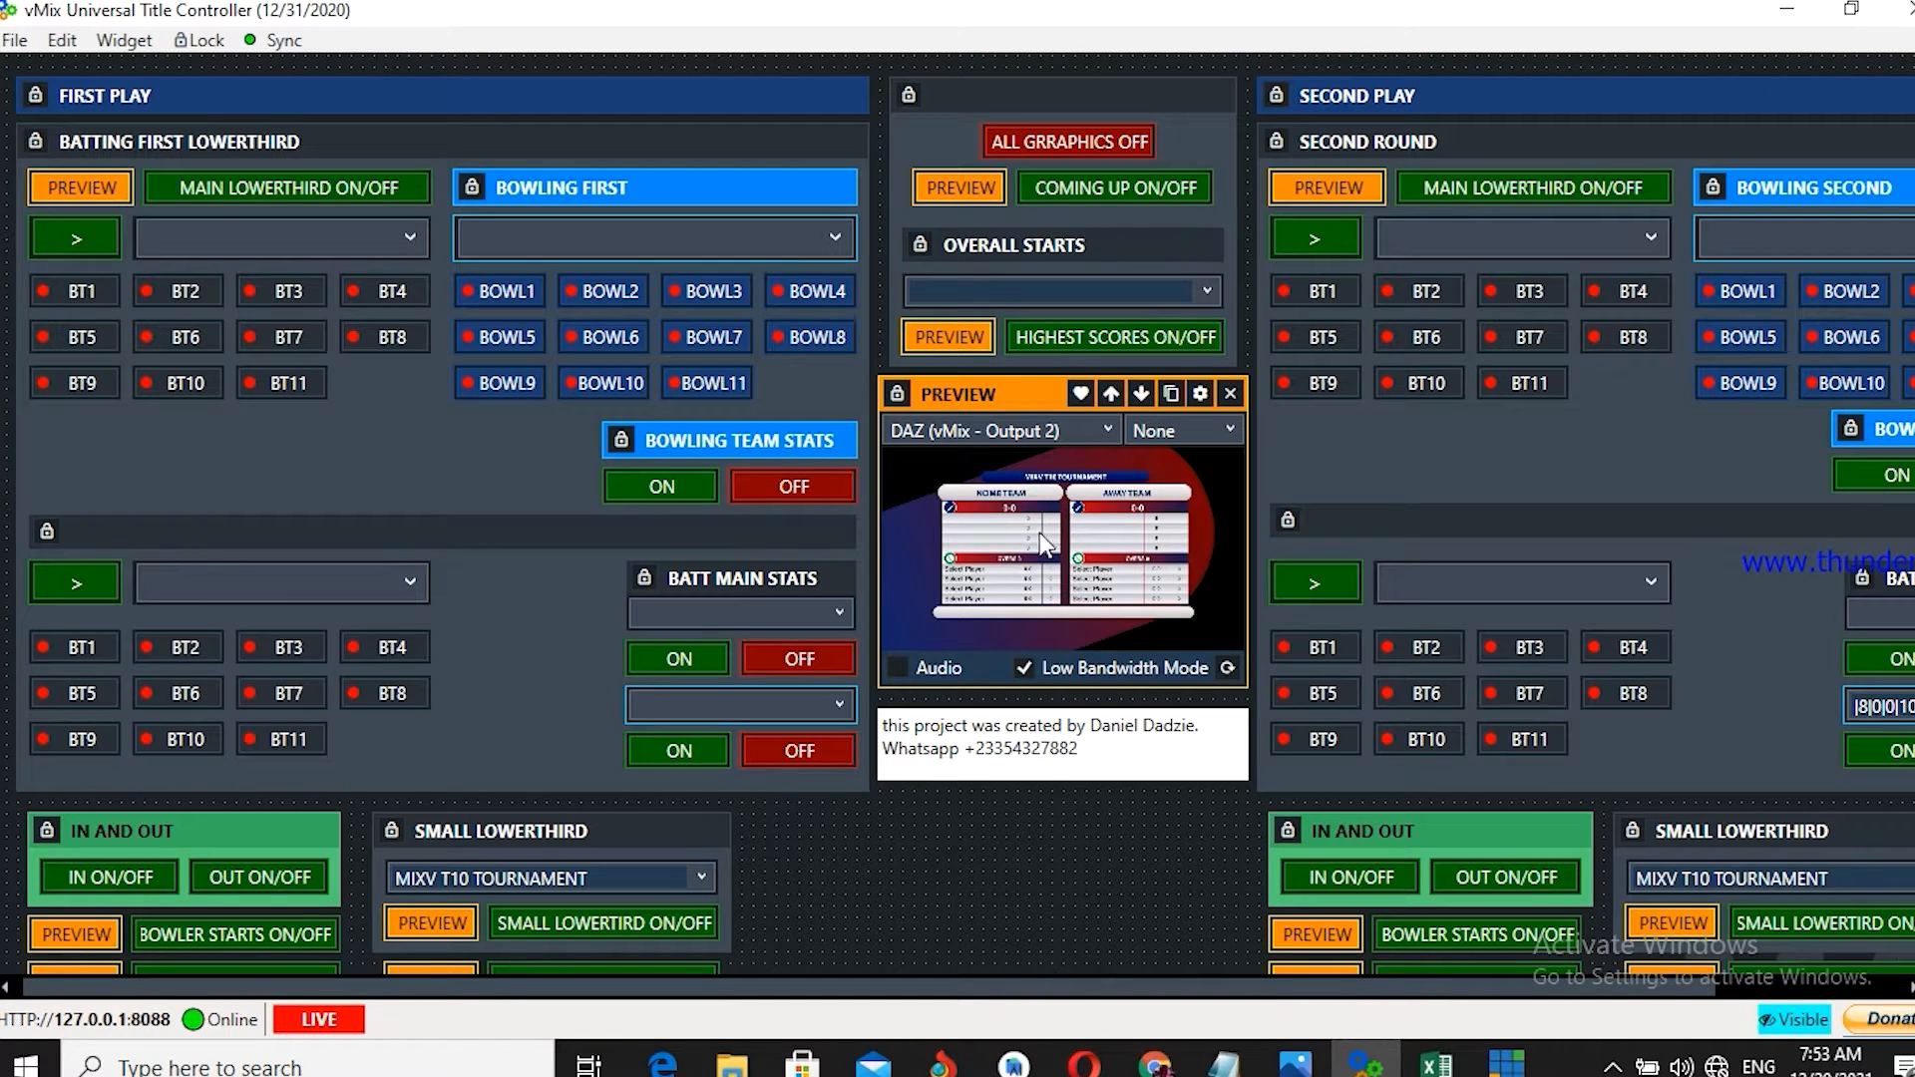
pyautogui.click(933, 188)
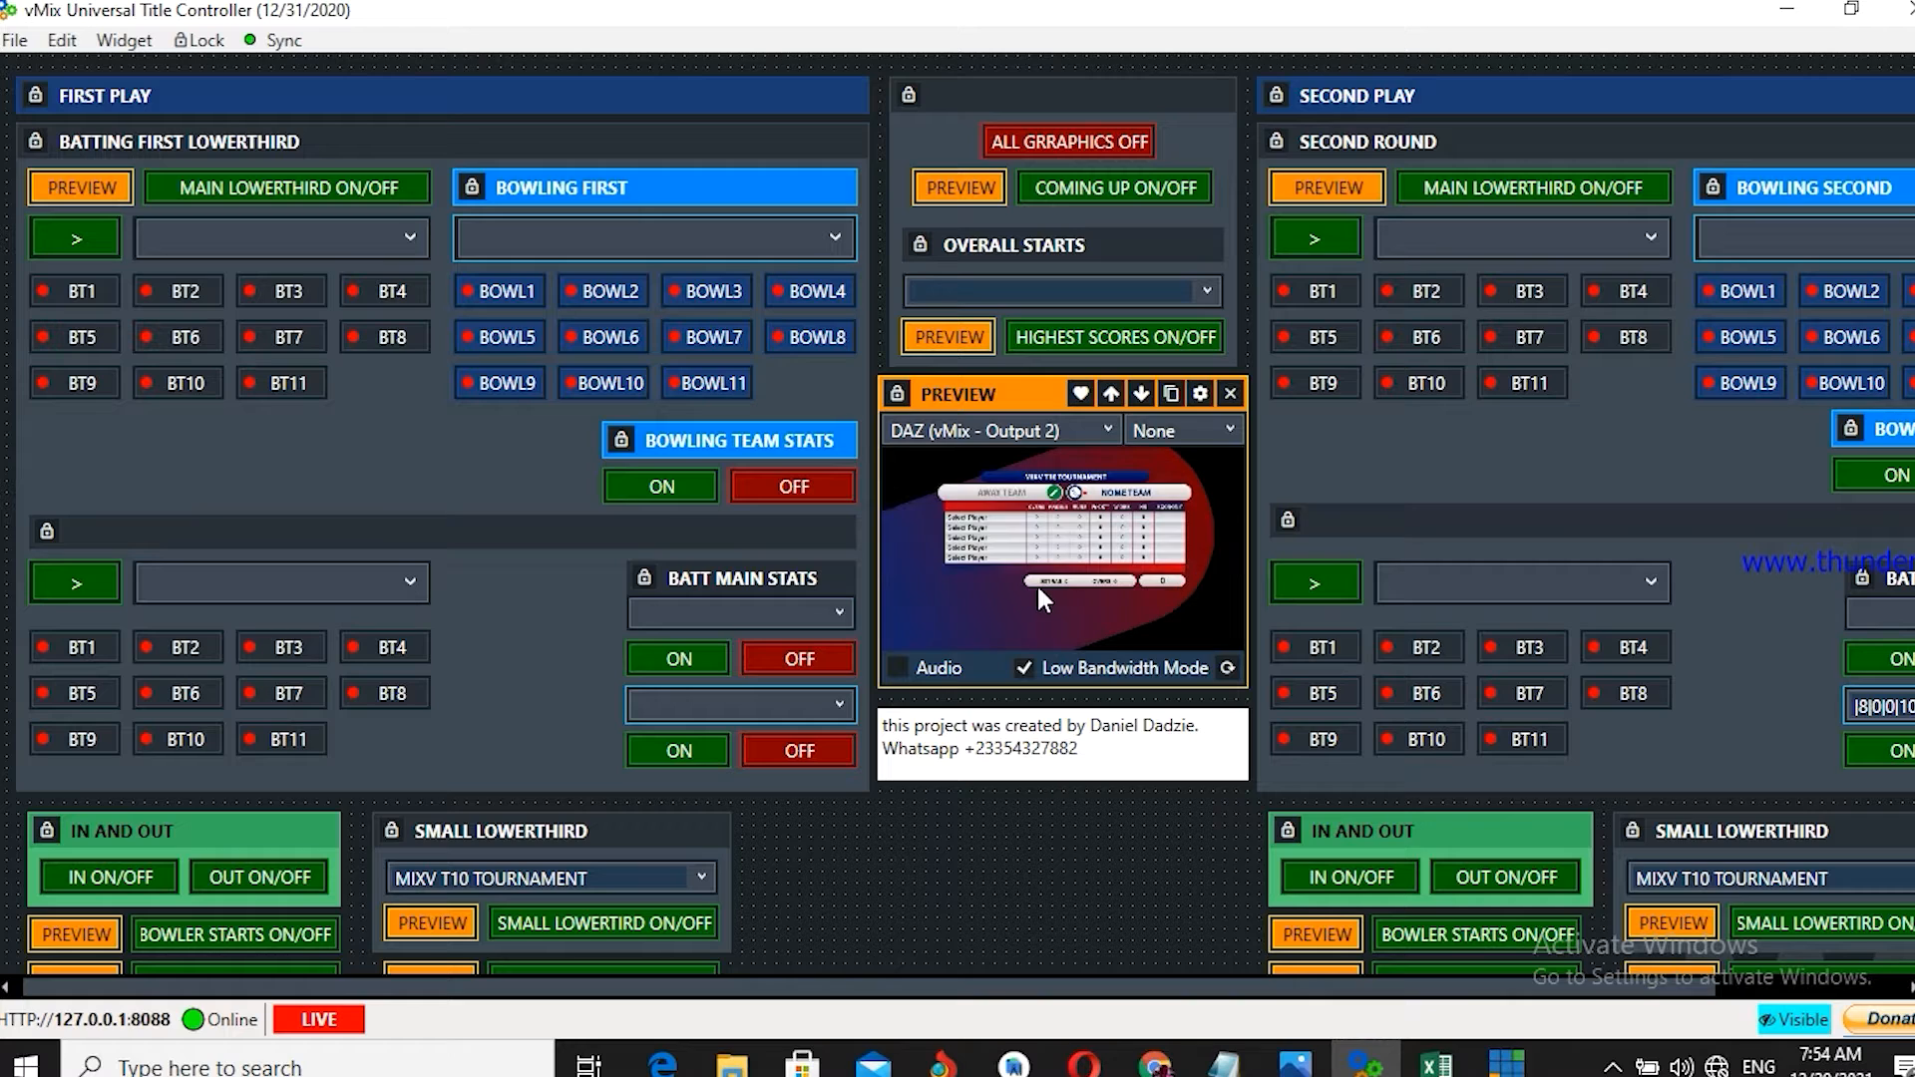
# - Save the controller layout over the existing CRICKET UTC FILE2.vmc, replacing it
pyautogui.click(5, 40)
pyautogui.click(80, 158)
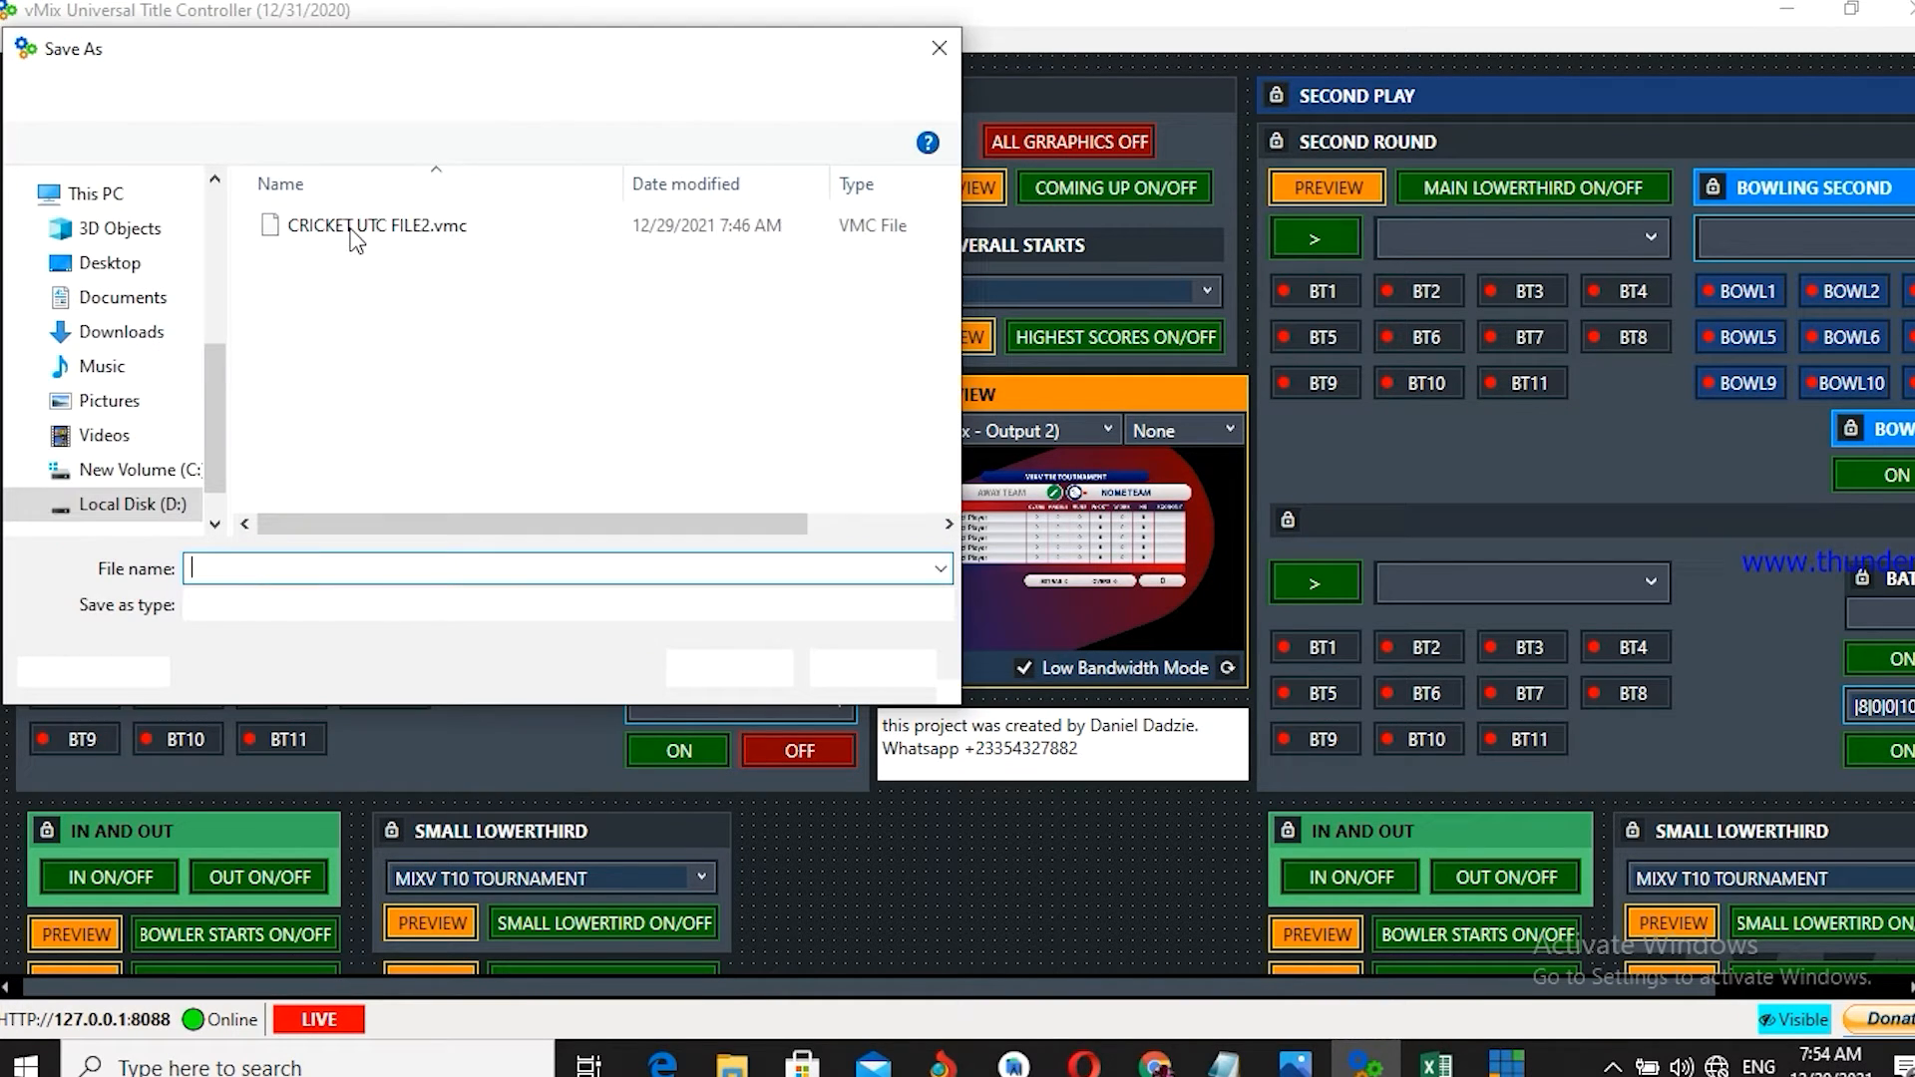
pyautogui.doubleClick(355, 225)
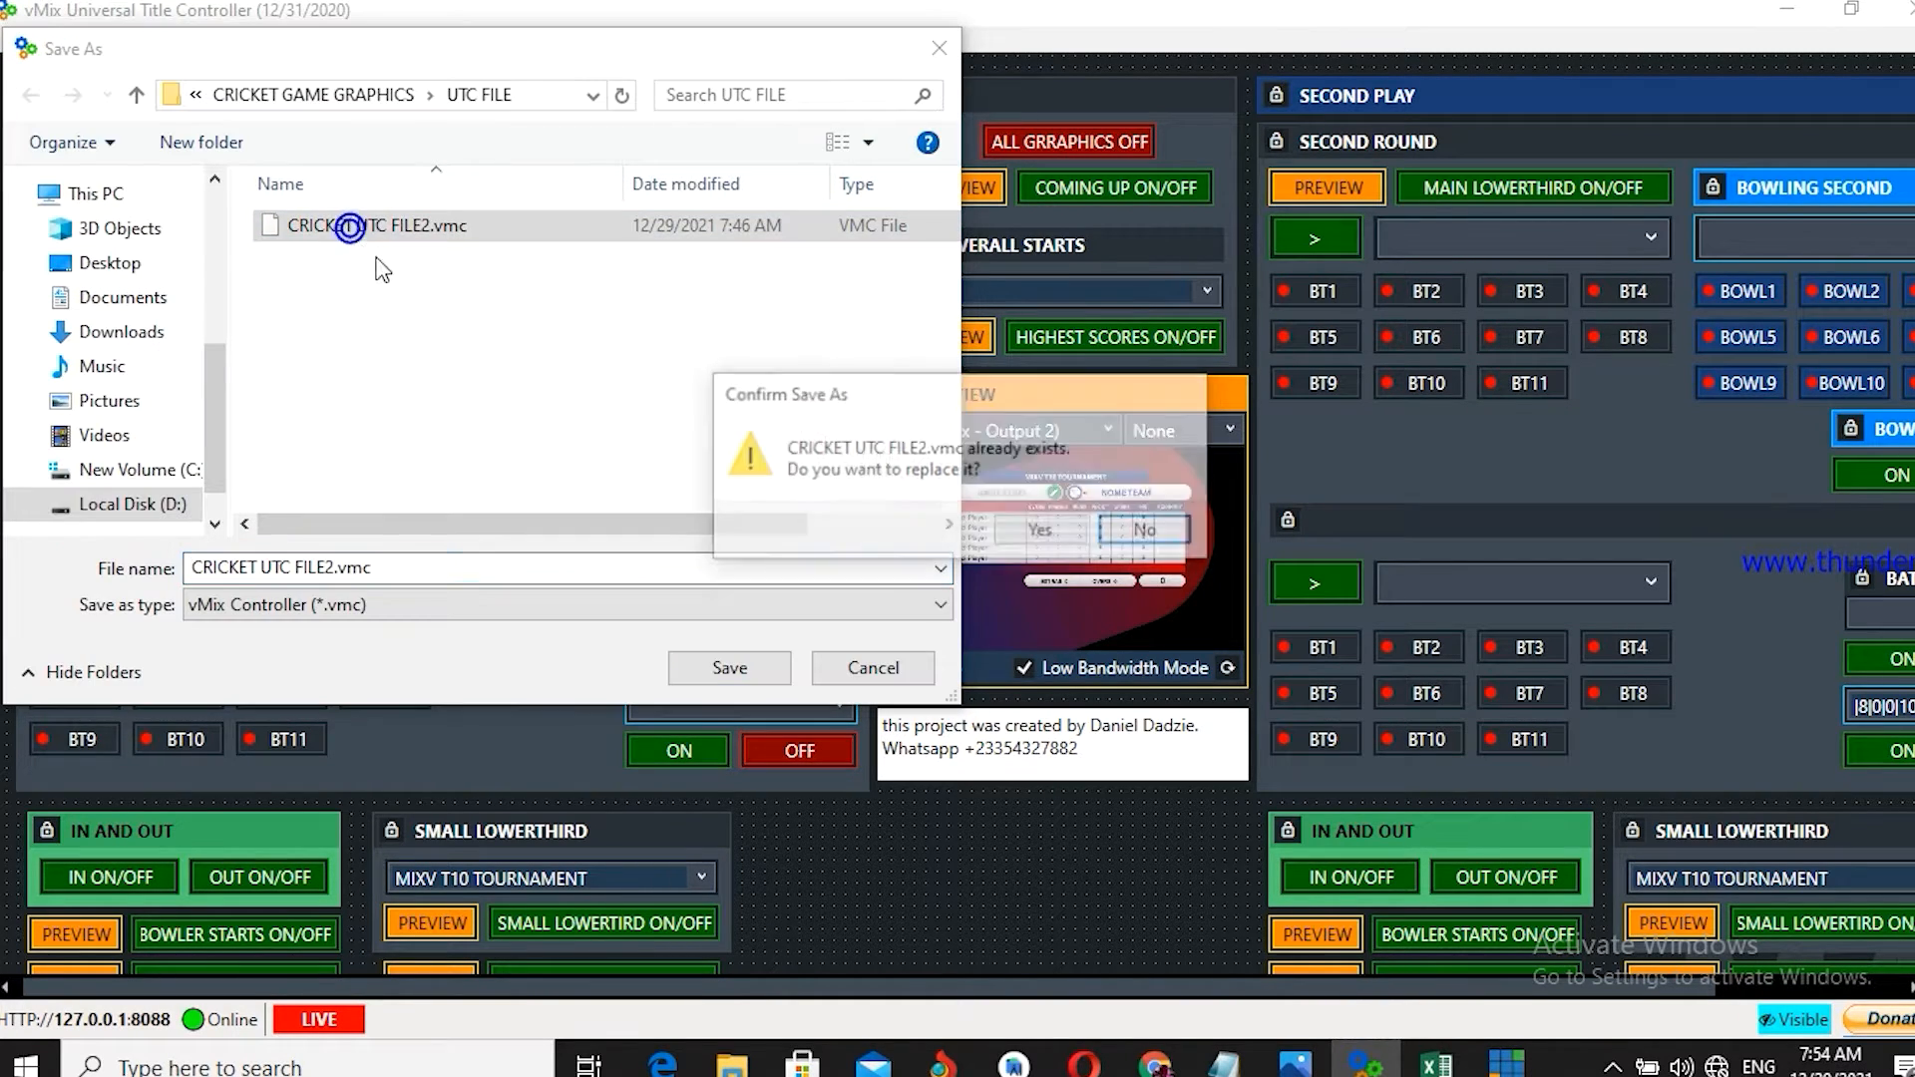
pyautogui.click(1025, 530)
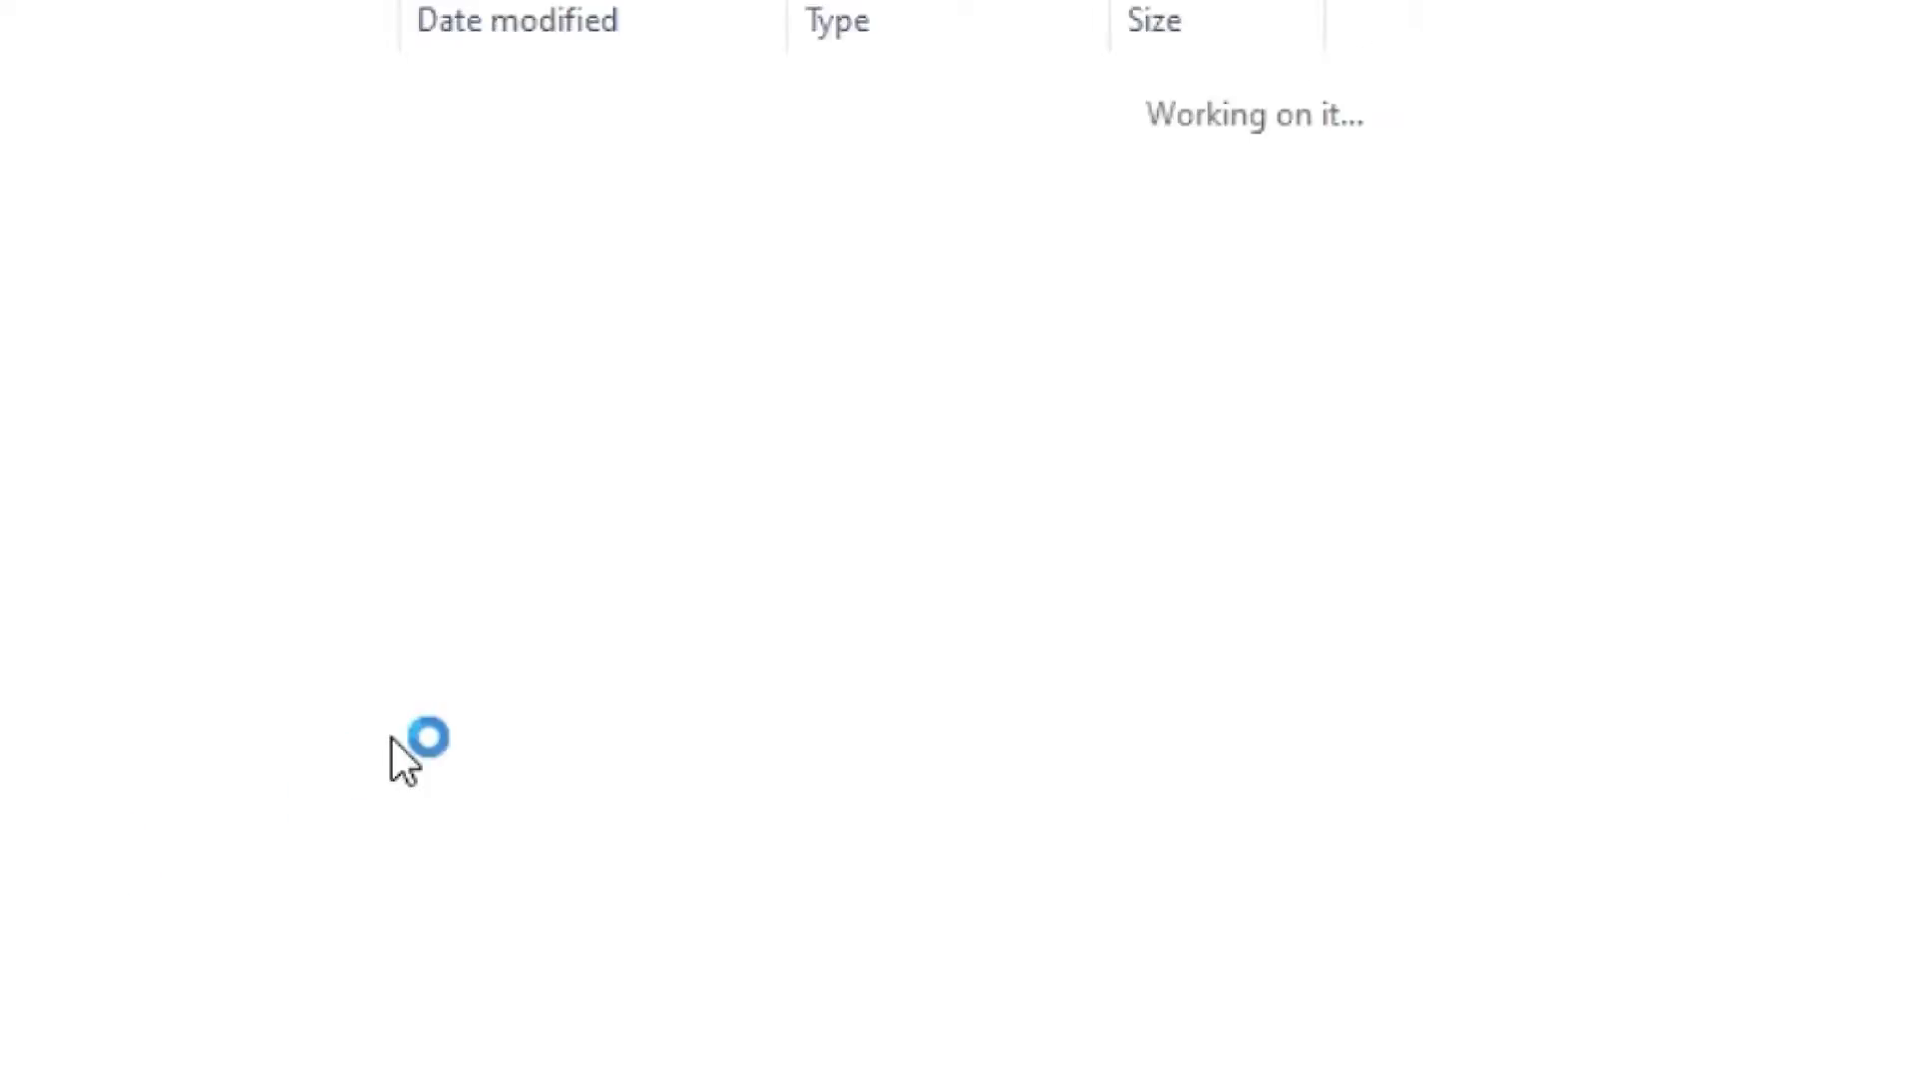
# - In File Explorer, open DATA SECTION AND USAGE.pptx from the SETUP TUTORIALS folder, then maximize PowerPoint and dismiss the recovery and activation notices
pyautogui.click(428, 363)
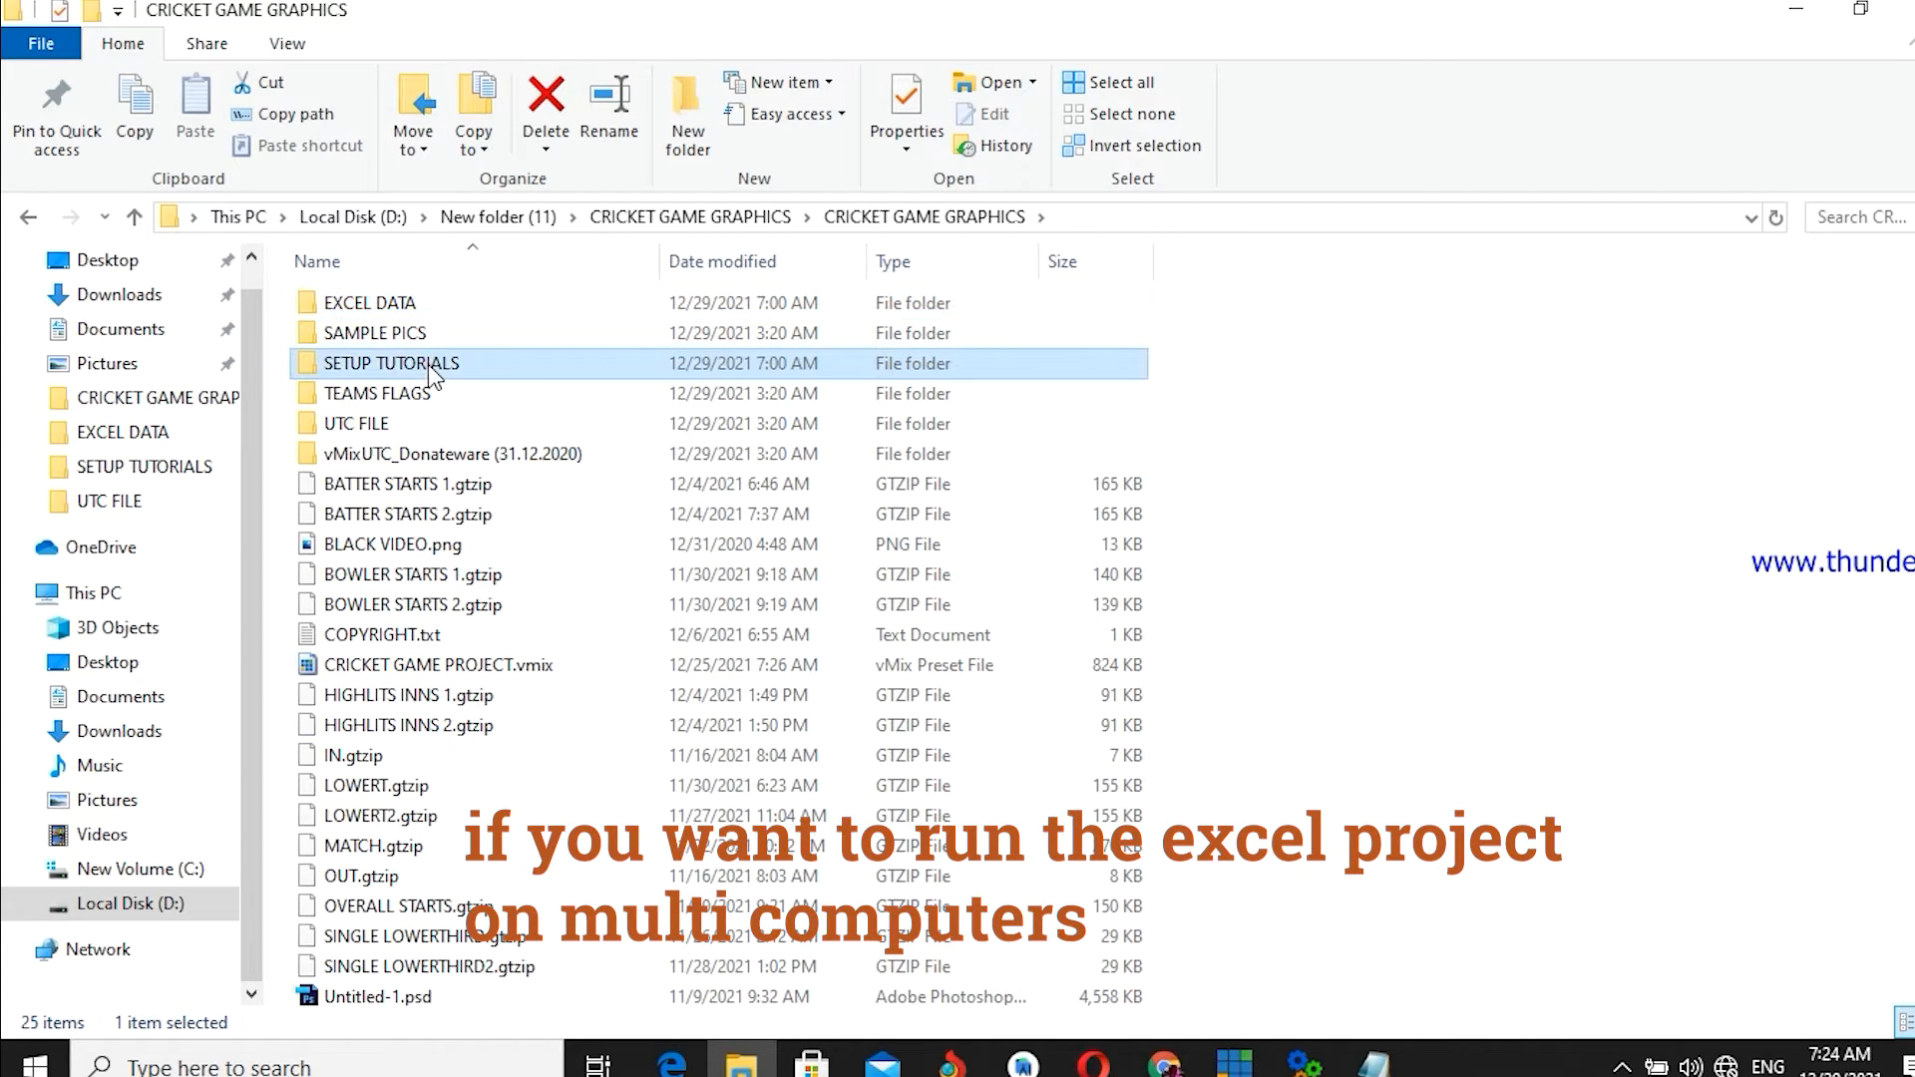
pyautogui.doubleClick(428, 363)
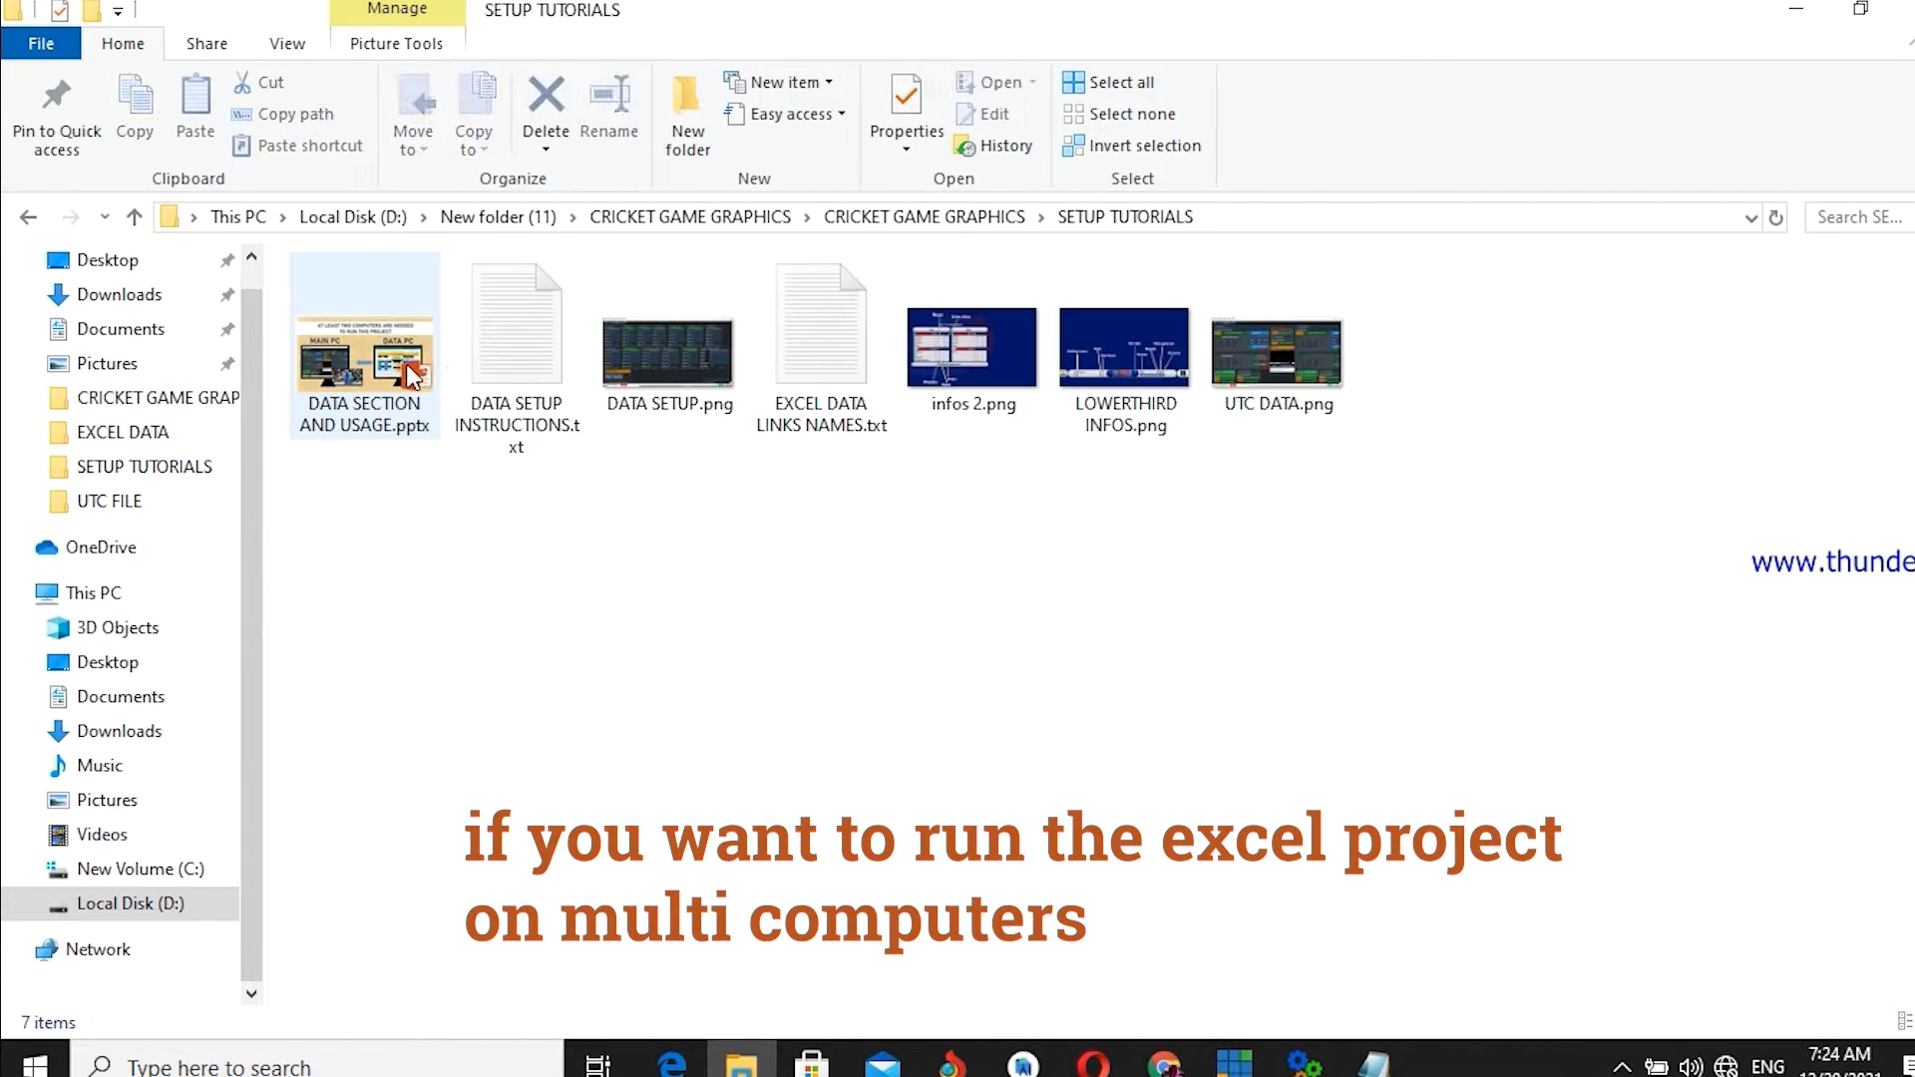
pyautogui.click(389, 372)
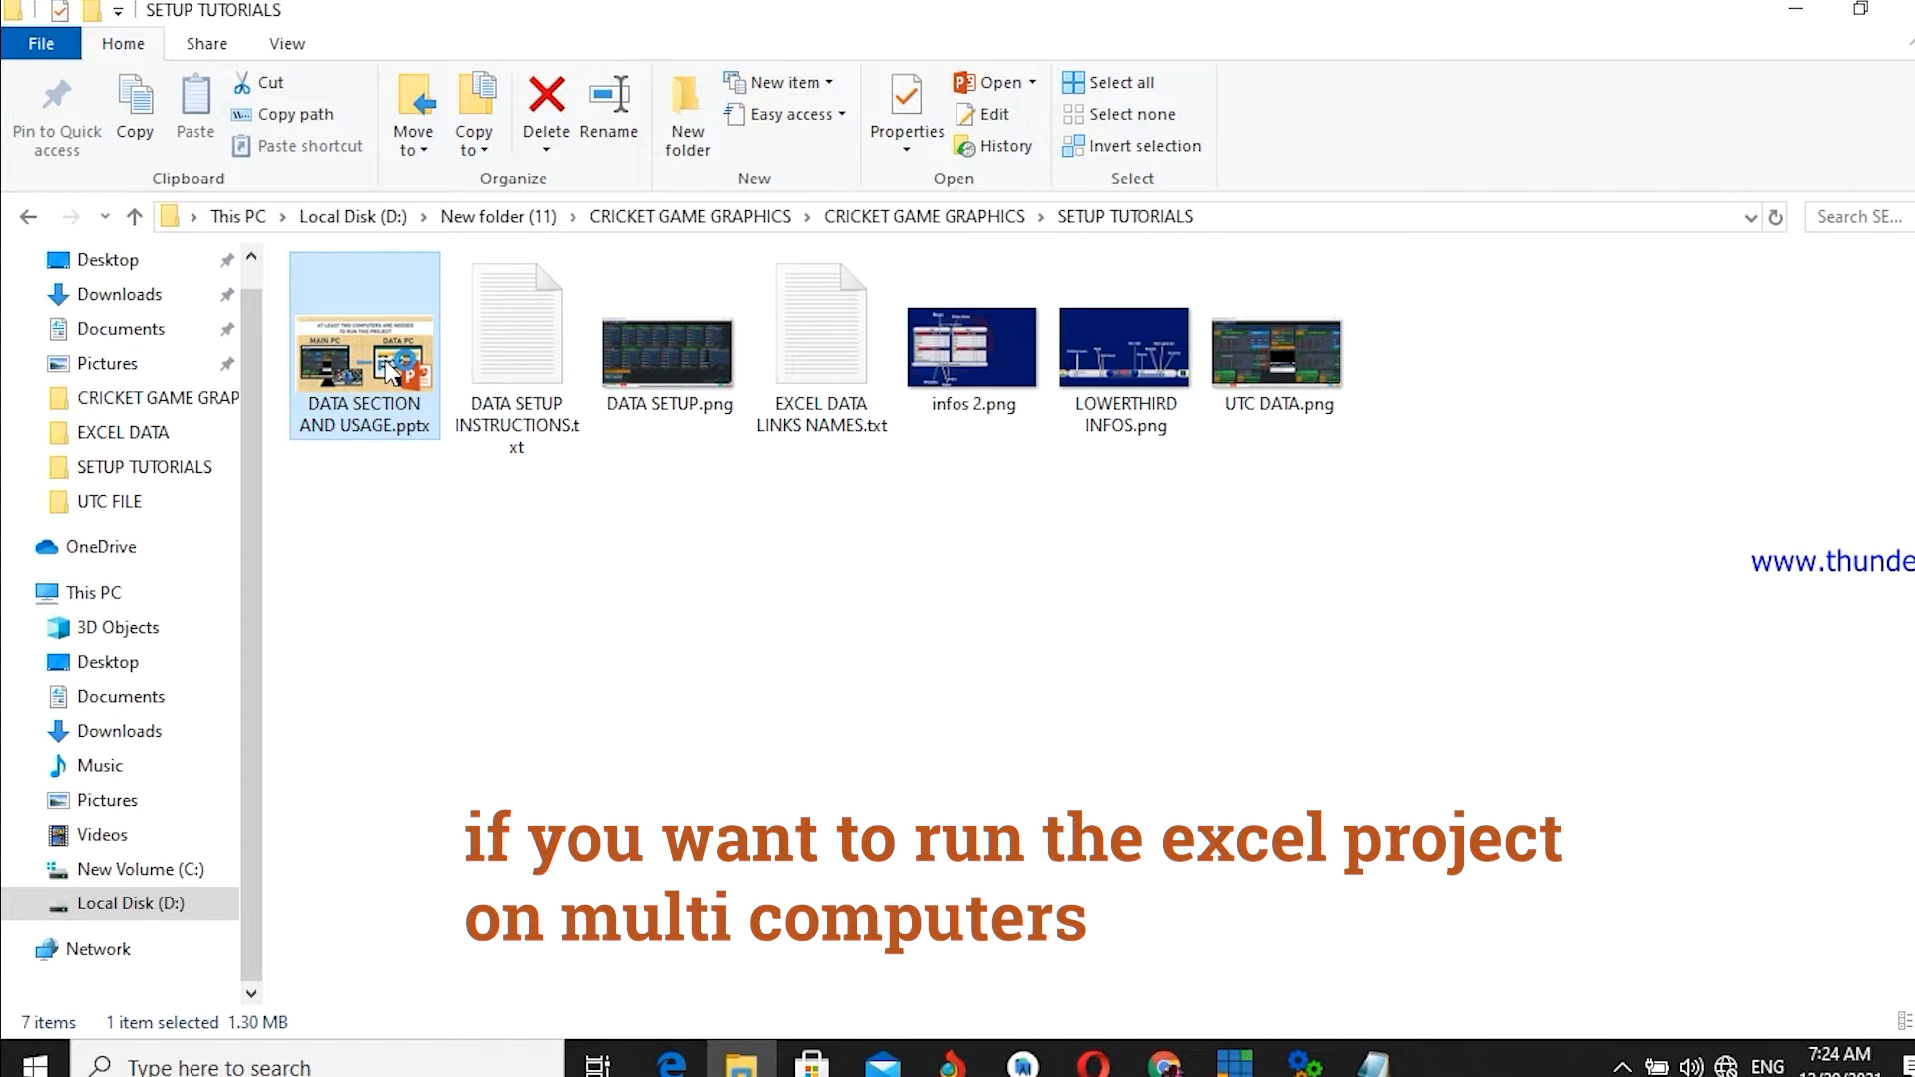
pyautogui.doubleClick(389, 371)
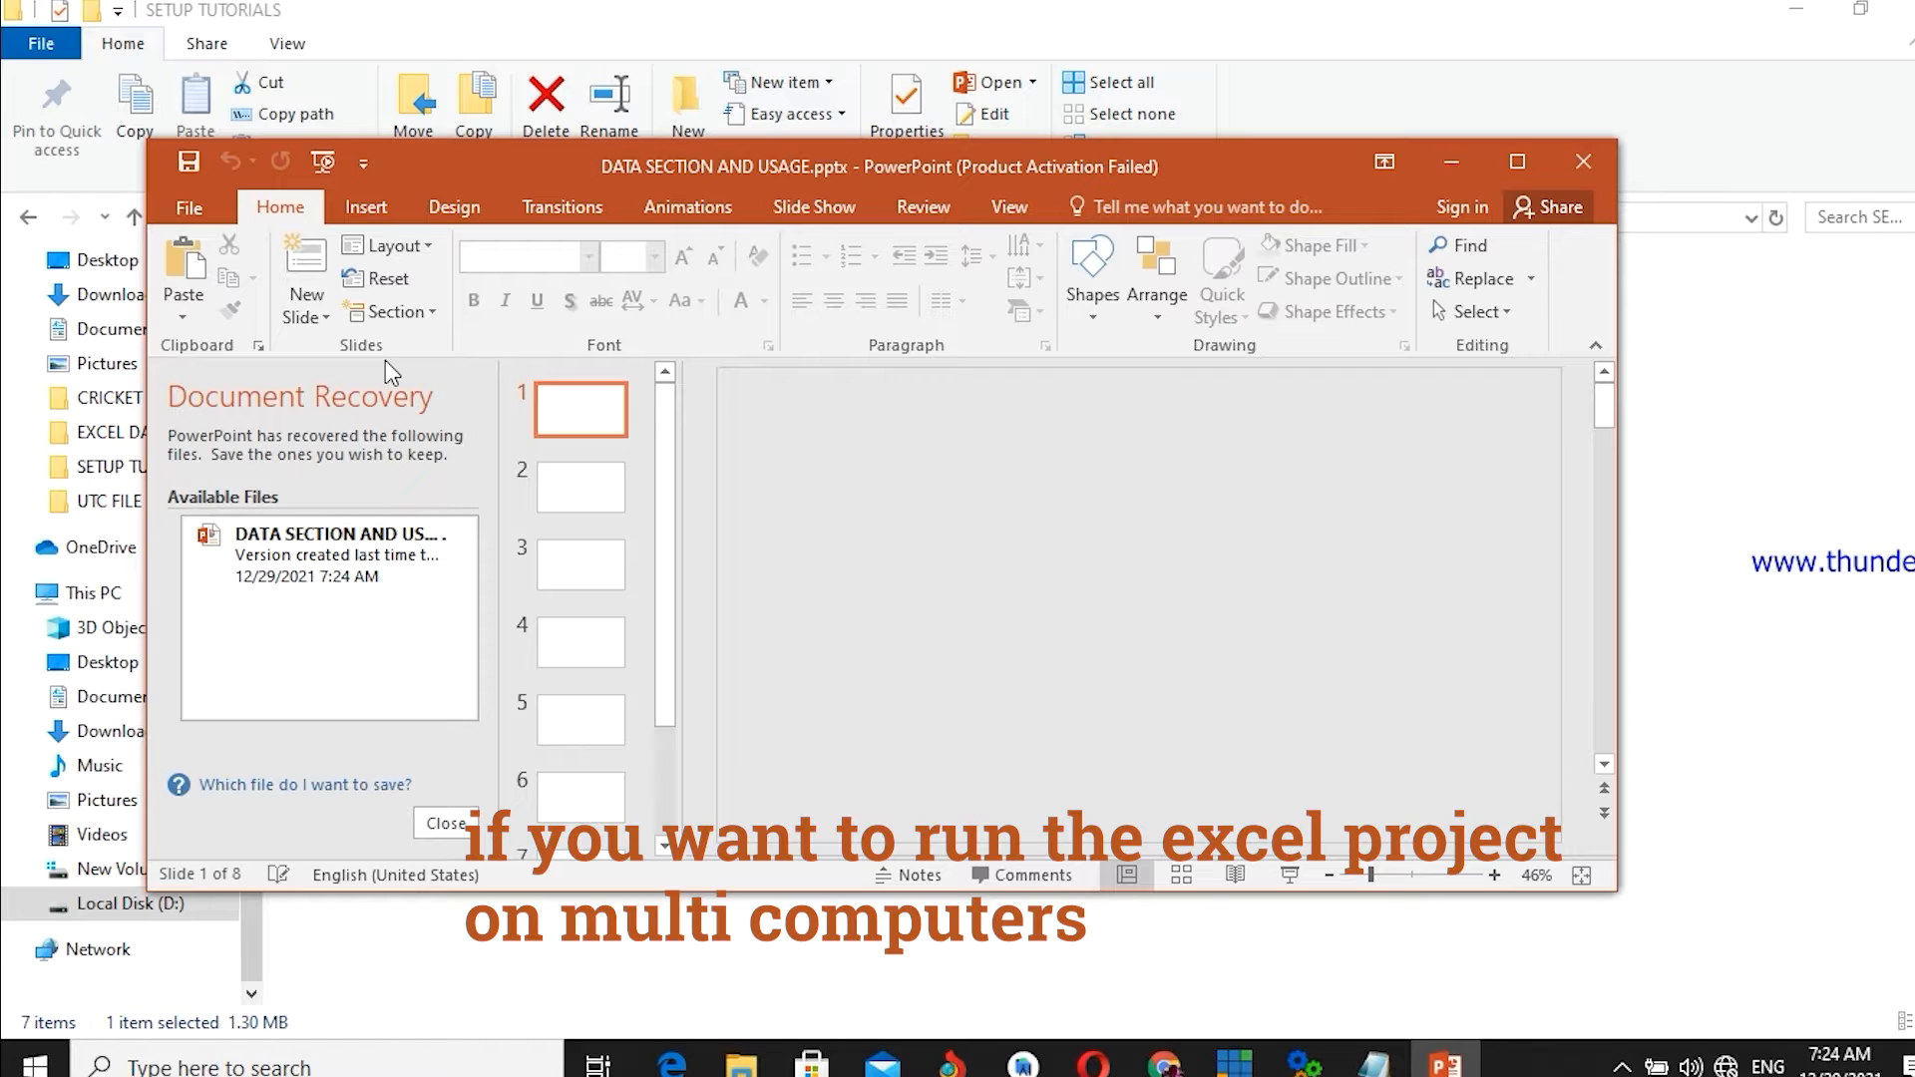
pyautogui.click(435, 827)
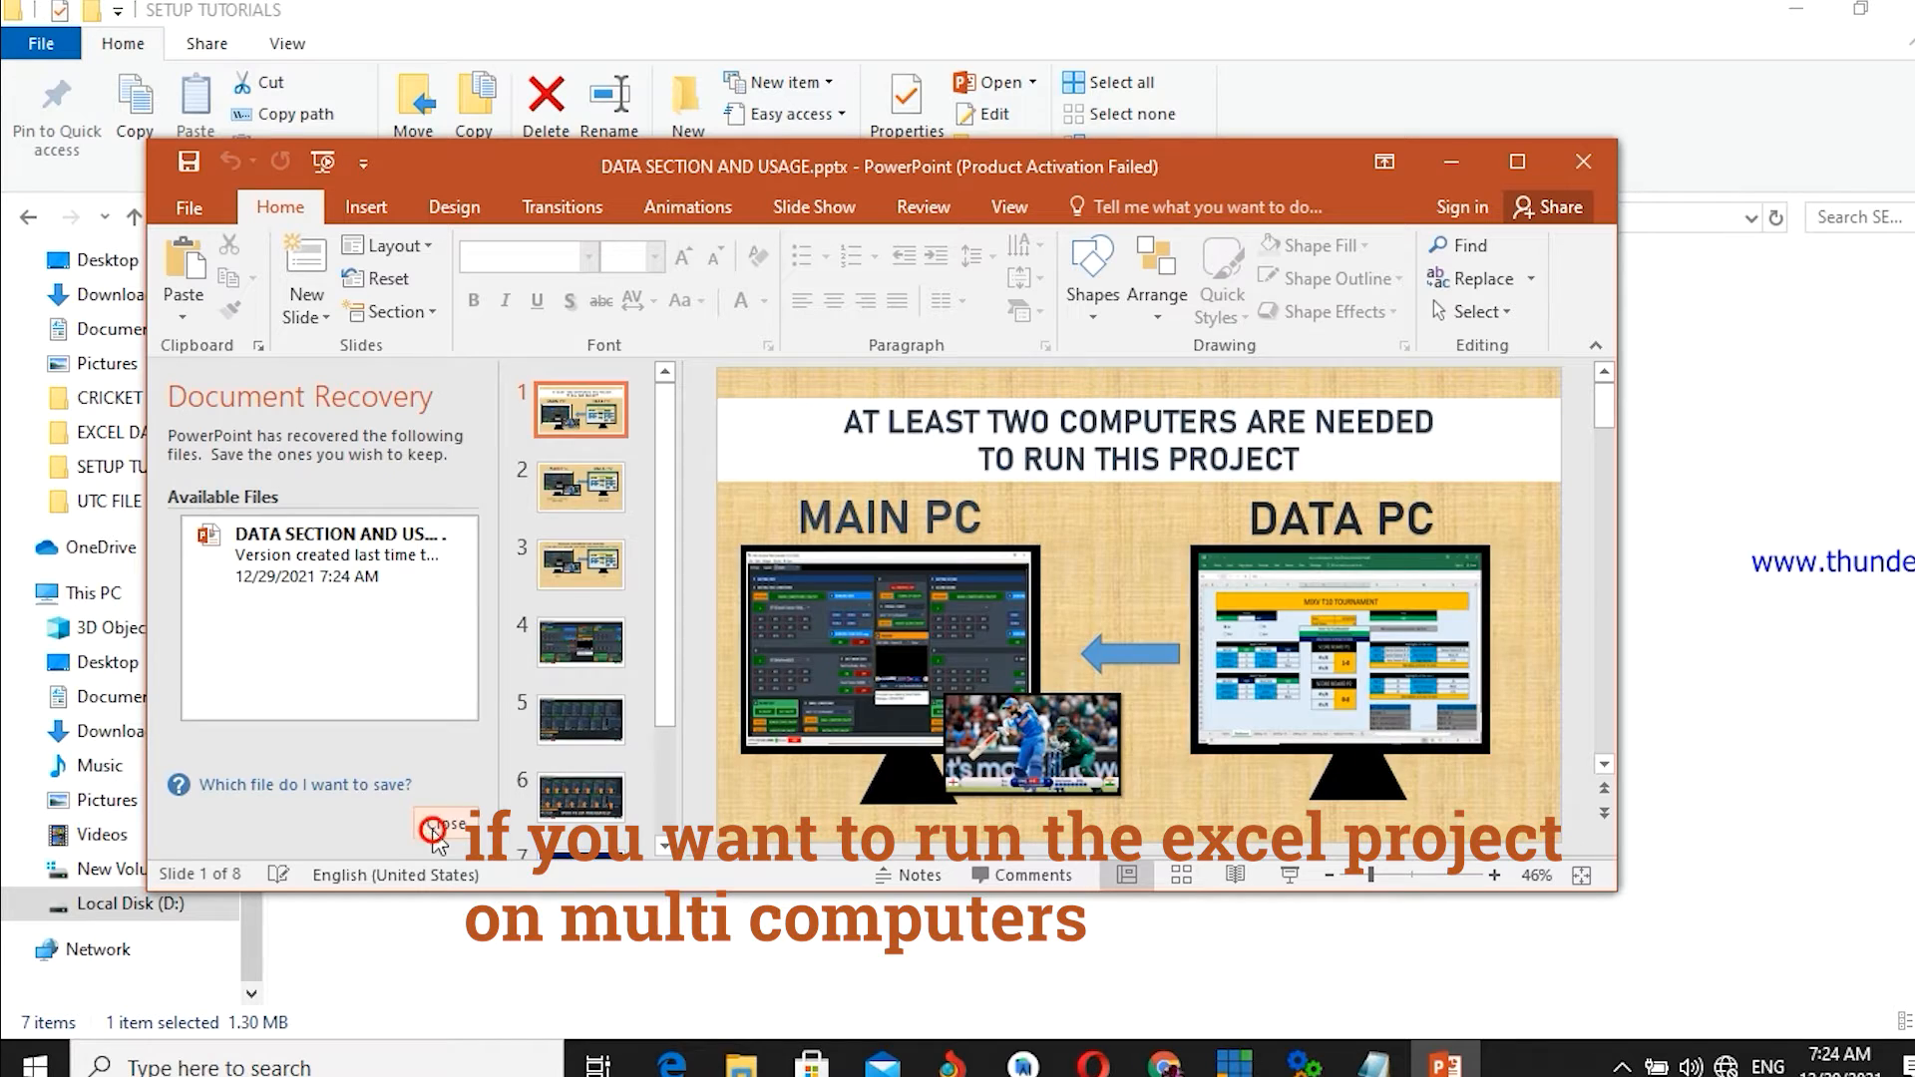
pyautogui.click(1517, 163)
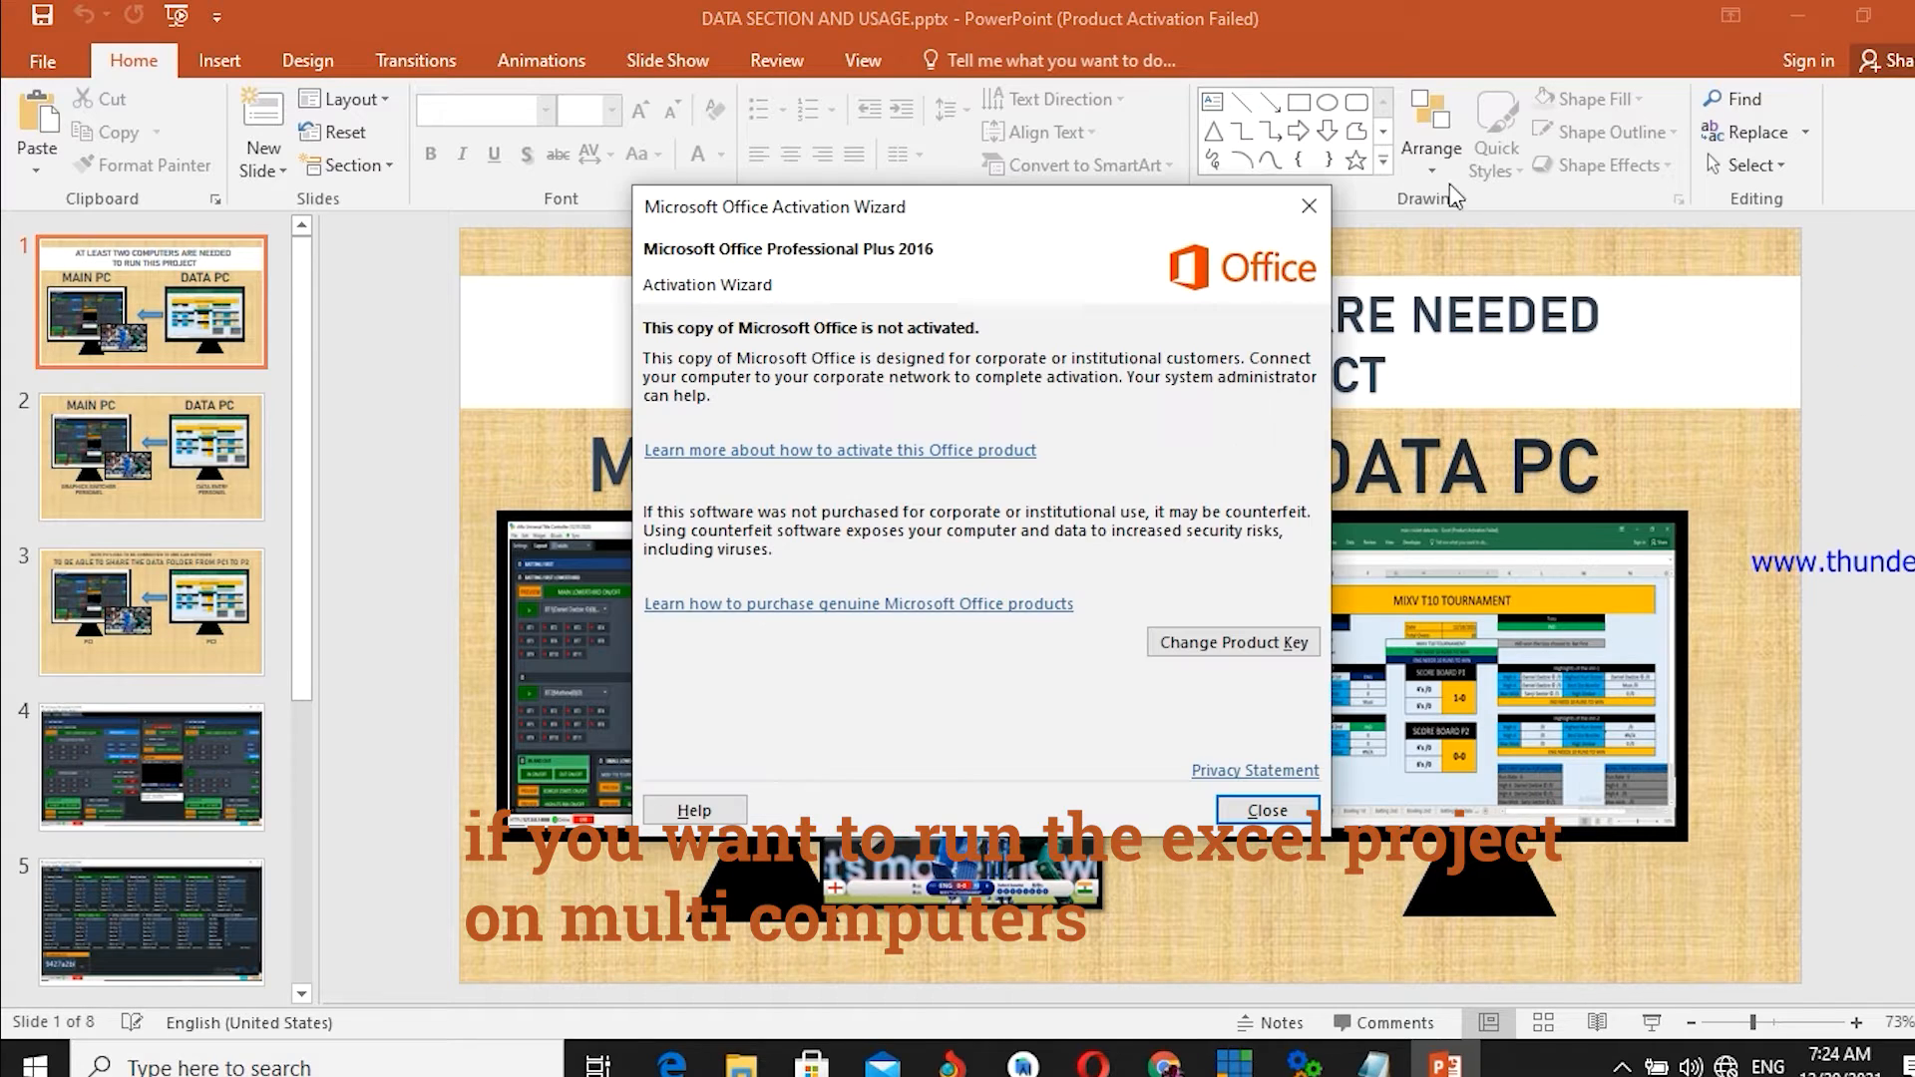
pyautogui.click(1310, 209)
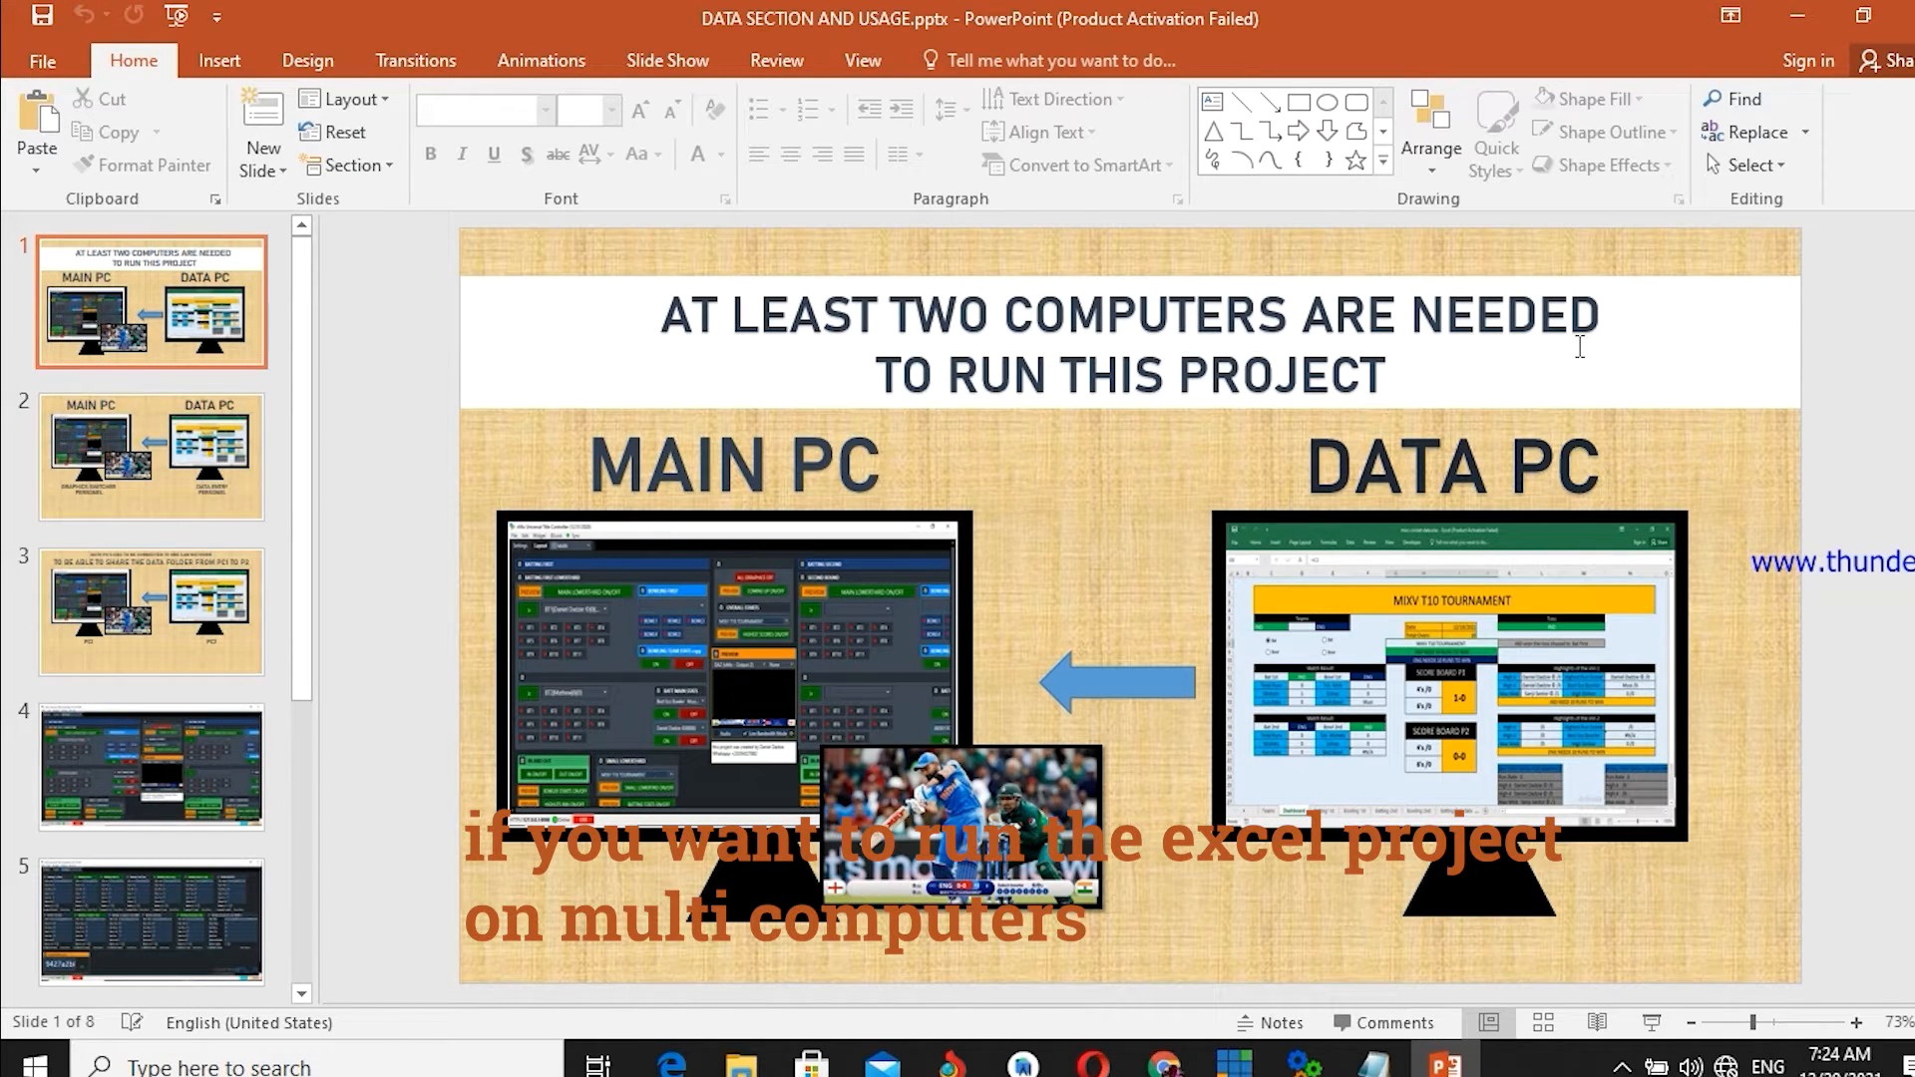